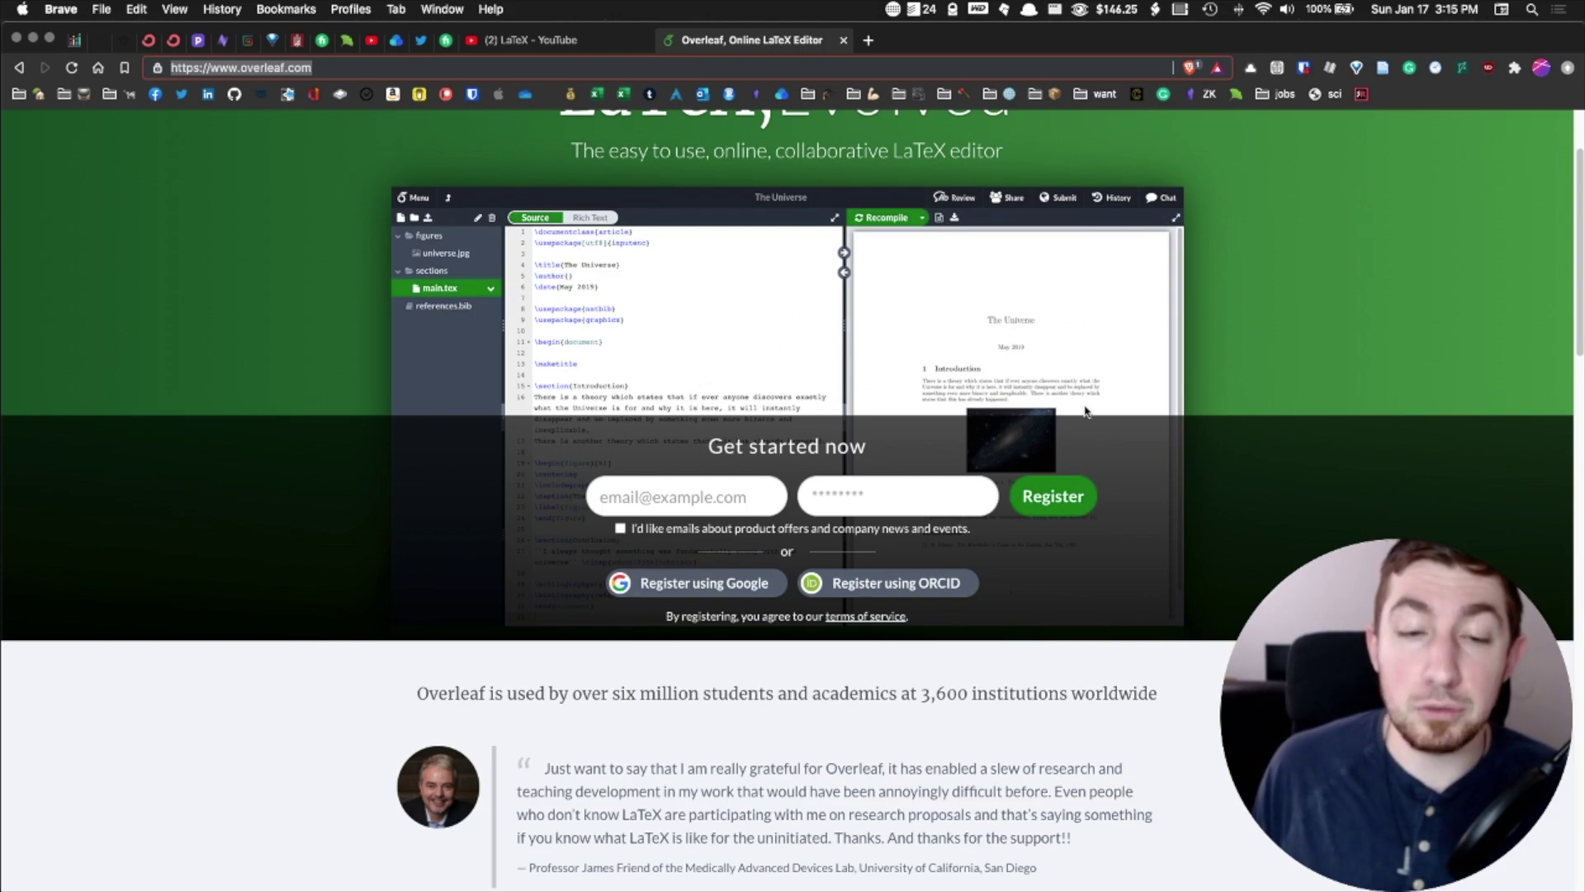
- Look over the Overleaf homepage's sign-up area, testimonial and feature descriptions
scroll(939, 479, "down", 2)
scroll(939, 479, "down", 7)
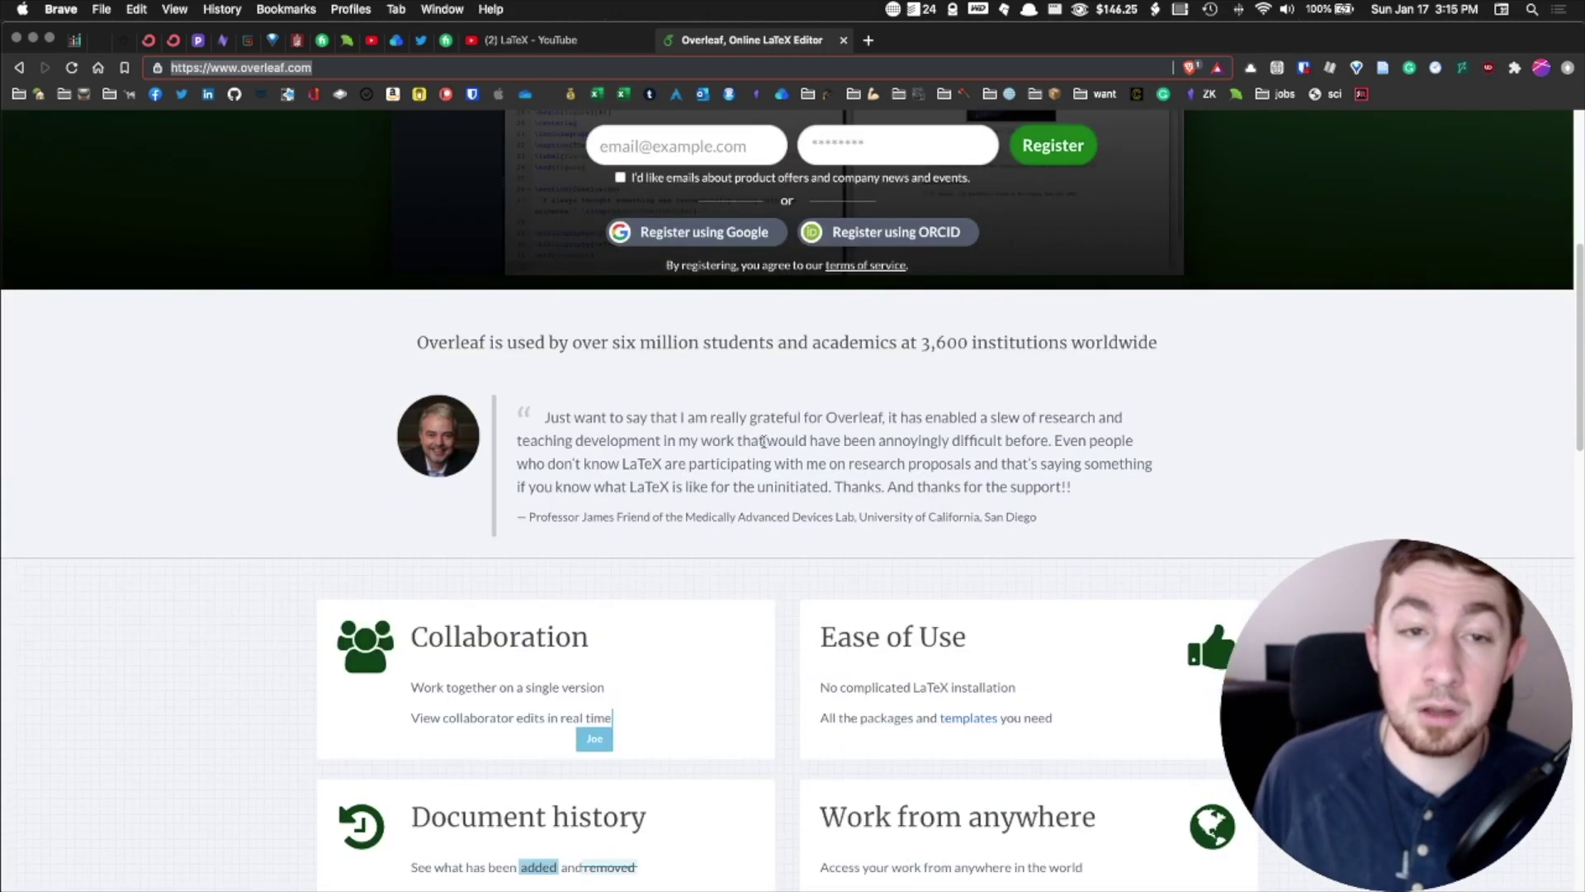
scroll(939, 479, "up", 7)
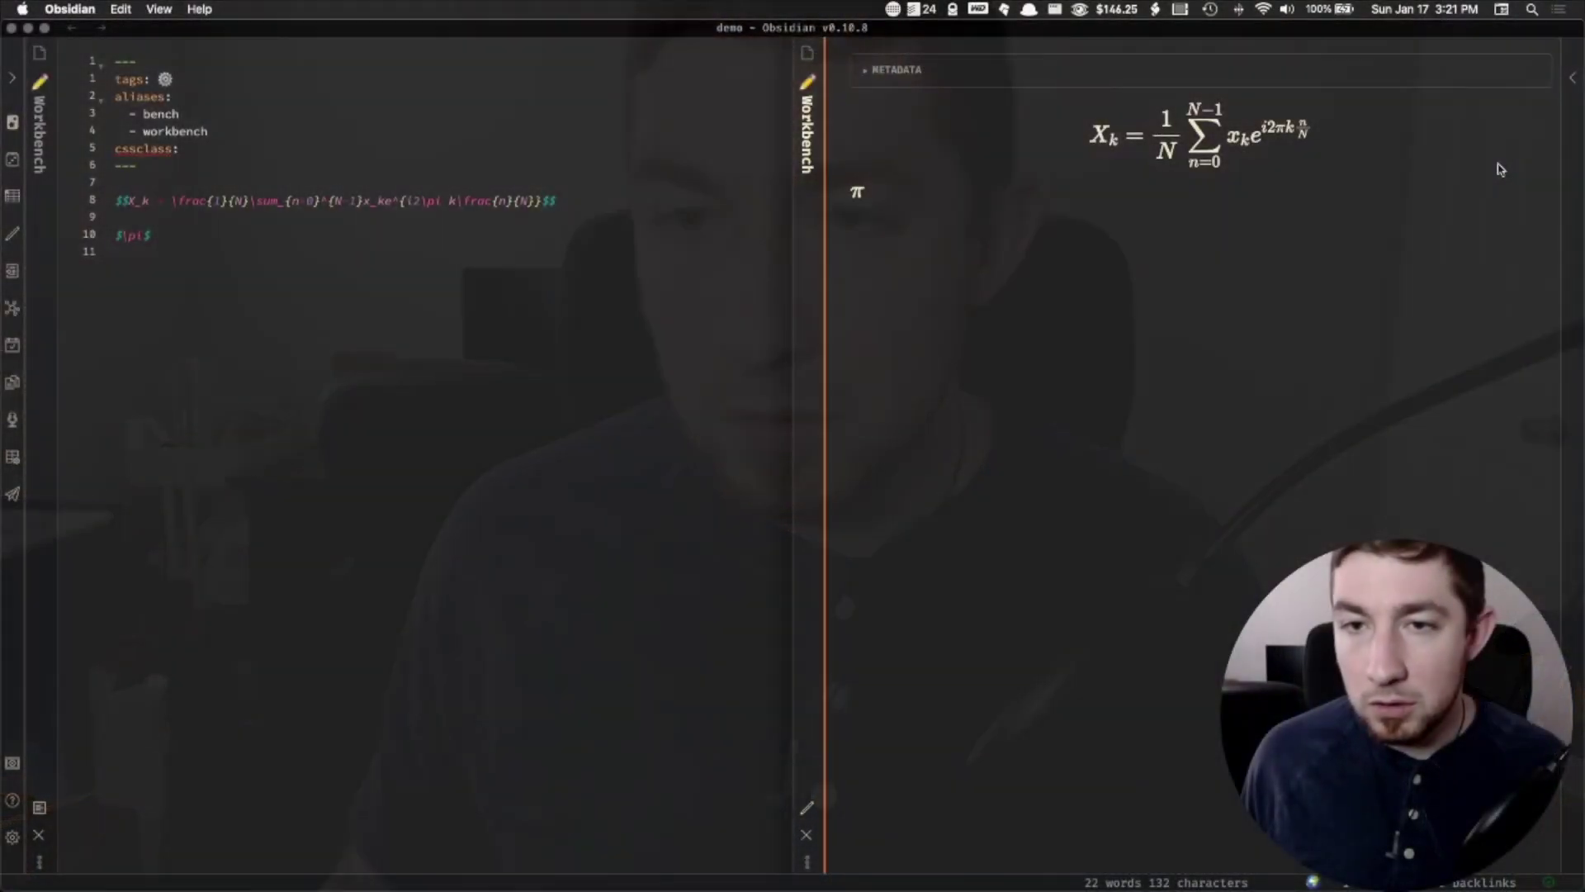
- In Obsidian's Workbench note, examine the X_k formula's LaTeX source and its closing $$ delimiters alongside the rendered equation
left_click(138, 200)
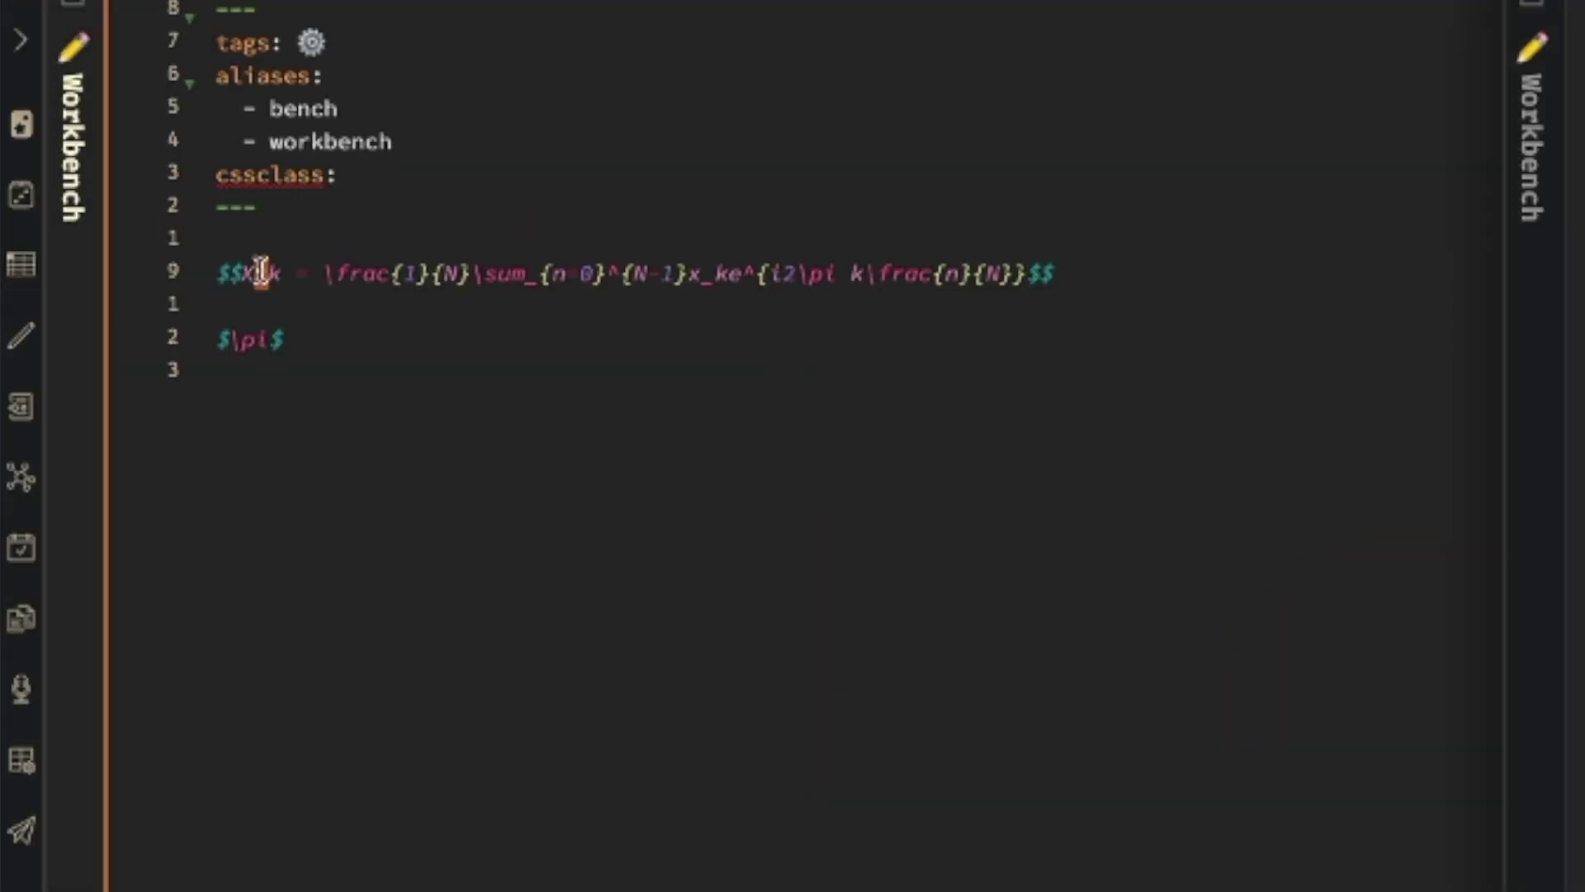
left_click_drag(261, 271, 998, 269)
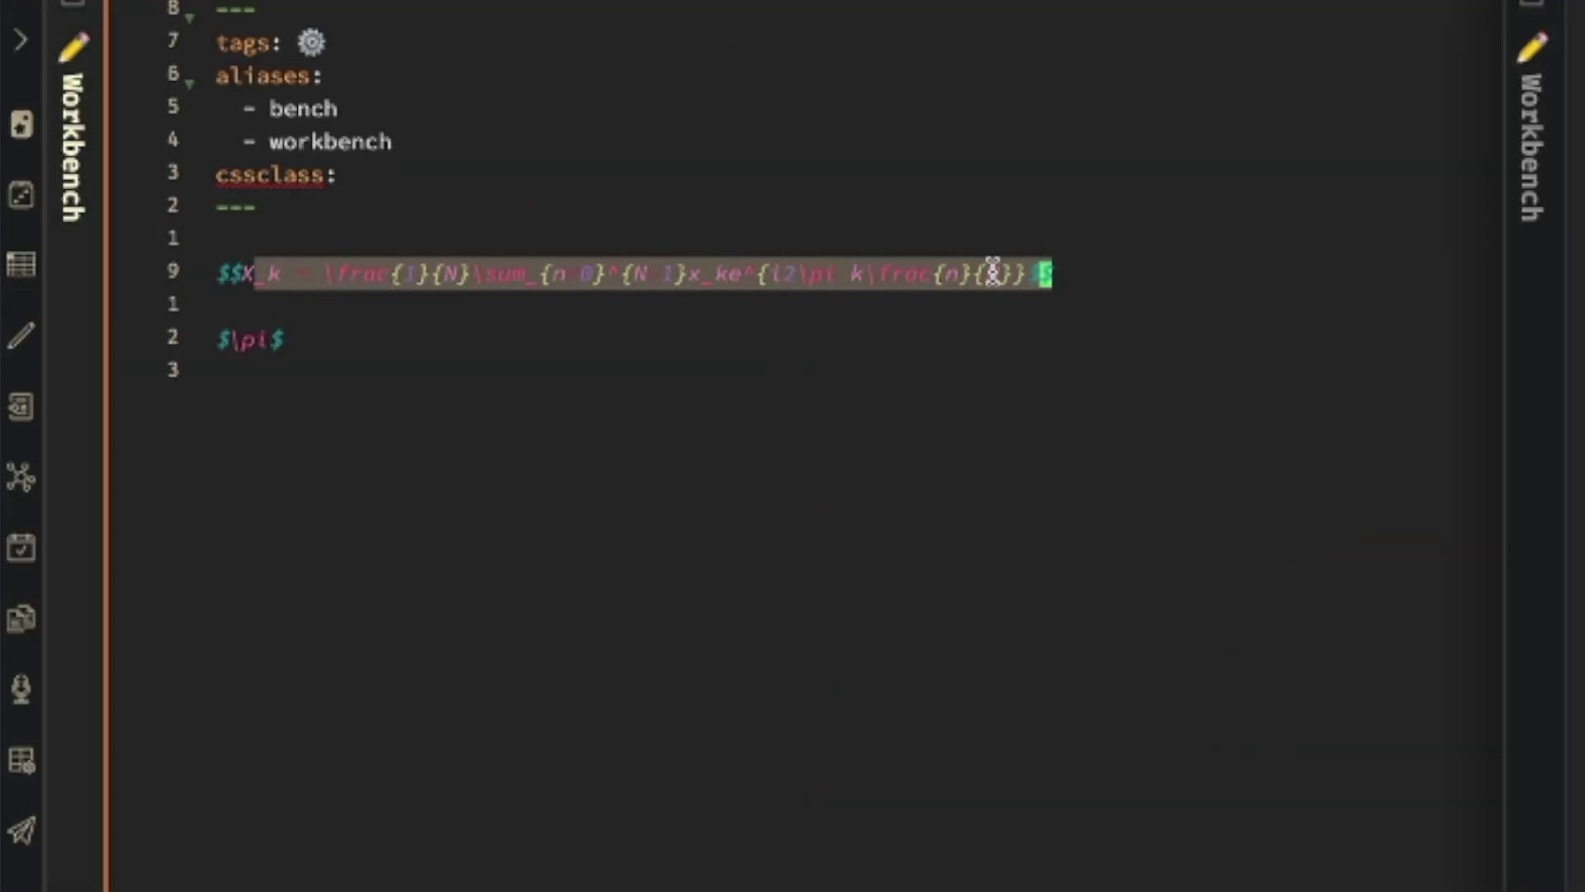
left_click(999, 269)
left_click(472, 360)
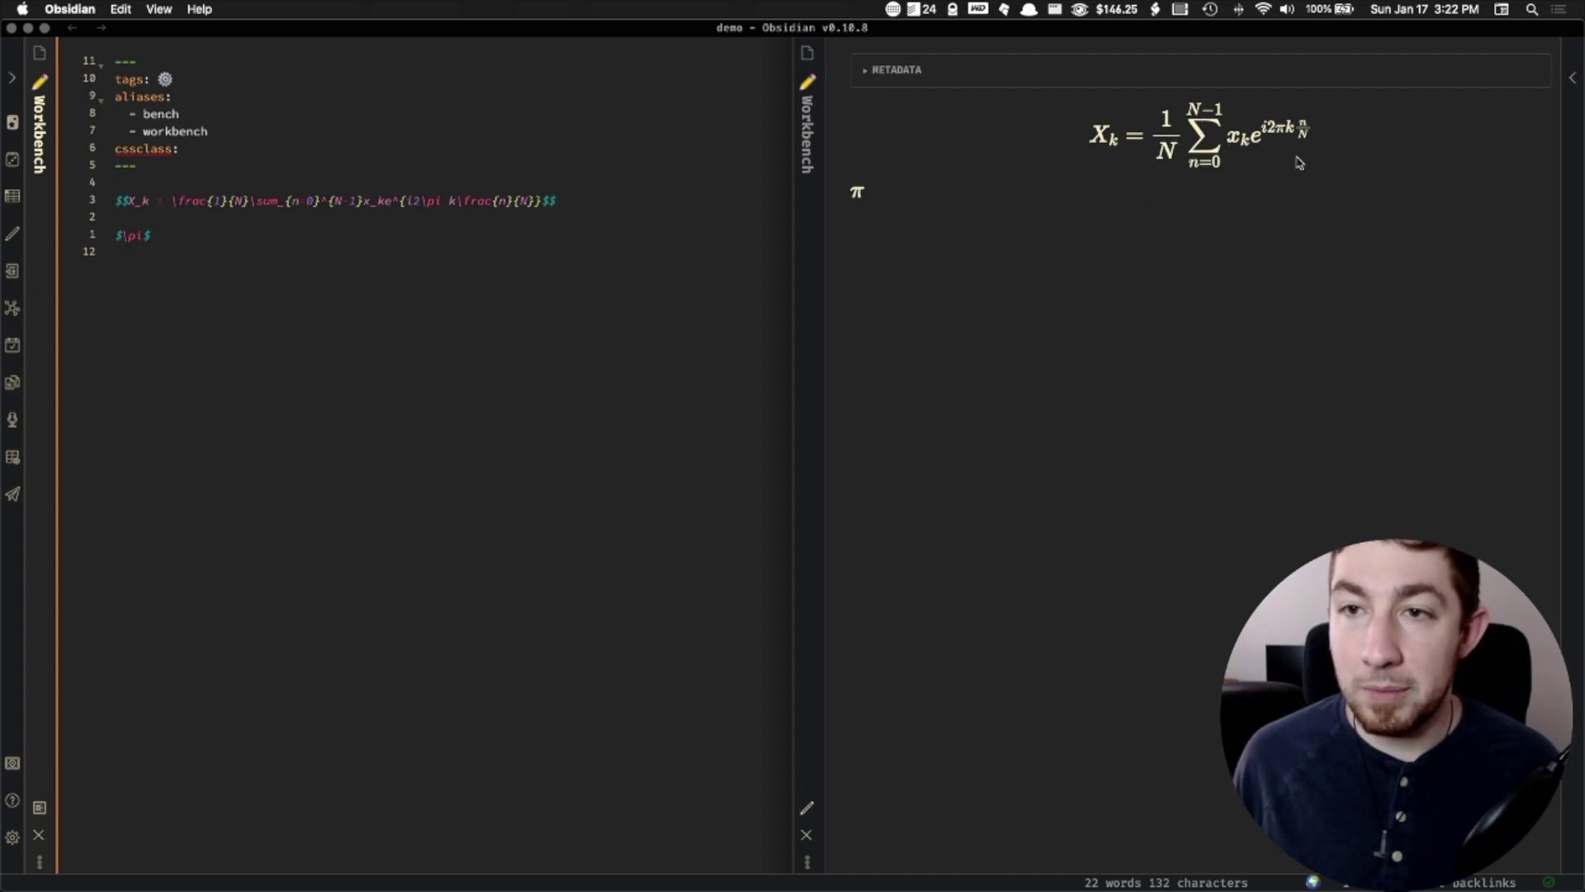
left_click_drag(214, 203, 567, 205)
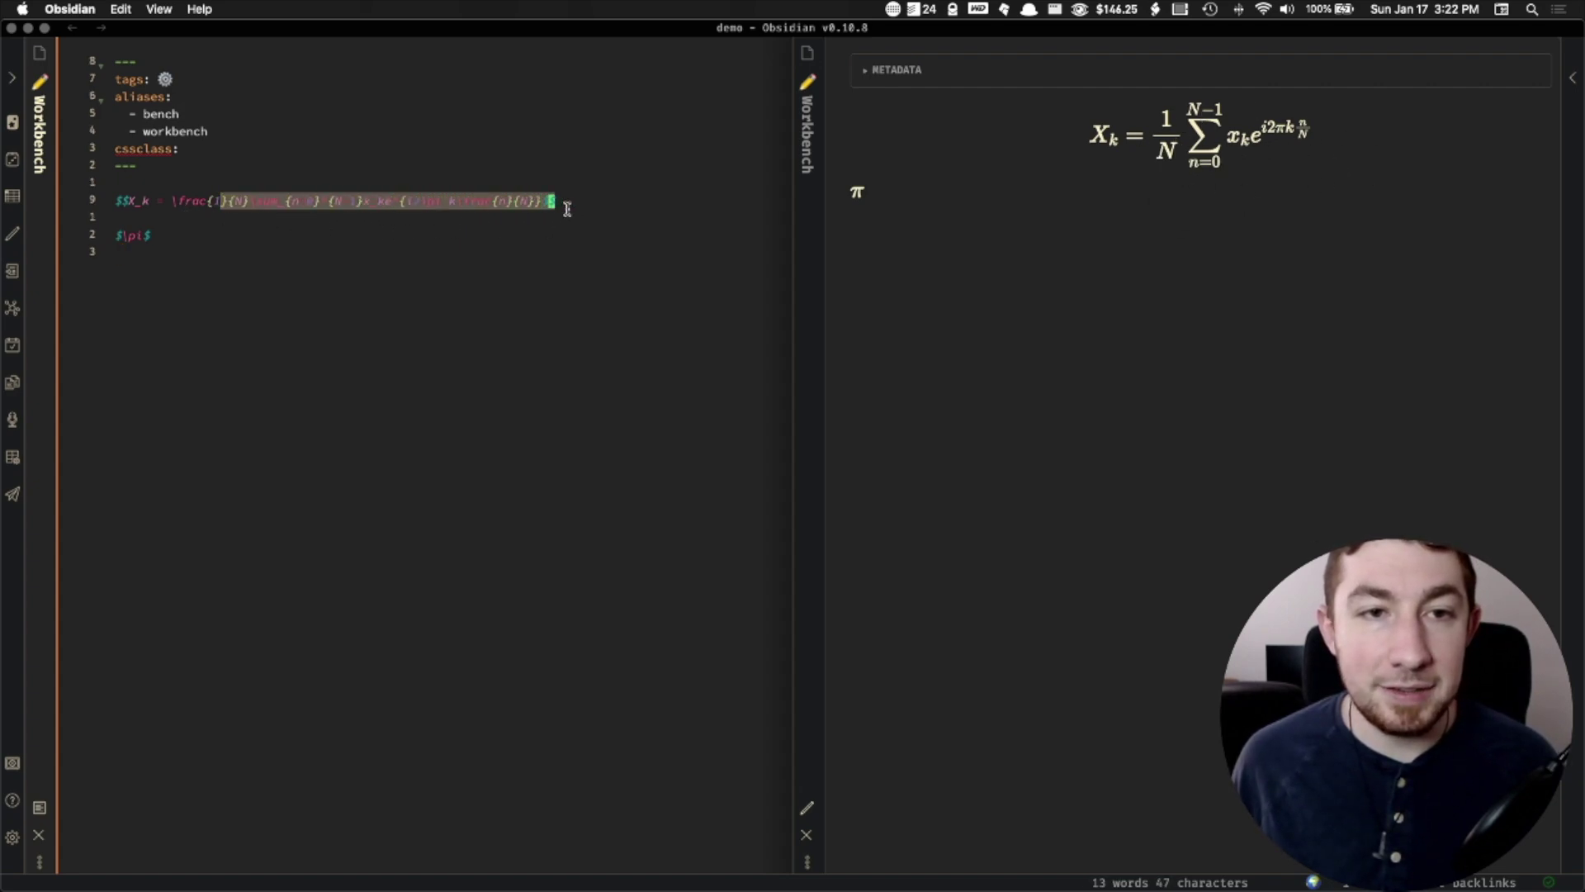
left_click(566, 205)
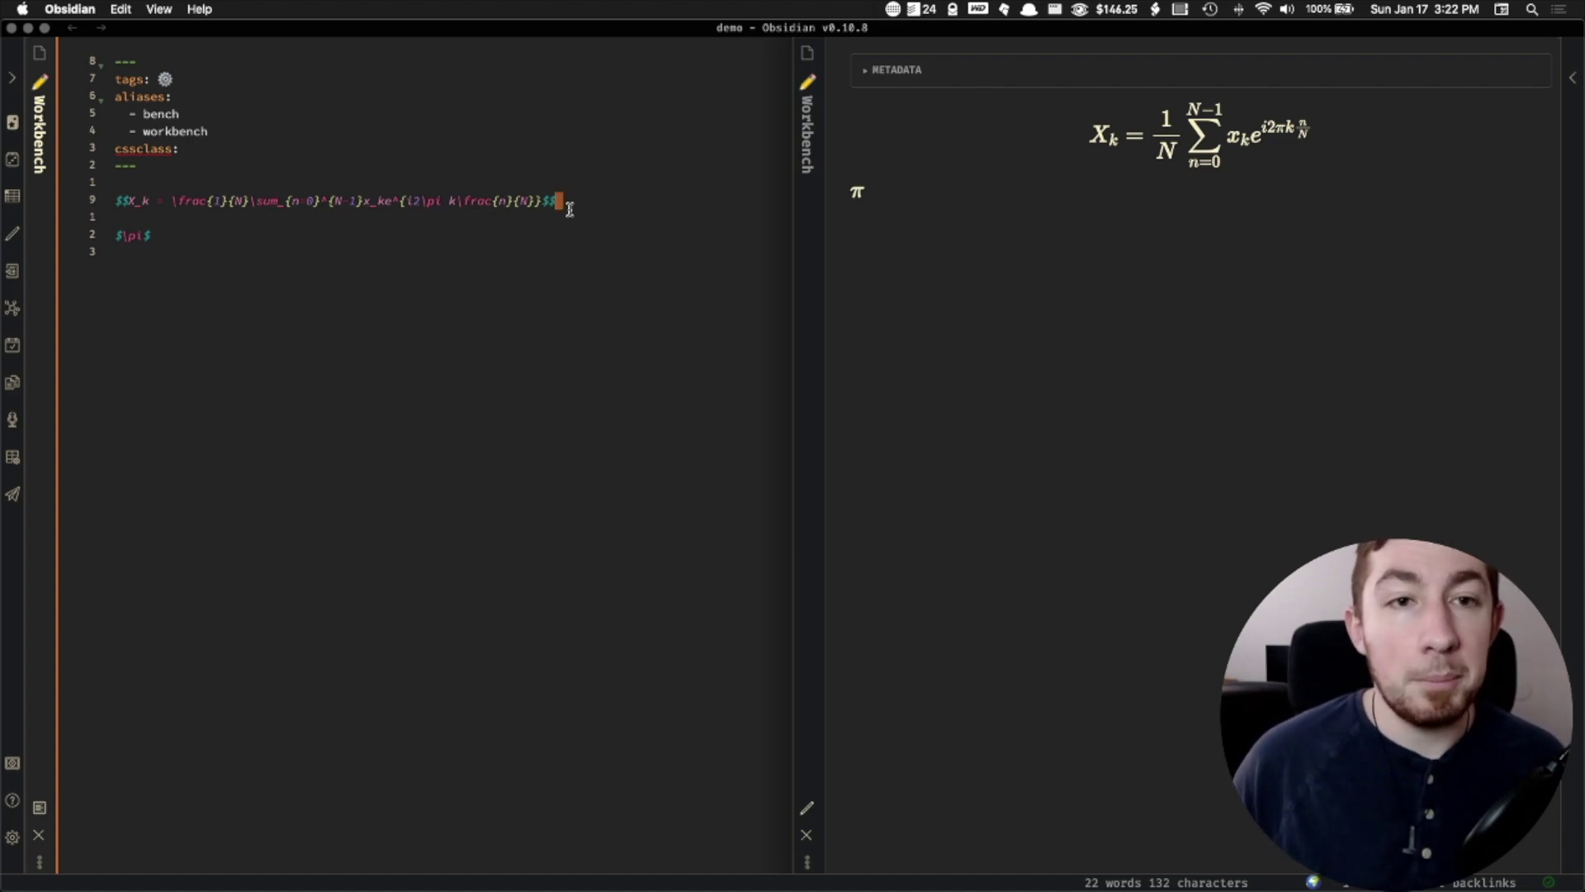
left_click_drag(550, 201, 544, 202)
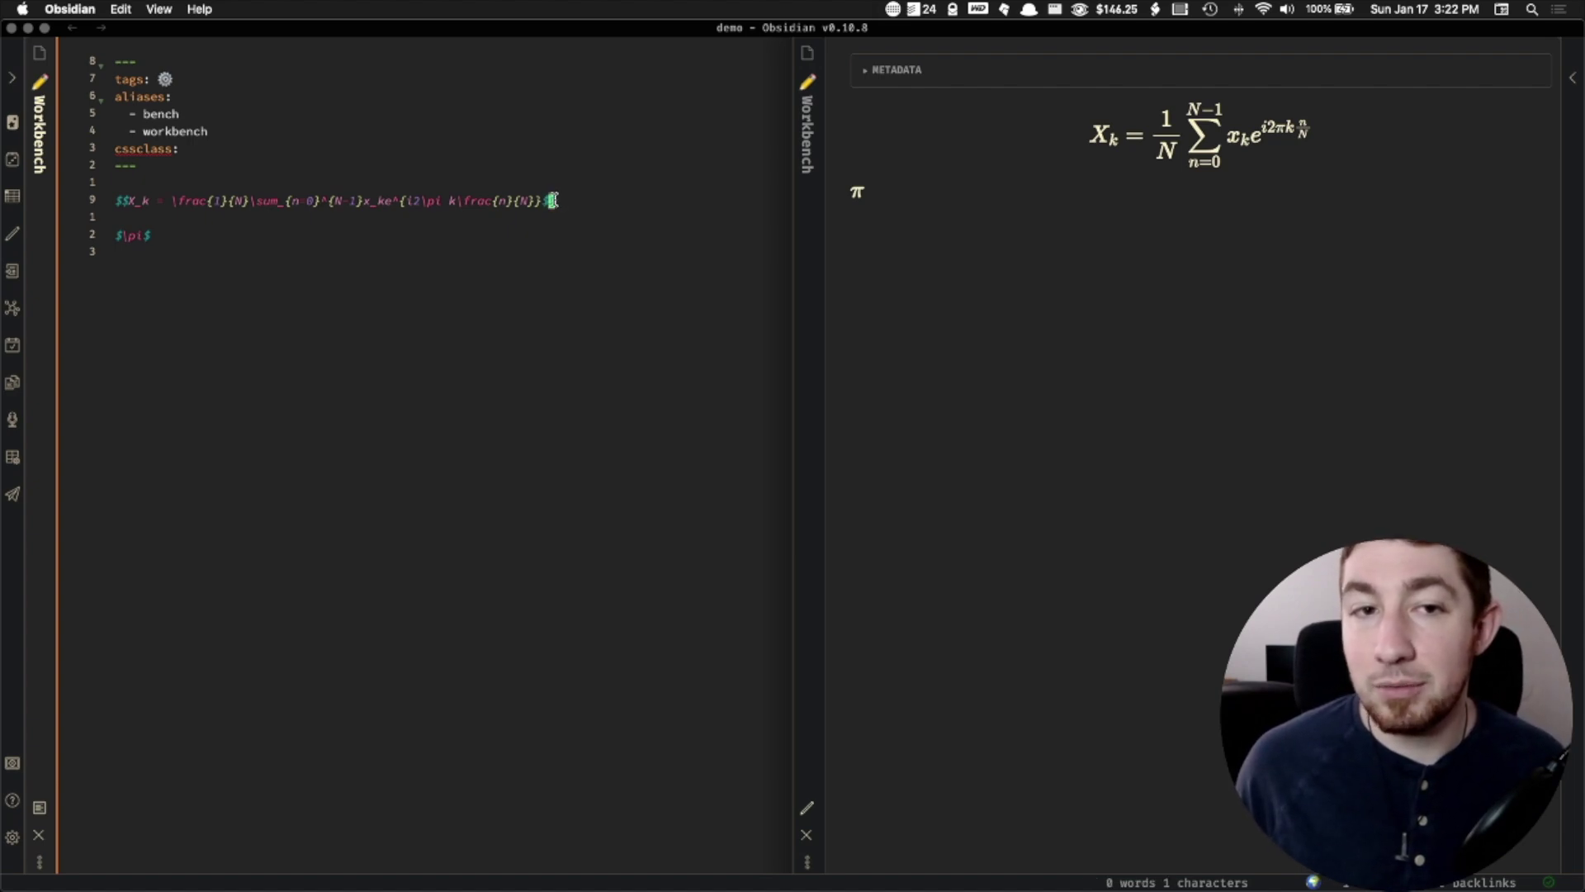
left_click(547, 203)
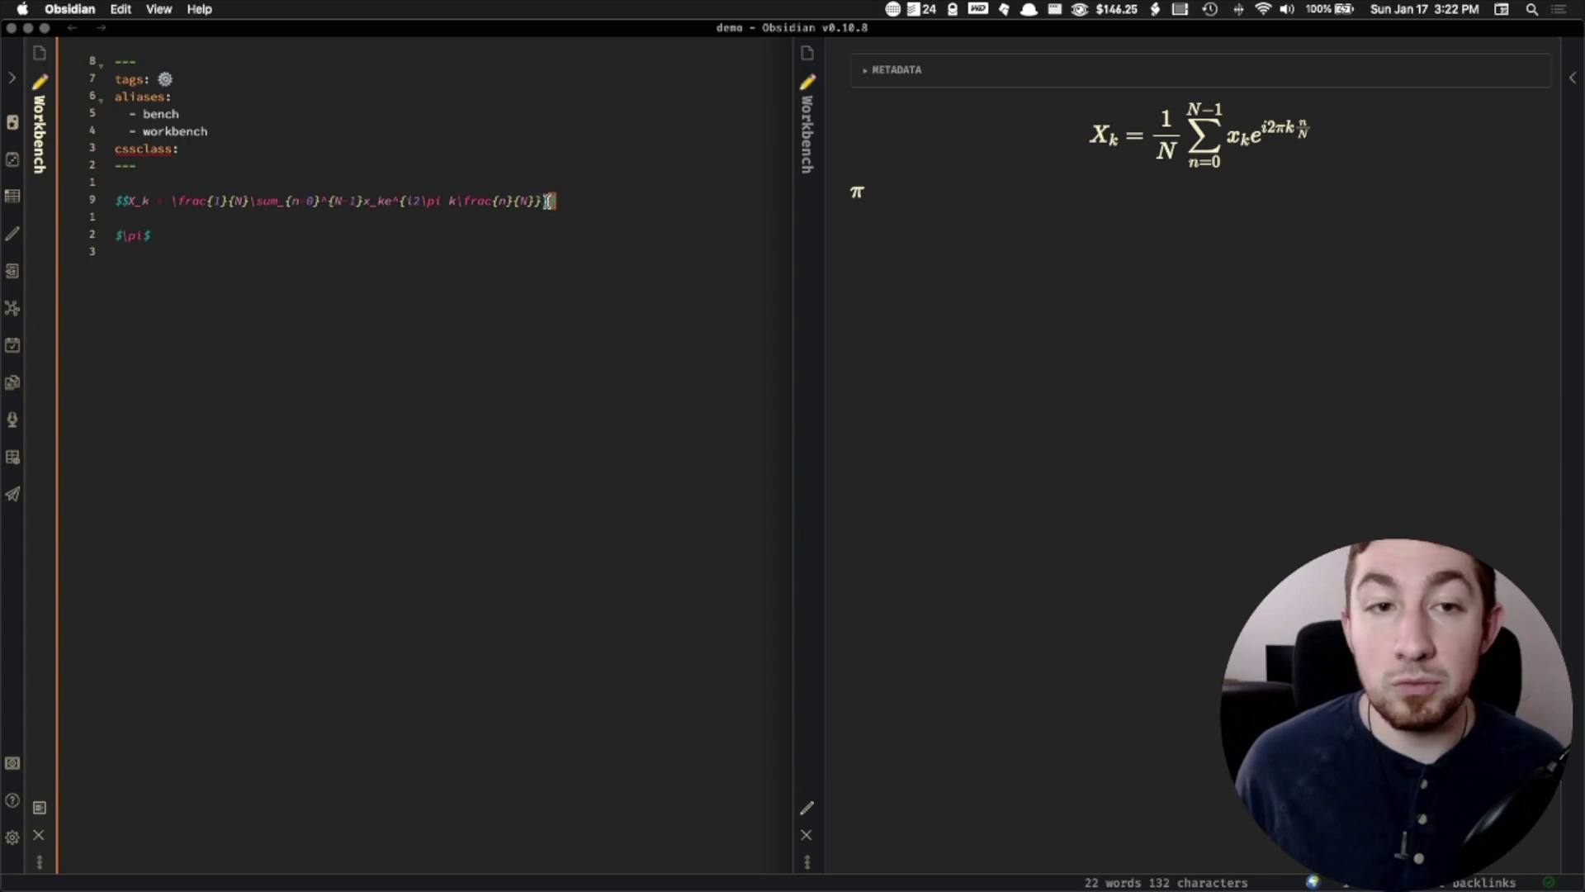
double_click(549, 201)
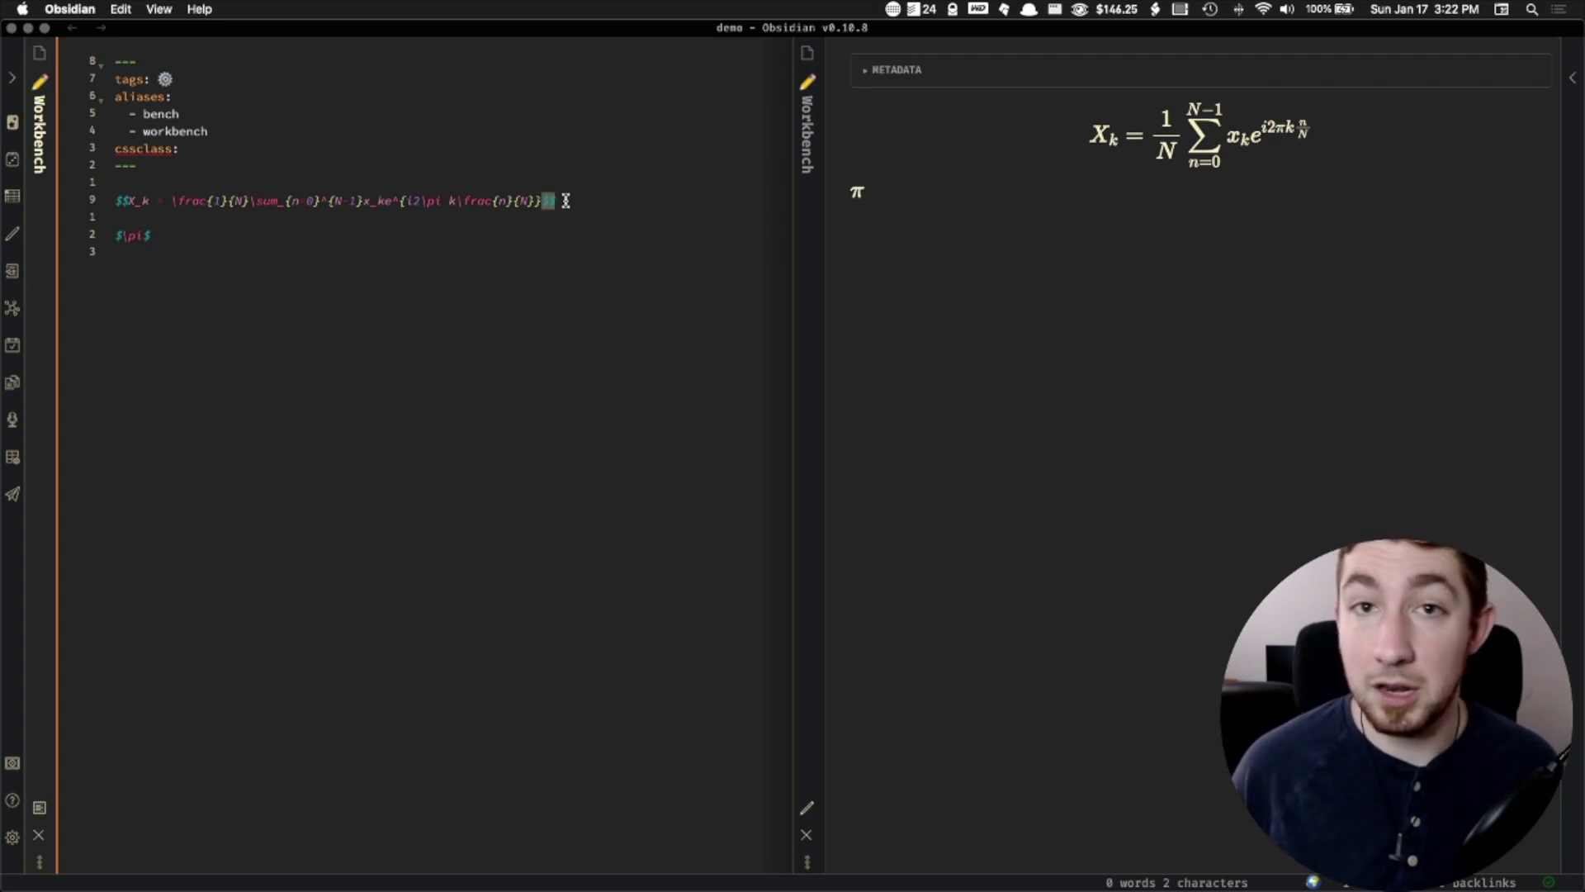
left_click(820, 137)
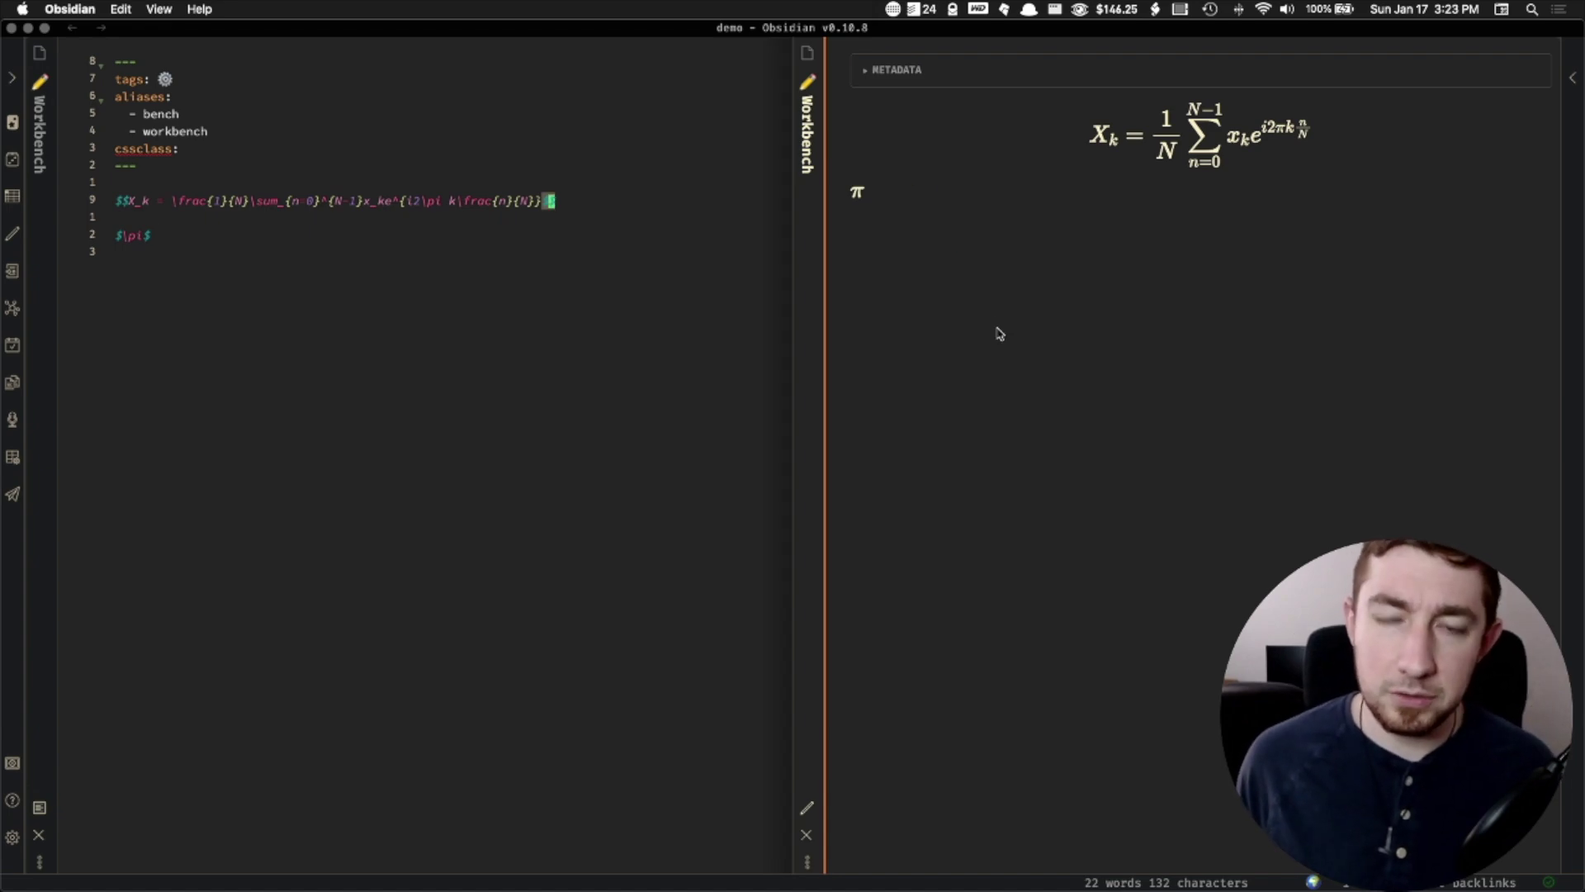
- Search the vault's notes for "st" and open the Statistics note in place of the Workbench editor
left_click(612, 416)
key("super+o")
type("st")
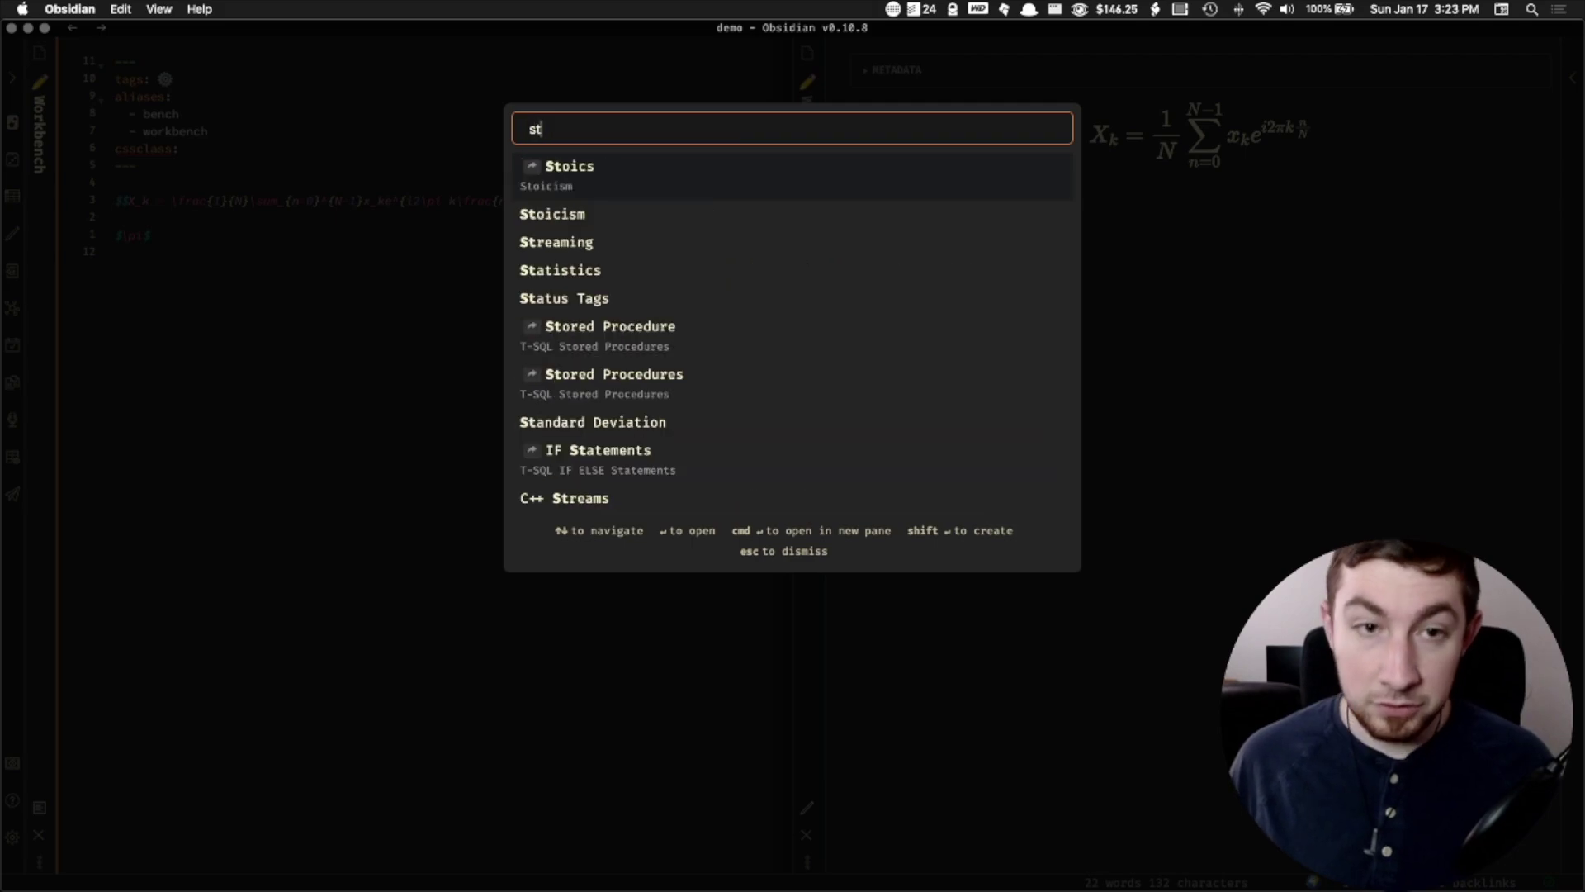
key("Return")
- Close the Workbench preview pane and show the Statistics note in preview mode
left_click(1023, 301)
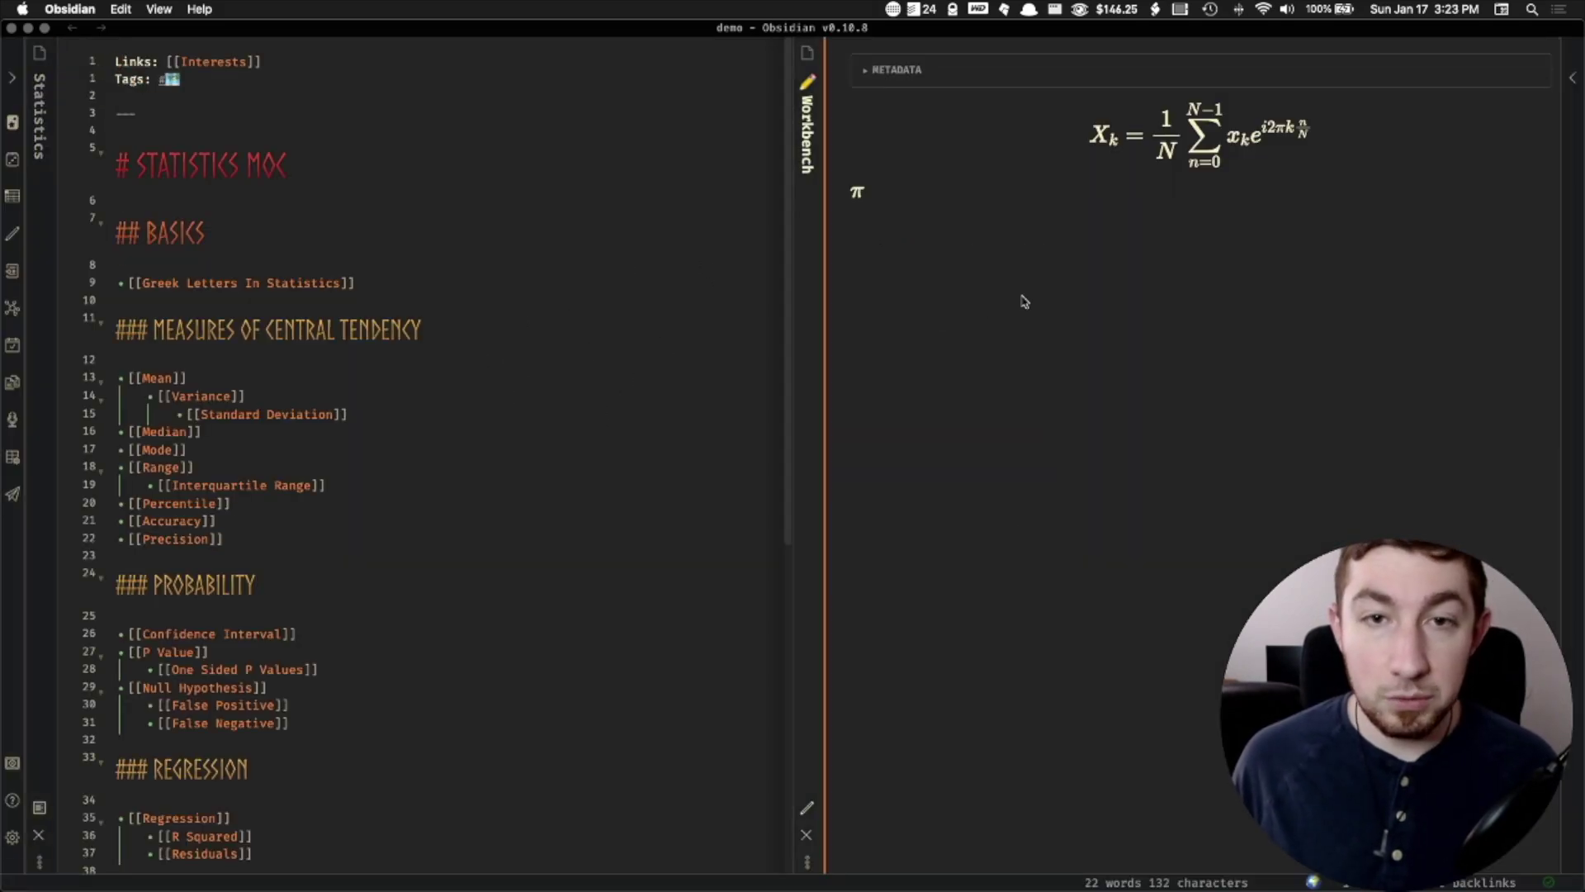
key("super+w")
key("super+e")
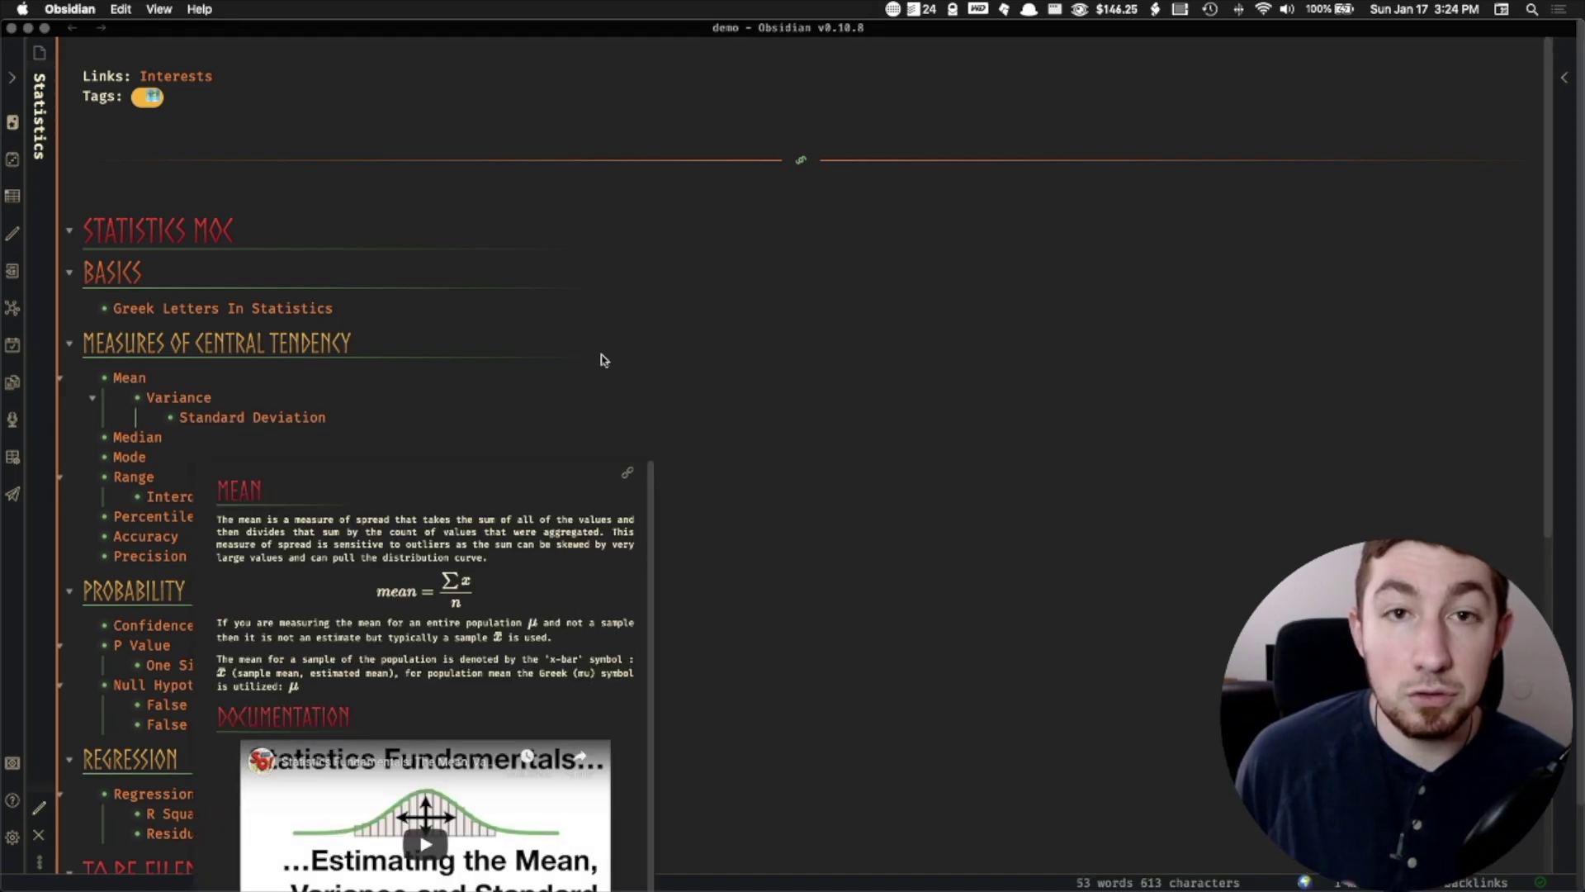
- Look through the Statistics MOC and open the Standard Deviation note listed under Variance
scroll(619, 375, "down", 5)
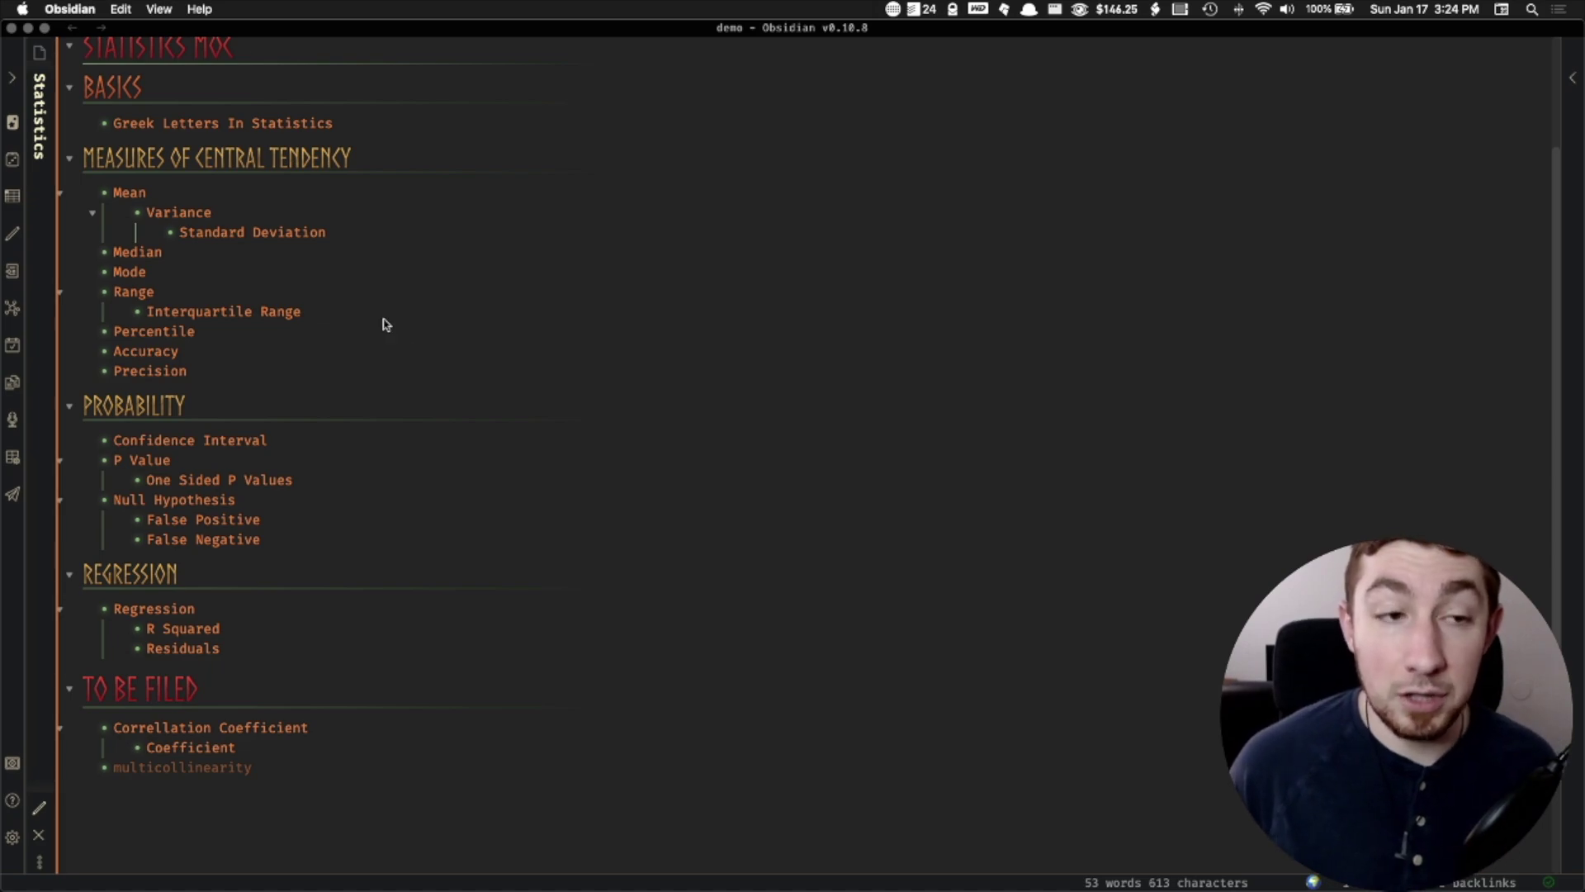
scroll(199, 239, "up", 3)
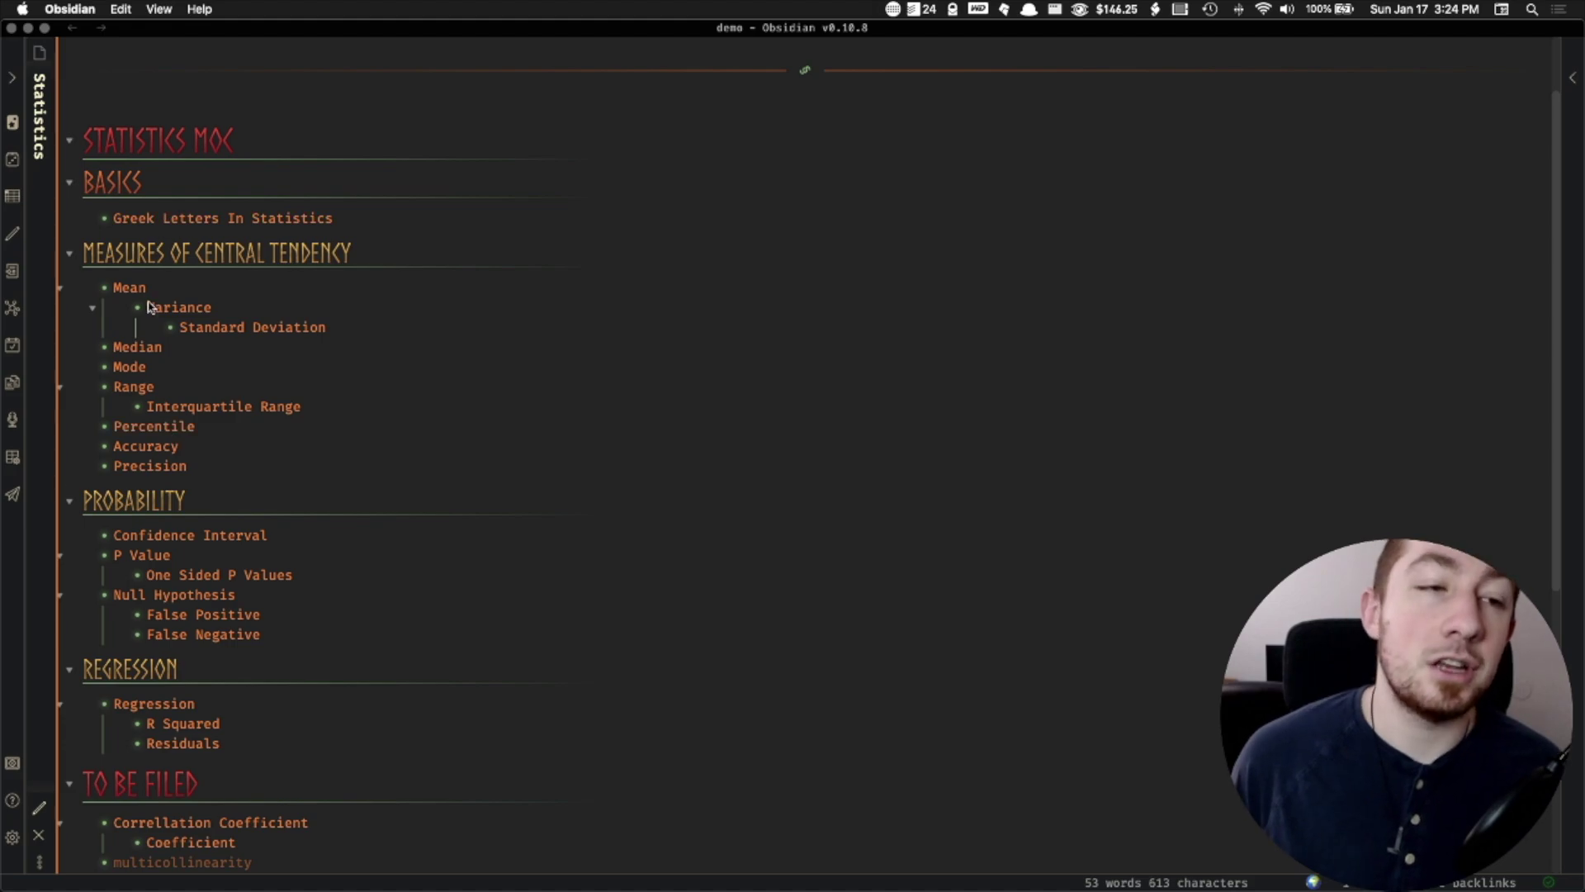
scroll(171, 415, "down", 1)
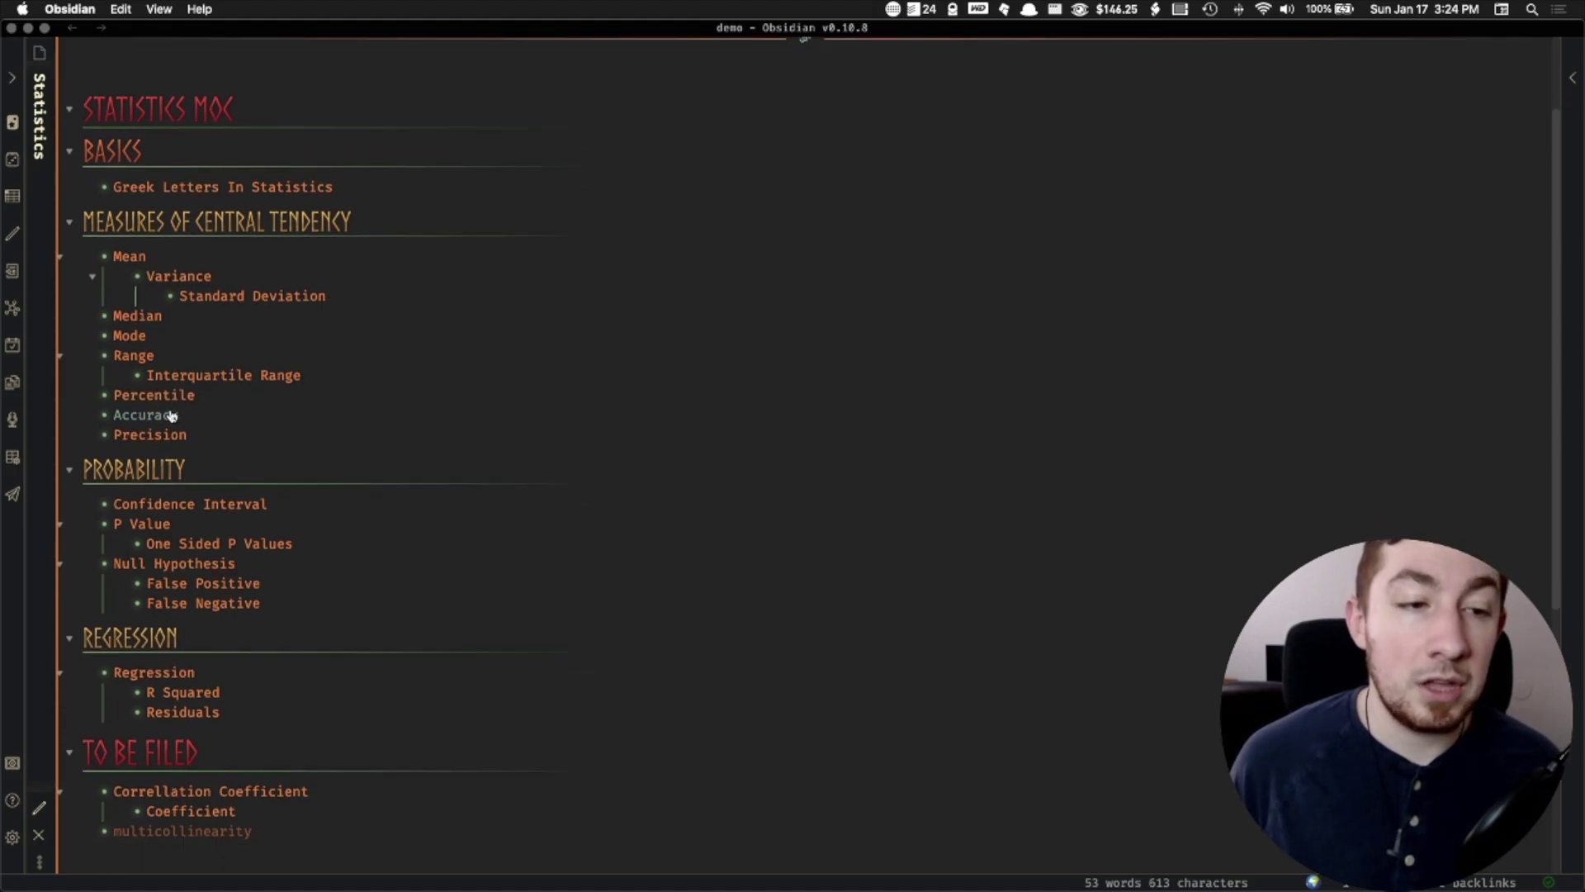
left_click(238, 299)
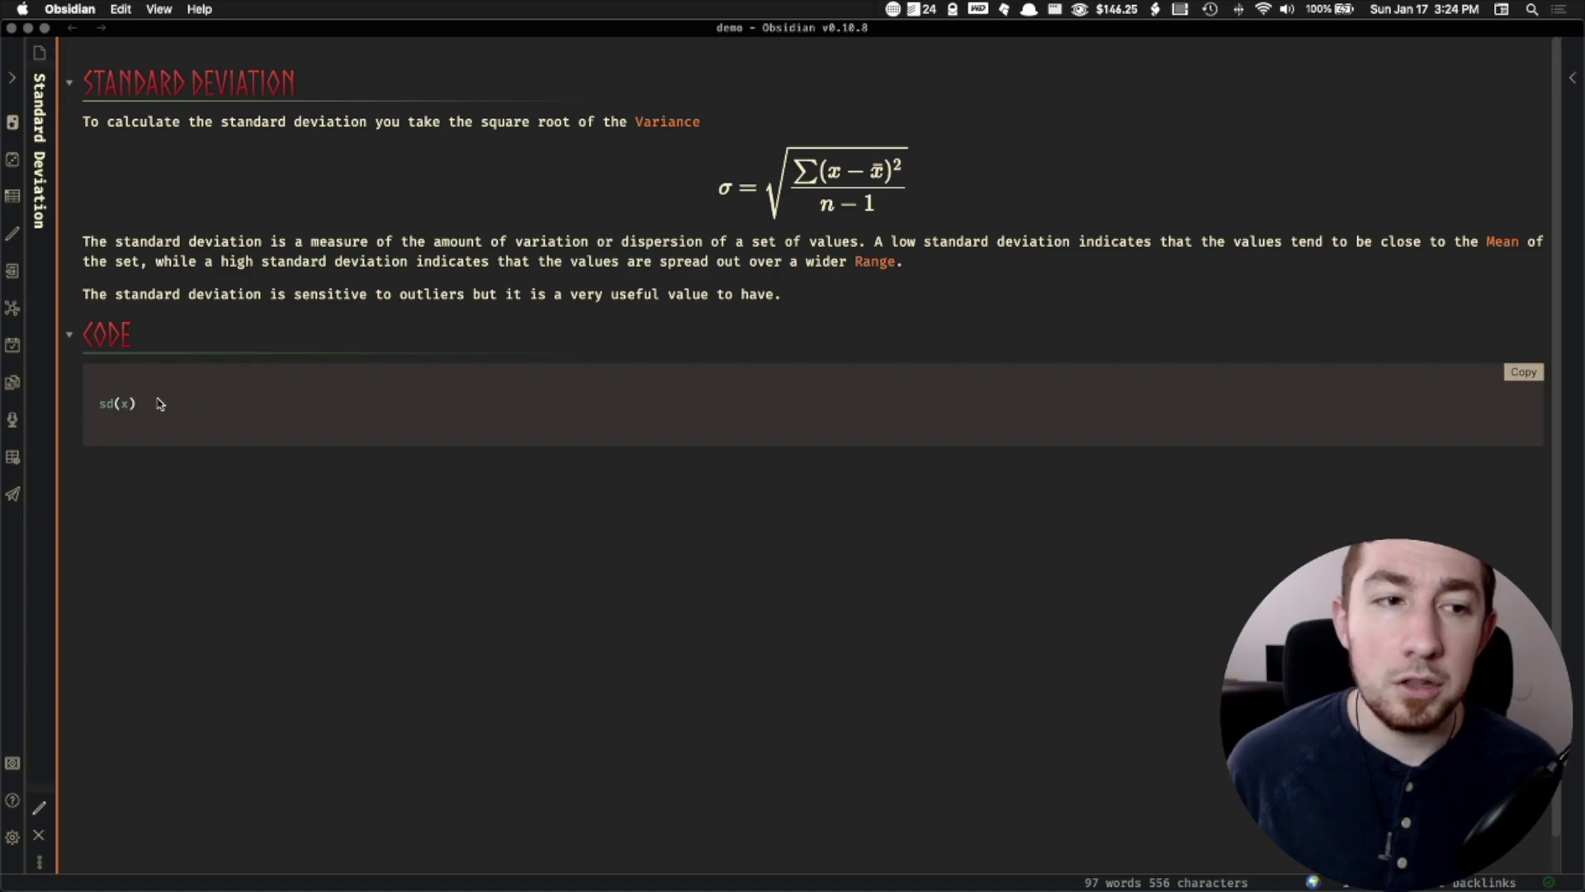
- Inspect the sd(x) code sample, the Markdown source of the Standard Deviation note and its r code block
left_click_drag(178, 413, 91, 412)
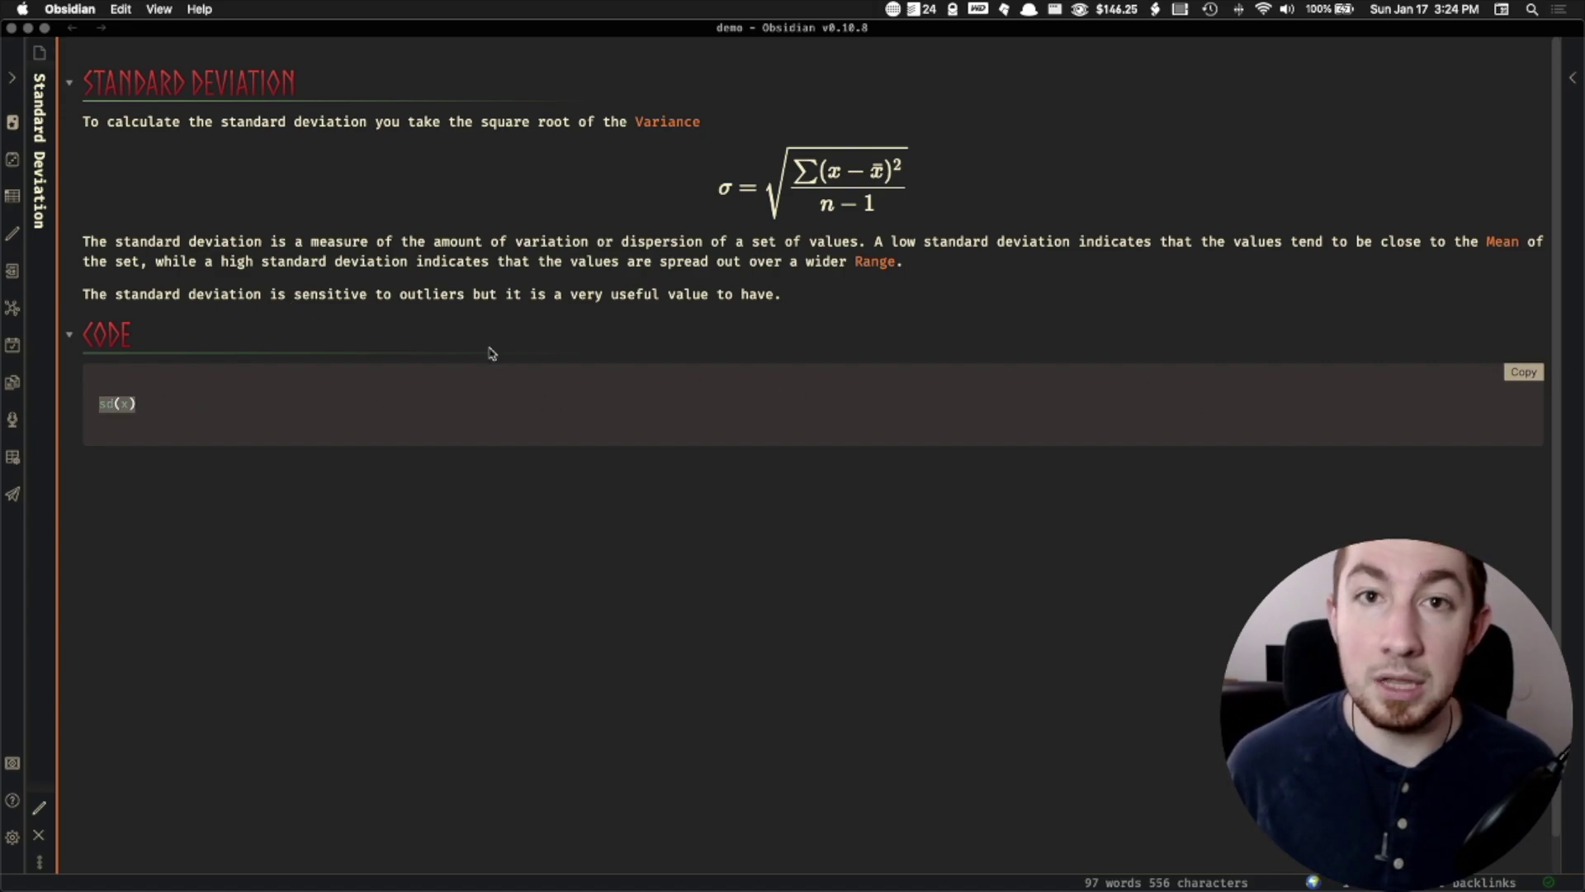
left_click(539, 350)
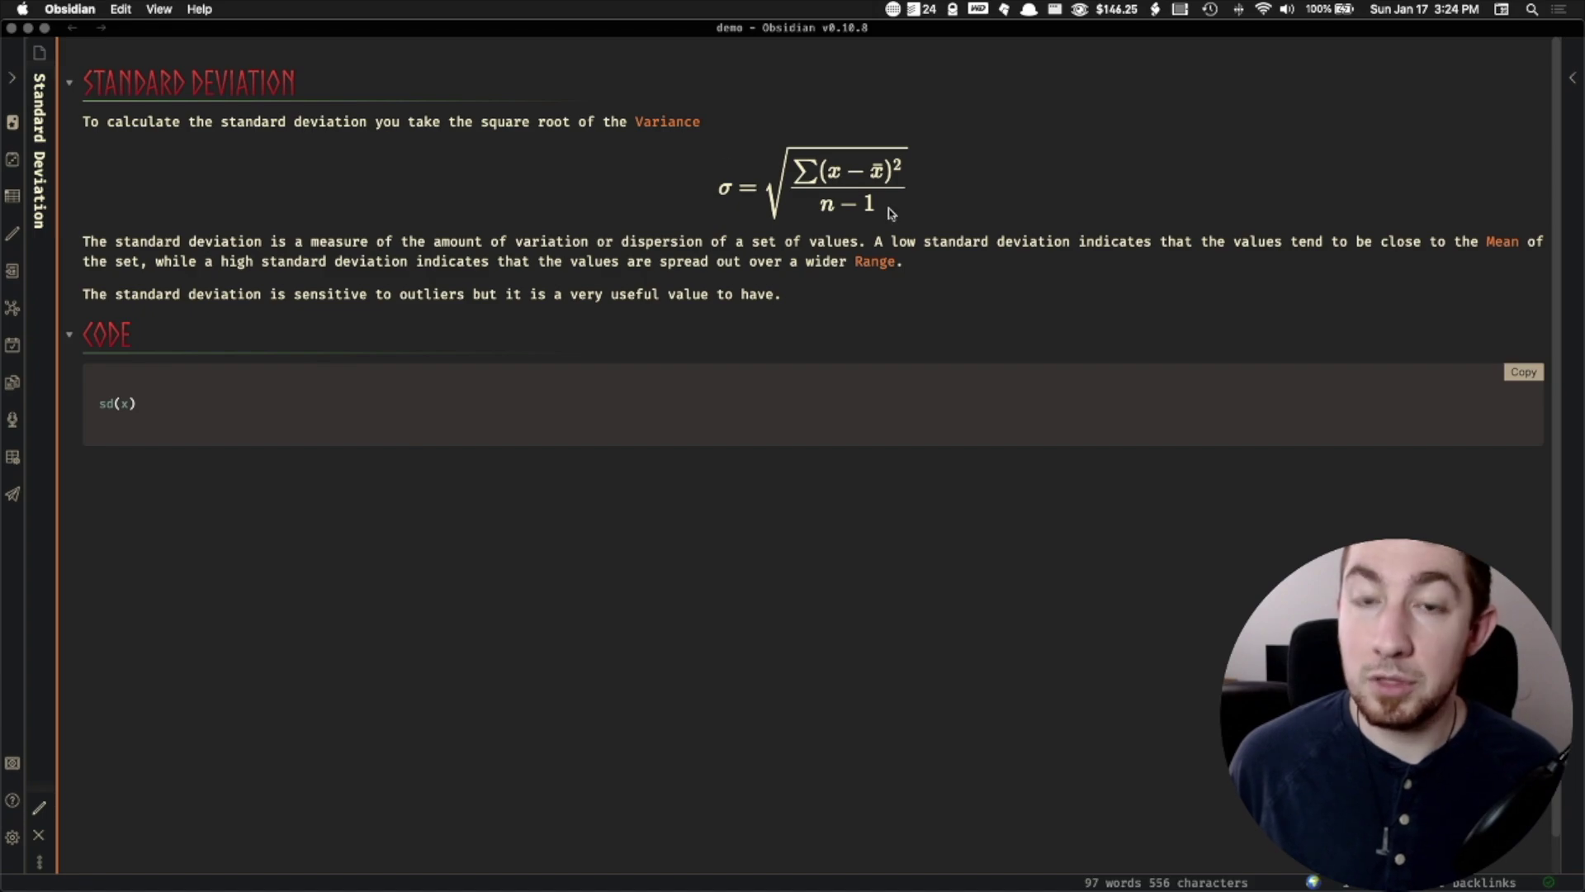
key("super+e")
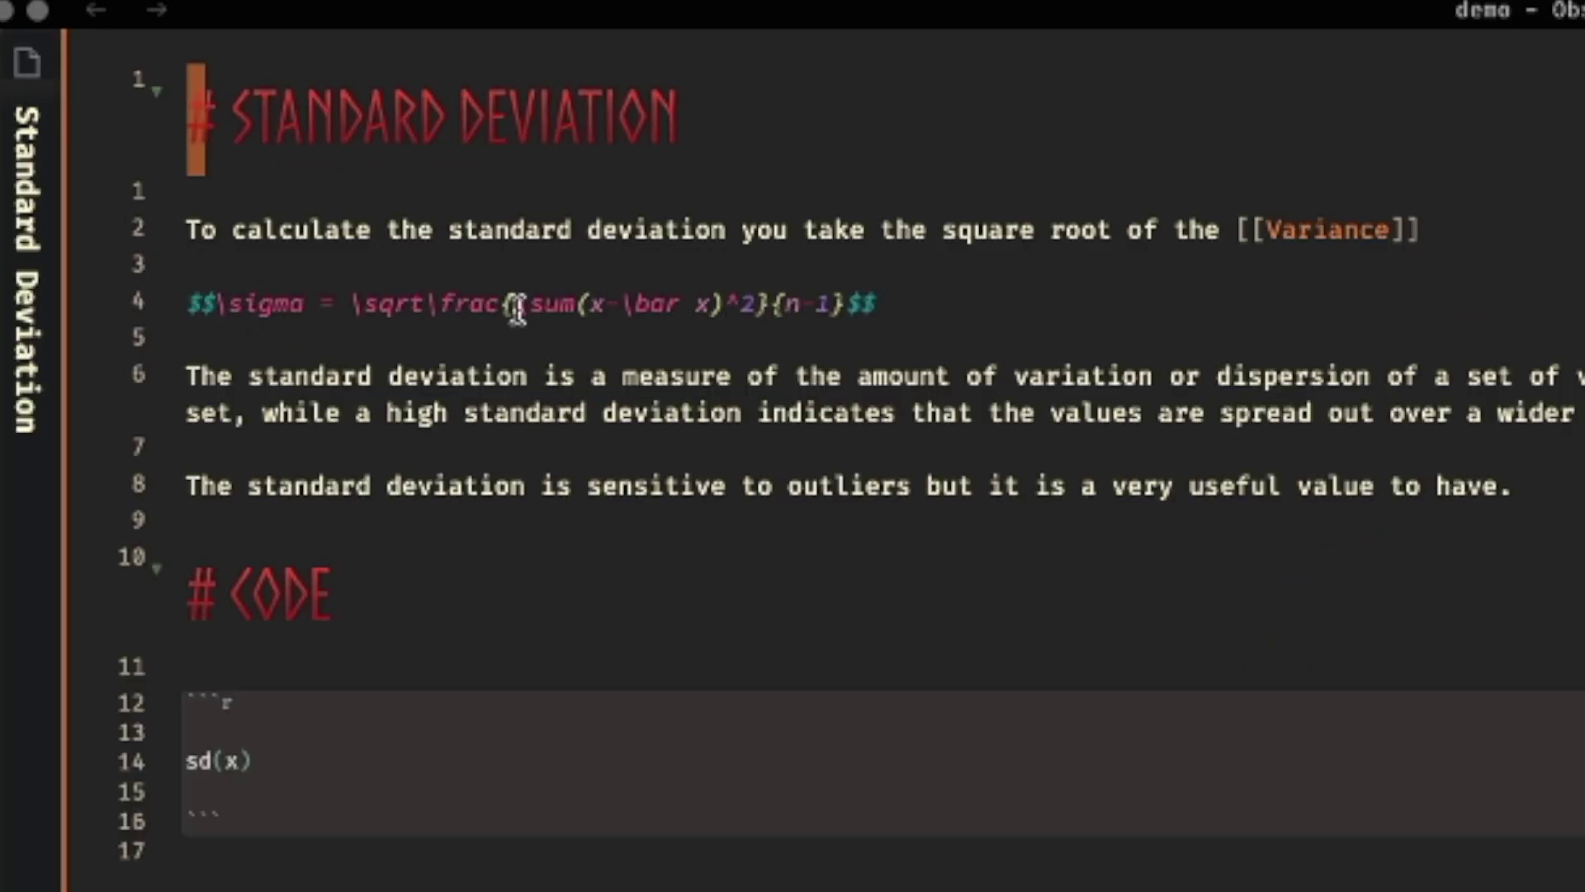
left_click(241, 704)
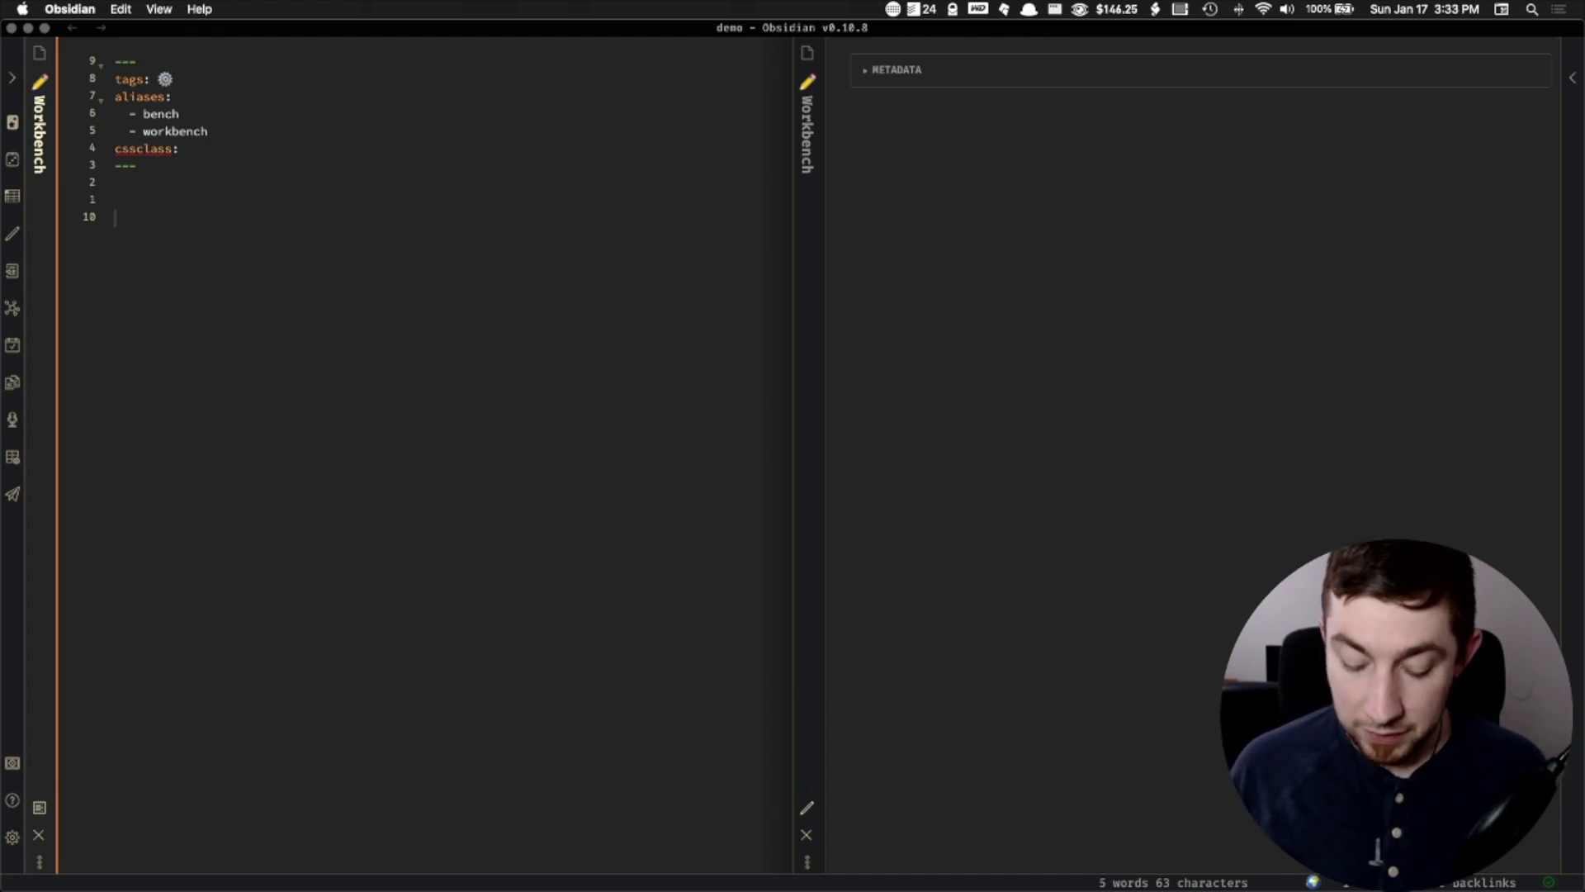
- Write "here is some arbitrary text" below the front matter of the Workbench note
type("here is so")
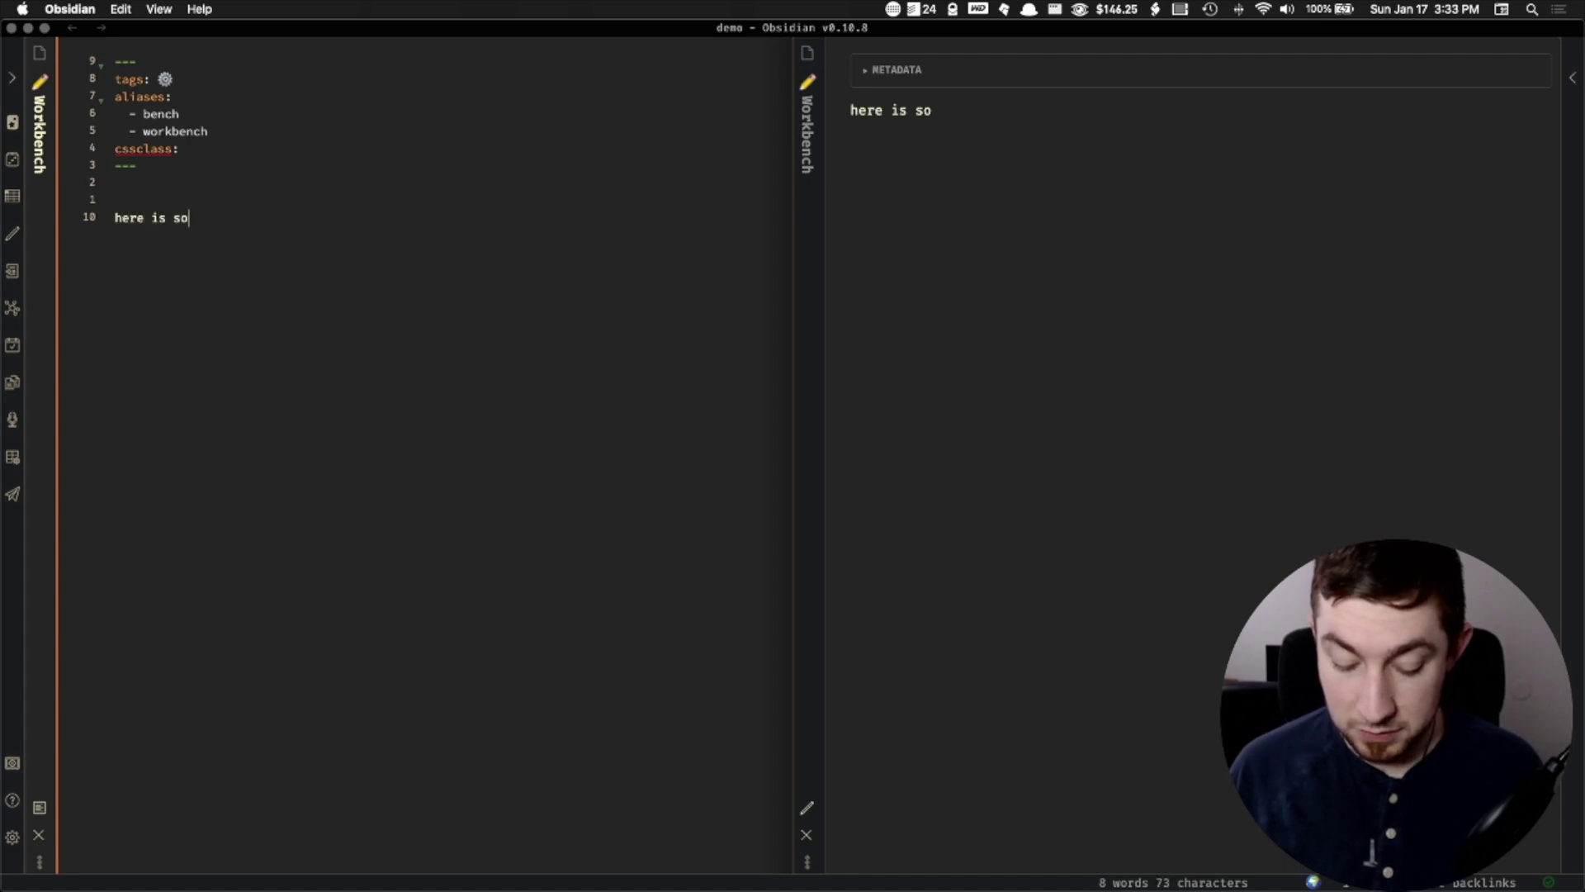
type("me arbitrary text")
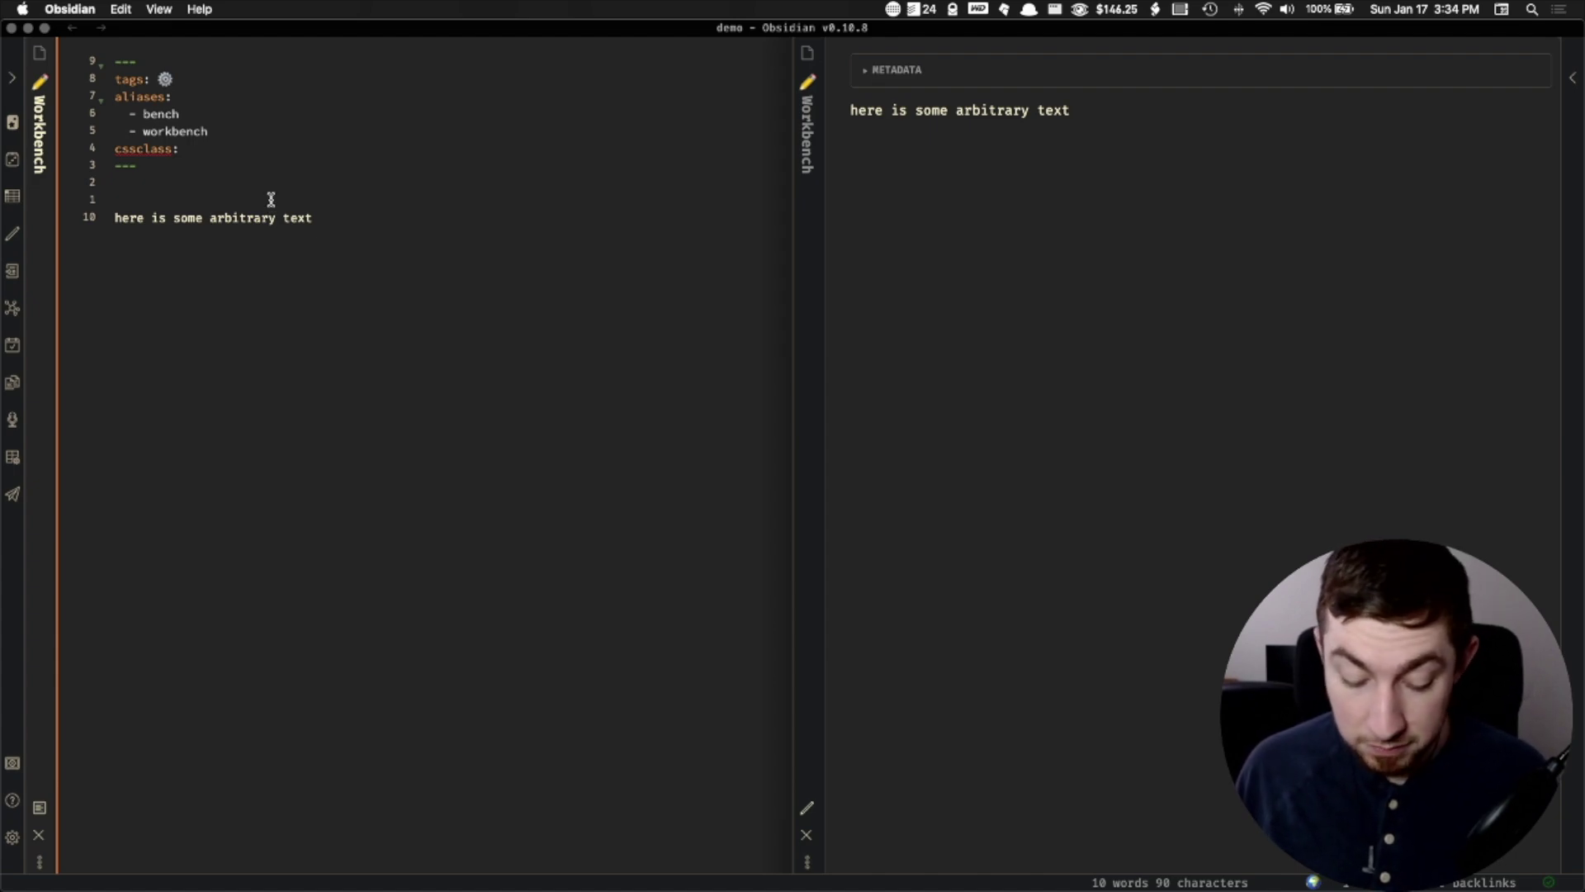
- Insert the inline math expression $\pi$ between "some" and "arbitrary" in the Workbench sentence
left_click(211, 218)
type("$$")
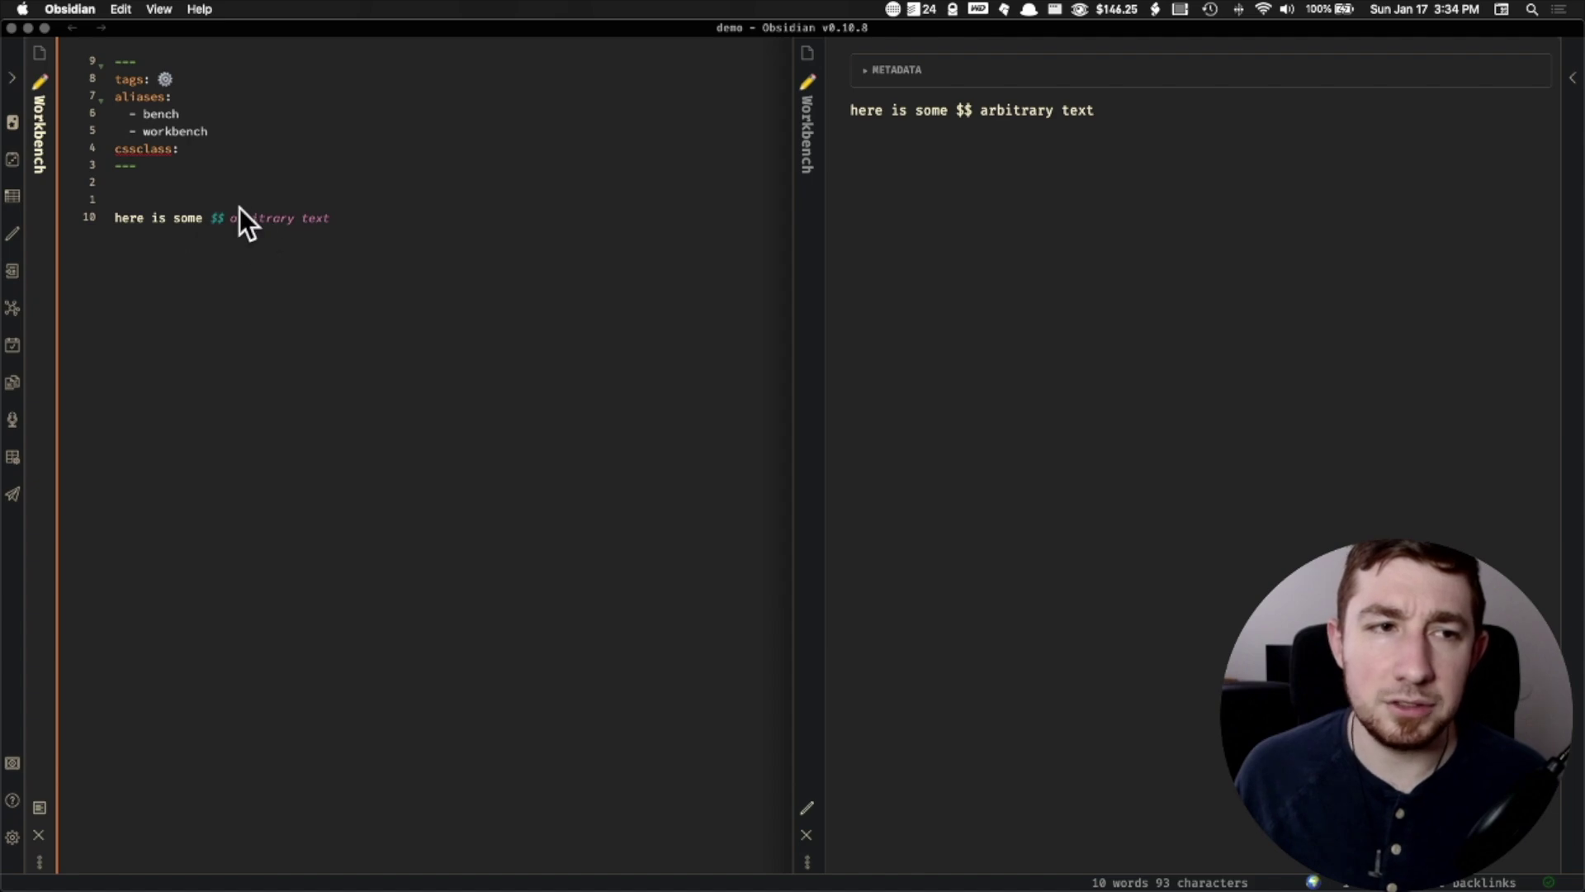
key("super+equal")
key("super+equal")
key("super+equal")
key("super+equal")
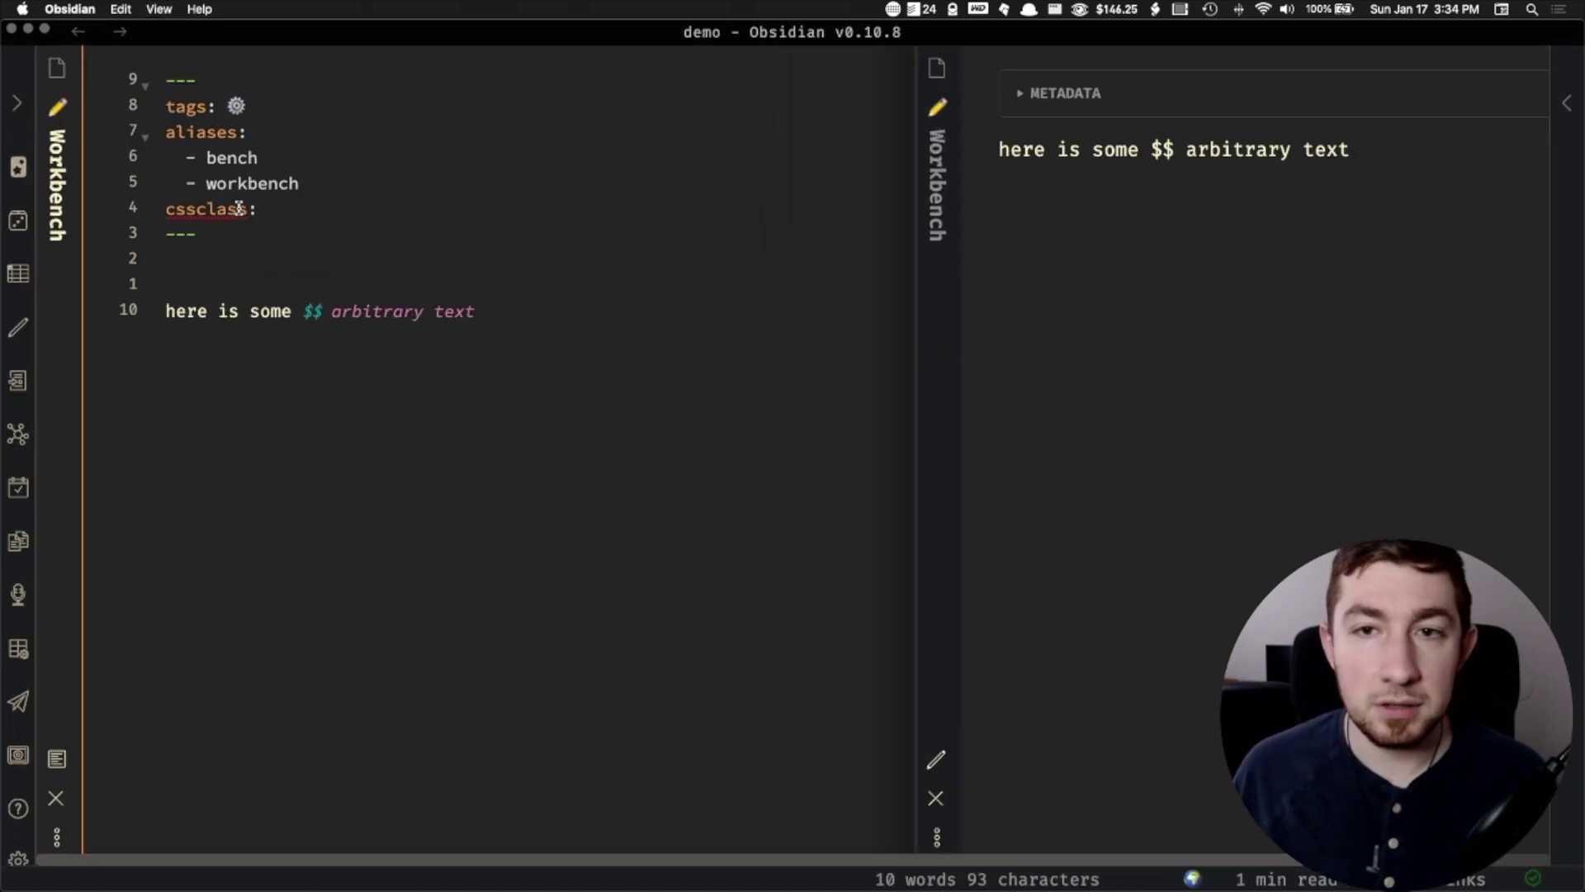
key("super+equal")
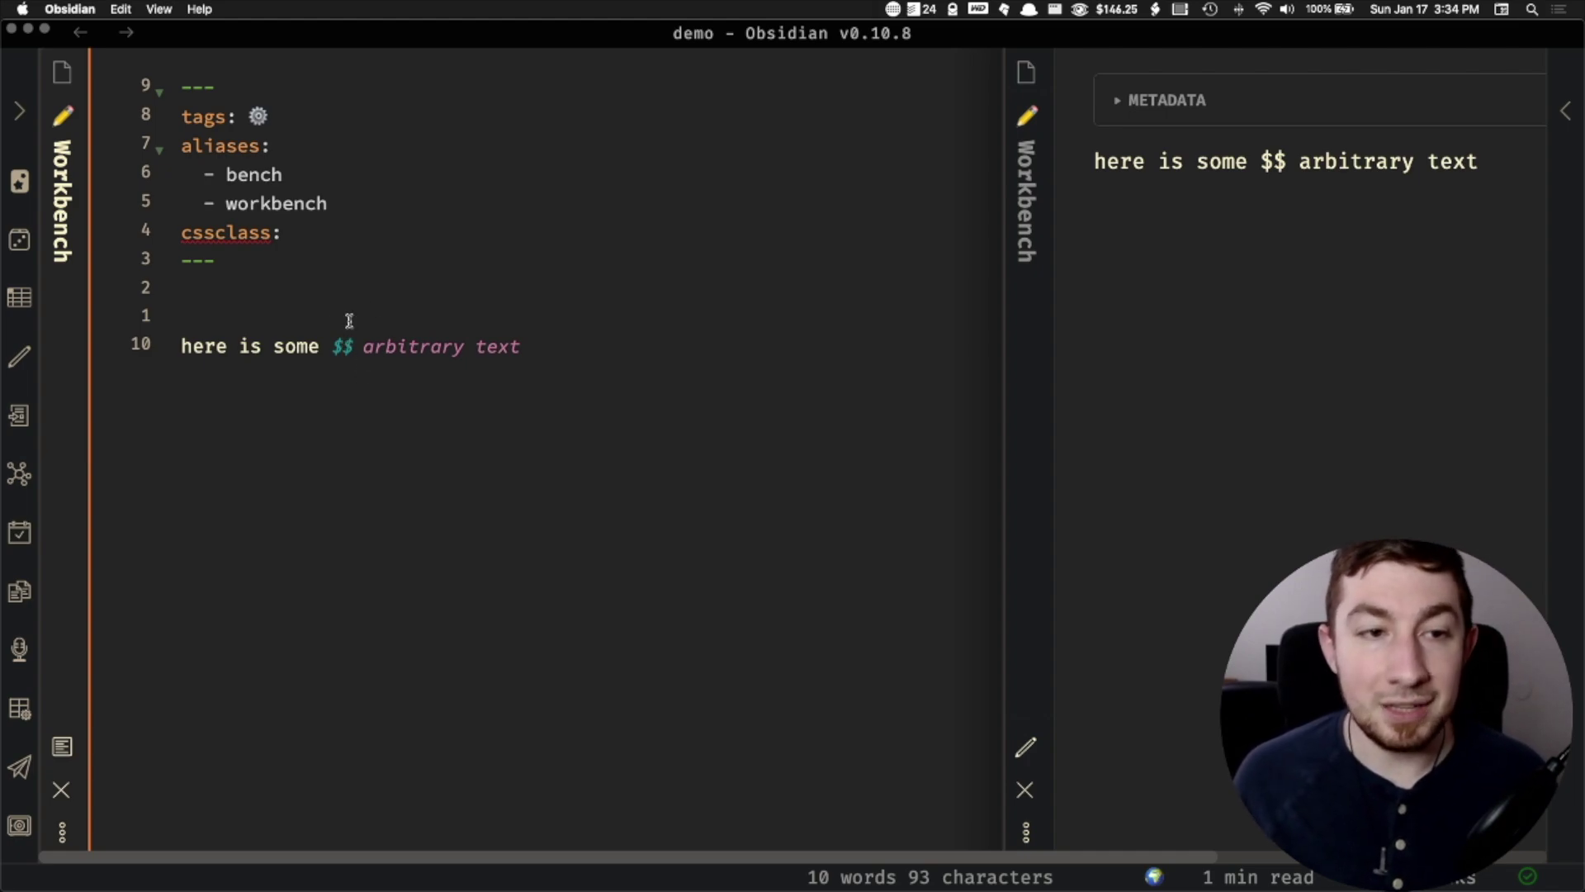
type("\\pi")
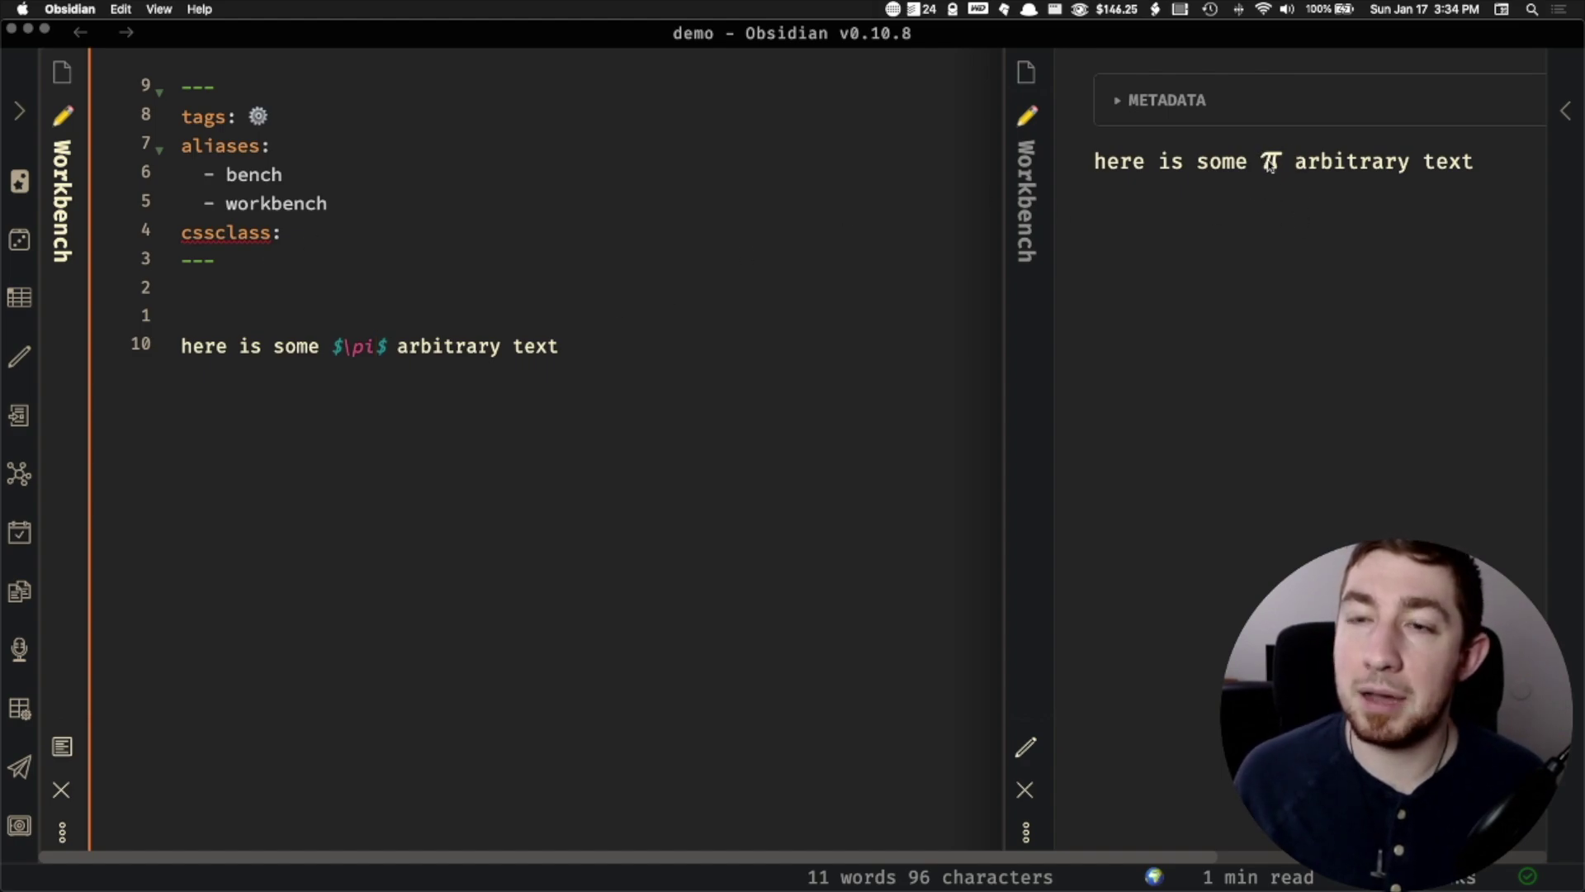
- Examine how the inline pi symbol renders between the words in the Workbench preview pane
left_click(1017, 347)
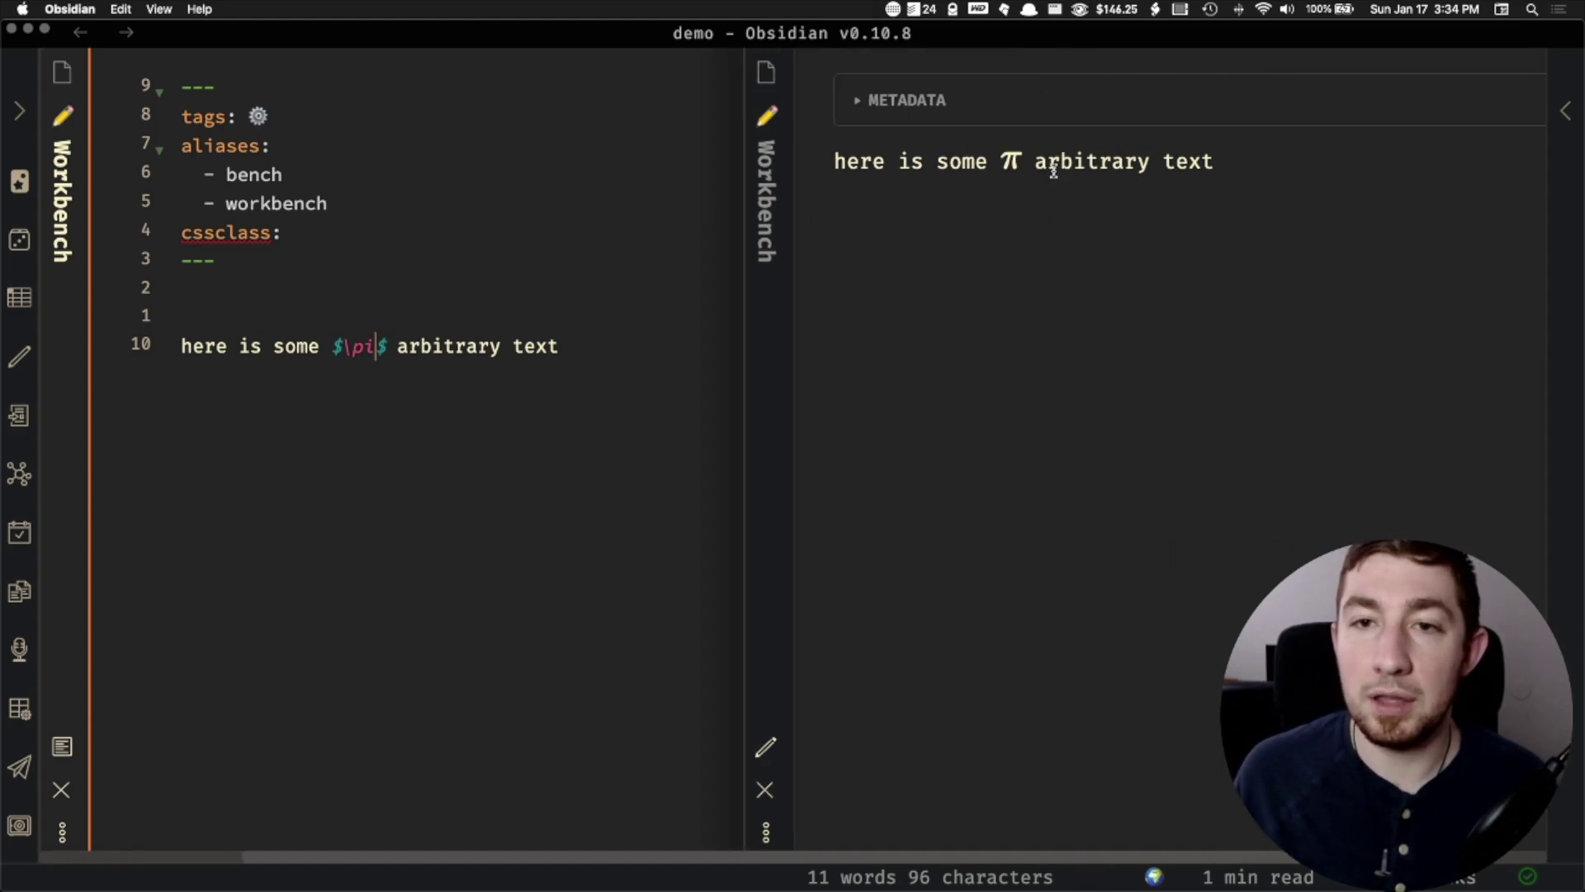
double_click(1024, 161)
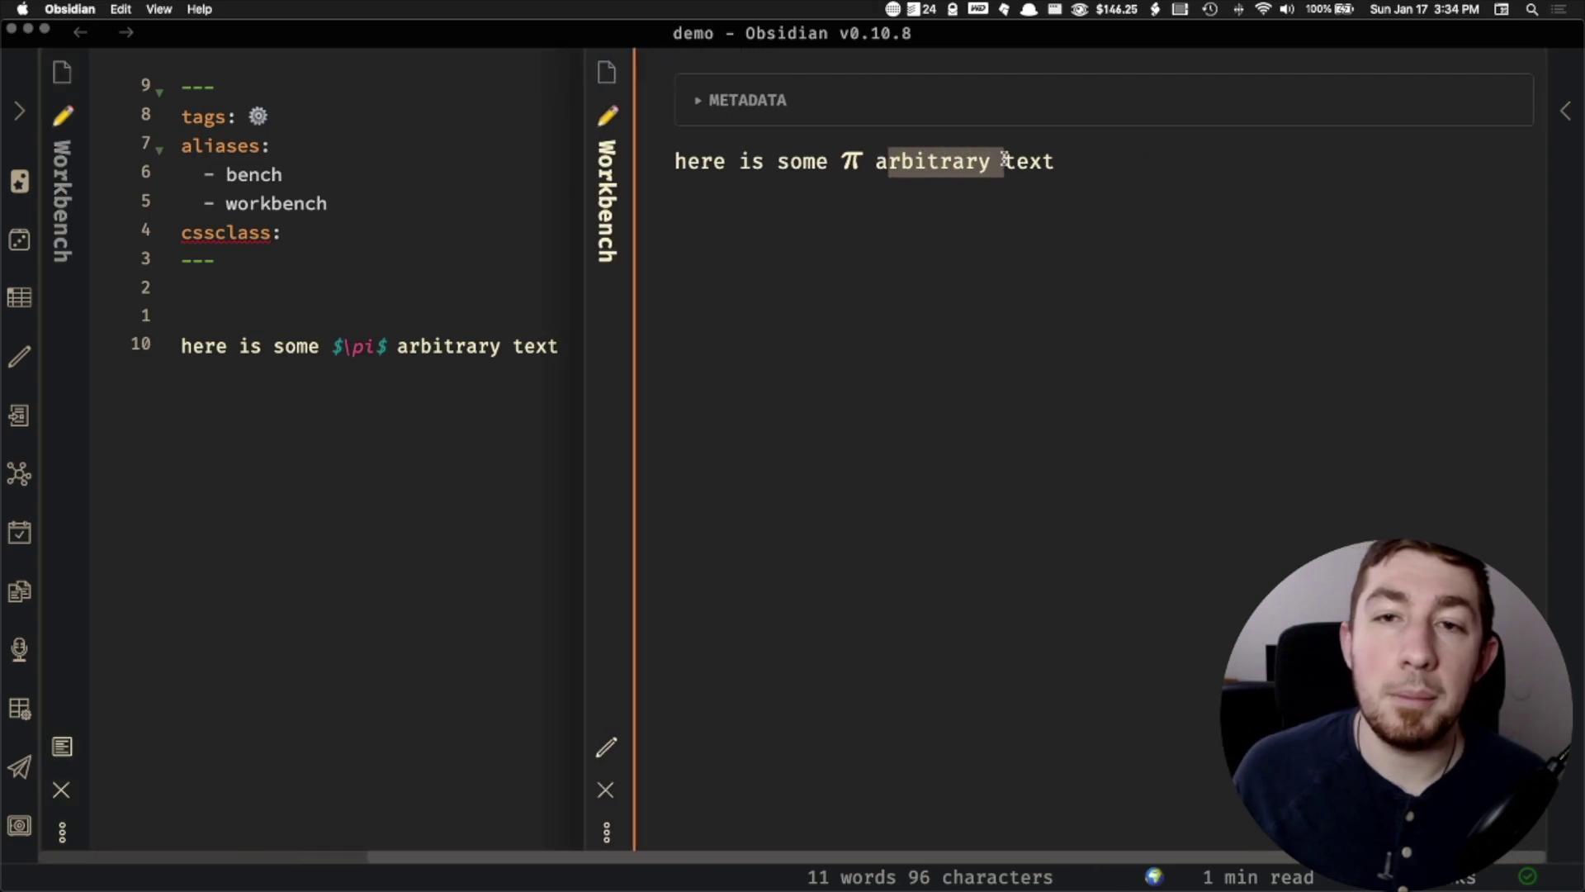
left_click(854, 153)
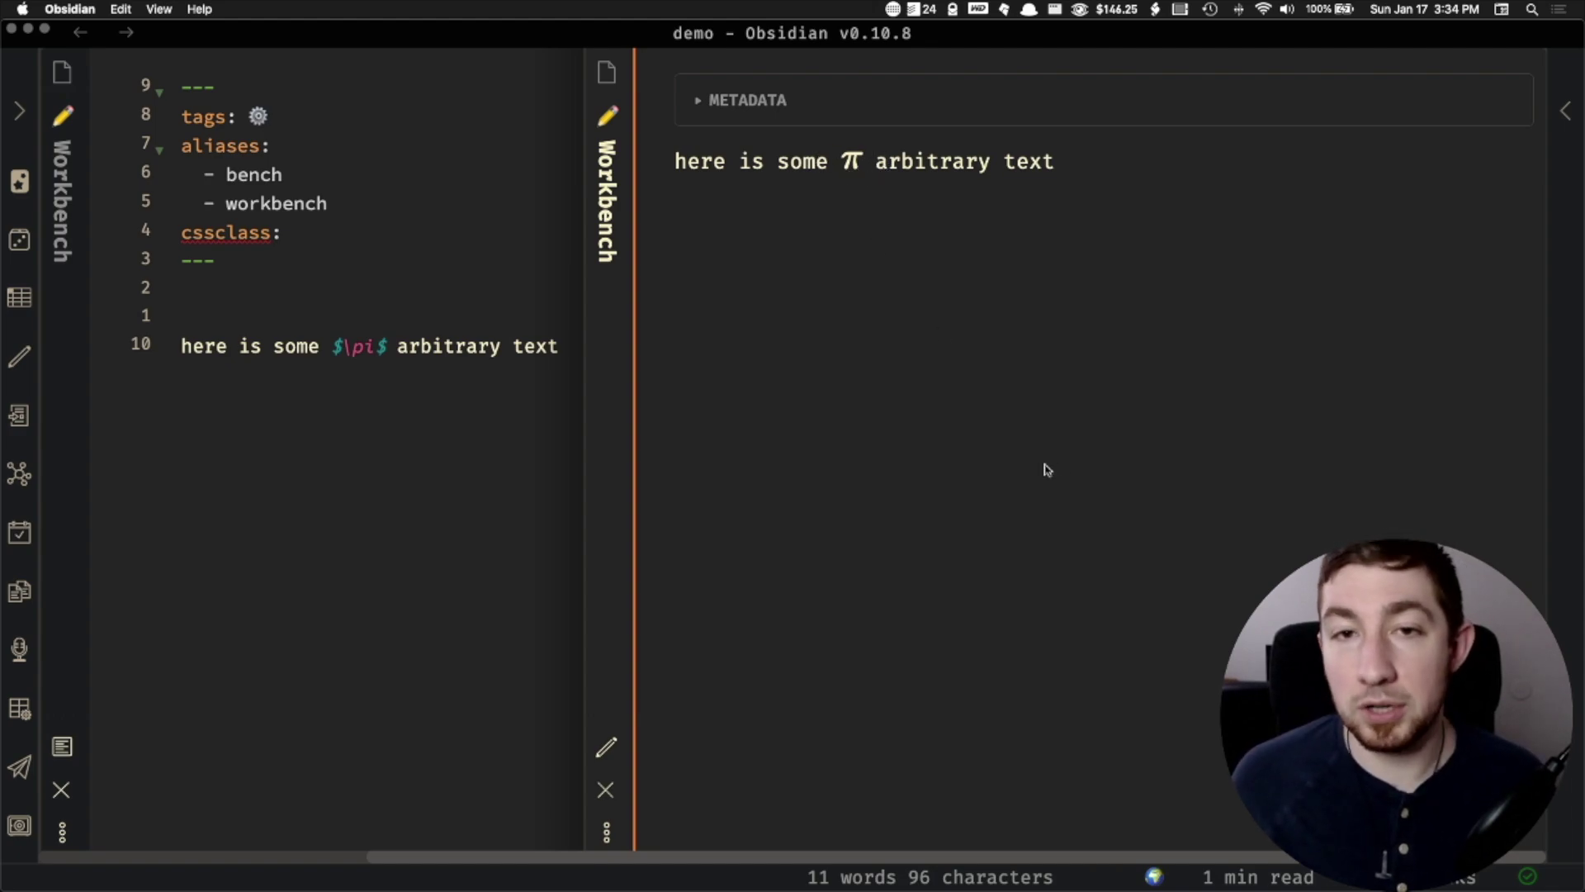
- Apply italic formatting to the inline $\pi$ expression in the Workbench sentence
left_click_drag(386, 349, 335, 350)
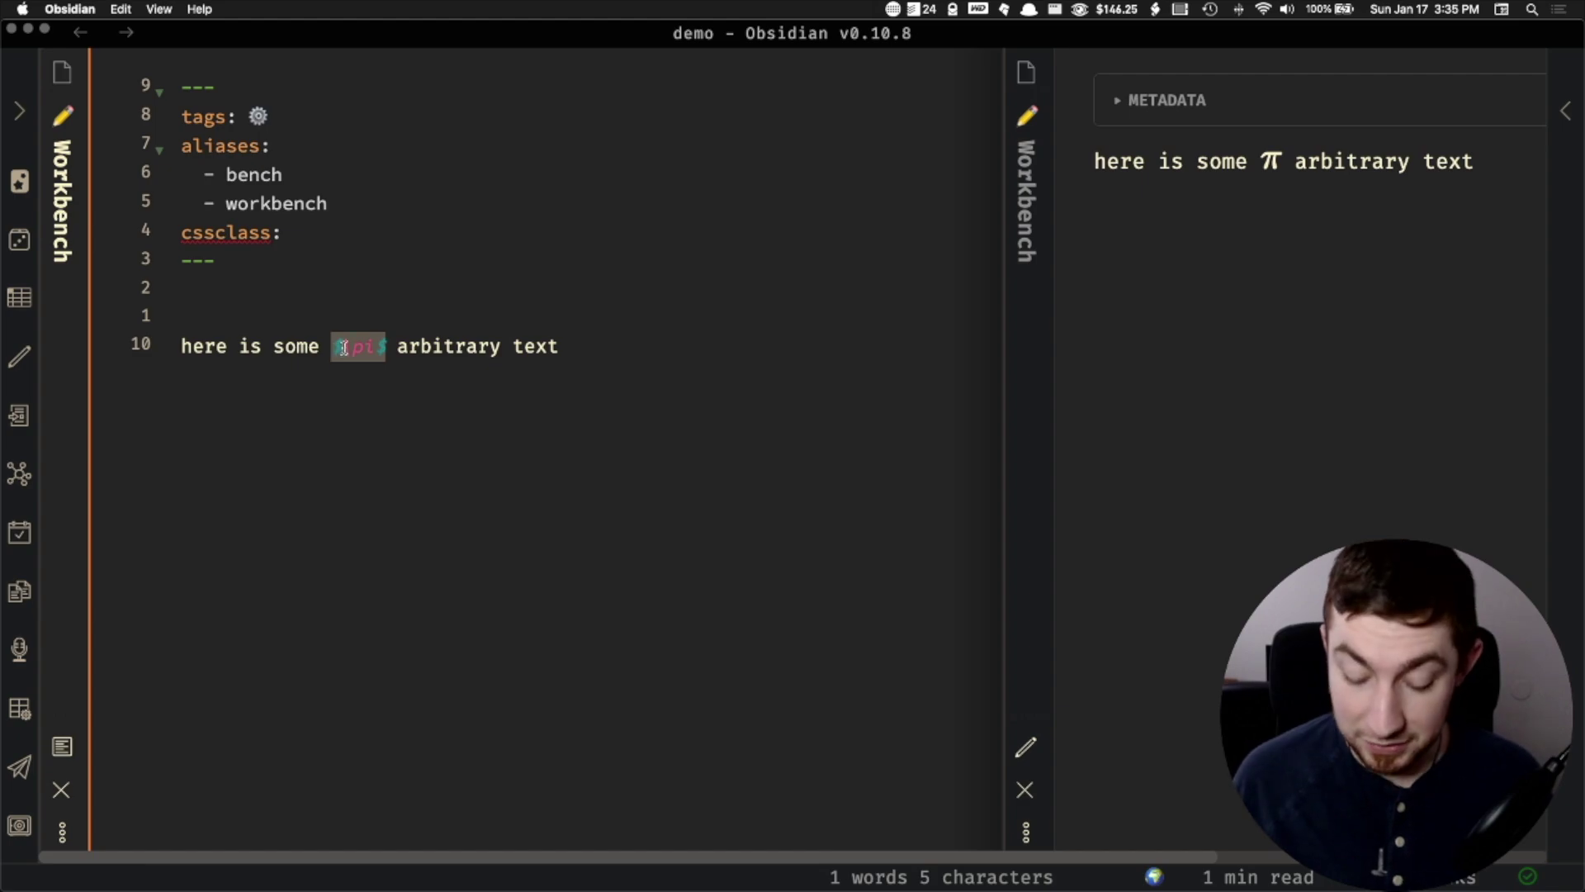
key("super+i")
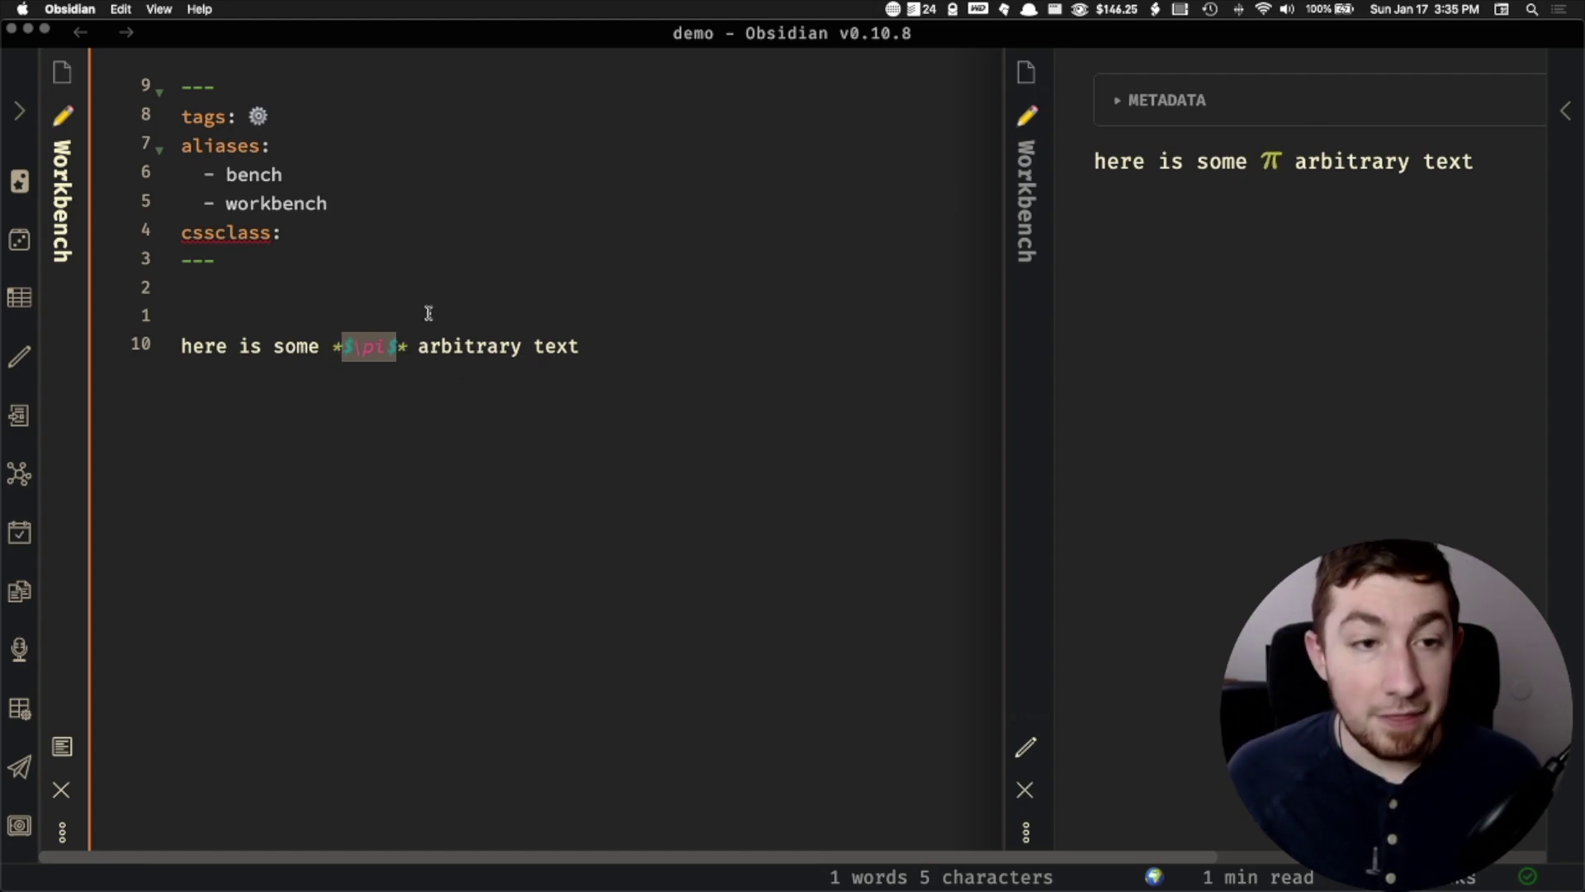
key("super+i")
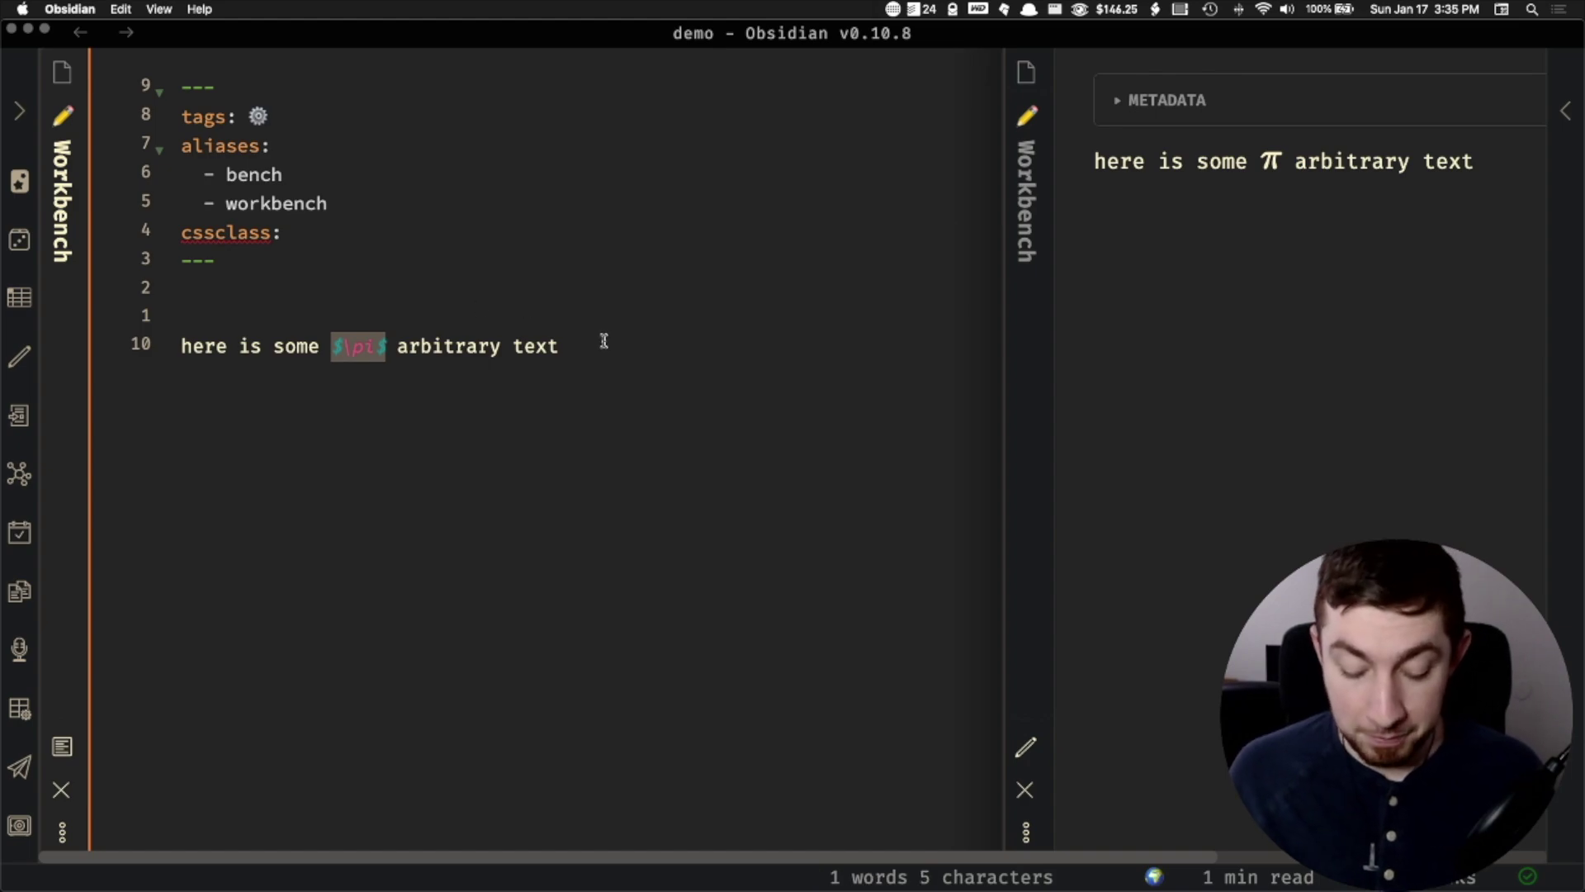
key("super+i")
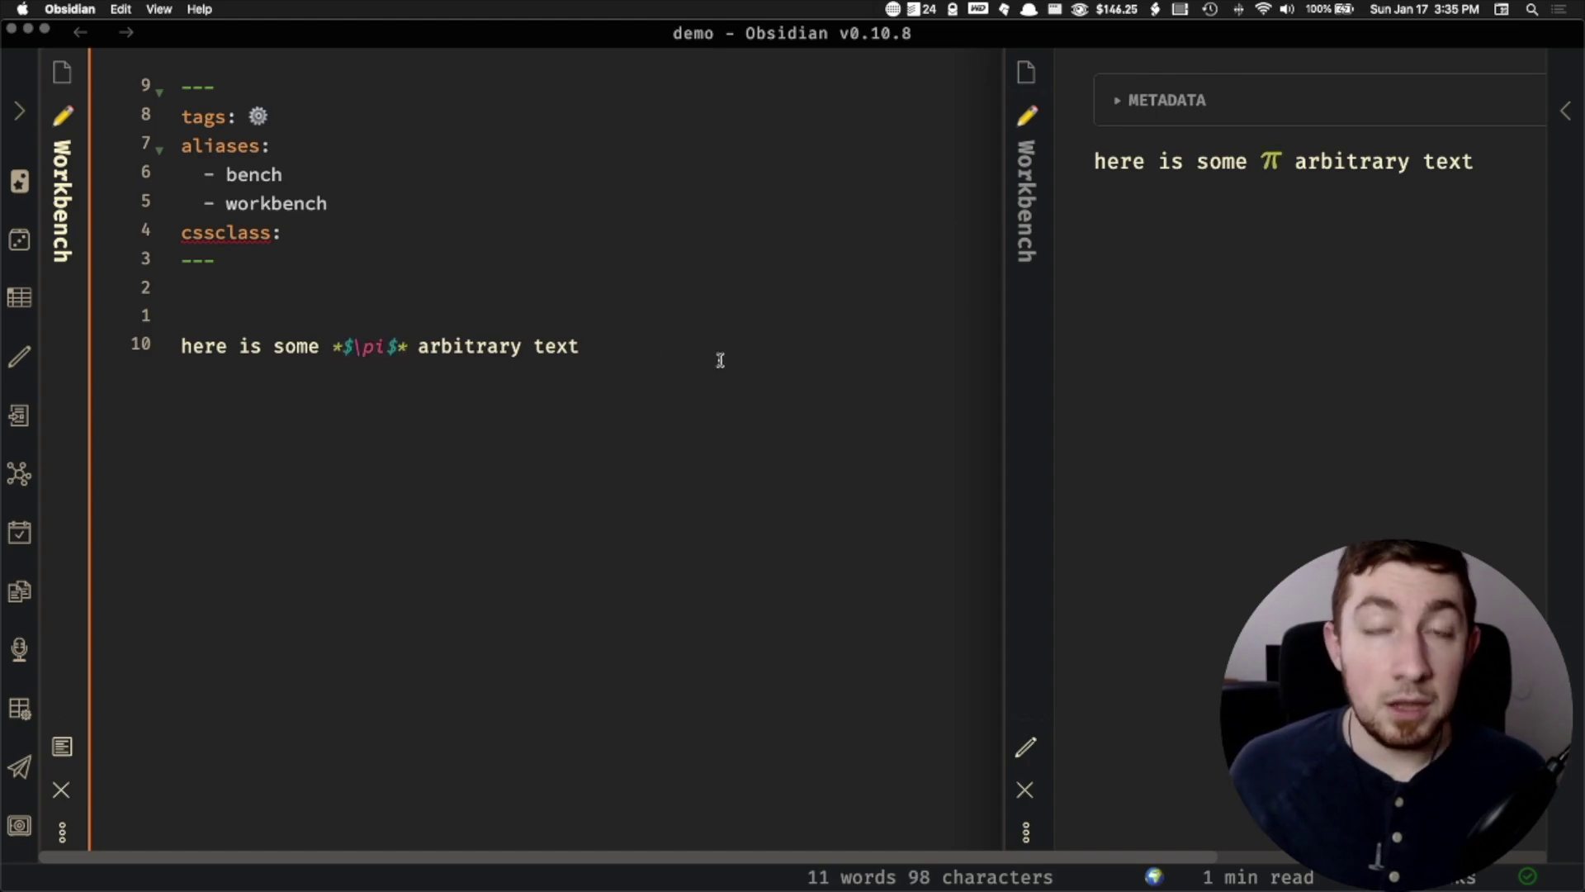
- Add an empty display math block $$$$ on its own line above the "here is some" sentence, with blank lines around the sentence
key("Return")
key("Return")
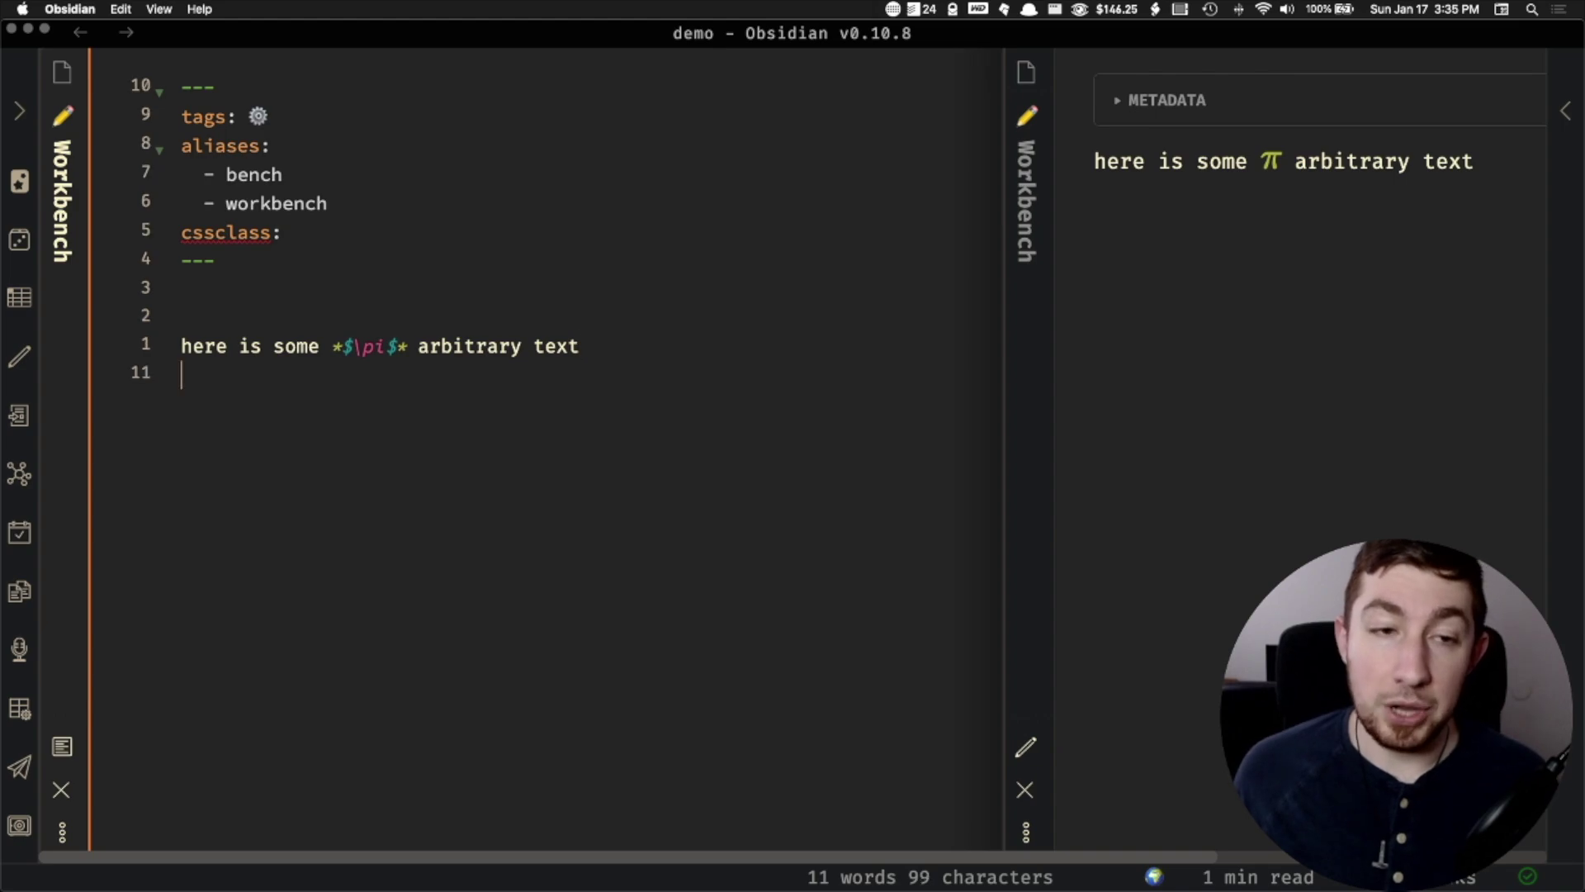
left_click(586, 307)
key("Return")
key("Up")
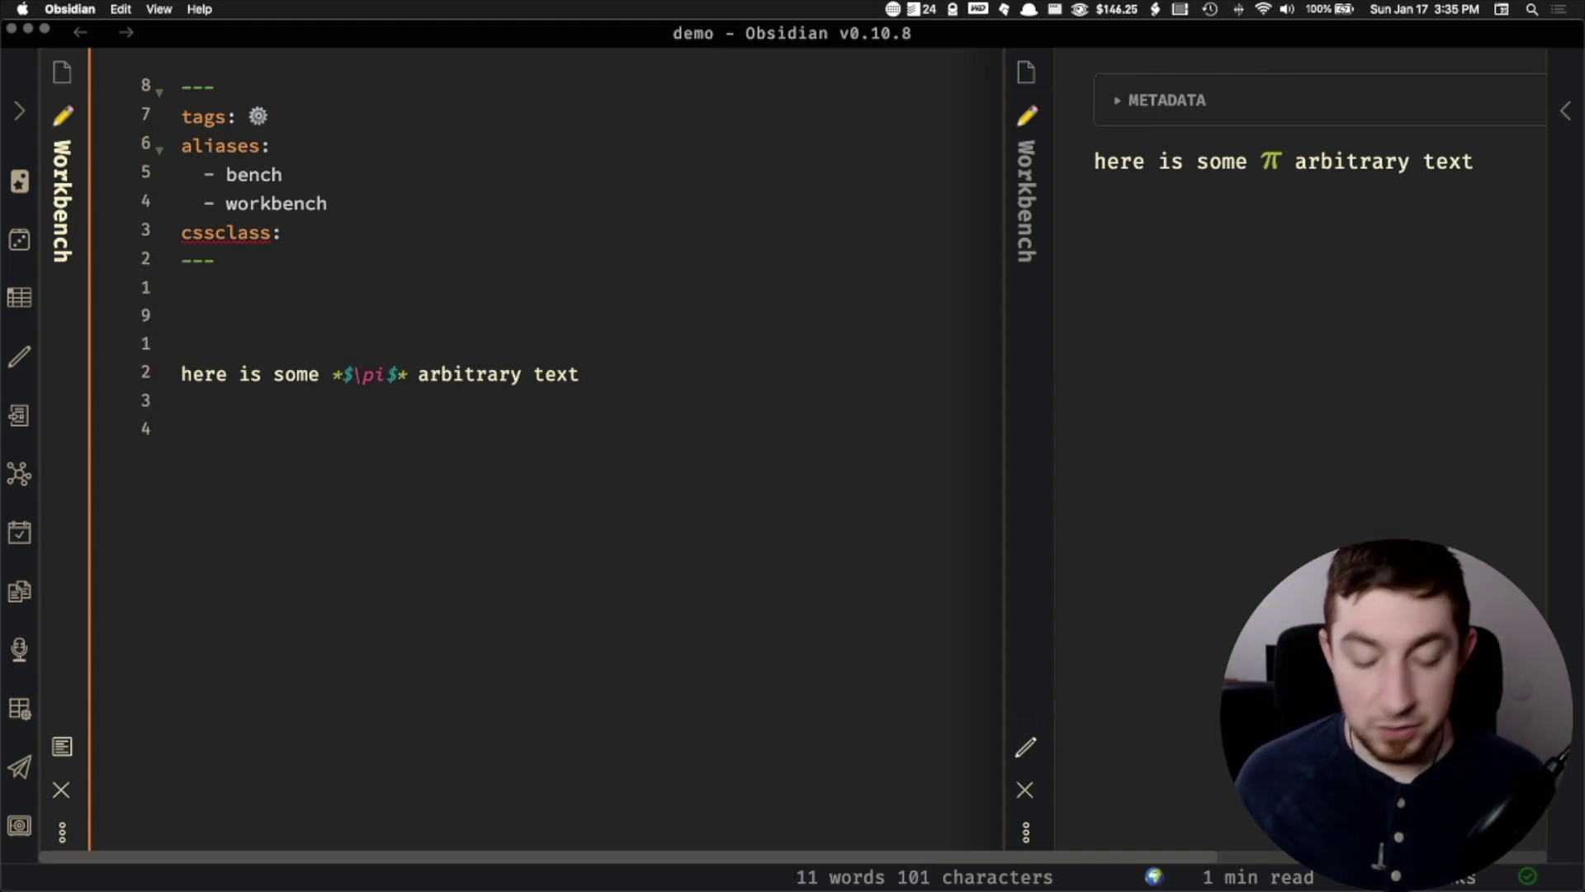
type("$")
key("BackSpace")
type("$$")
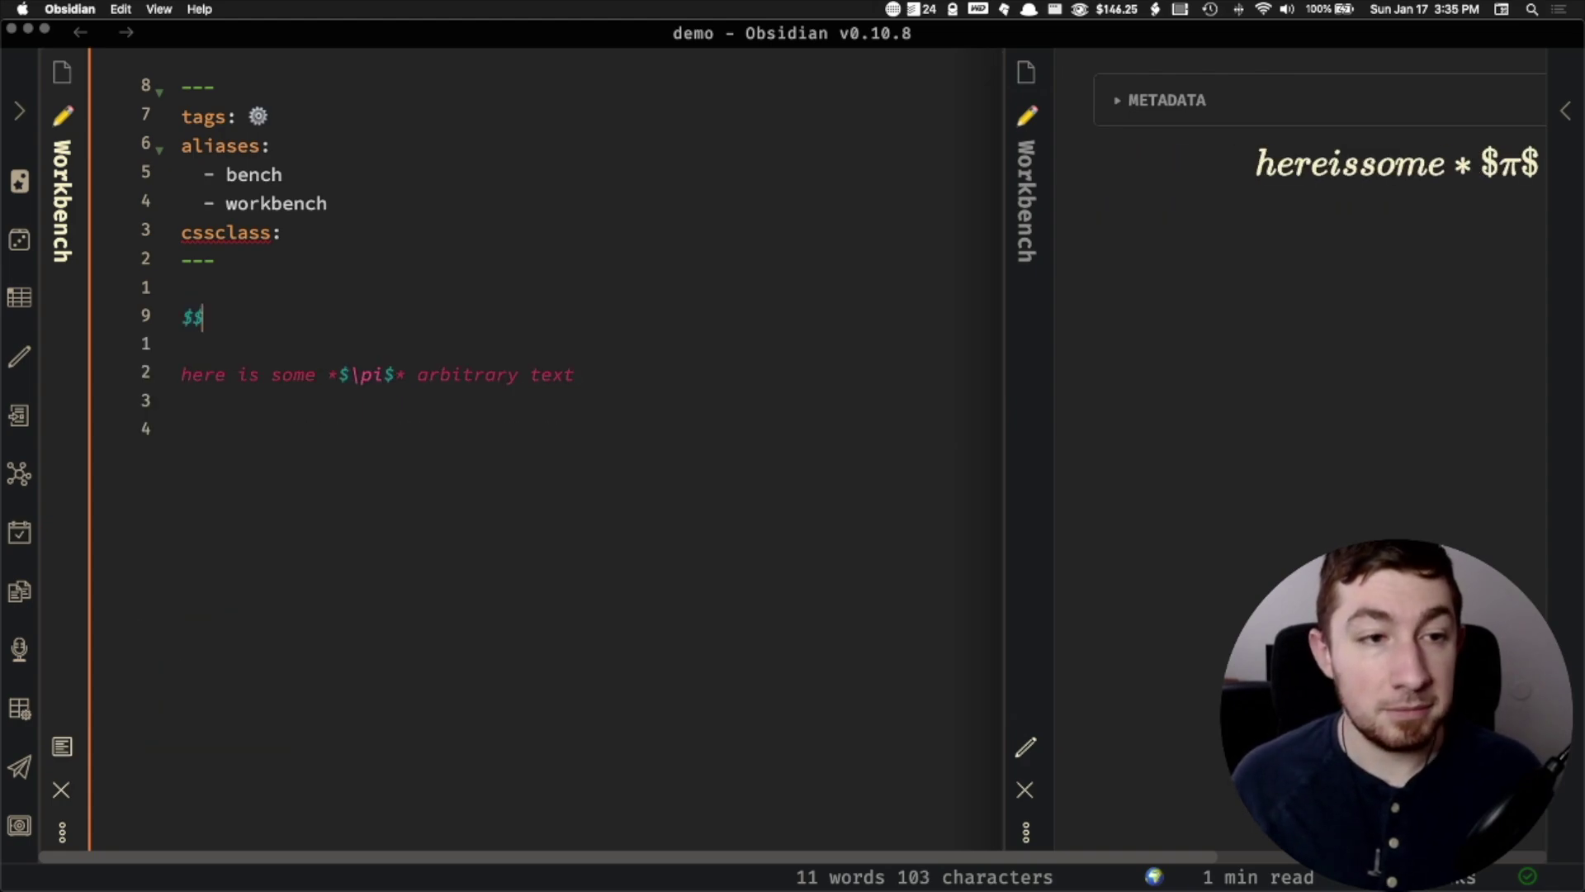
type("$$")
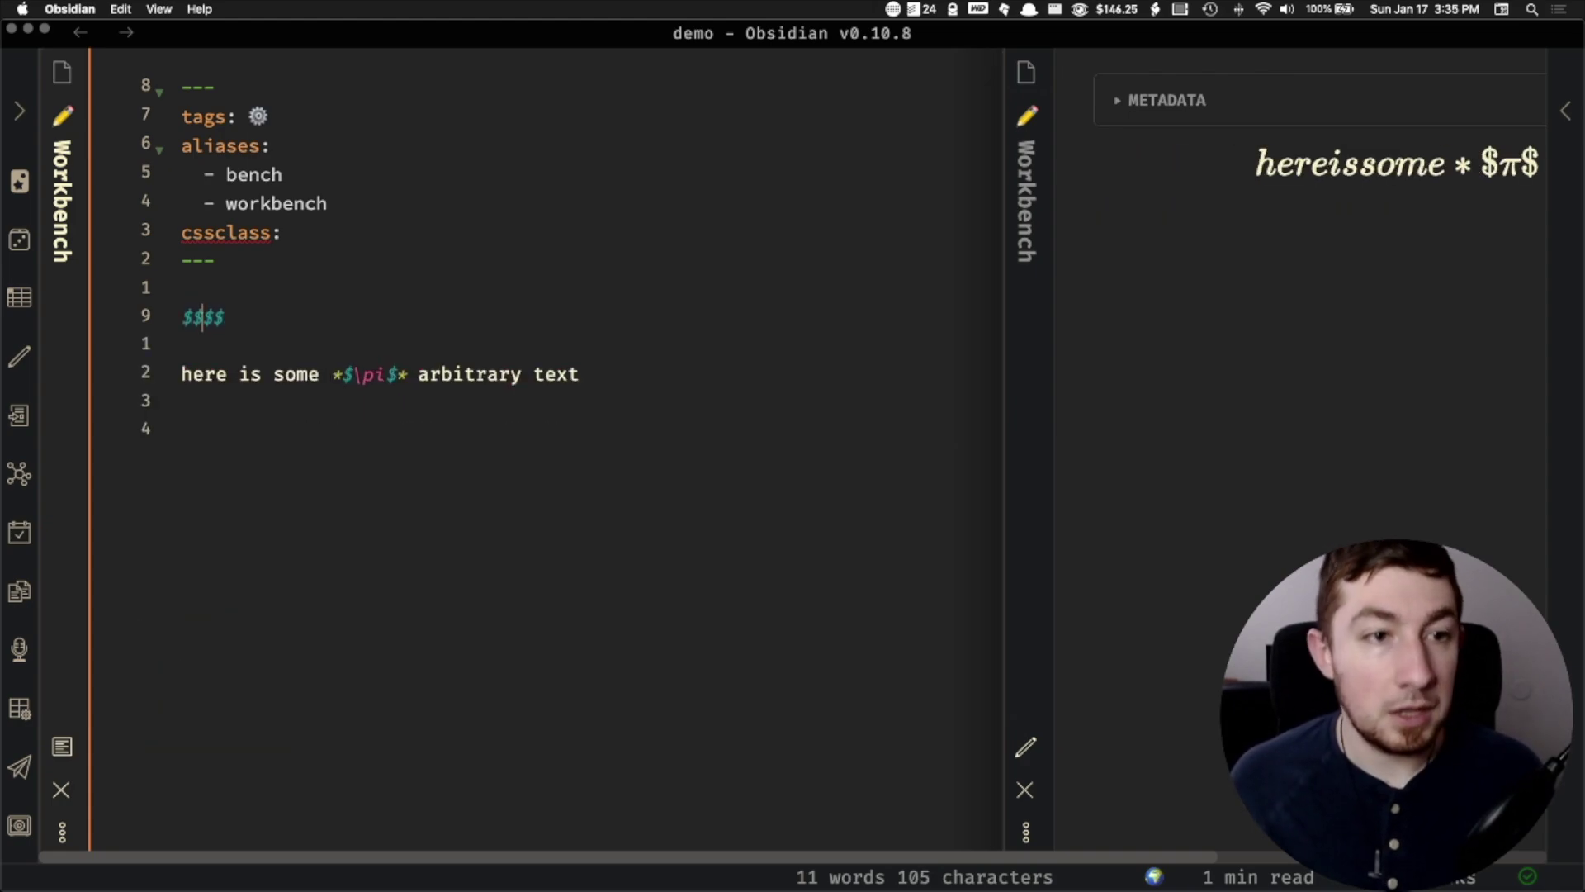
key("Left")
key("Left")
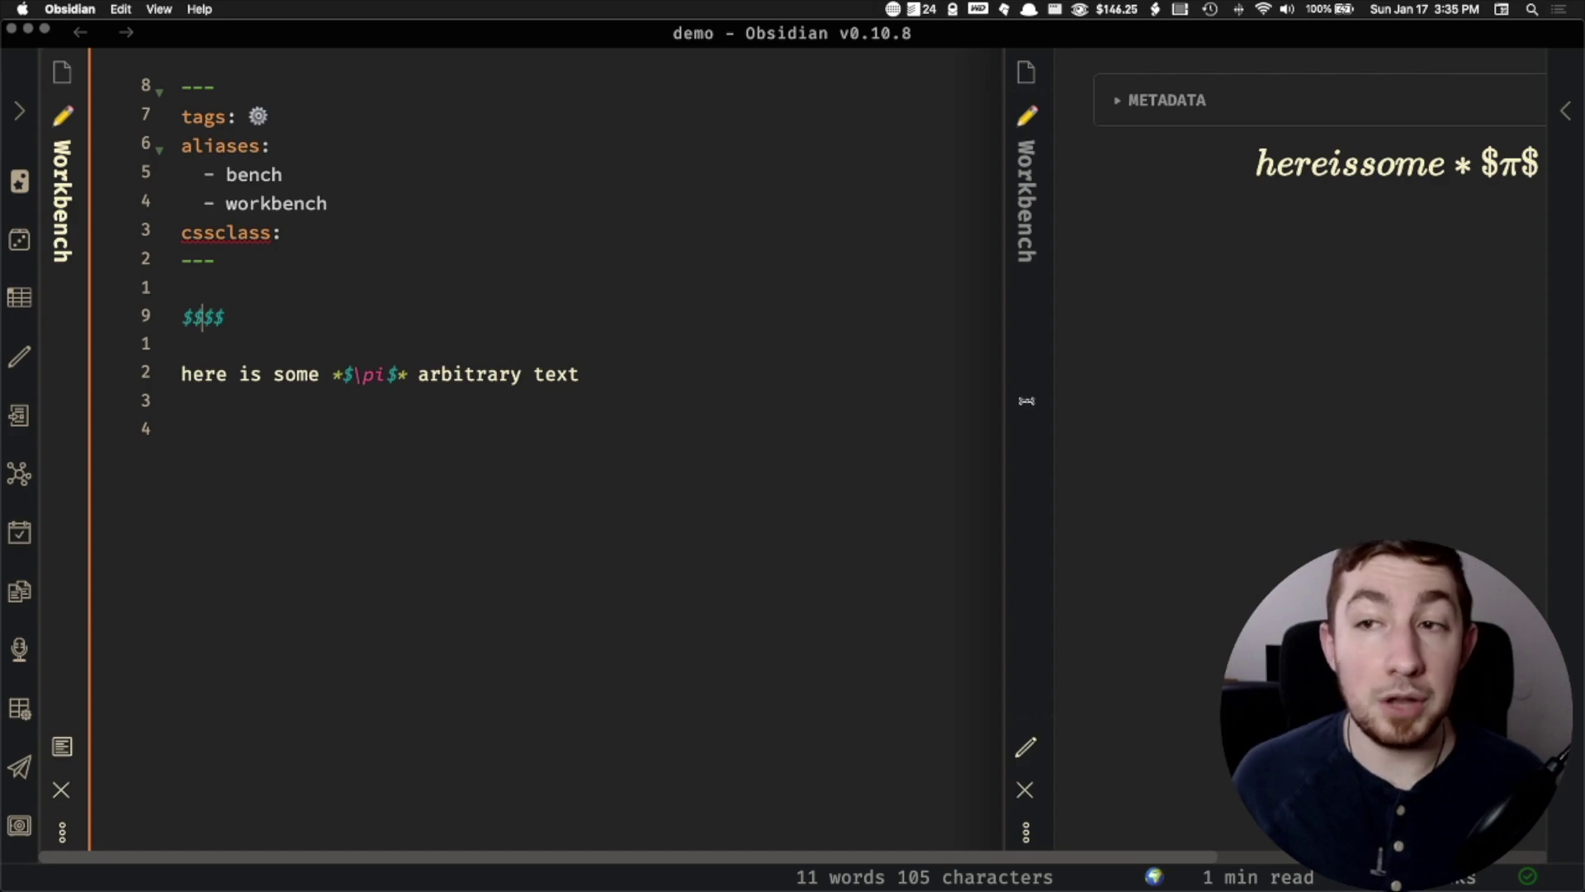
- Fill the empty display math block with the fraction \frac{\pi}{\Sigma}
scroll(1313, 222, "right", 5)
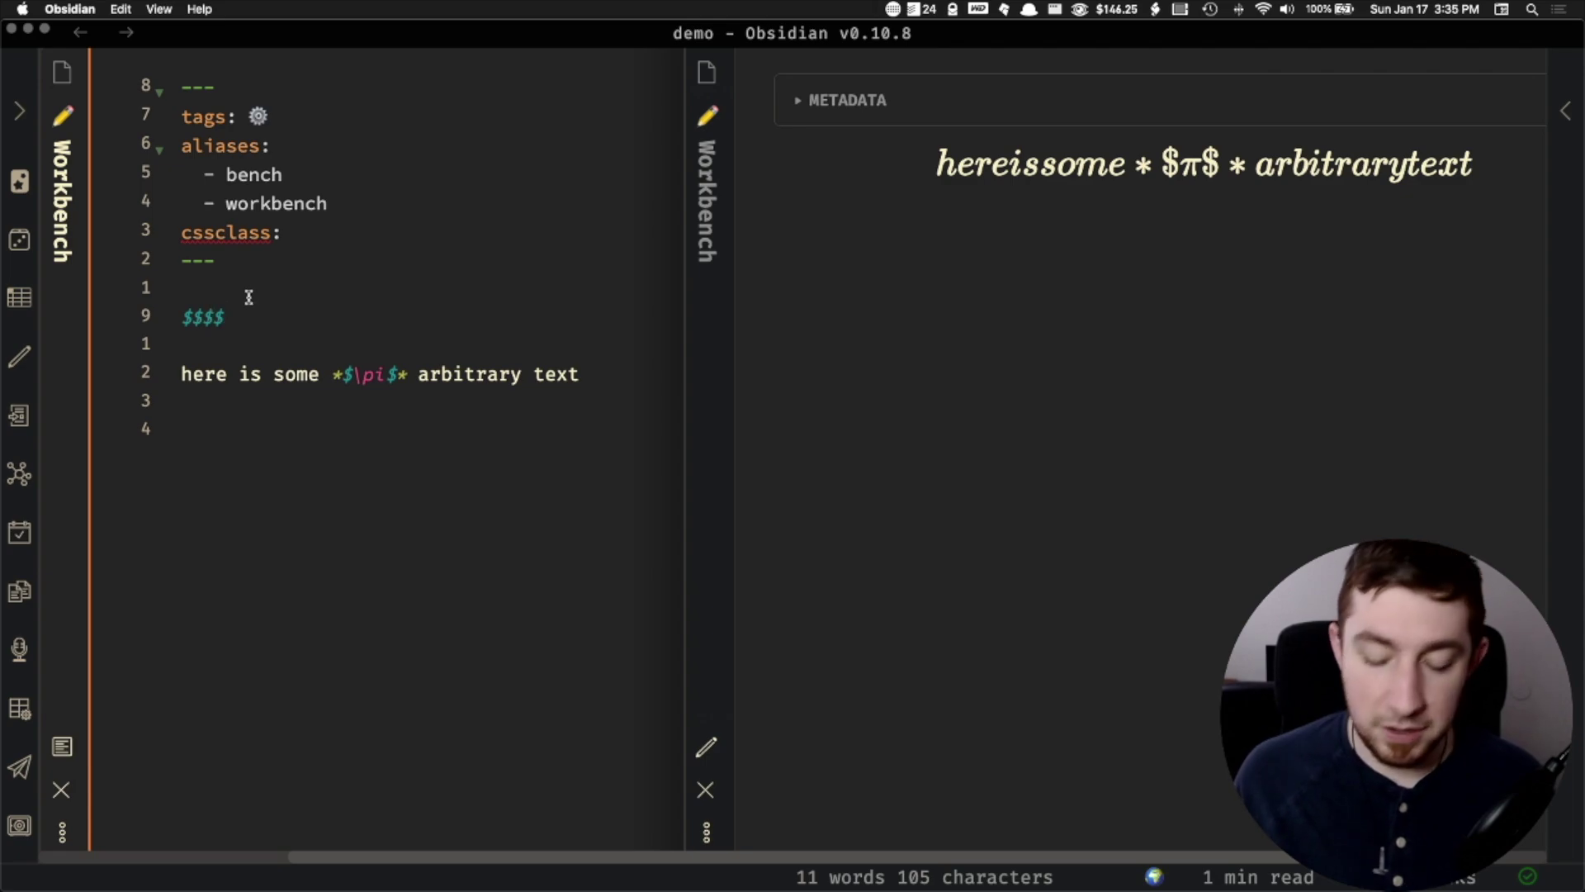
type("\\frac(")
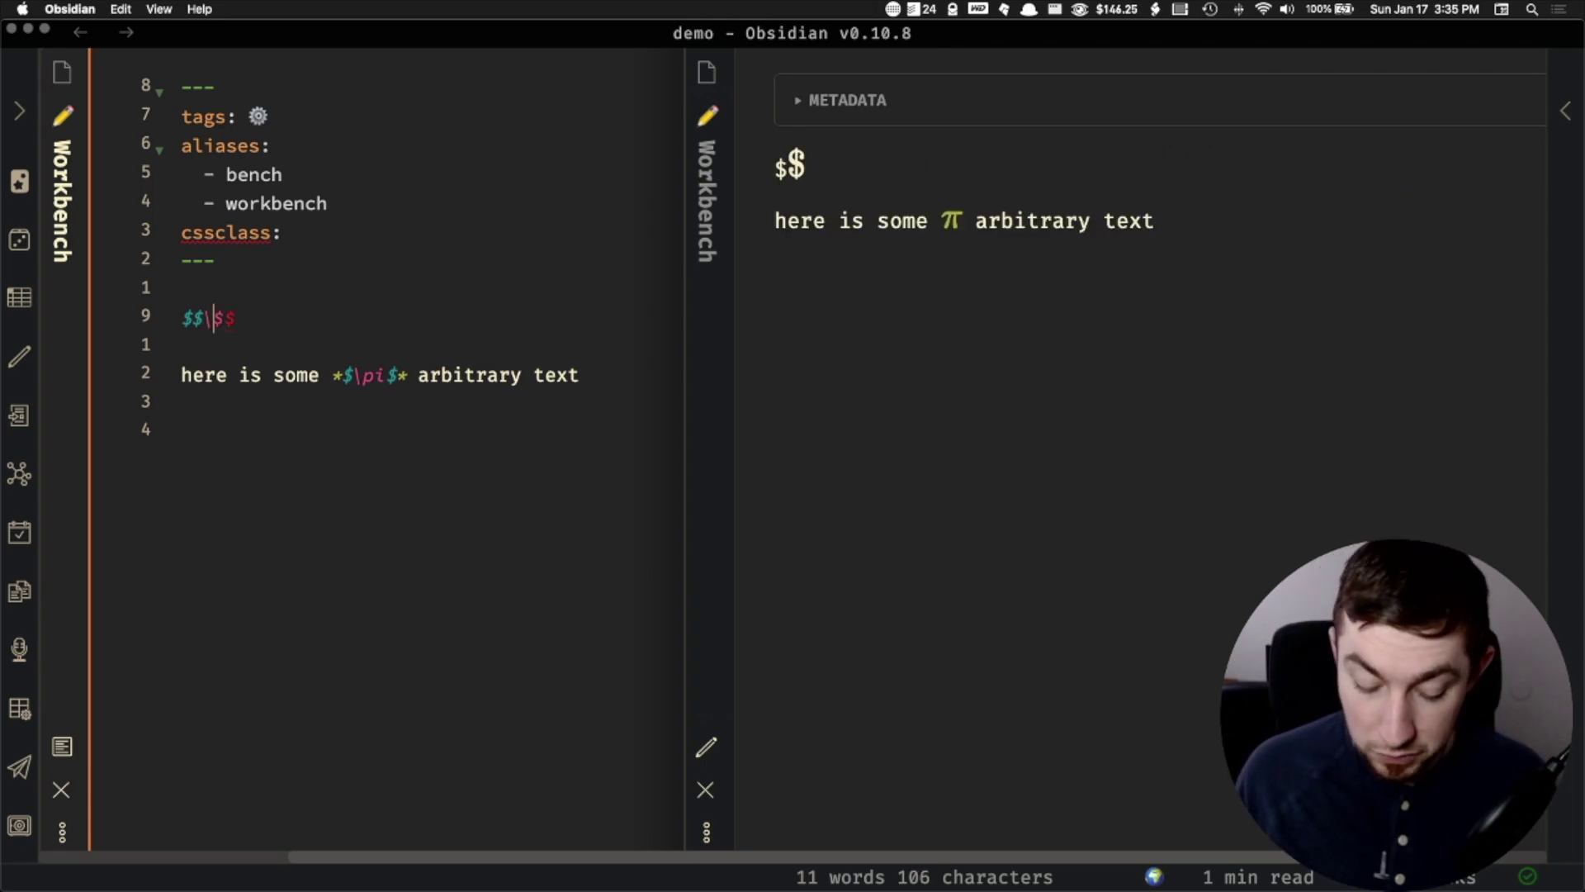
key("BackSpace")
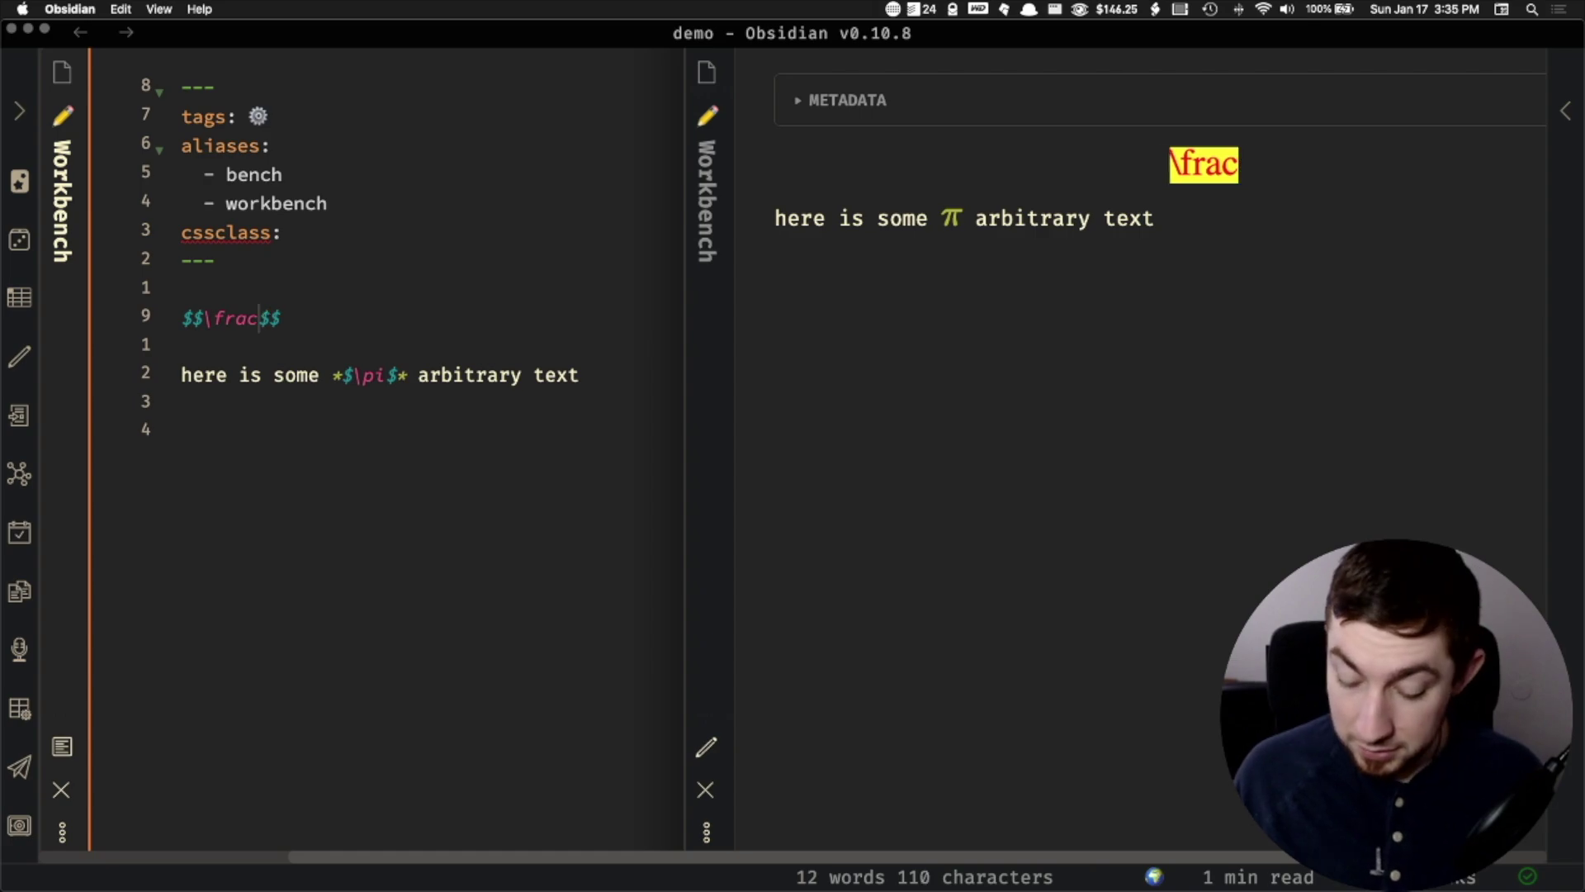
type("{")
type("\\pi}{")
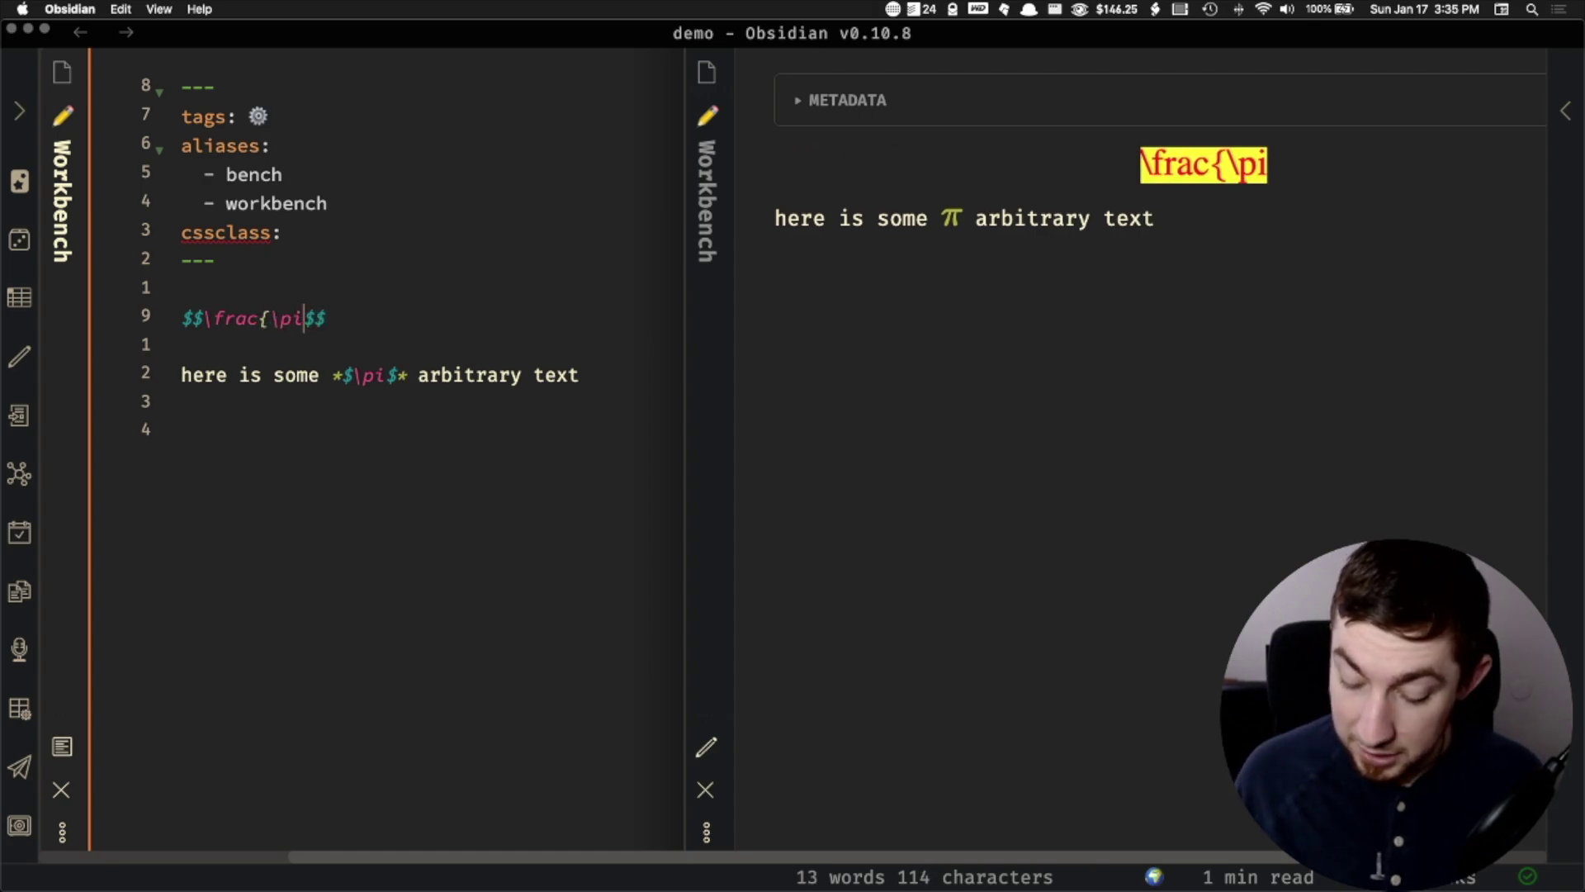
type("\\")
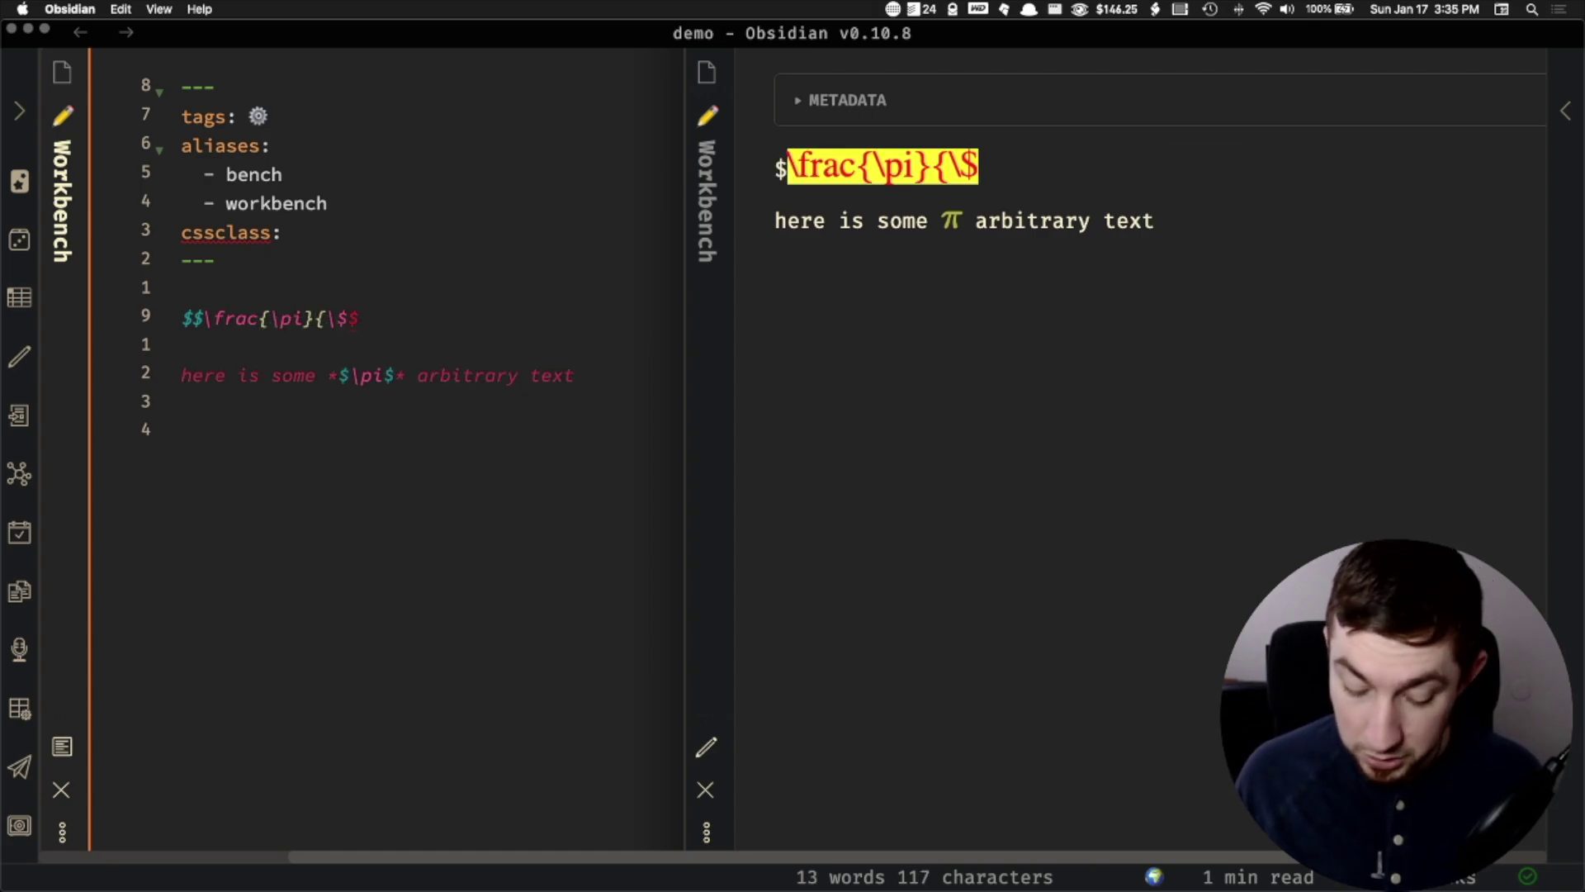
type("Sigma")
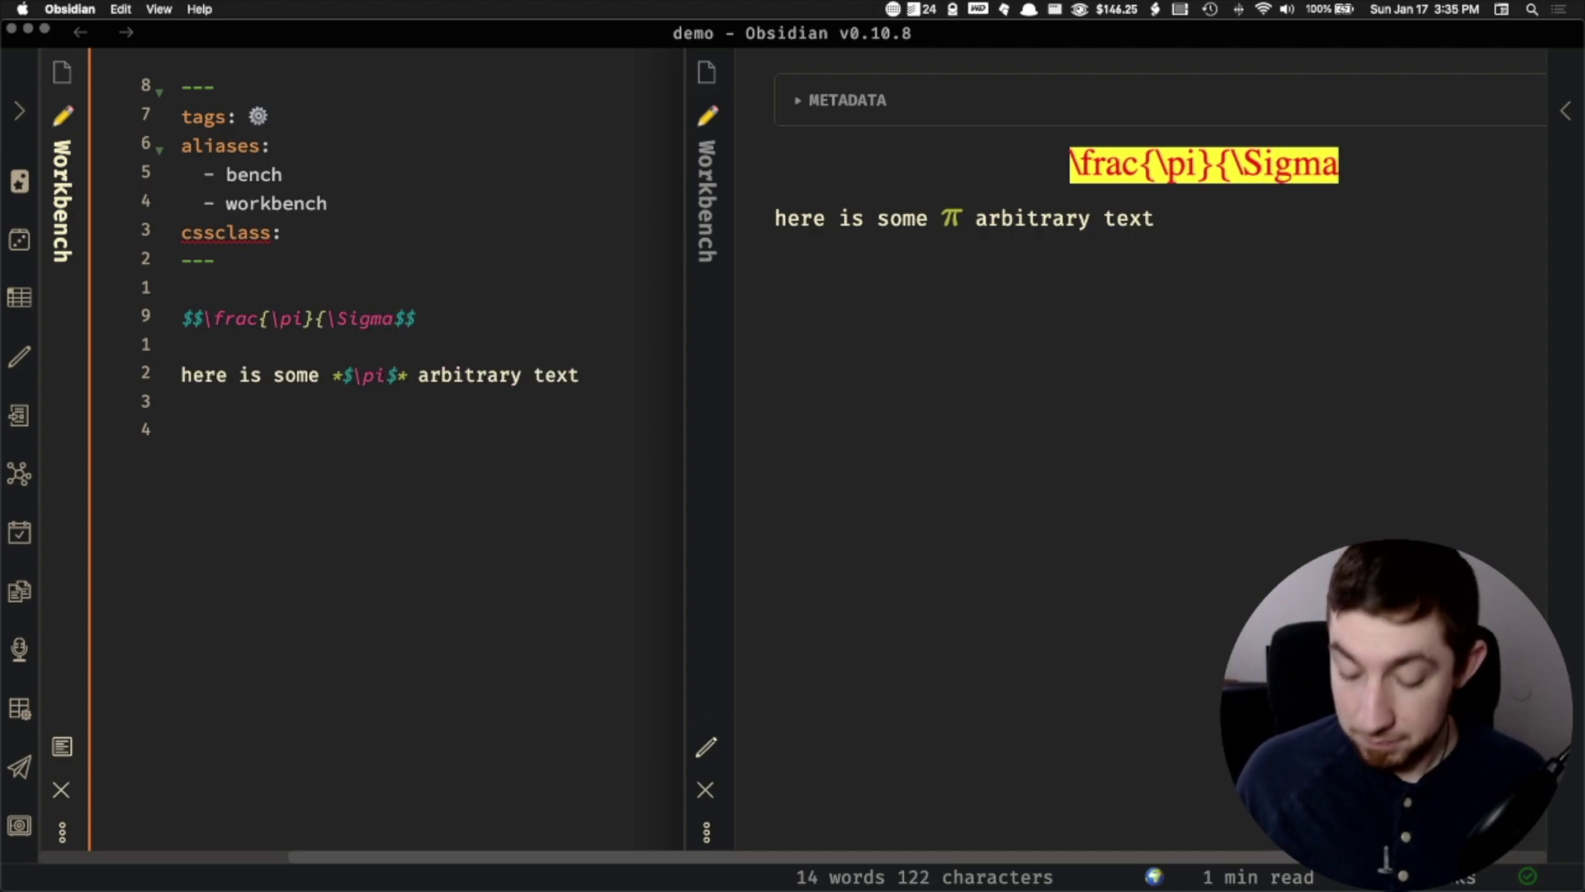
type("}")
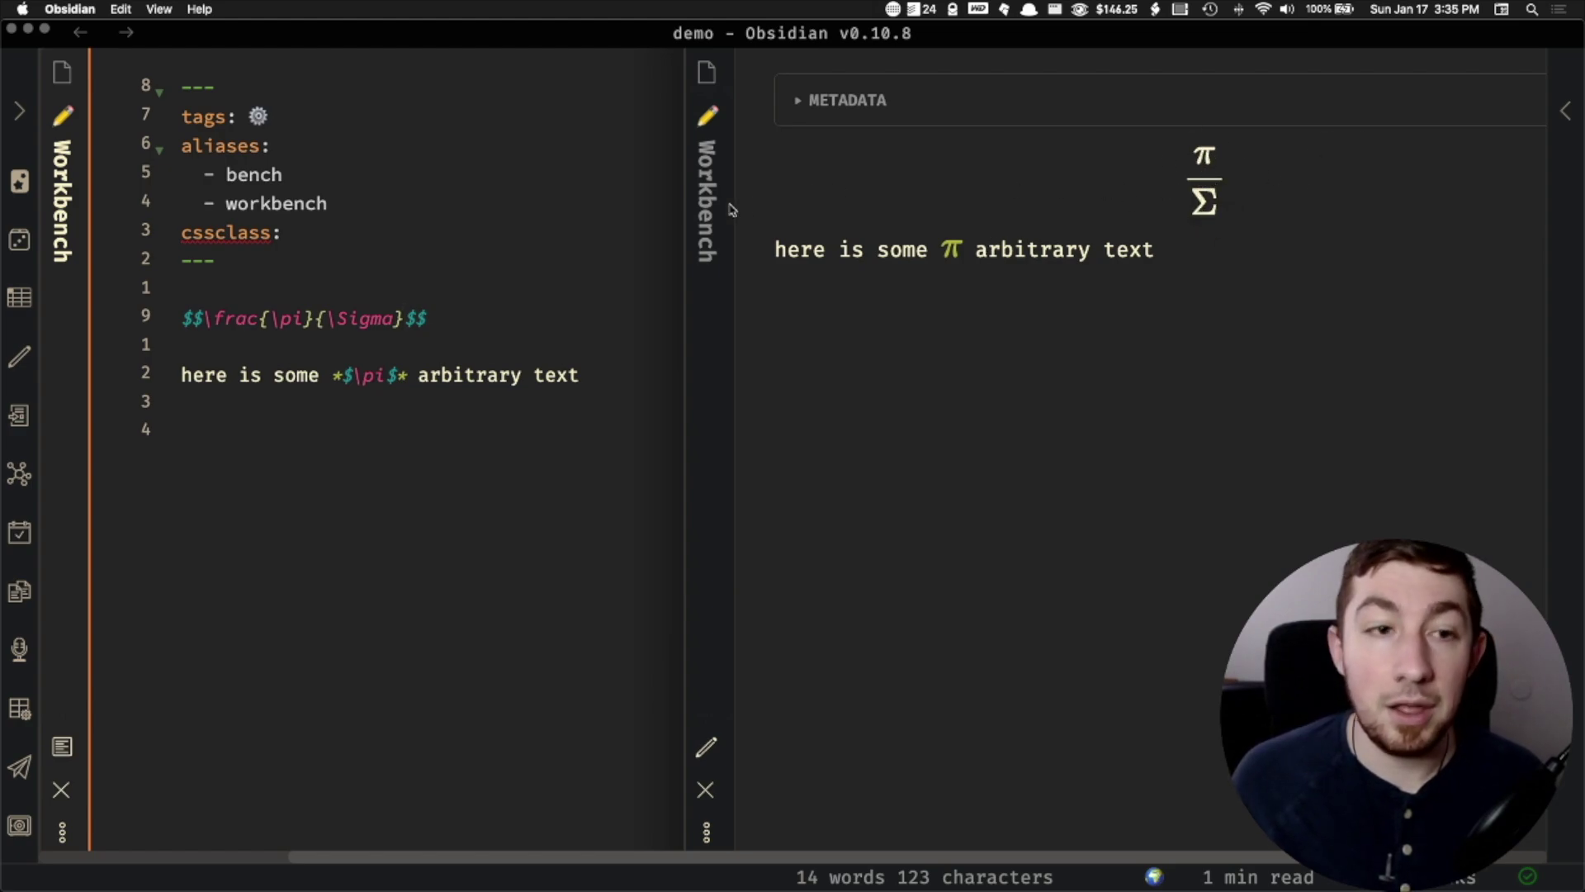
- Add the word "text" both before and after the display fraction on the same line
left_click(184, 319)
type("text")
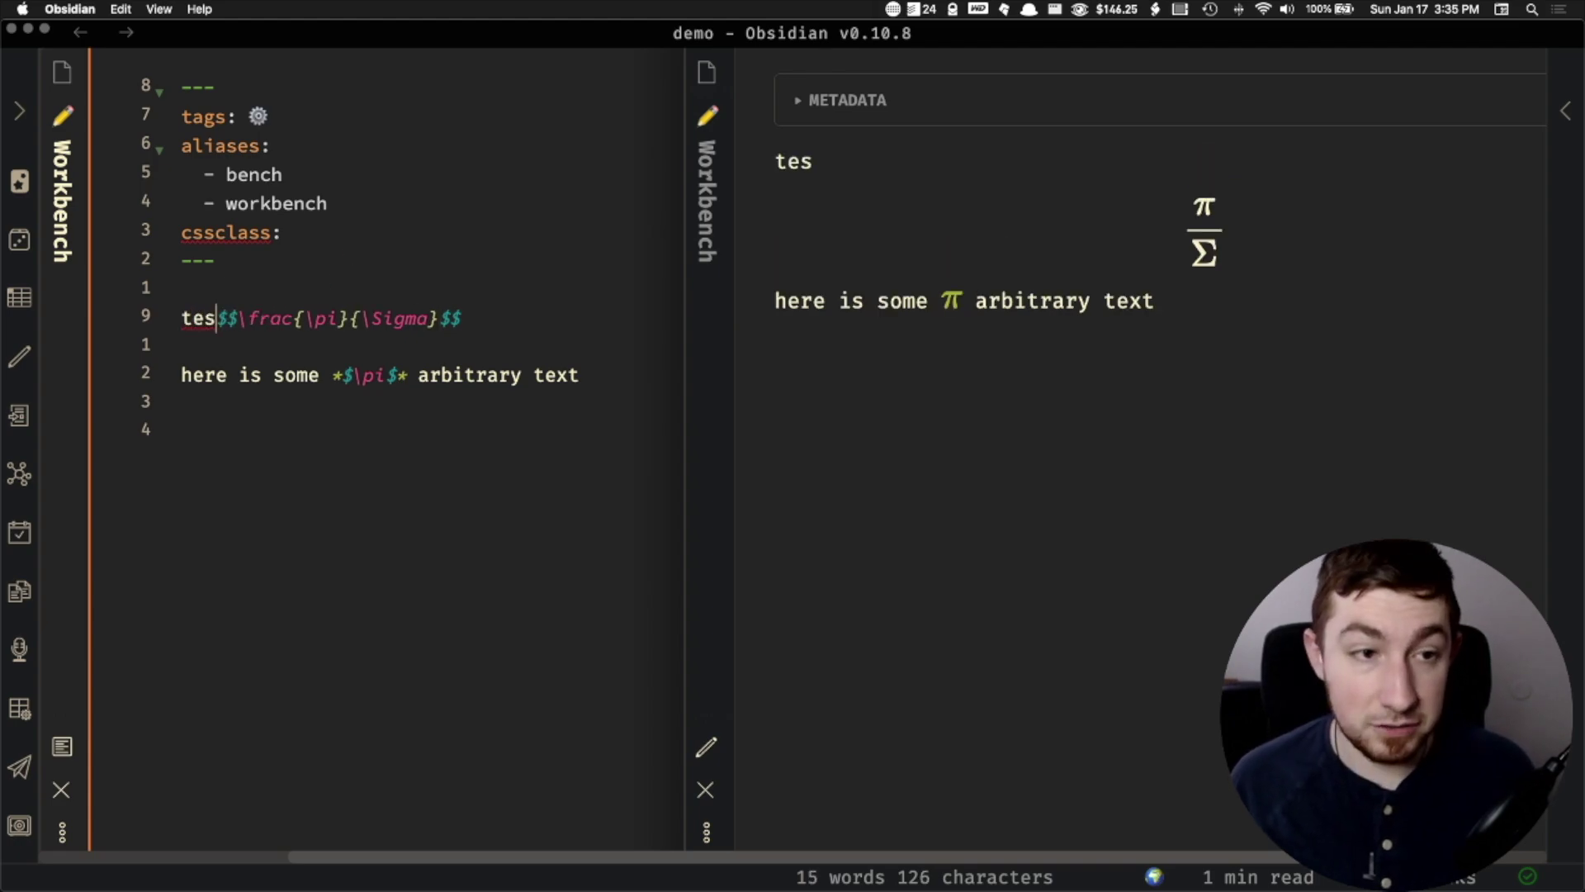
left_click(574, 320)
type("text")
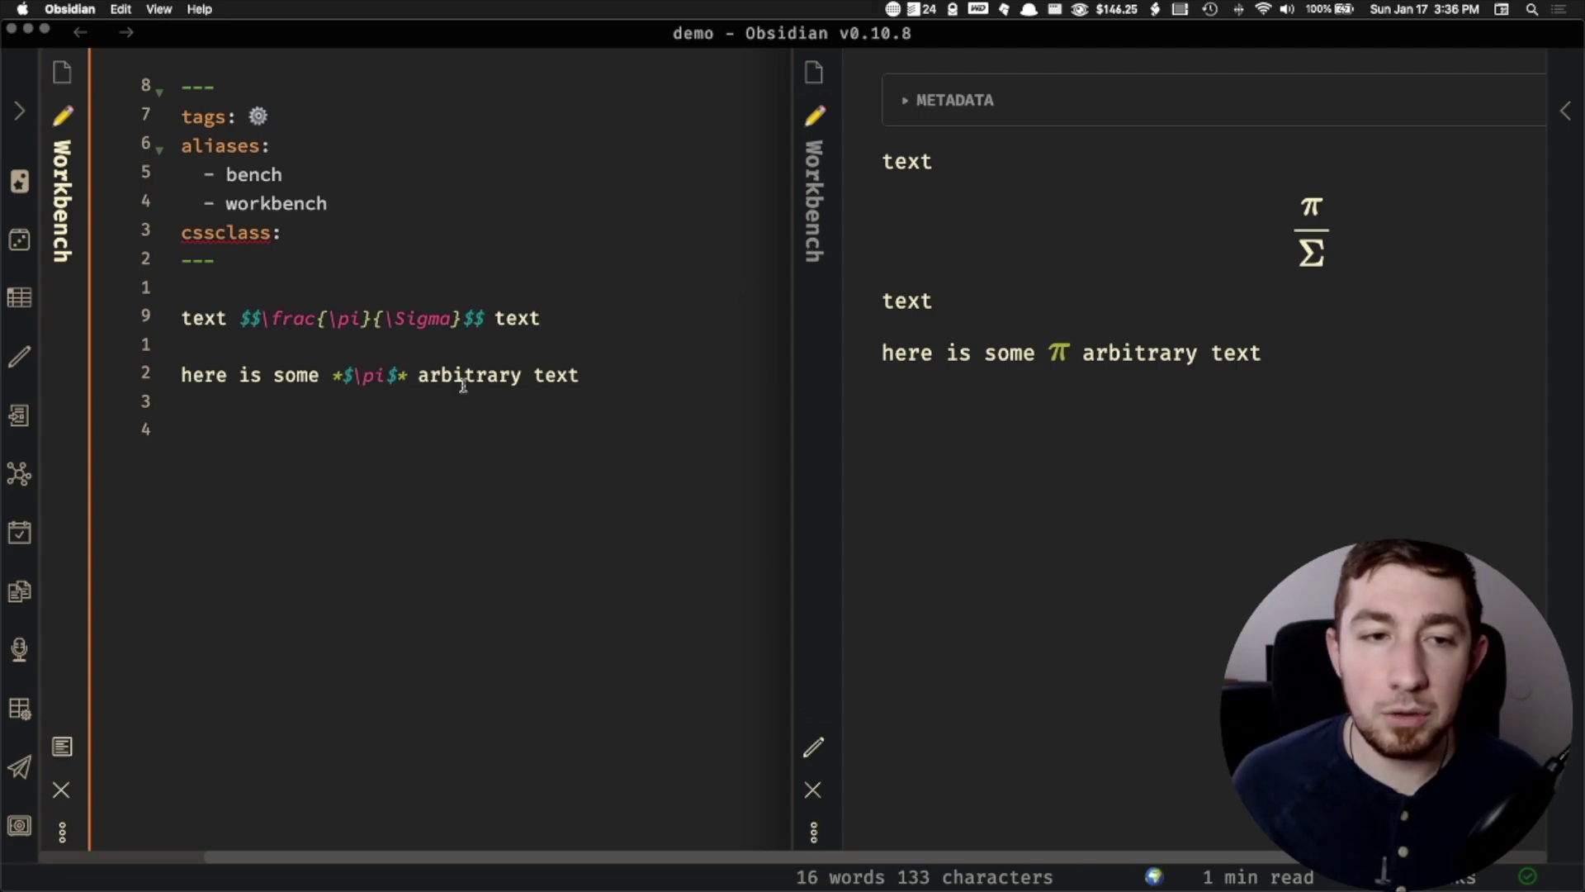
- Insert a css code block below the sentence with the rule .MJX-TEX { font-size: 180%; }
left_click(407, 377)
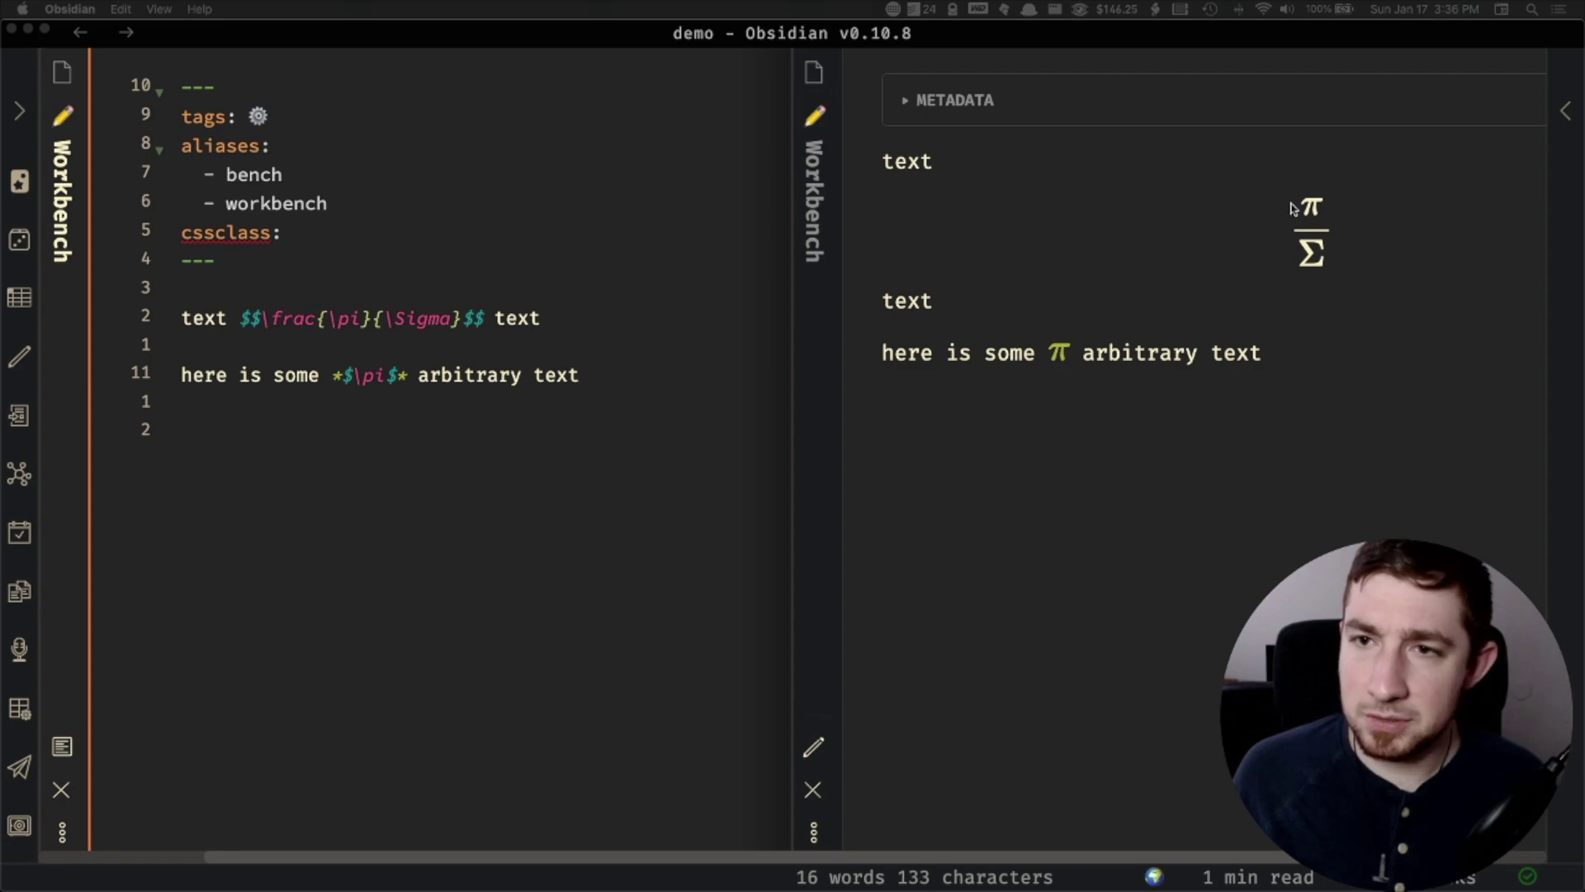
left_click(487, 492)
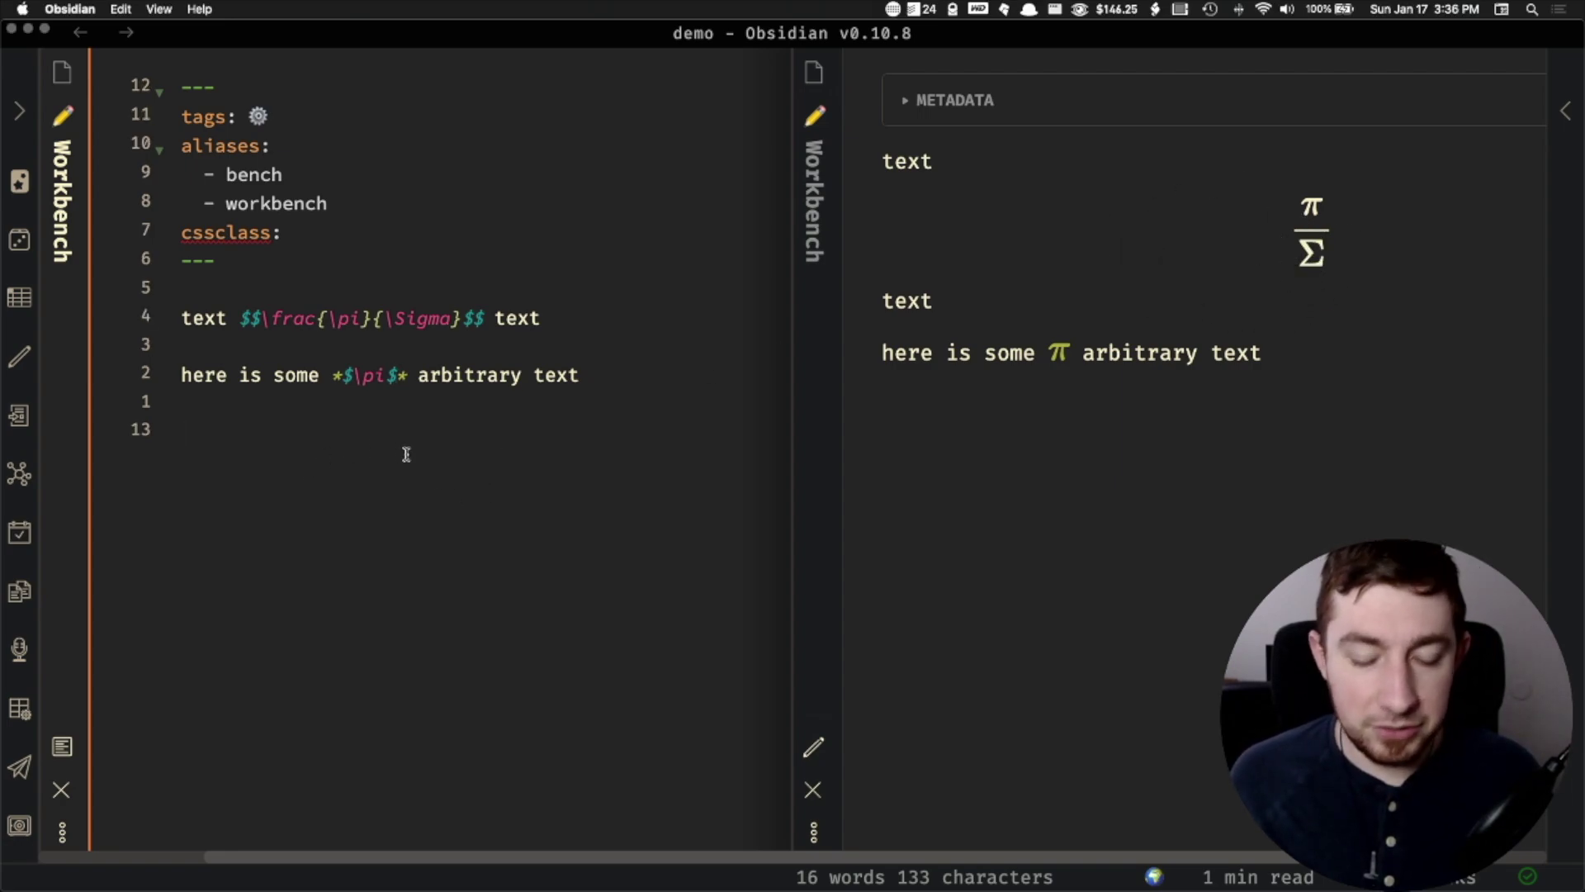
key("super+t")
type("code")
key("Return")
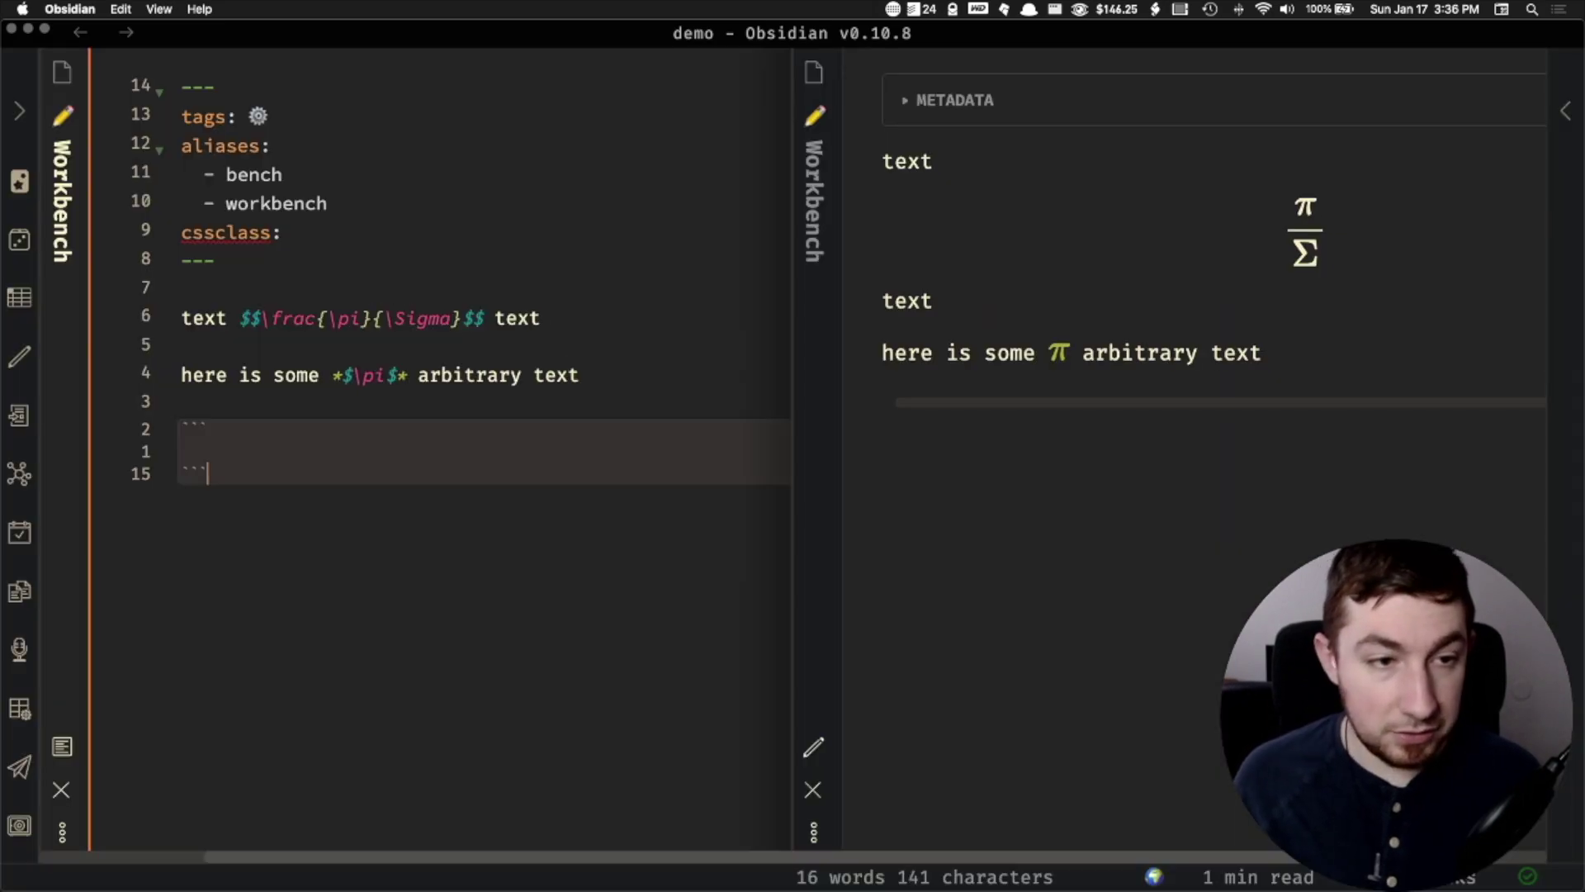
key("Up")
key("Up")
type("css")
key("Return")
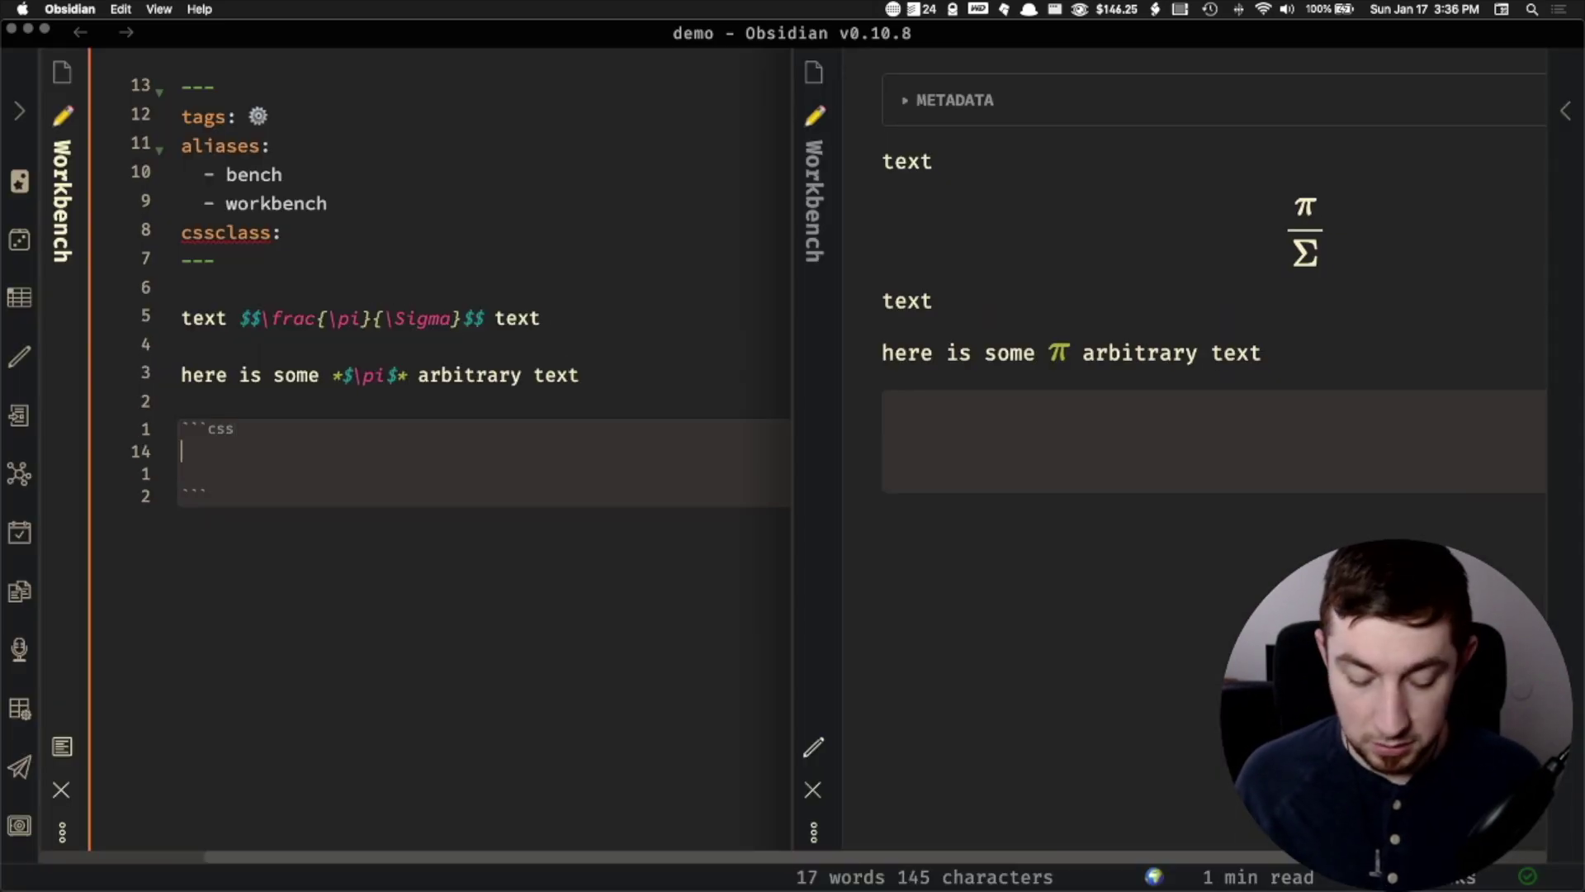
type(".MJX-TEX {   font-size: 180%; }")
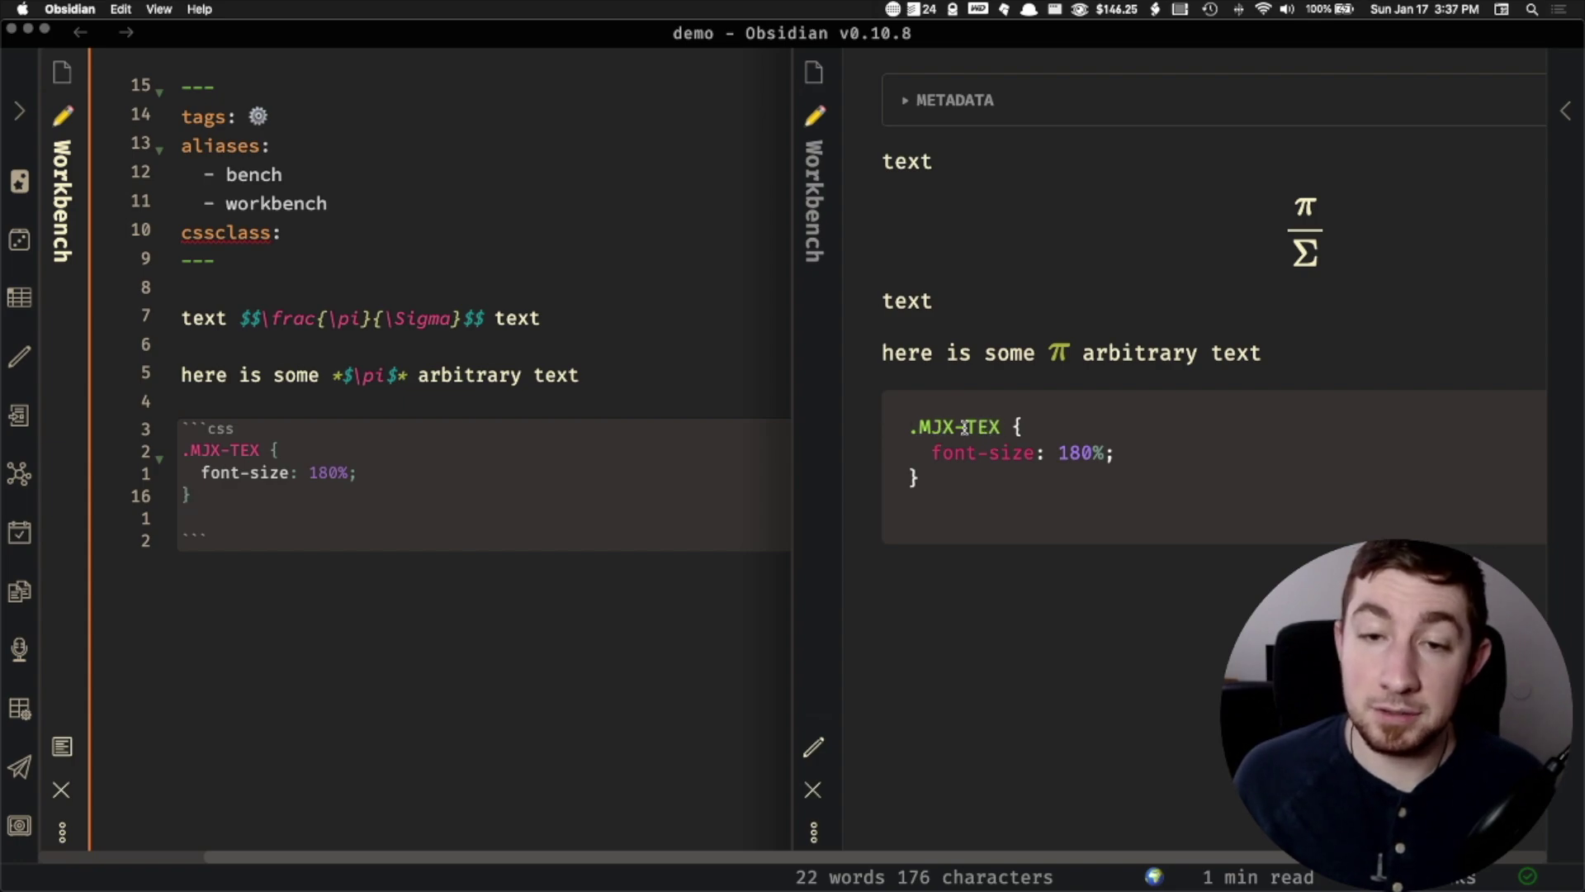
- Examine the .MJX-TEX rule in the preview and the \Sigma part of the display formula in the note source
left_click(918, 446)
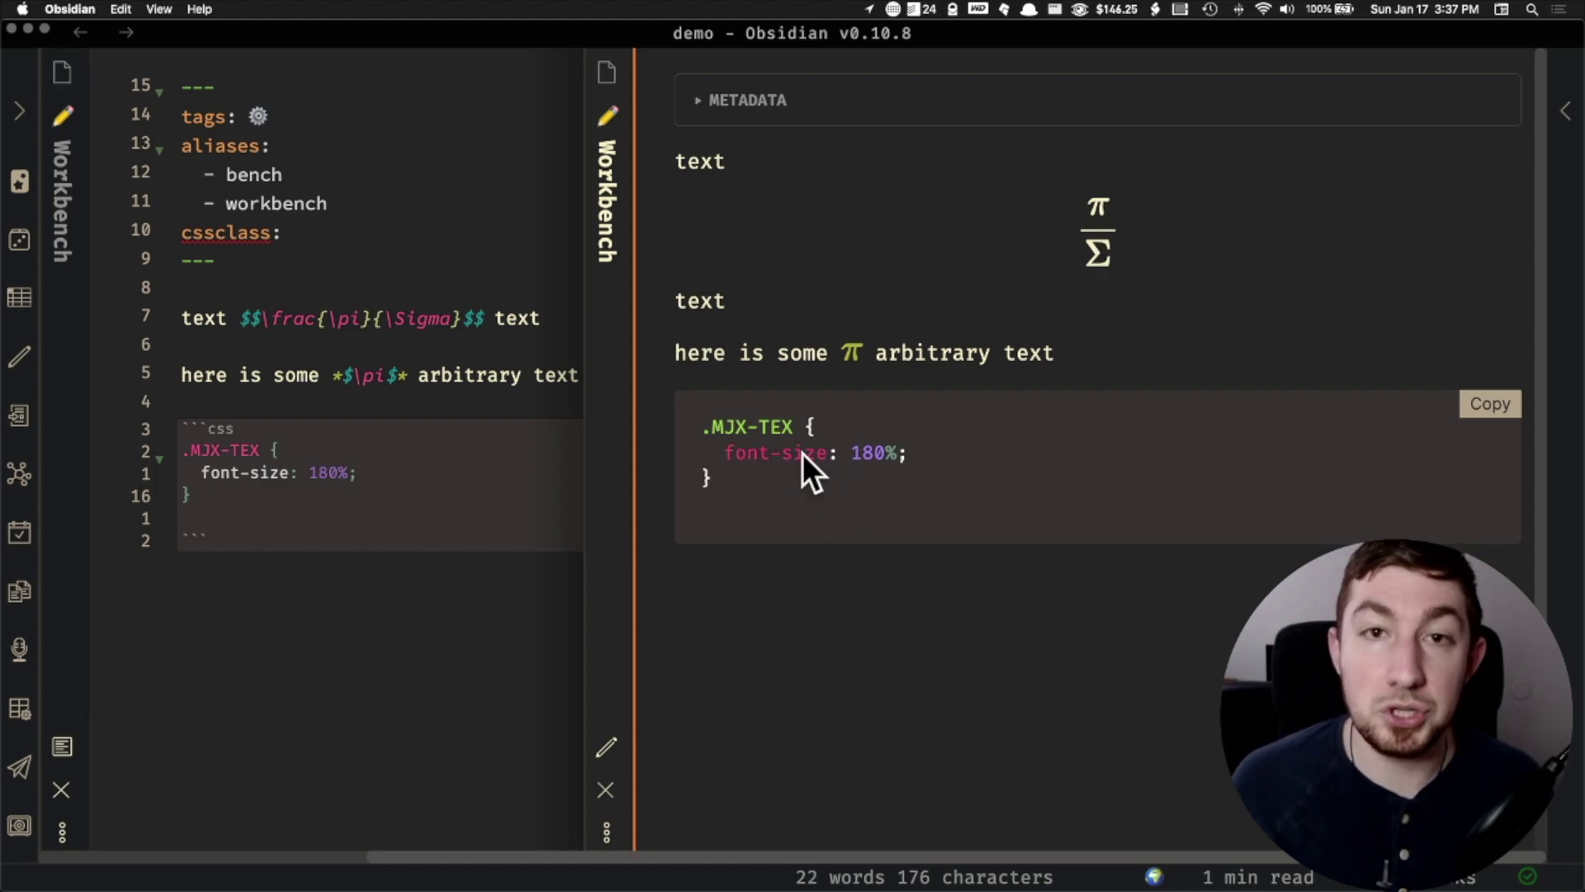
left_click_drag(703, 430, 891, 455)
left_click(921, 500)
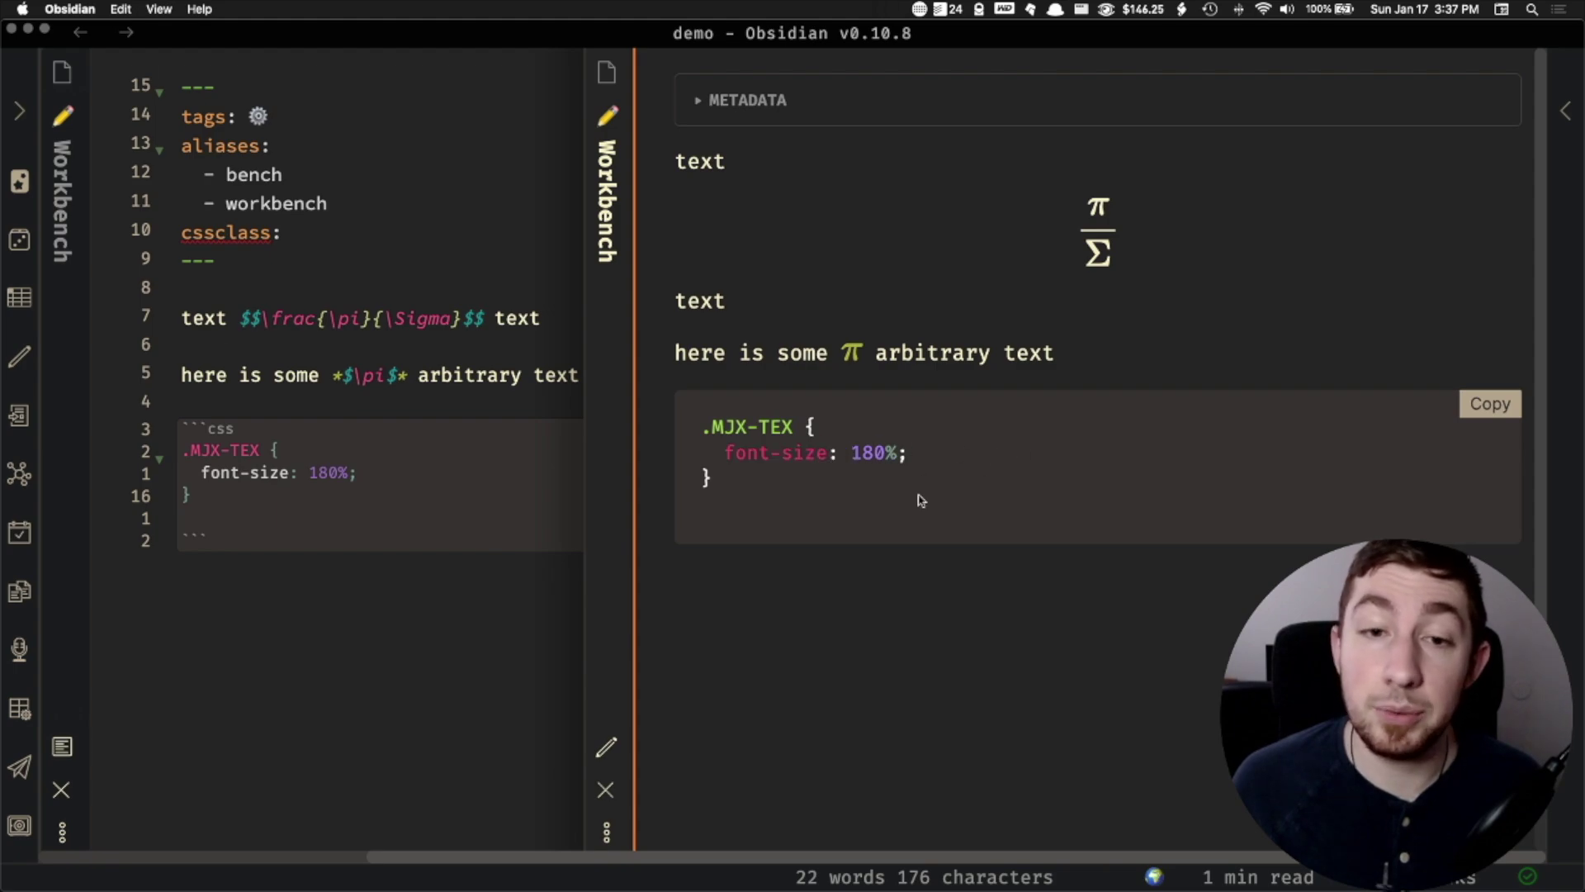
scroll(726, 448, "left", 4)
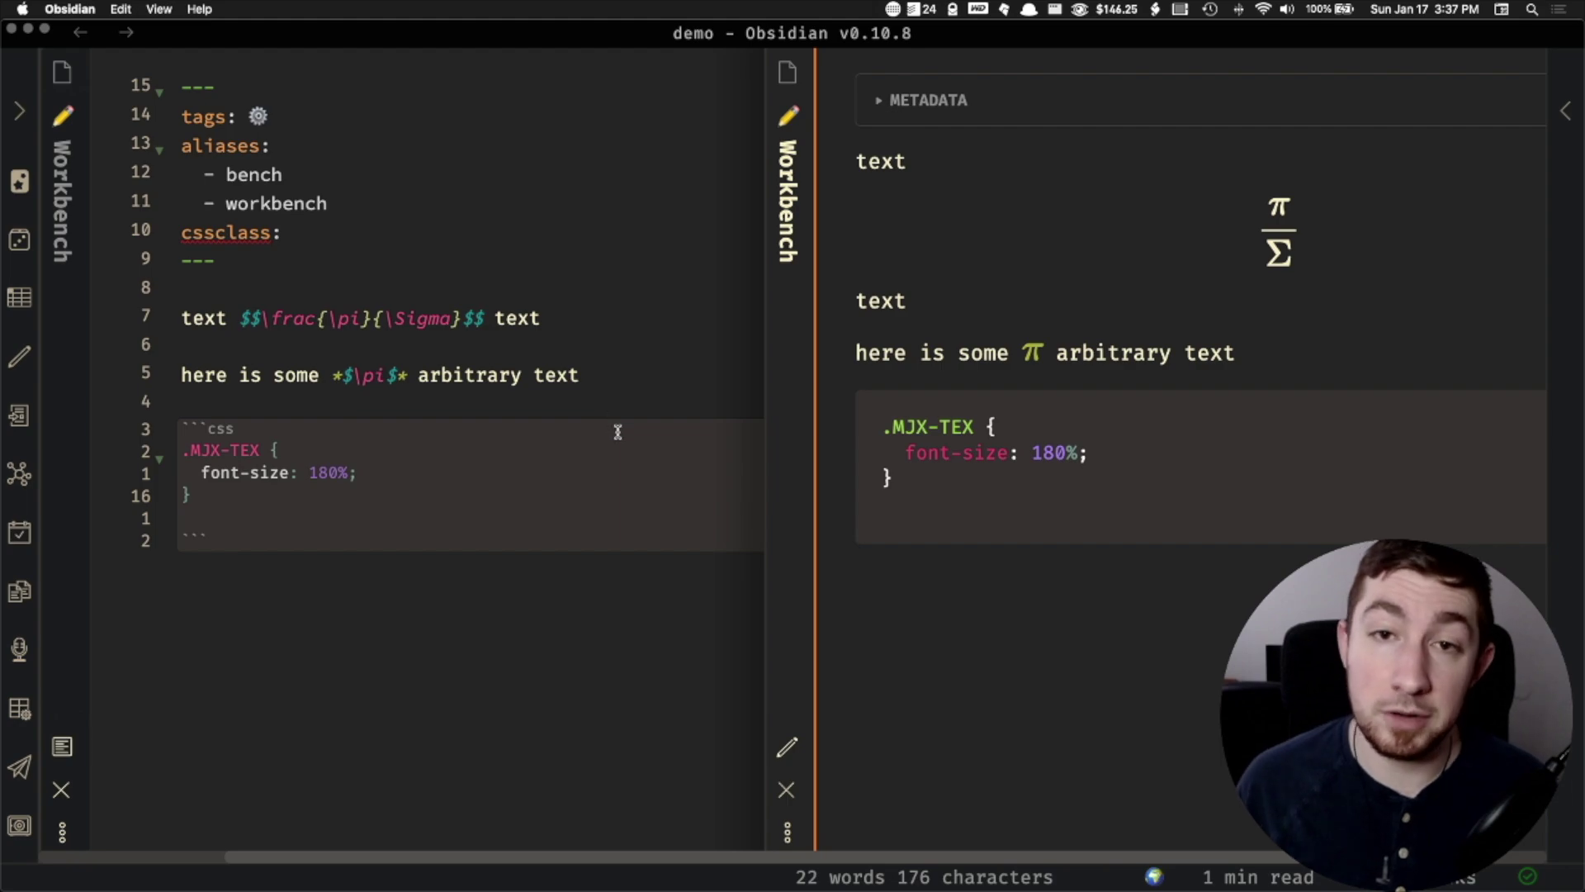
left_click(609, 459)
left_click(431, 320)
left_click_drag(426, 313, 405, 322)
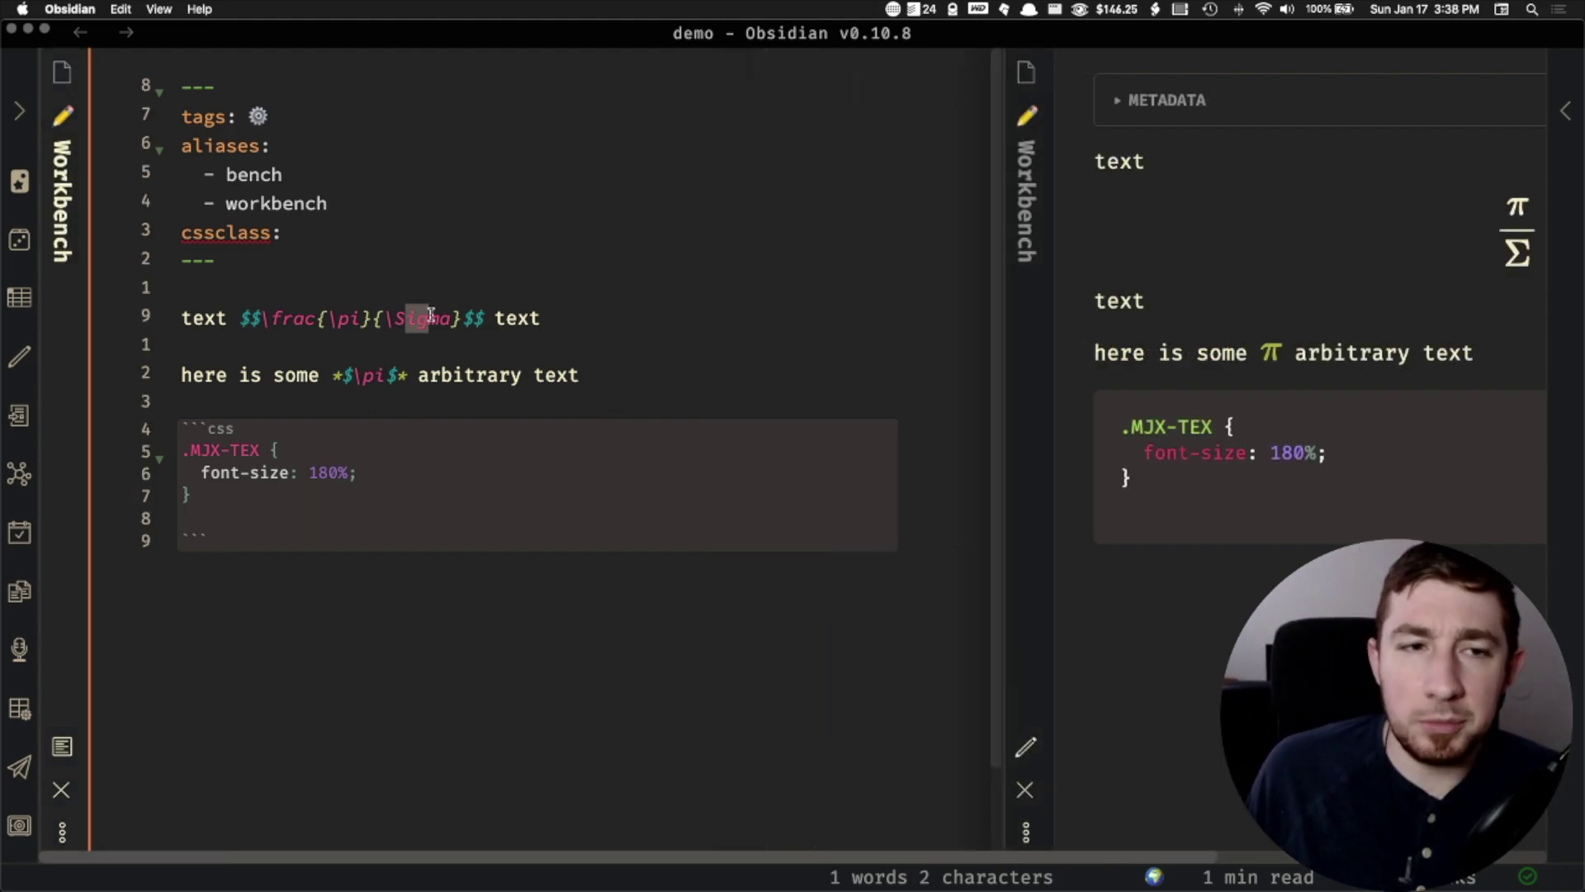
left_click(426, 312)
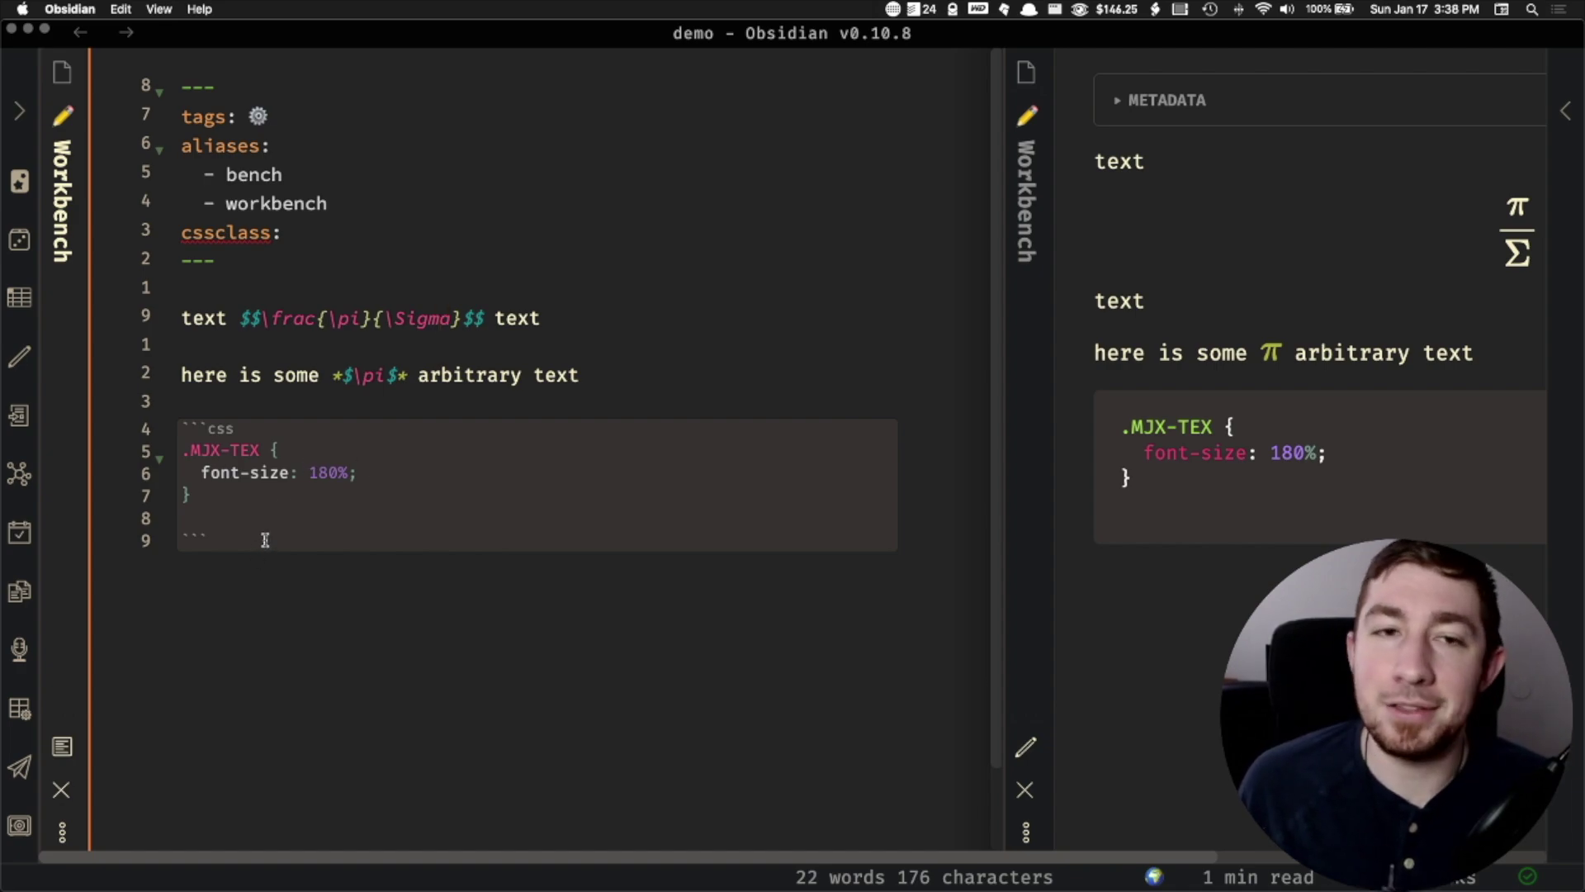
- Replace all the note's content below the front matter with a row of six backslashes
left_click_drag(260, 538, 181, 318)
type("\\")
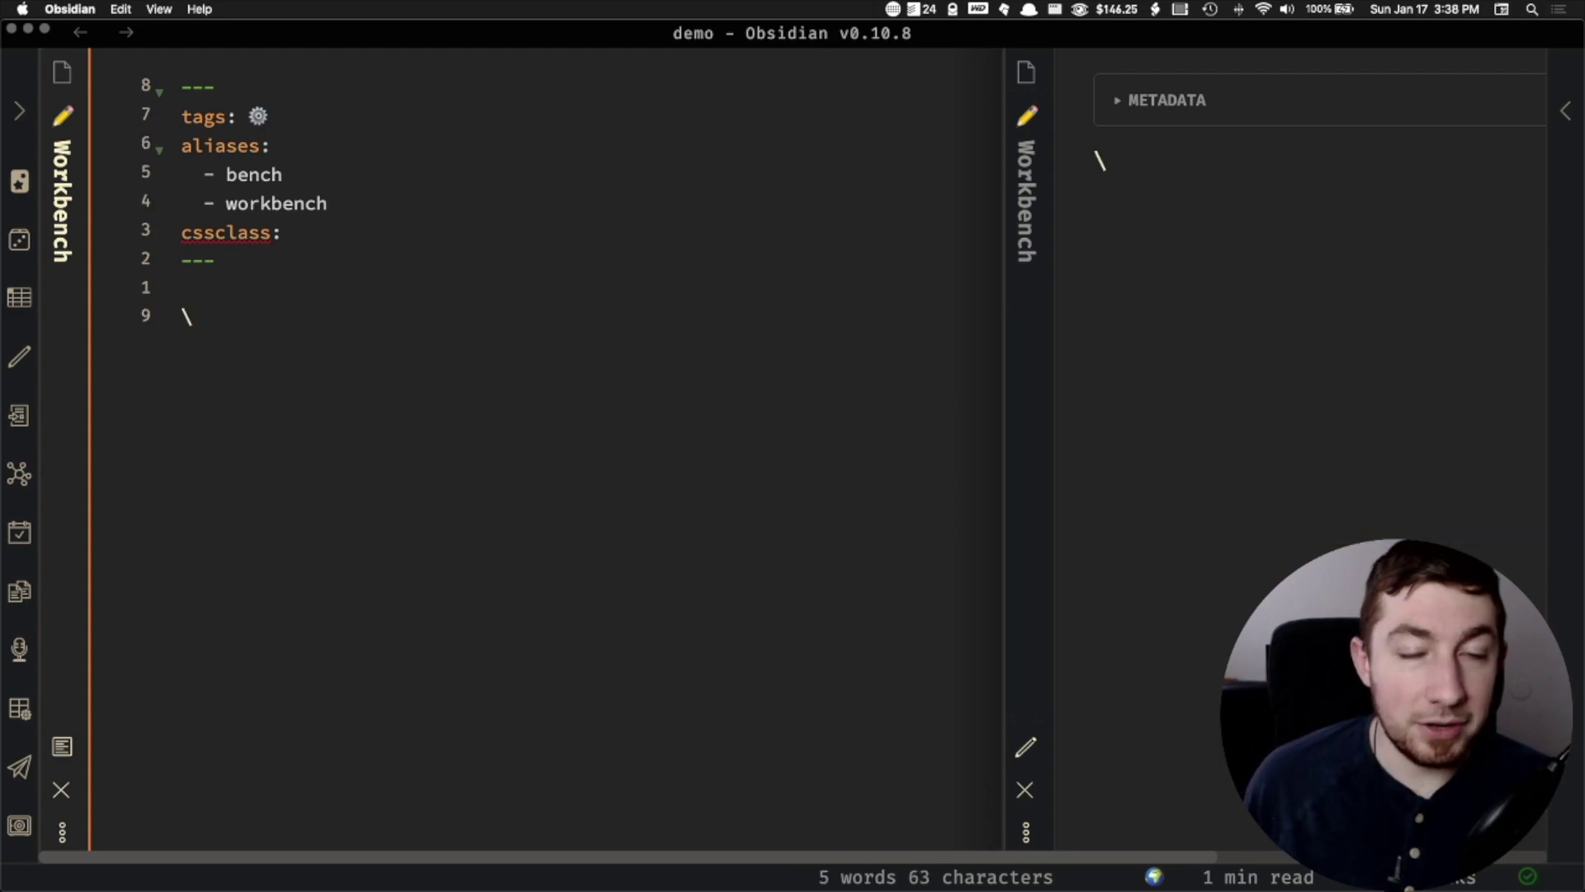
type("\\\\\\\\\\")
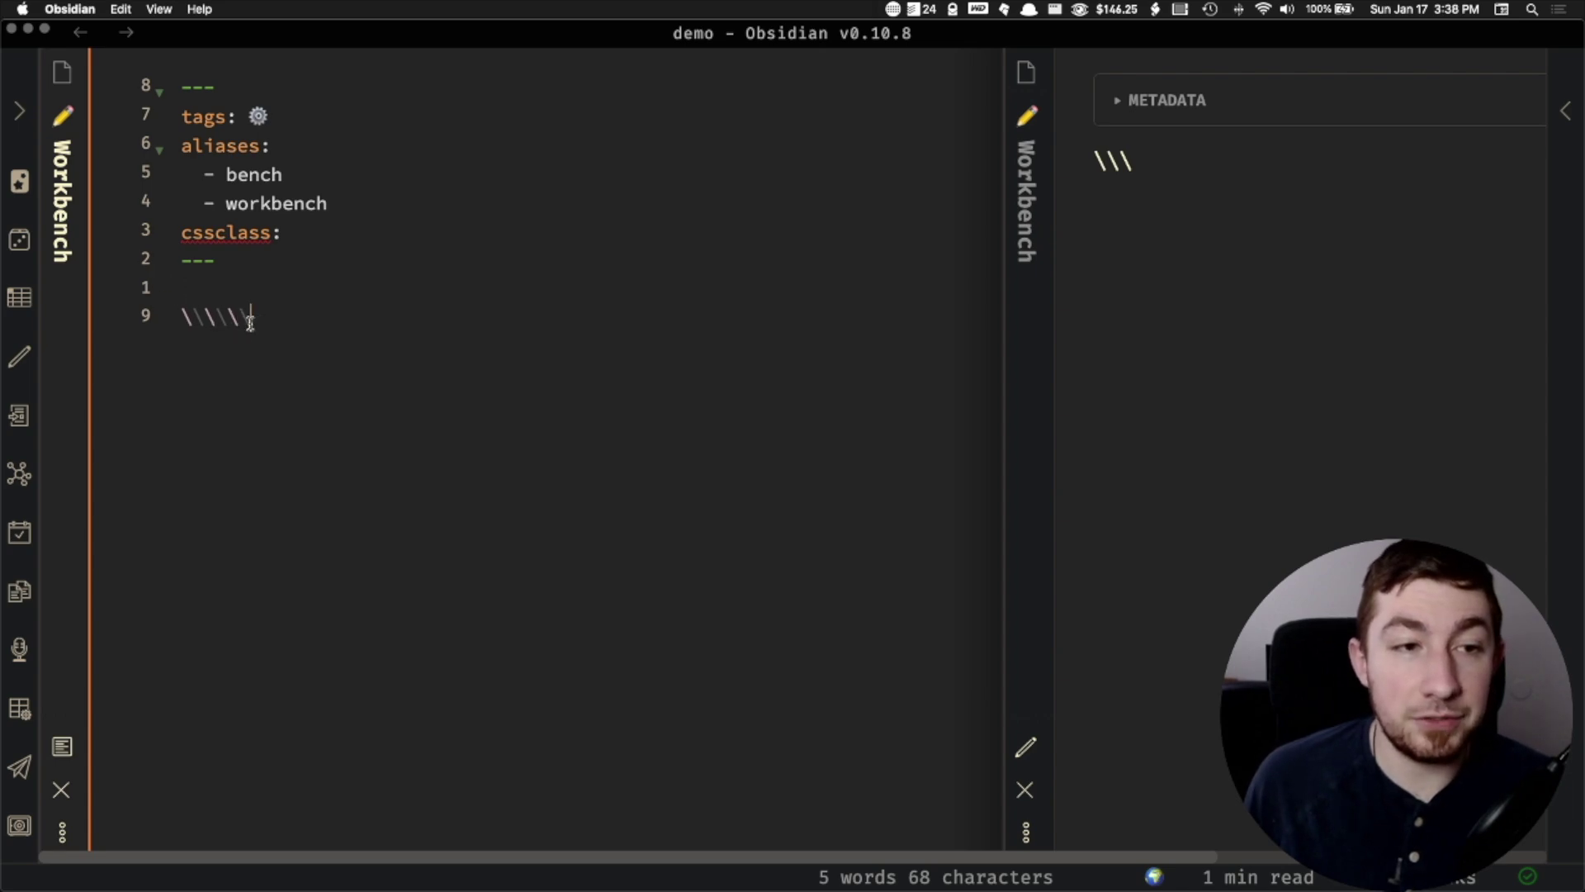
left_click_drag(275, 320, 213, 319)
left_click(322, 319)
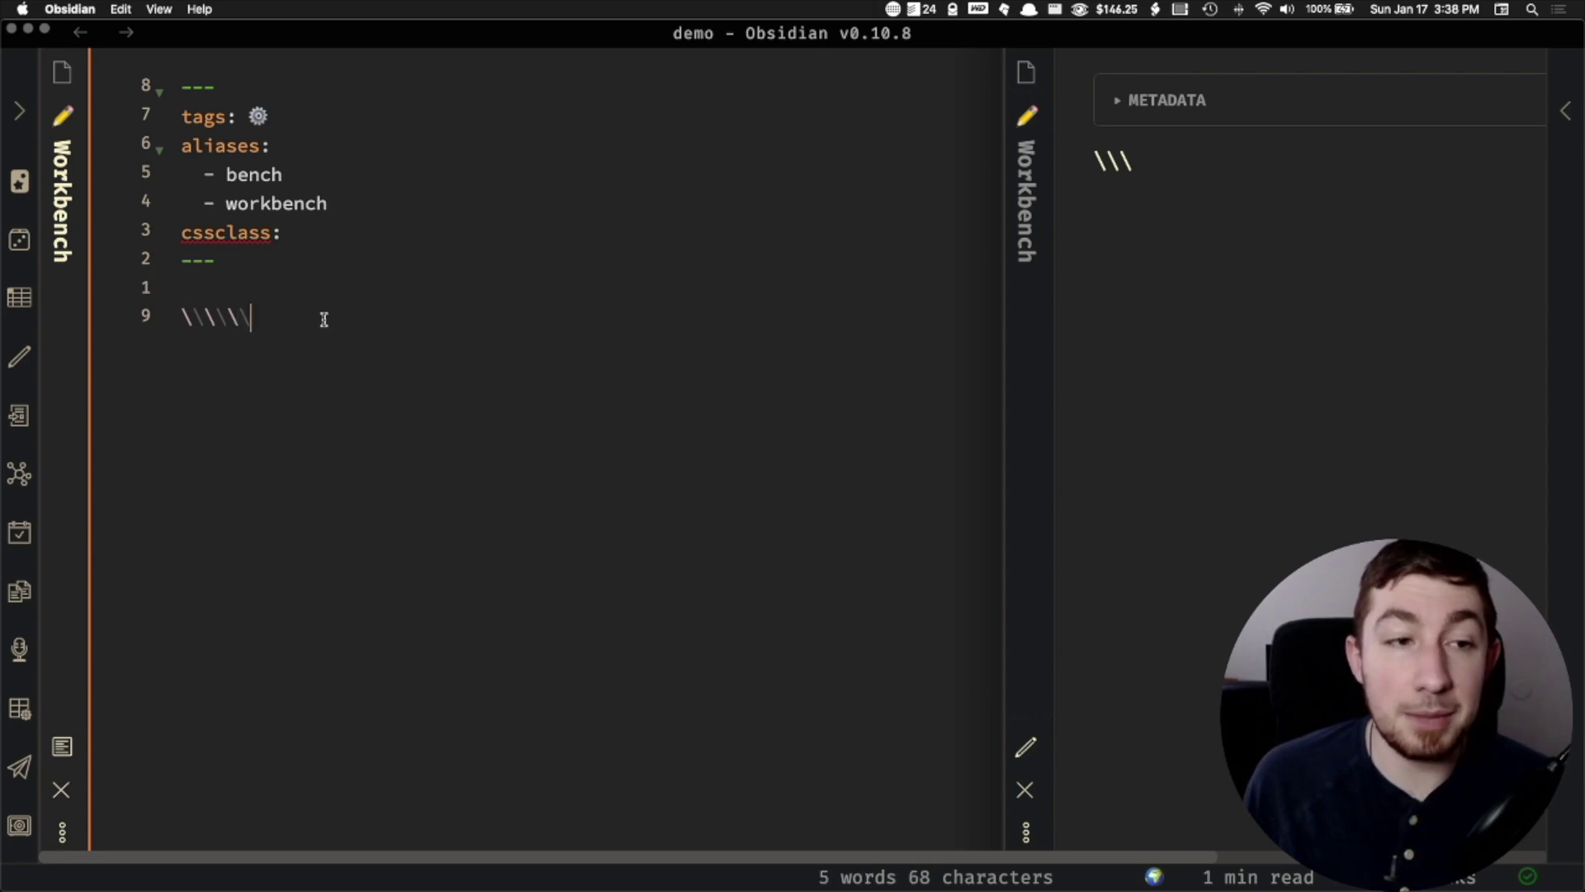
- Replace the row of backslashes with the line "$\pi$ test"
key("BackSpace")
key("BackSpace")
key("BackSpace")
key("BackSpace")
key("BackSpace")
key("BackSpace")
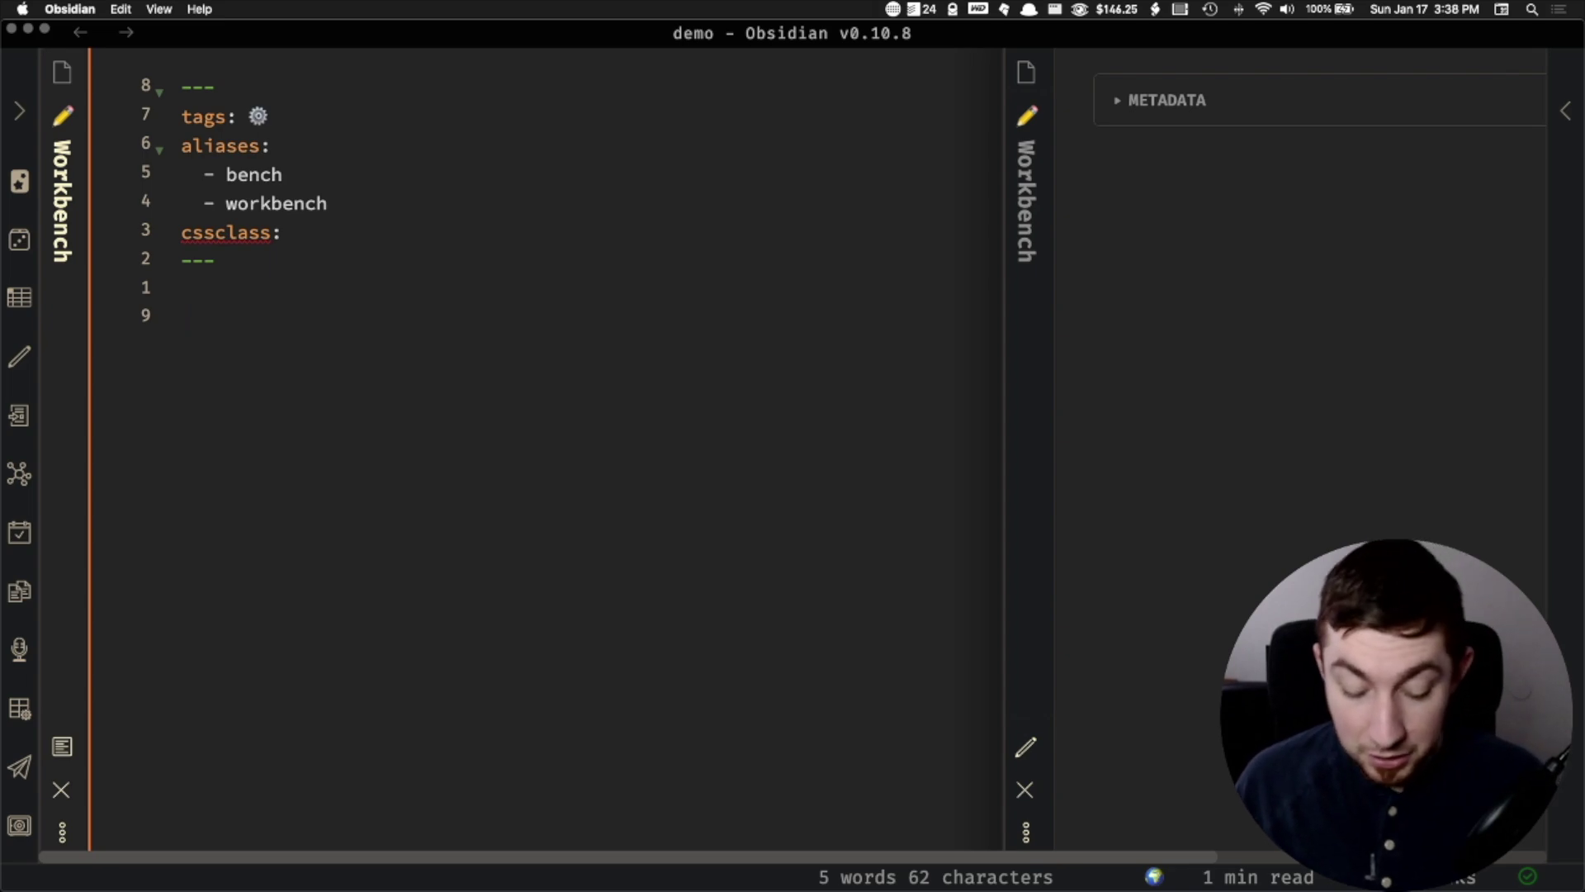
type("$$ test")
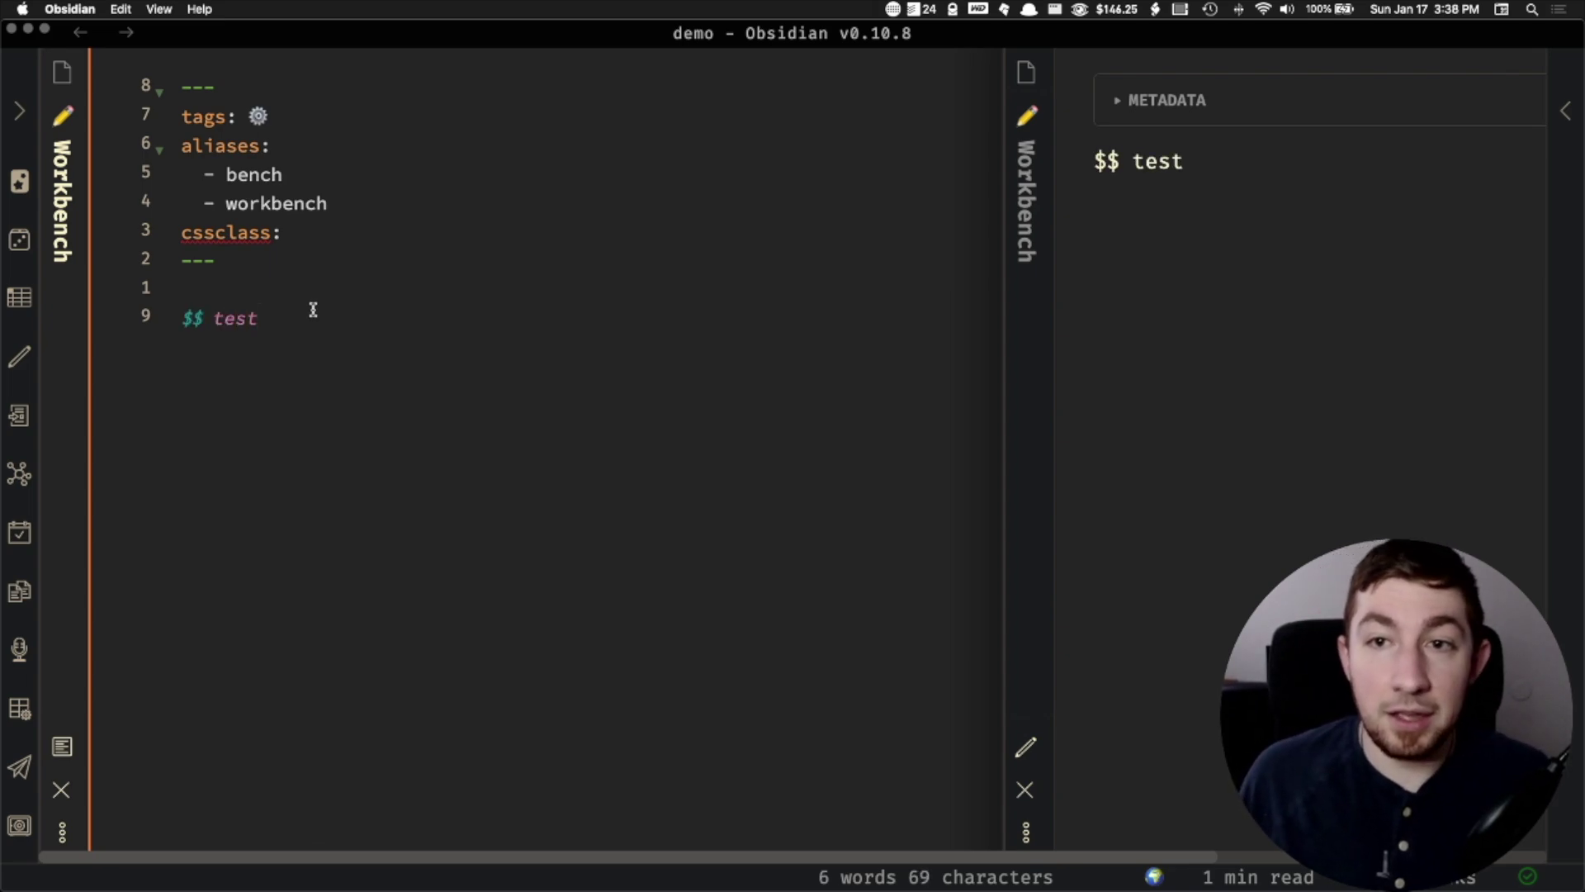
left_click(209, 312)
type("\\pi")
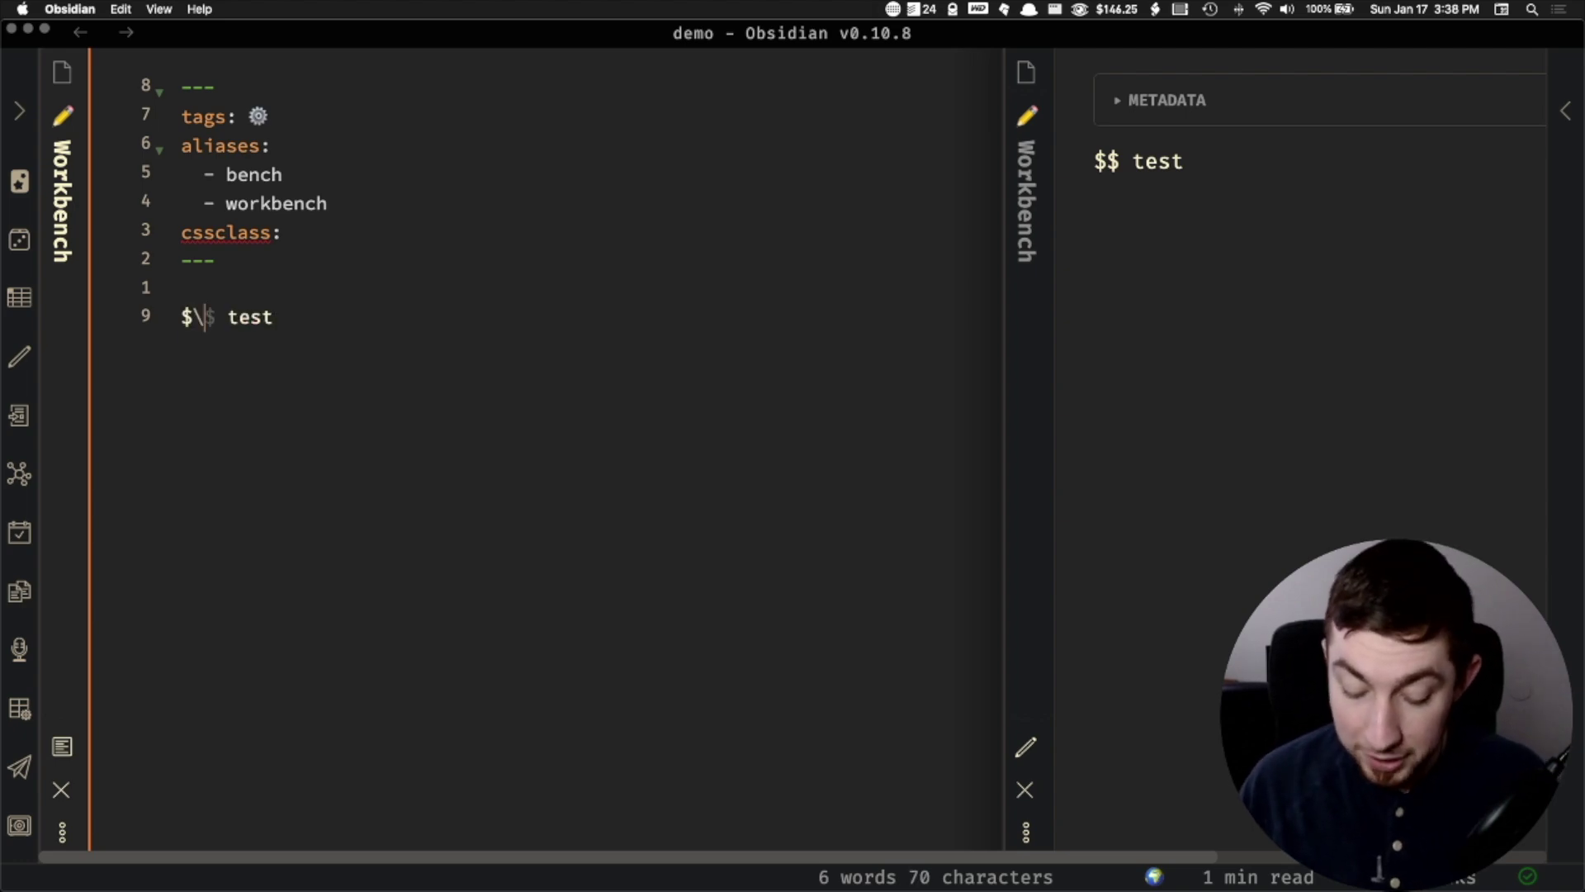
- Escape both dollar signs around \pi with backslashes so the line reads "\$\pi\$ test"
left_click(223, 293)
key("Down")
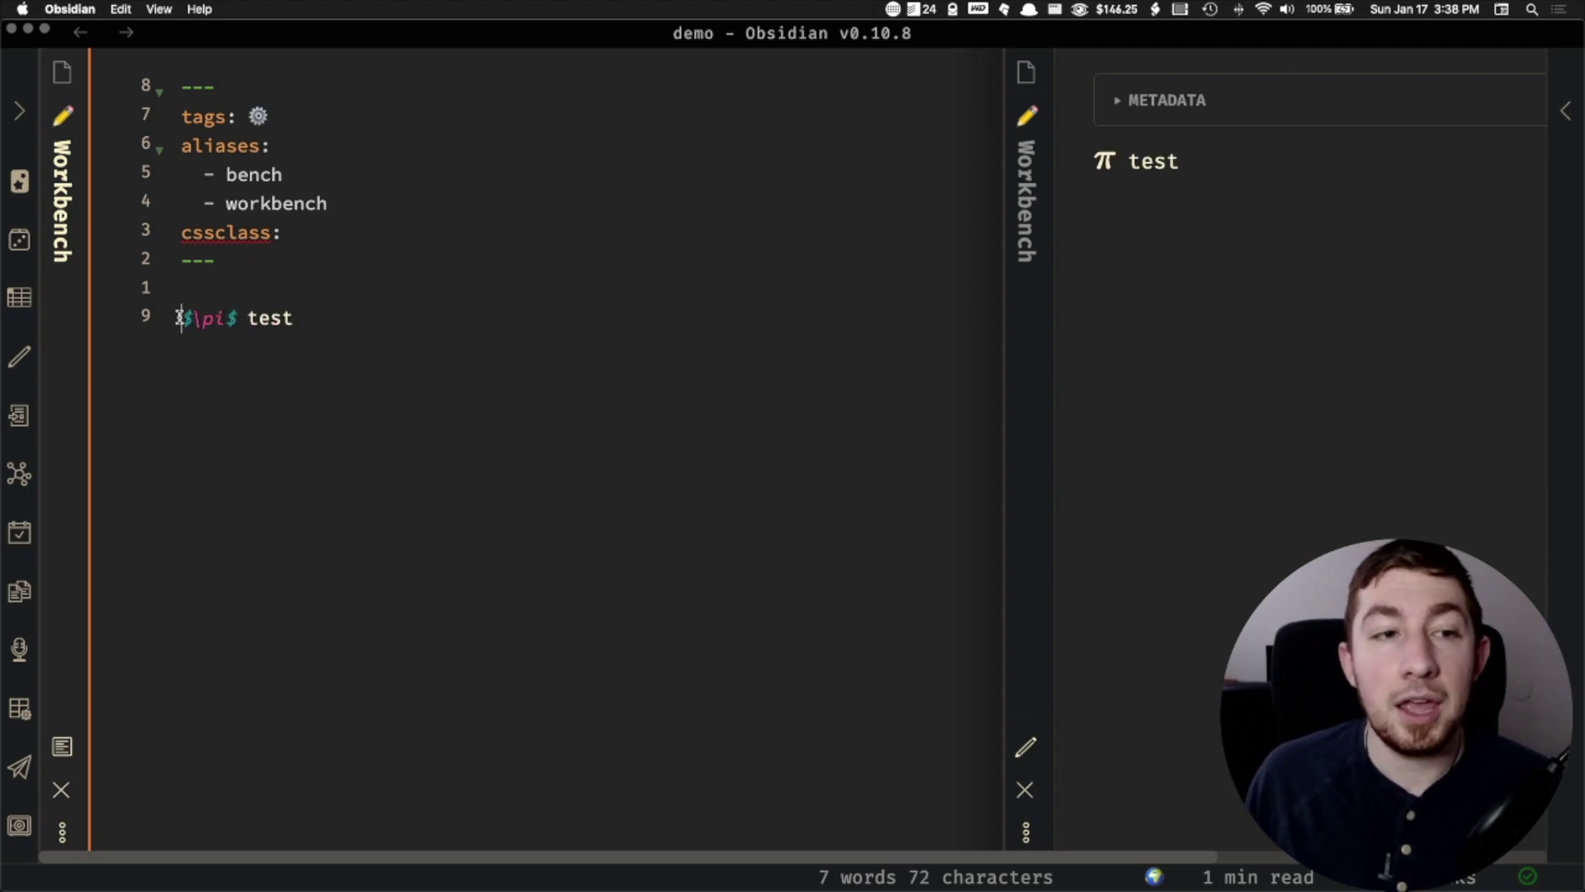
type("\\")
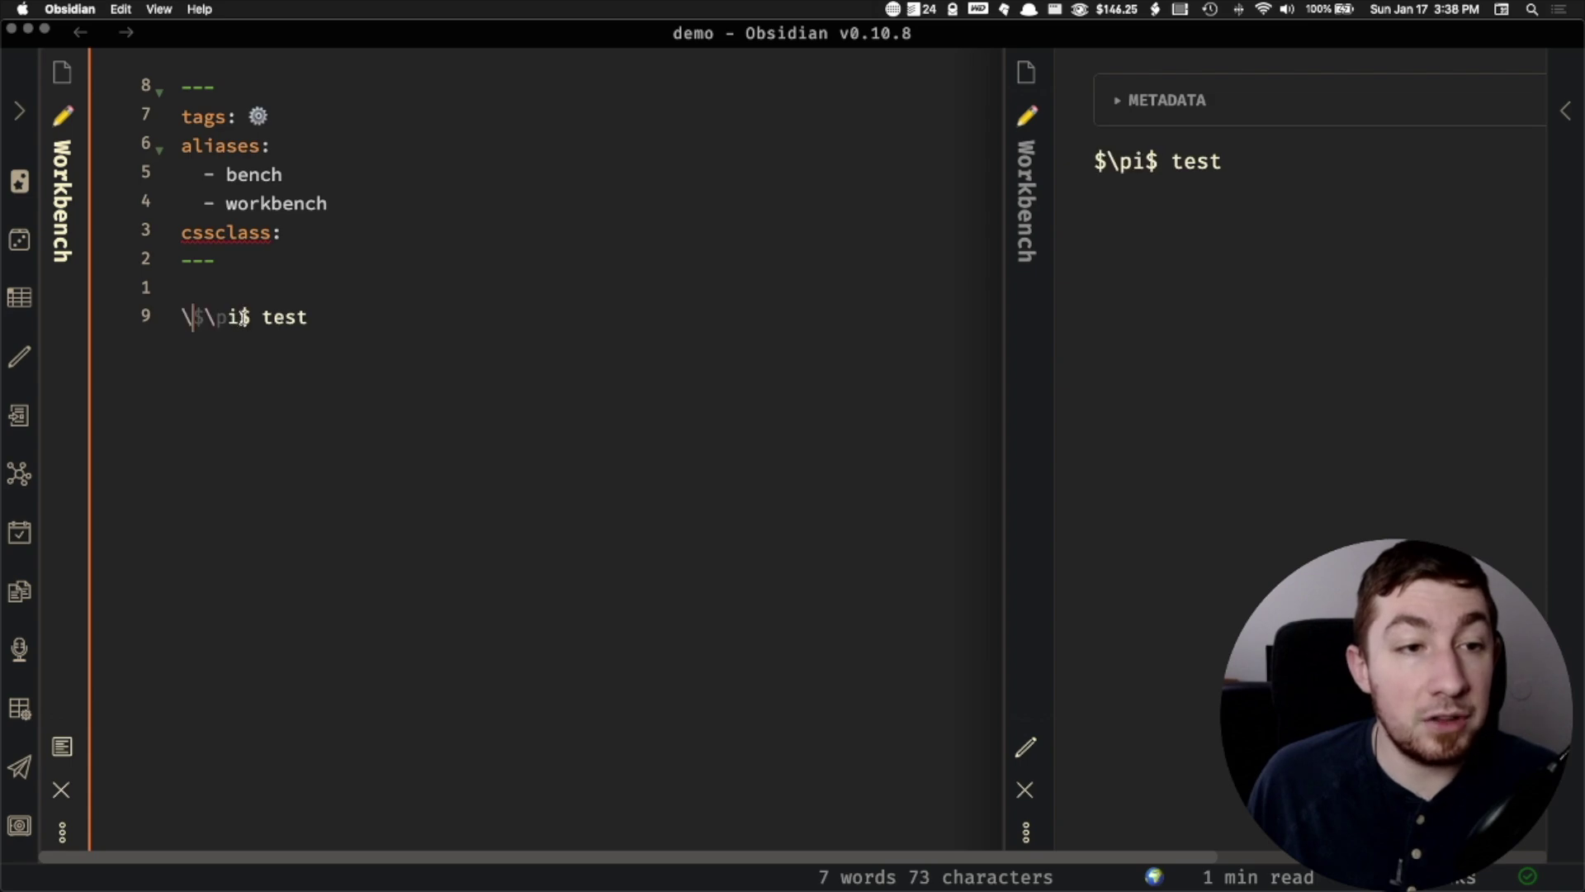
key("Right")
key("Right")
key("Right")
key("Right")
type("\\")
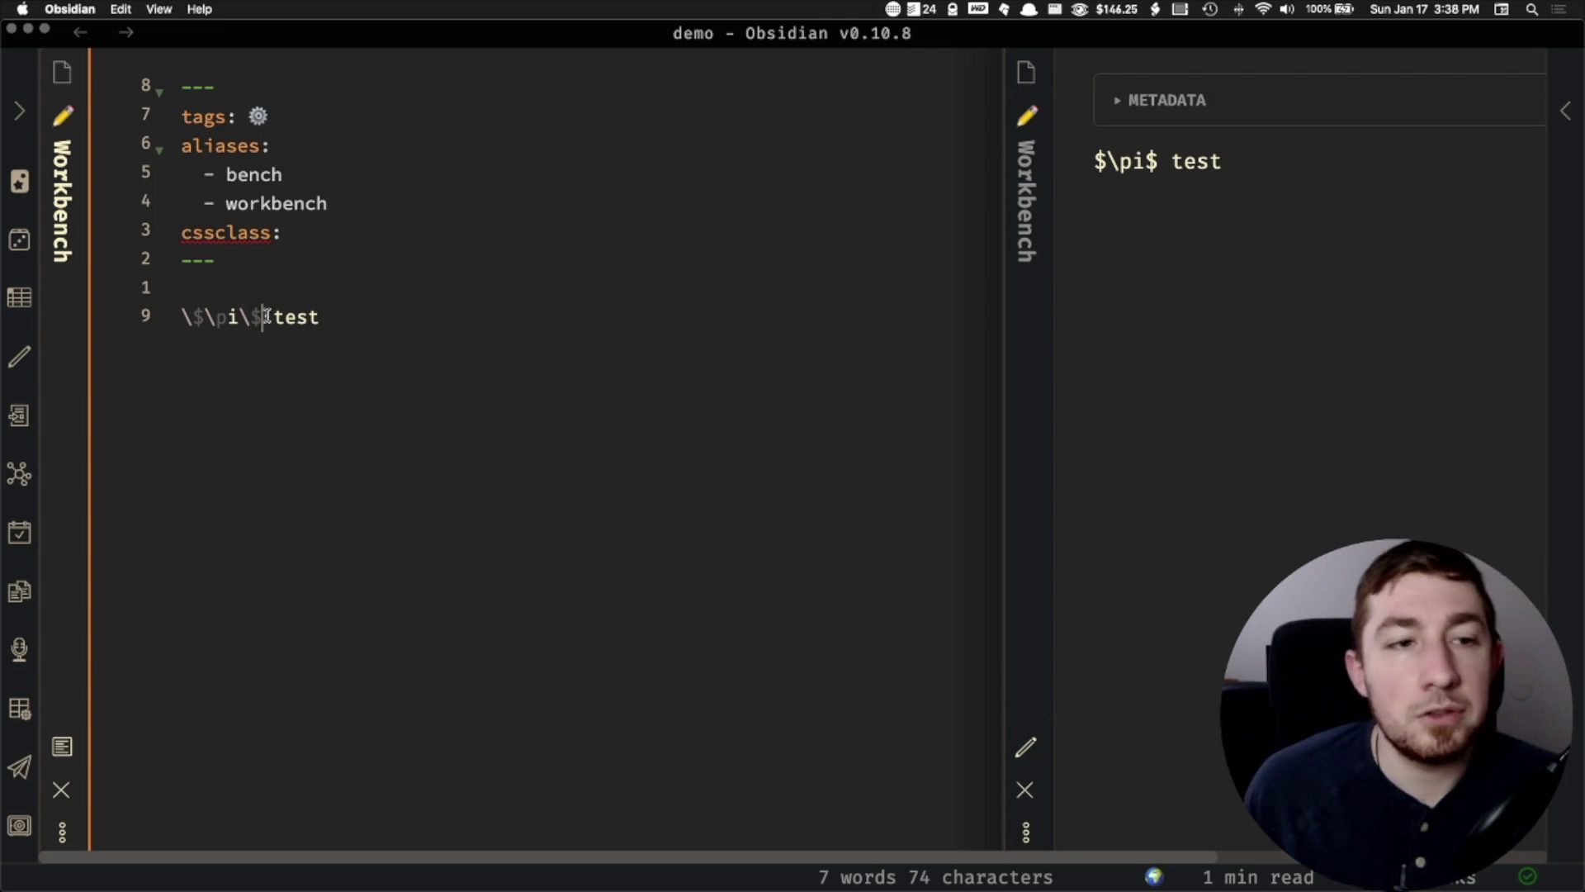
- Replace the escaped \pi expression before "test" with \textbf{text} as plain text without dollar signs
left_click_drag(263, 317, 193, 318)
left_click(216, 319)
key("BackSpace")
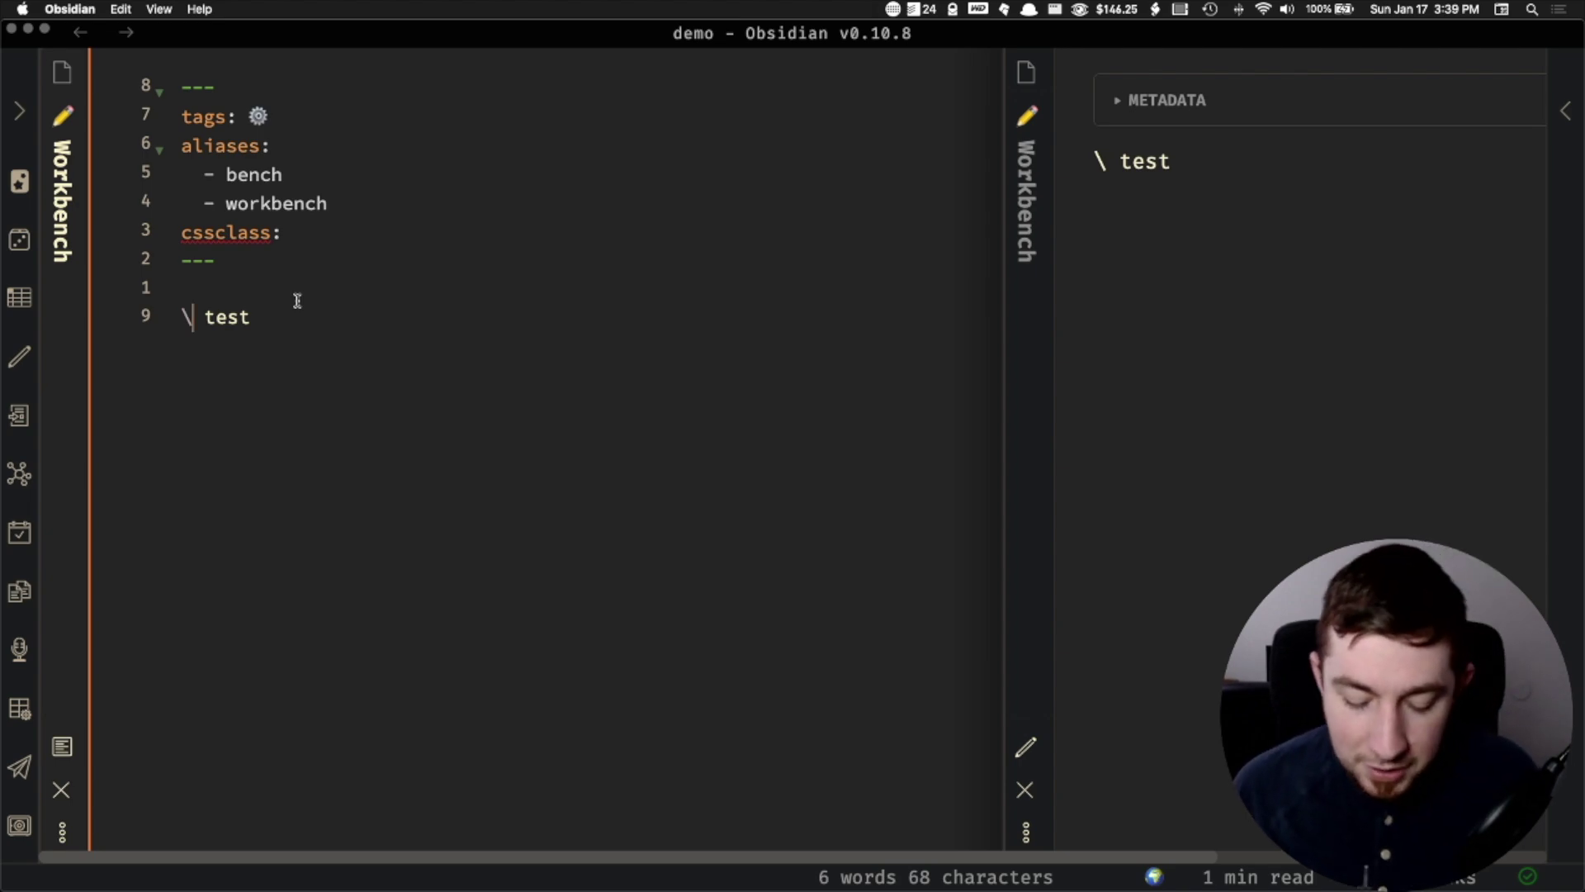
type("textbf(")
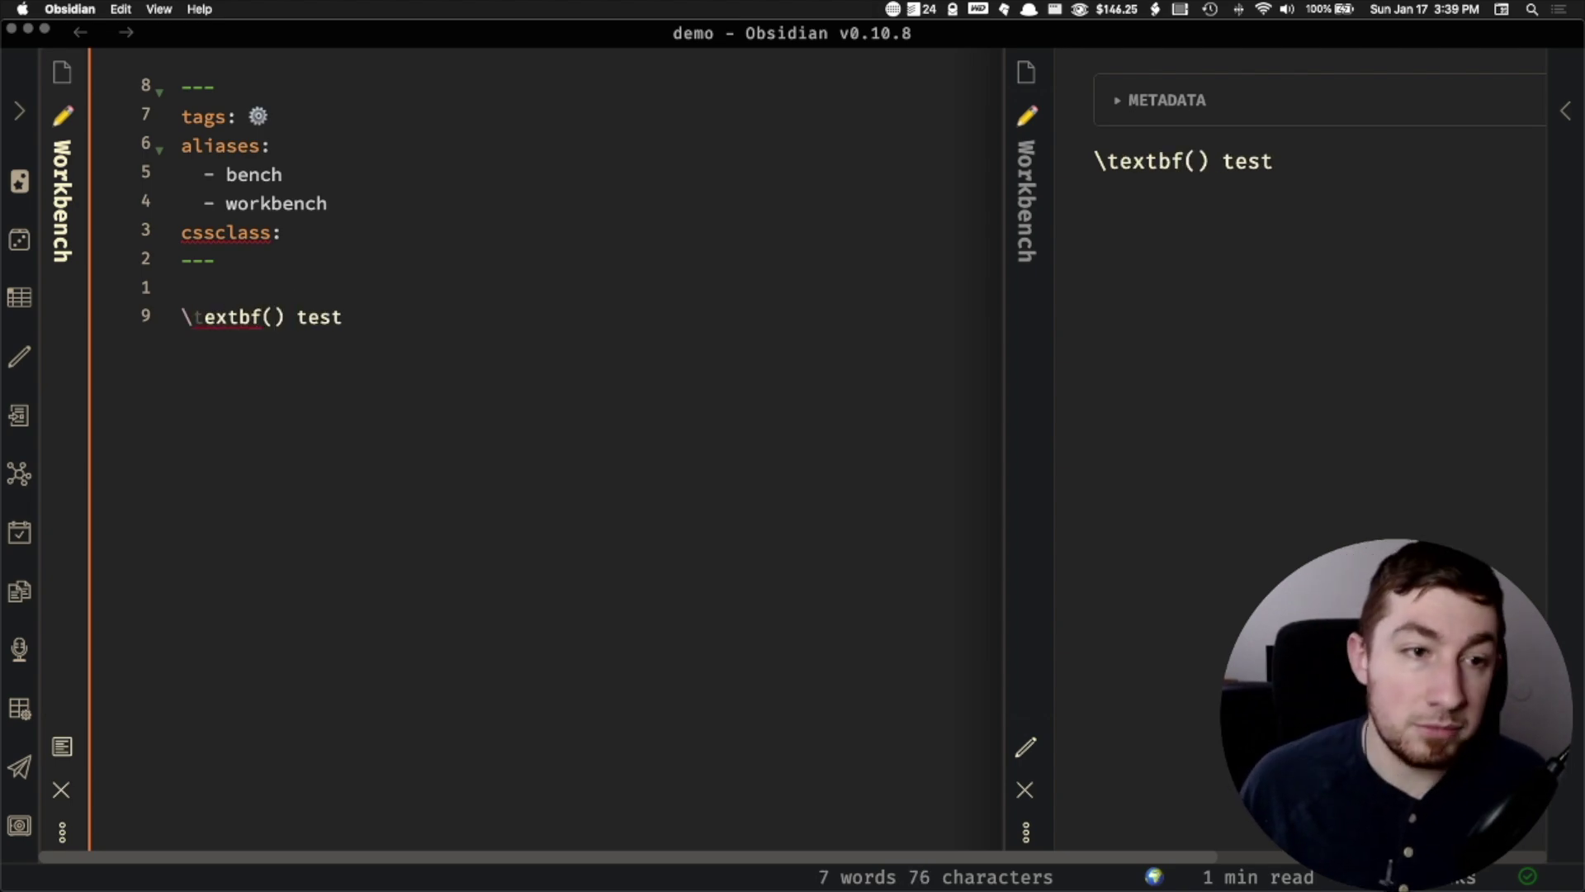
key("BackSpace")
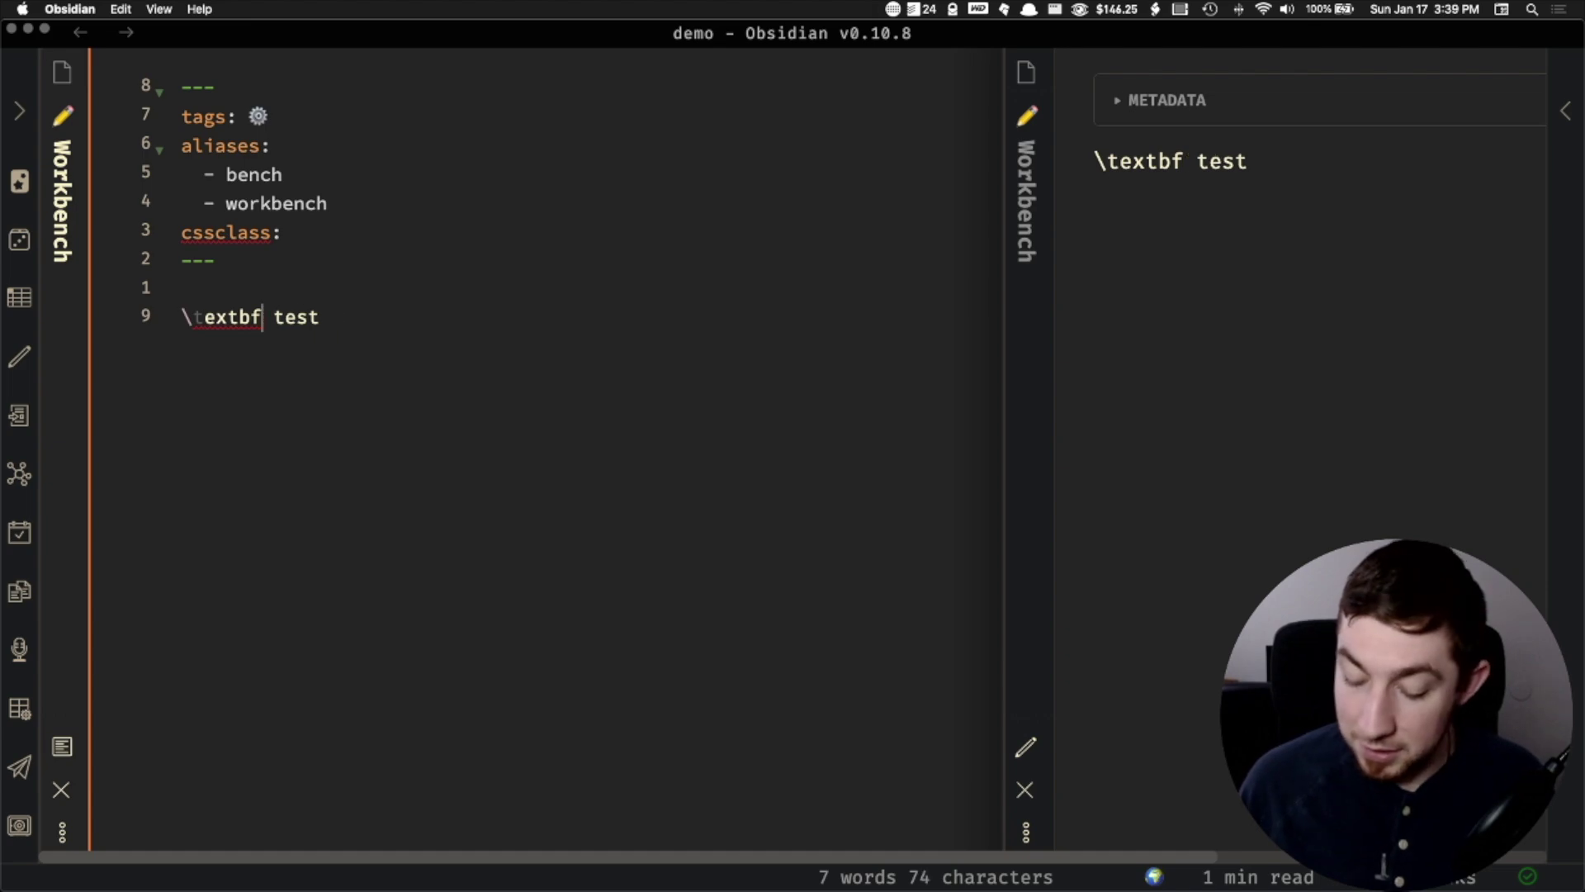
type("{")
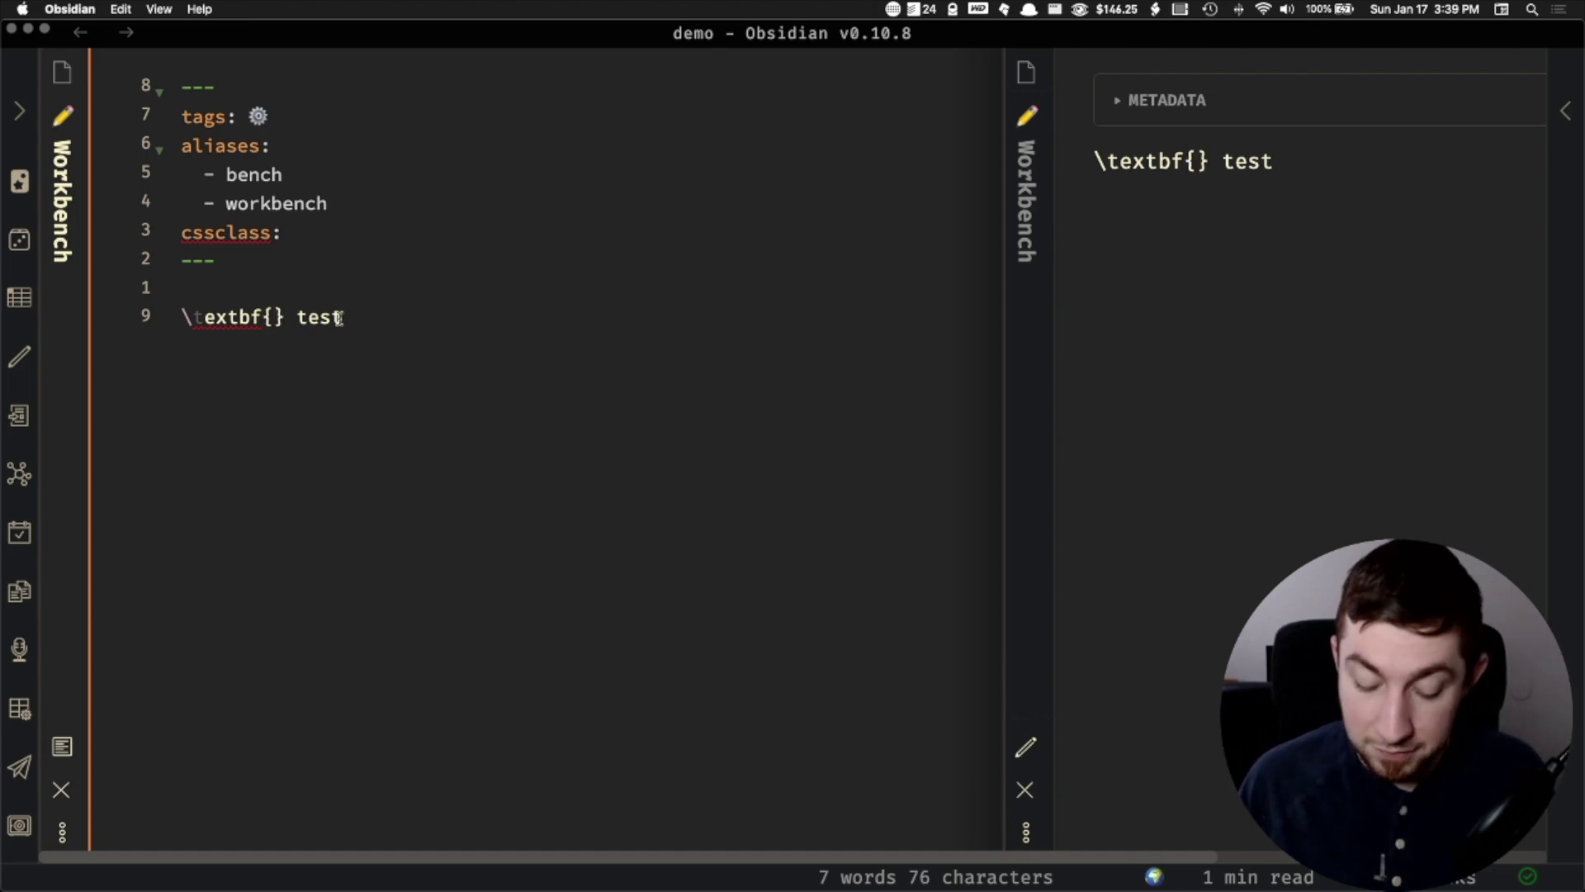
type("text")
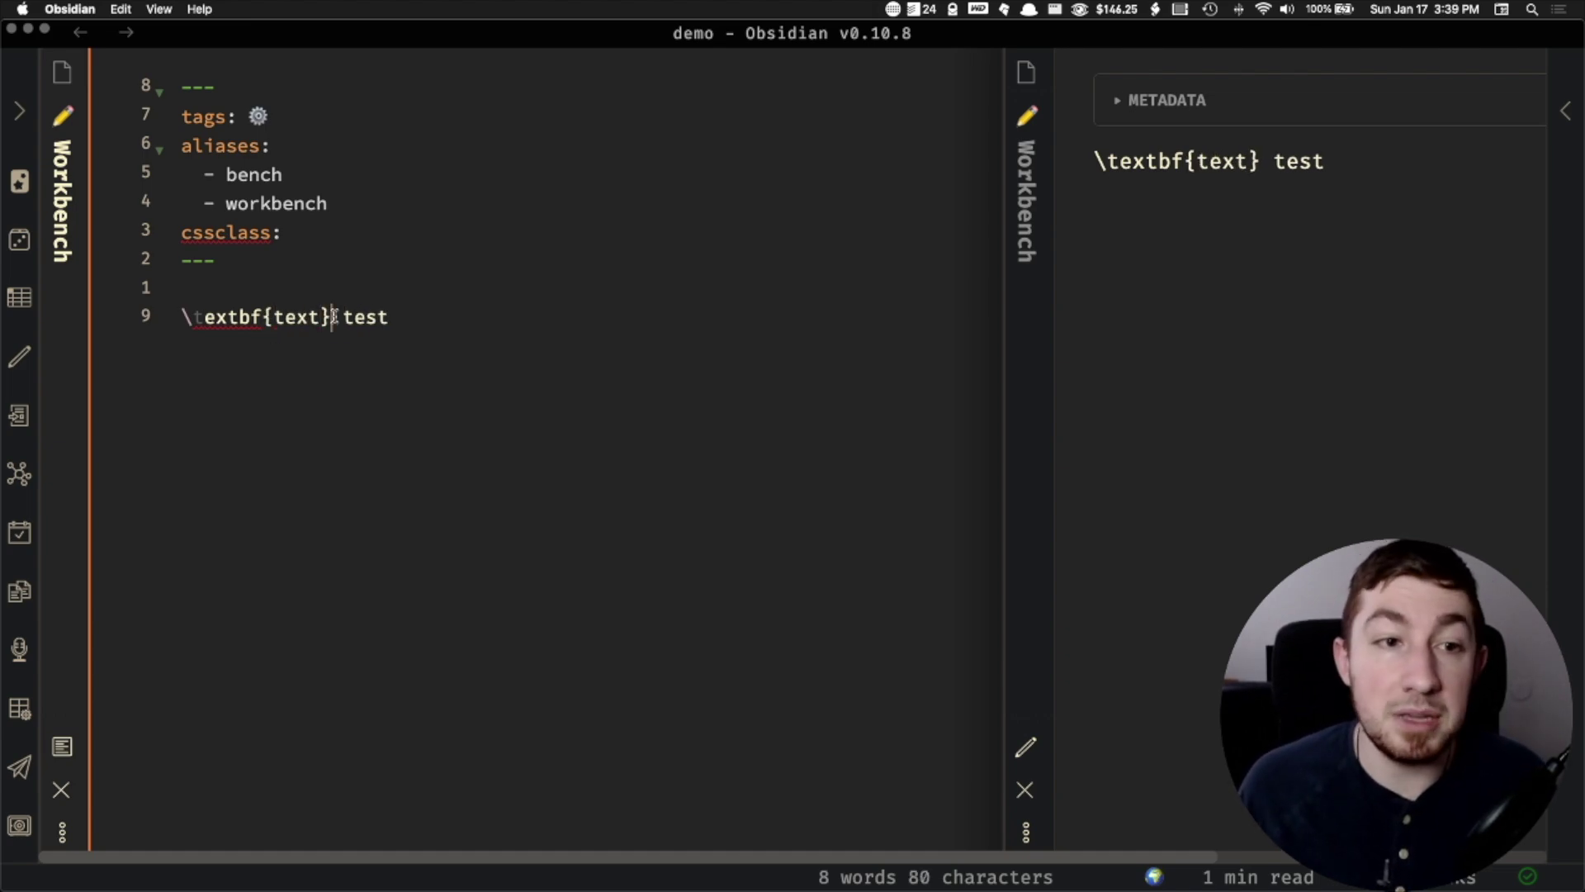
- Wrap \textbf{text} in single dollar signs as inline math so the line reads "$\textbf{text}$ test"
left_click_drag(333, 317, 169, 320)
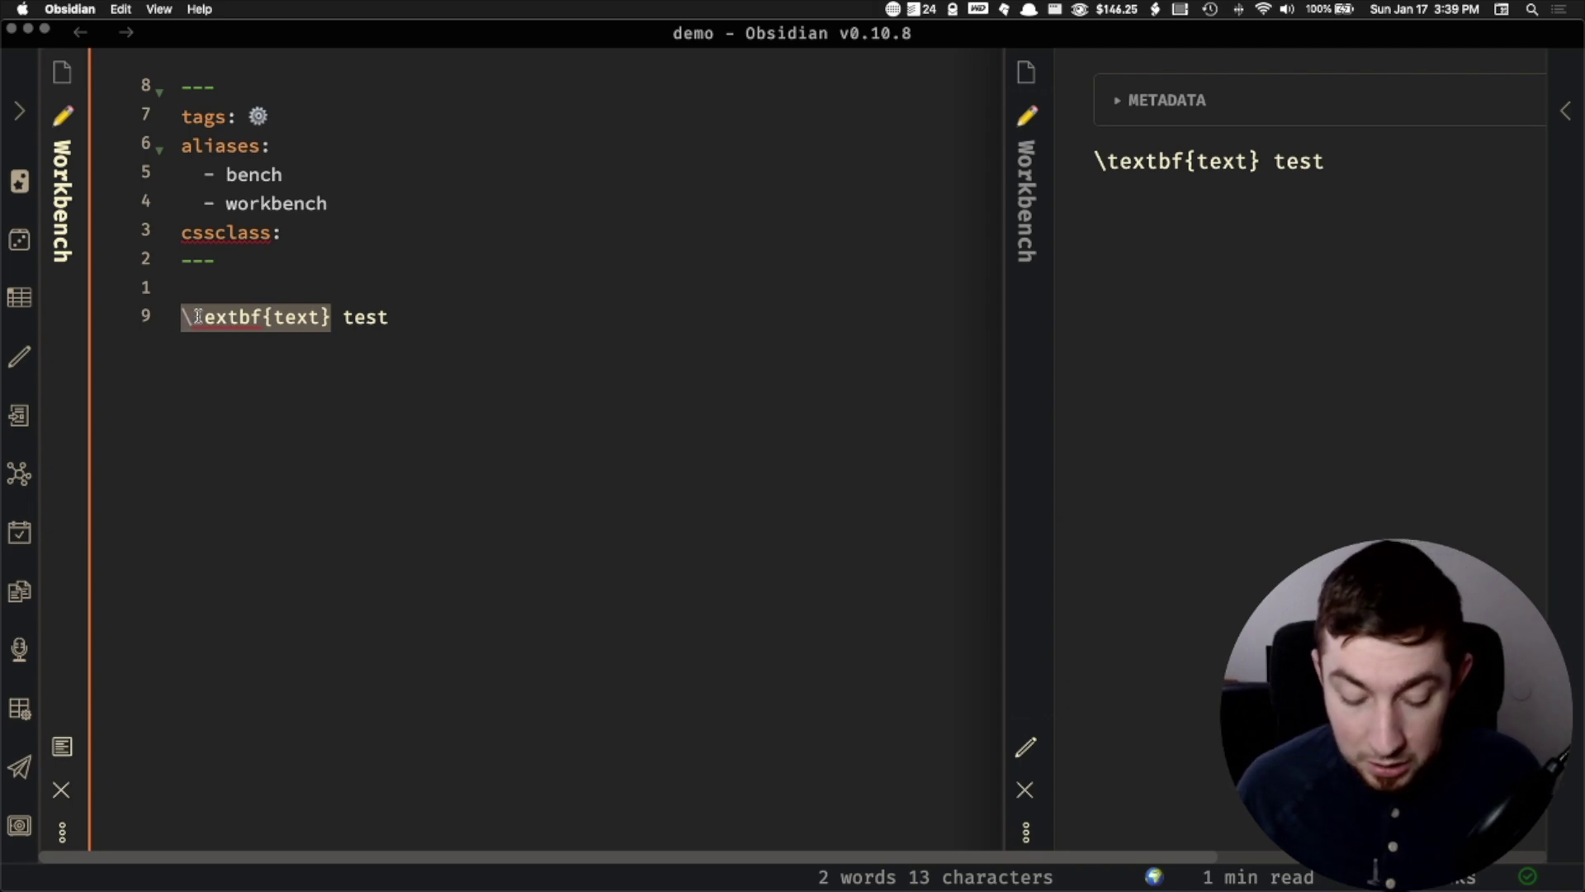
type("$")
left_click(1119, 177)
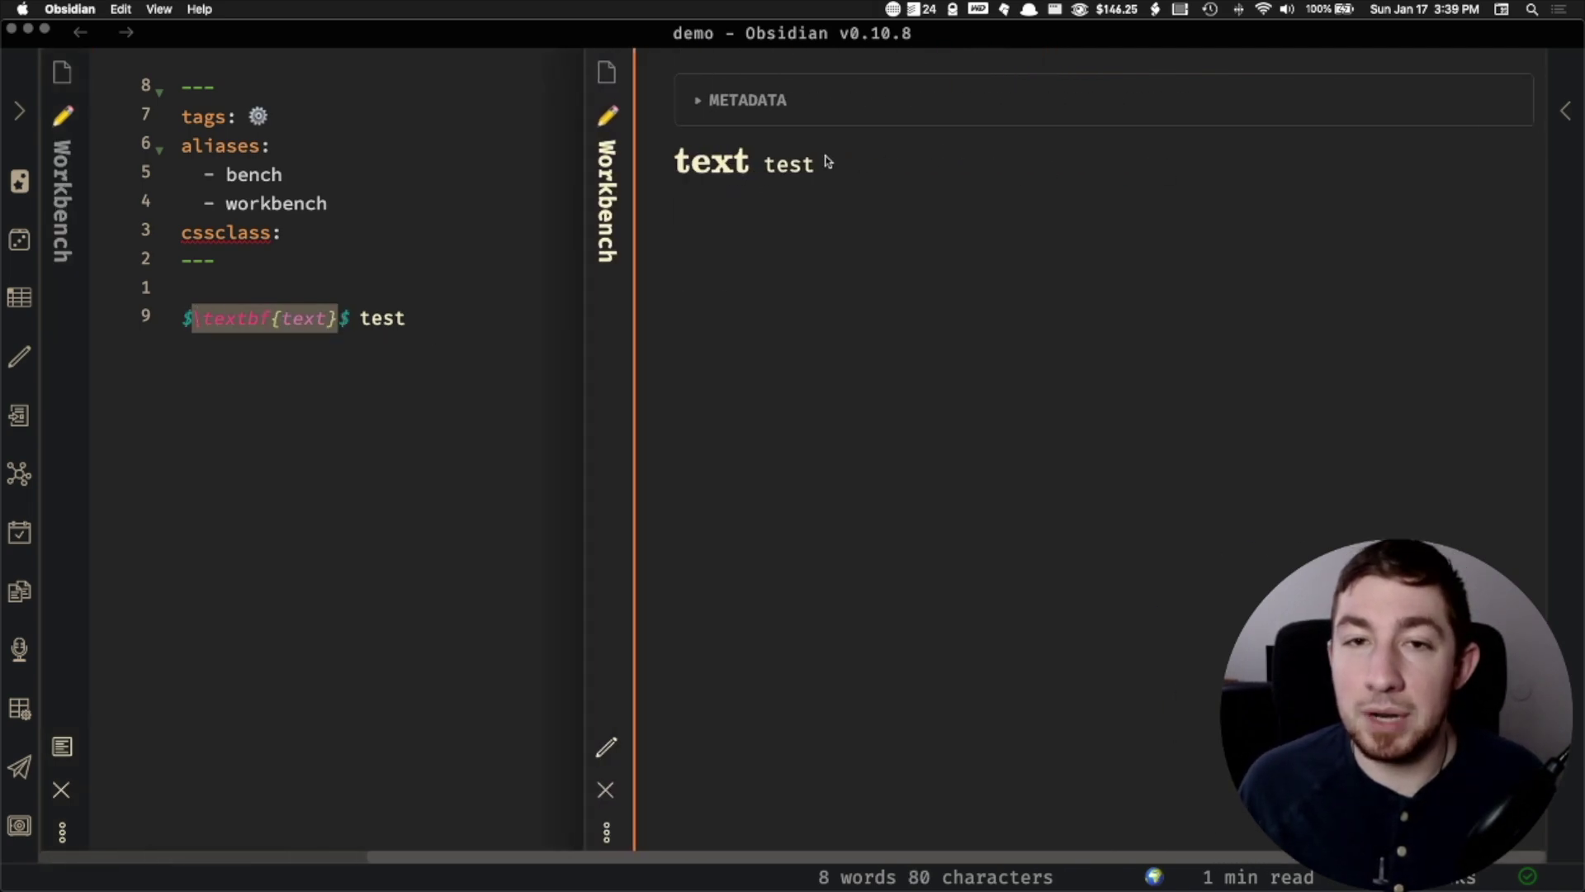
left_click(289, 338)
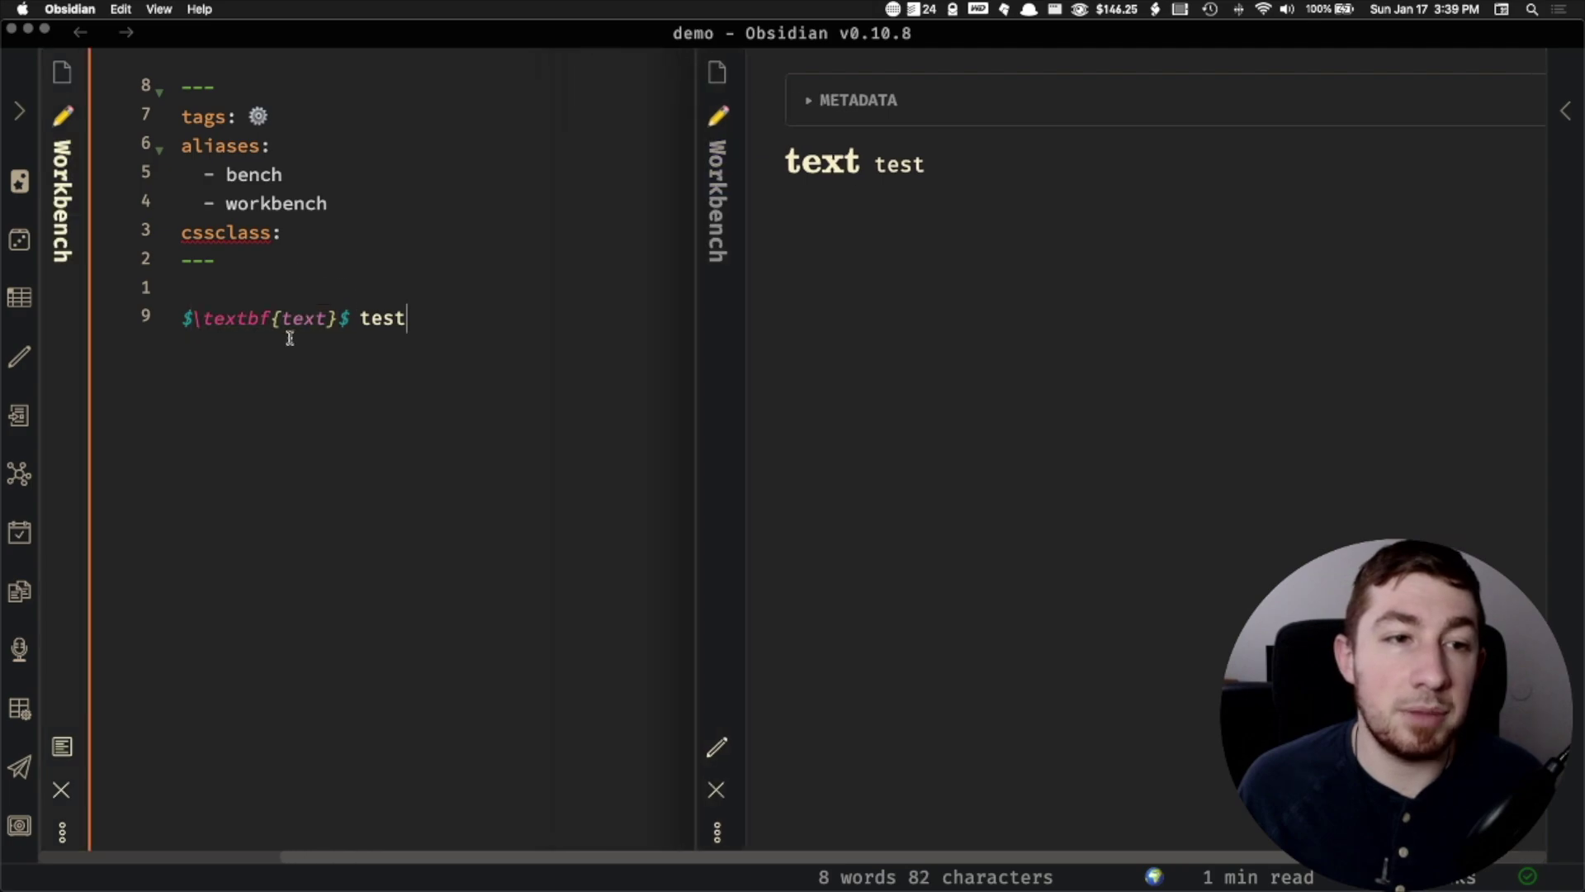
left_click_drag(359, 318, 175, 317)
left_click(431, 321)
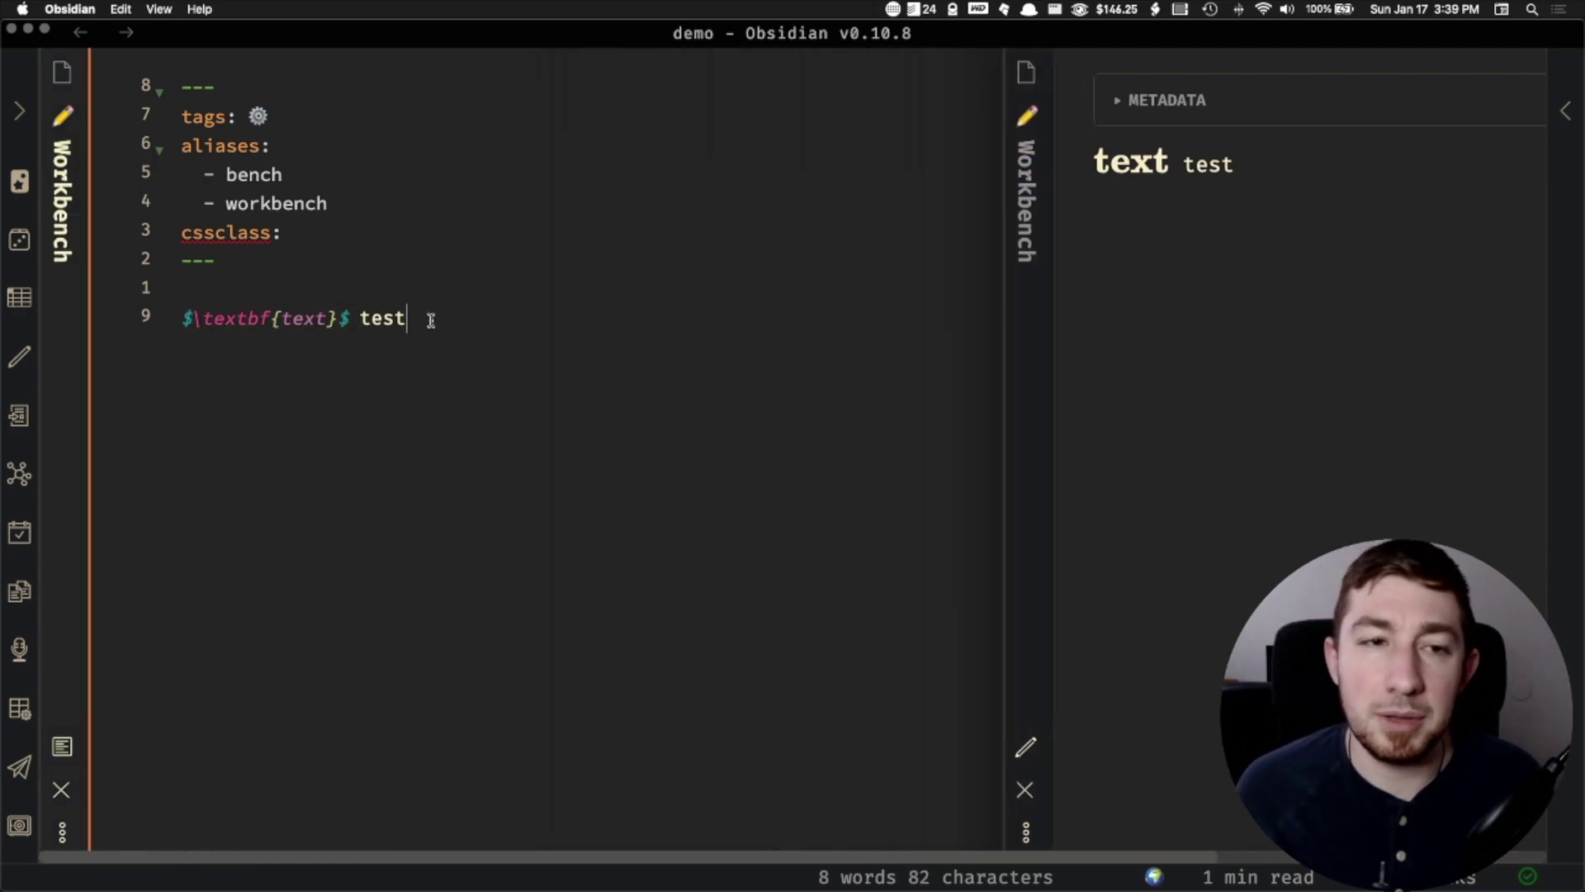
- Replace the whole test line with an inline formula containing only \pi
left_click_drag(450, 315, 89, 329)
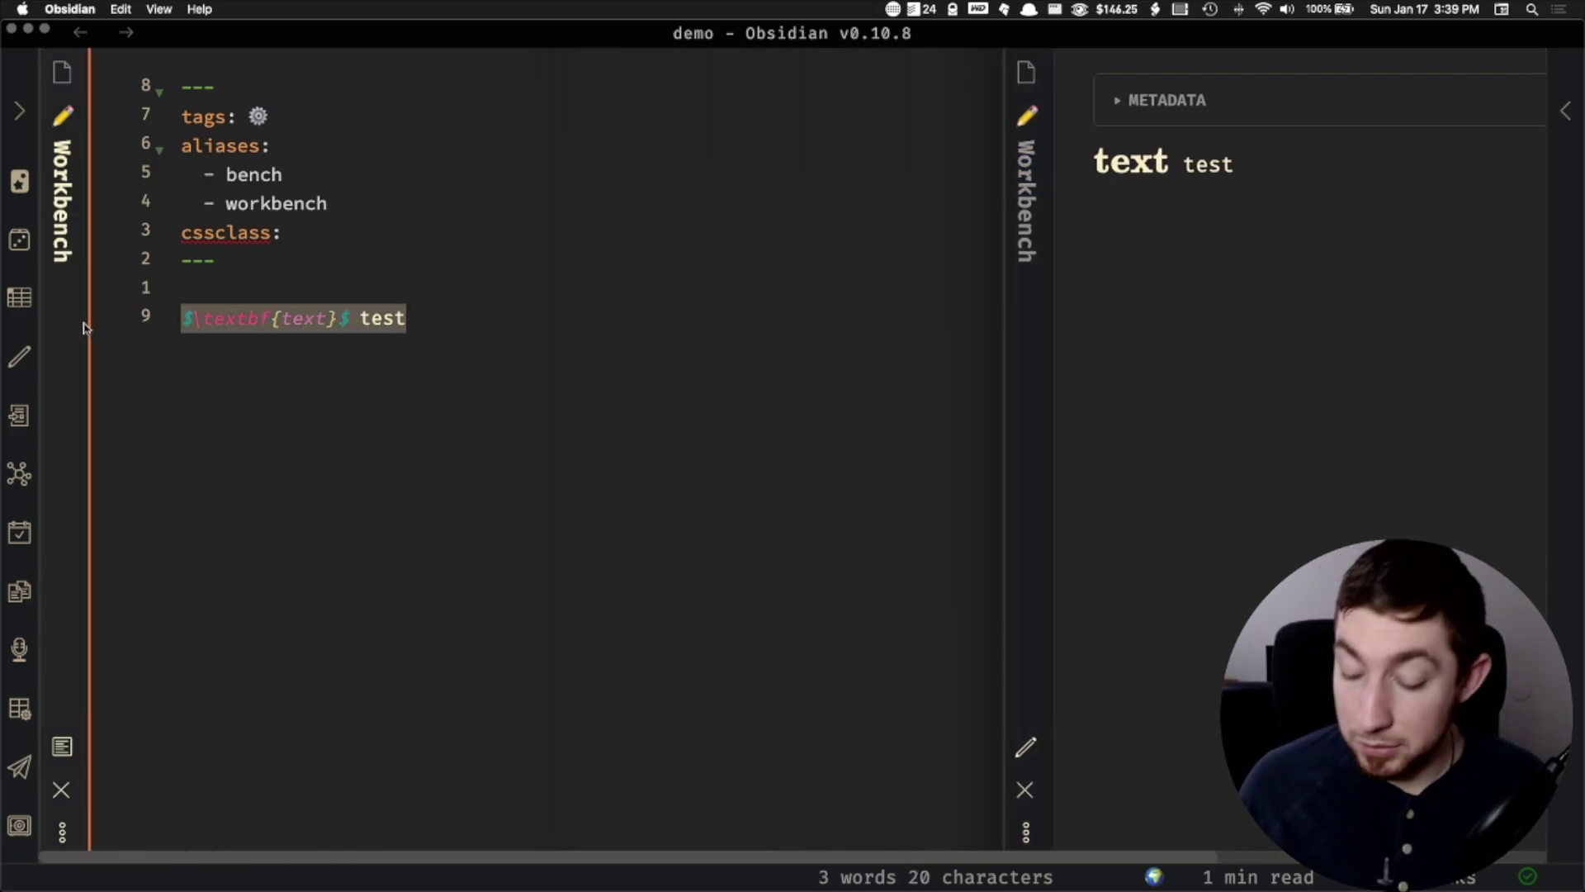
key("BackSpace")
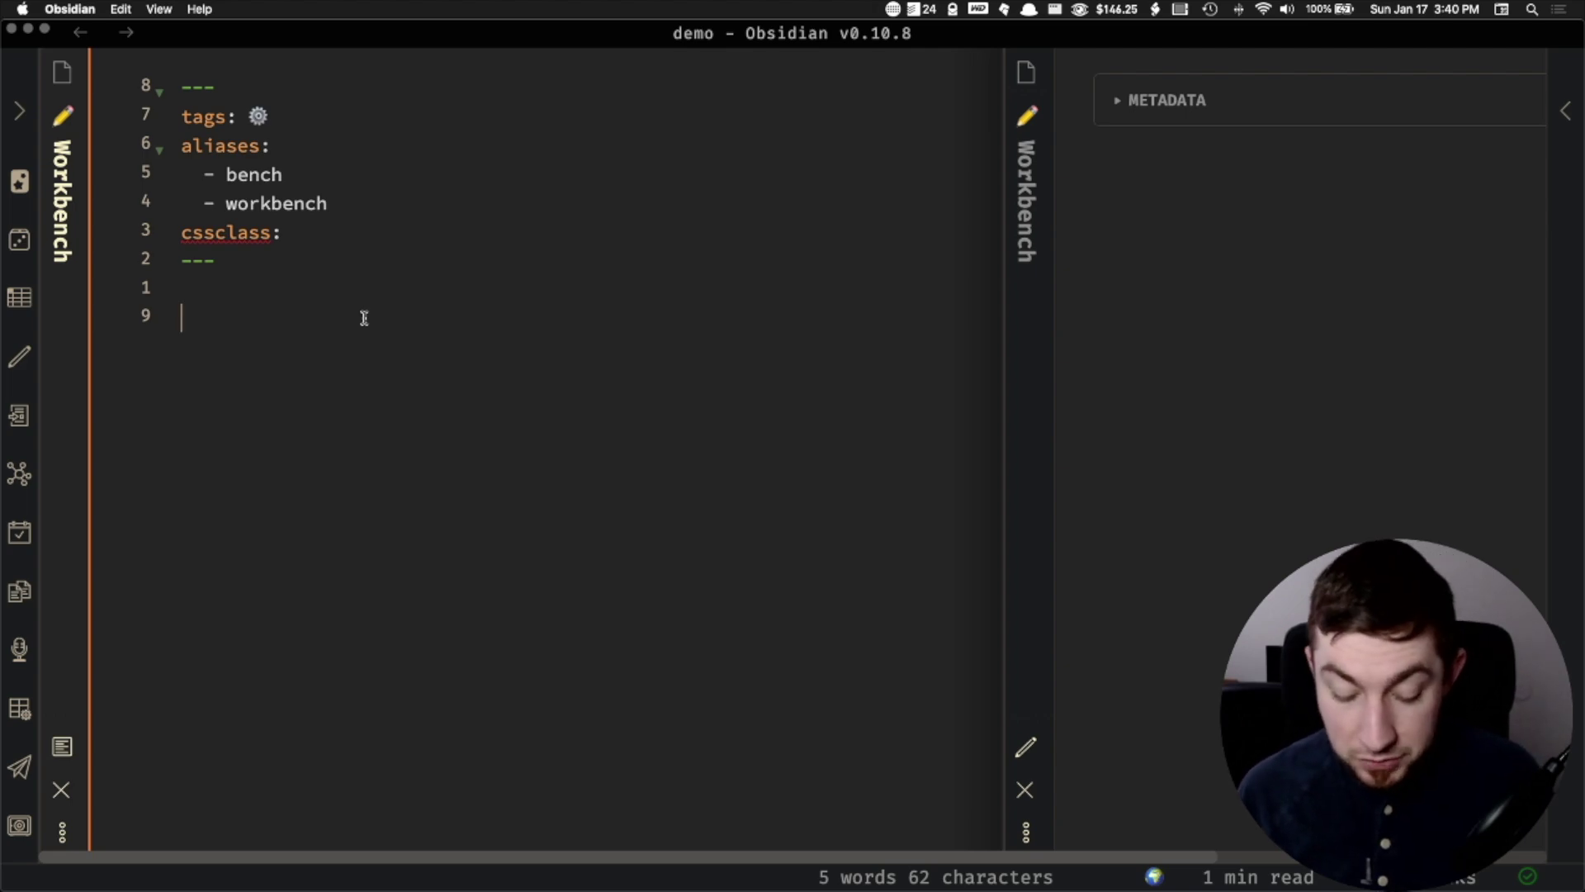
type("$$")
key("Left")
type("\\[p")
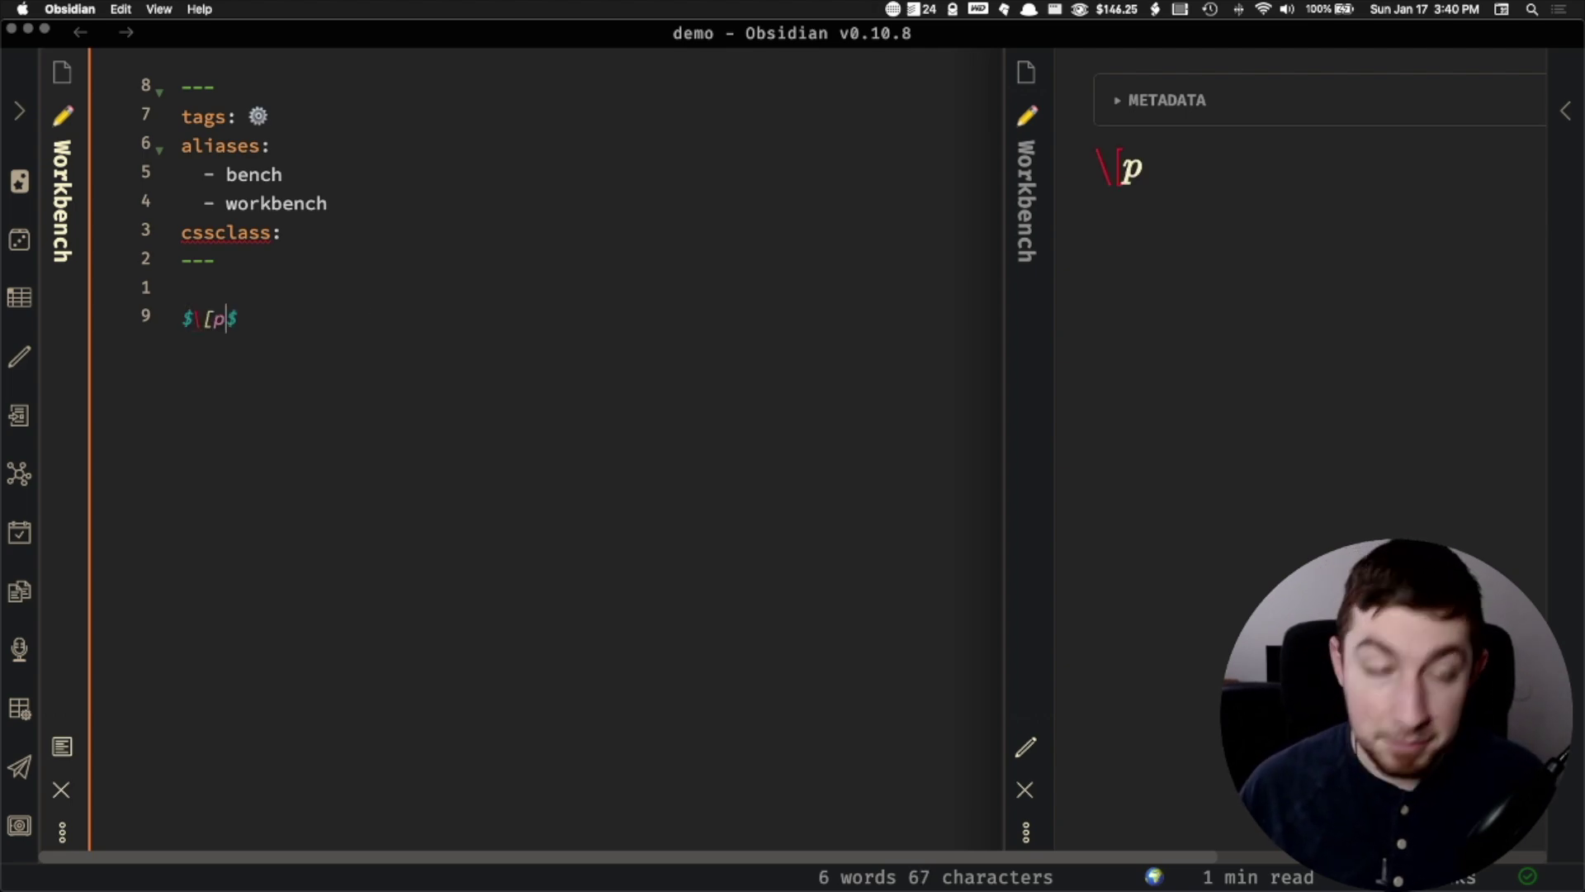
key("BackSpace")
key("BackSpace")
type("pi")
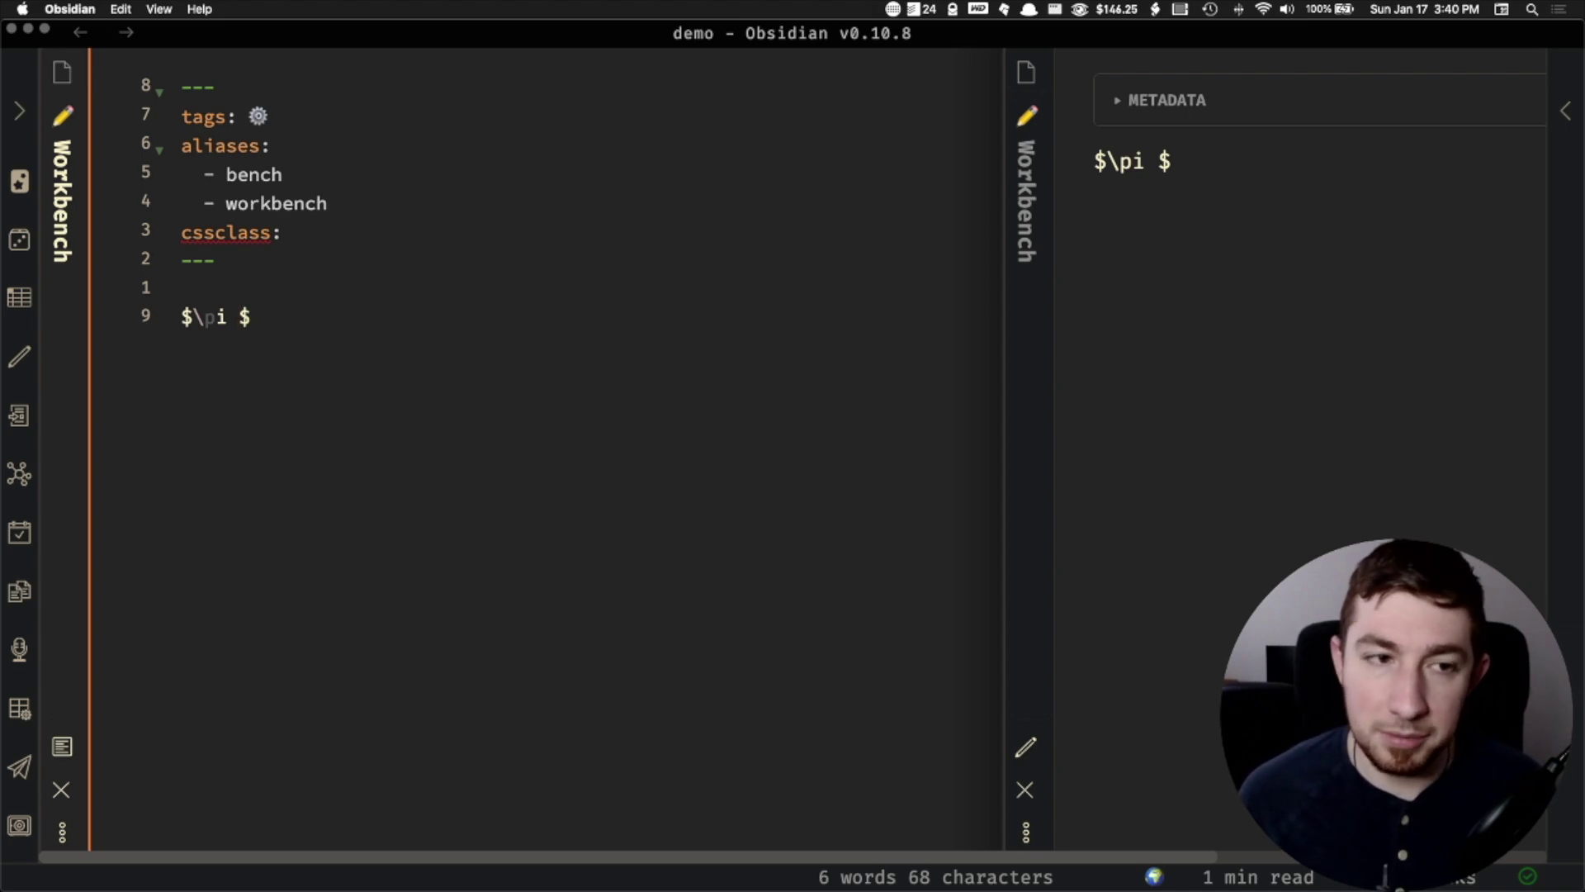
- Append \textbf{input} after \pi inside the inline formula so it reads $\pi \textbf{input}$
type("\\")
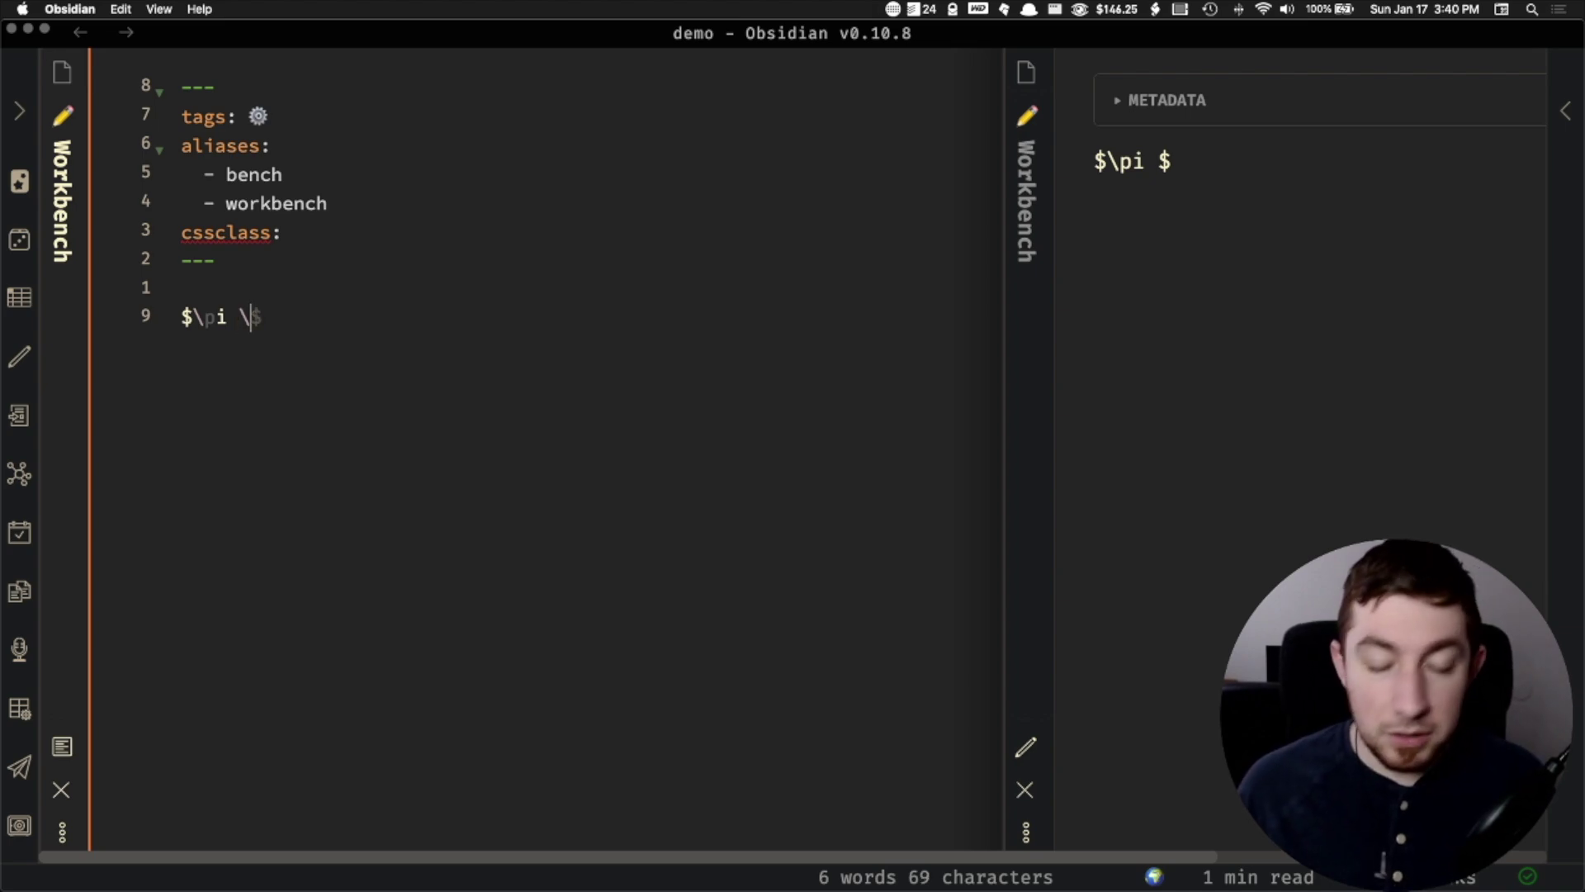
type("textbf{")
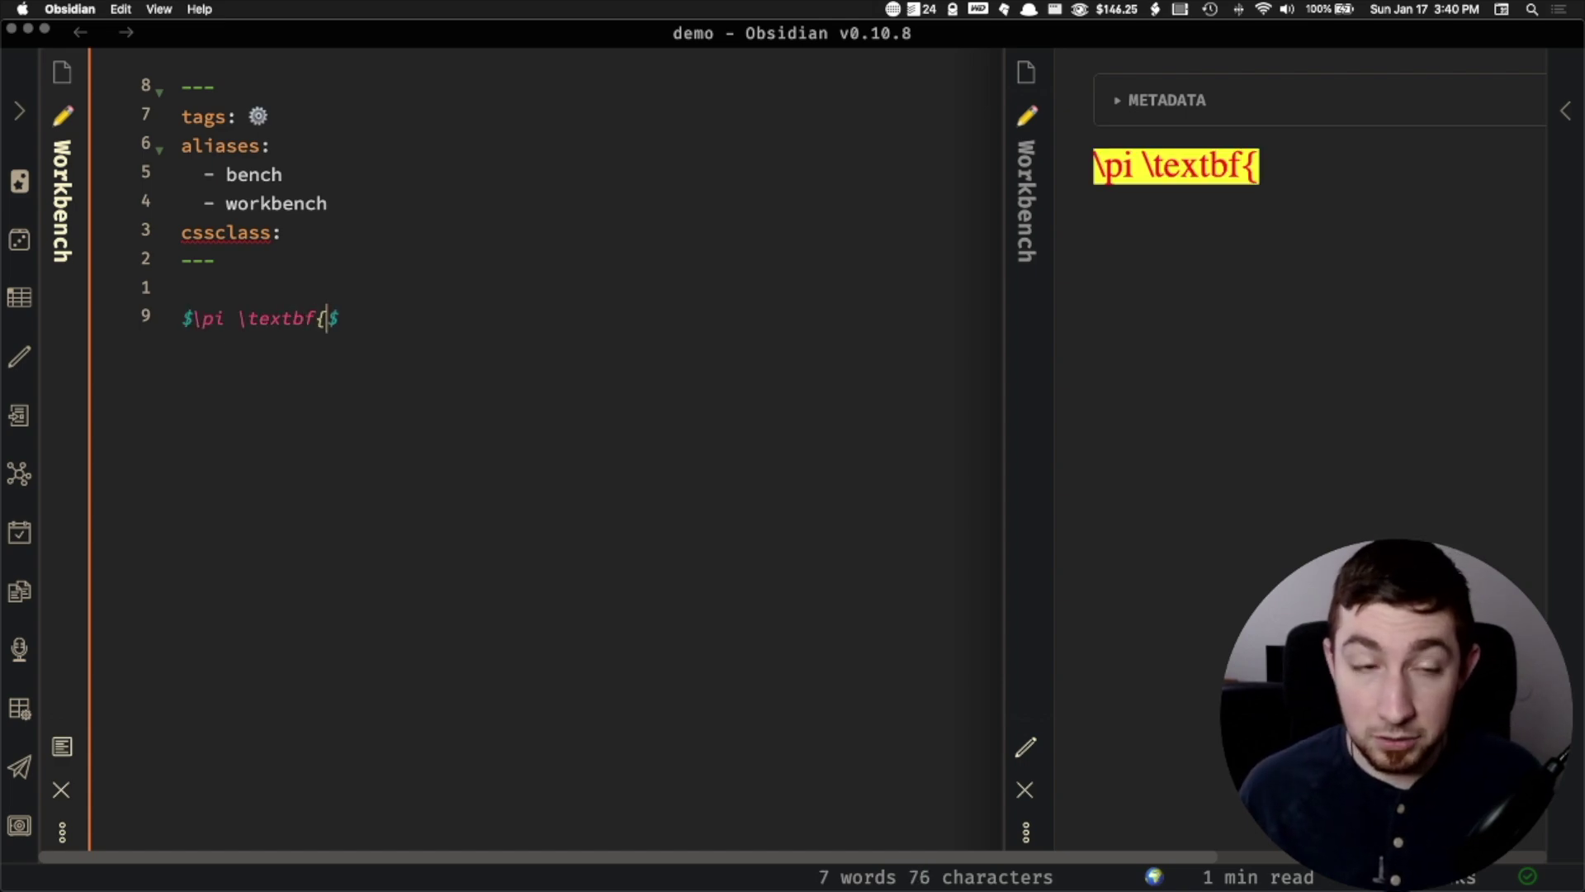
type("input}")
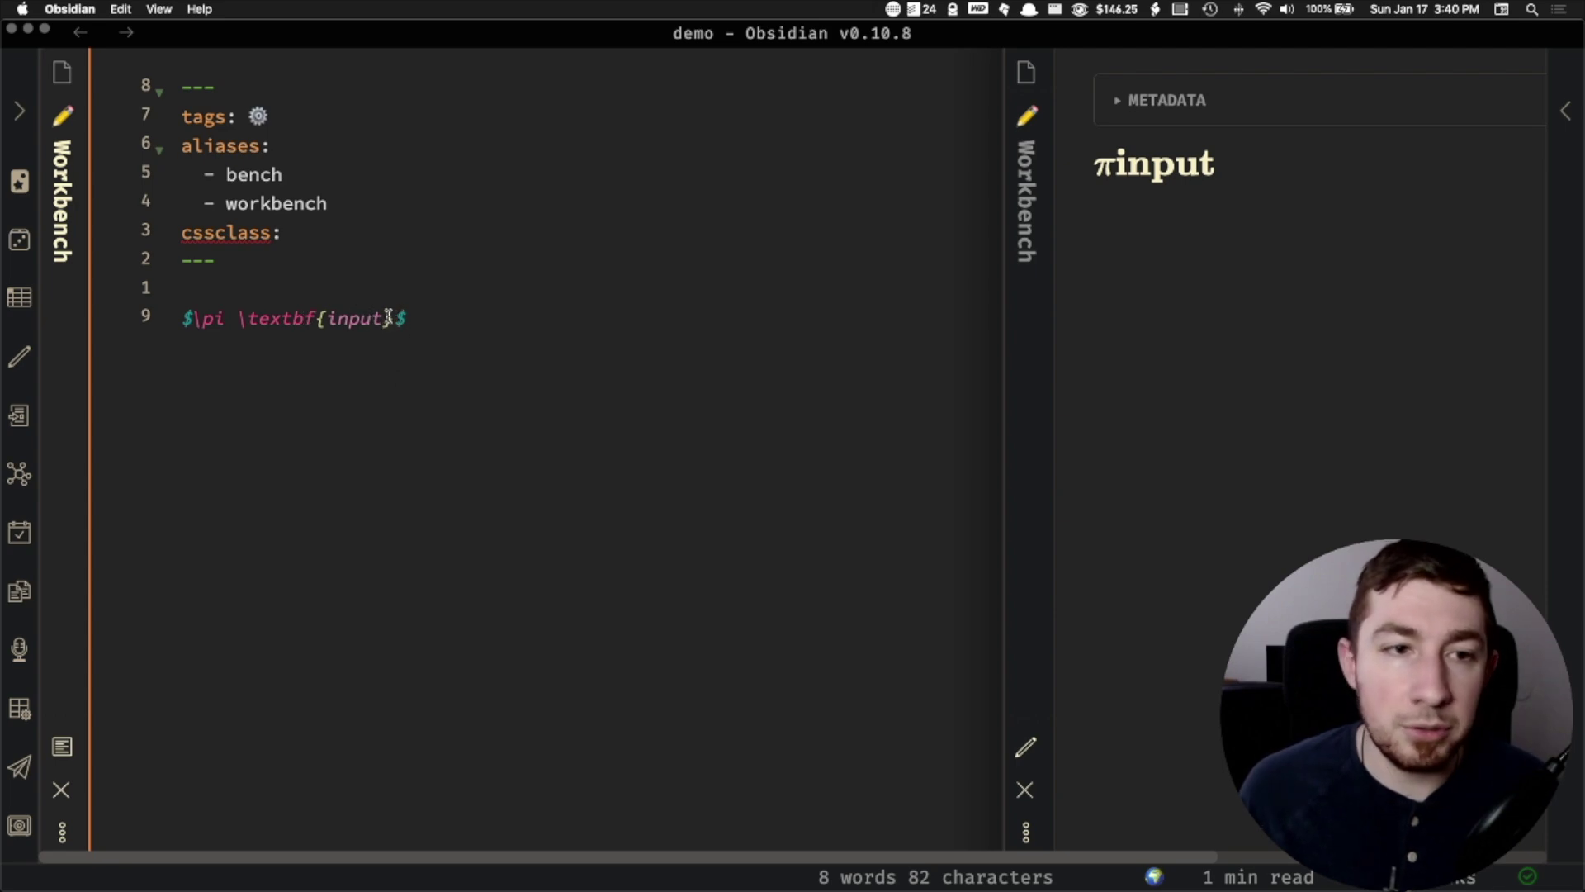
left_click_drag(395, 318, 316, 319)
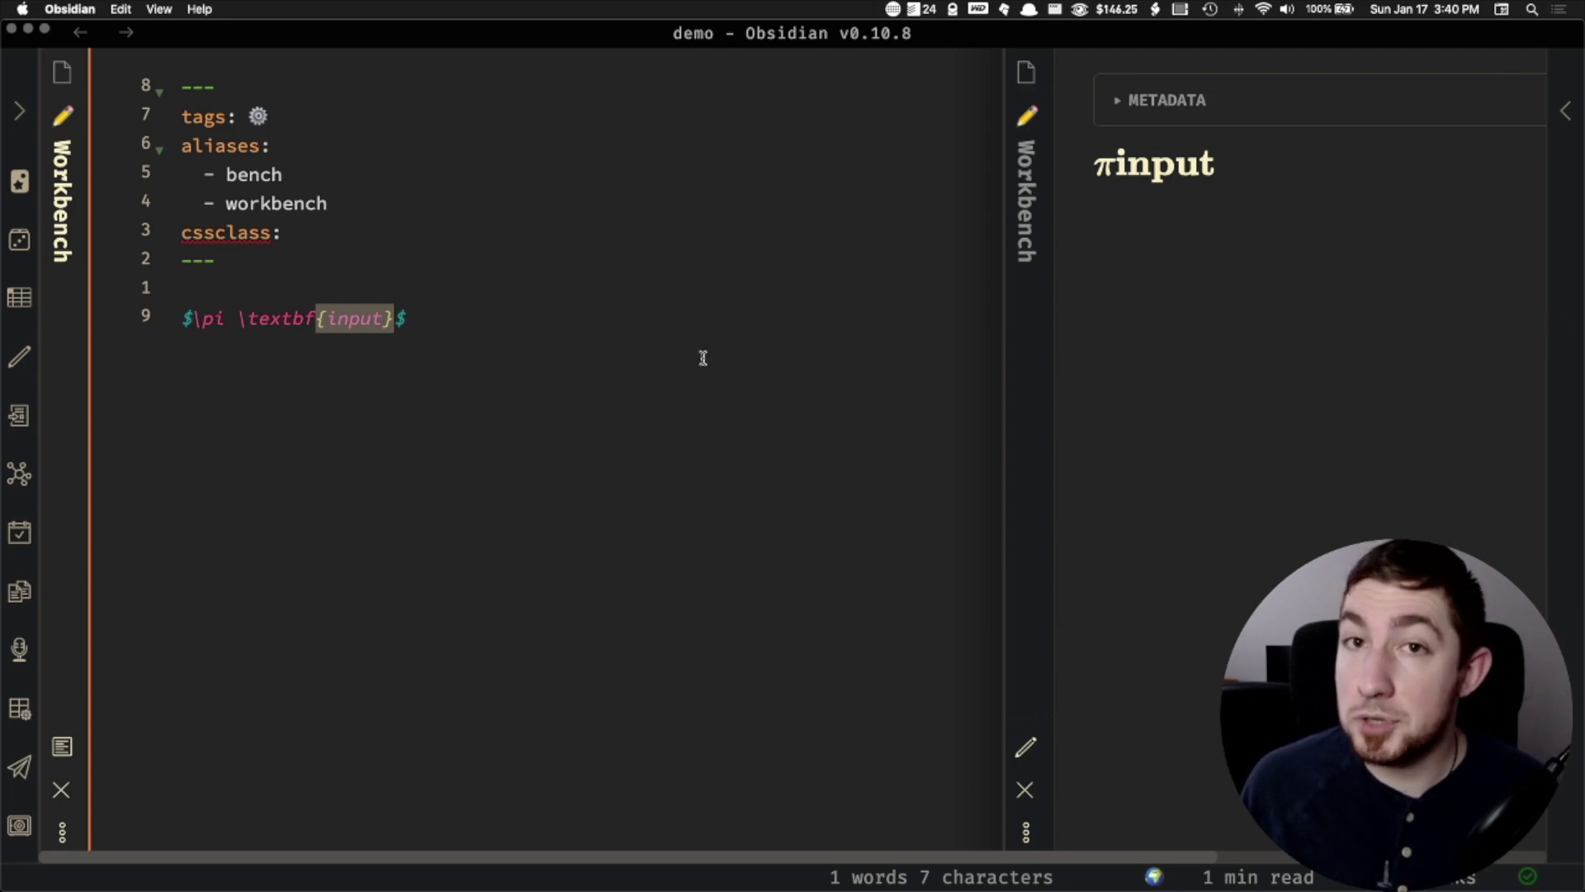
left_click(545, 336)
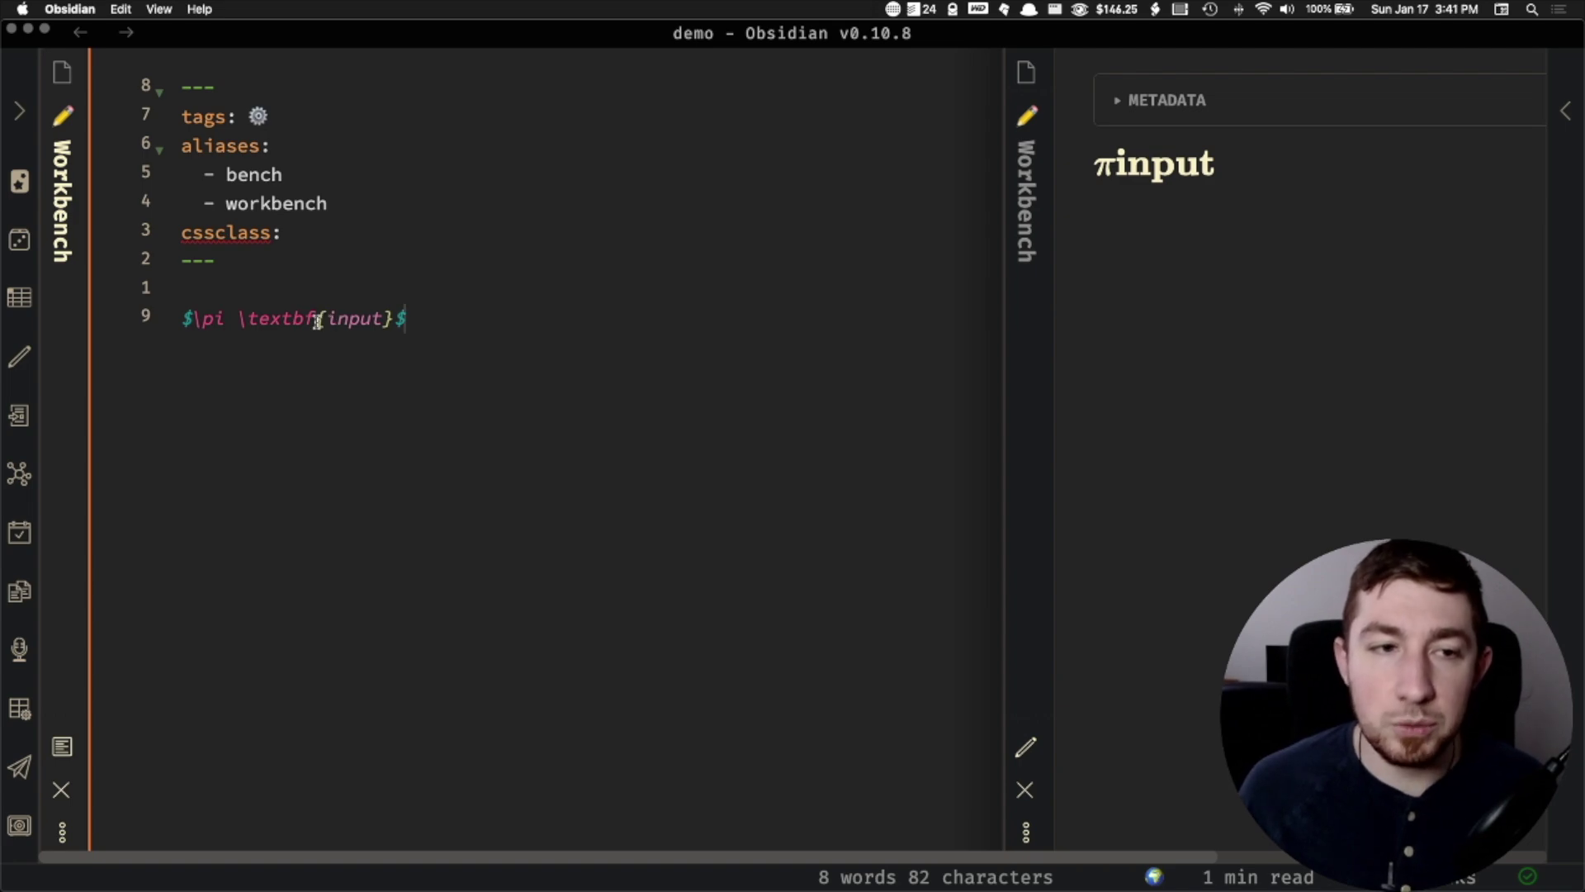
left_click(395, 320)
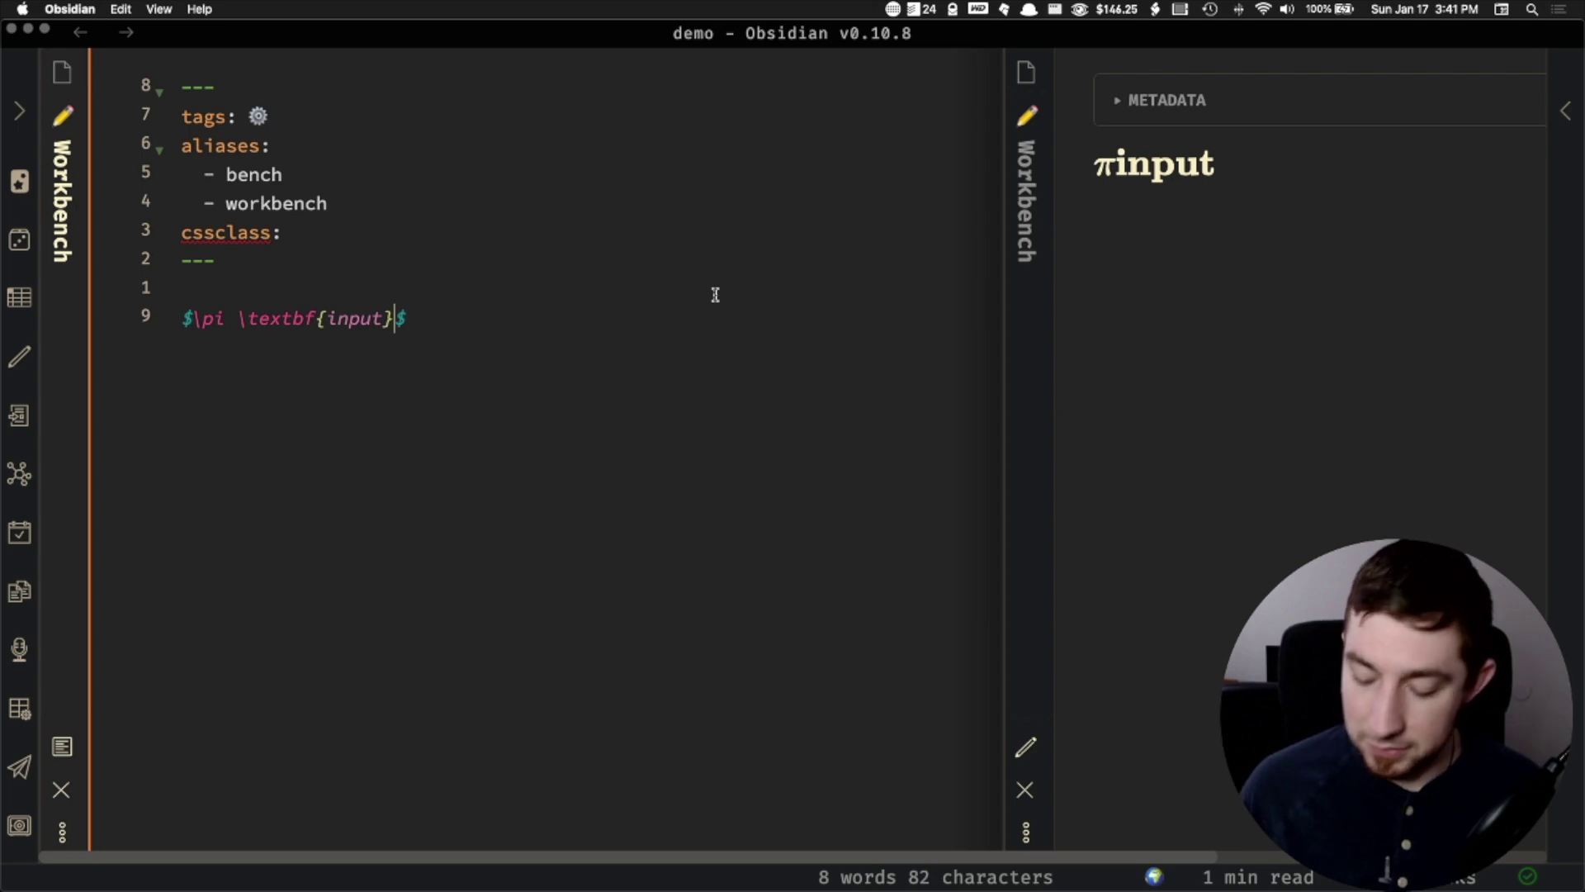
- Add the inline formula $\sqrt{4}$ below the \pi formula, leaving a blank line between them
key("Right")
key("Return")
key("Return")
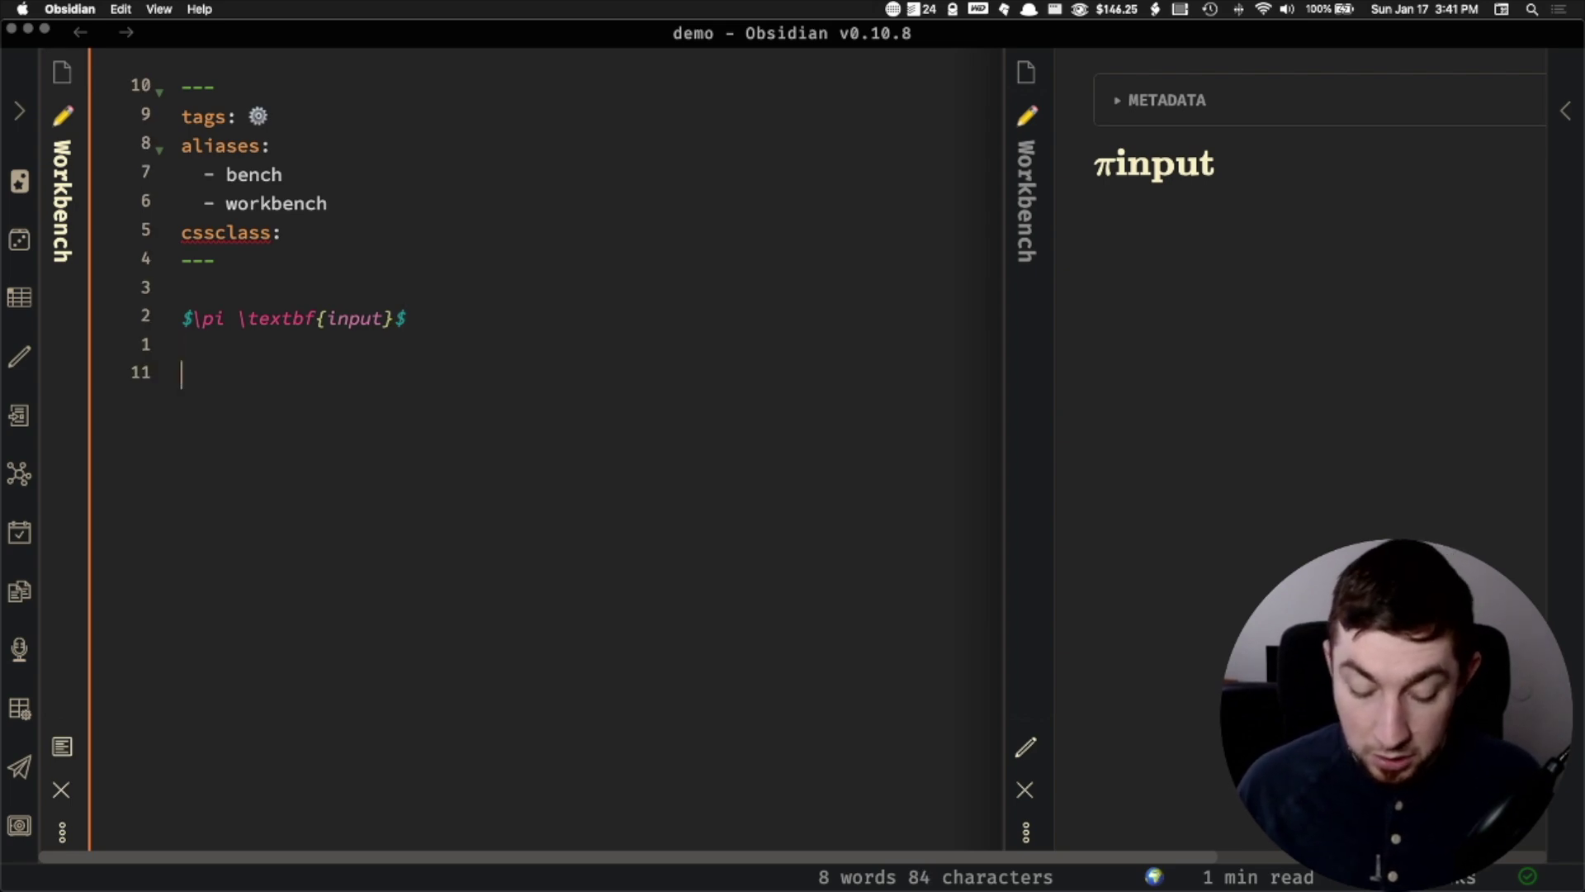
type("$$\\sqrt")
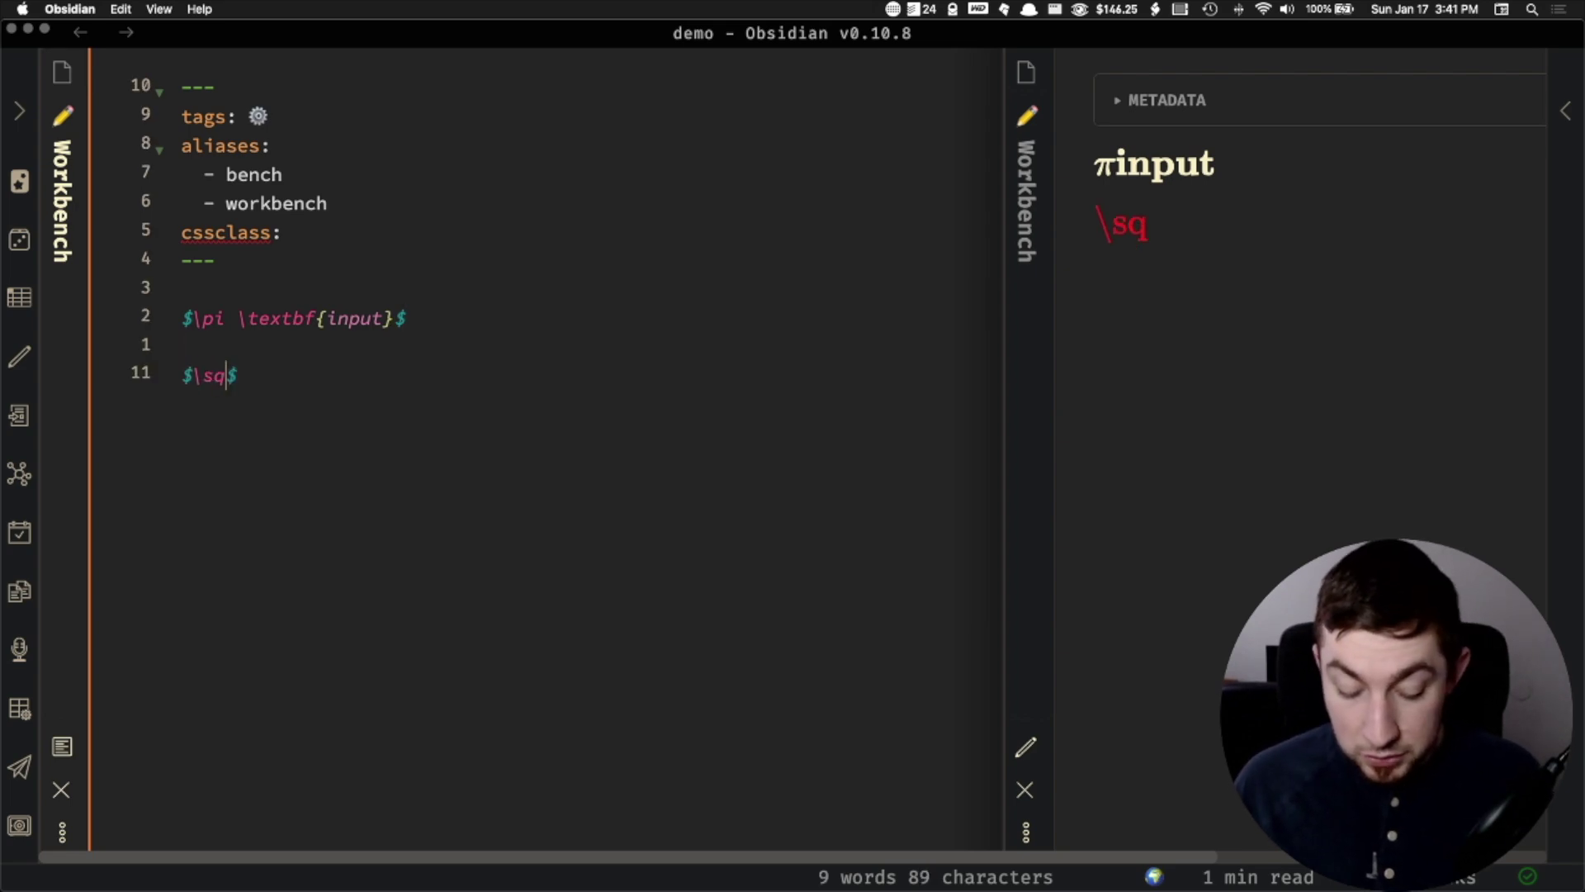
type("(9")
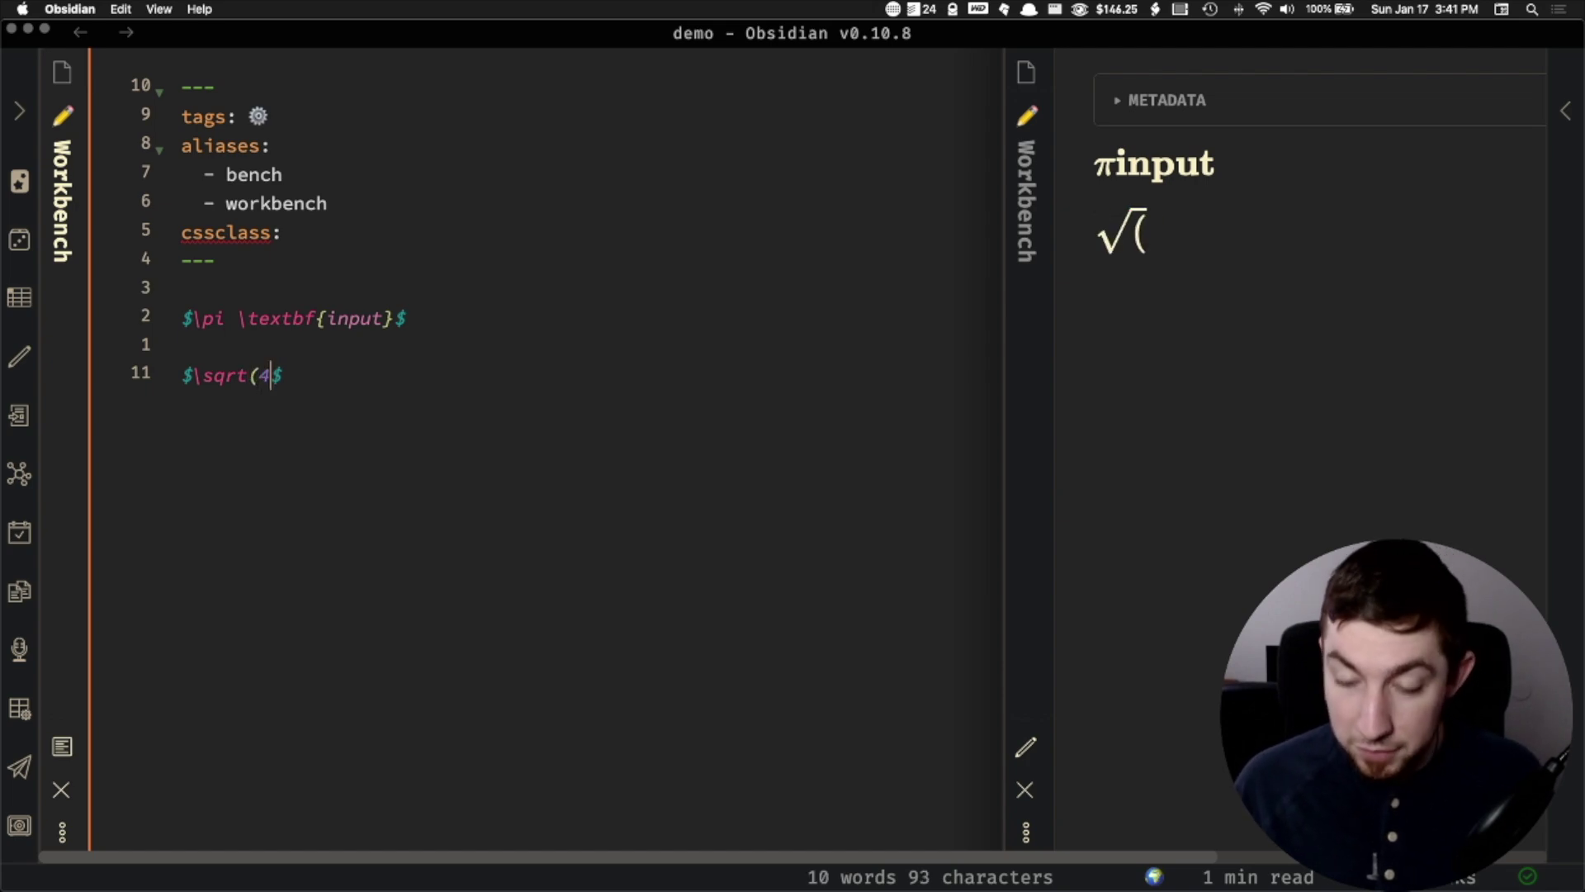
key("BackSpace")
key("BackSpace")
type("{")
key("BackSpace")
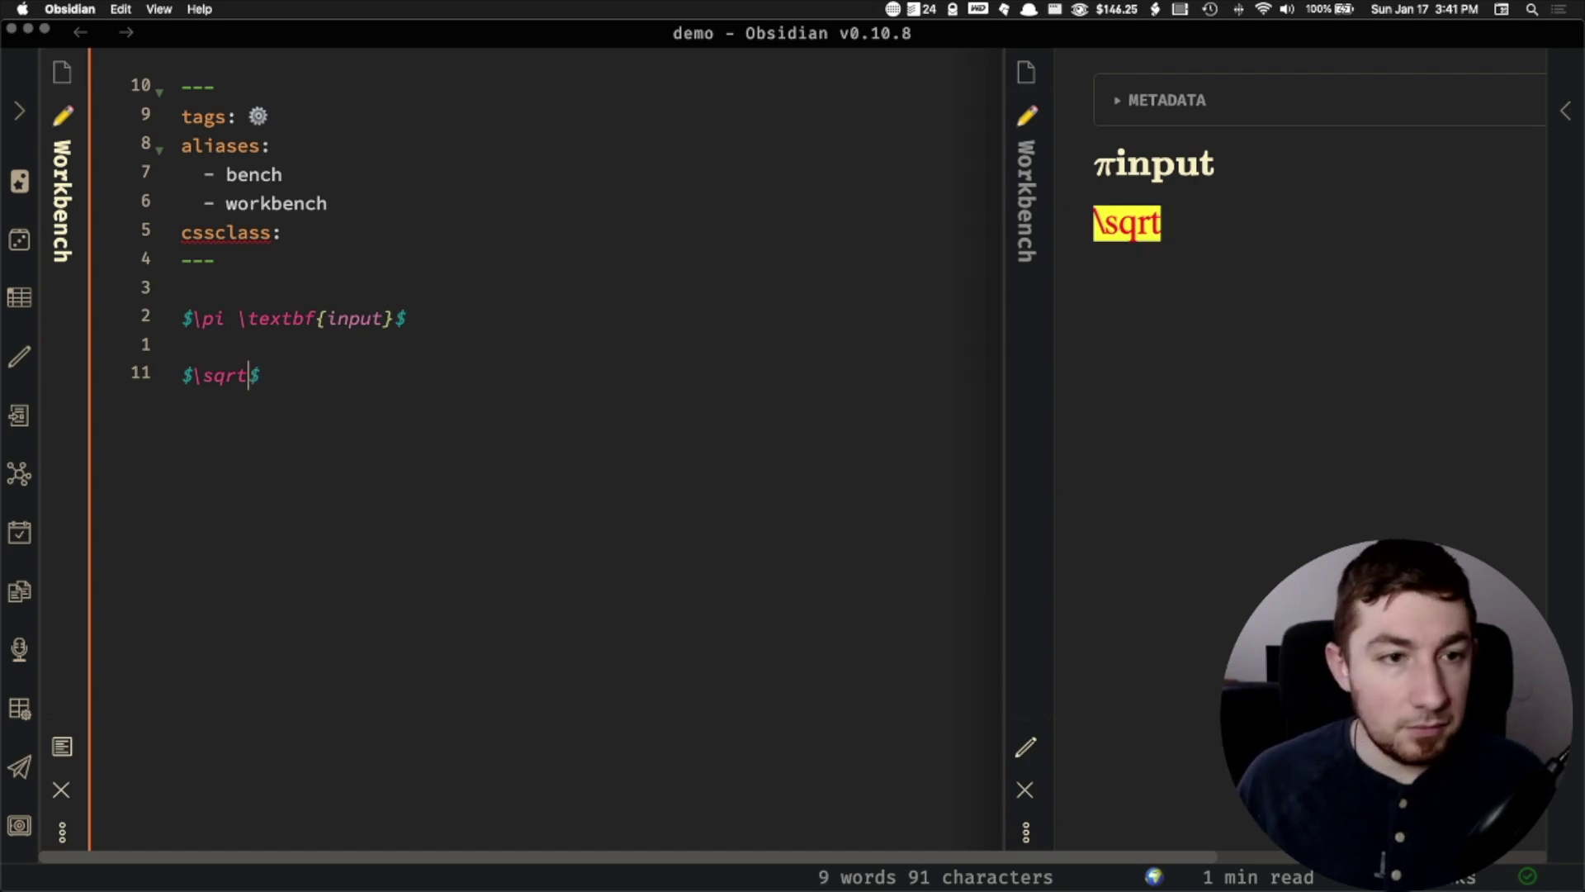
type("{4}")
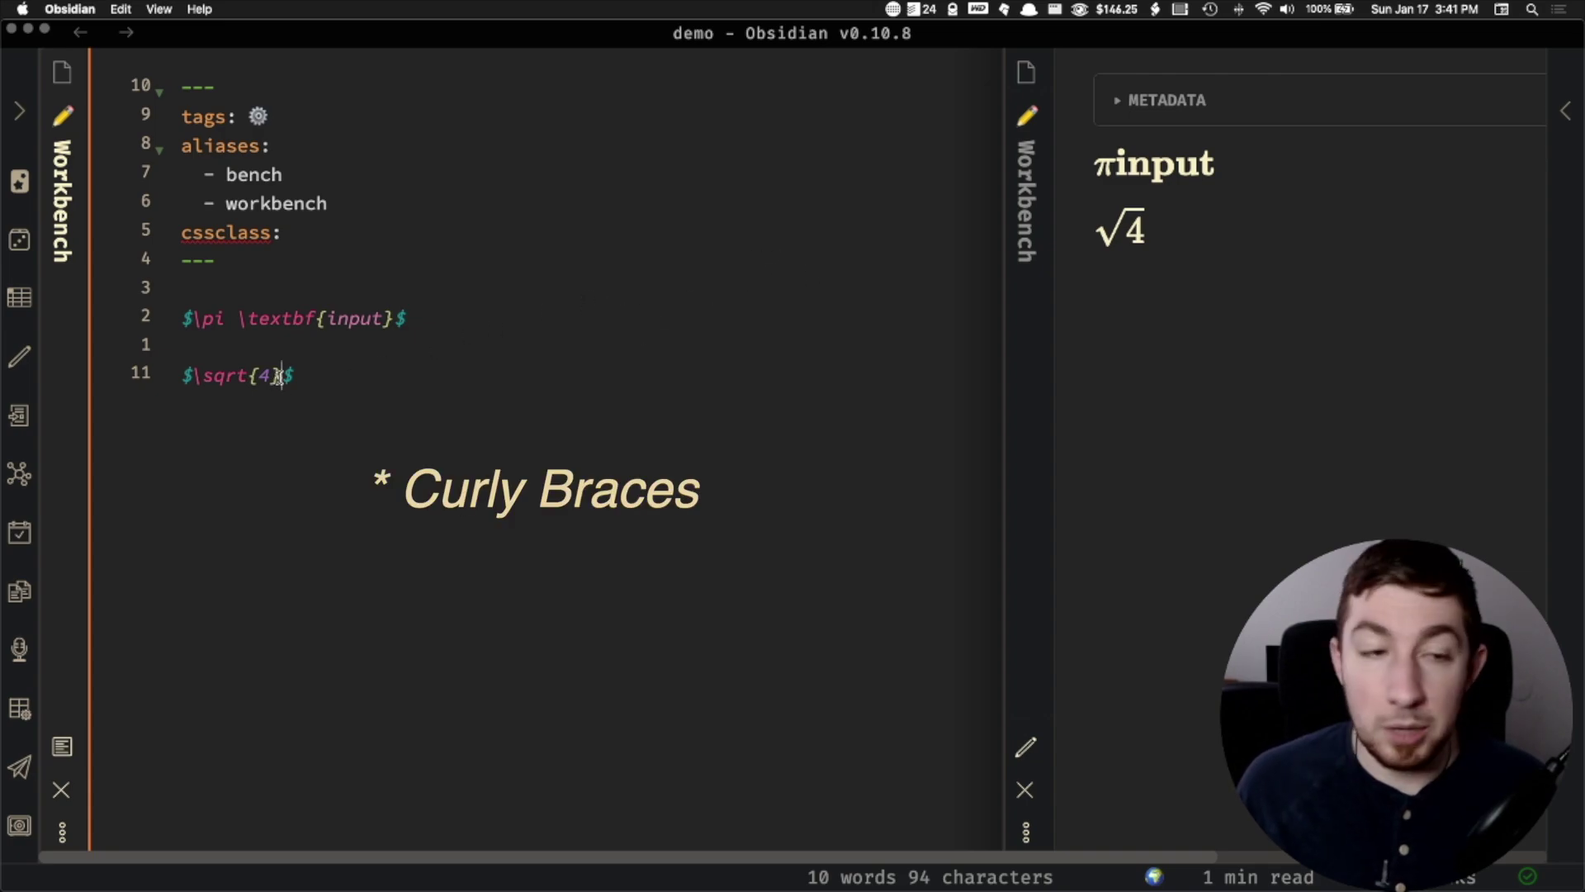
- Remove the curly braces around the 4 in the square root and append a space and 4444, giving $\sqrt4 4444$
key("BackSpace")
key("Left")
key("BackSpace")
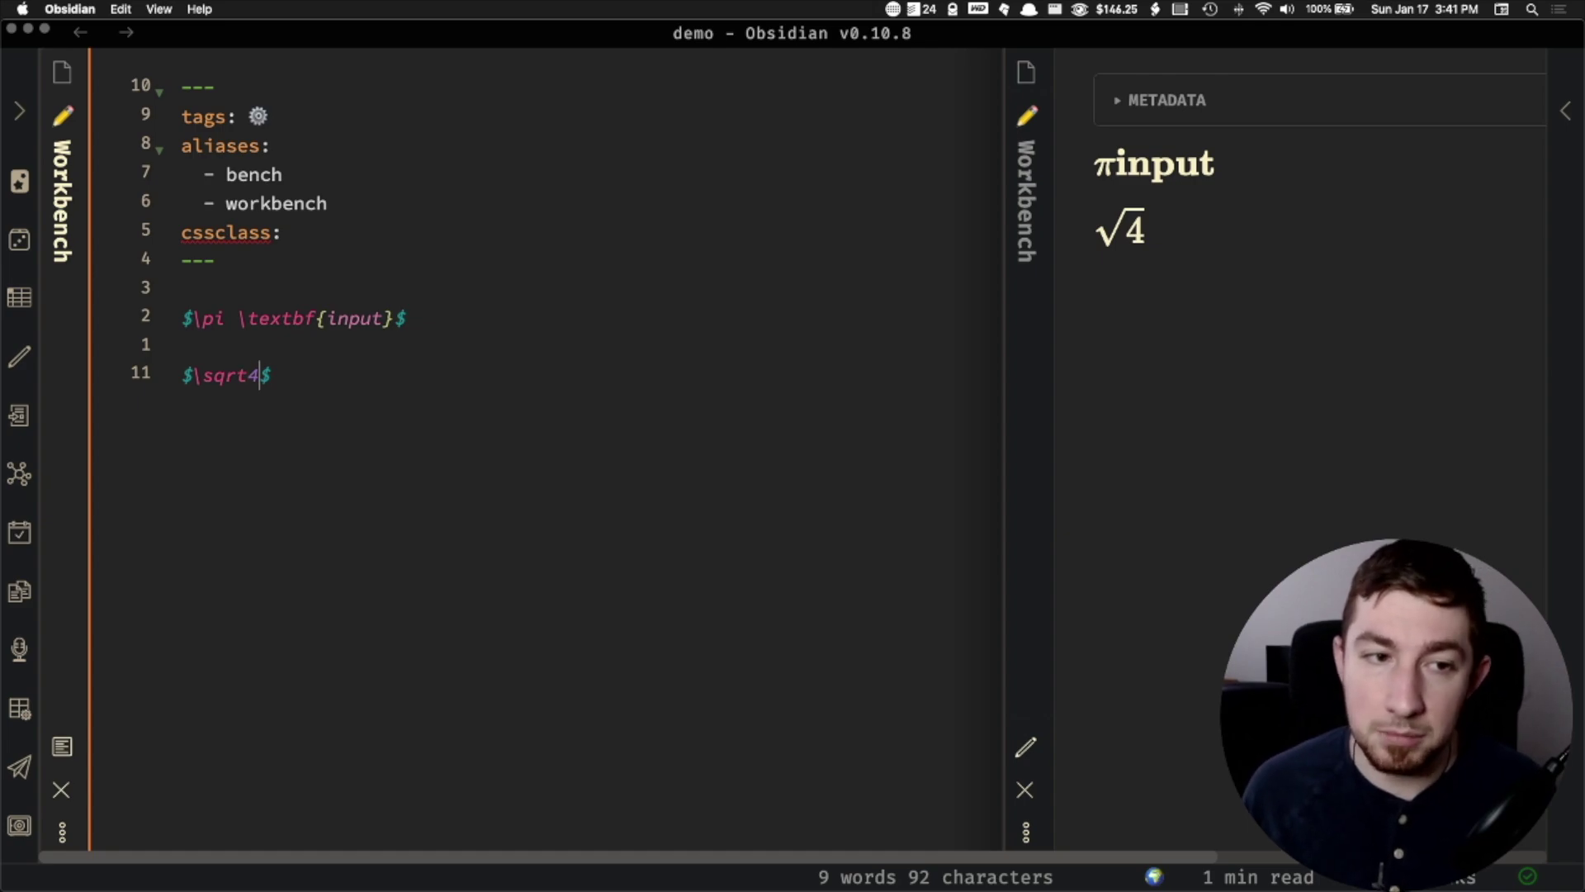
type("4")
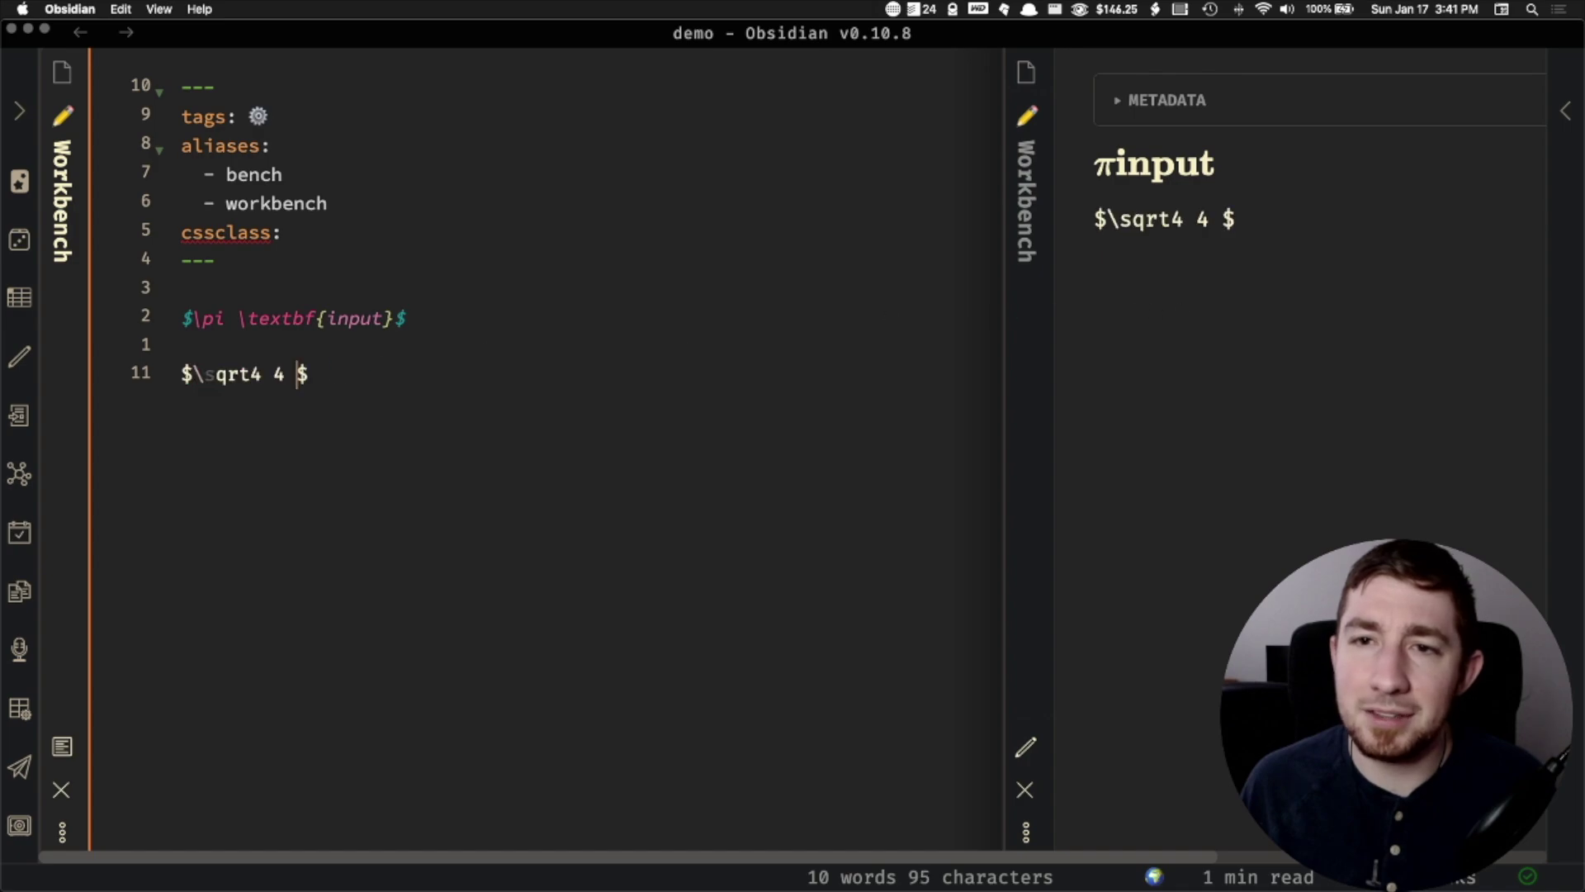
key("BackSpace")
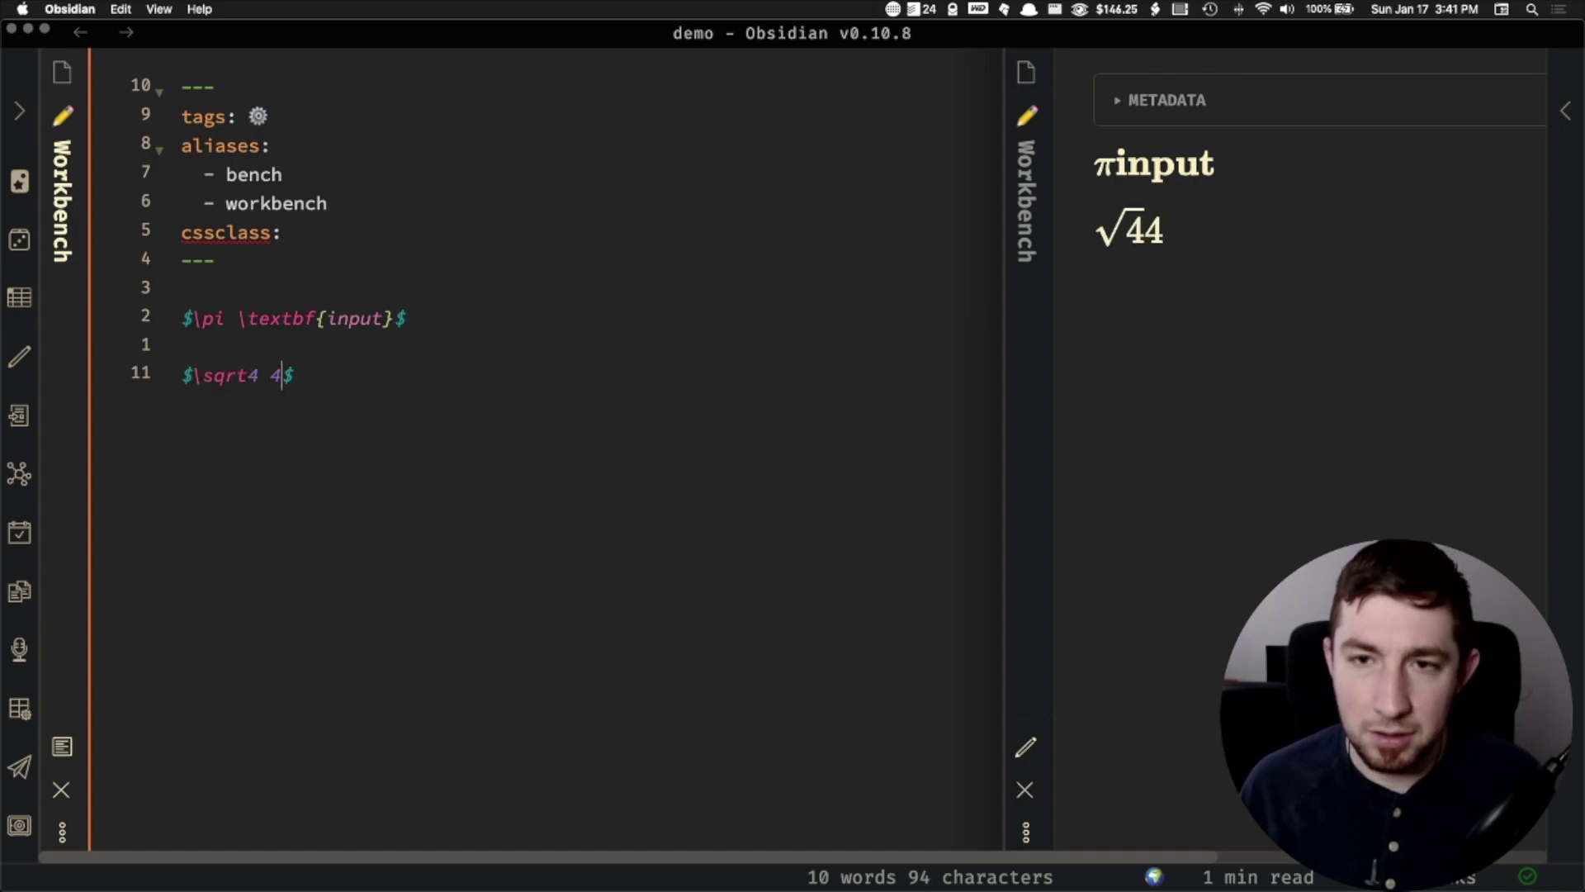
type("444")
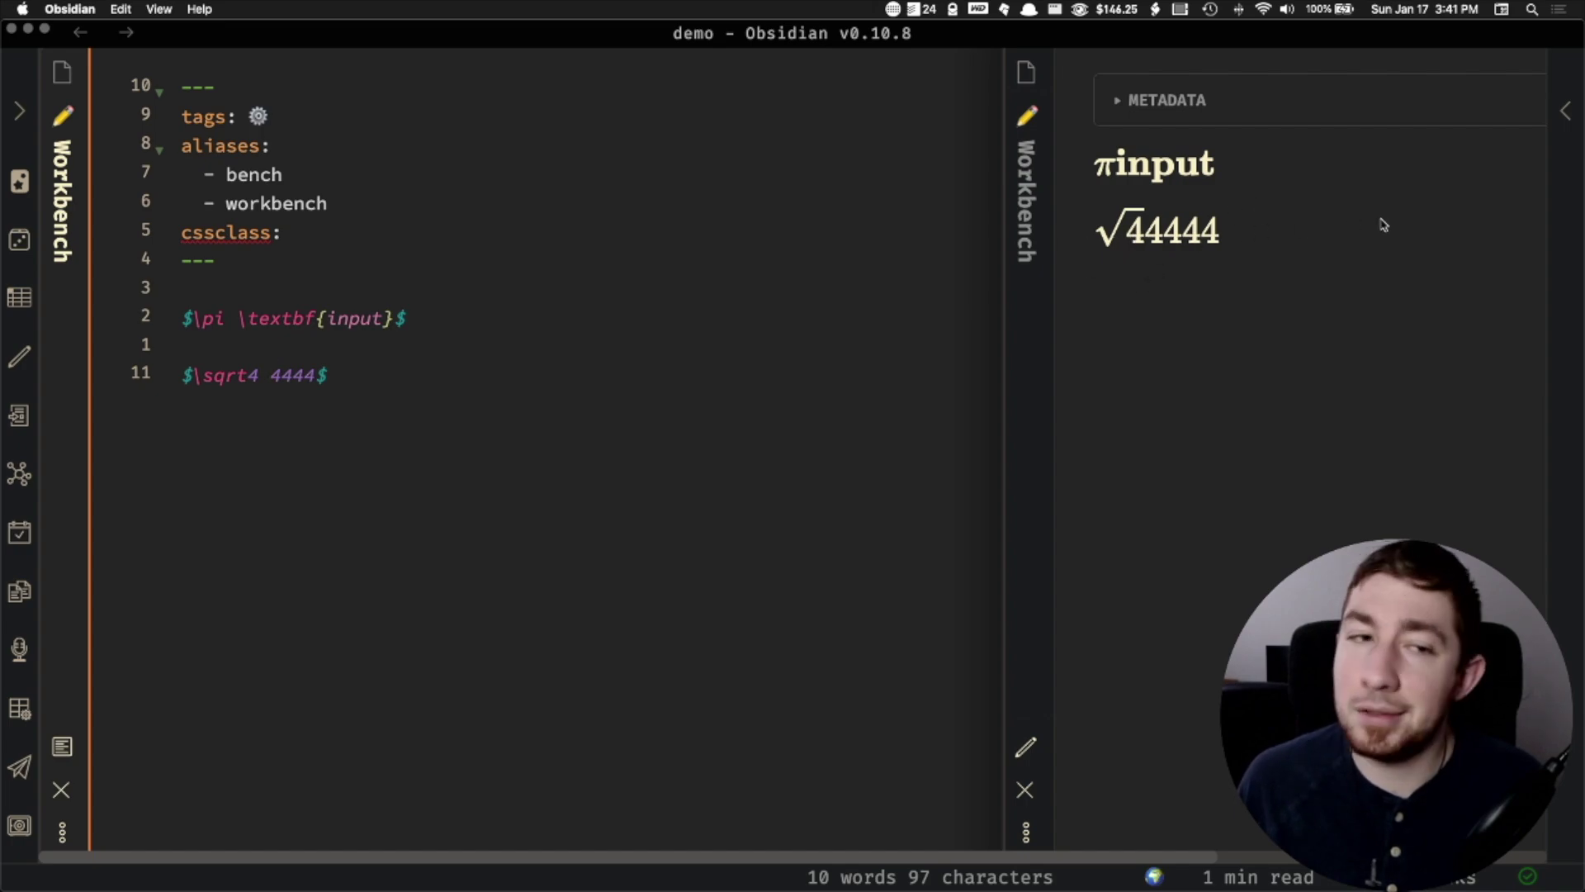
key("BackSpace")
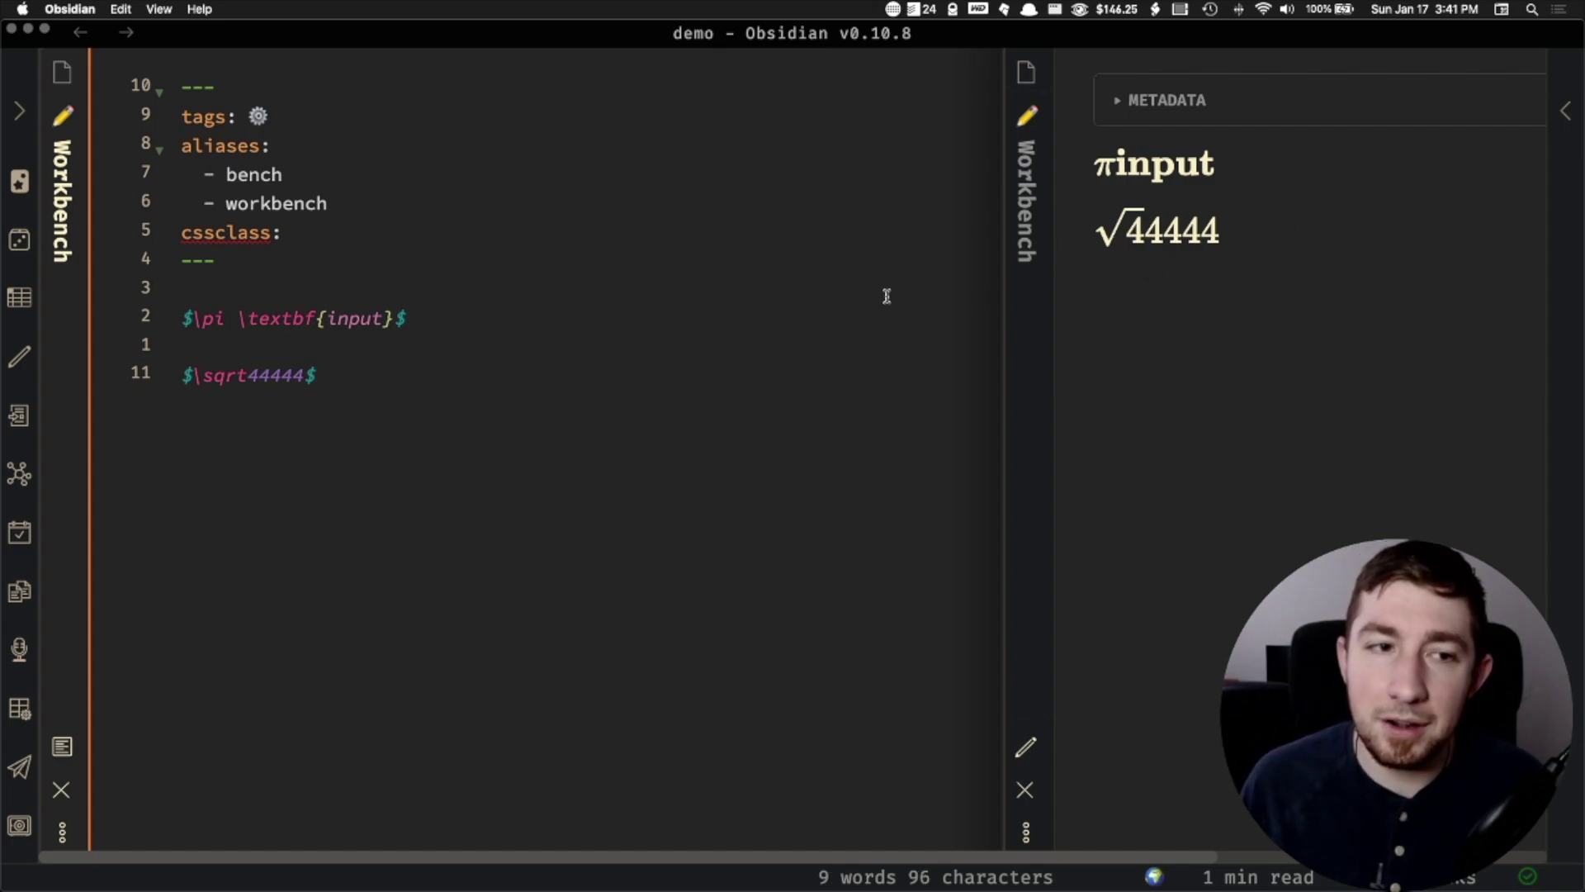
- Enclose the first 4 in curly braces so the formula reads $\sqrt{4} 4444$
left_click(257, 374)
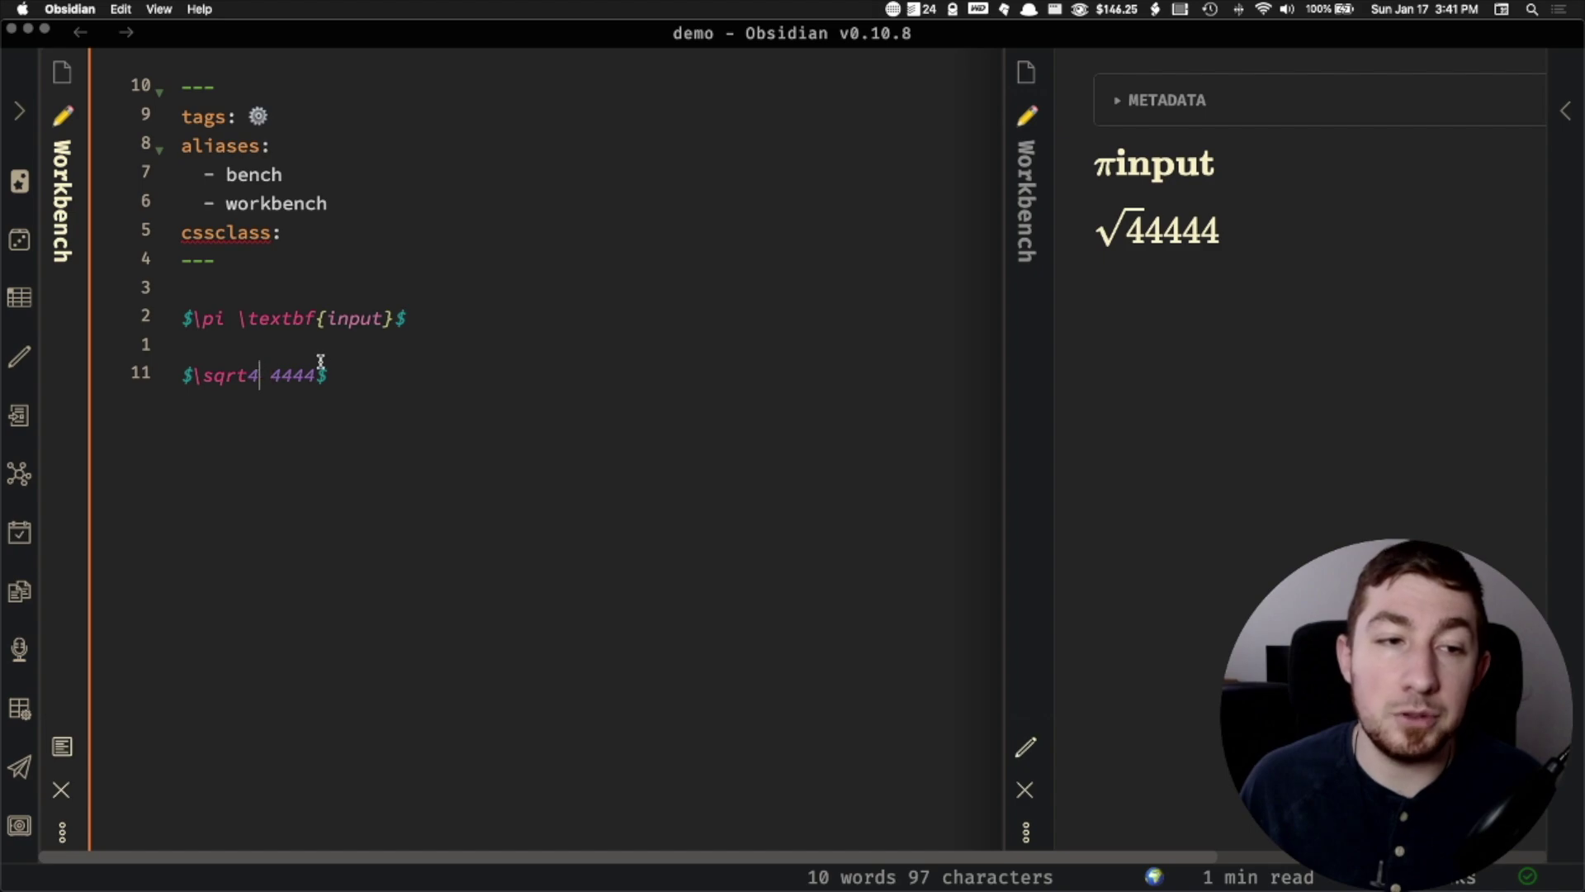
key("BackSpace")
type("{4")
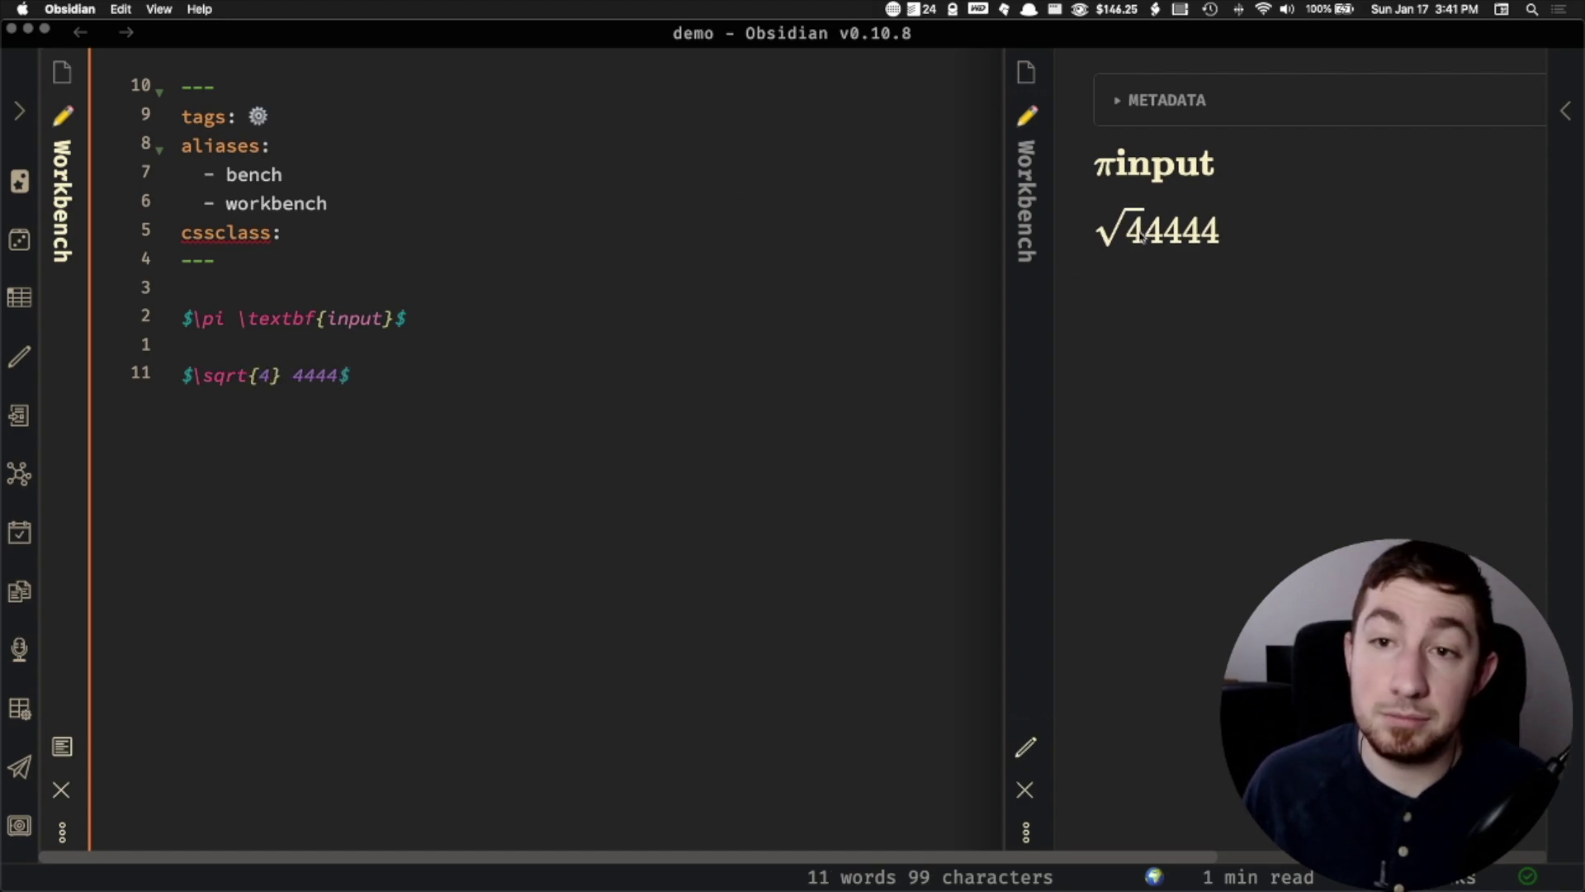
- Try the spacing command \, in place of the space before 4444, and delete \,4444 from the formula
left_click(295, 379)
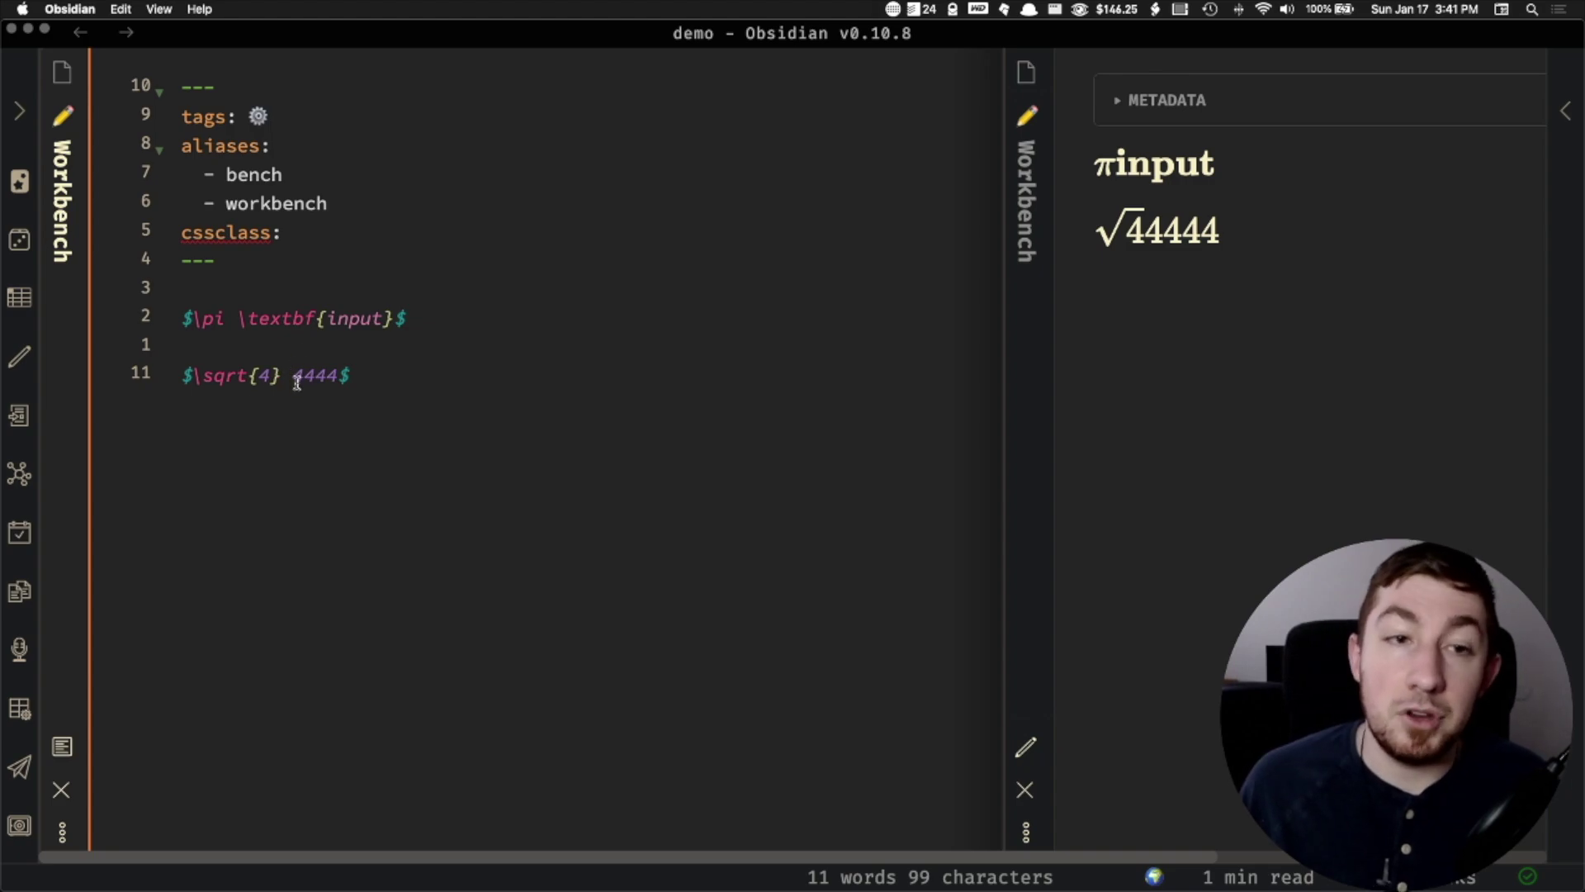
key("BackSpace")
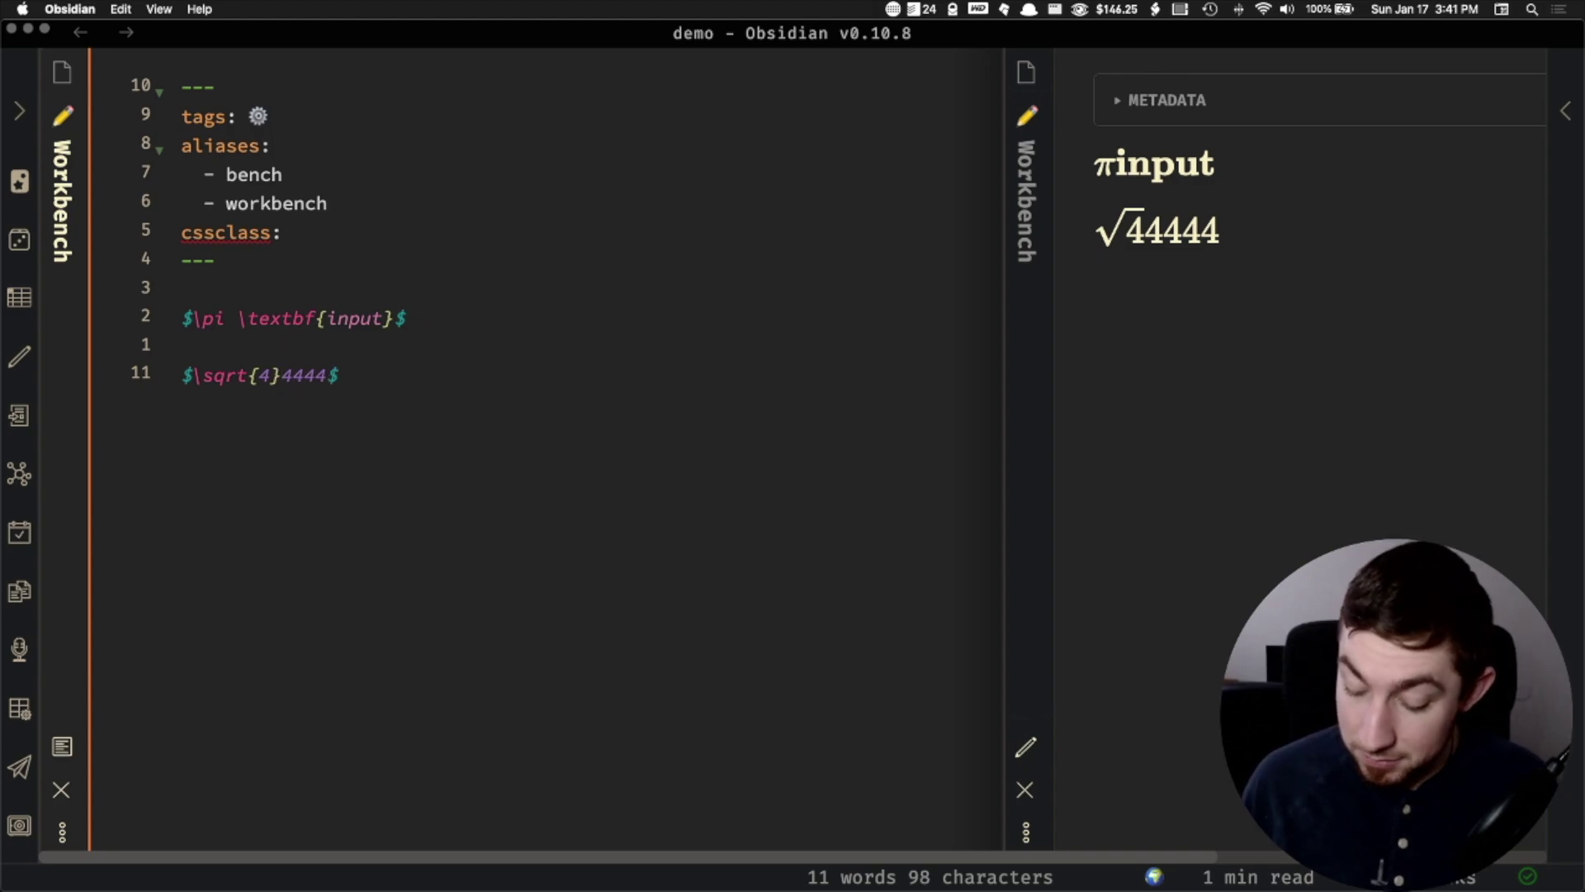
type("\\,")
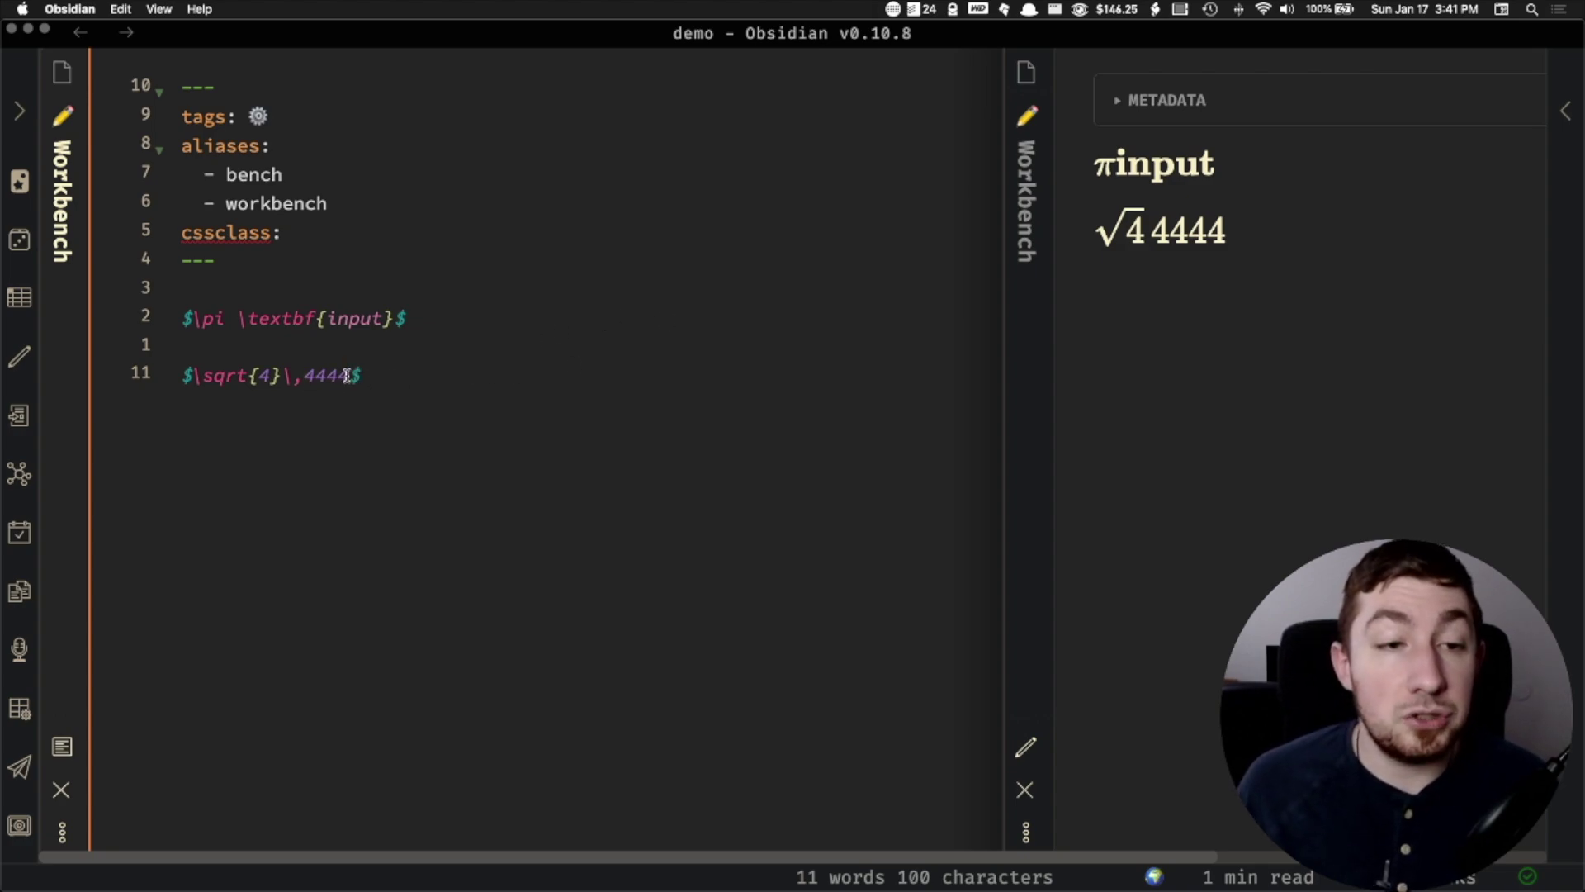
left_click_drag(347, 376, 283, 375)
key("BackSpace")
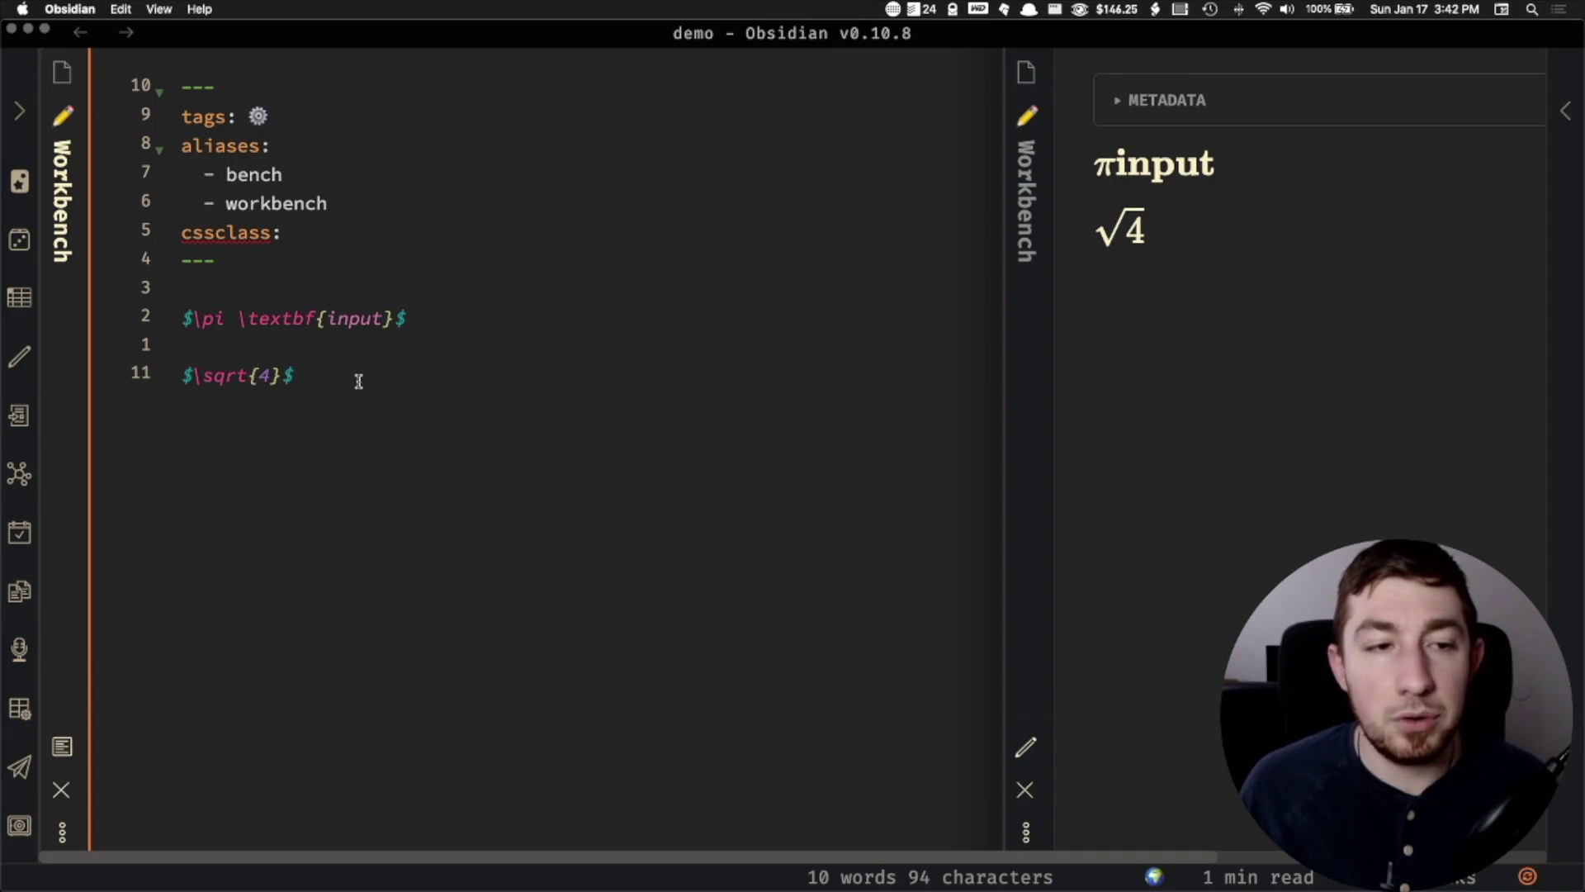
- Insert the optional argument [n] before {4} in the square root so the formula reads $\sqrt[n]{4}$
key("Left")
key("Left")
key("Left")
type("[]")
key("Left")
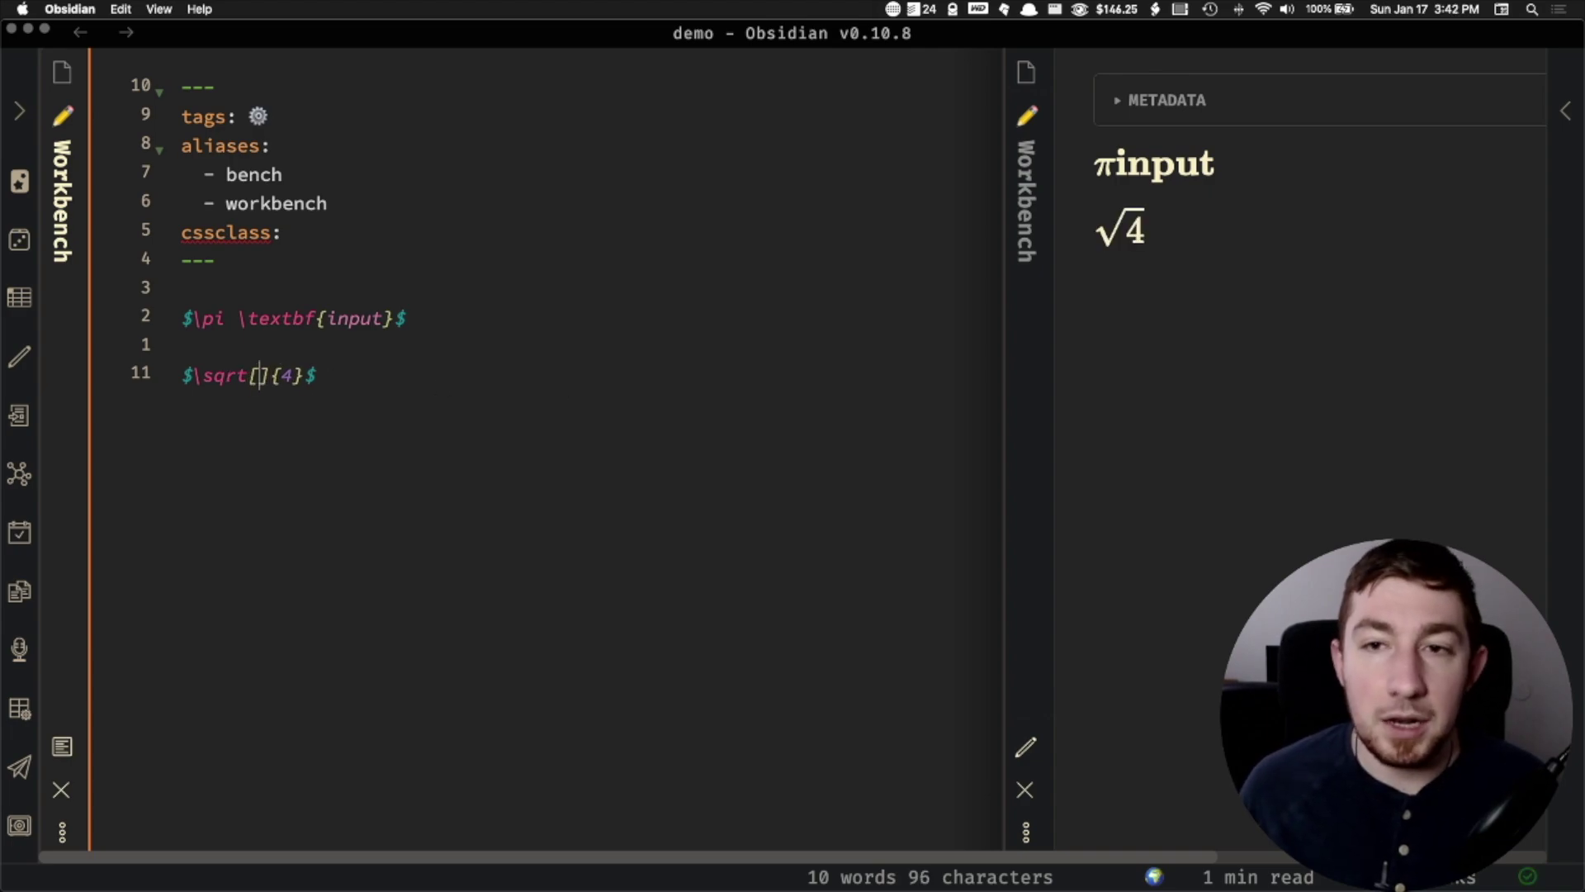
type("n")
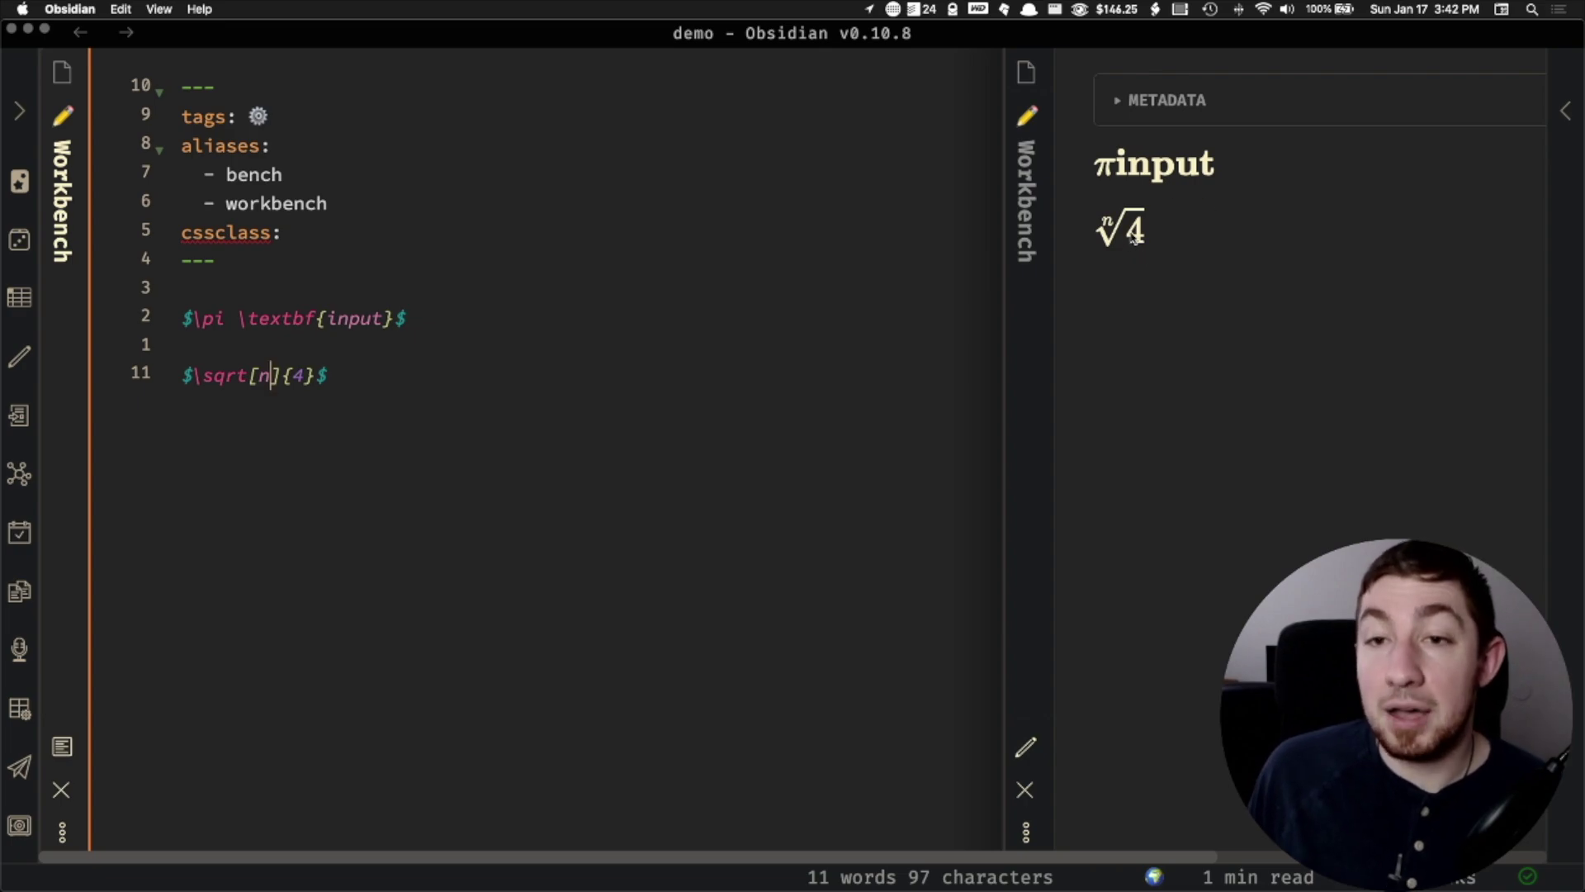
- Highlight the square-bracket and curly-brace arguments of the \sqrt command
left_click(256, 376)
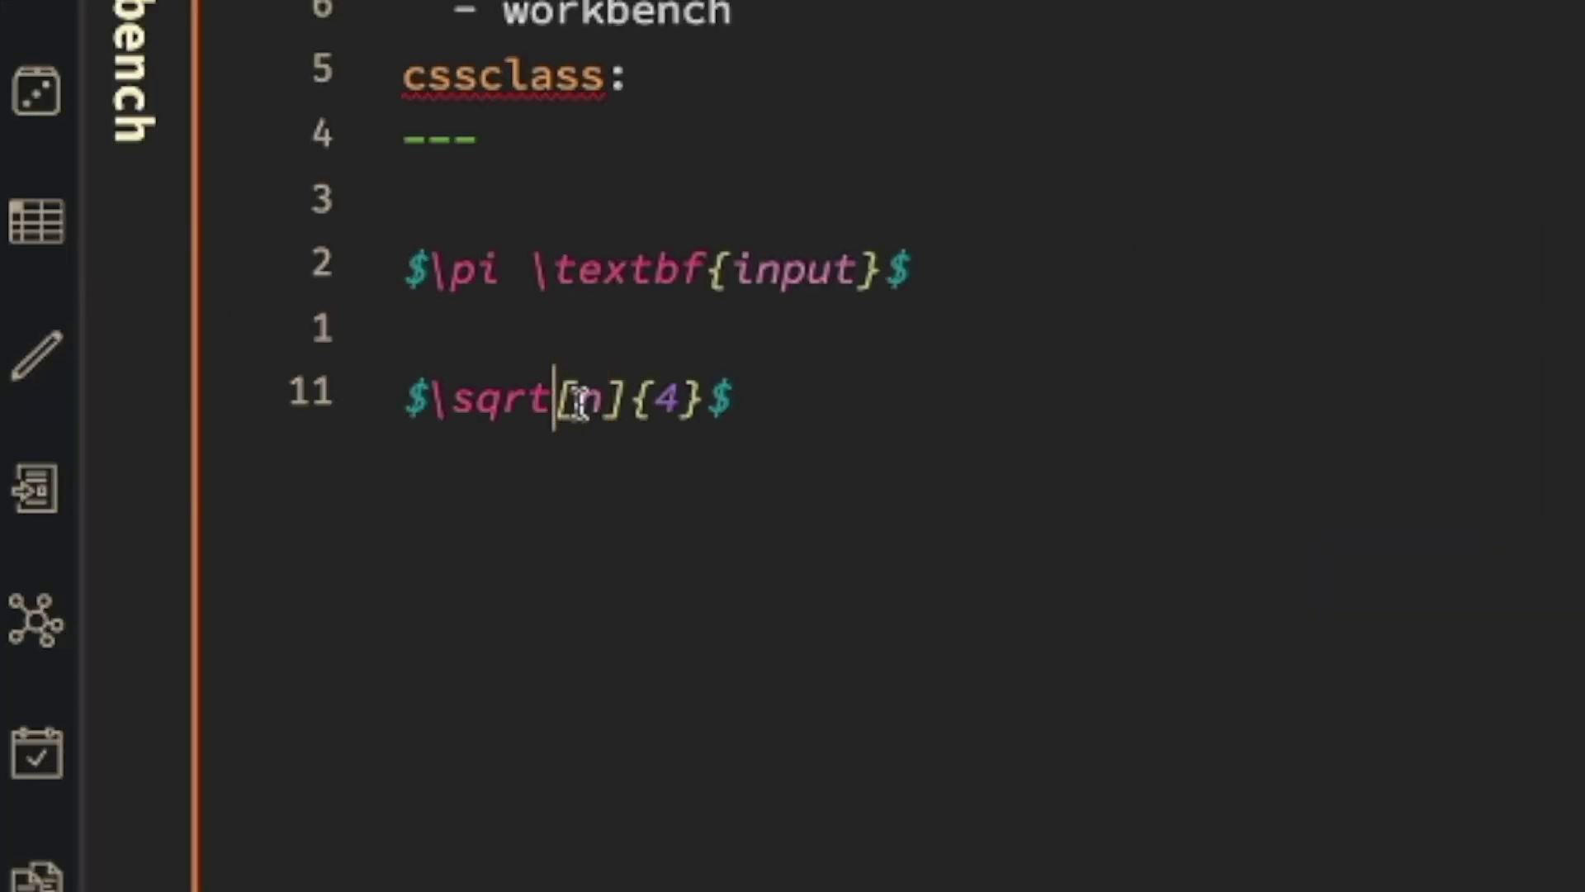
left_click_drag(581, 405, 632, 400)
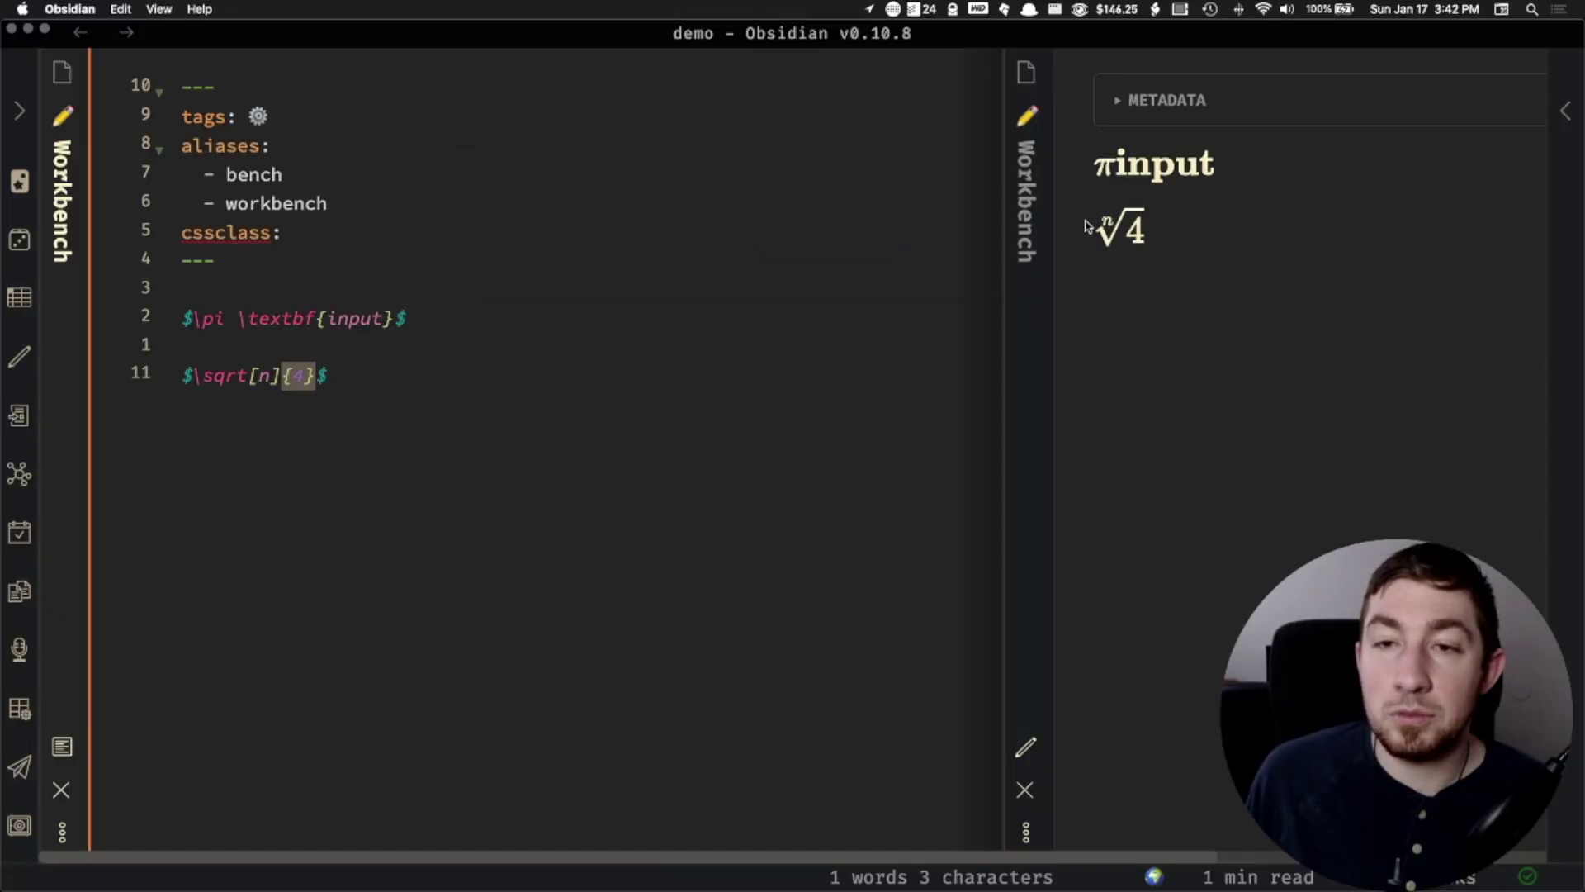
left_click_drag(271, 377, 294, 376)
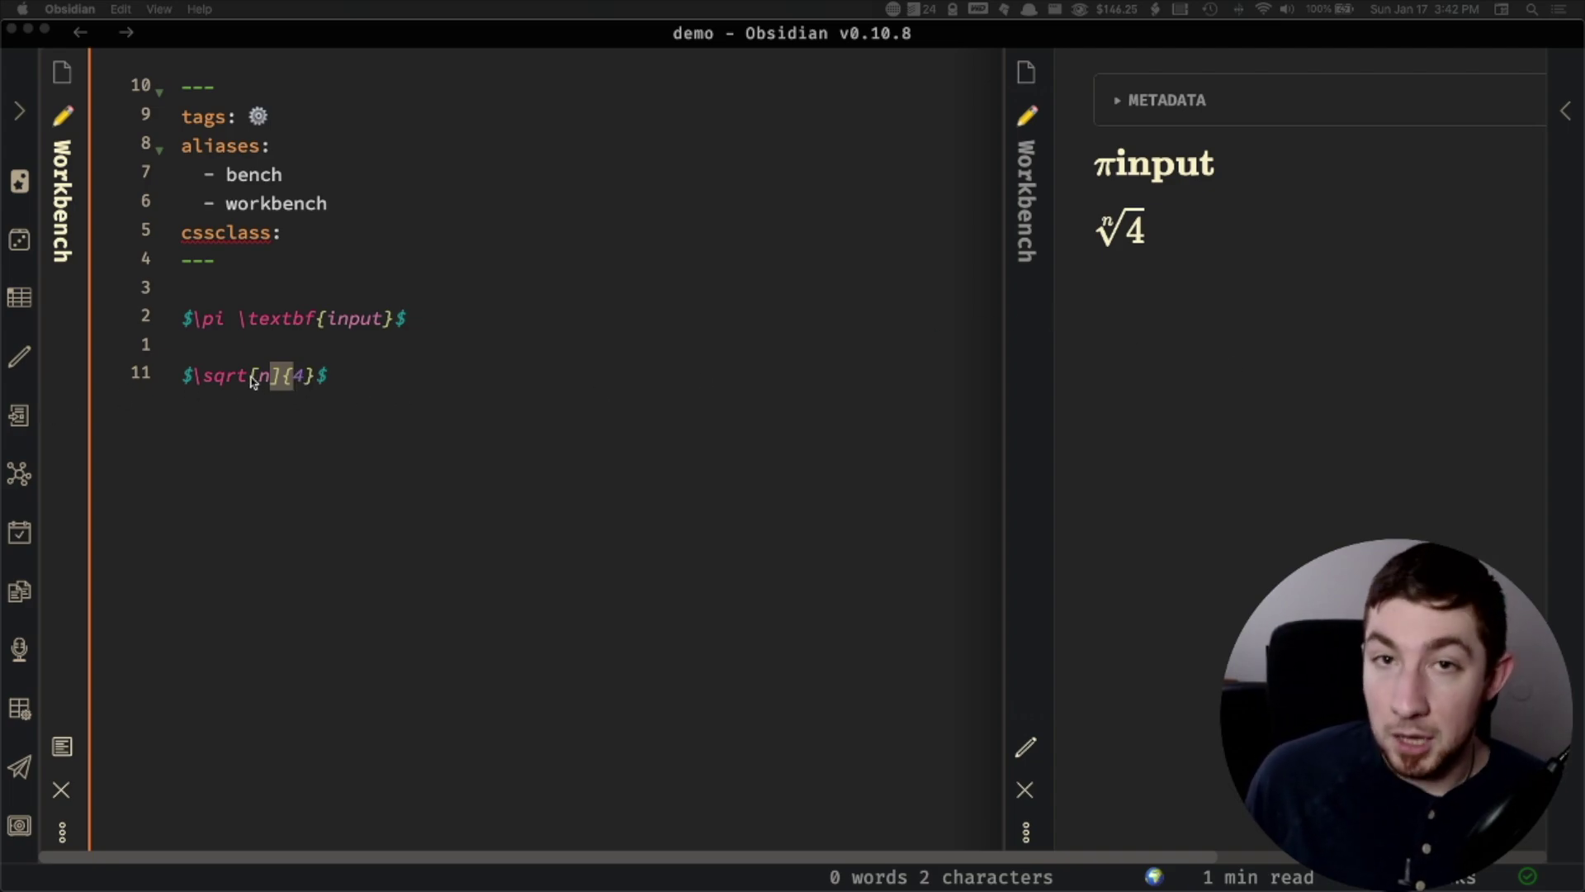
- Replace the \pi and \sqrt formulas with the single inline formula $x^2$
left_click(389, 374)
left_click_drag(413, 373, 160, 328)
key("BackSpace")
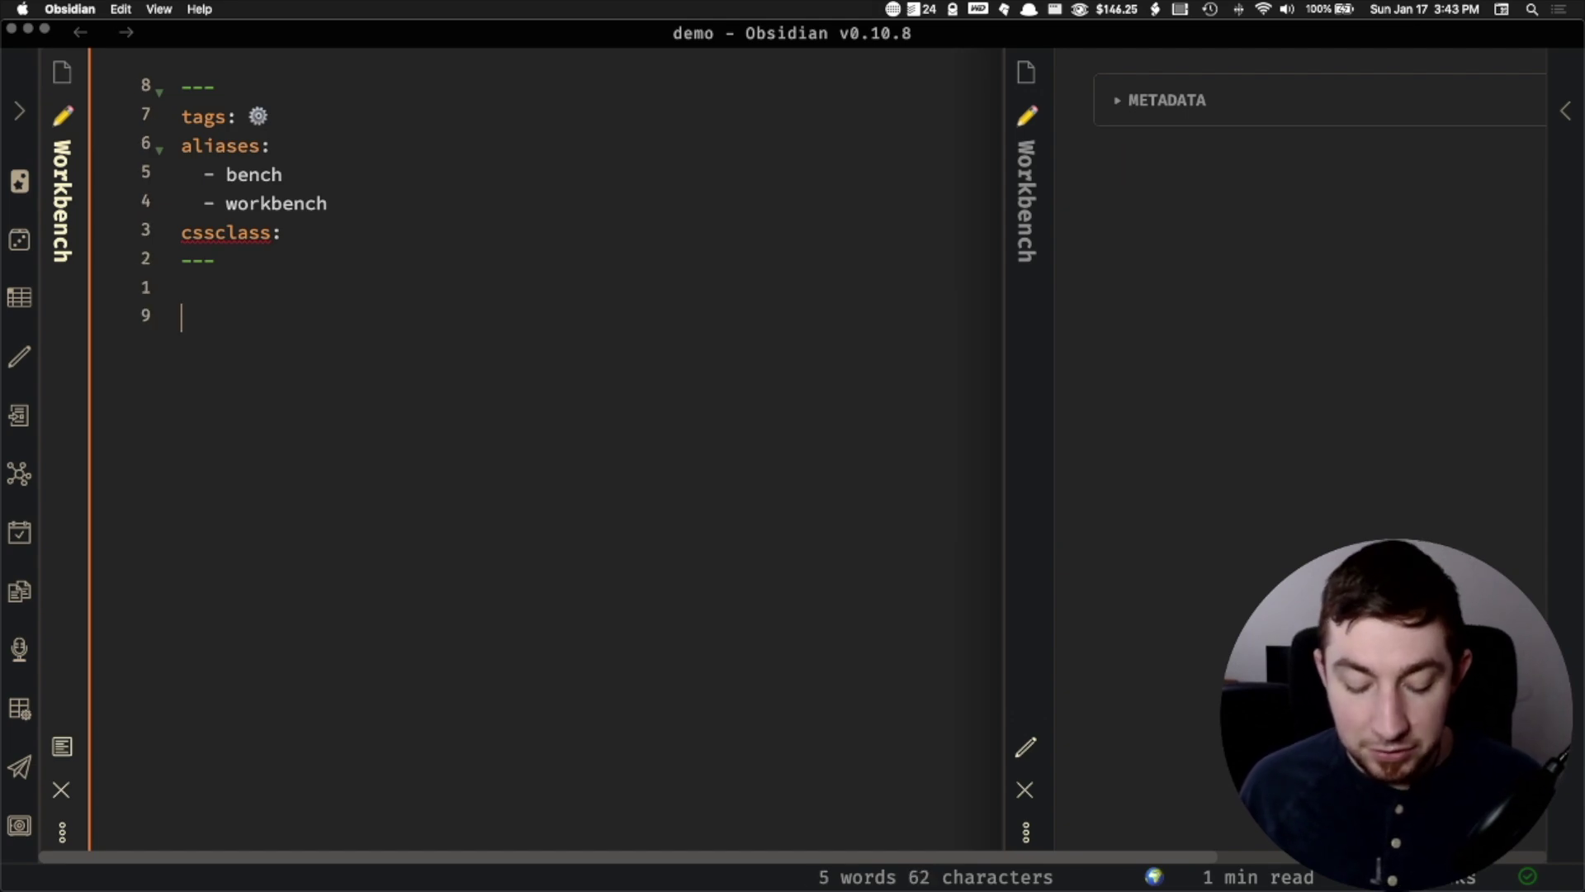
type("$$")
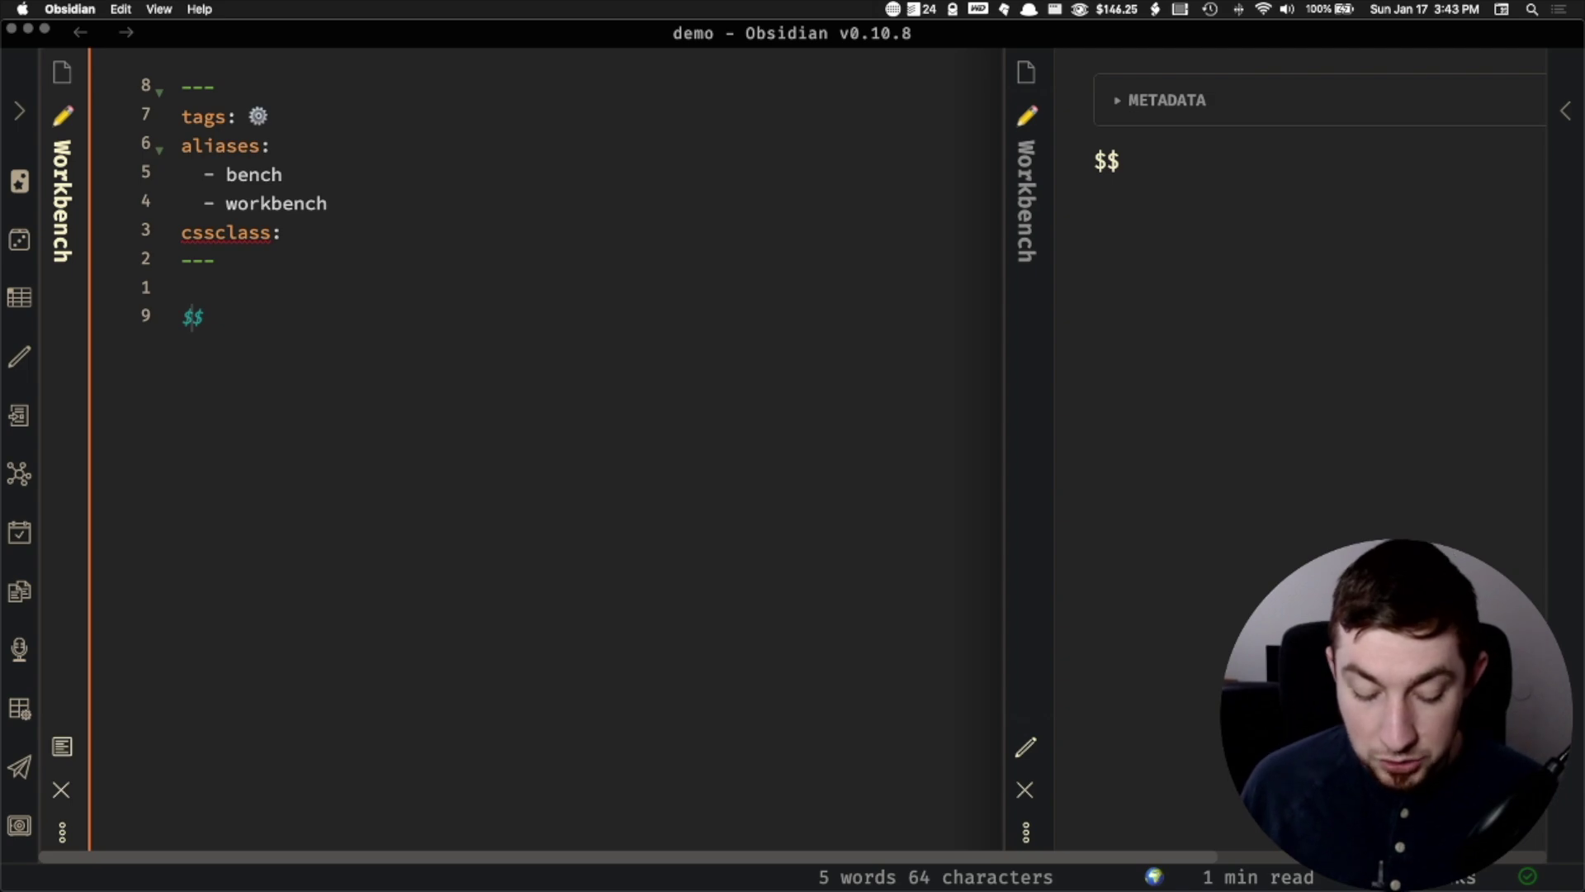
type("x^2")
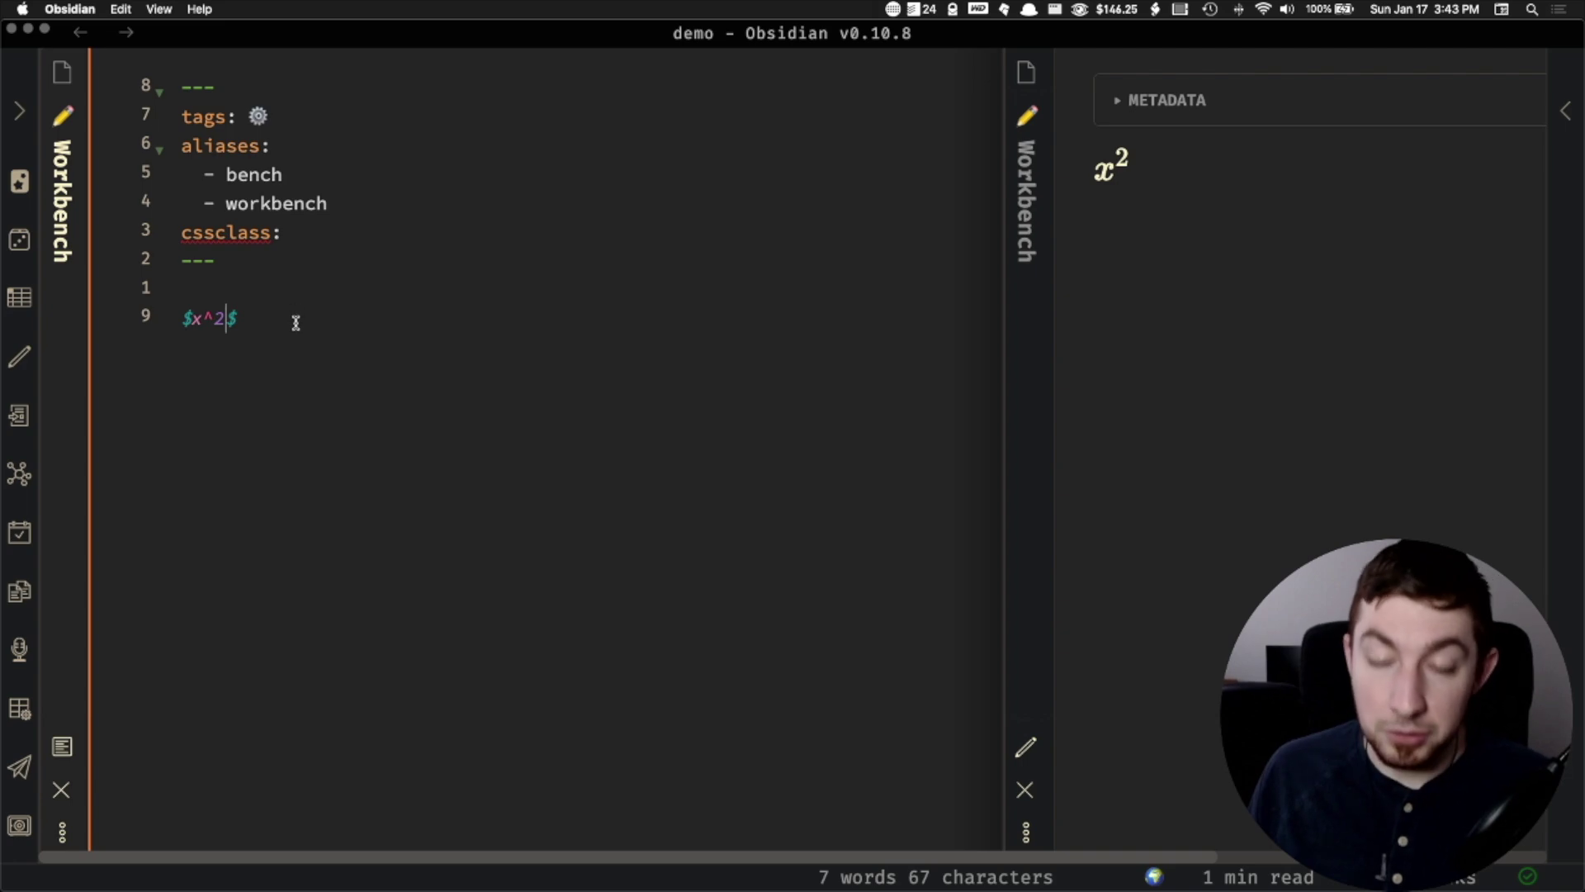
- Append a 5 to the exponent and enclose it in curly braces so the formula reads $x^{25}$
type("5")
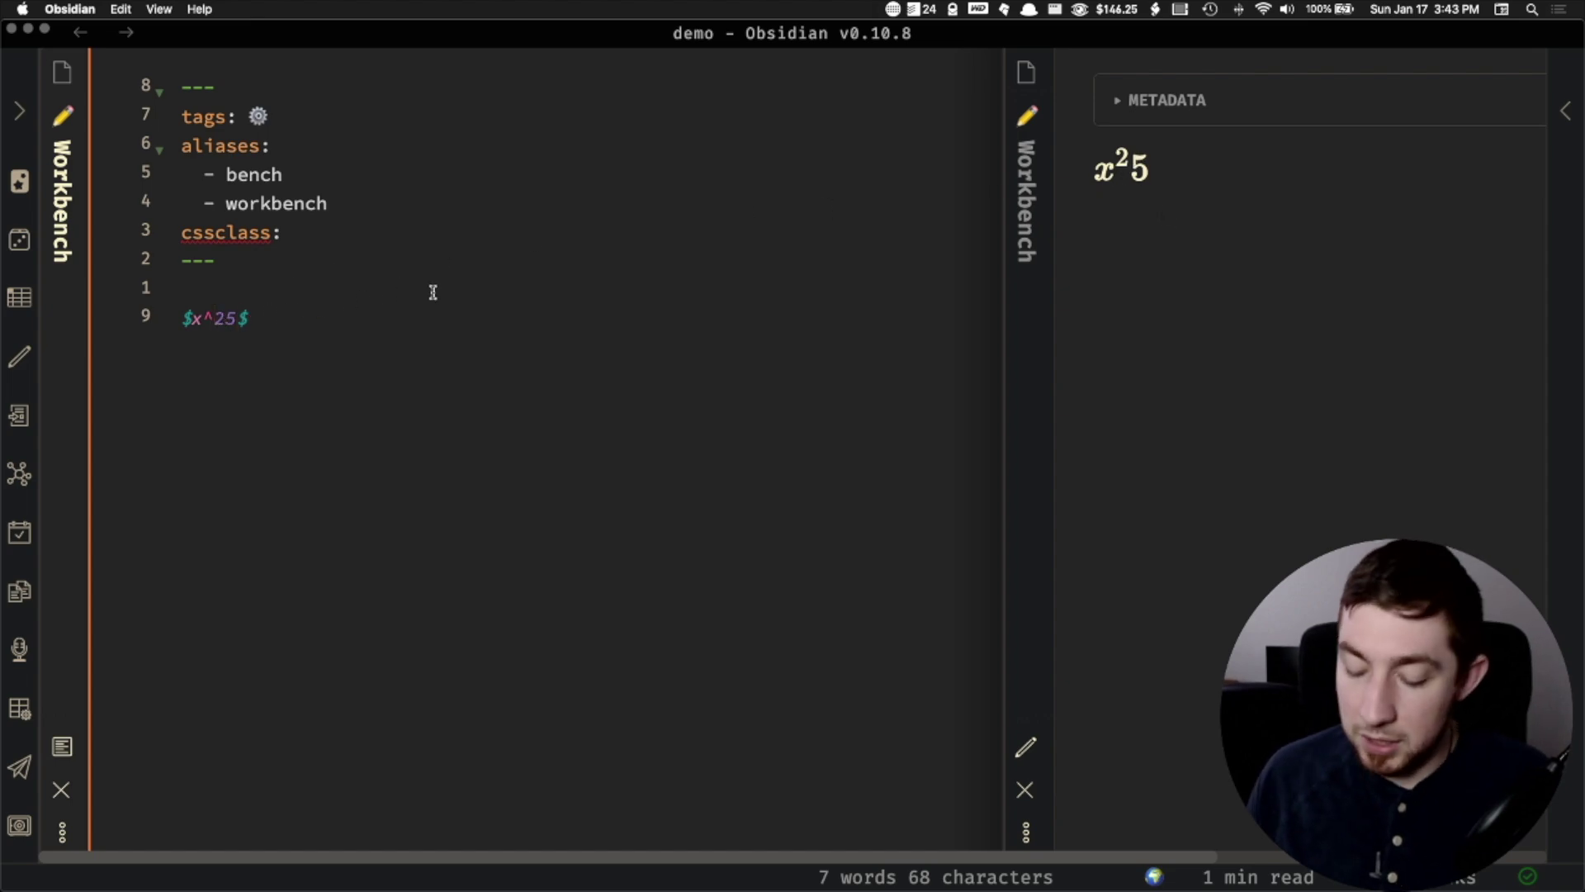
type("{")
key("Right")
key("Right")
type("}")
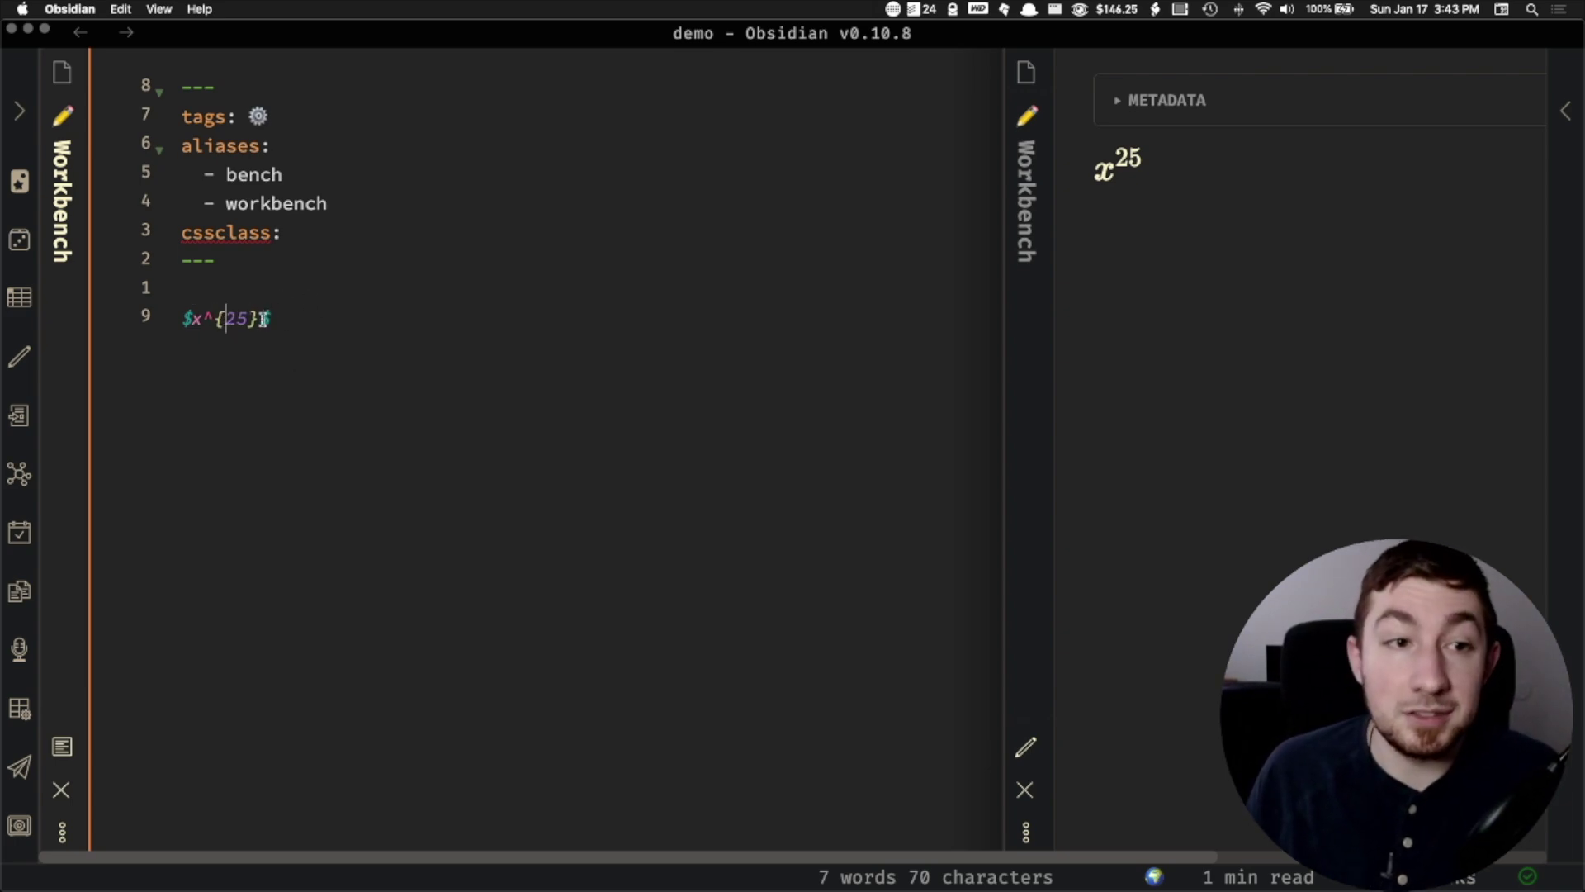
- Remove the curly braces and the 5 from the exponent, returning the formula to $x^2$
key("BackSpace")
key("Right")
key("Right")
key("Right")
key("BackSpace")
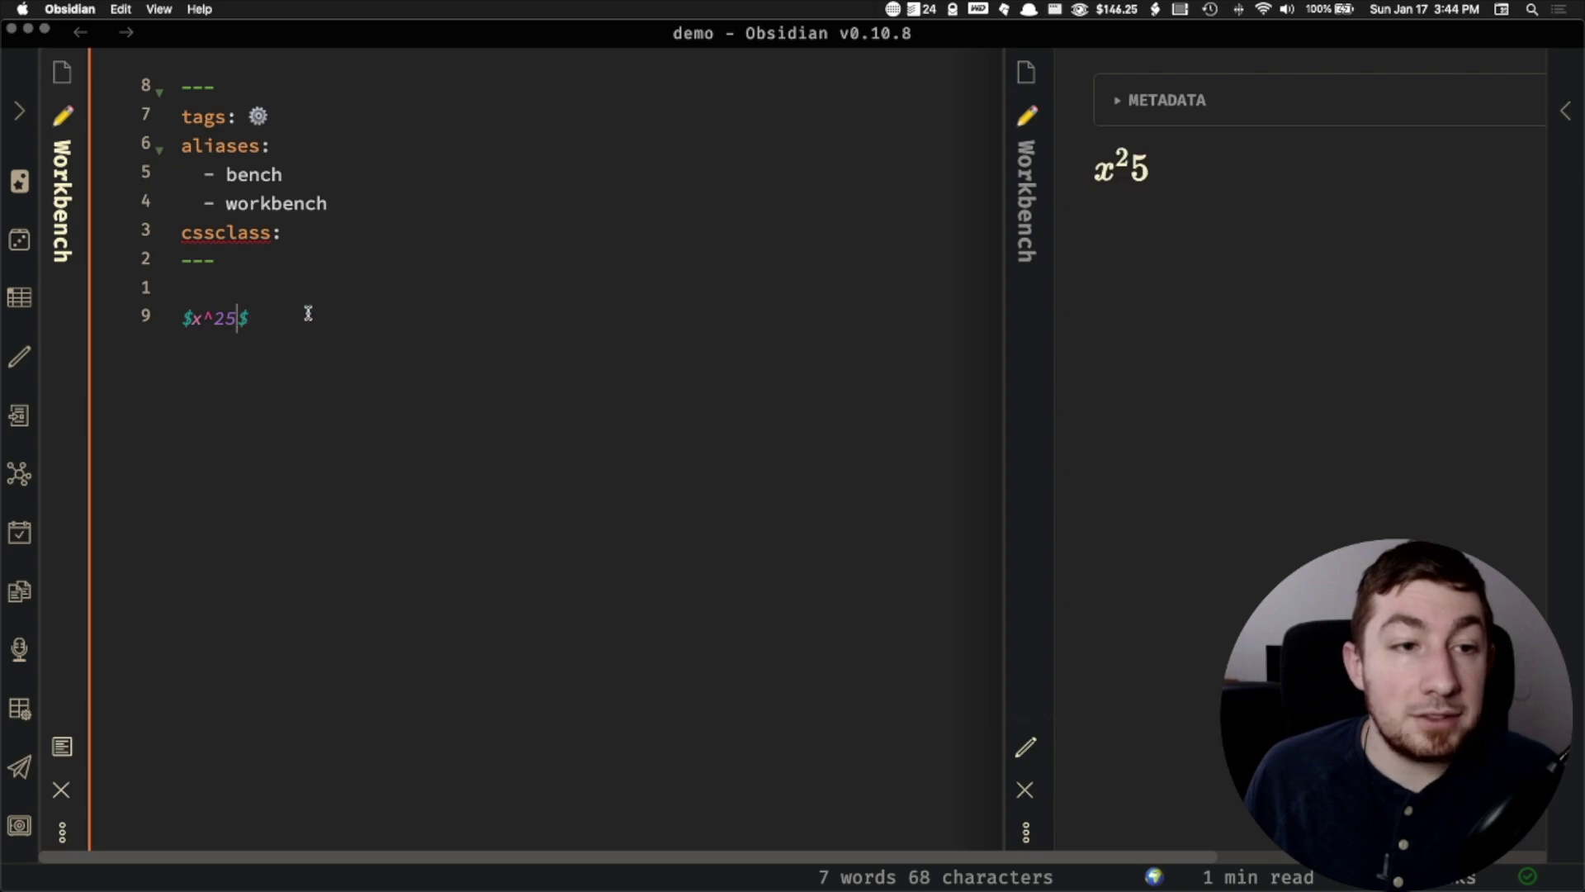
key("BackSpace")
- Add the inline formula $x_ij$ on a new line directly below $x^2$
key("Return")
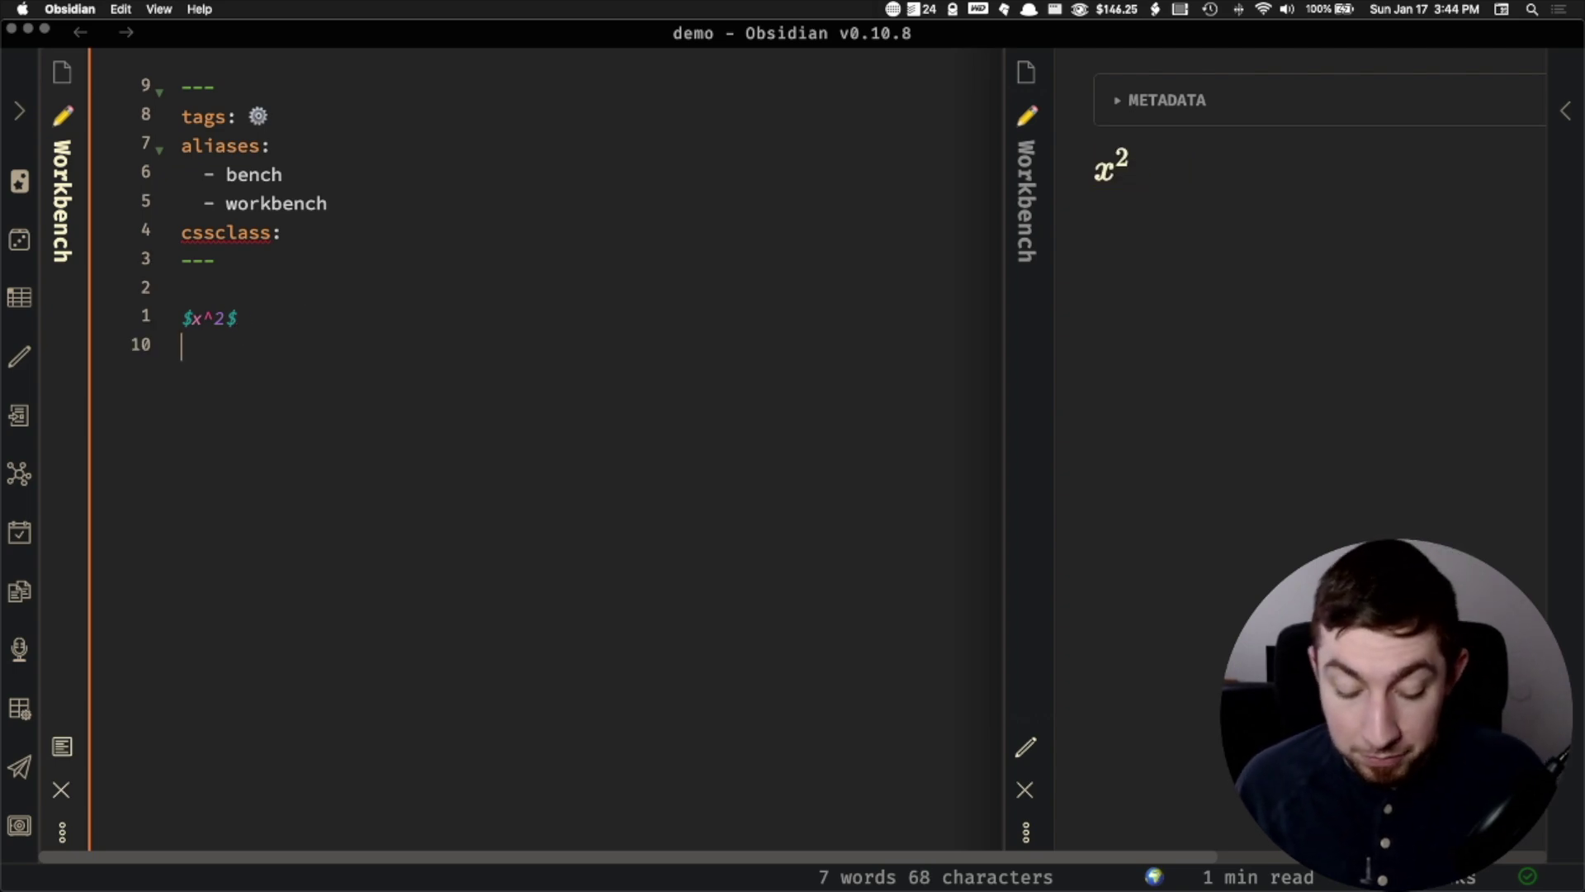
type("$$")
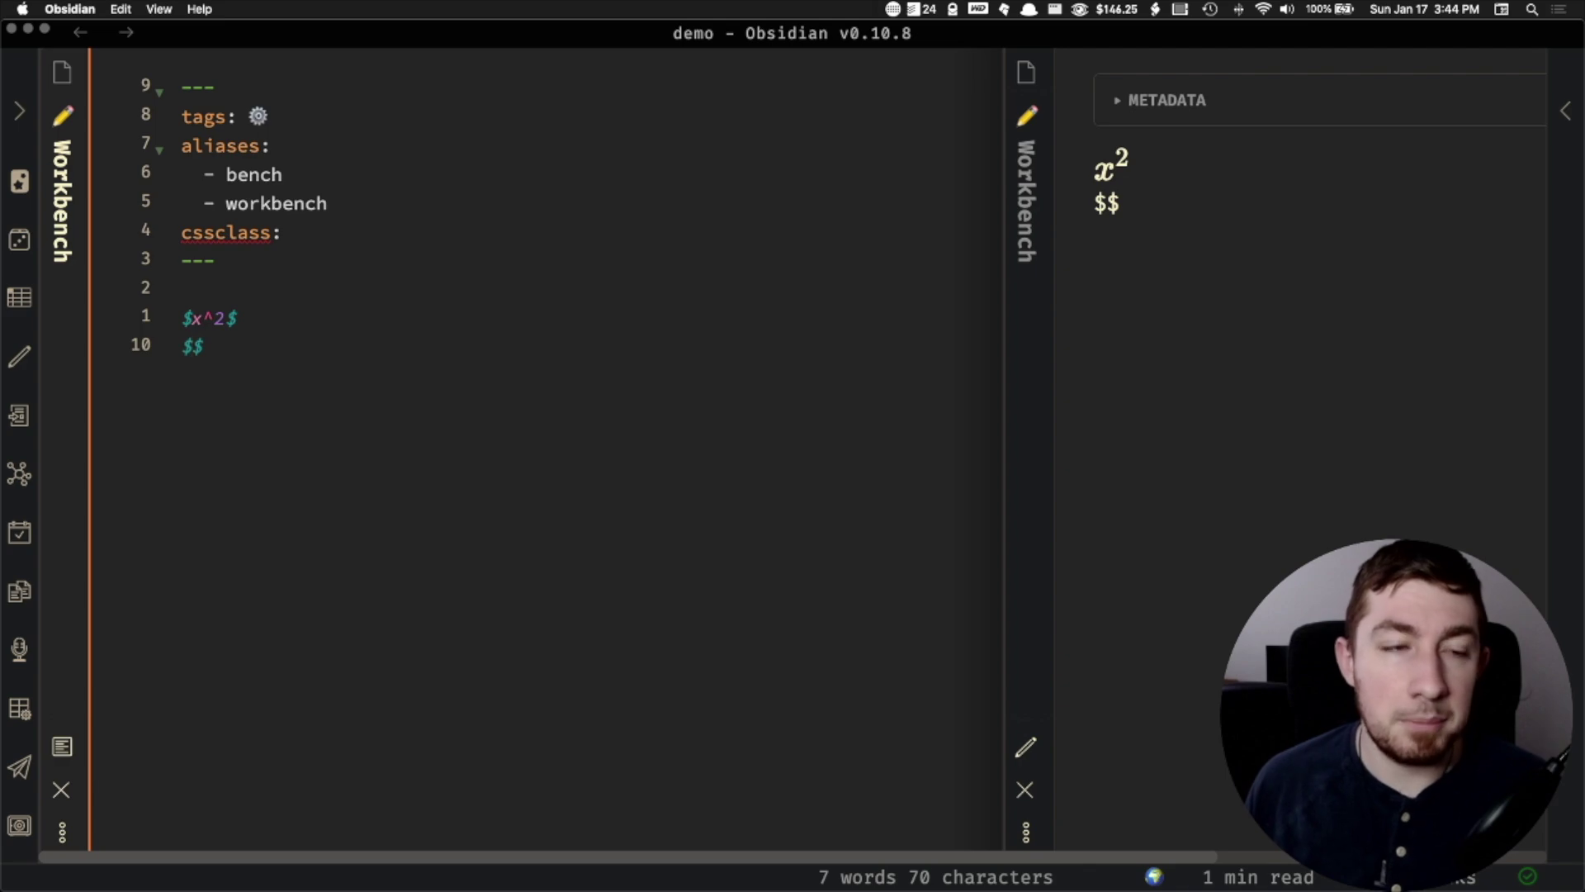
type("x")
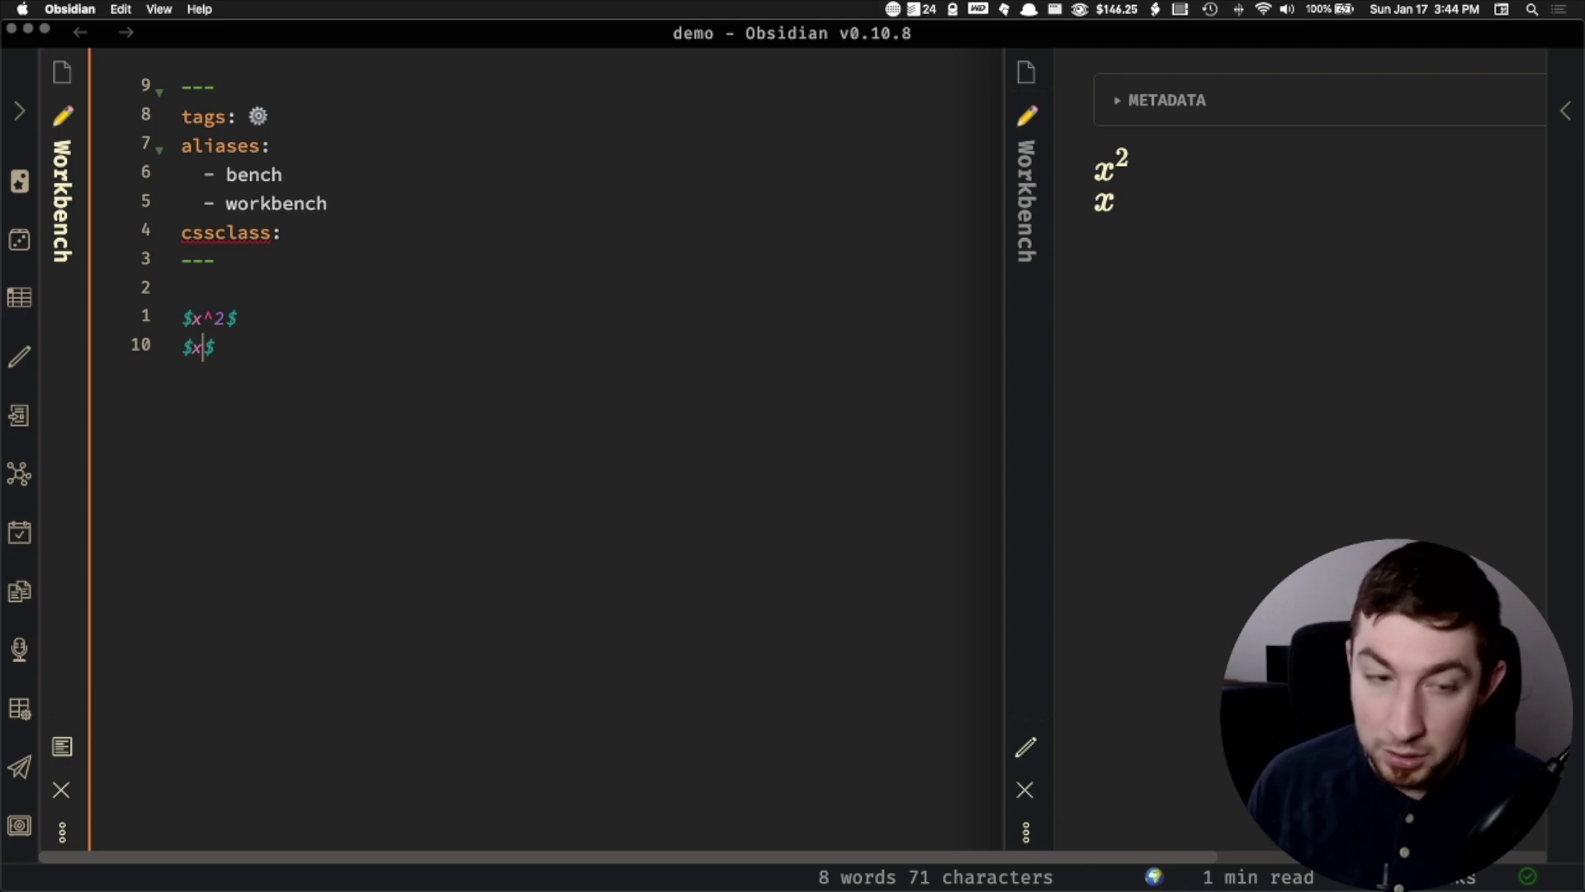
type("_")
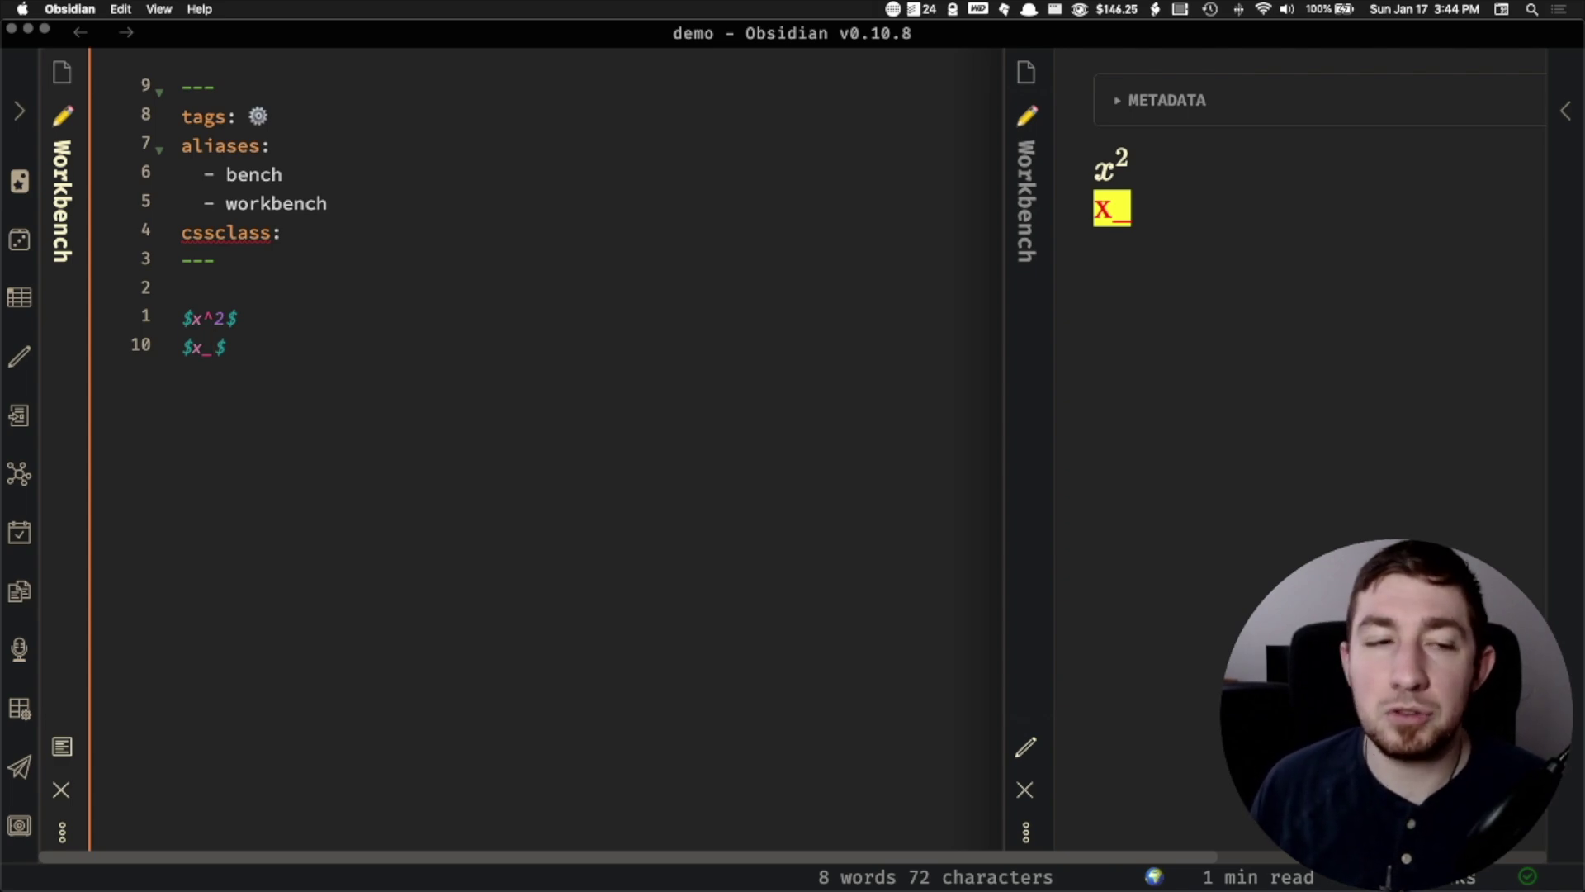
type("i")
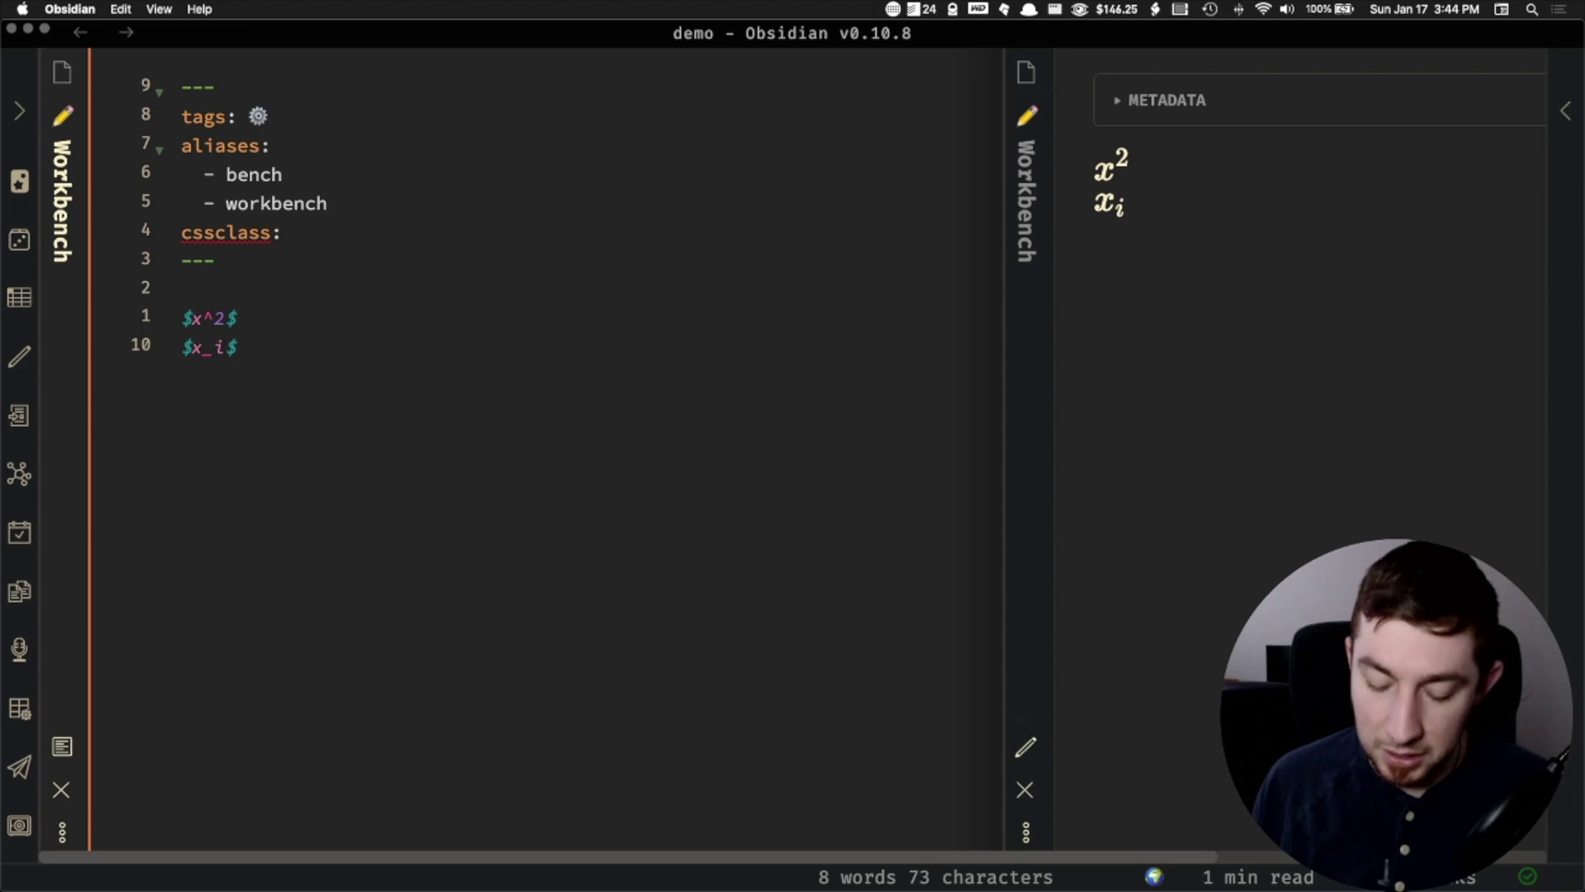
type("j")
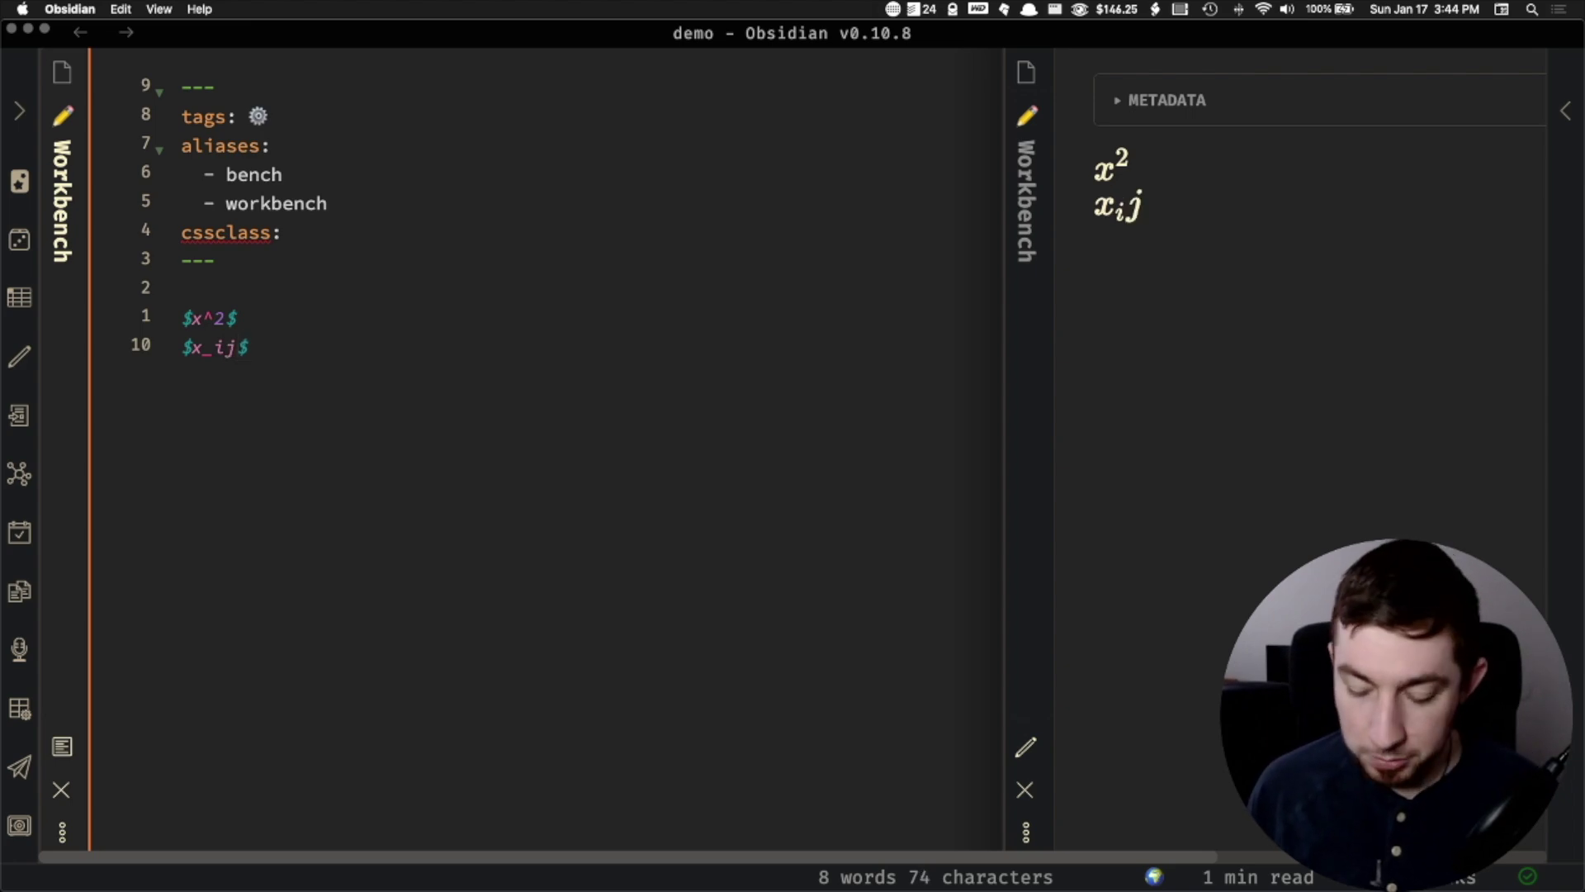
- Enclose ij in curly braces so the subscript formula reads $x_{ij}$
key("shift+Left")
key("shift+Left")
type("{")
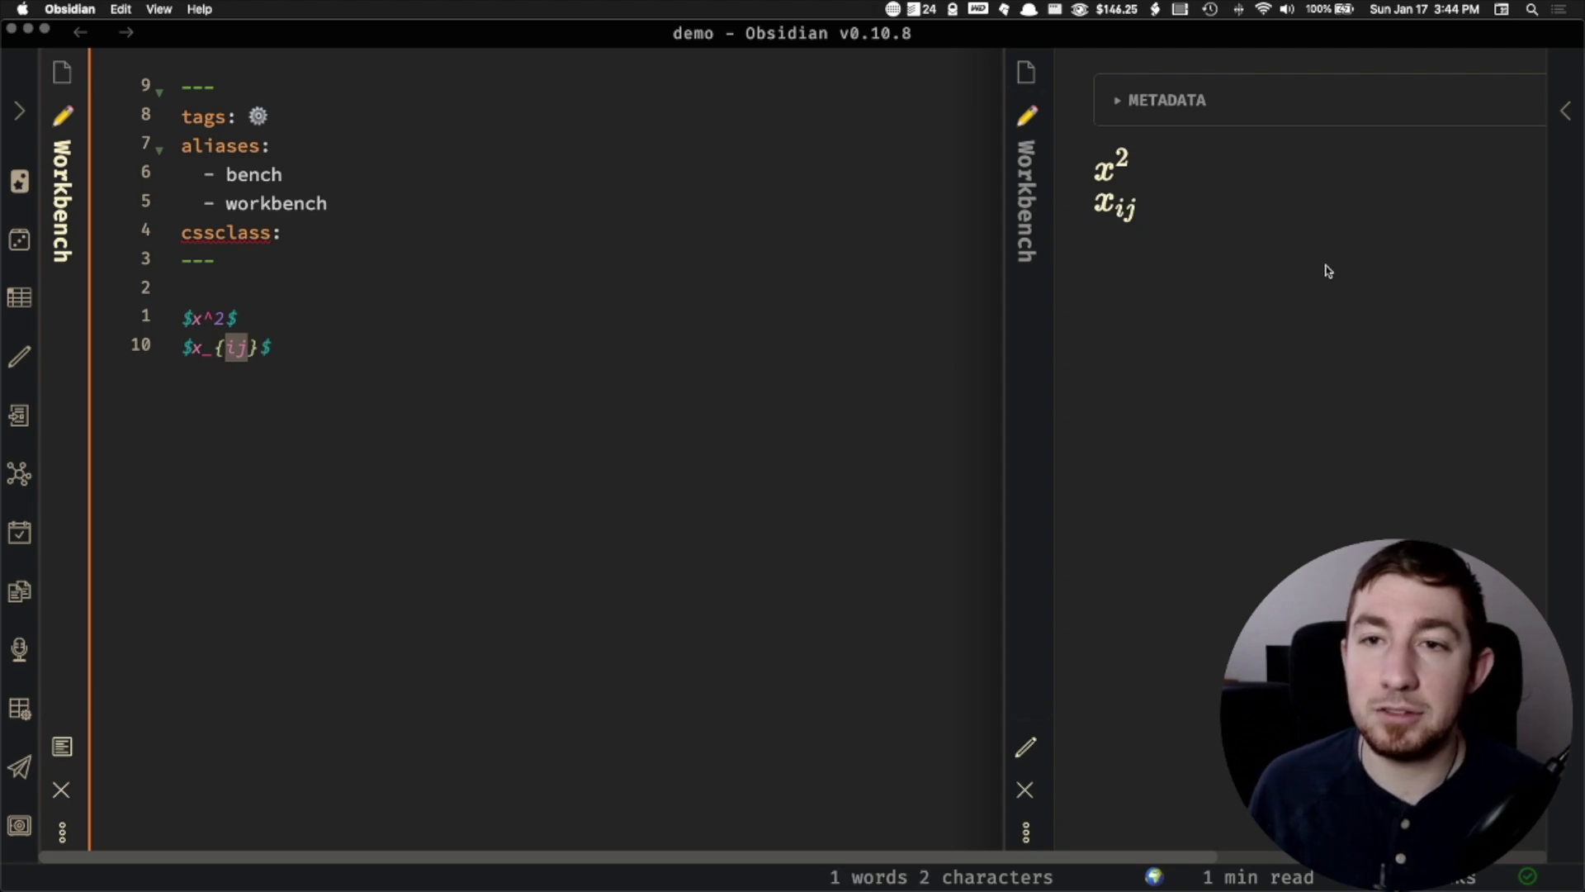
- Remove the curly braces around ij in the subscript formula
left_click(202, 348)
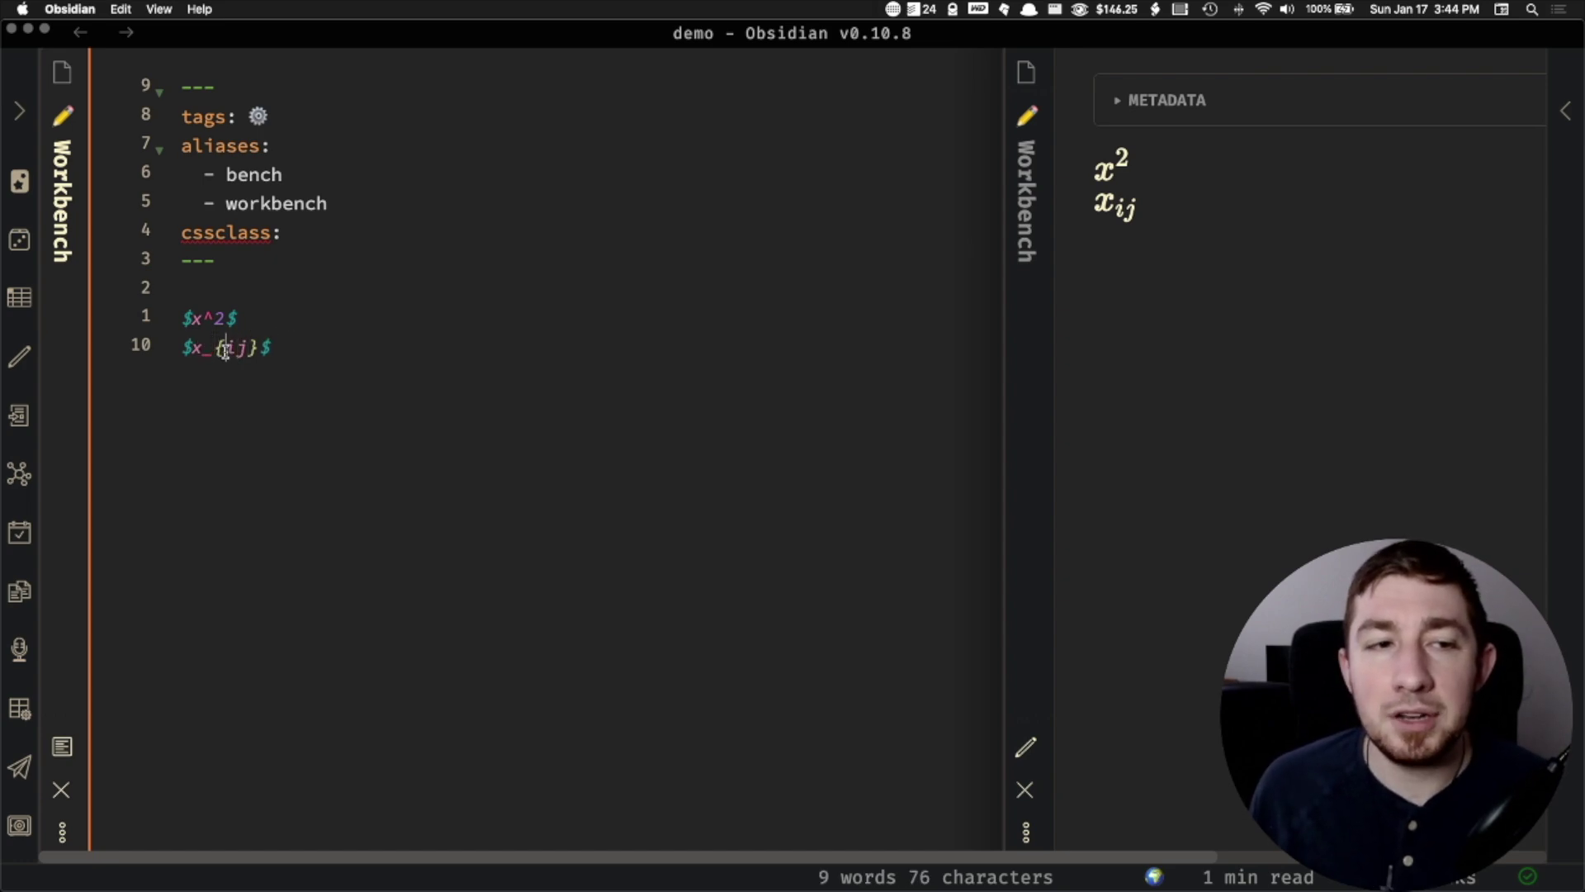
left_click(225, 347)
key("BackSpace")
key("Delete")
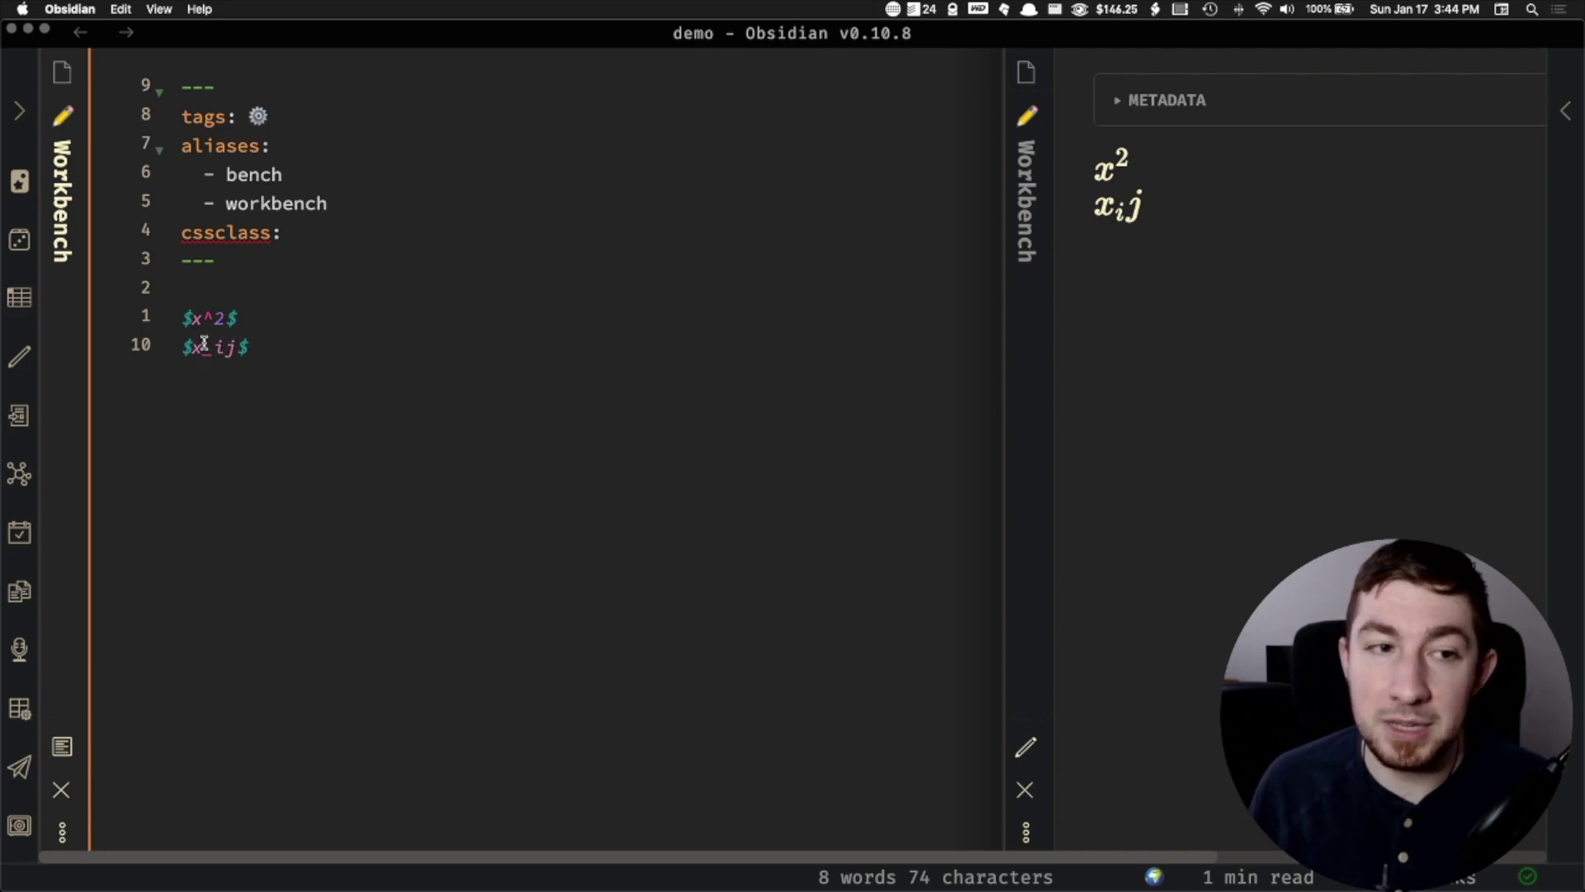
scroll(760, 353, "right", 1)
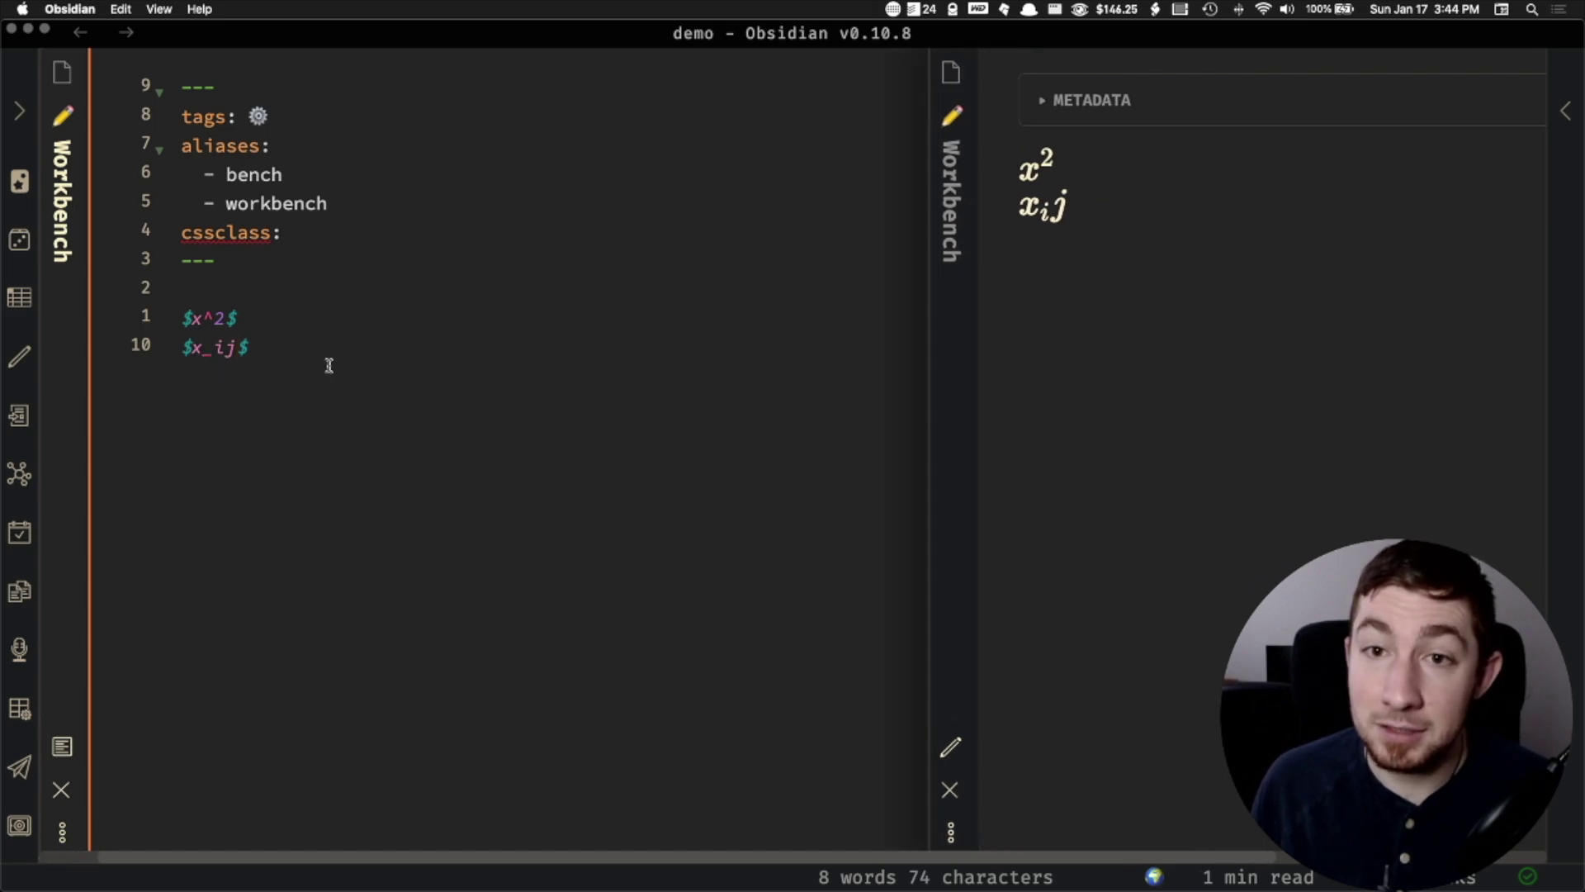
- Put the curly braces back around ij, giving $x_{ij}$
type("}")
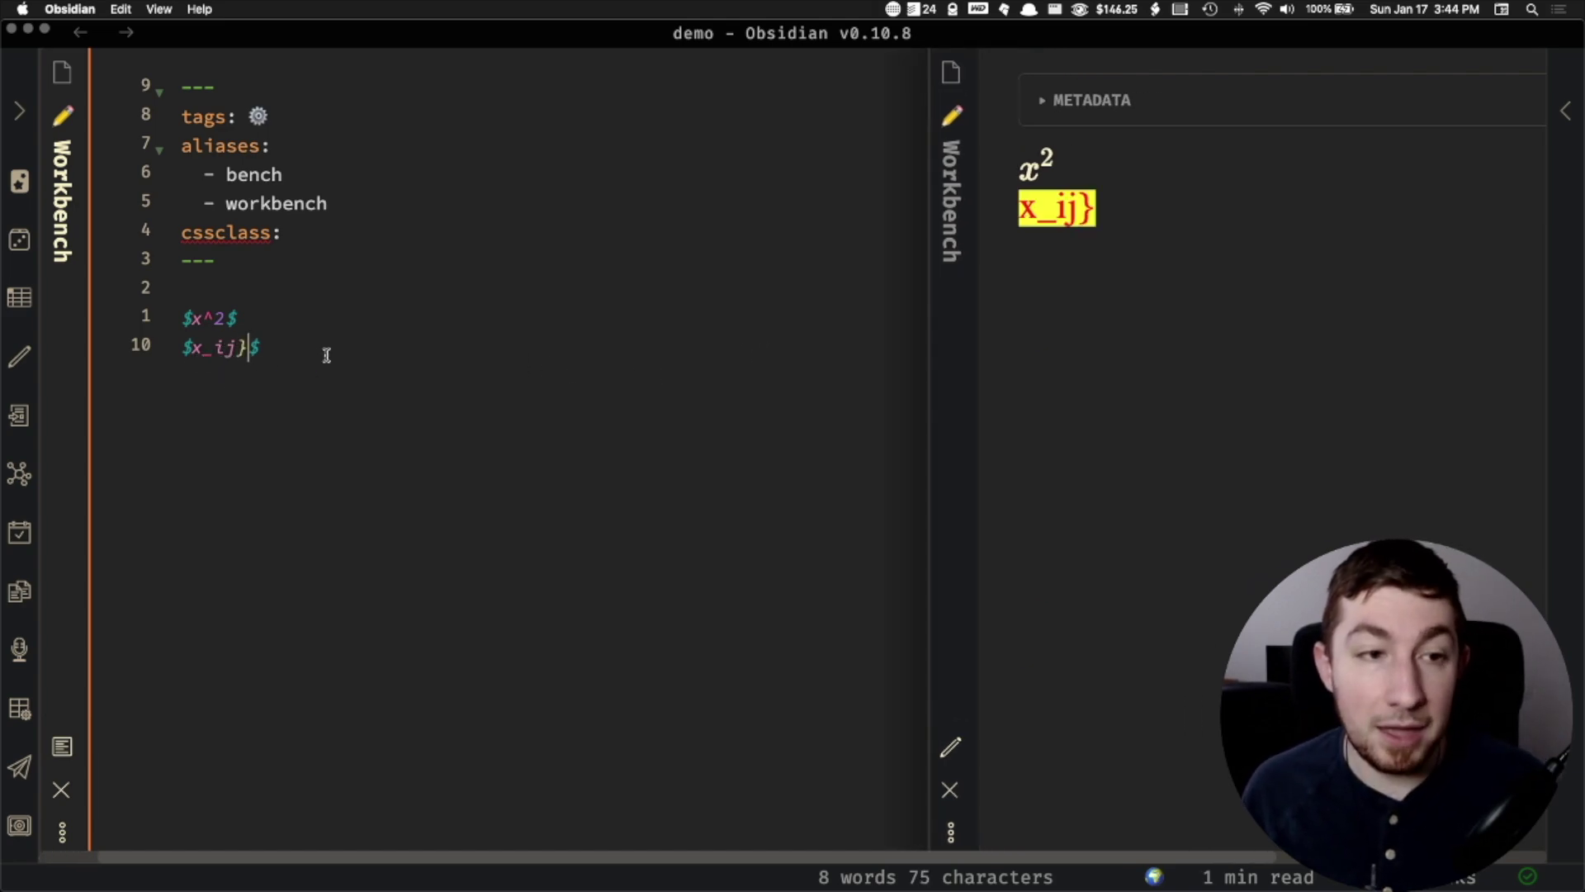
key("Left")
key("Left")
key("Left")
type("{")
left_click(329, 343)
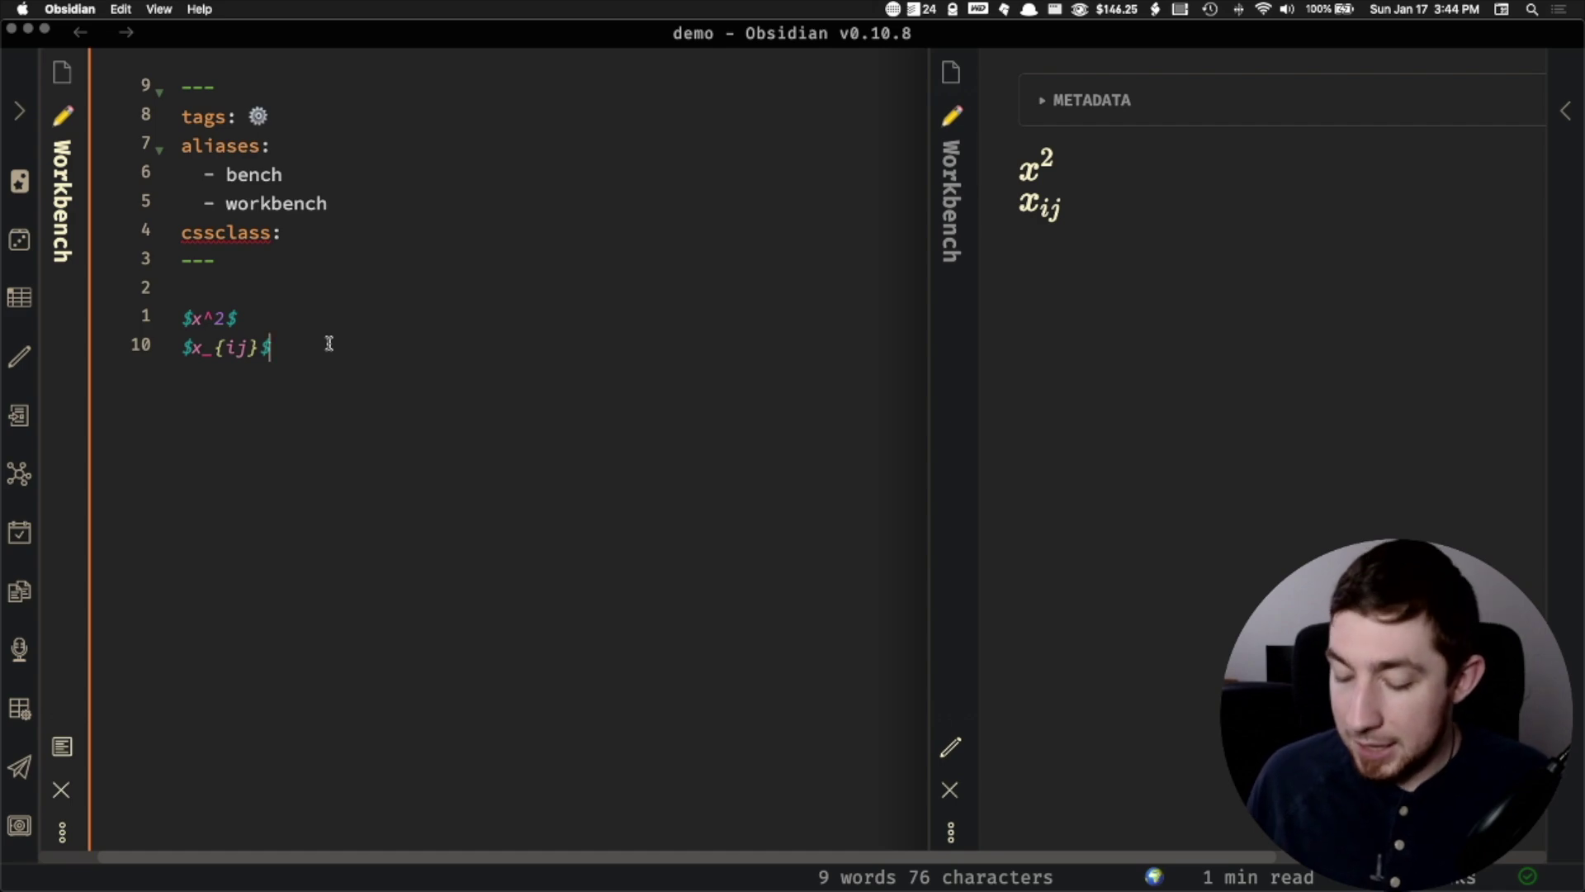
- Add the inline formula $\sqrt{25}$ on a new line below the subscript formula
key("Return")
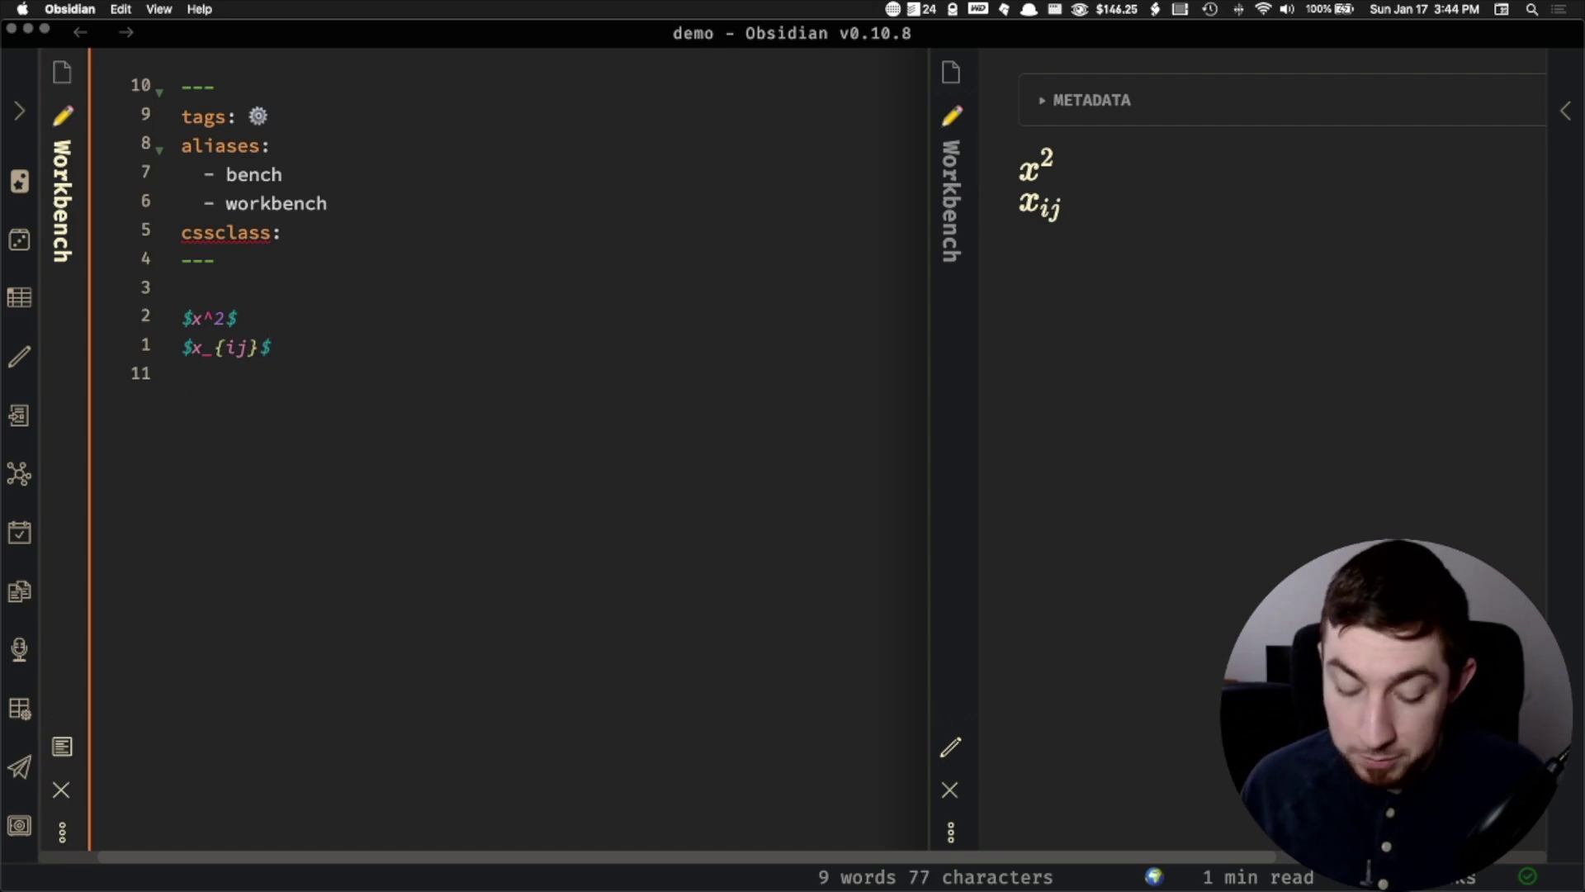
type("$\\sqrt")
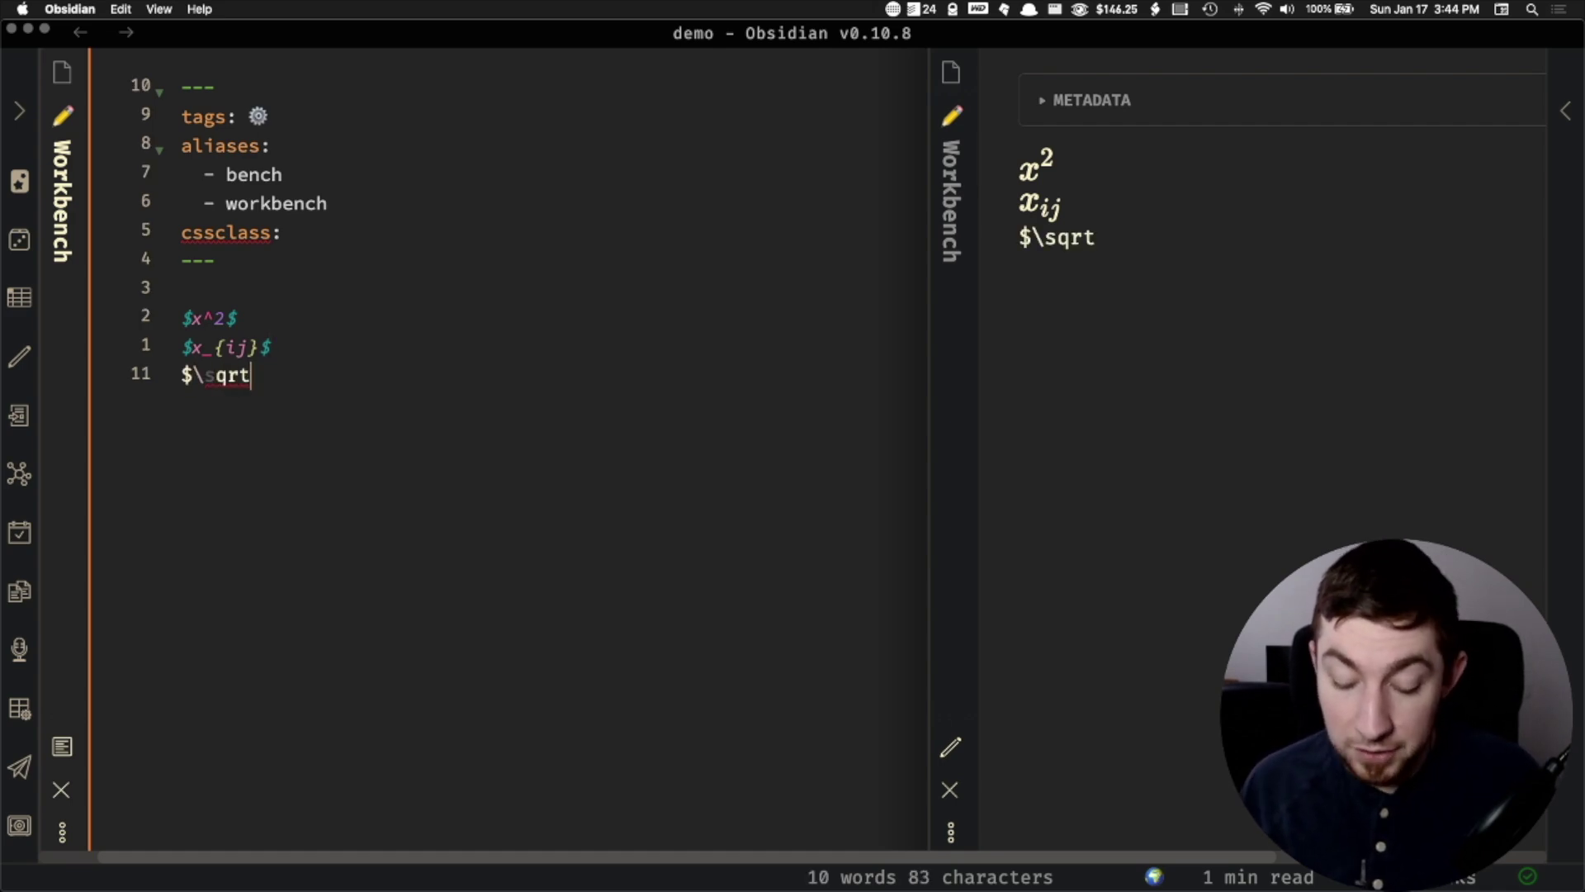
type("{")
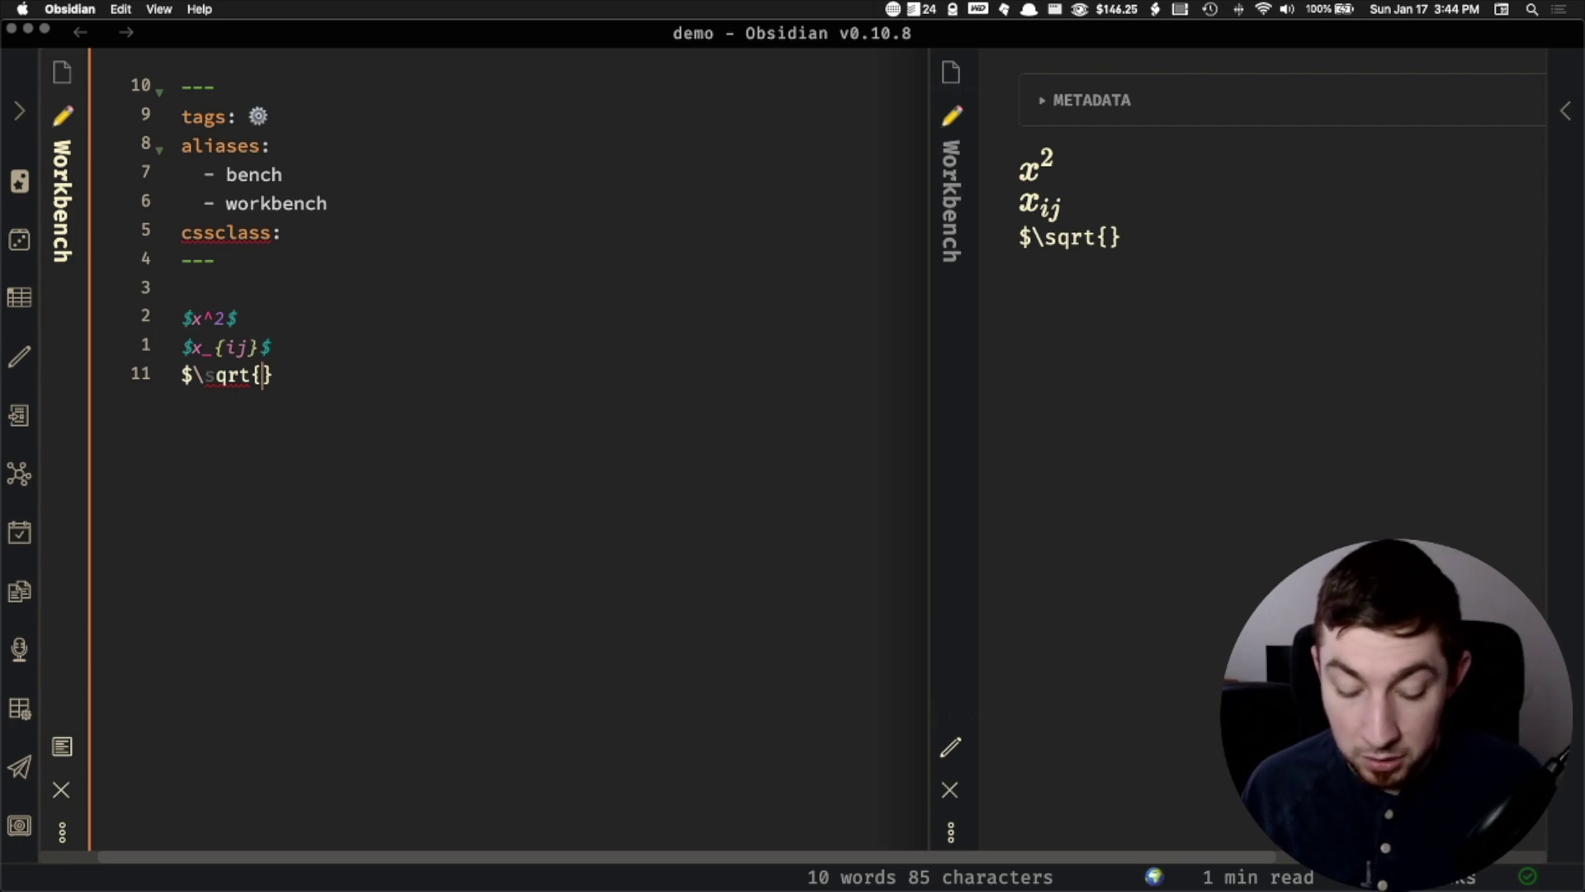
type("25}")
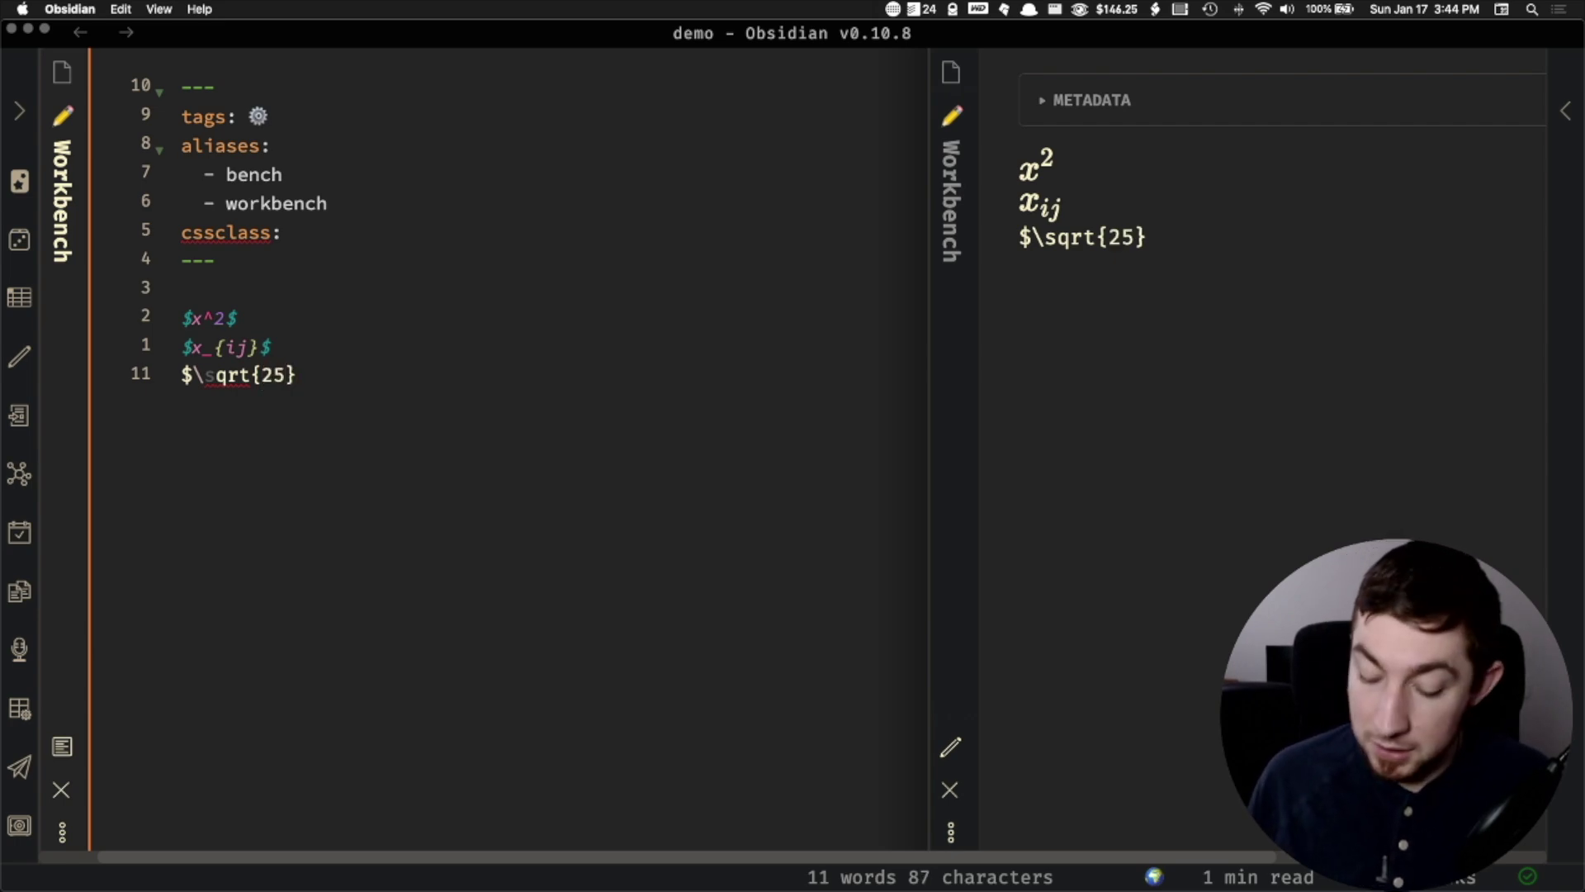
type("$")
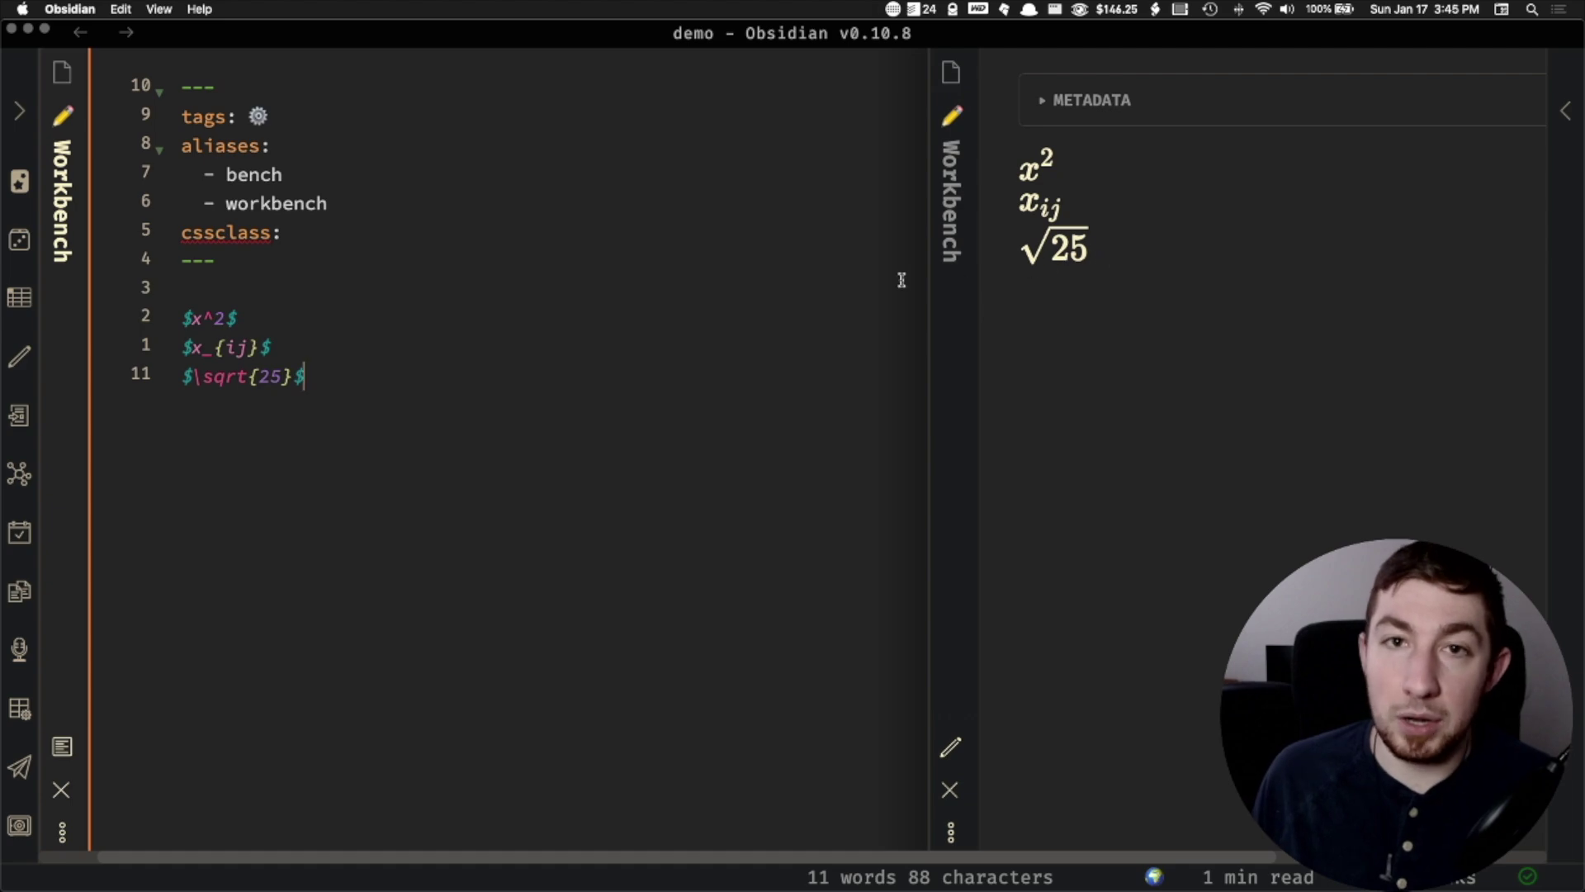
- Add the inline fraction $\frac{}{}$ with two empty arguments on a new line below the square root
key("Return")
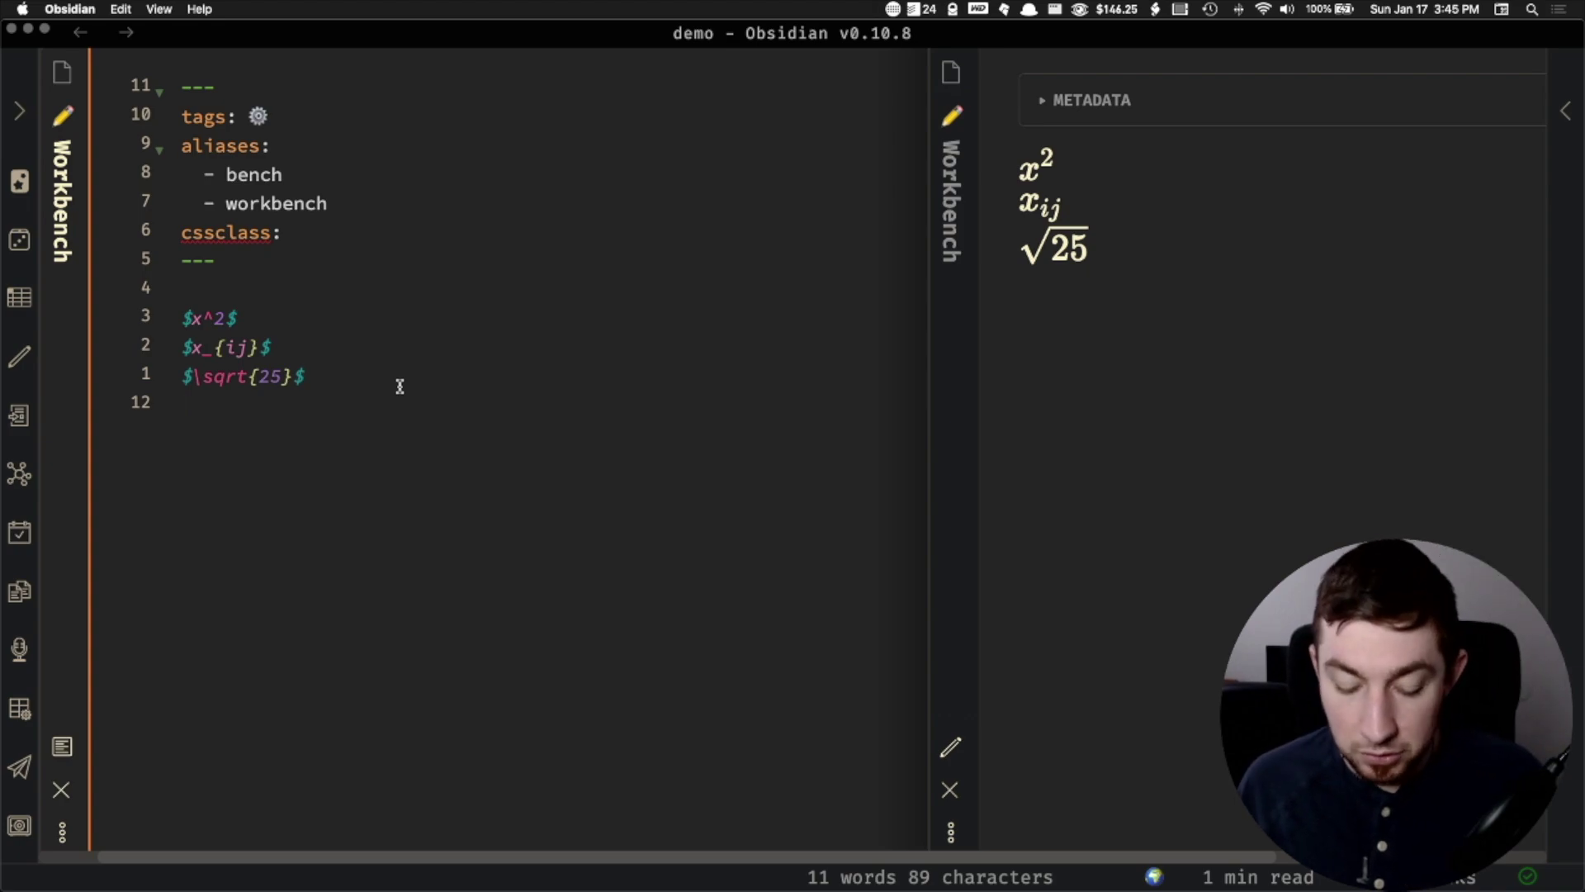
type("$$")
type("\\f")
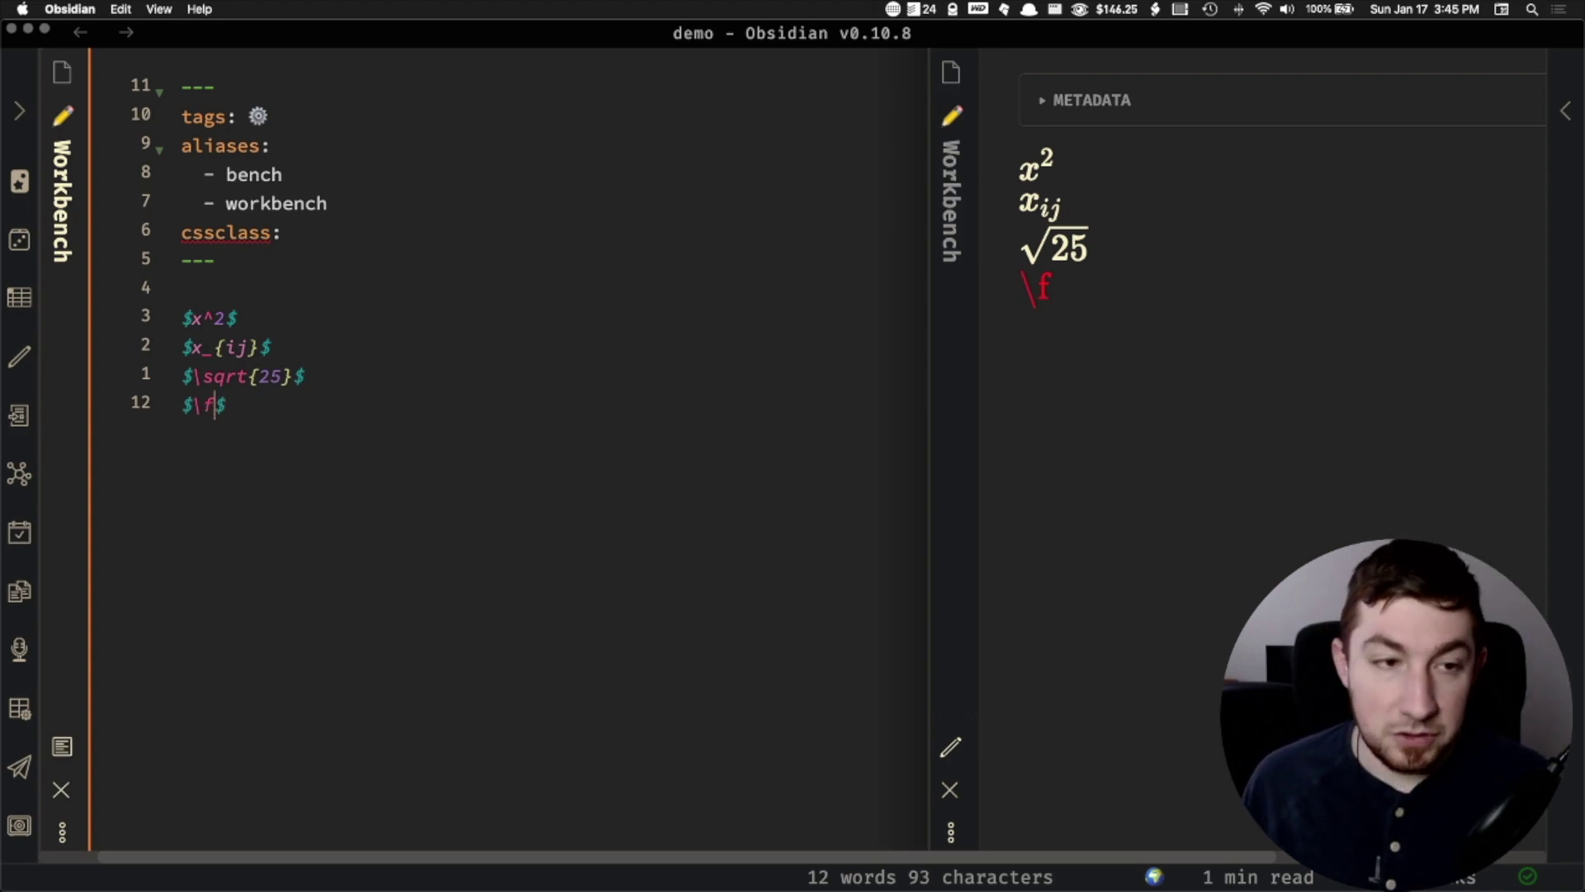
type("r")
key("BackSpace")
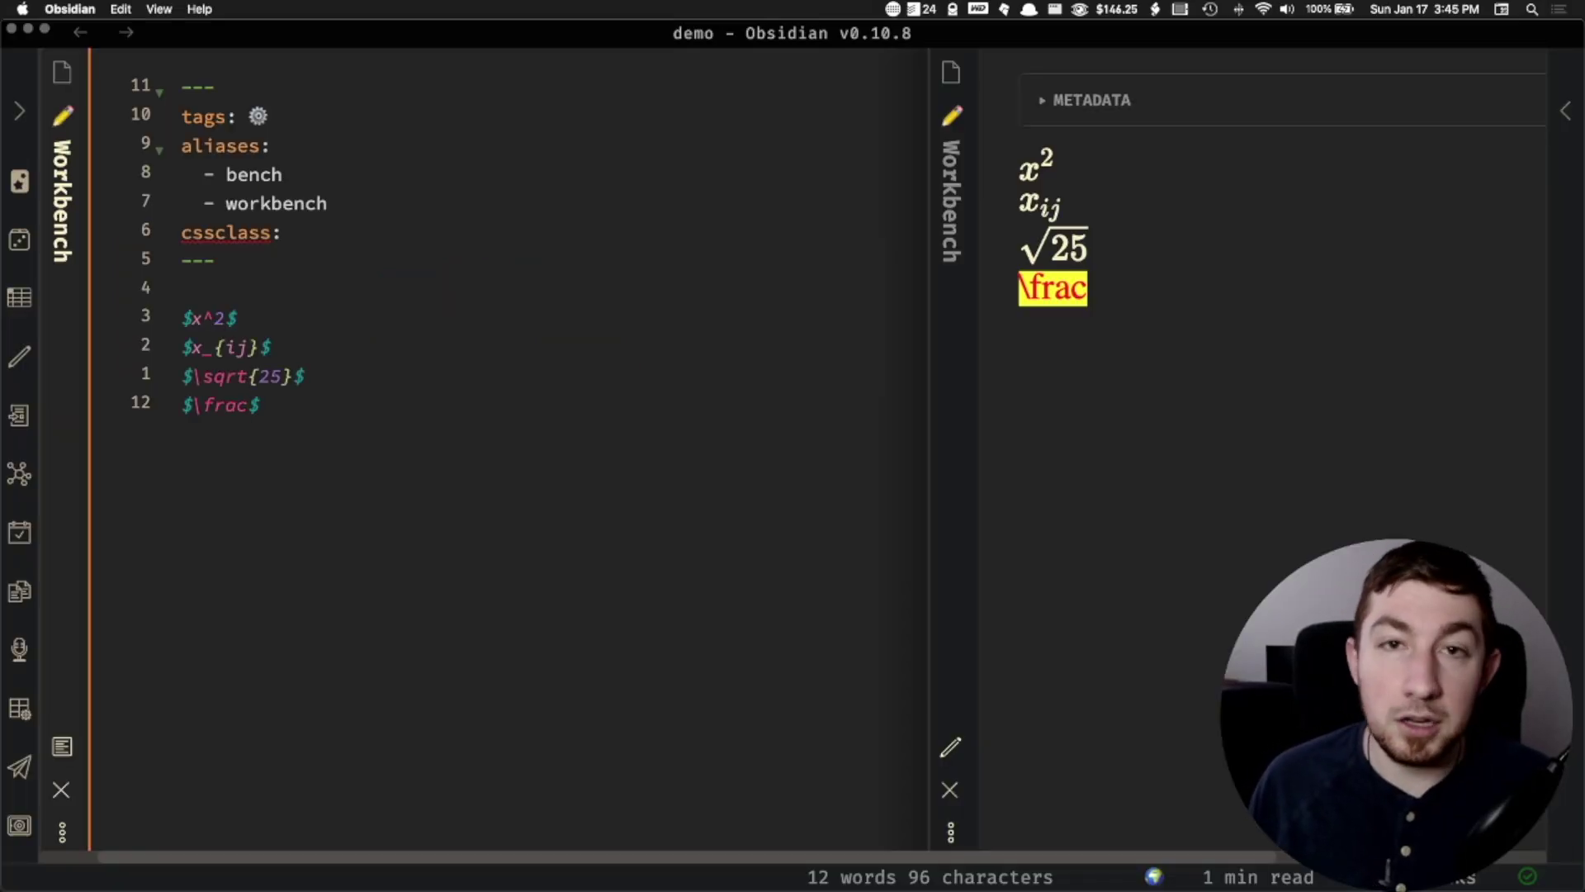
type("{}{}")
- Fill the fraction with numerator 7 and denominator \pi, giving $\frac{7}{\pi}$
key("Left")
key("Left")
key("Left")
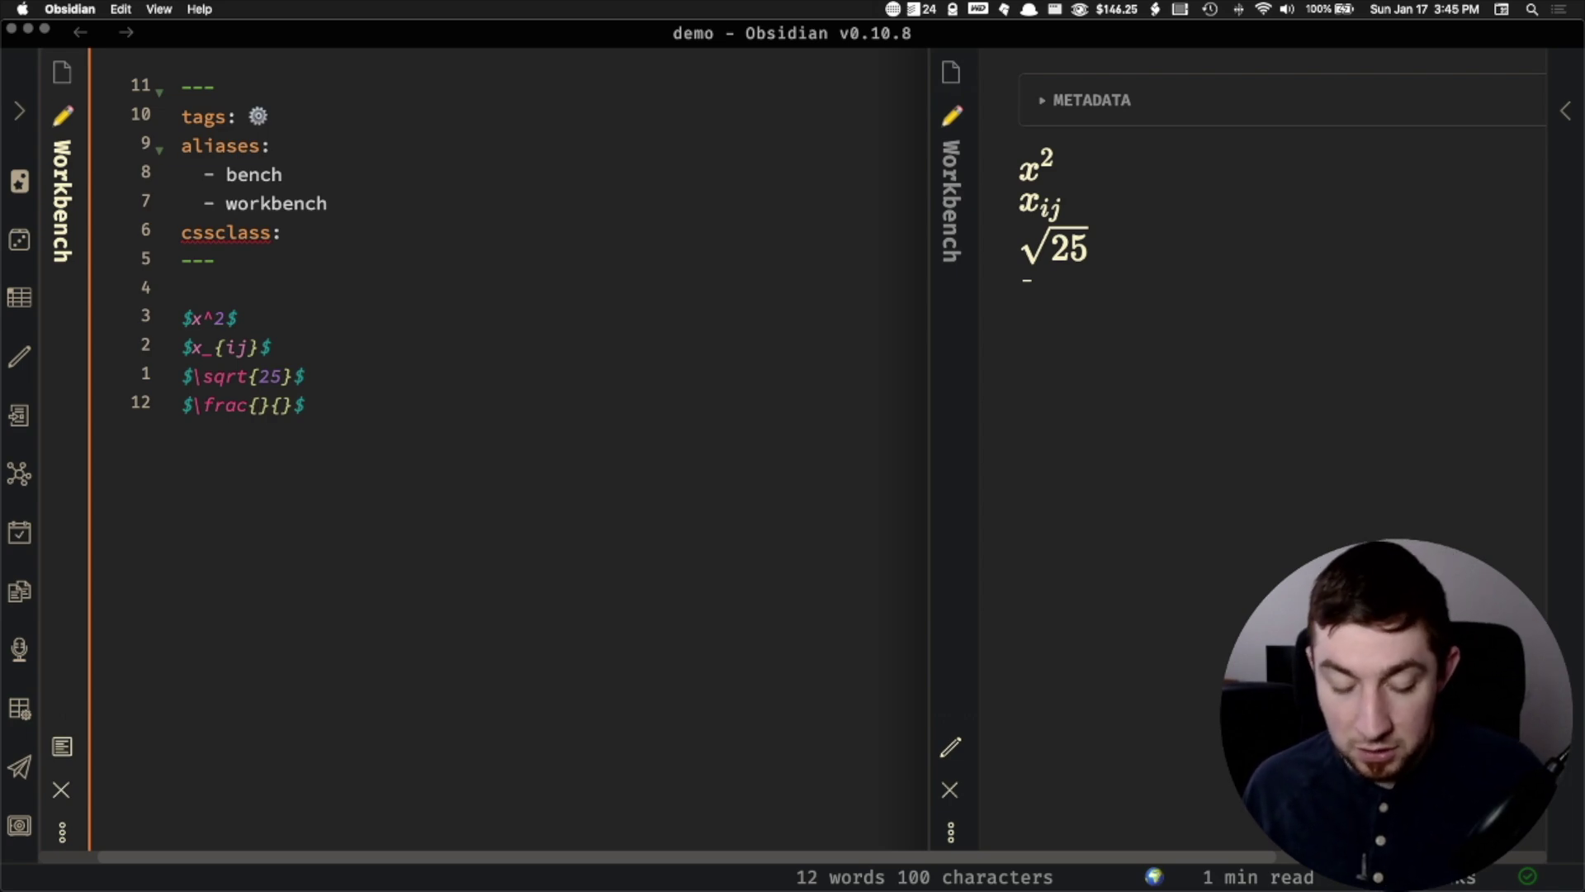
type("7")
key("Right")
key("Right")
type("\\pi")
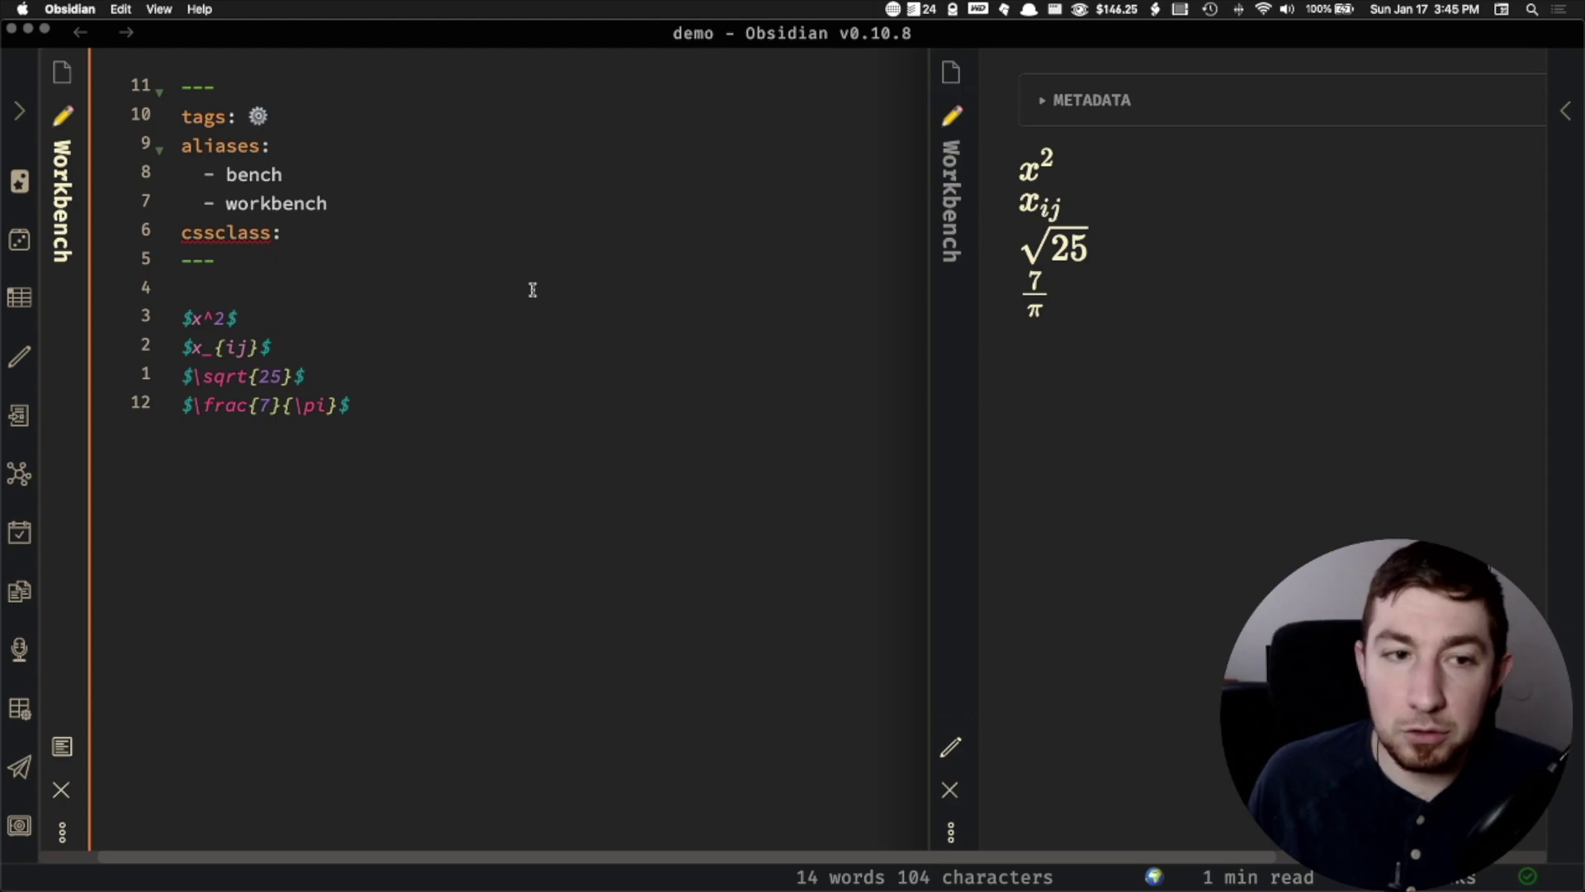
- Highlight the \pi inside the second argument of the fraction
left_click_drag(295, 410, 326, 410)
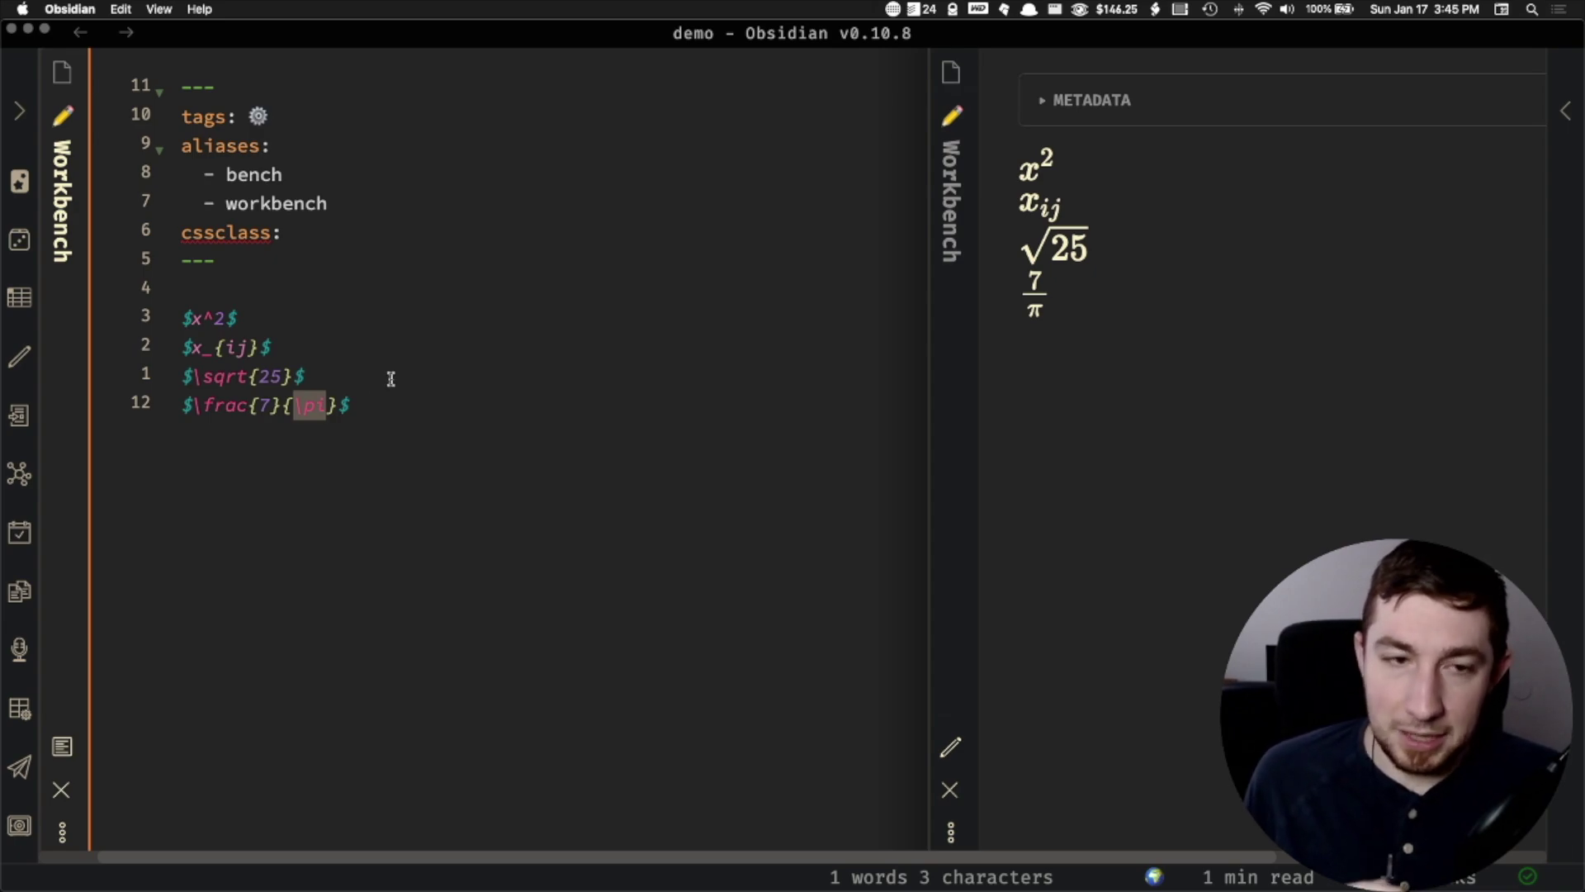
left_click(330, 407)
mouse_move(289, 419)
left_mouse_down()
mouse_move(329, 406)
mouse_move(298, 407)
left_mouse_up()
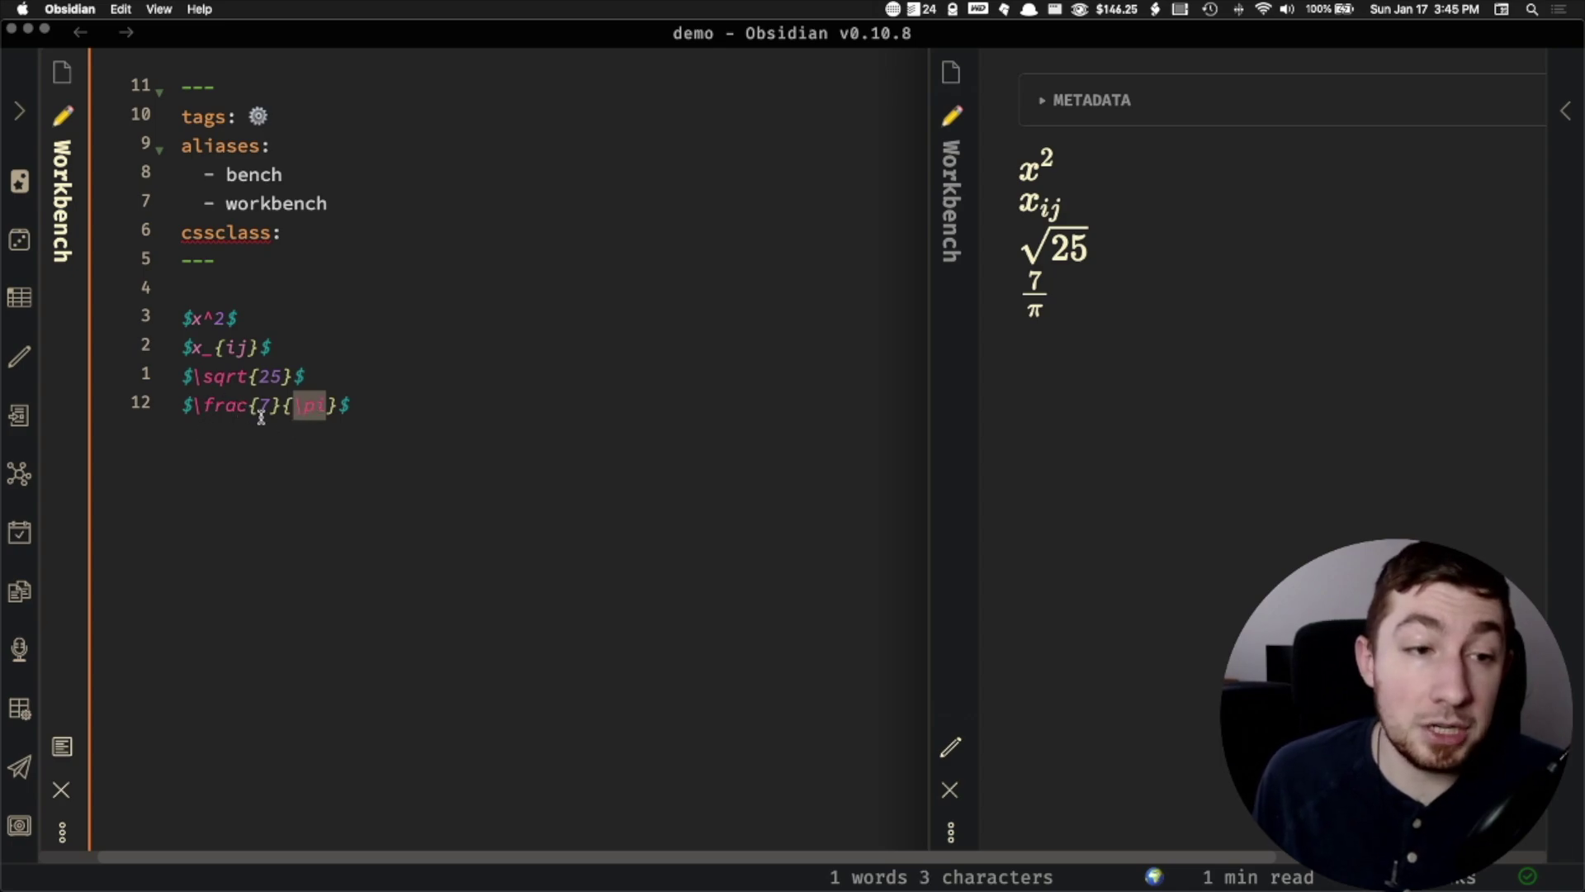
- Insert a copy of \frac and an opening brace before the existing \frac{7}{\pi}, making it the numerator of an outer fraction
left_click(338, 404)
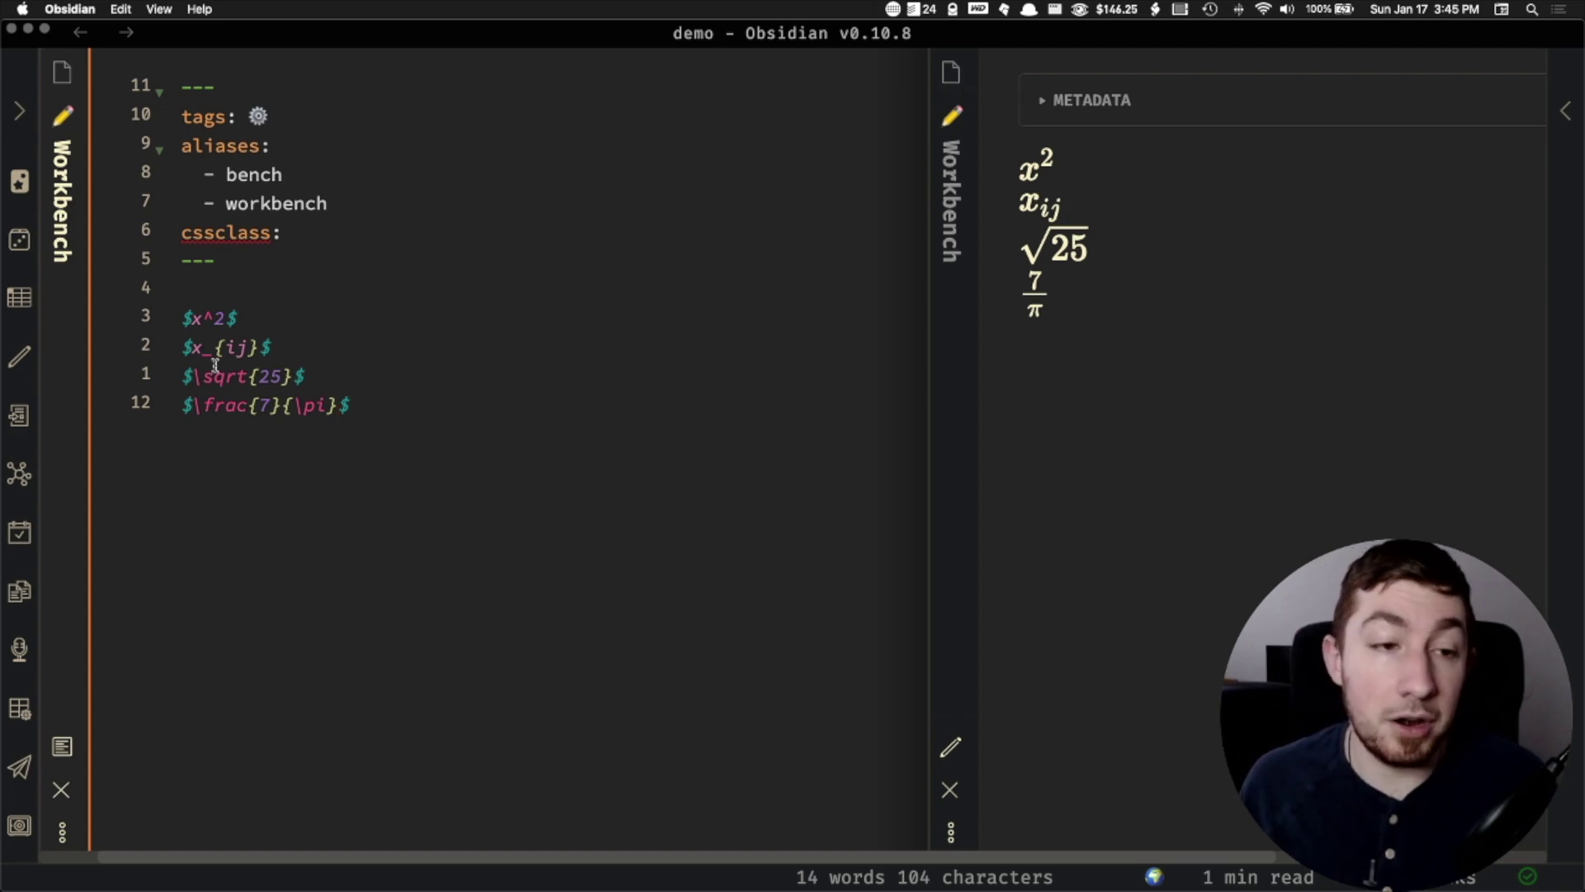
mouse_move(203, 405)
left_mouse_down()
mouse_move(245, 405)
mouse_move(192, 407)
left_mouse_up()
key("super+c")
key("Left")
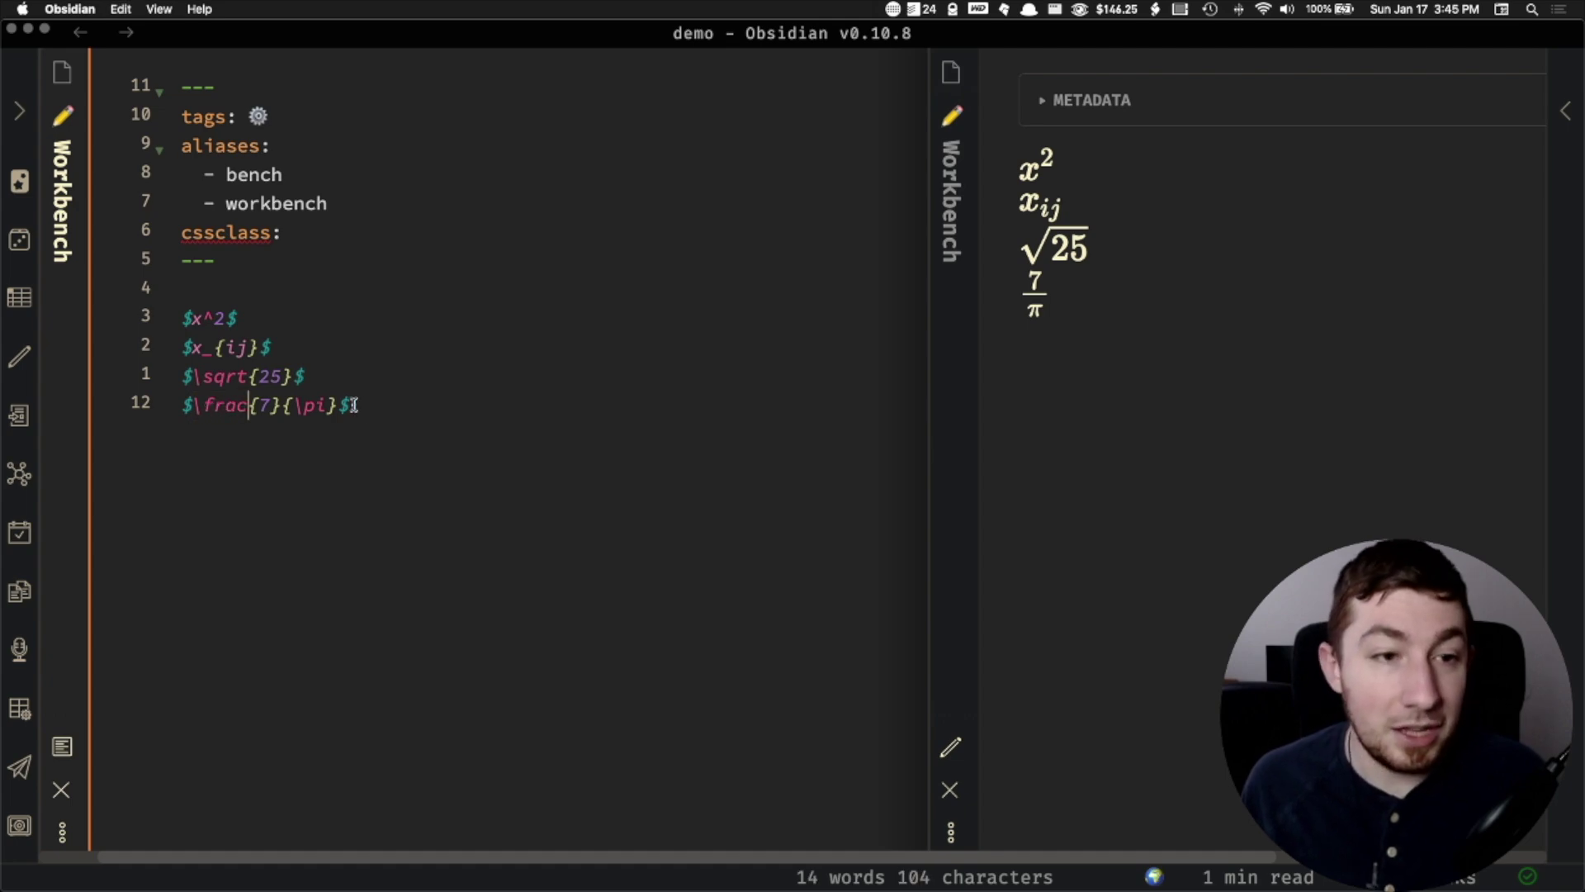
key("super+v")
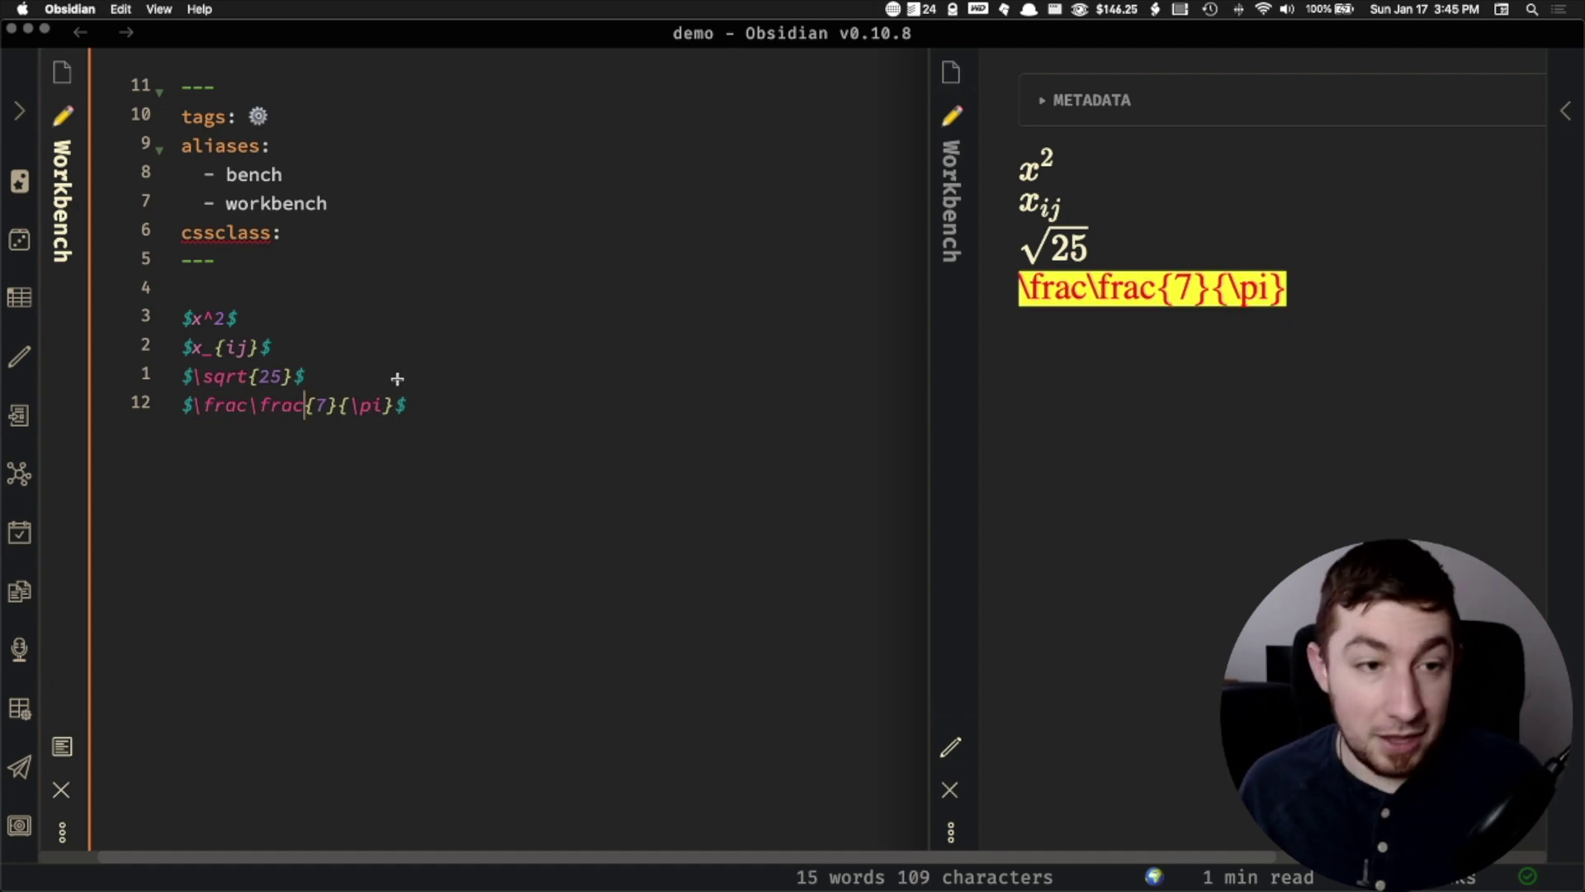
key("Left")
key("Left")
key("Left")
key("Left")
key("Left")
type("{")
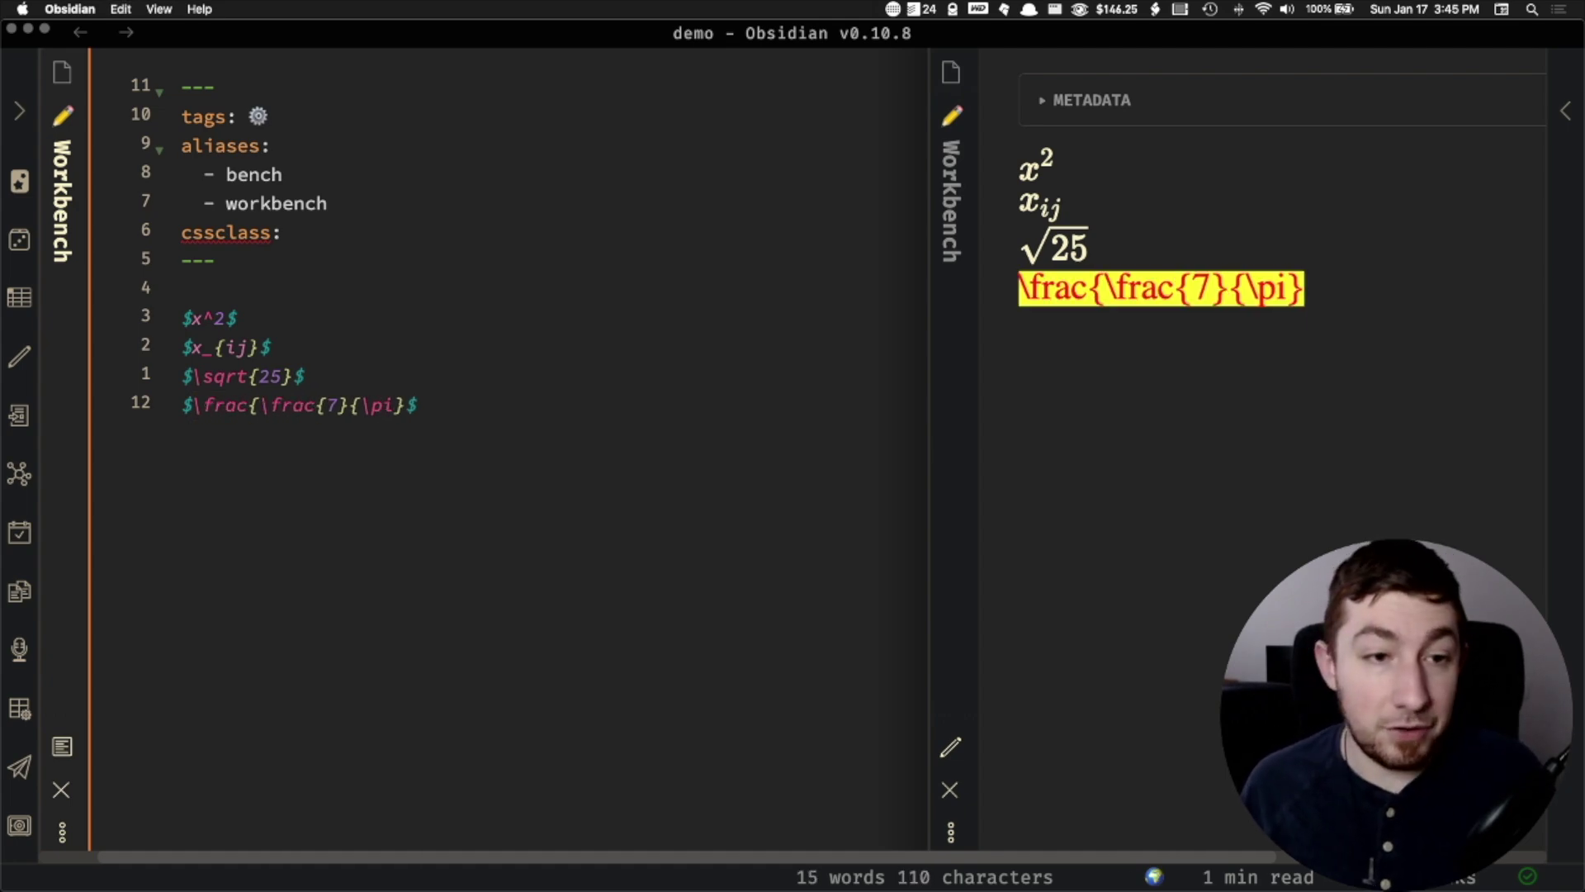
- Close the outer fraction's numerator and fill its denominator with \sum{6}, giving $\frac{\frac{7}{\pi}}{\sum{6}}$
key("super+Right")
key("Left")
type("}{")
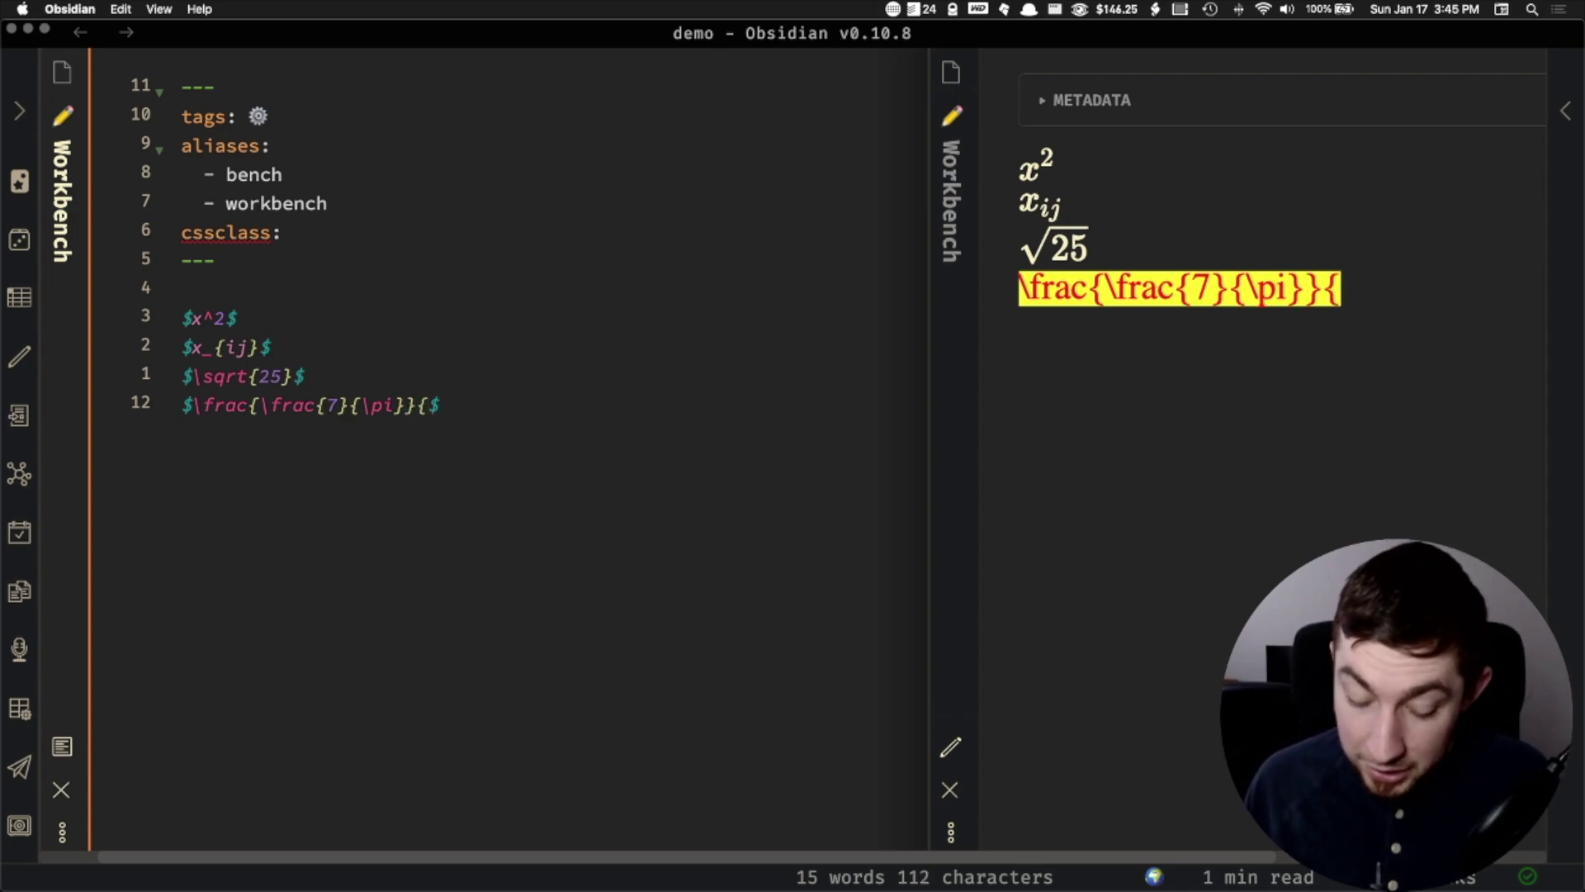
type("\\sum{")
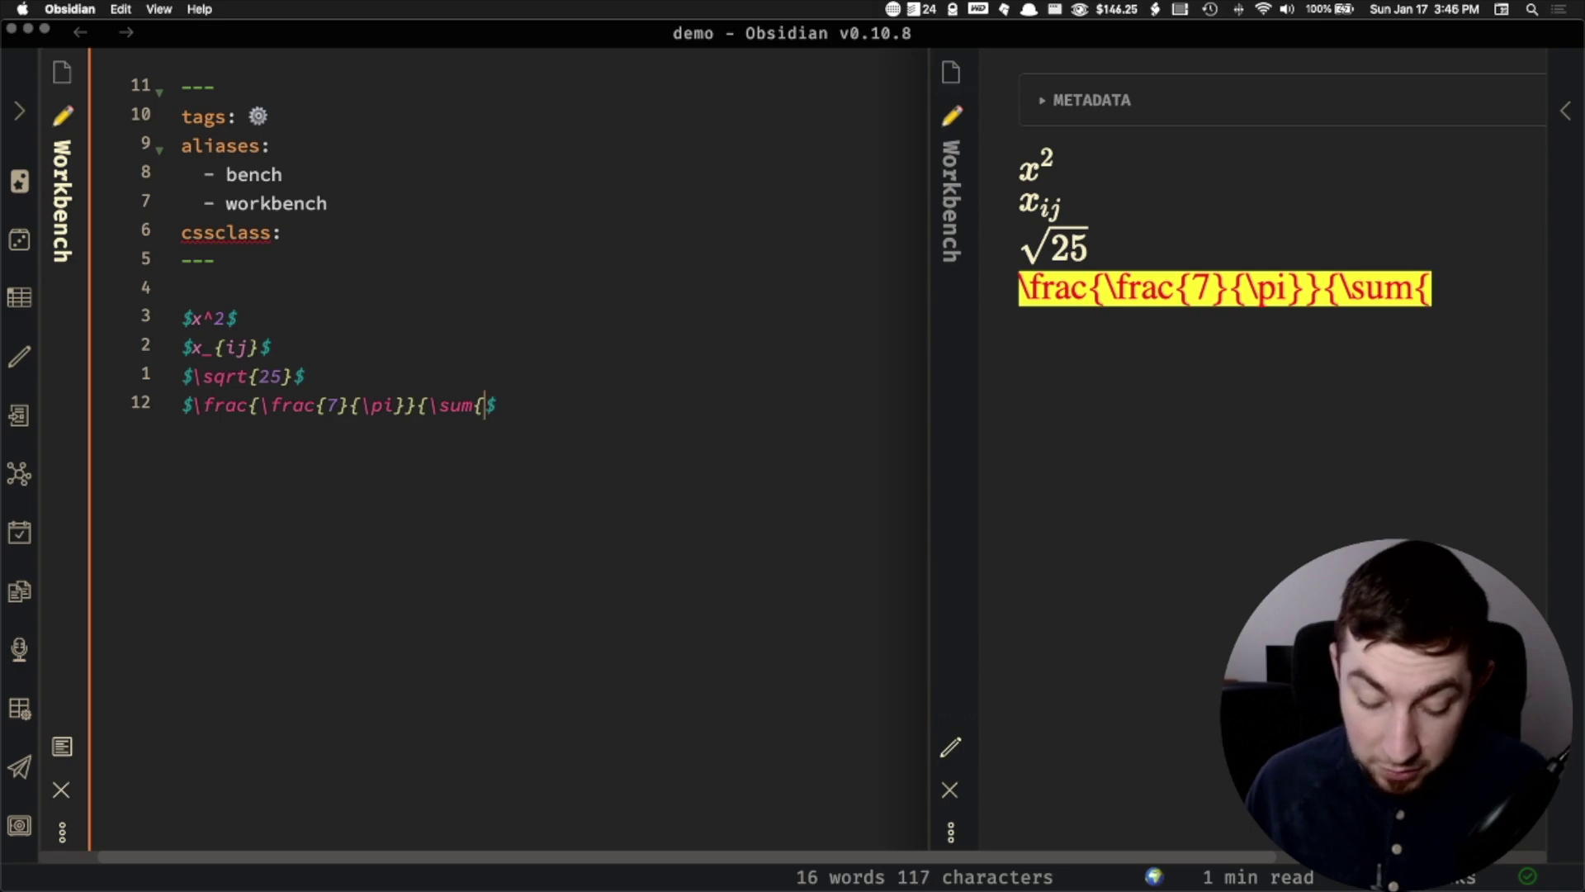
type("6")
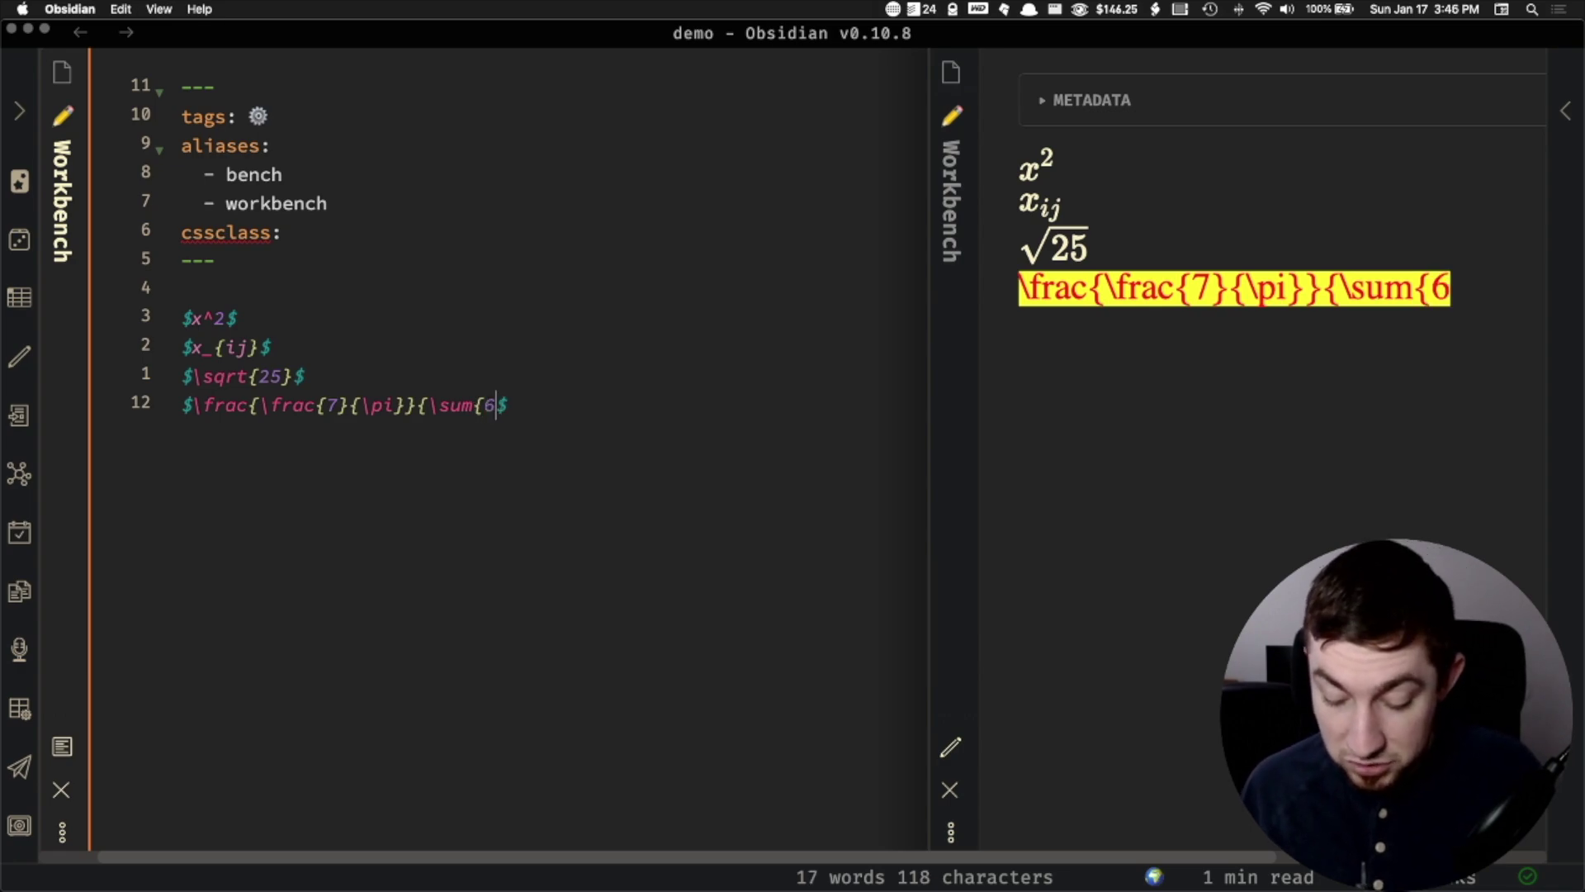
type("}")
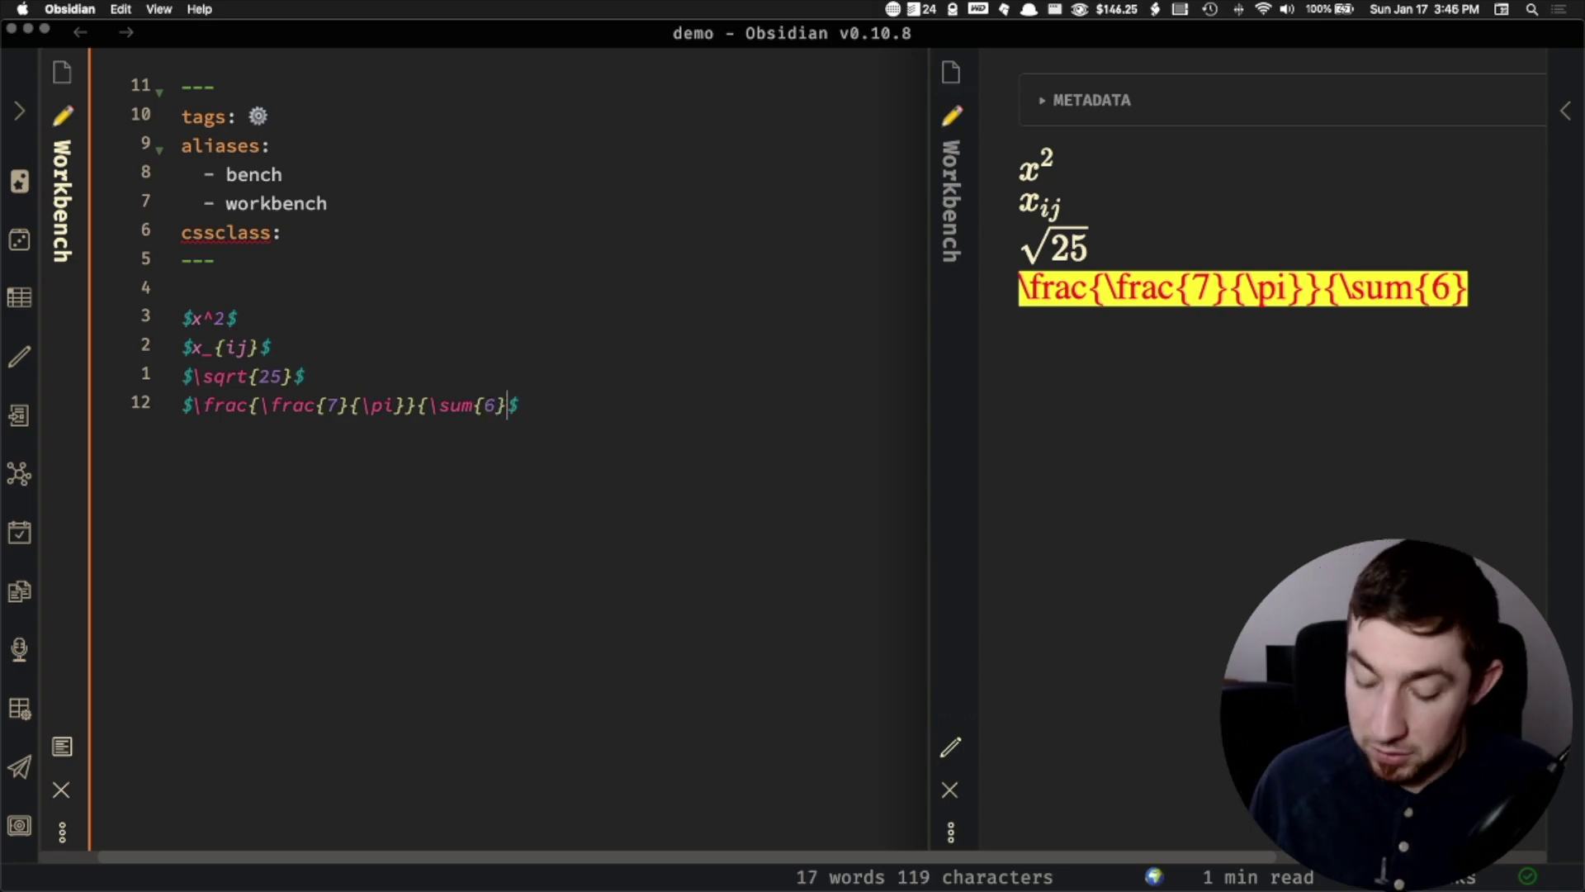
type("}")
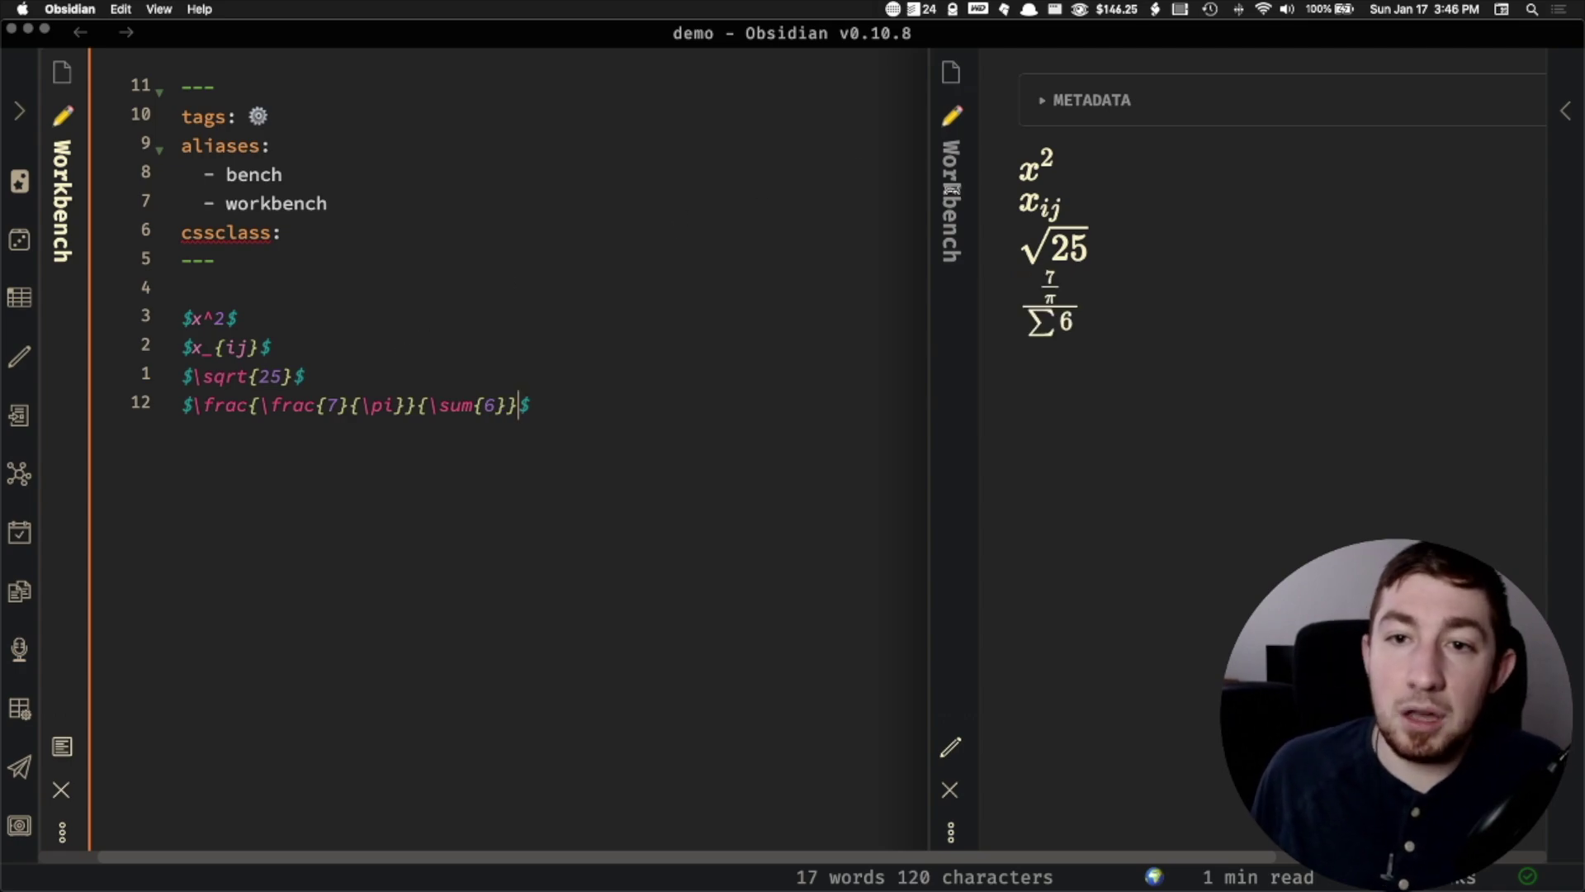
- Wrap the nested fraction formula in single asterisks to apply Markdown italics to it
left_click(578, 398)
triple_click(578, 398)
type("==")
left_click(754, 311)
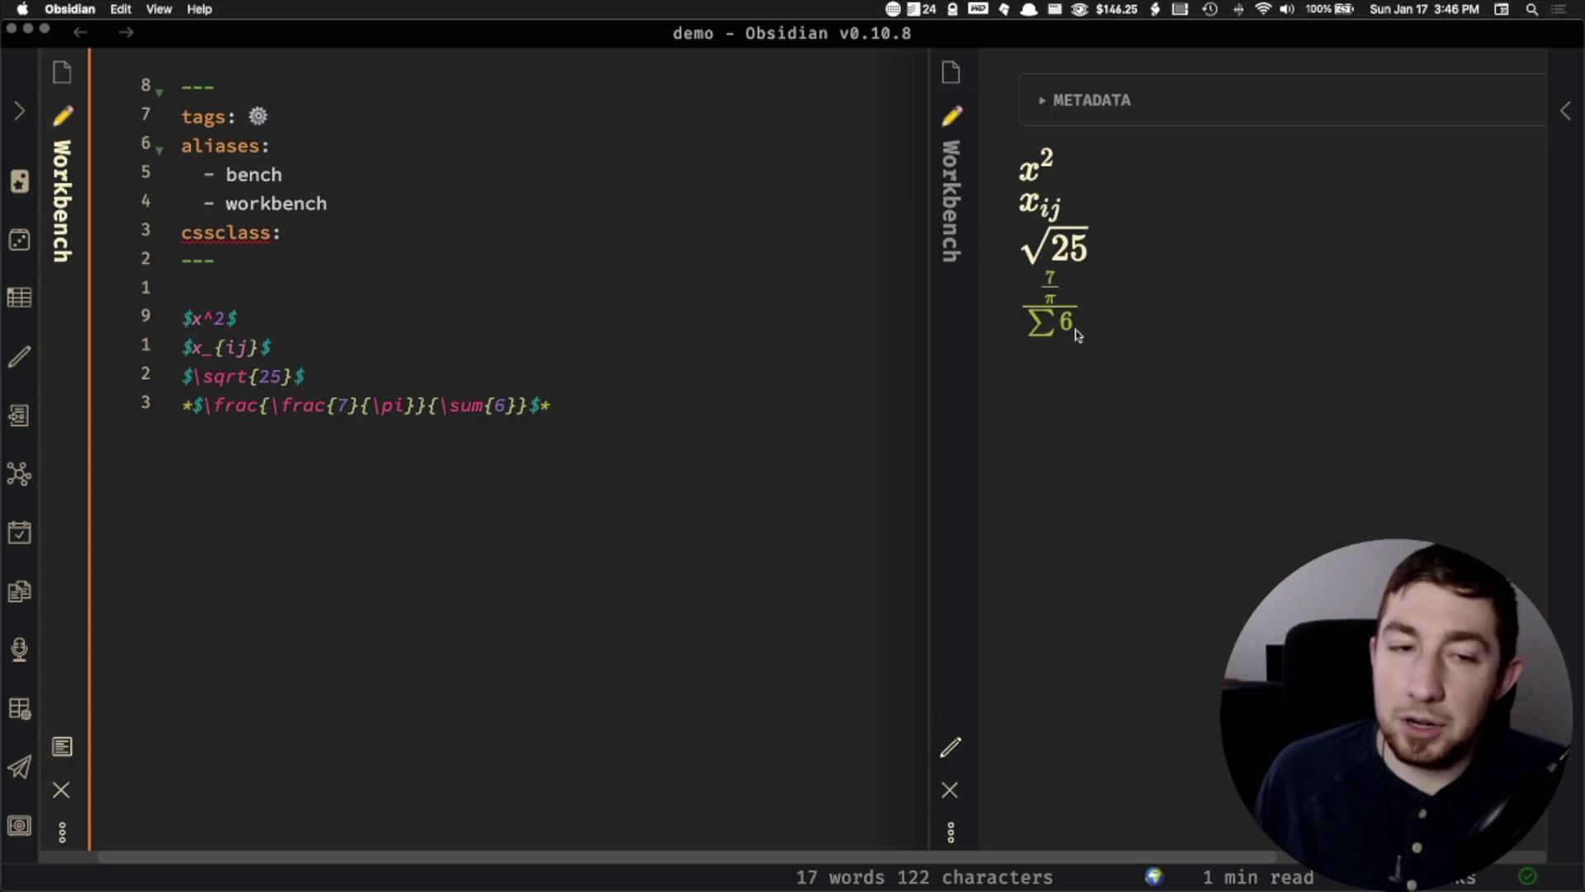
right_click(583, 407)
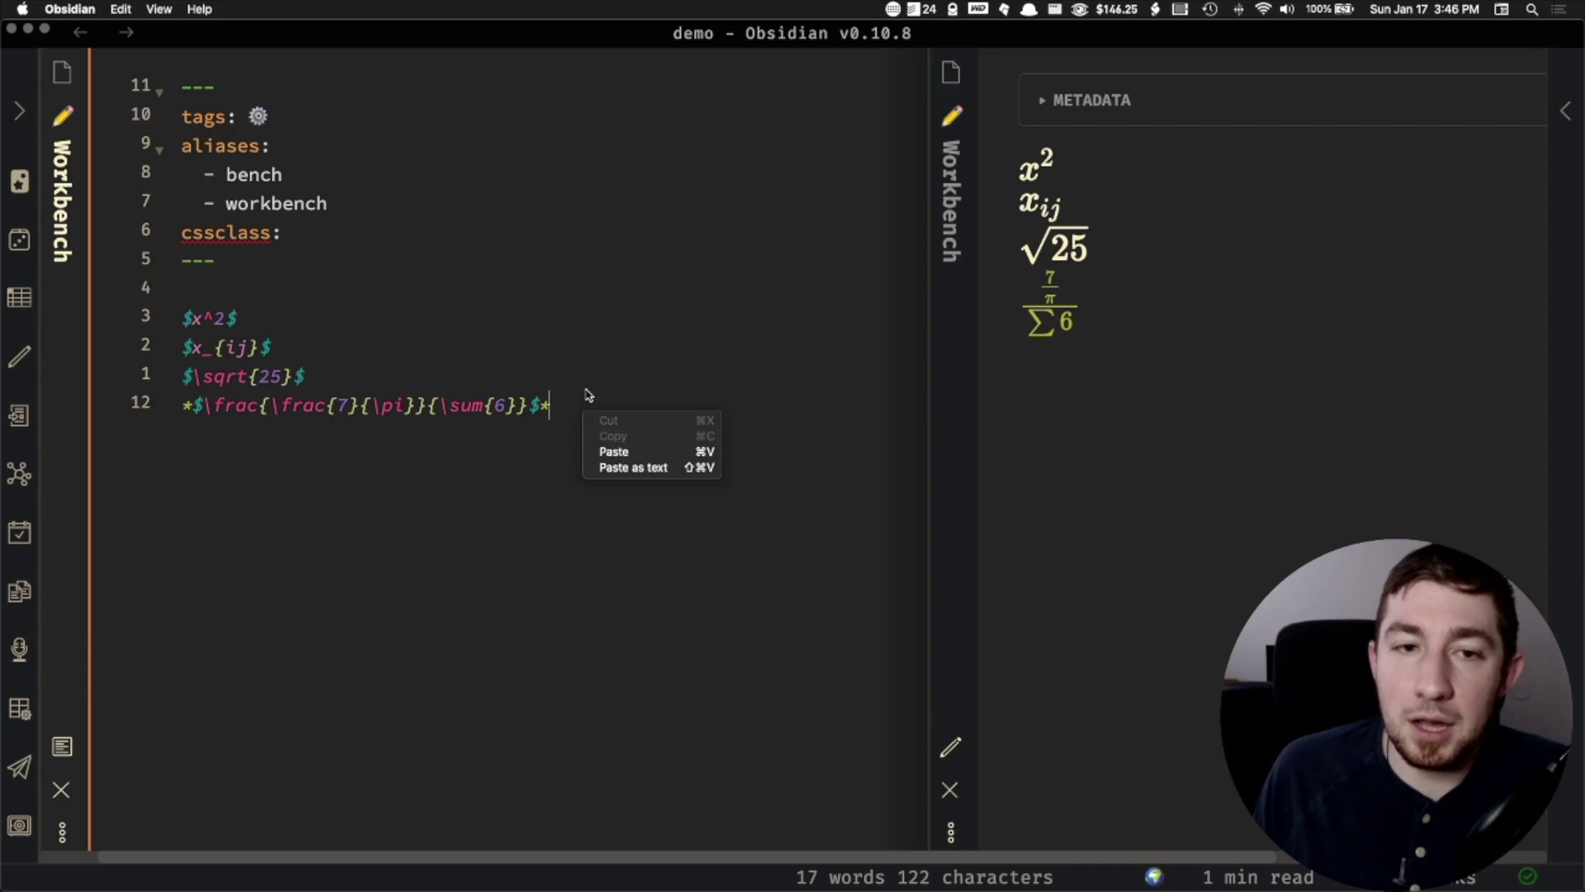
key("Escape")
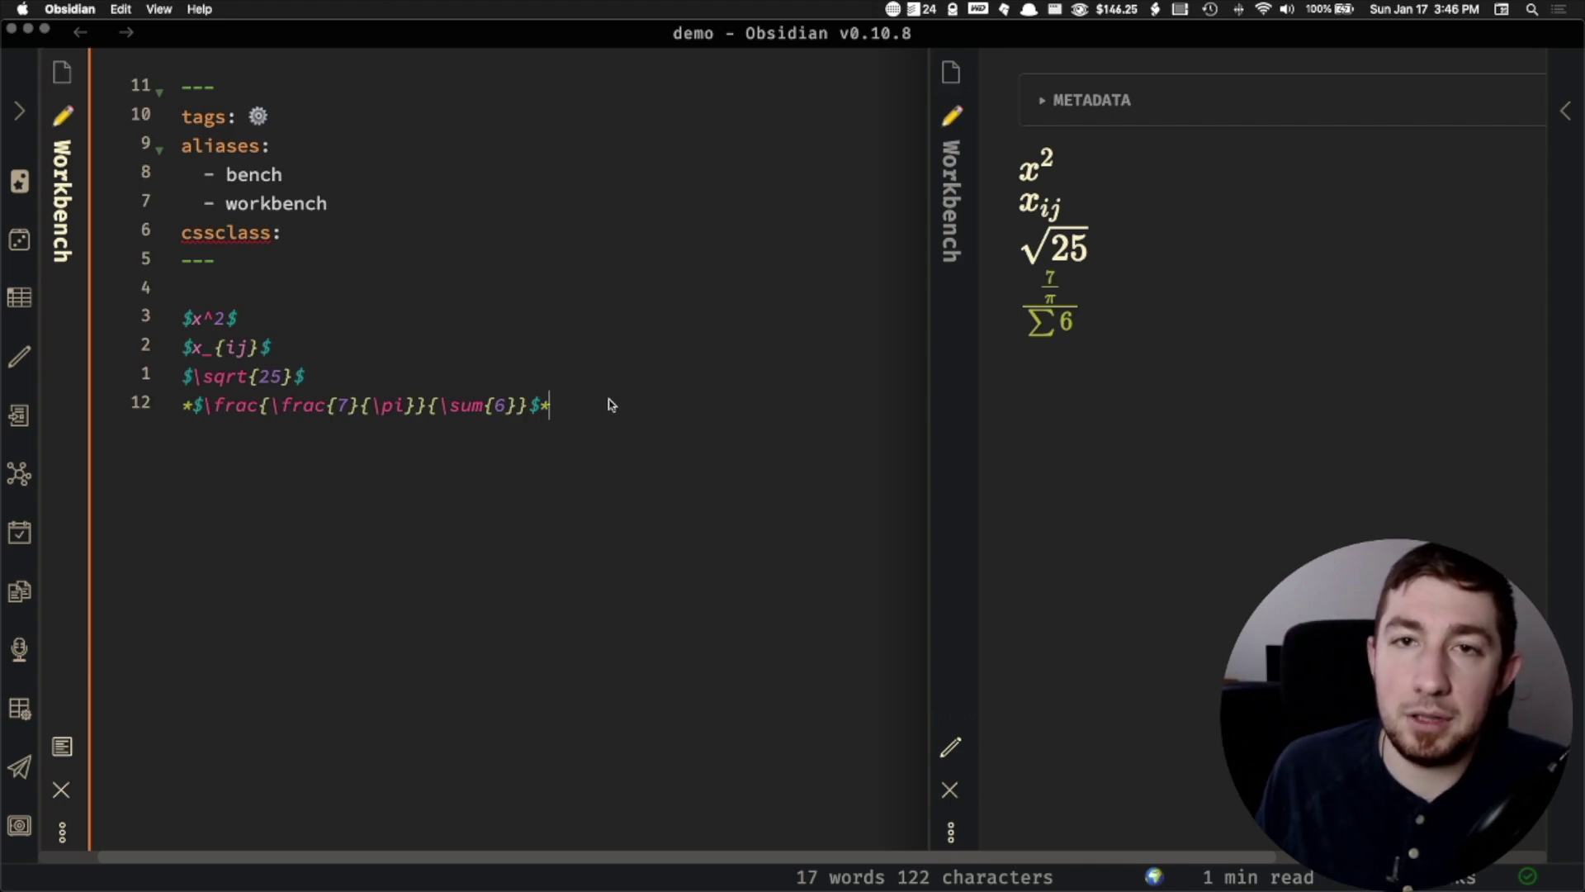
- Add the inline formula $\pi$ below the nested fraction, separated from it by a blank line
key("Return")
key("Return")
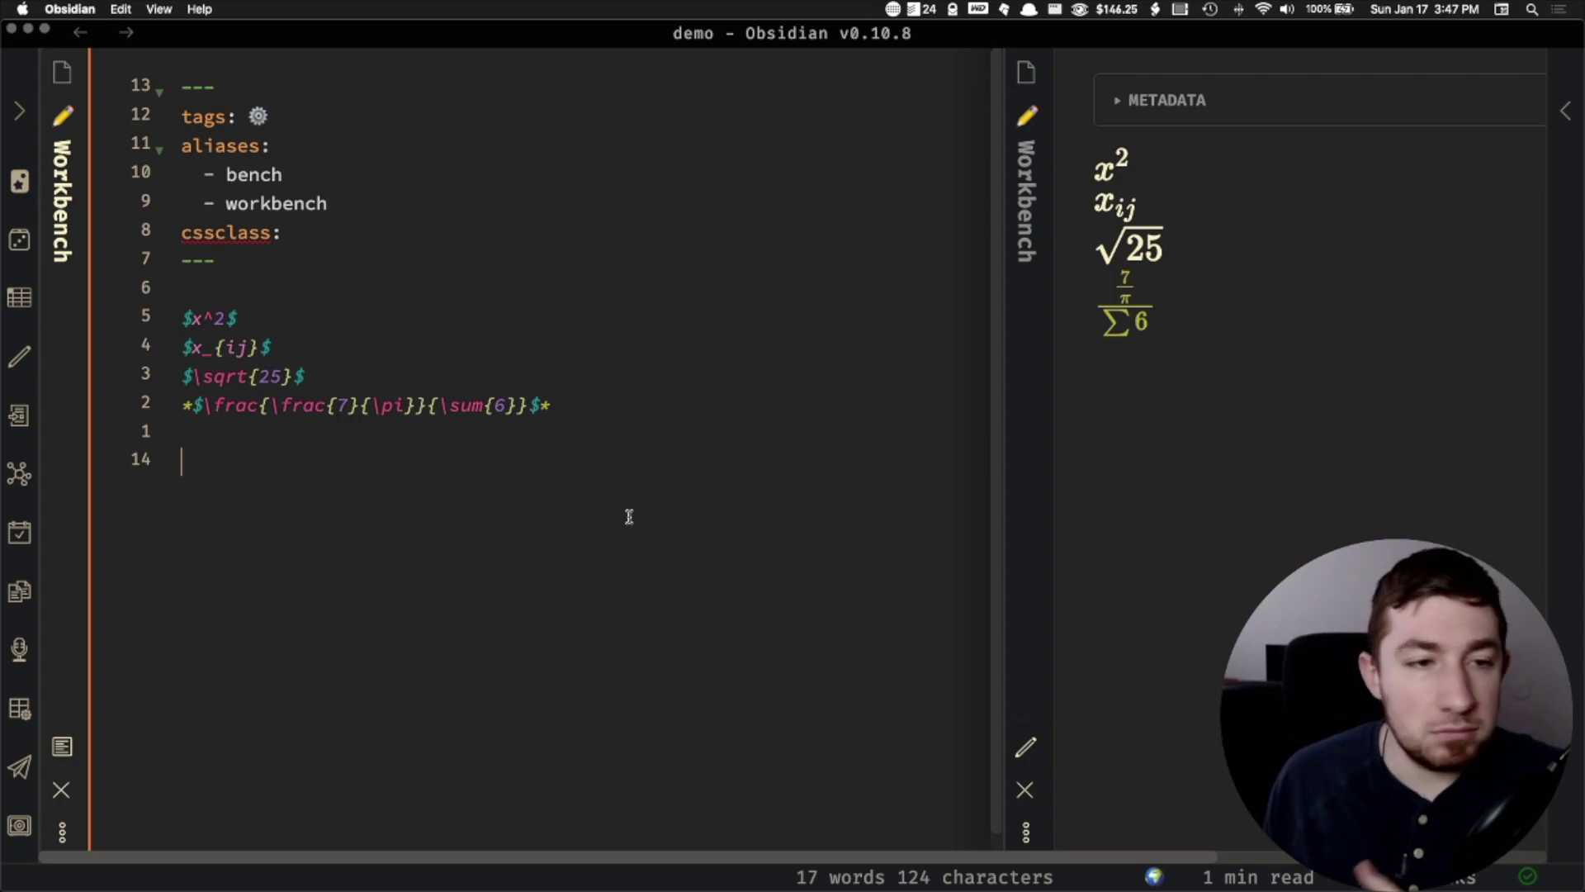
type("$$")
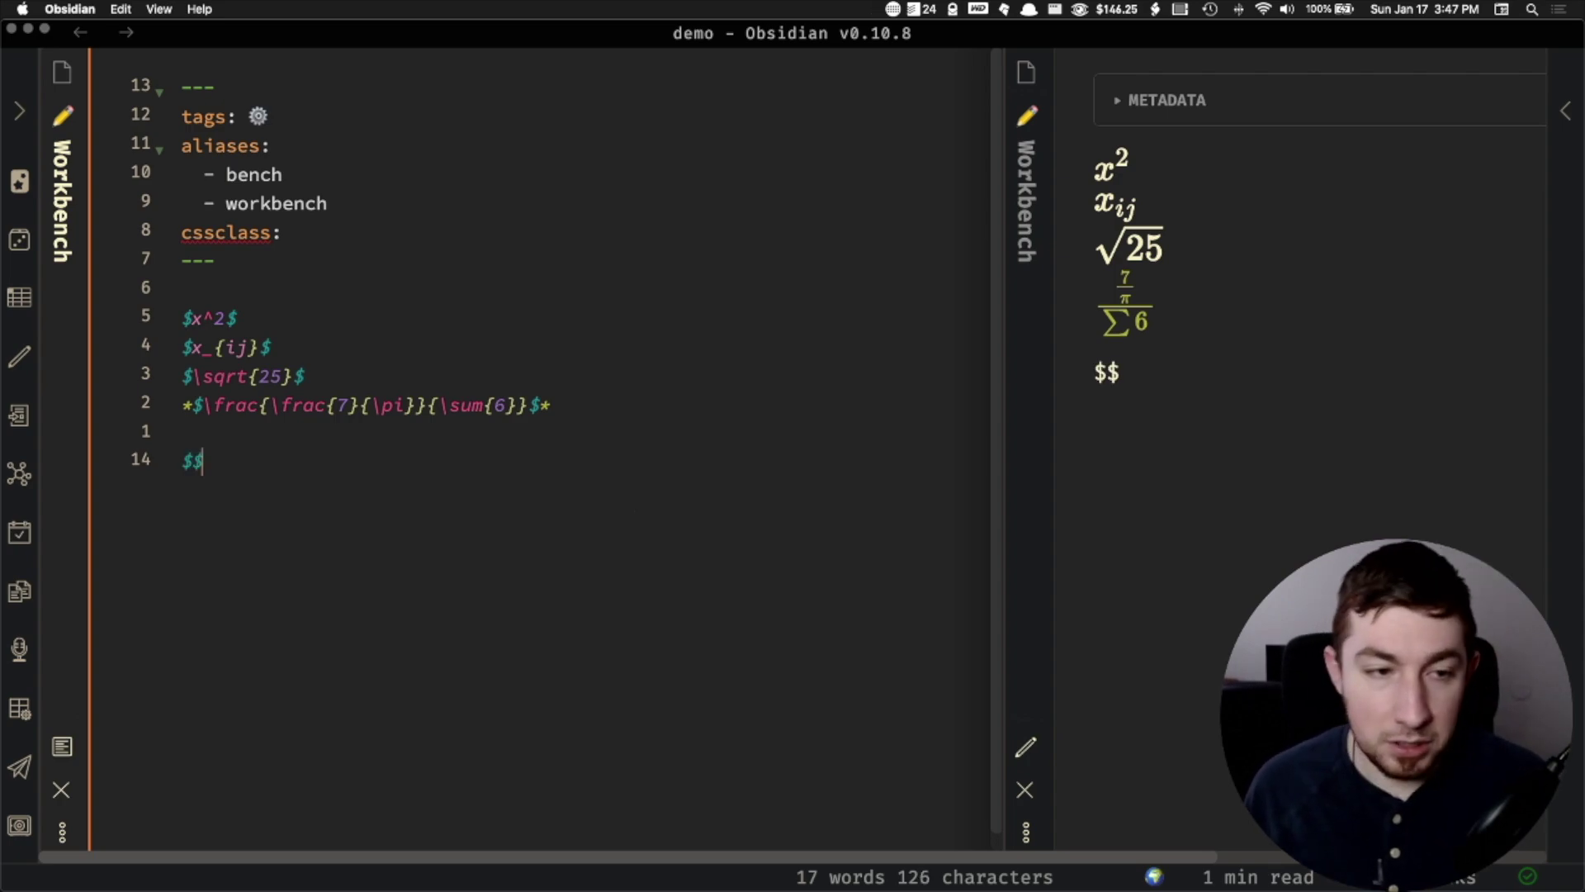
type("\\pi")
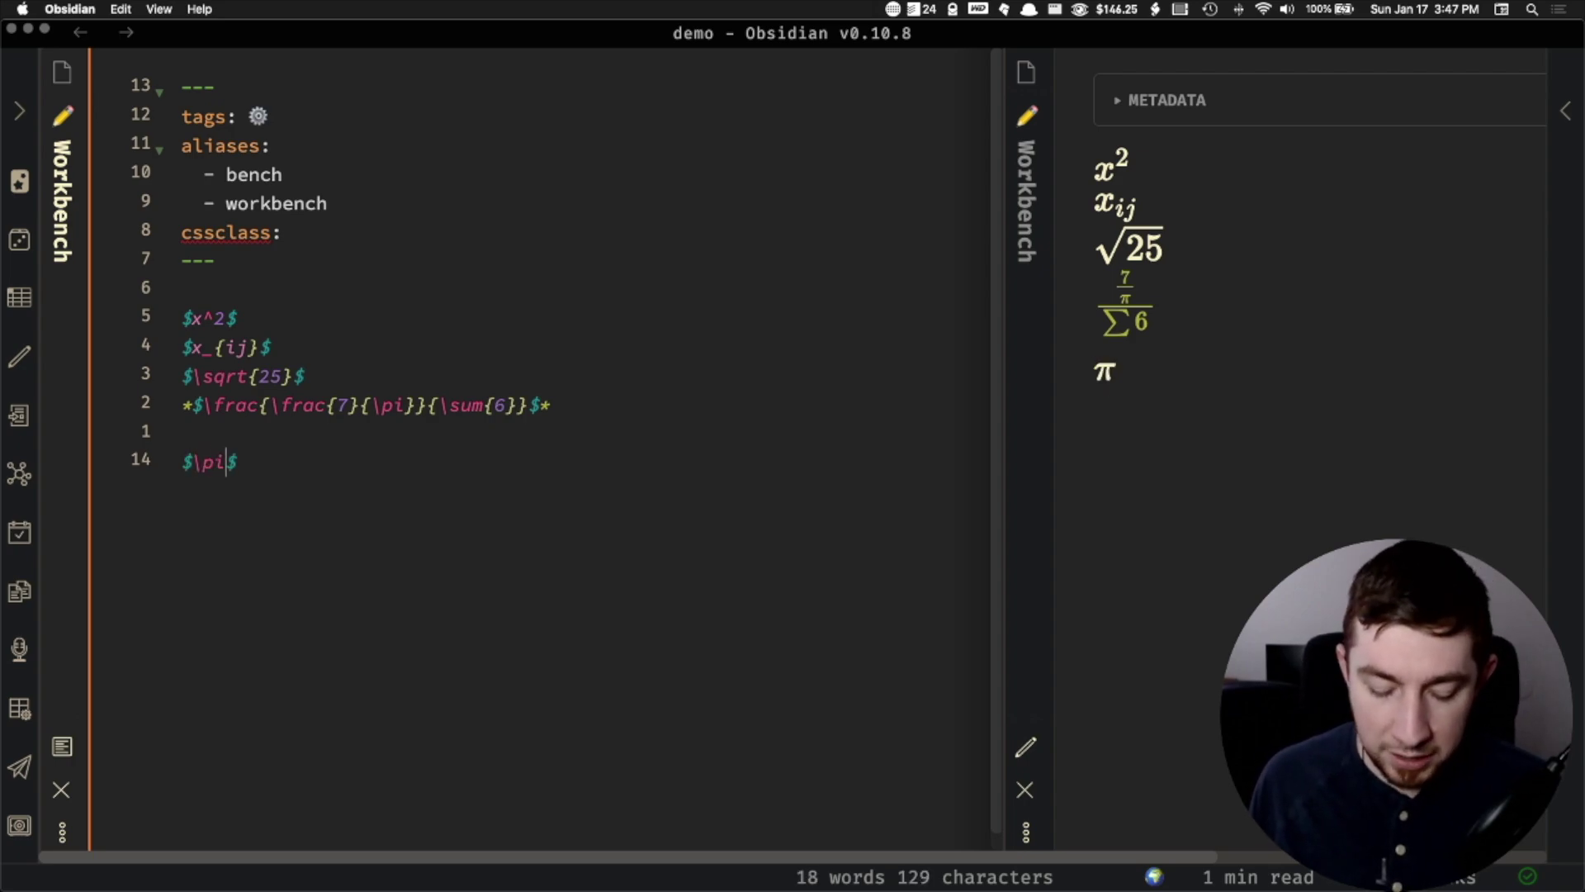
- Add x after \pi with a separating space, giving $\pi x$
type("x")
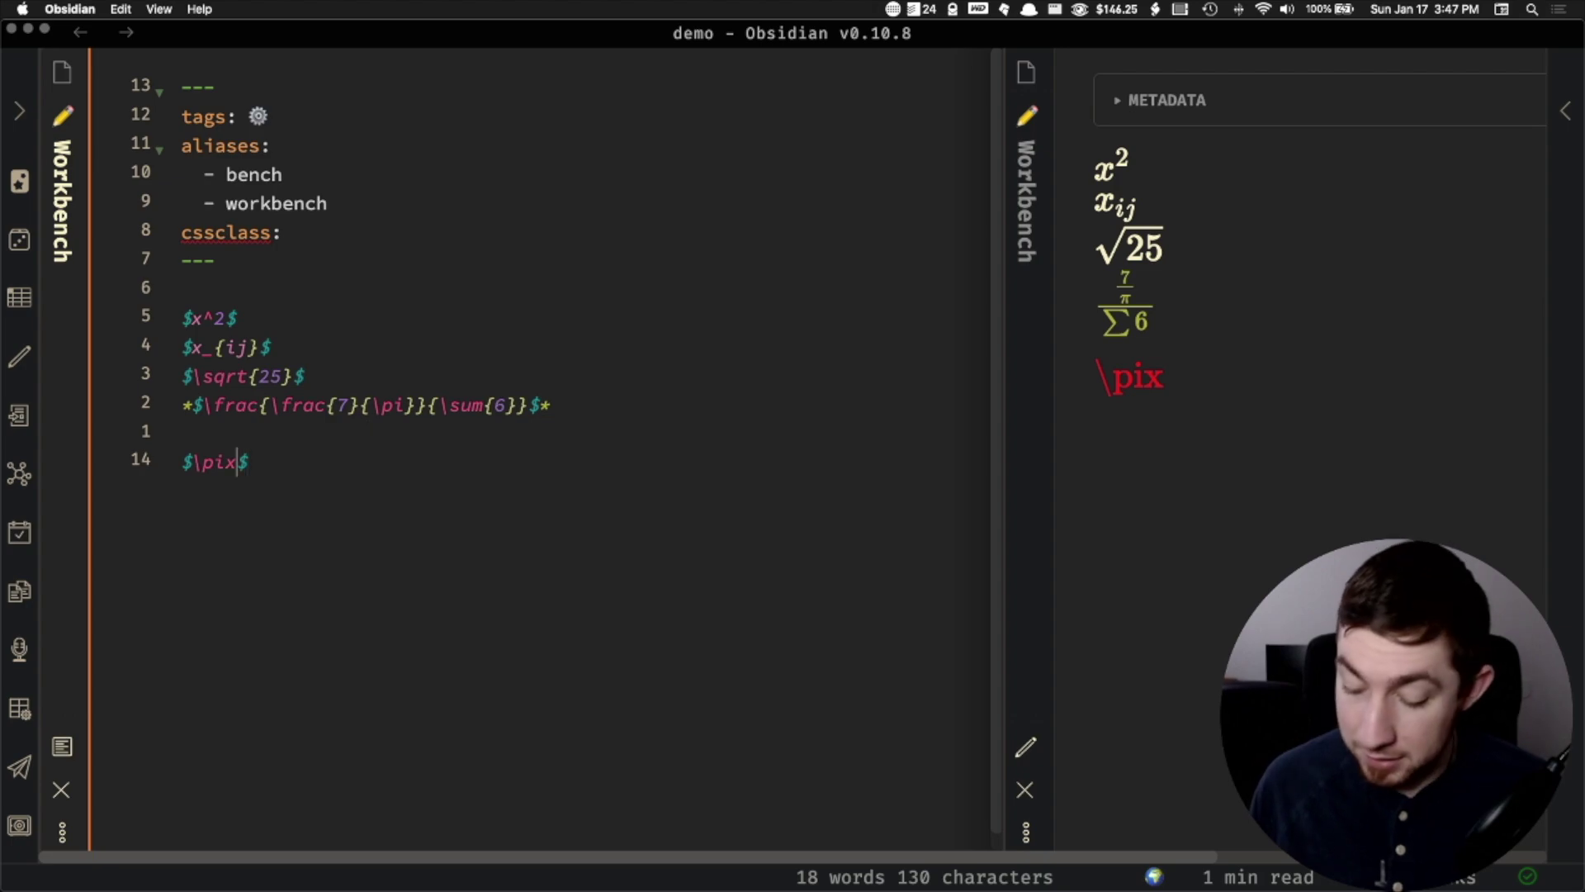
key("Delete")
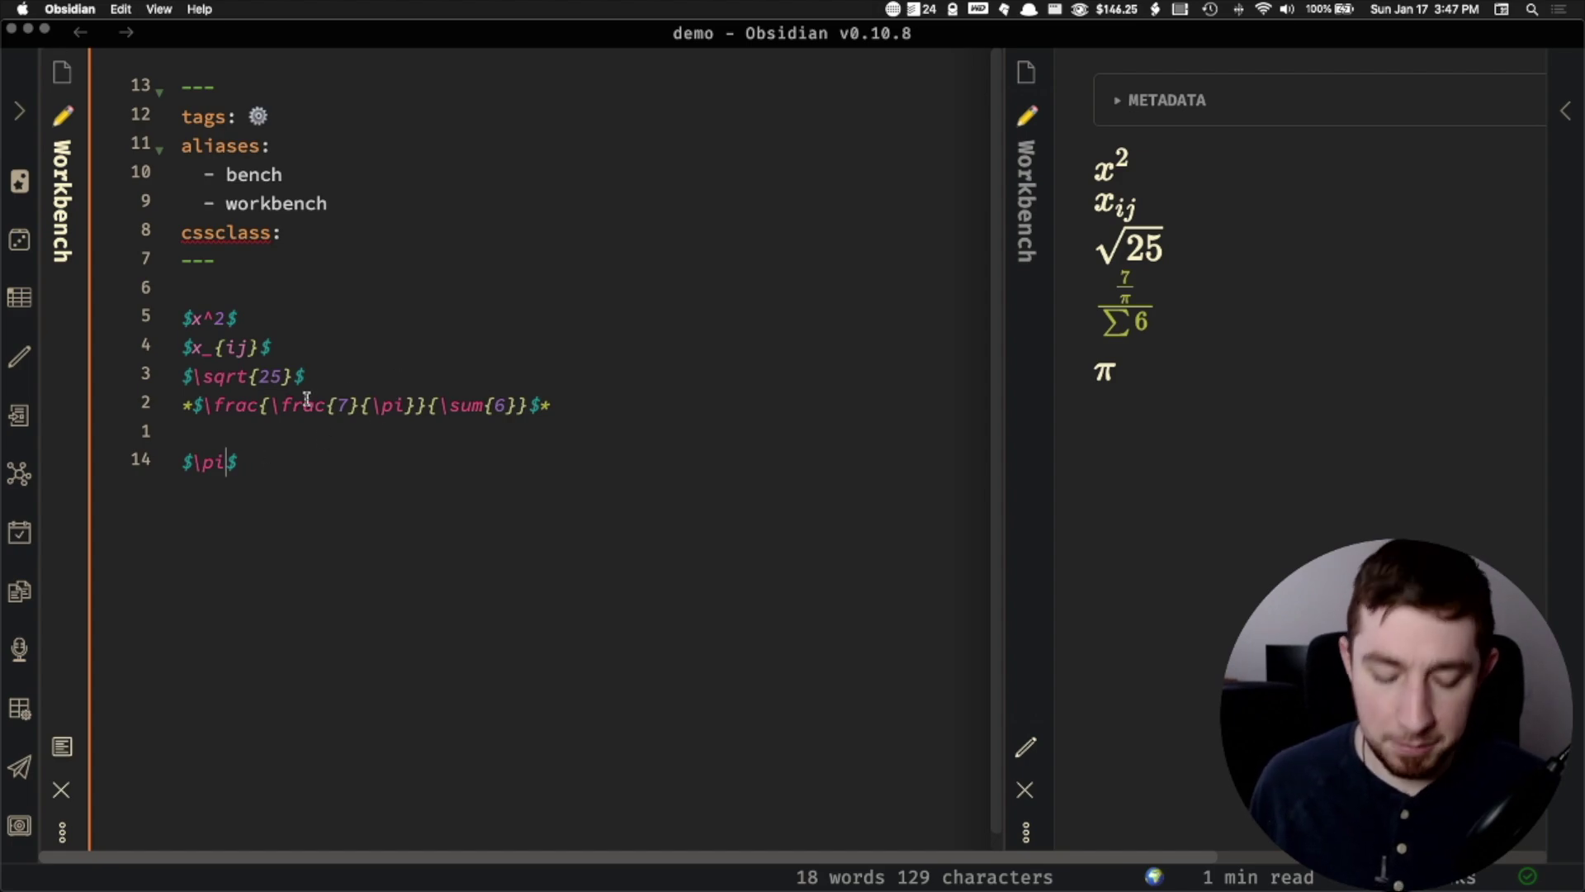
type("x")
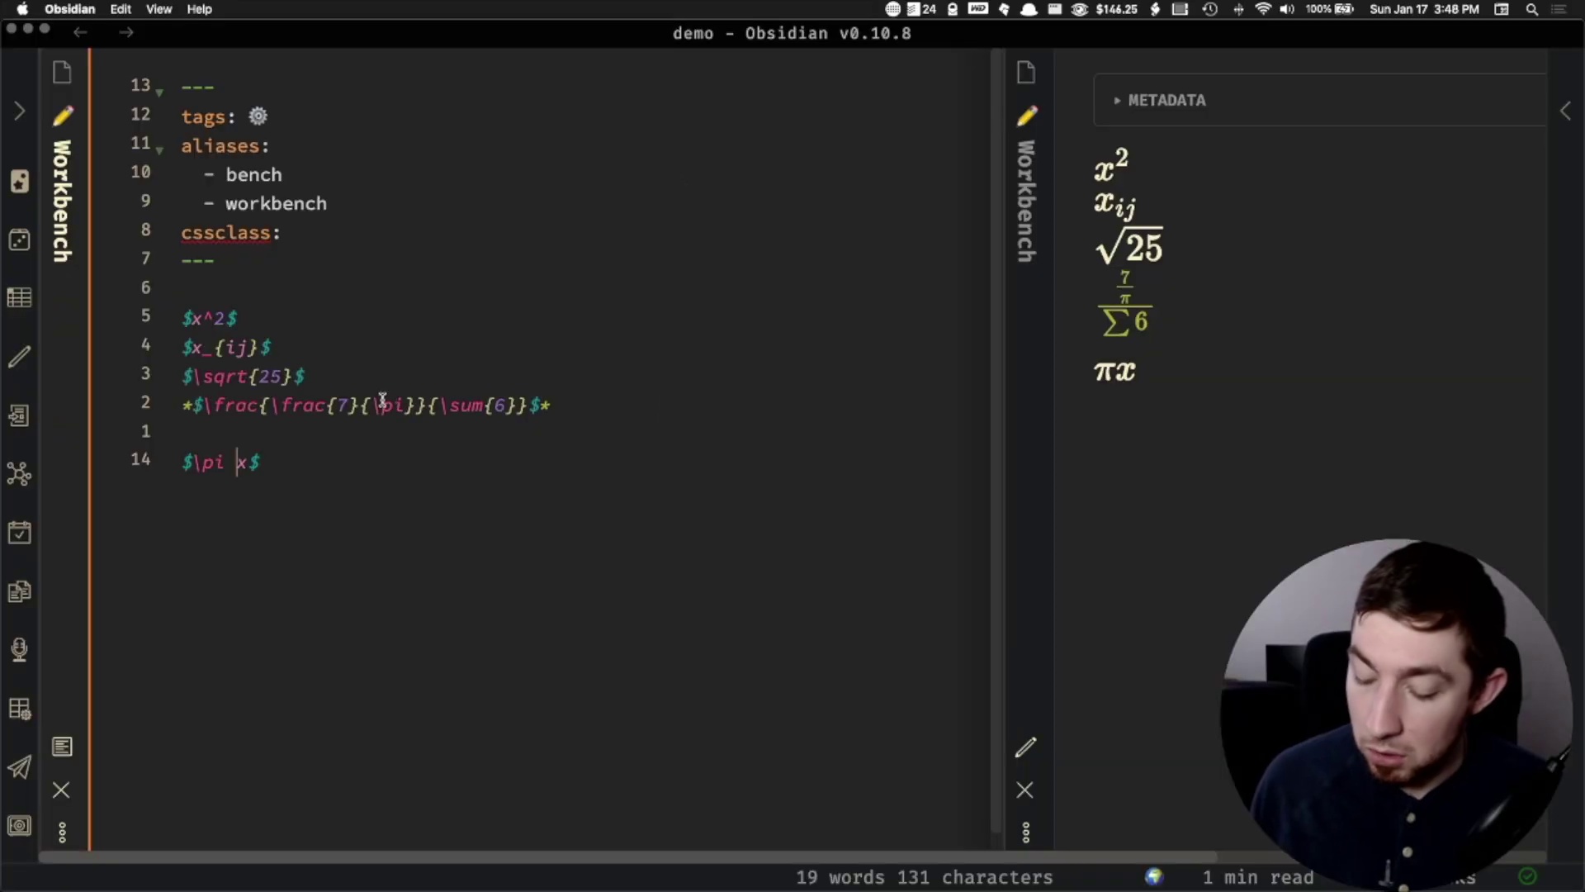
- Try the spacing command \, between \pi and x in place of the plain space
key("BackSpace")
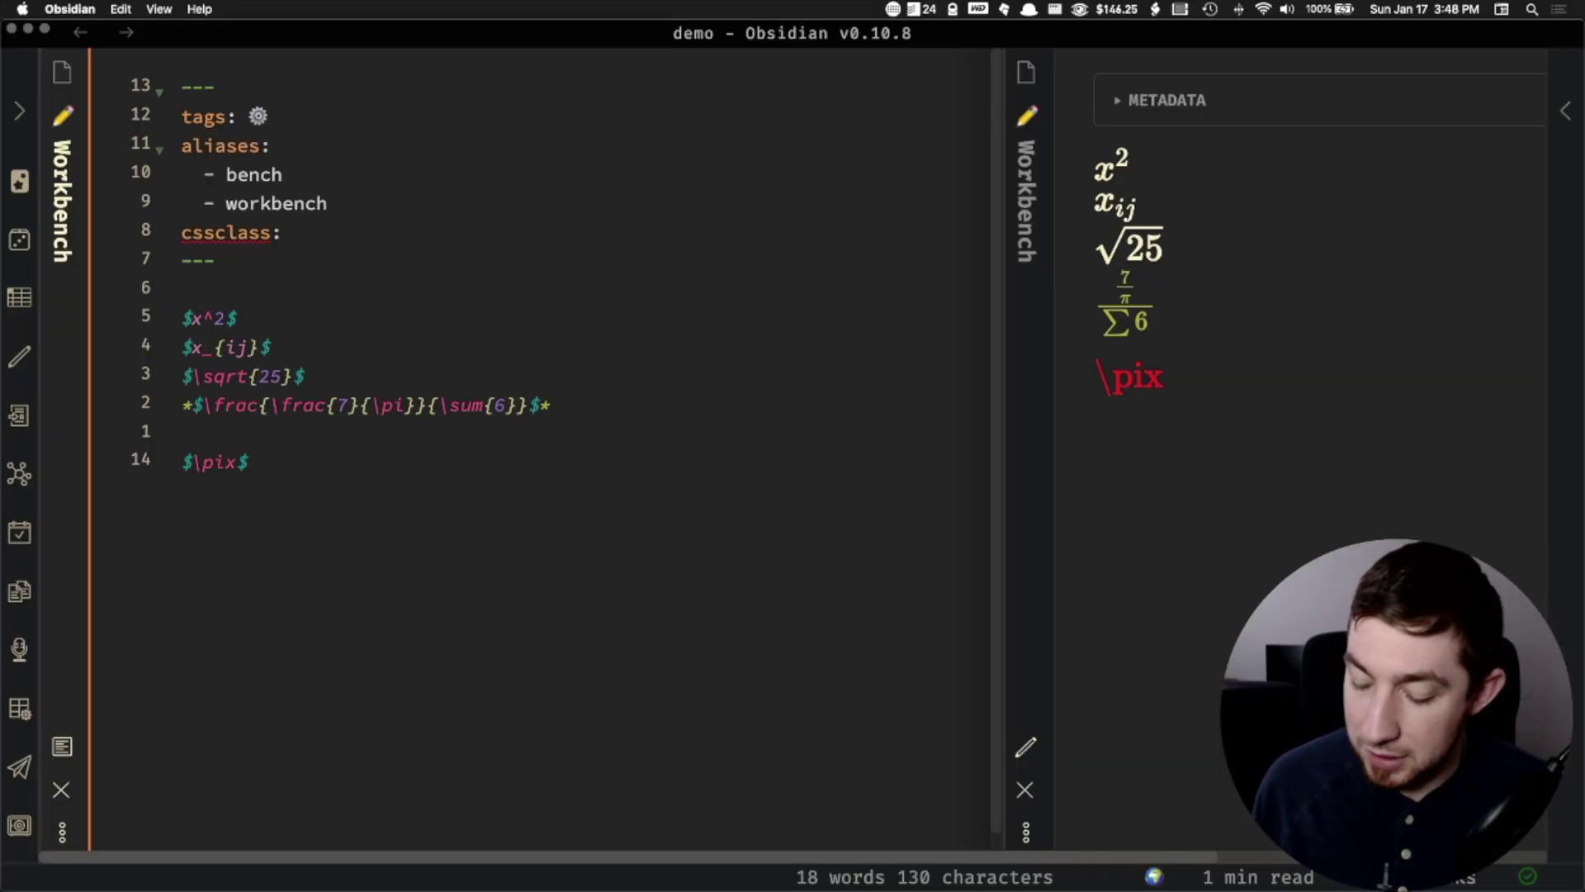
type("\\,")
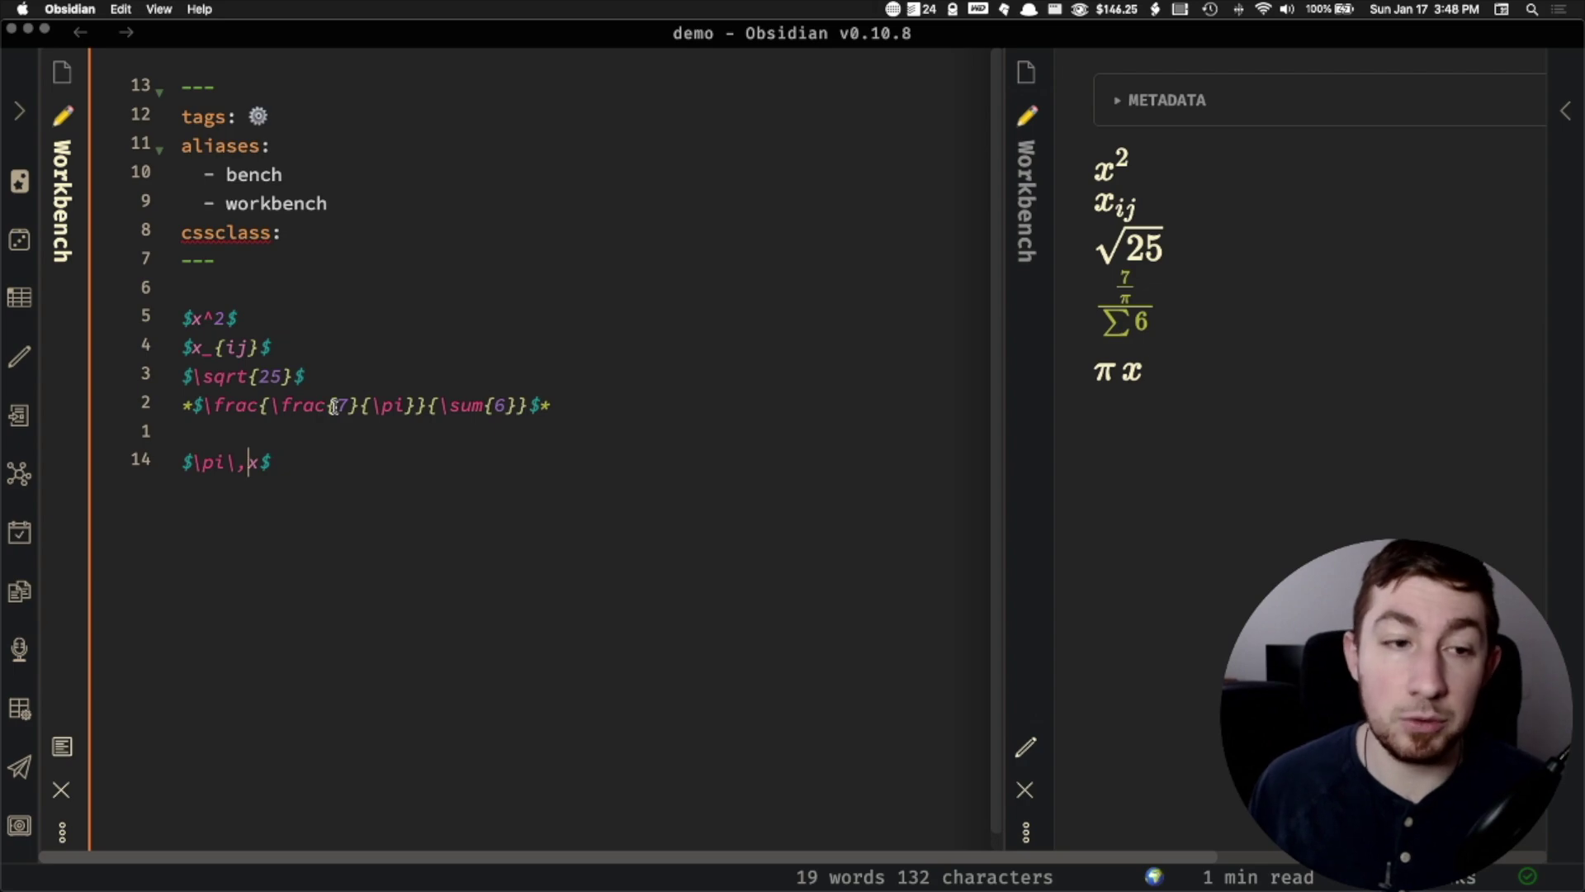
key("BackSpace")
key("BackSpace")
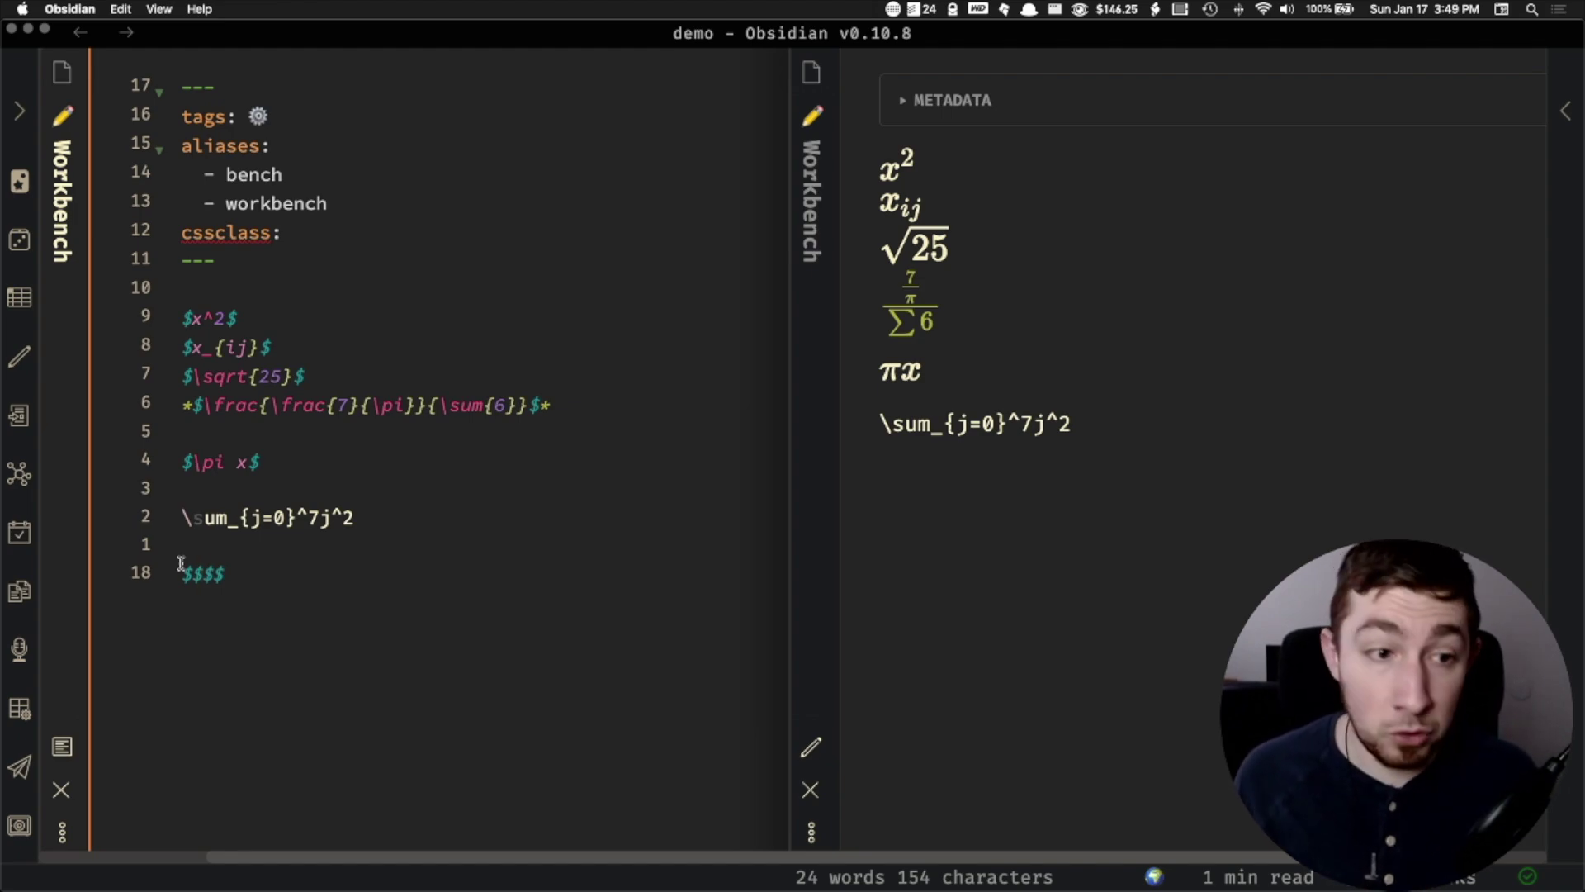
- Enter a summation with lower limit j=0 in the empty display math block, giving $$\sum_{j=0}$$
type("\\sum")
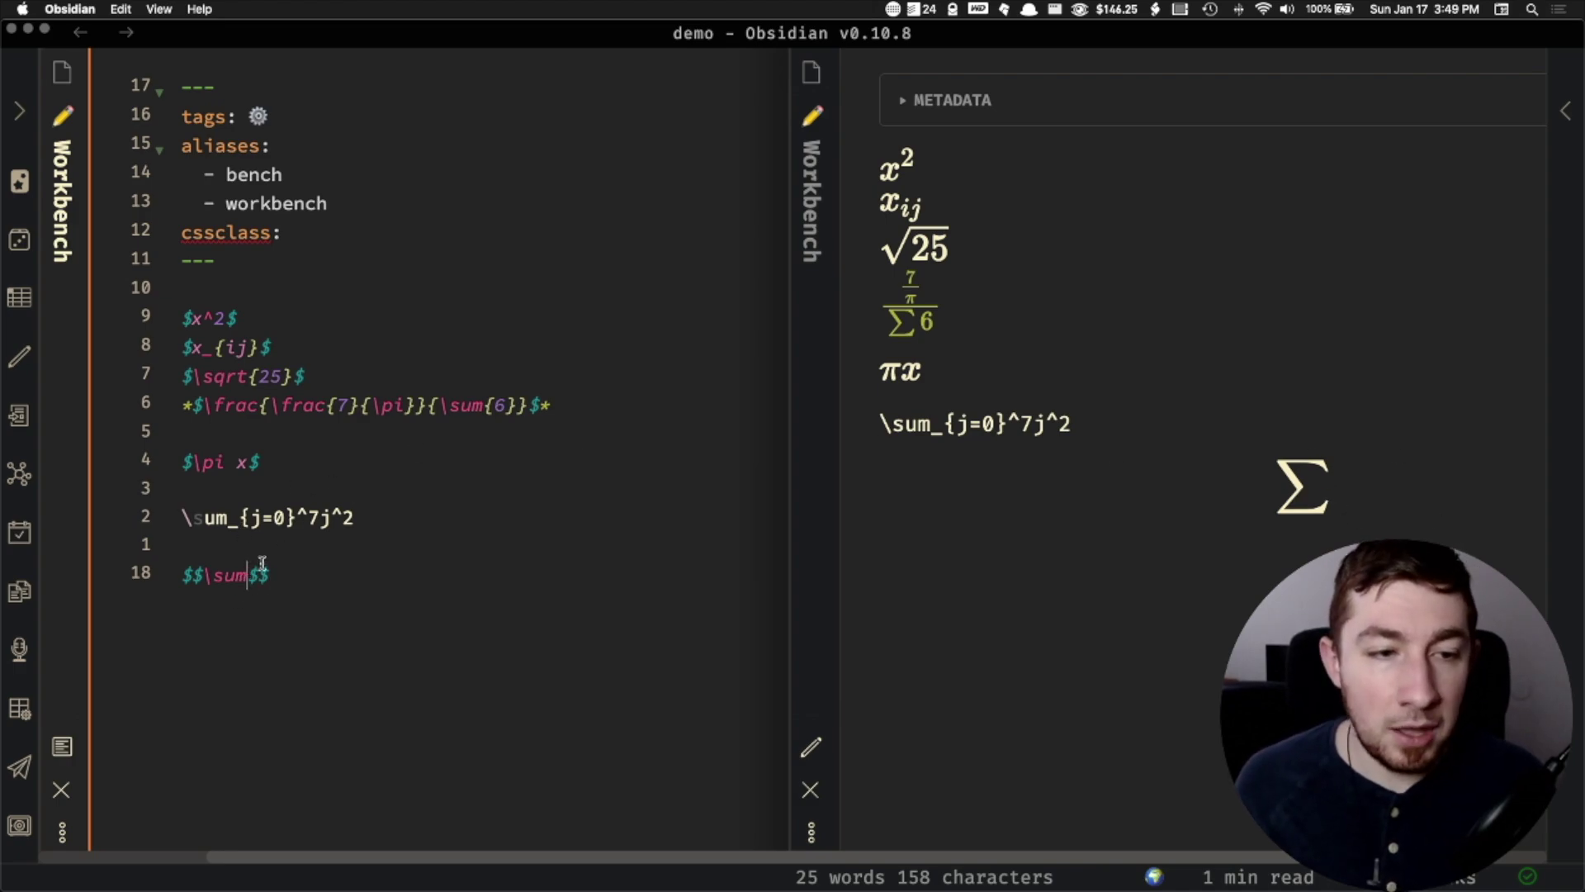
type("_")
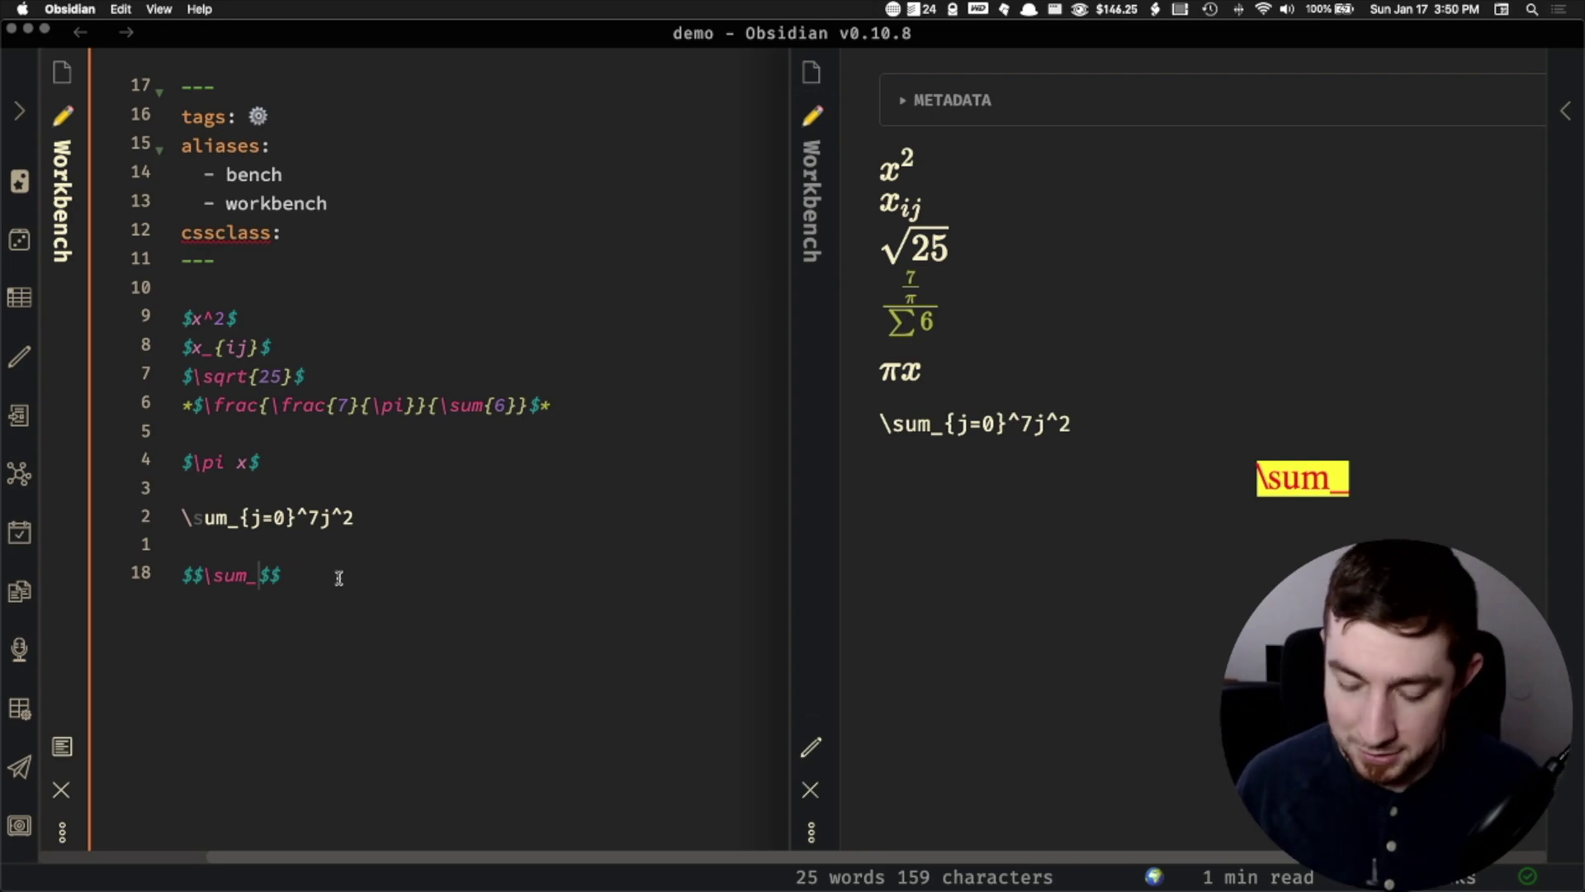
type("{")
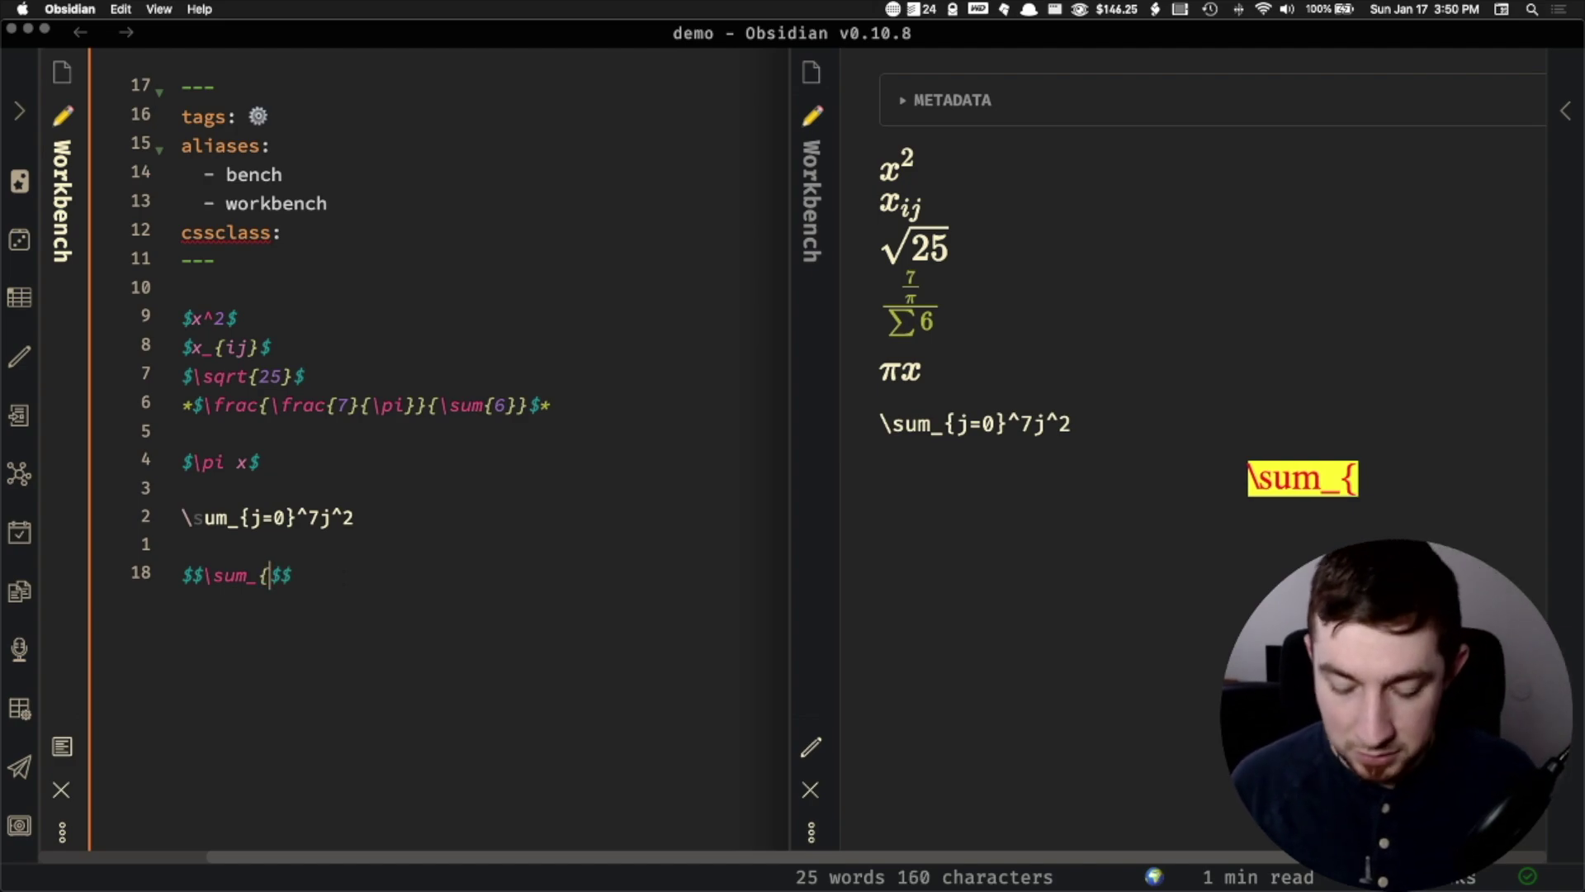
type("j=0")
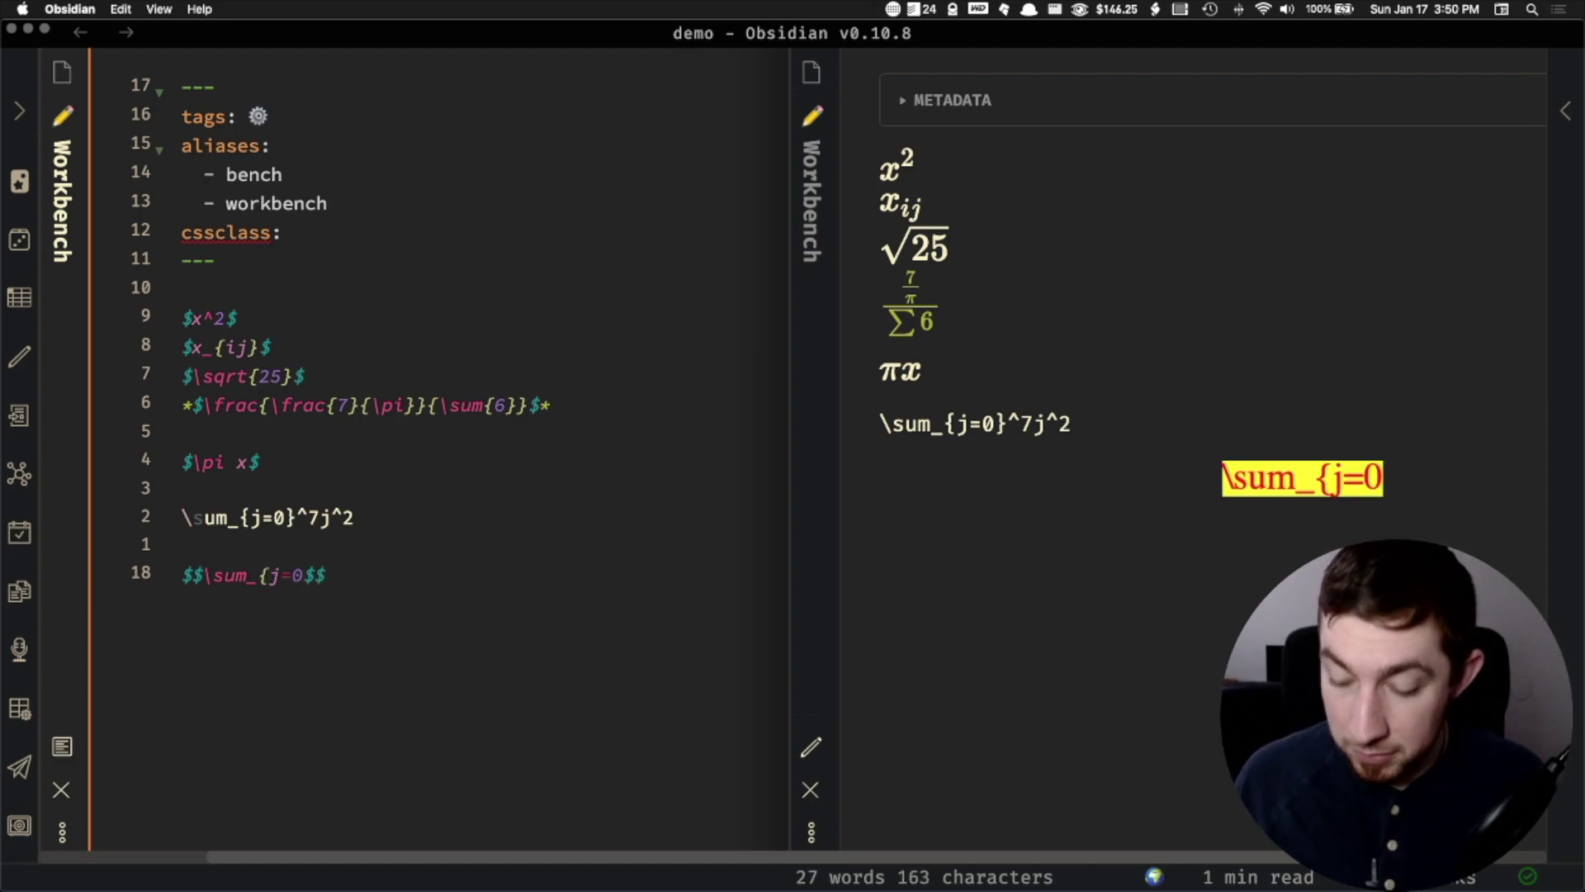
type("}")
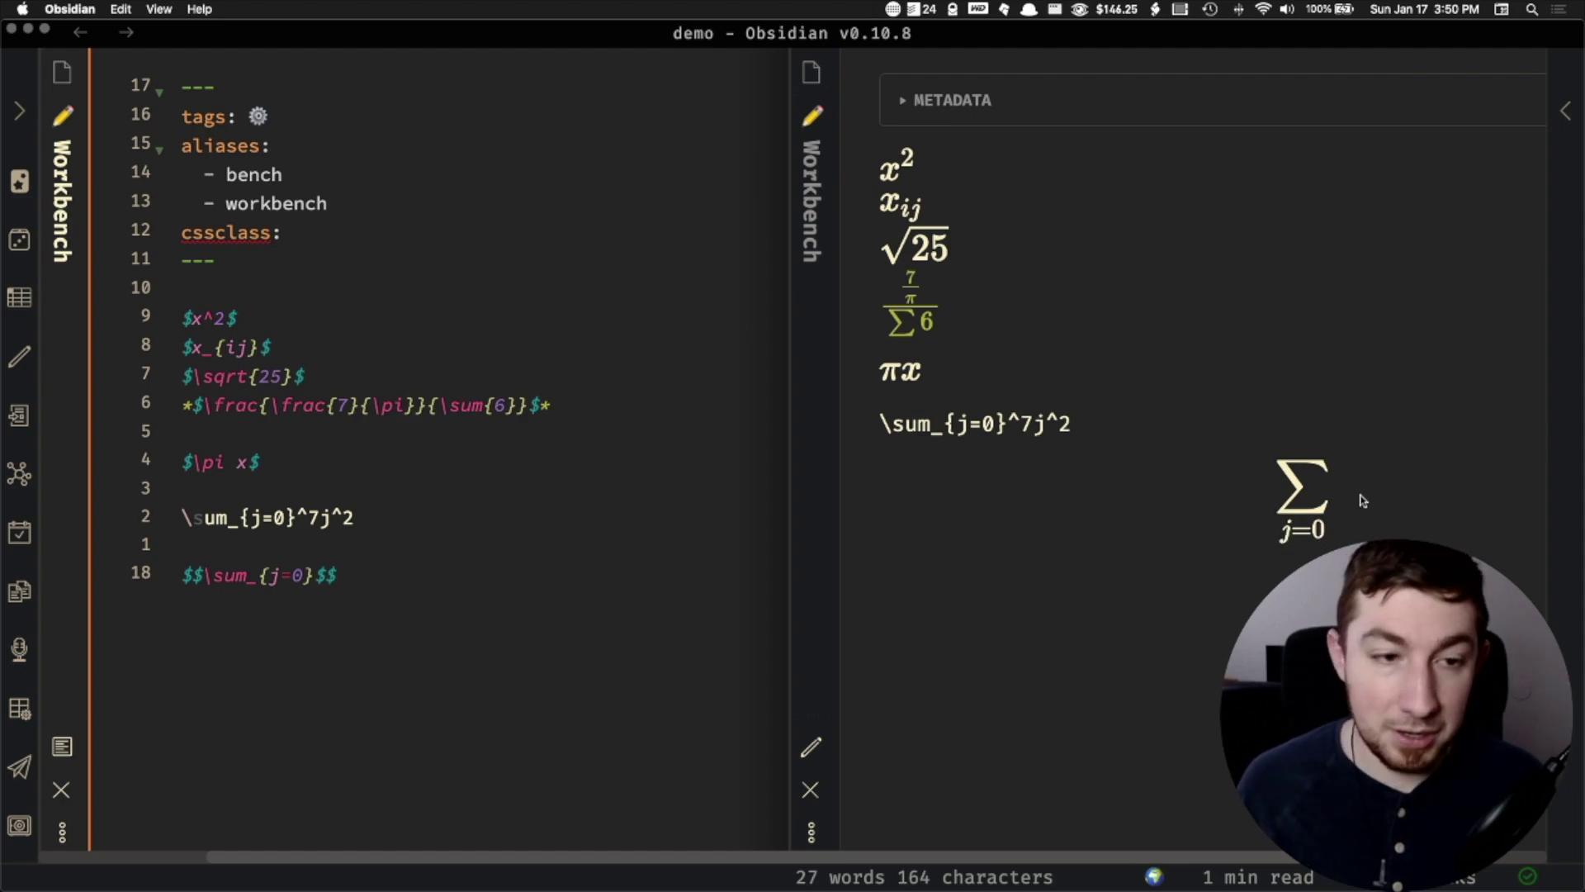
- Try the summation's lower limit j=0 without its curly braces, and put the braces back around it
key("BackSpace")
key("Left")
key("Left")
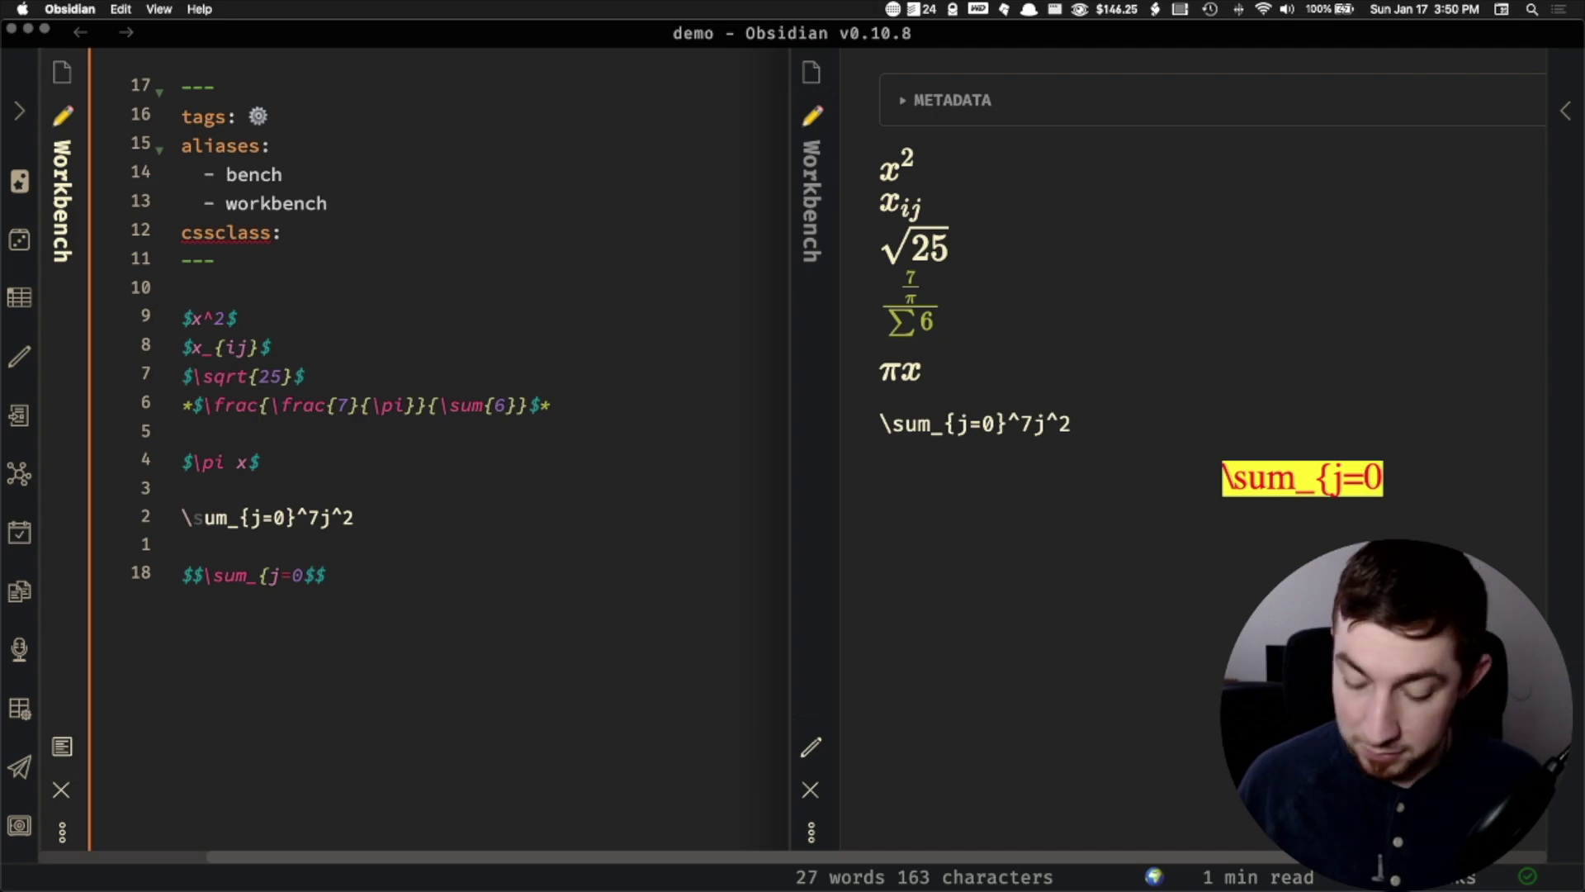
key("Left")
key("BackSpace")
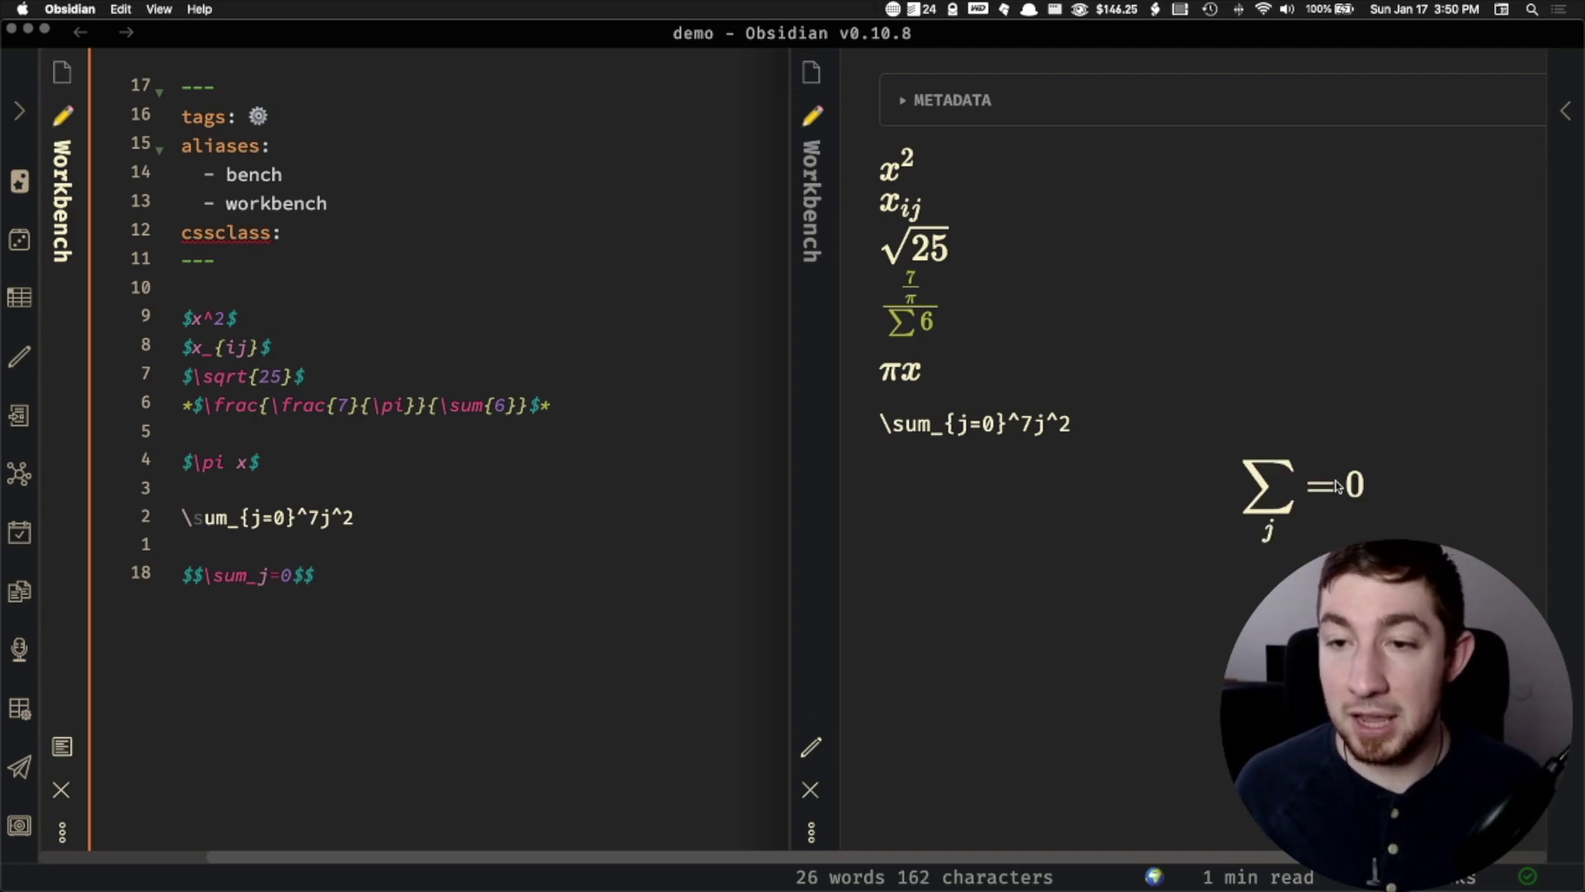
type("{")
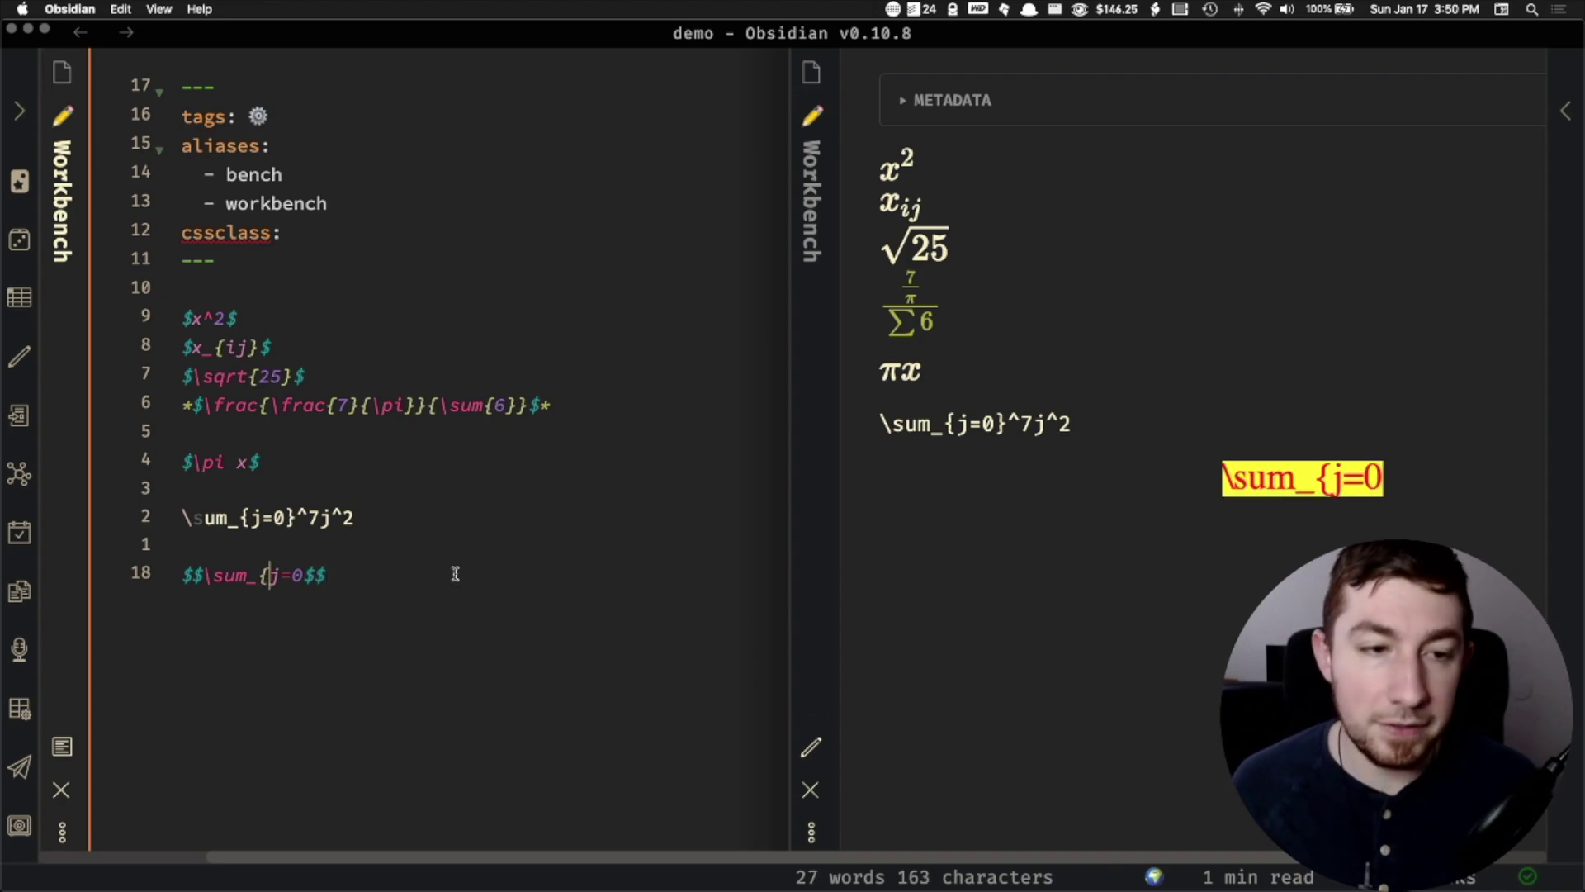
left_click(307, 575)
type("}")
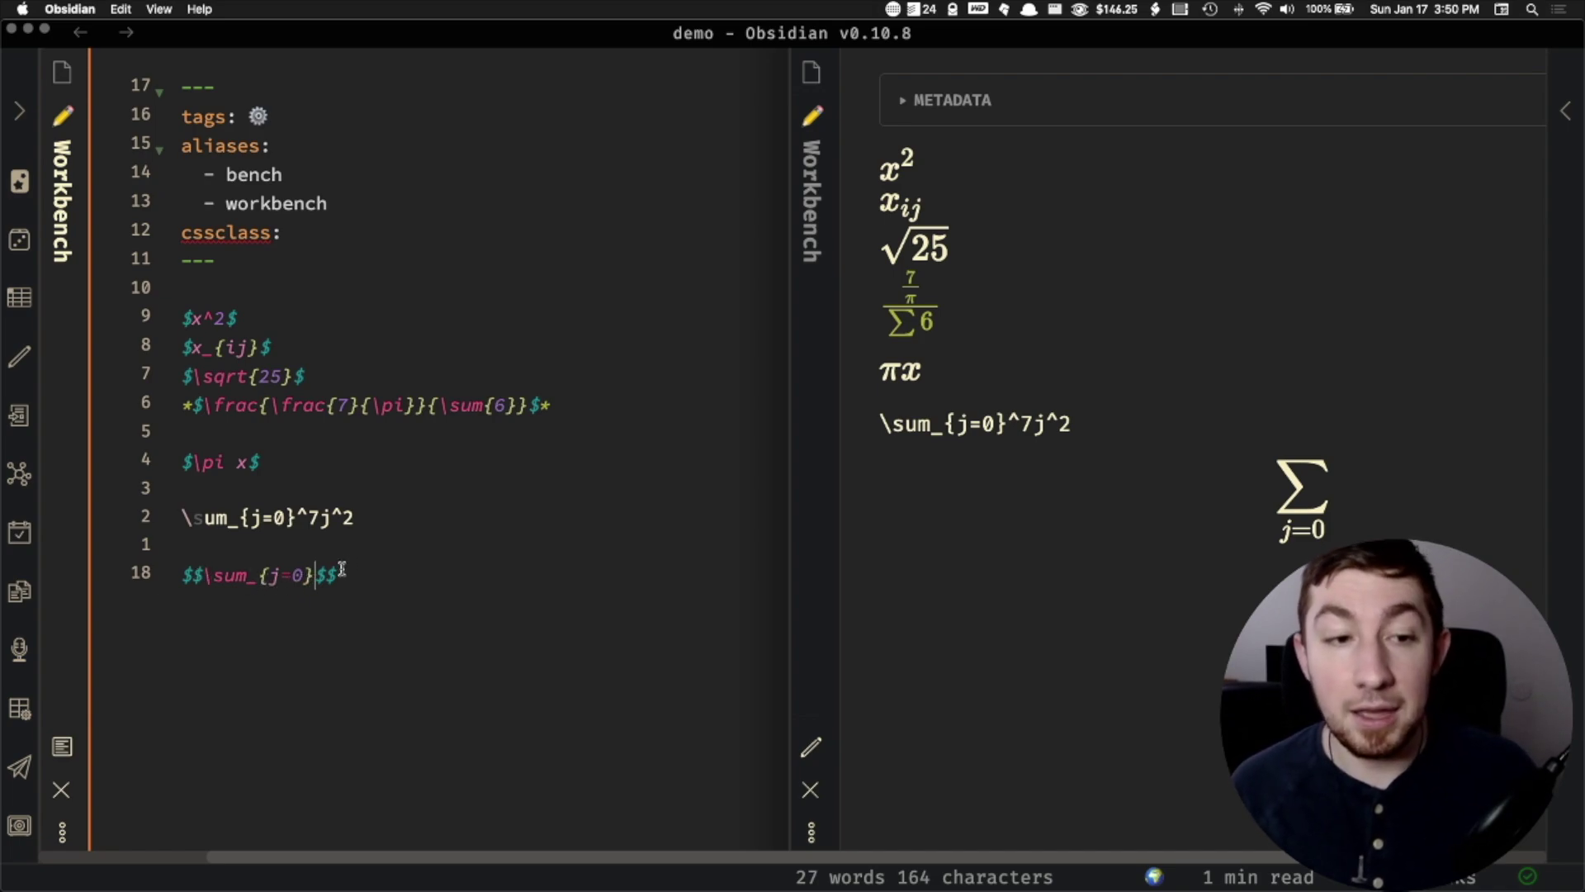
- Give the summation the upper limit 7 and the summand j^2, completing $$\sum_{j=0}^7j^2$$
type("^")
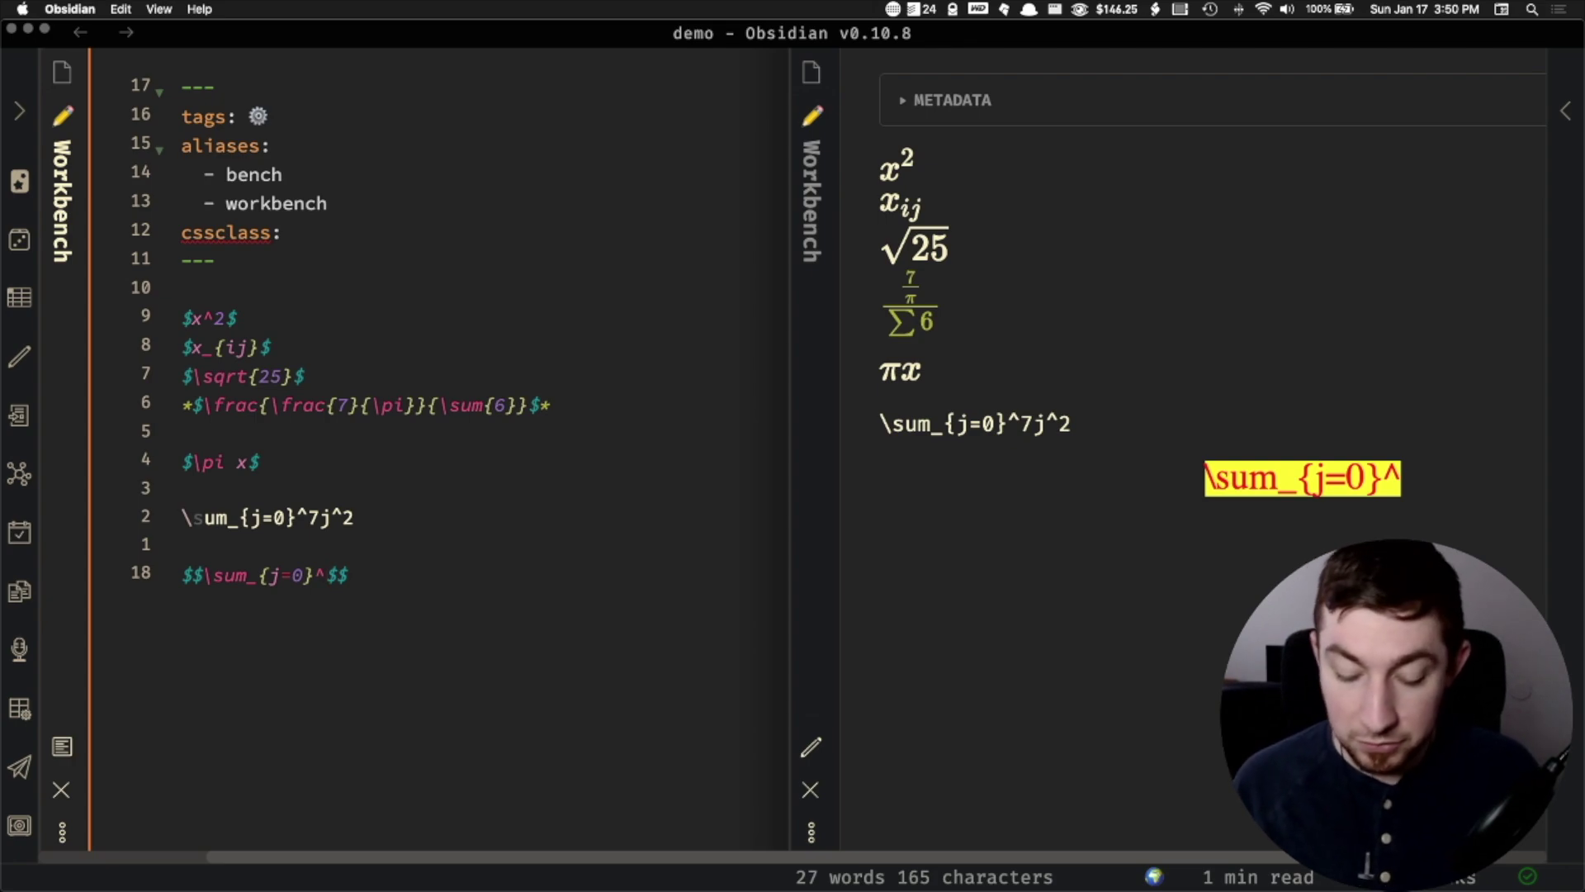
type("7")
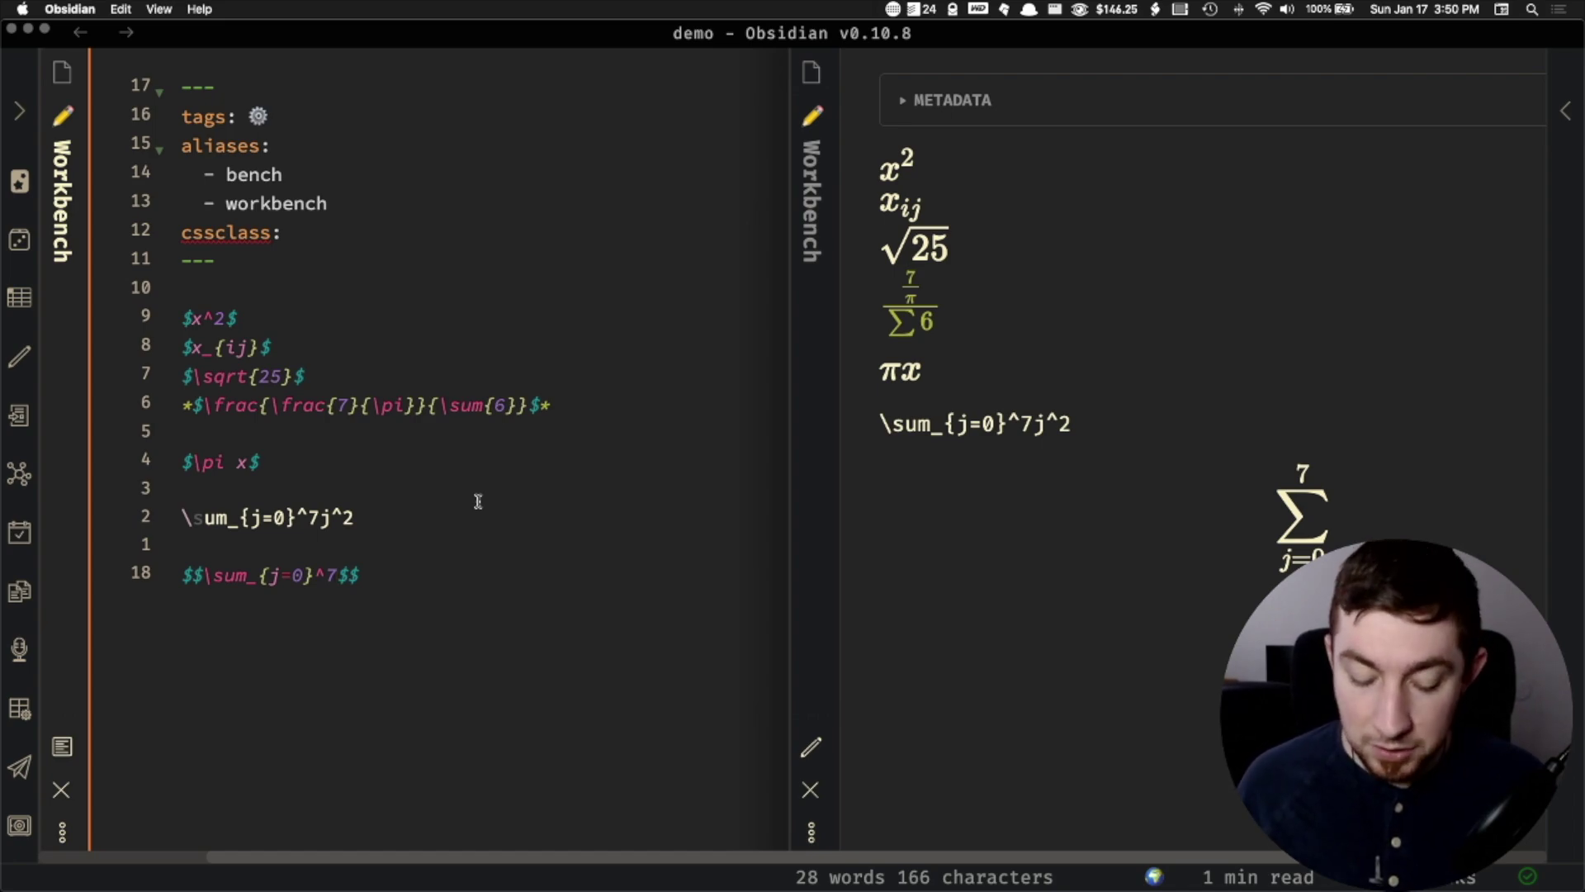
type("j^2")
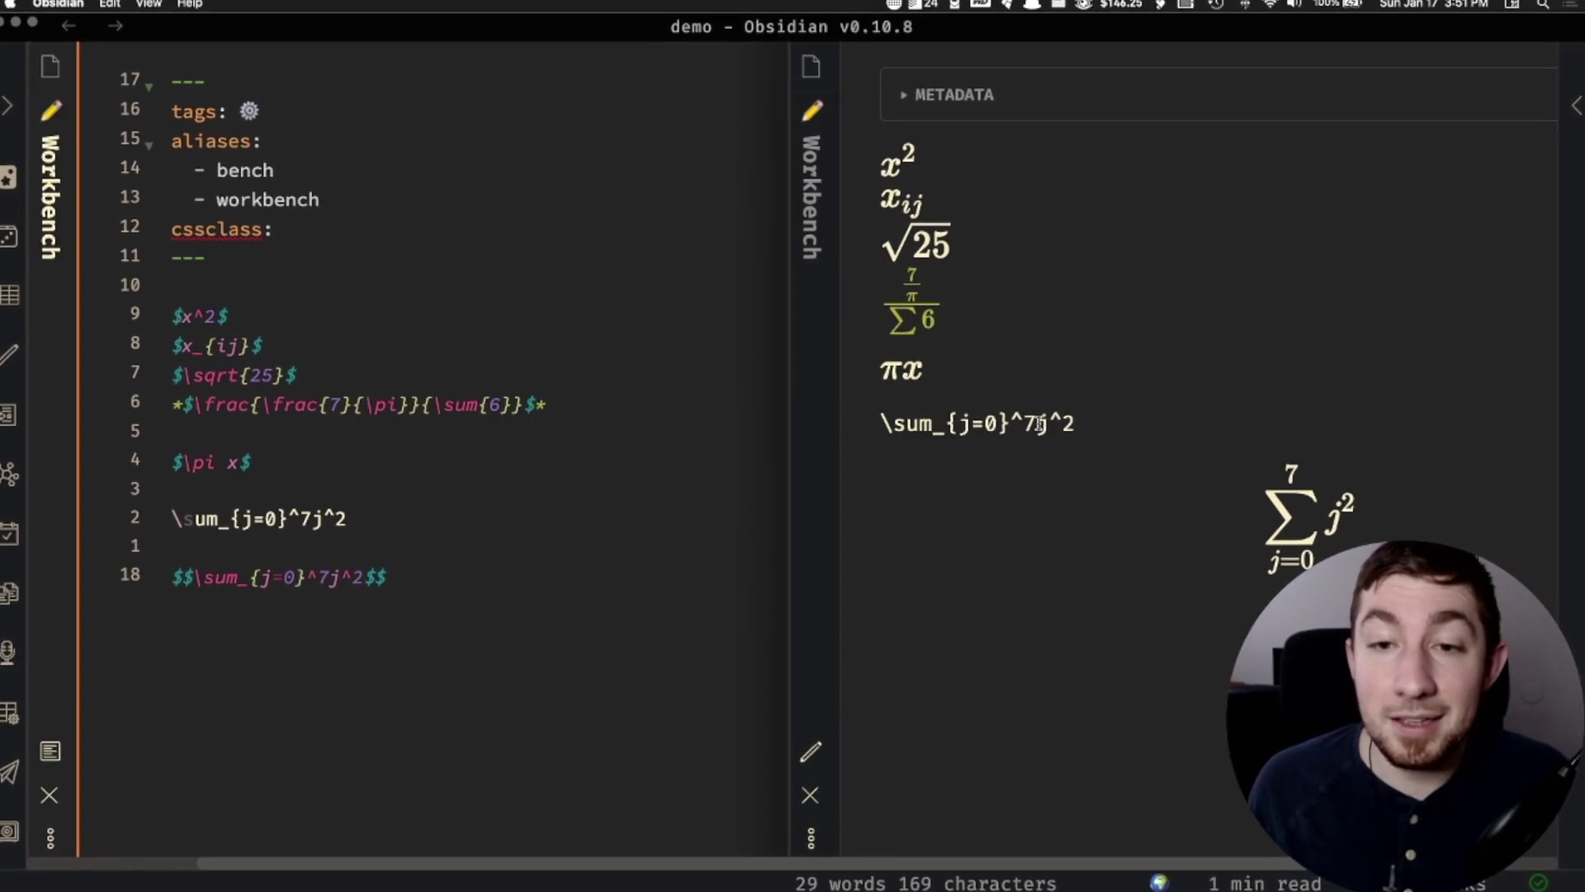
- Highlight \sum_{j=0}^7 in the preview's plain-text version of the summation to compare it with the rendered formula
left_click_drag(1039, 422, 902, 432)
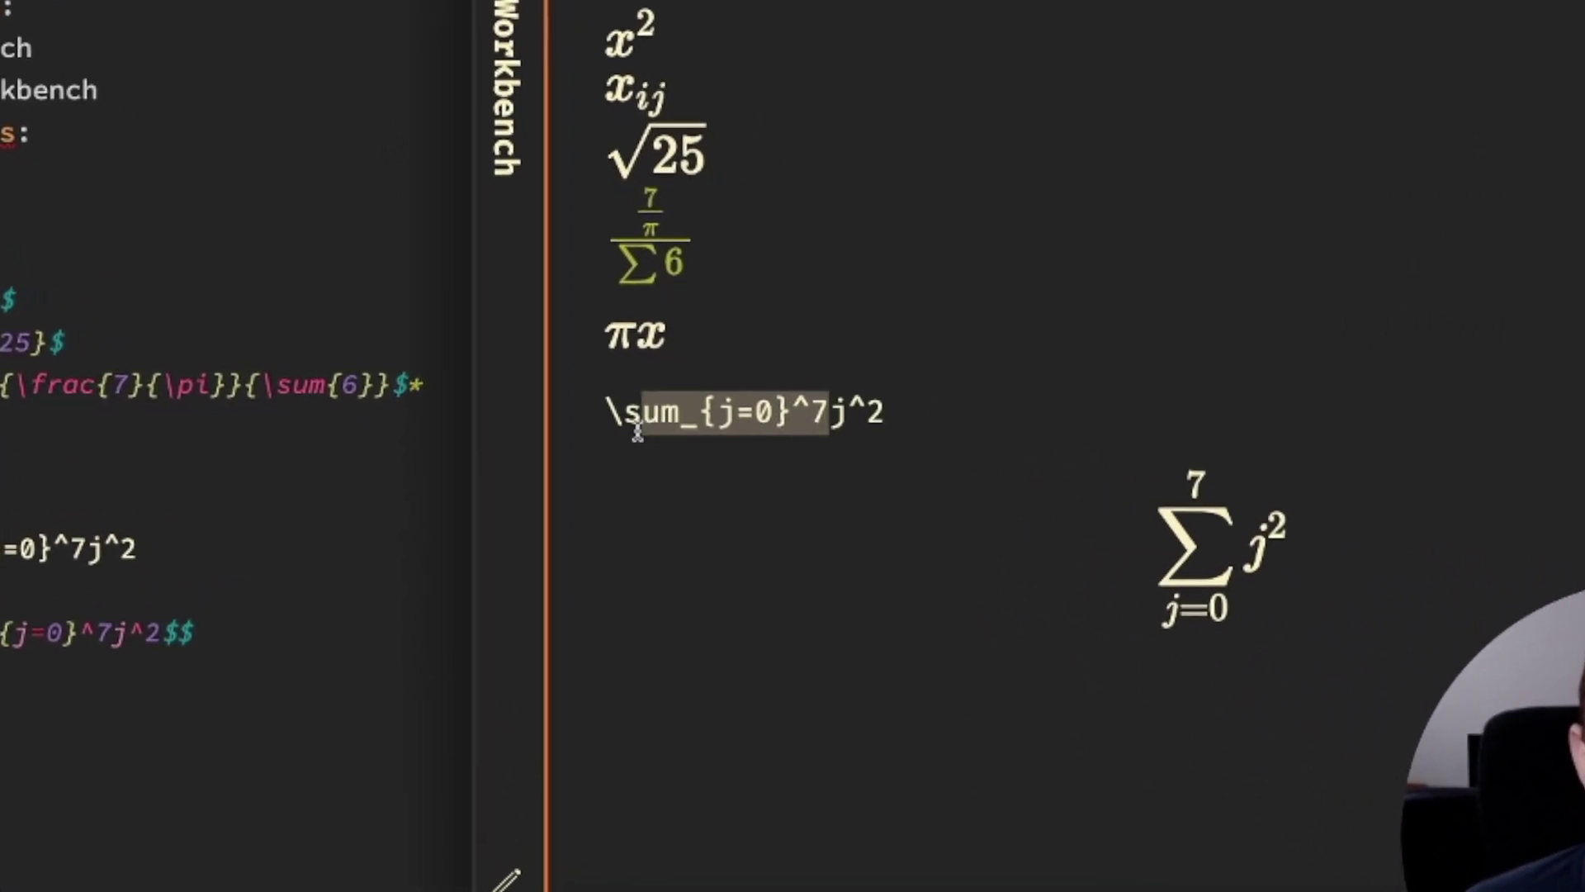
left_click_drag(638, 430, 609, 425)
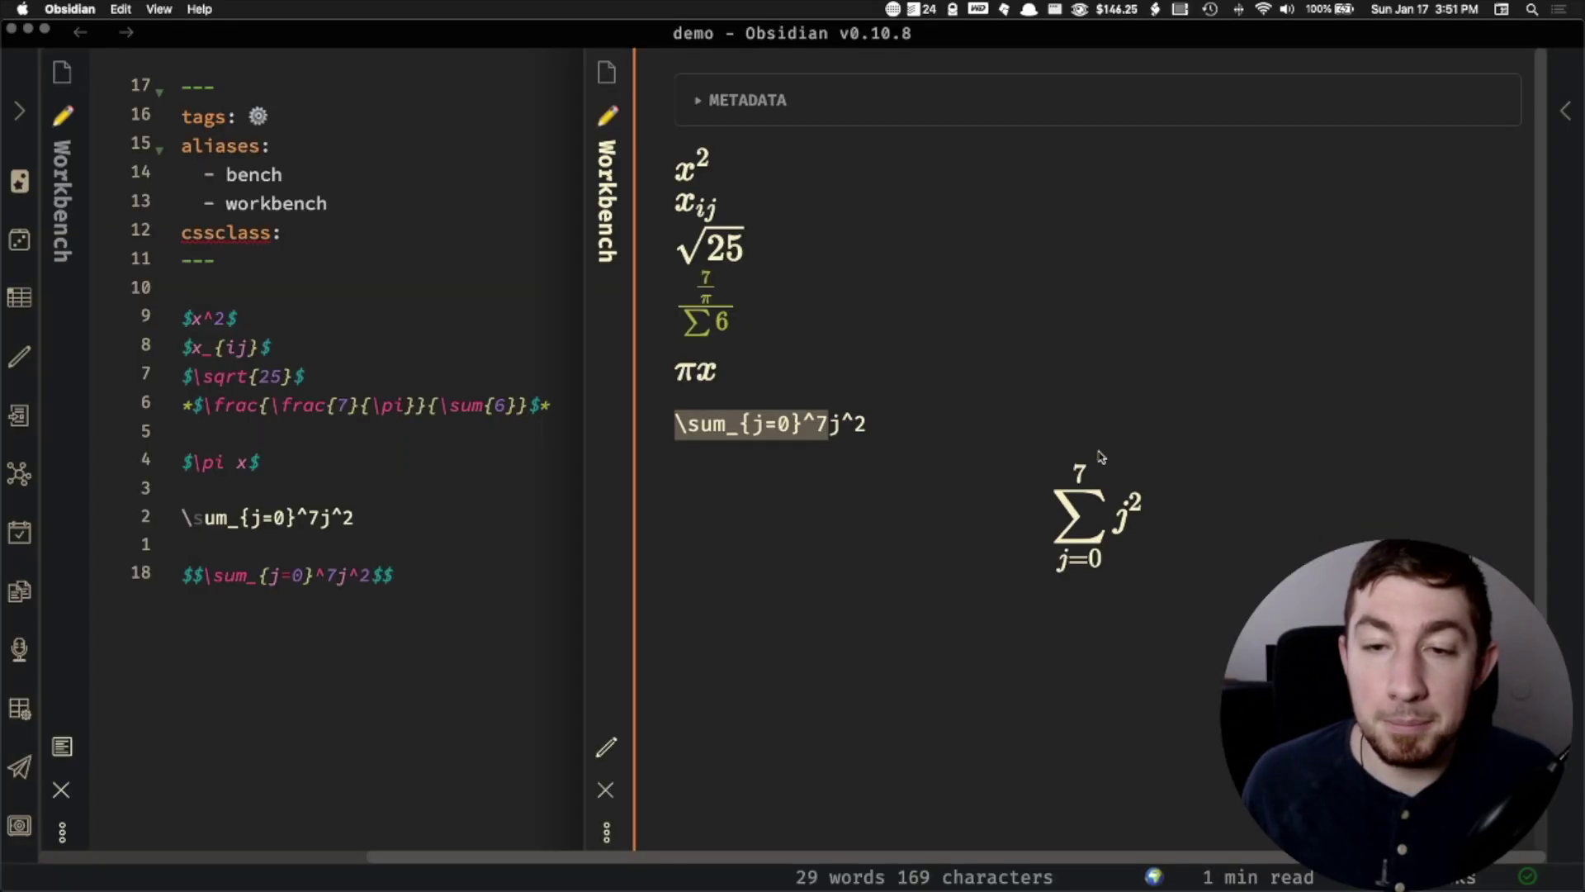
- Highlight j^2 in the preview's plain-text version of the summation to compare it with the rendered summand
left_click_drag(828, 424, 880, 428)
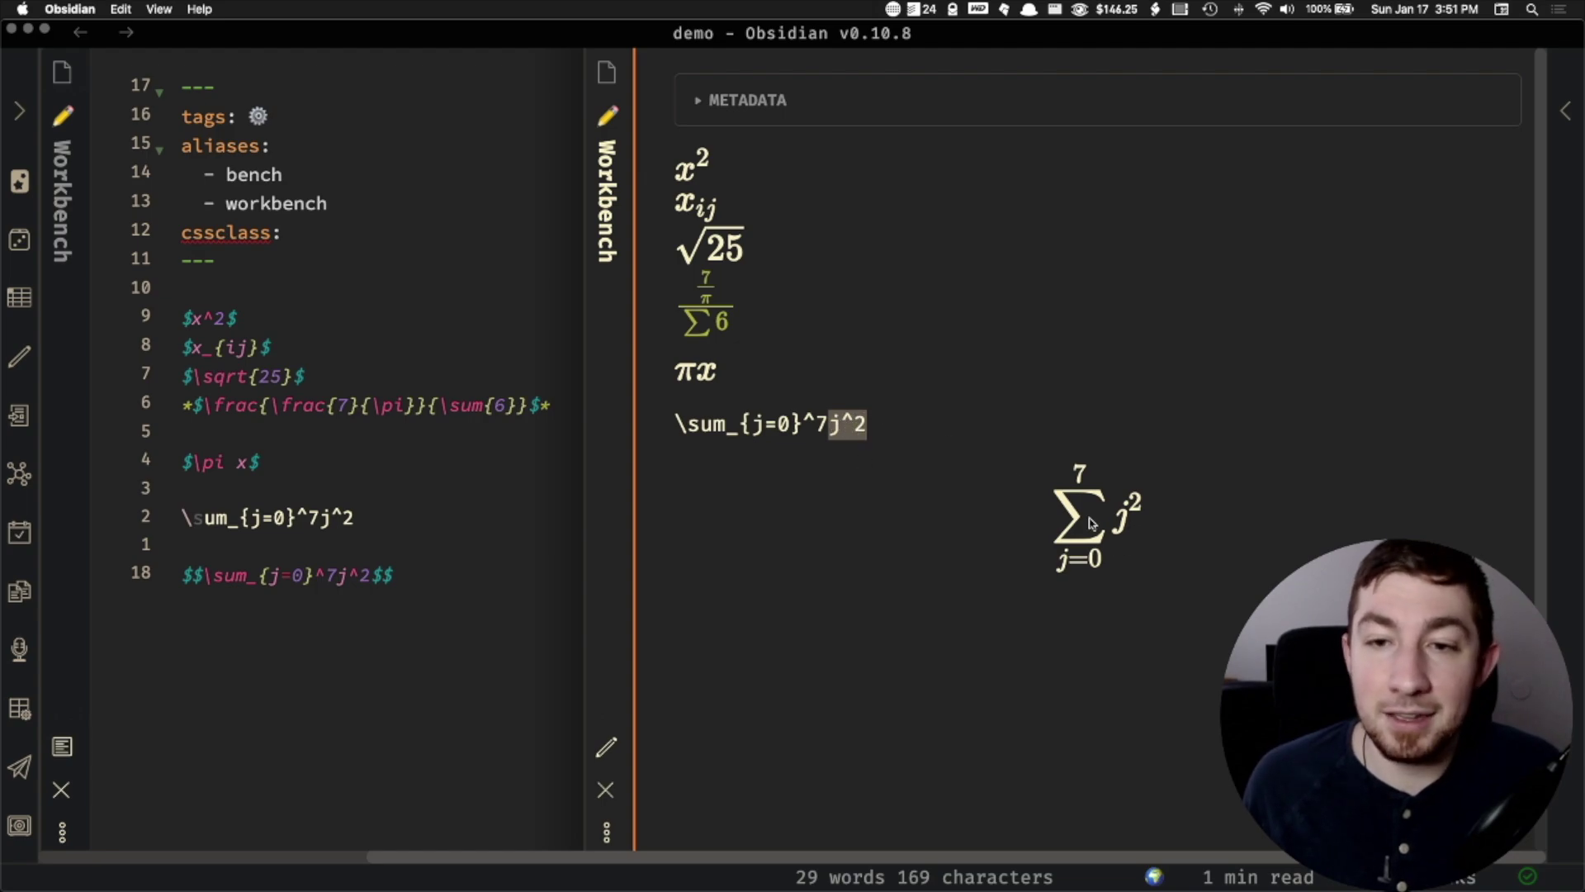
left_click(834, 425)
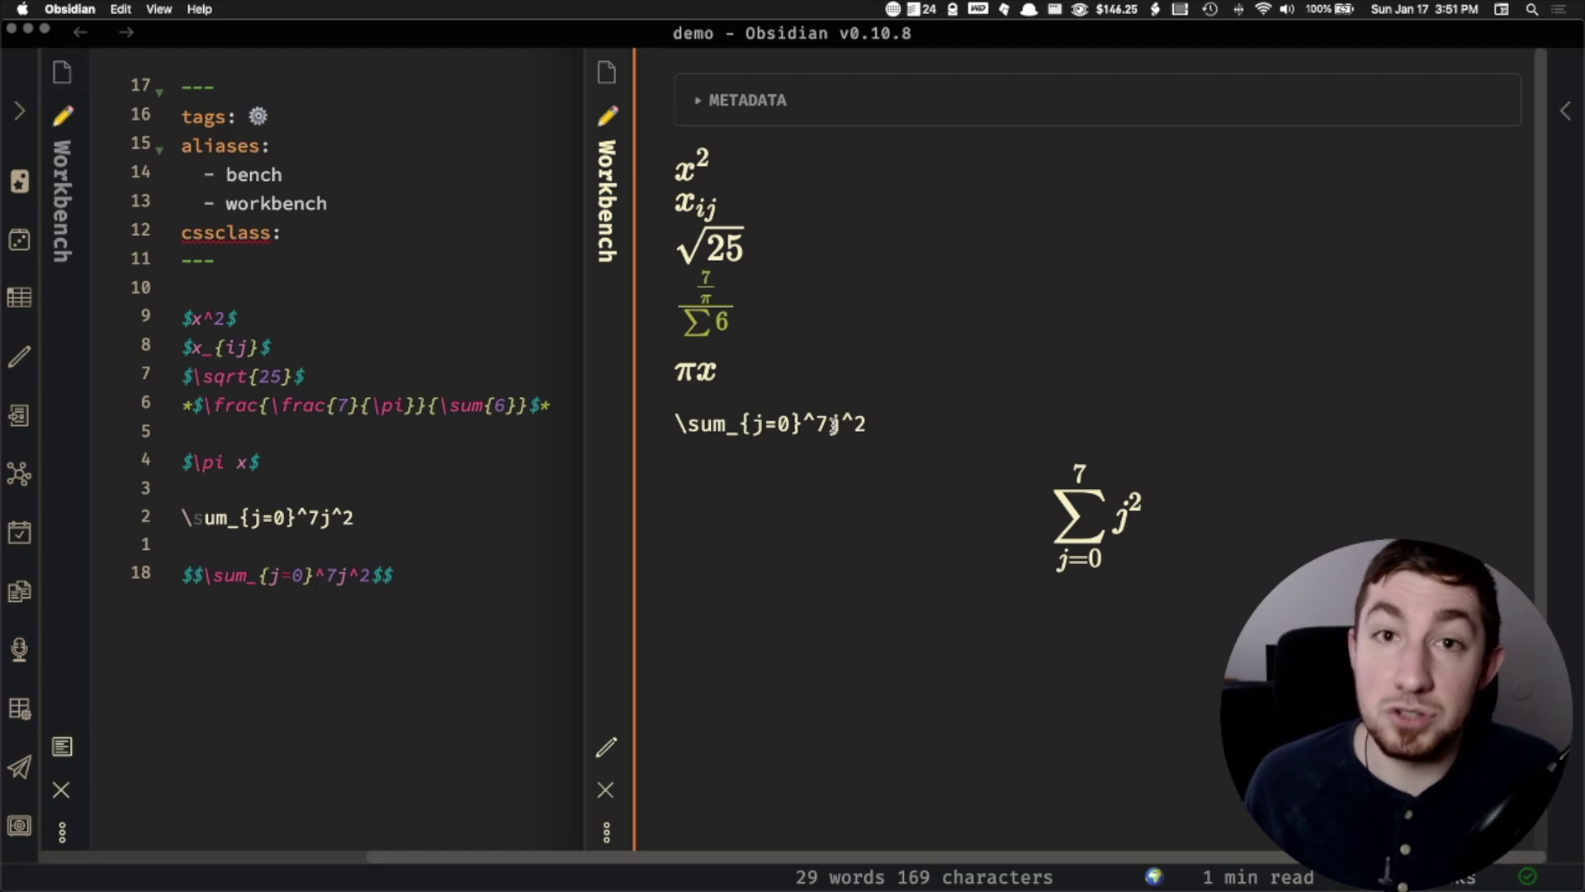
left_click(347, 512)
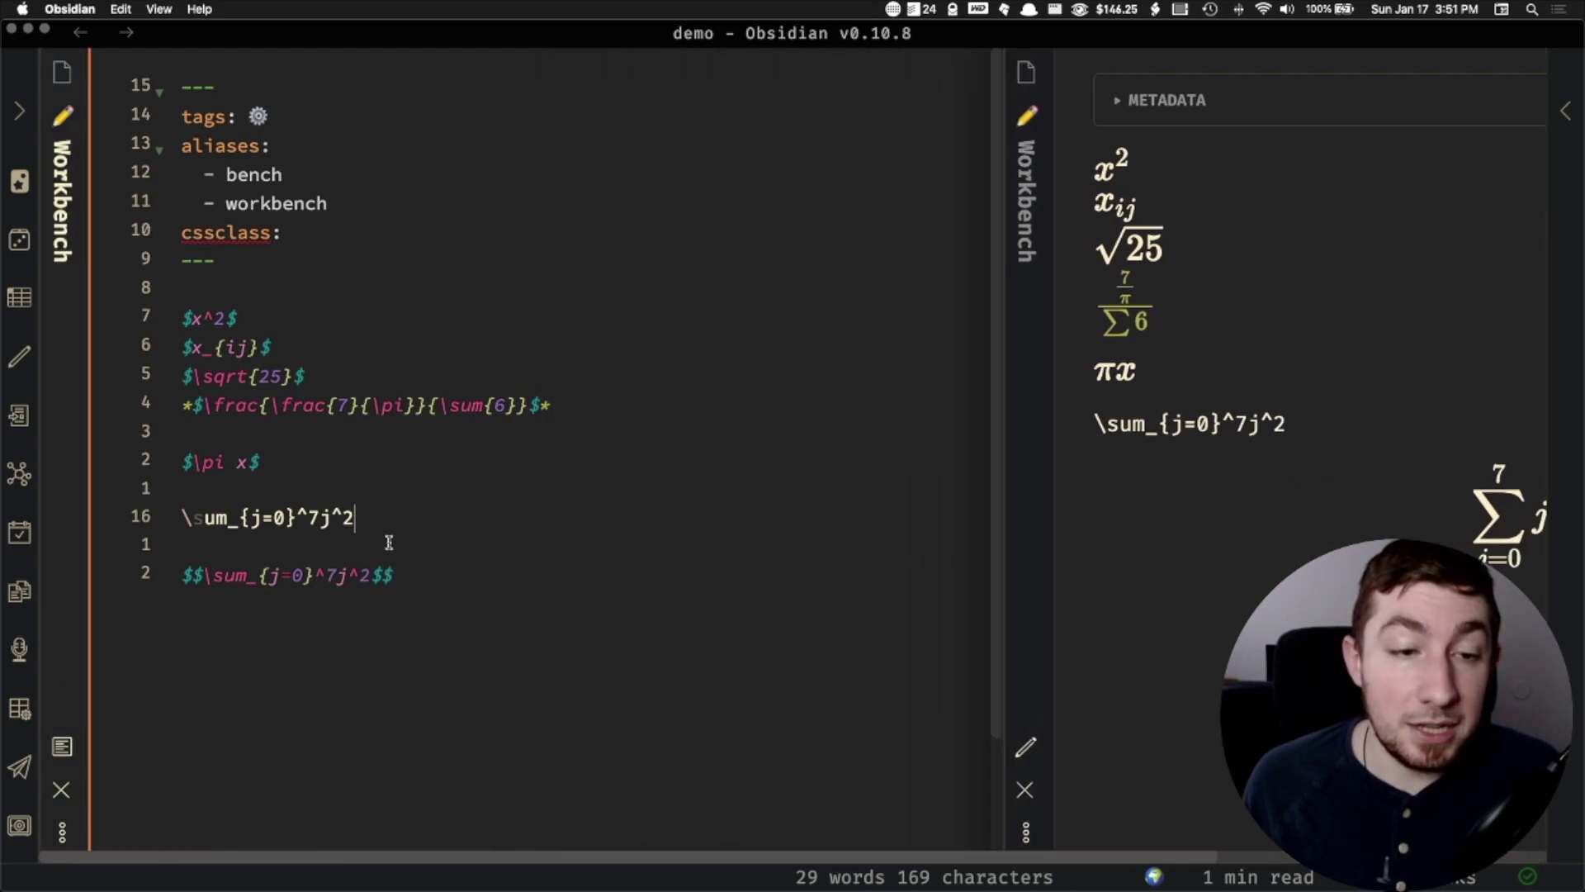
- Try the display summation without its summand j^2, and put j^2 back after the upper limit 7
left_click(370, 573)
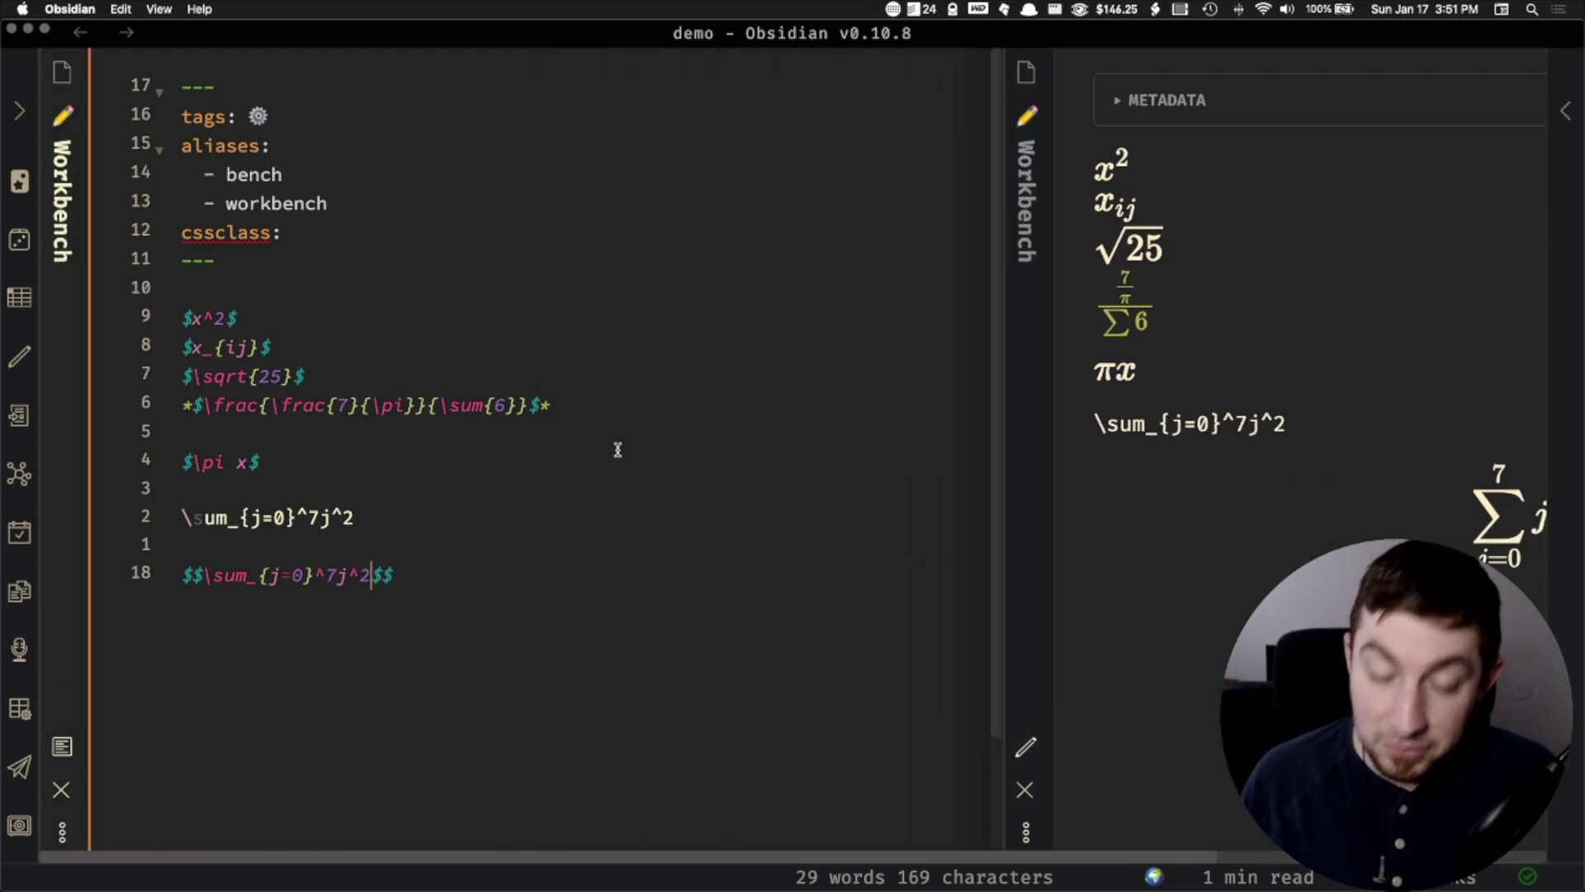
key("Left")
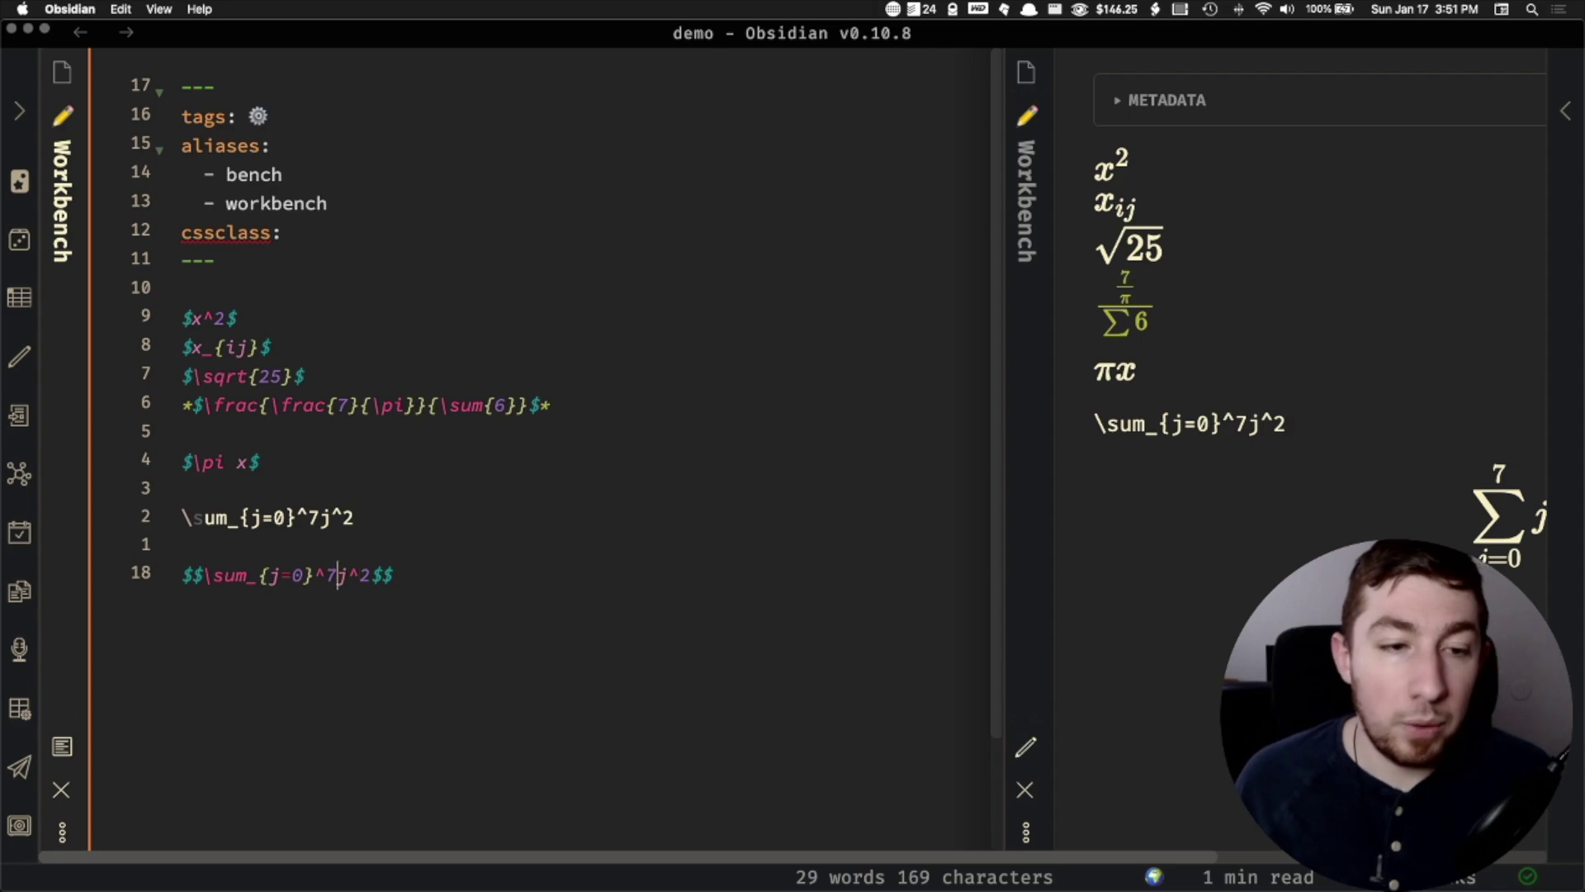
key("shift+Right")
key("shift+Right")
key("shift+Right")
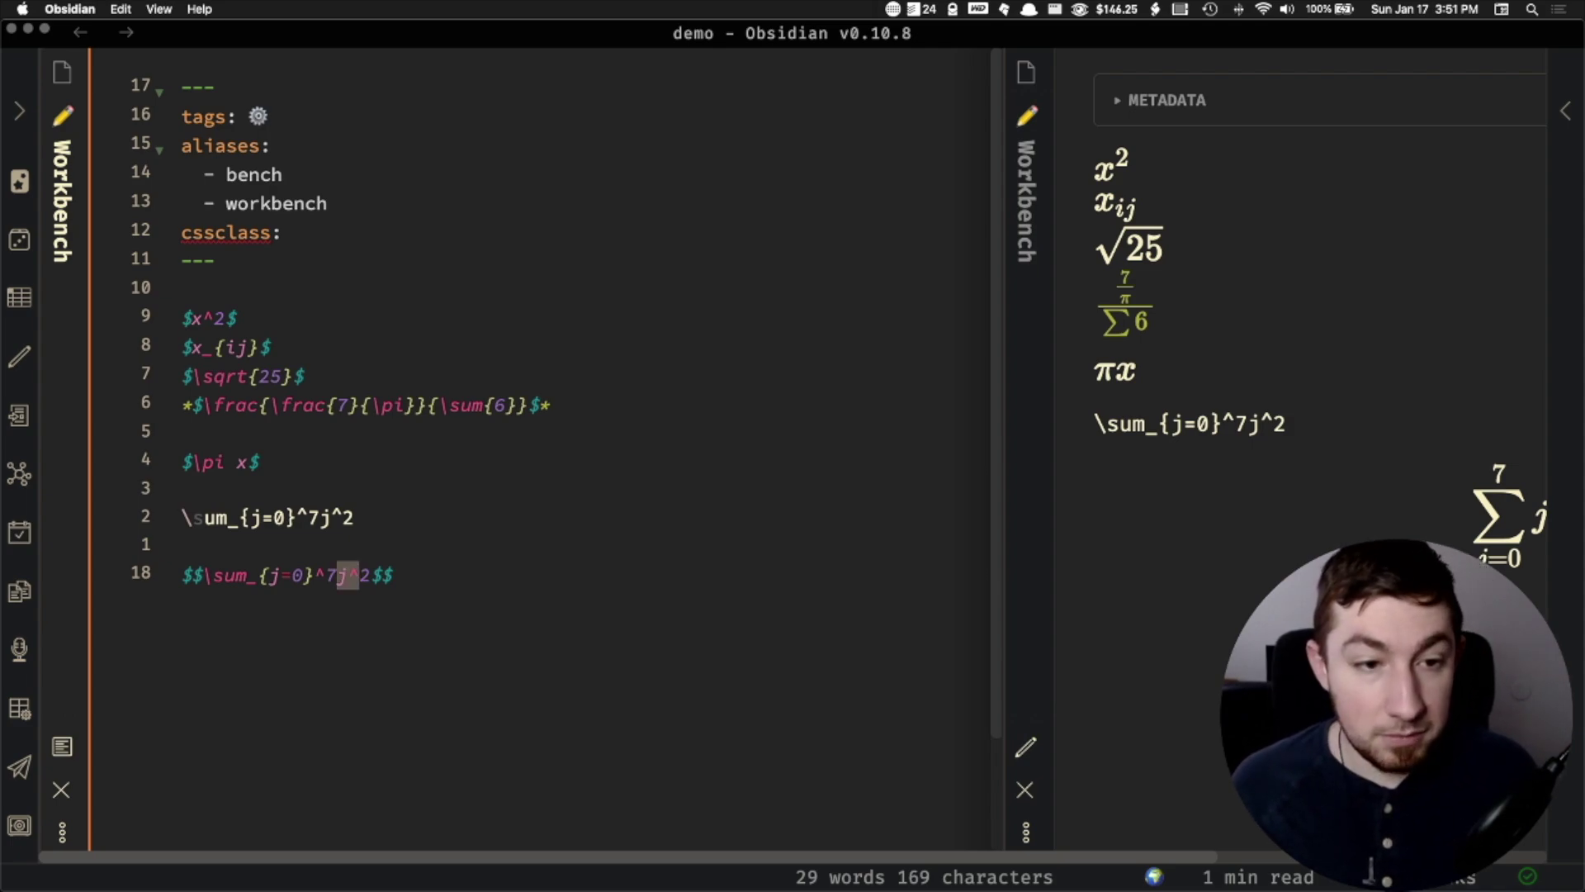
key("BackSpace")
scroll(1398, 457, "right", 3)
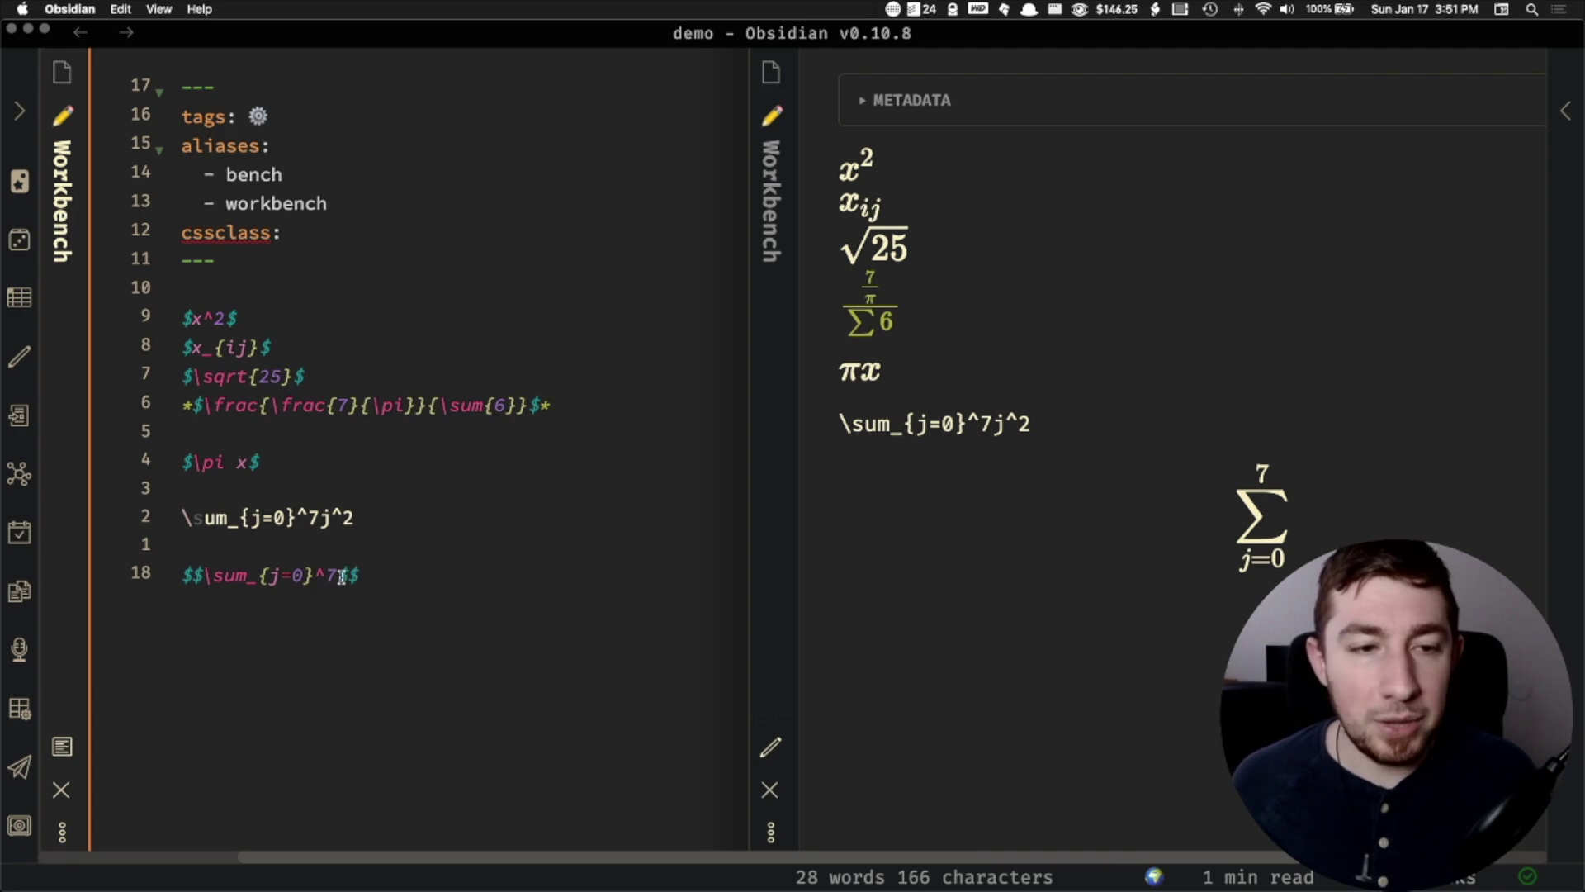
type("j^2")
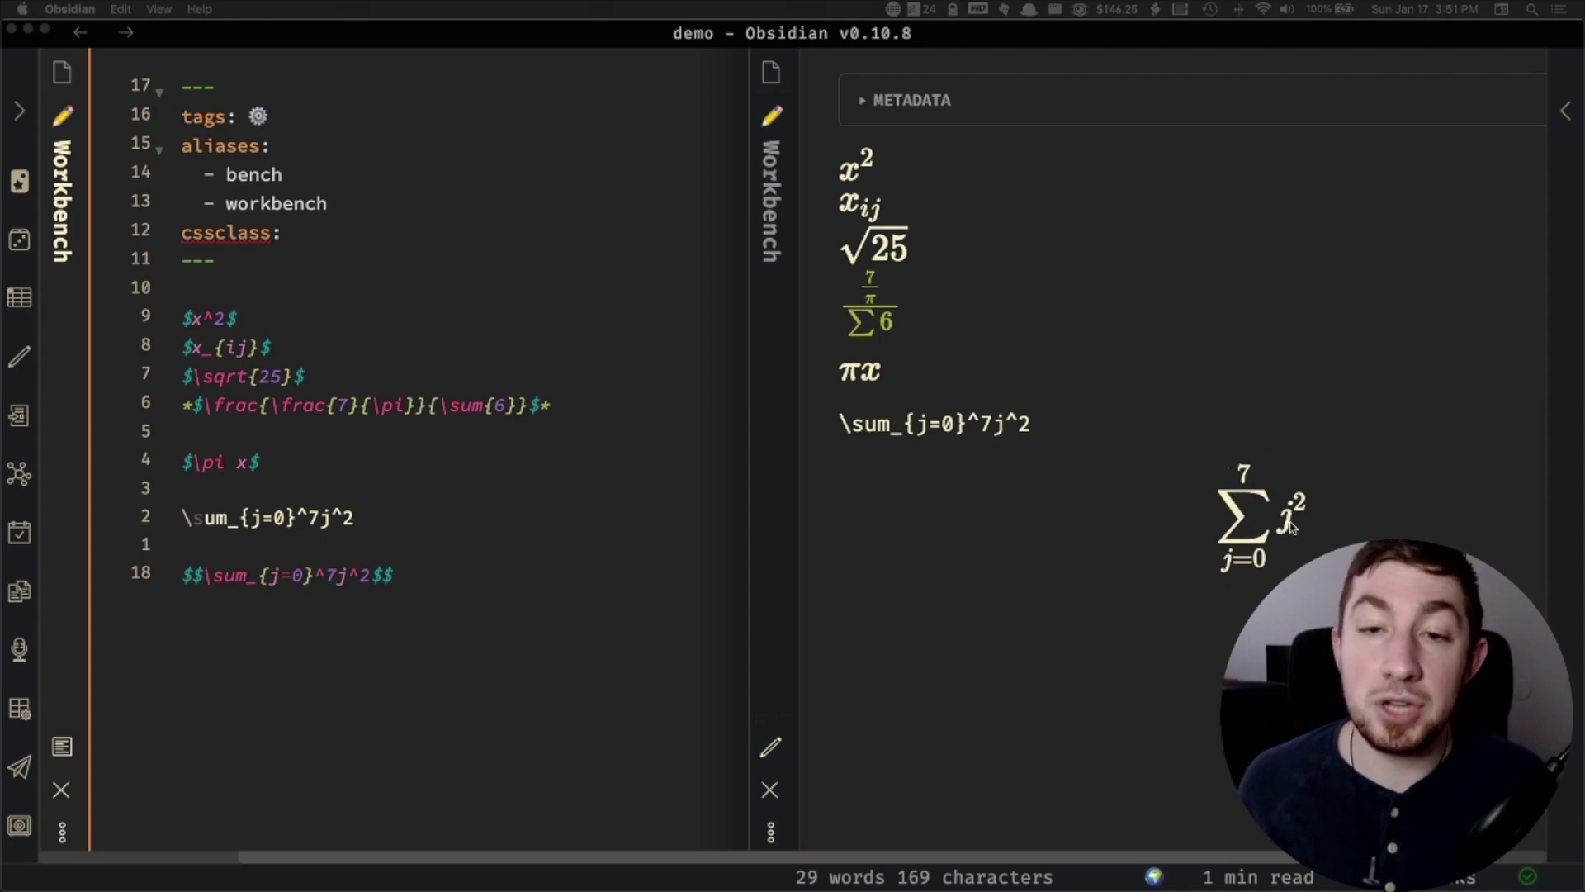
- Append \pi after j^2 in the display summation, giving $$\sum_{j=0}^7j^2\pi$$
left_click(371, 575)
type("\\p")
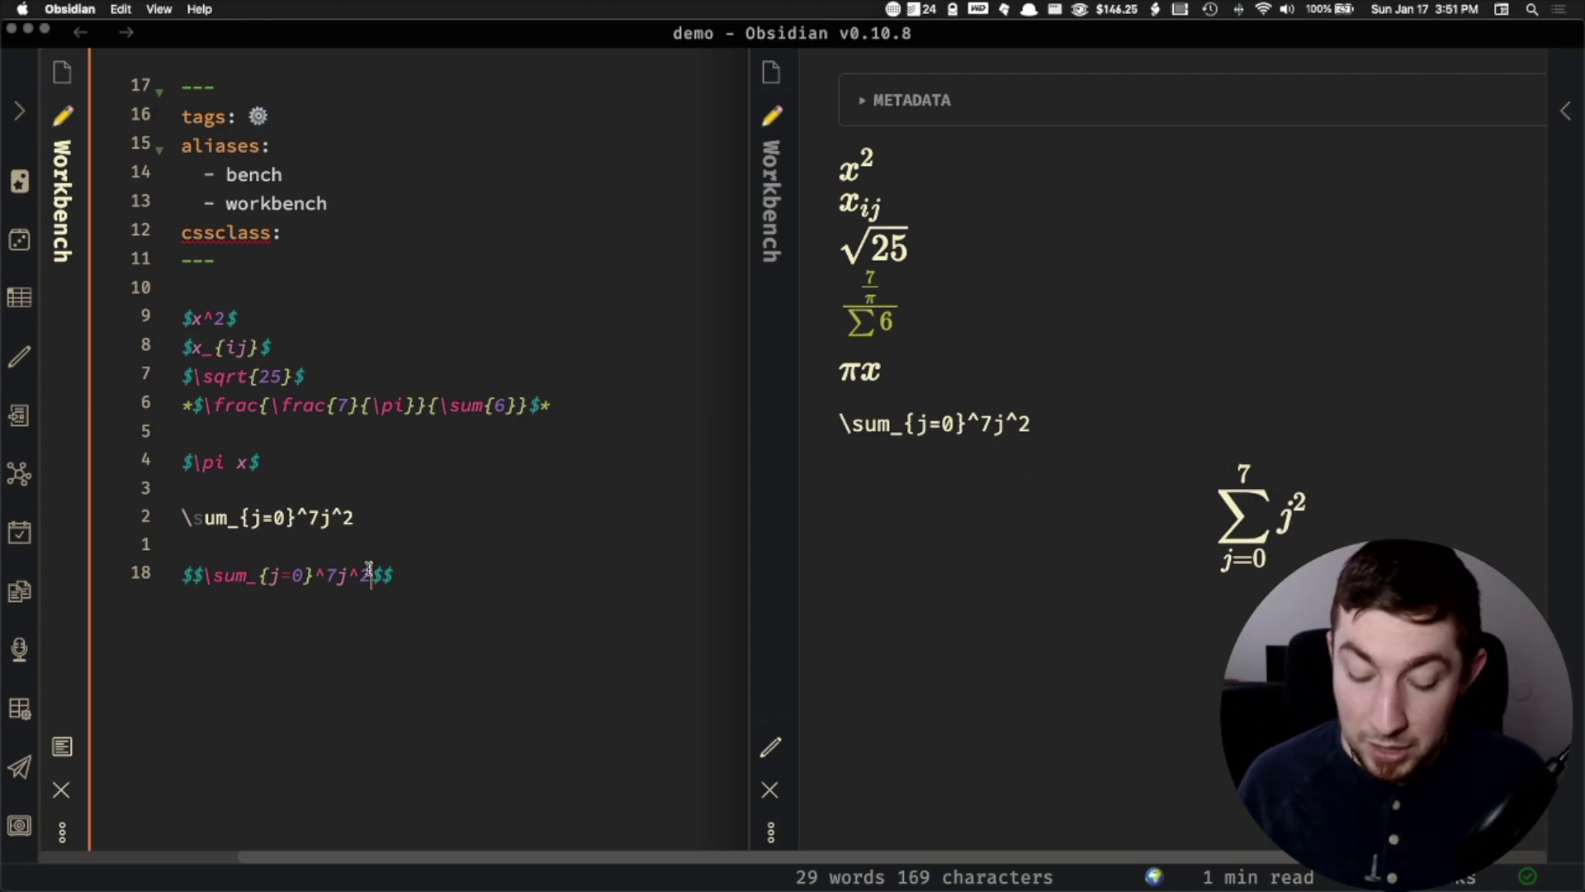
type("i")
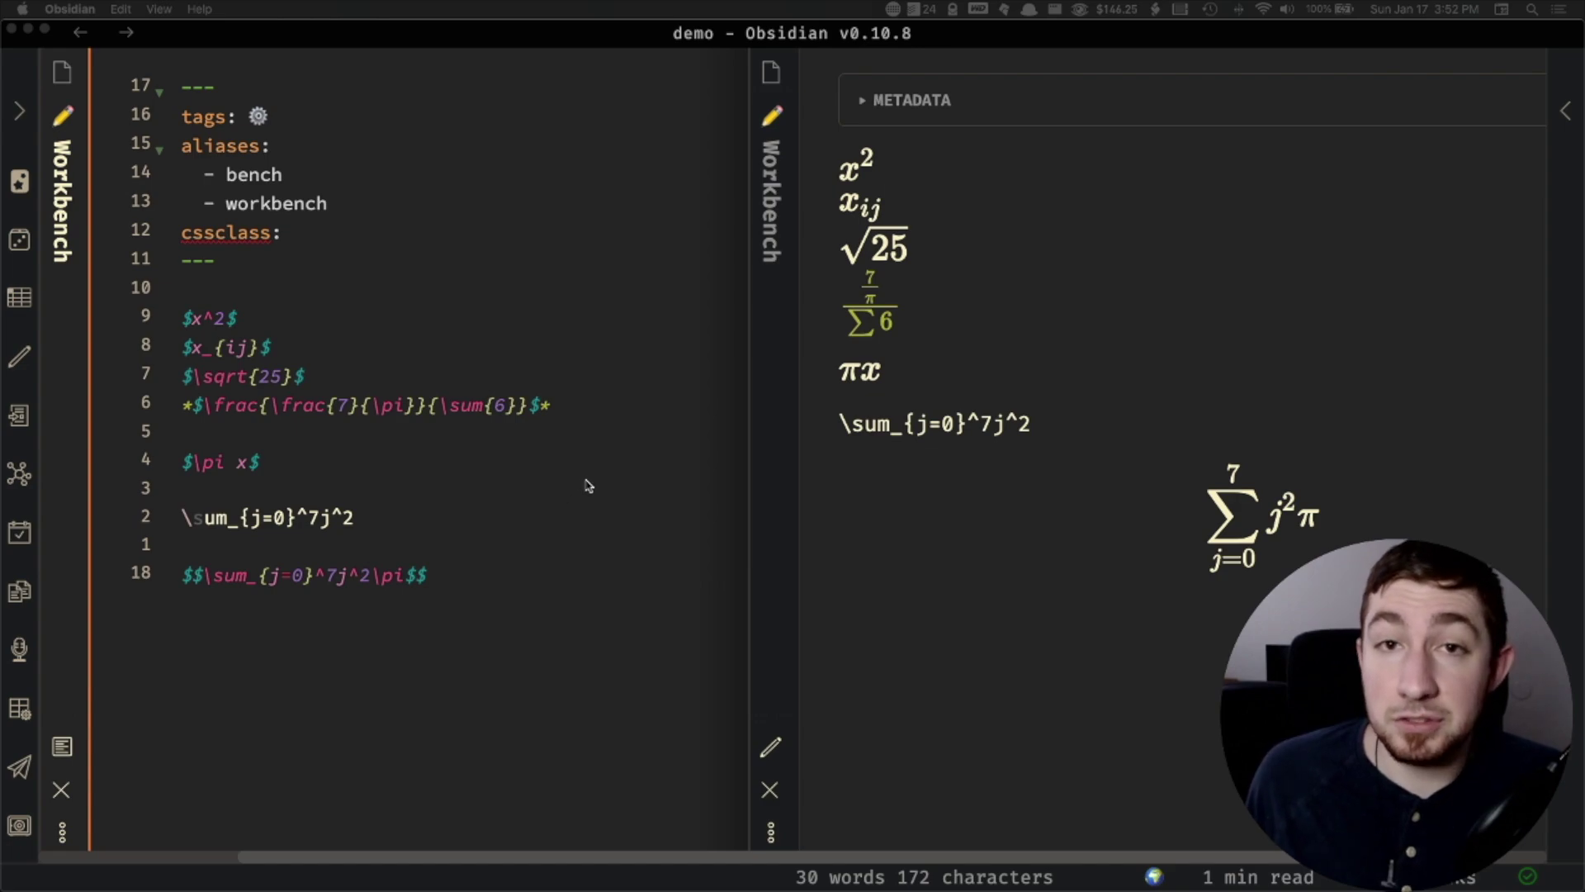
- Add the inline calligraphic formula $\mathcal{hello}$ below the display summation, separated by a blank line
scroll(588, 485, "down", 3)
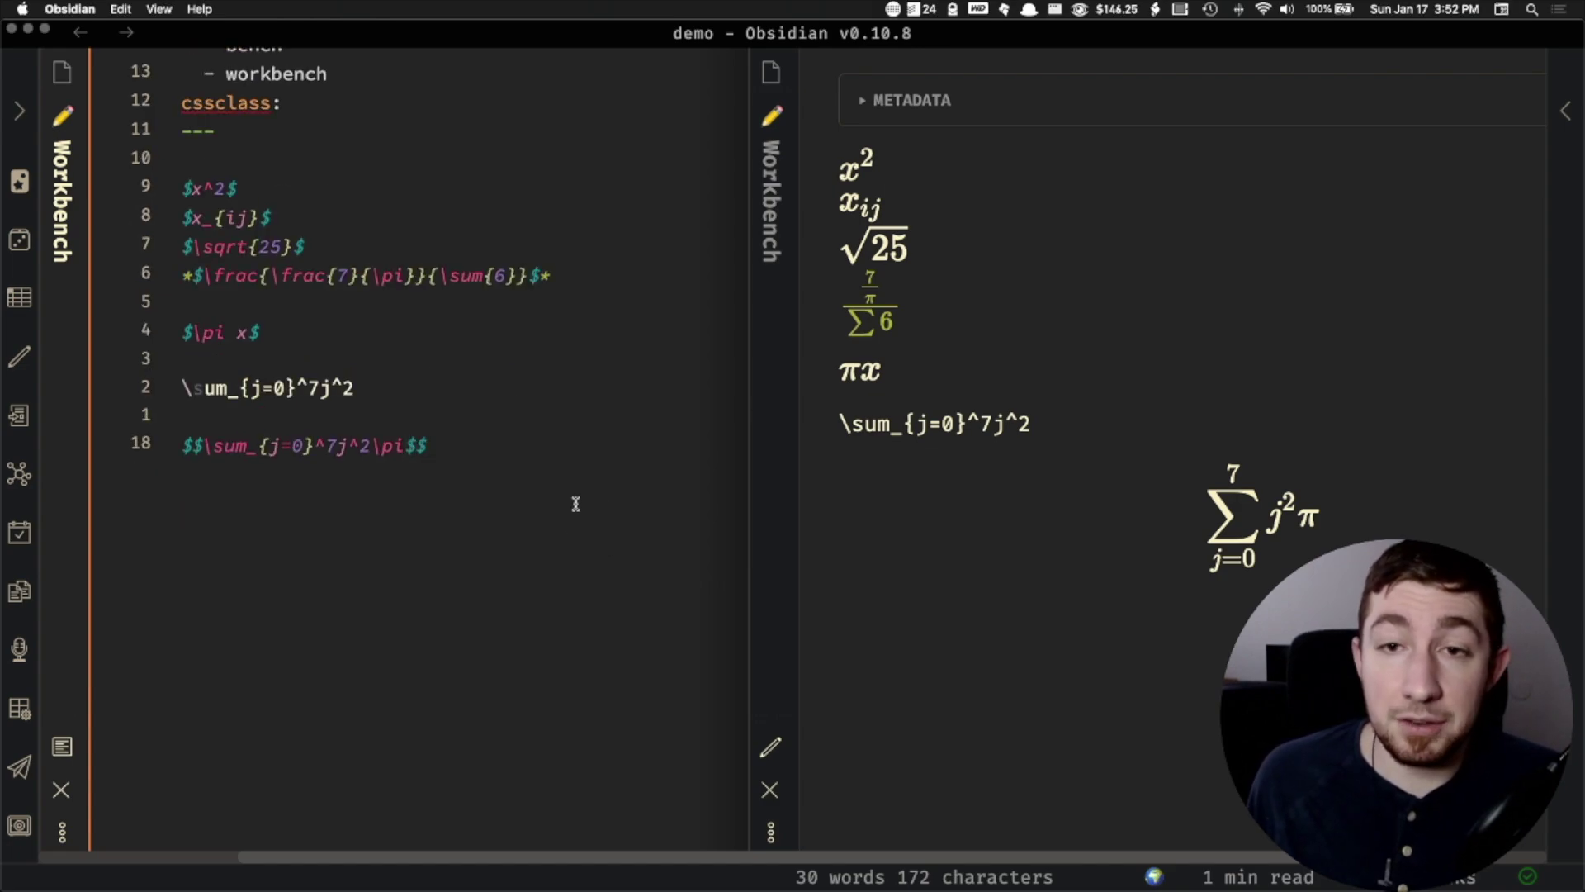
key("Return")
key("Return")
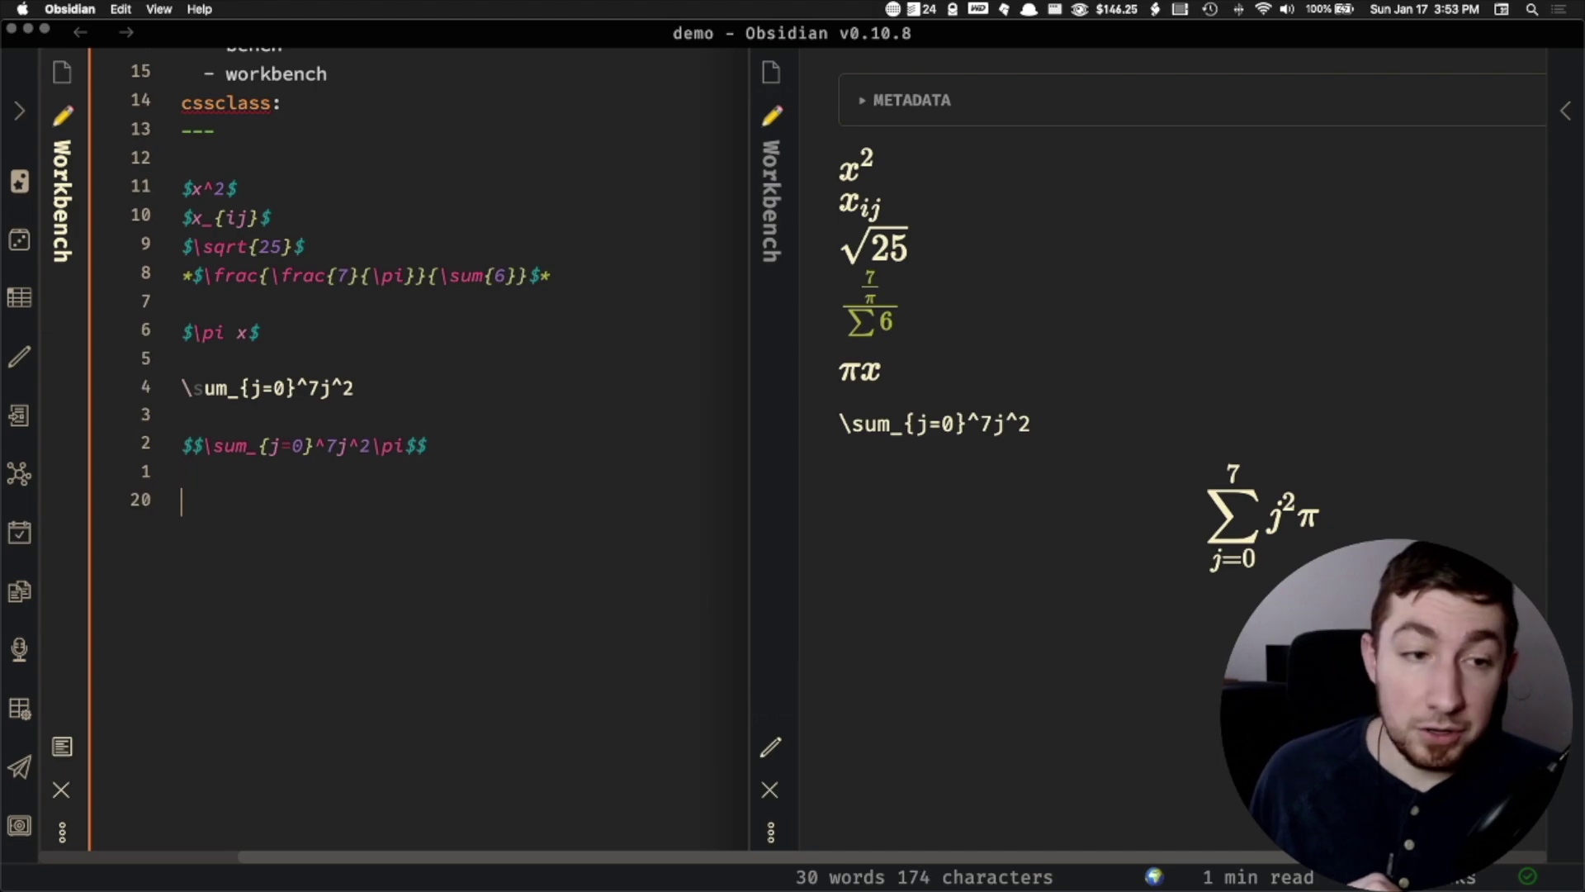
type("$$")
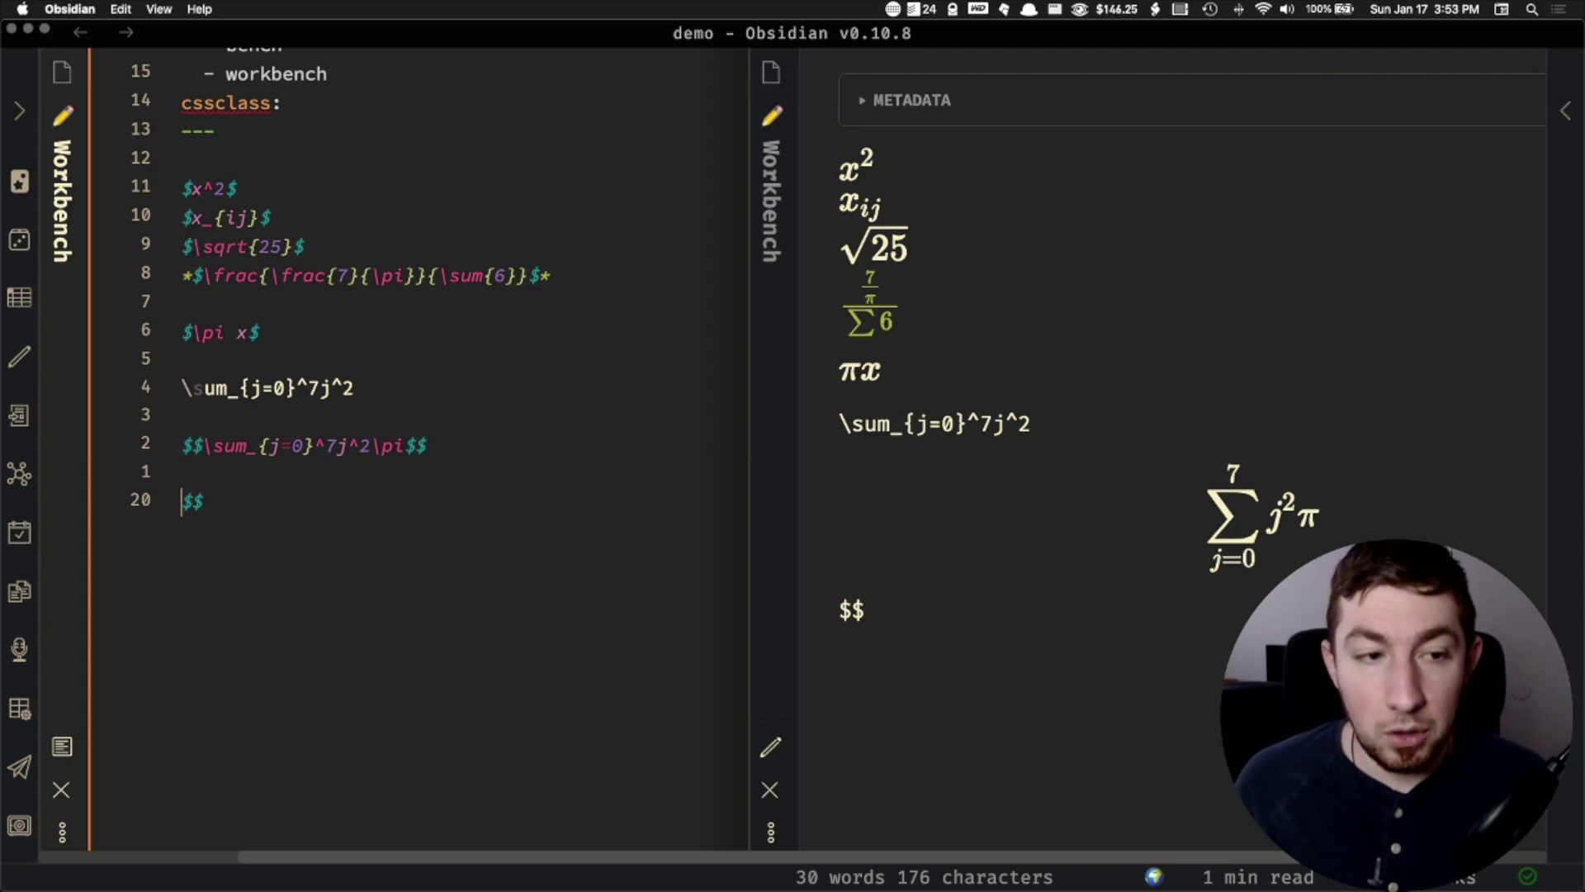
type("\\")
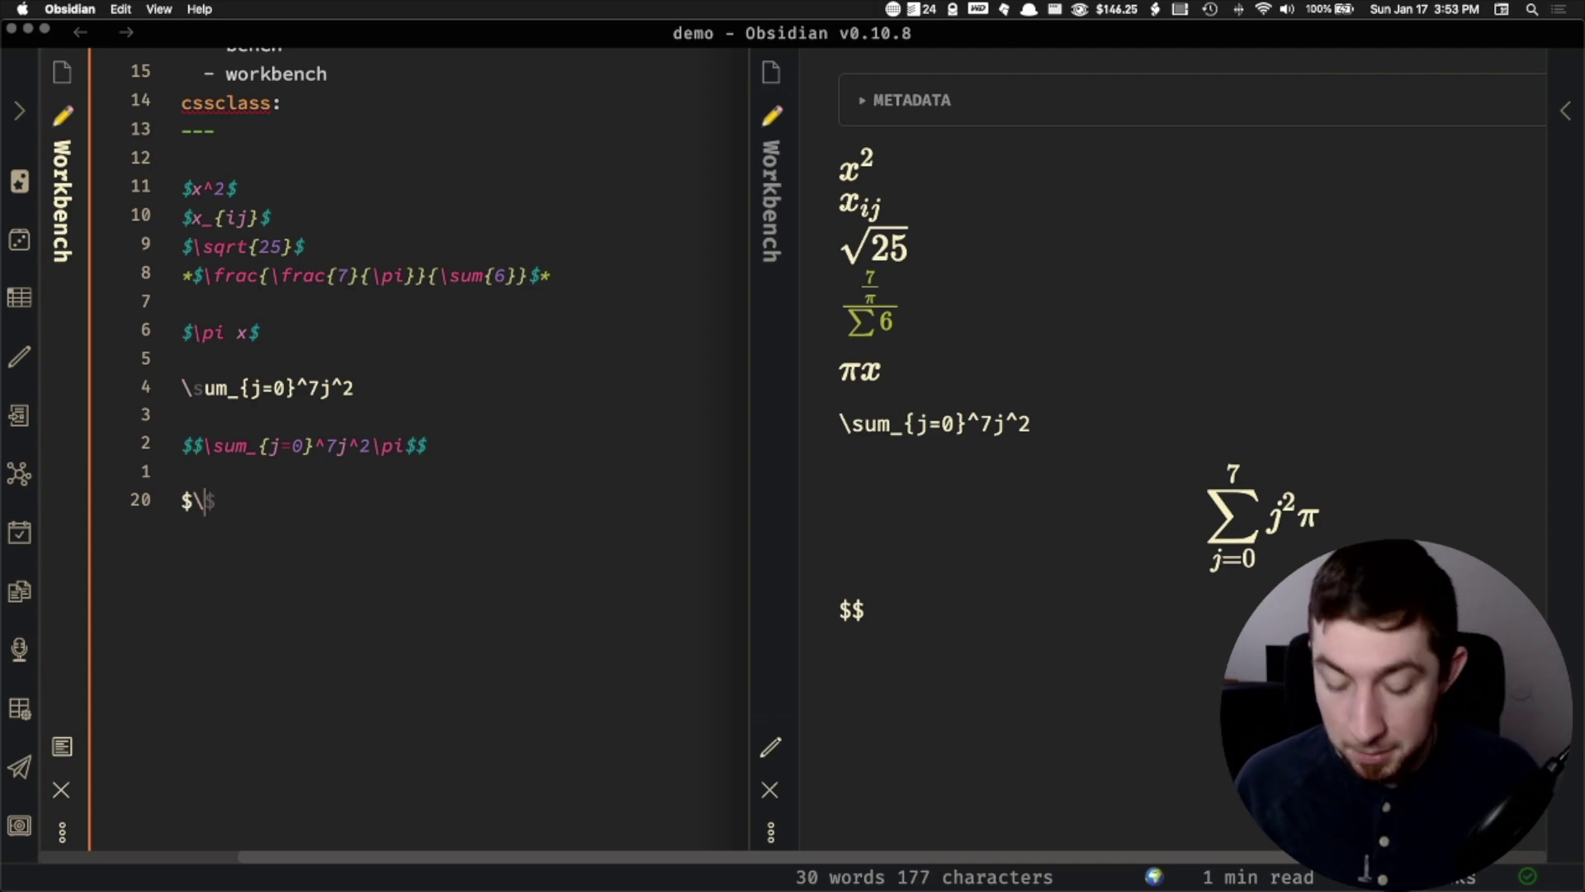
type("mathcal")
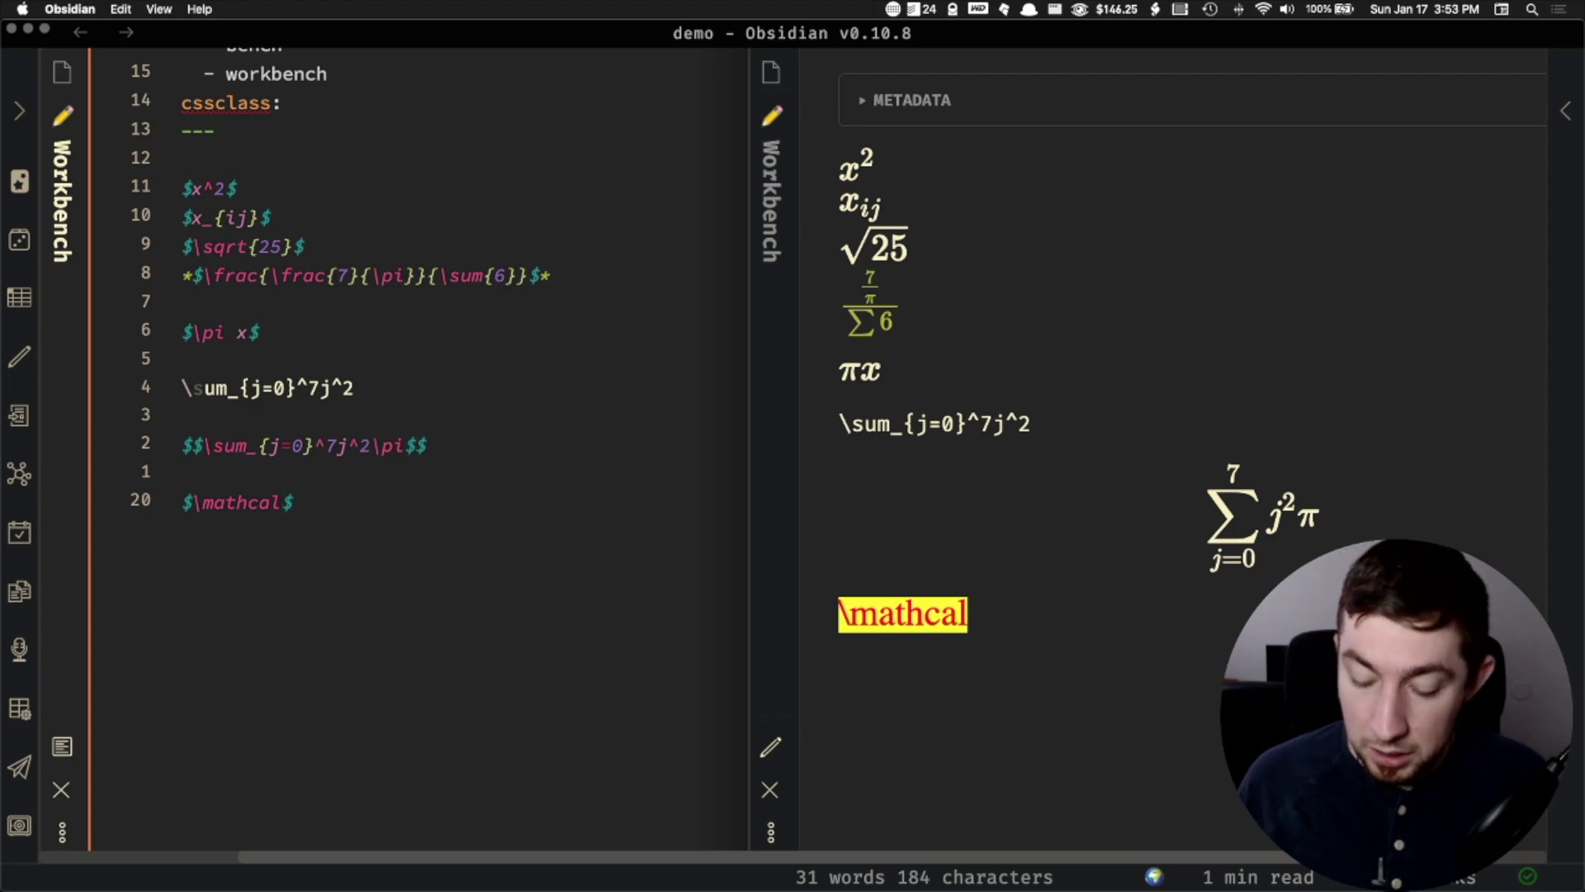
type("{")
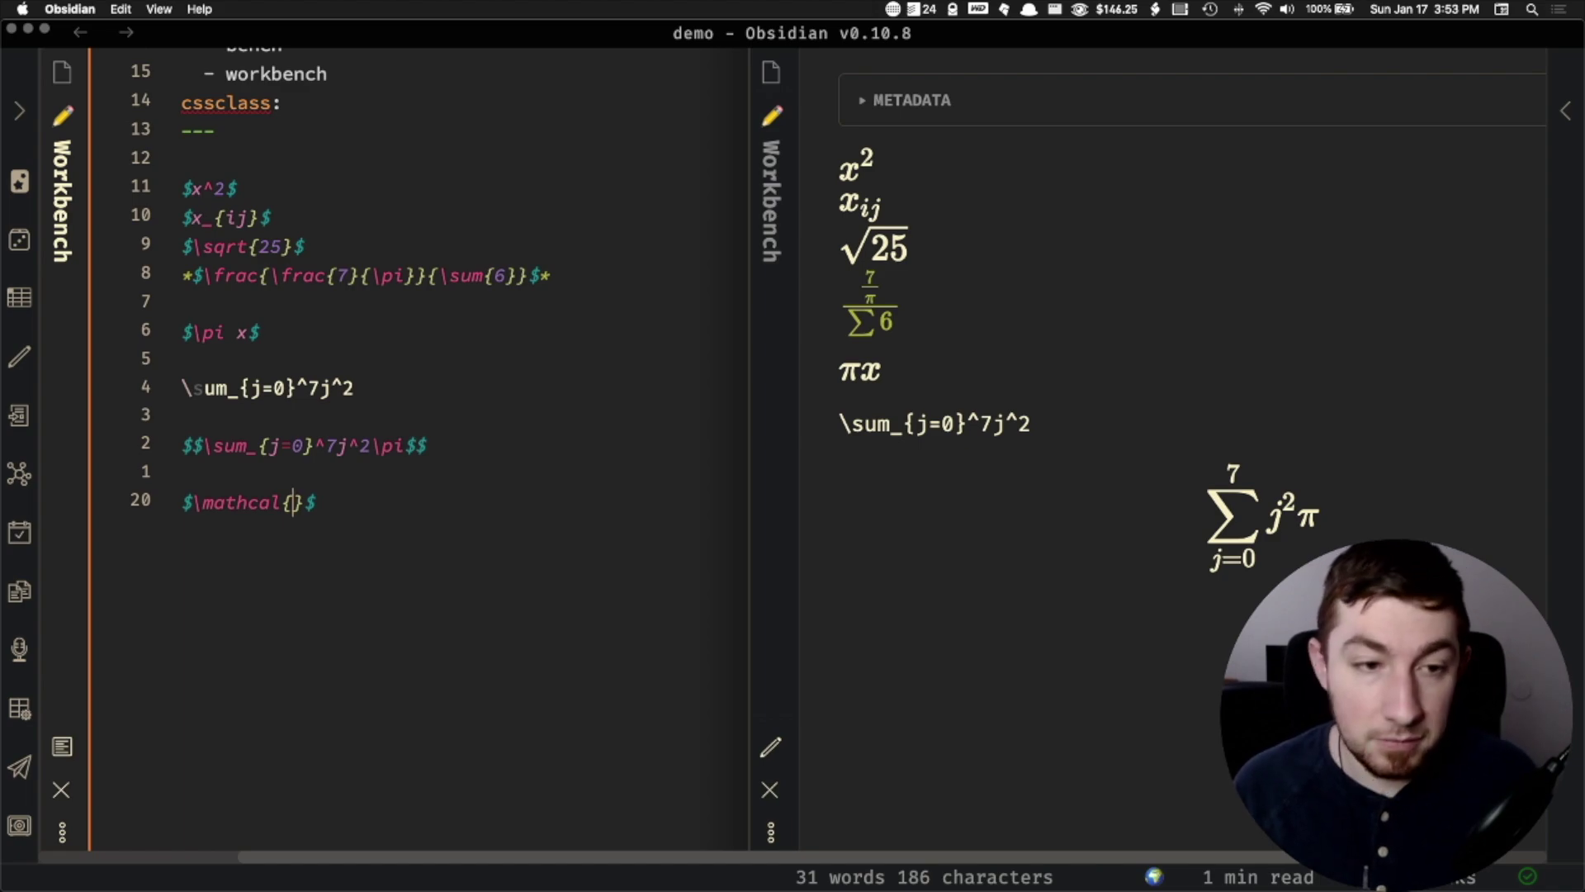
type("hello")
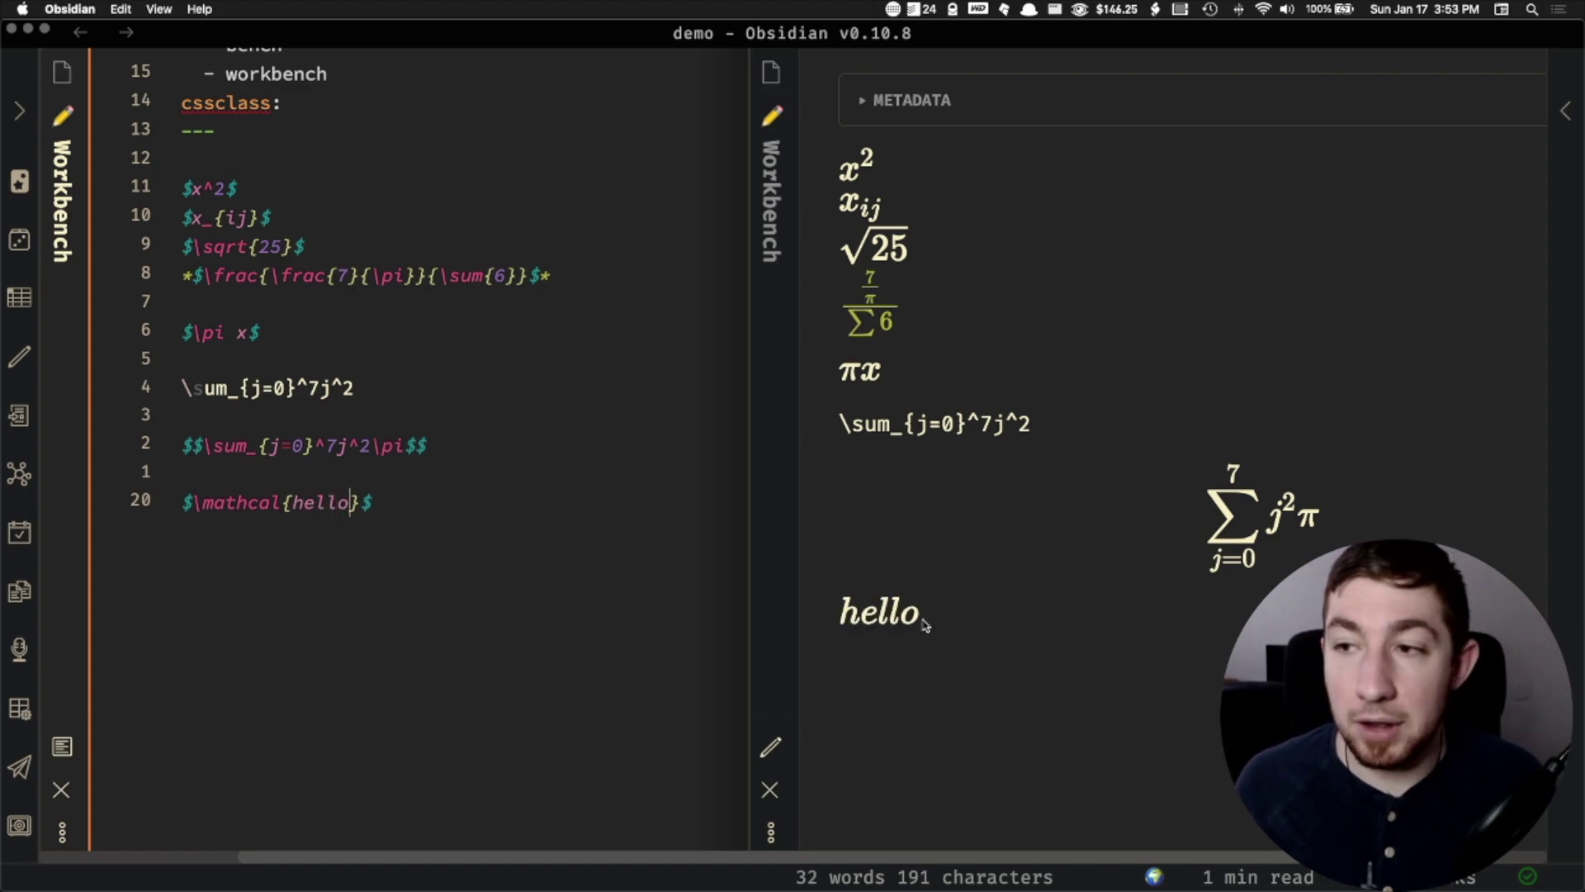
- Replace the lowercase text inside \mathcal with HELLO in capitals
double_click(322, 505)
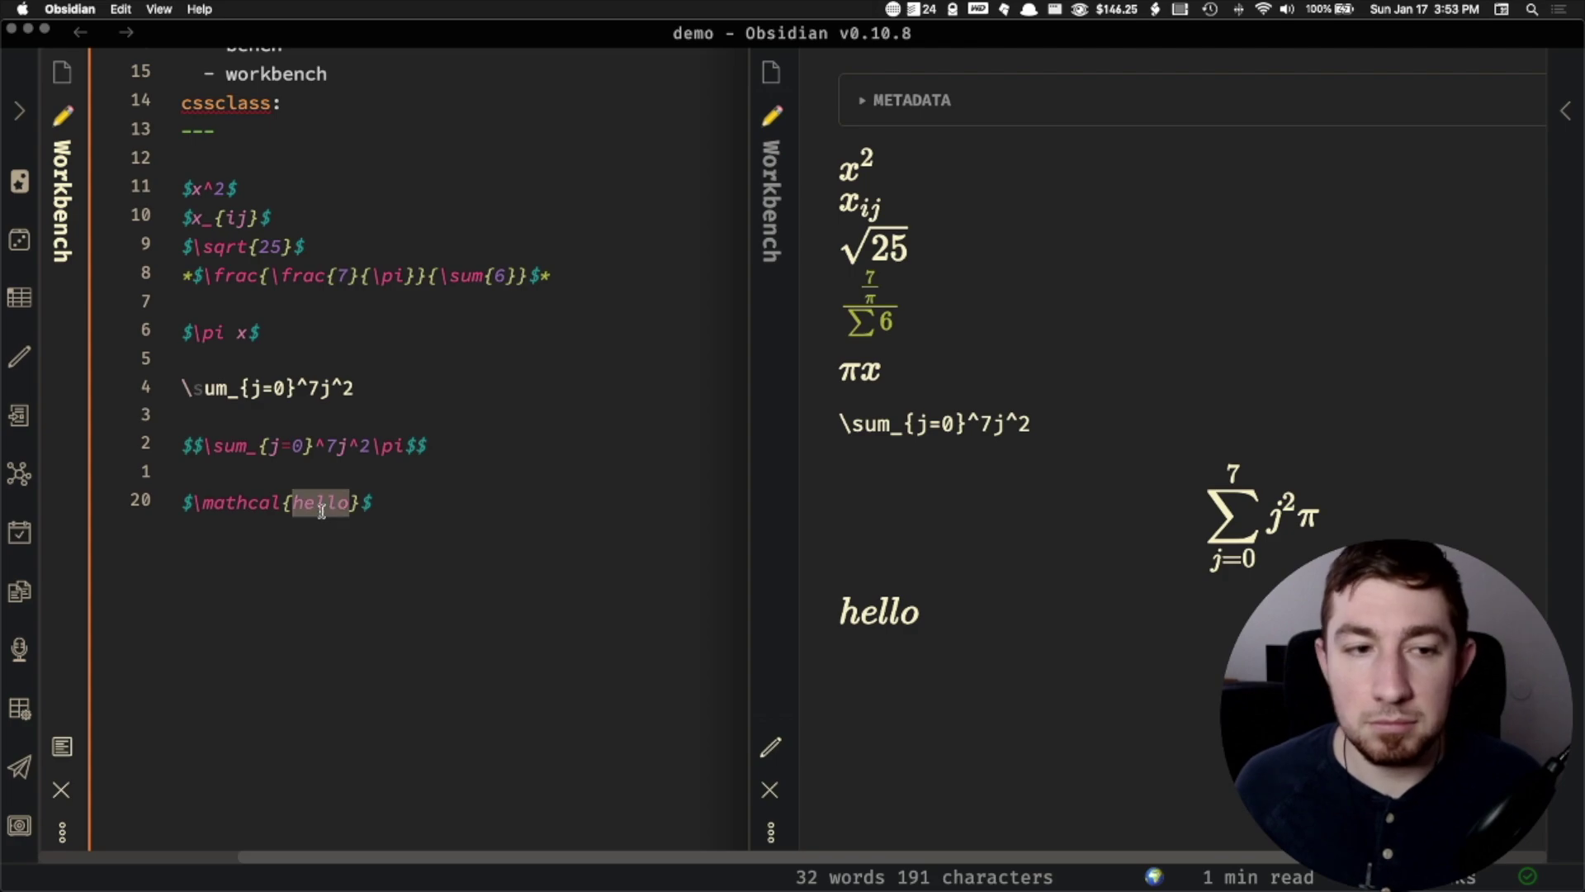
type("HELLO")
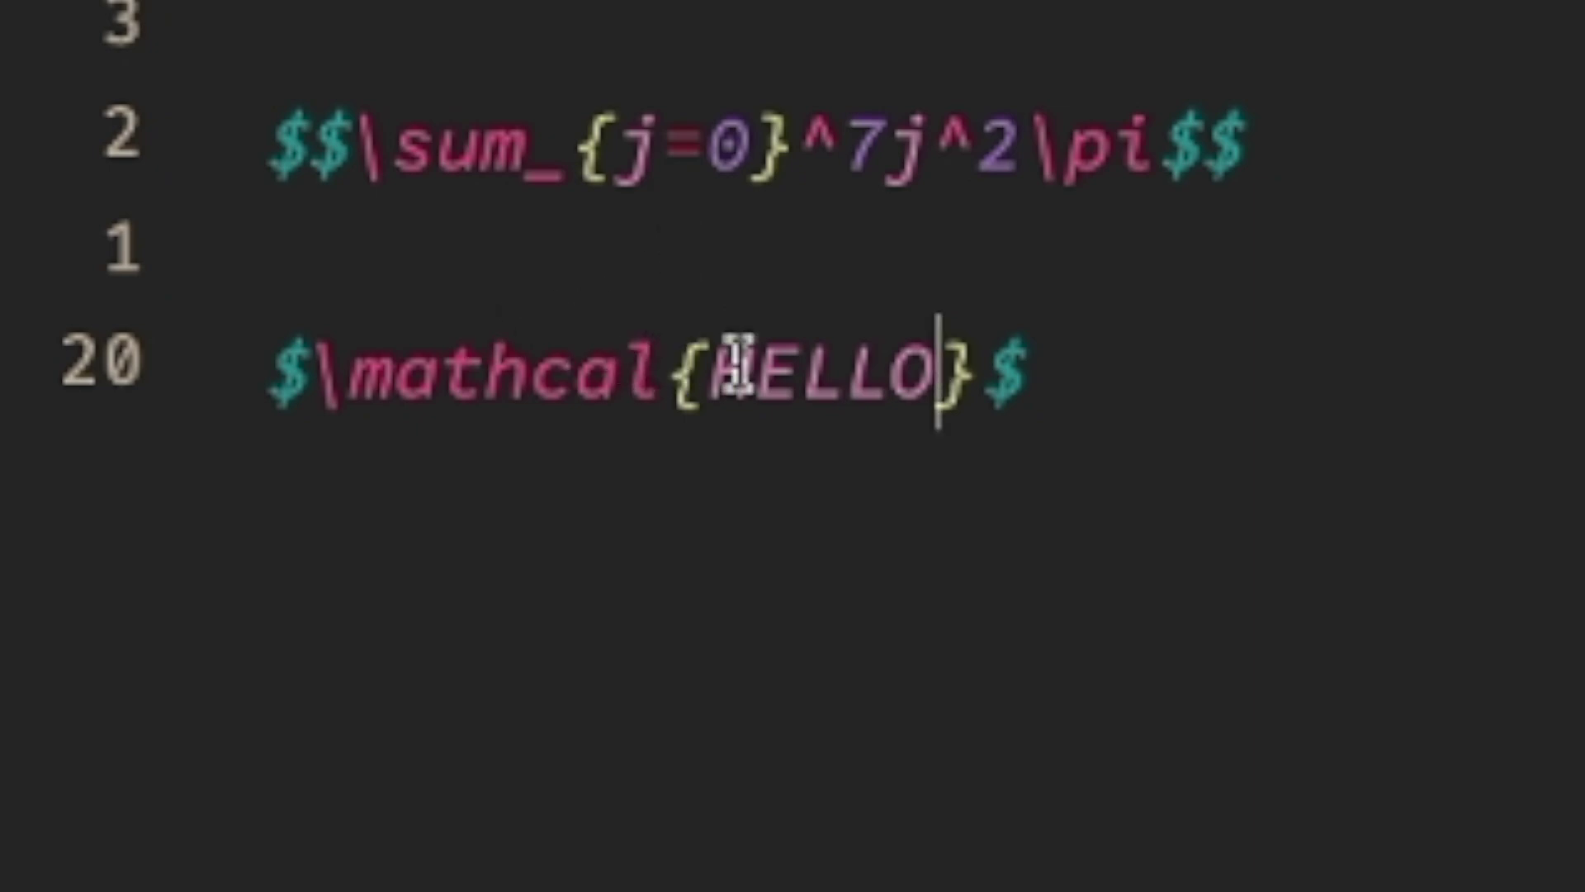
left_click_drag(976, 367, 335, 367)
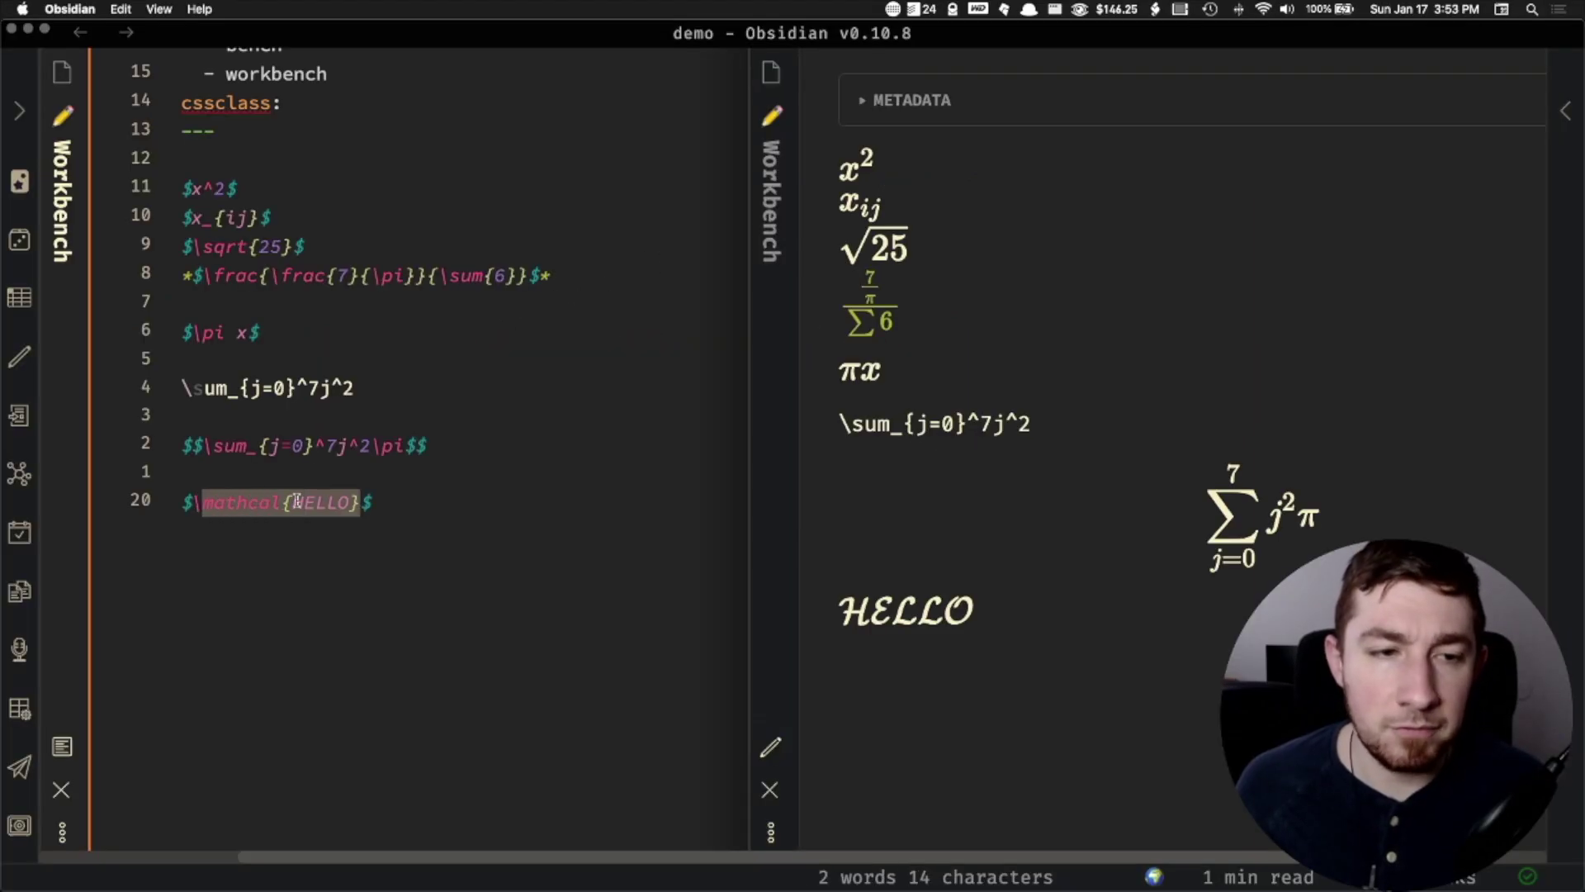
left_click(461, 512)
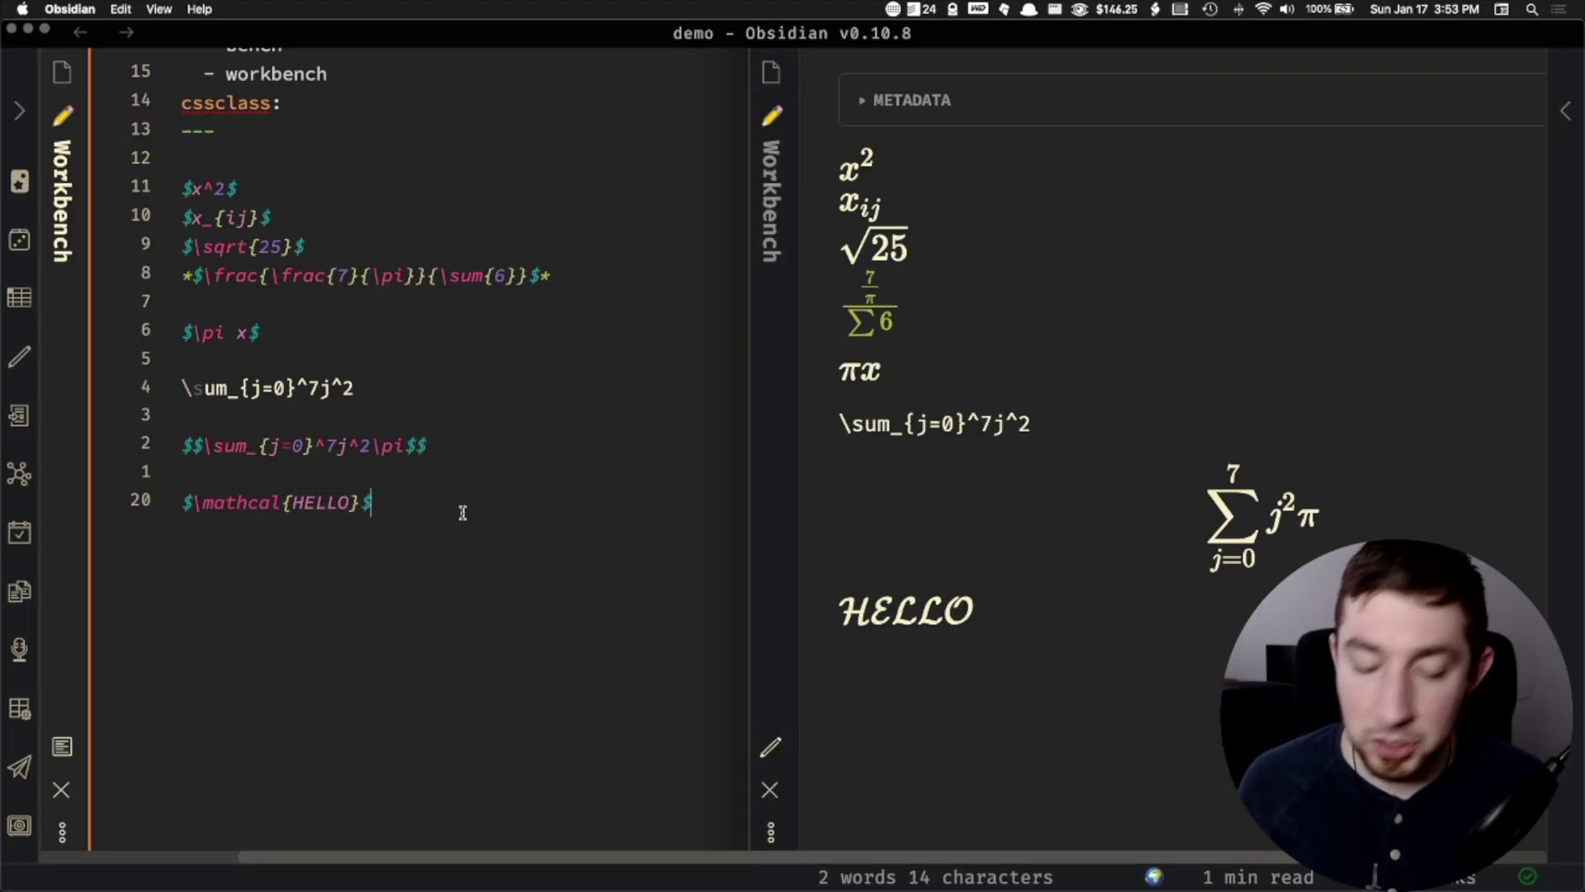
- Add an inline formula on the line below with lowercase and uppercase sigma separated by a thin space: $\sigma\,\Sigma$
key("Return")
type("$$")
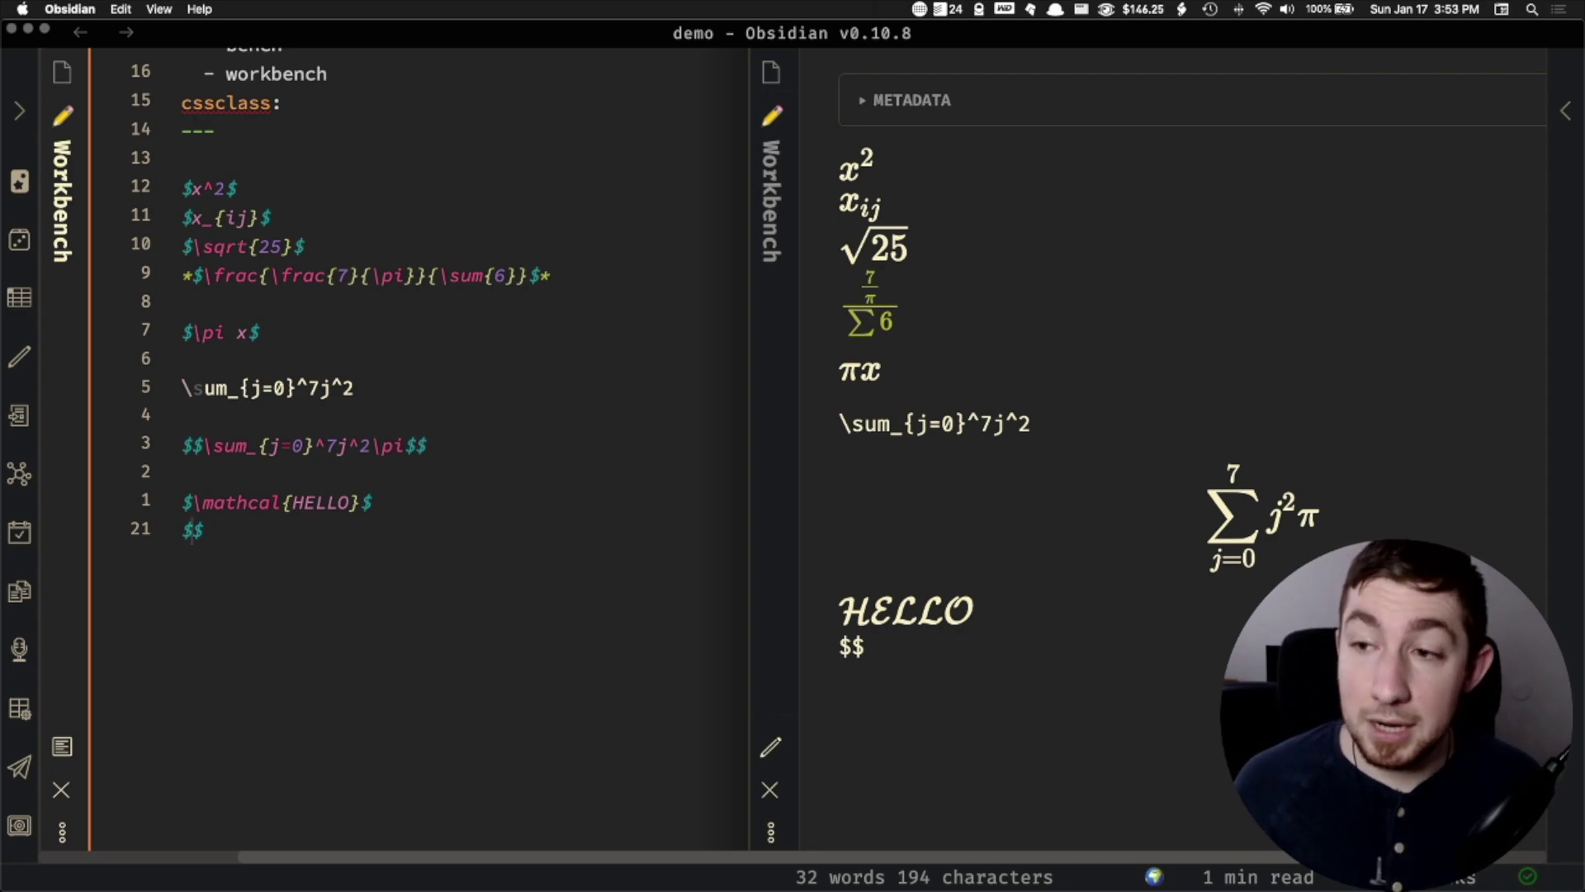
type("\\sigma")
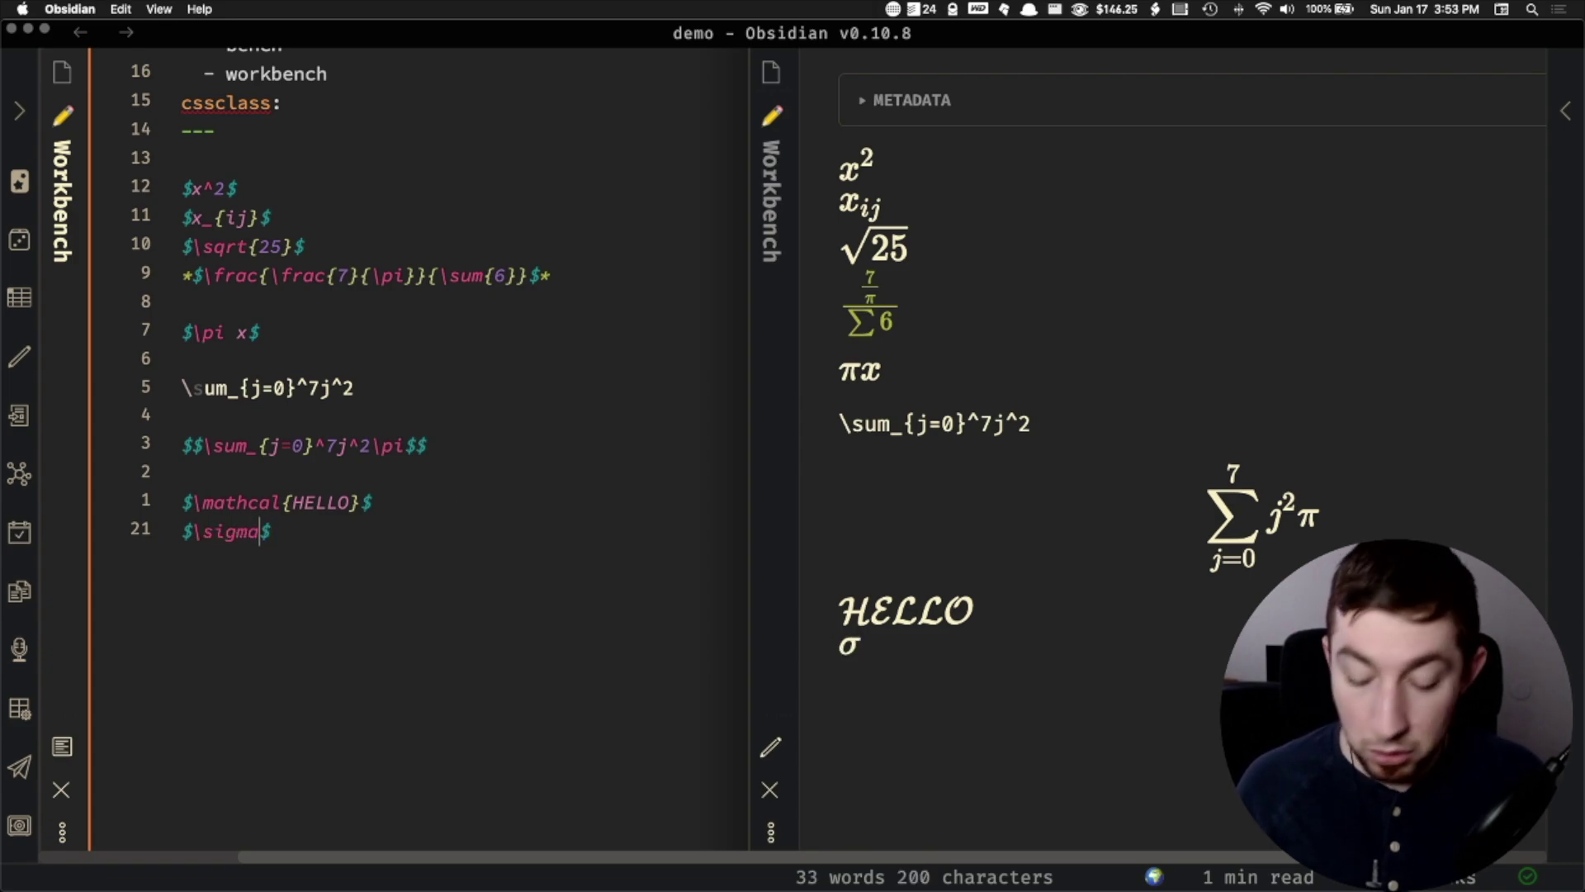
type("\\,")
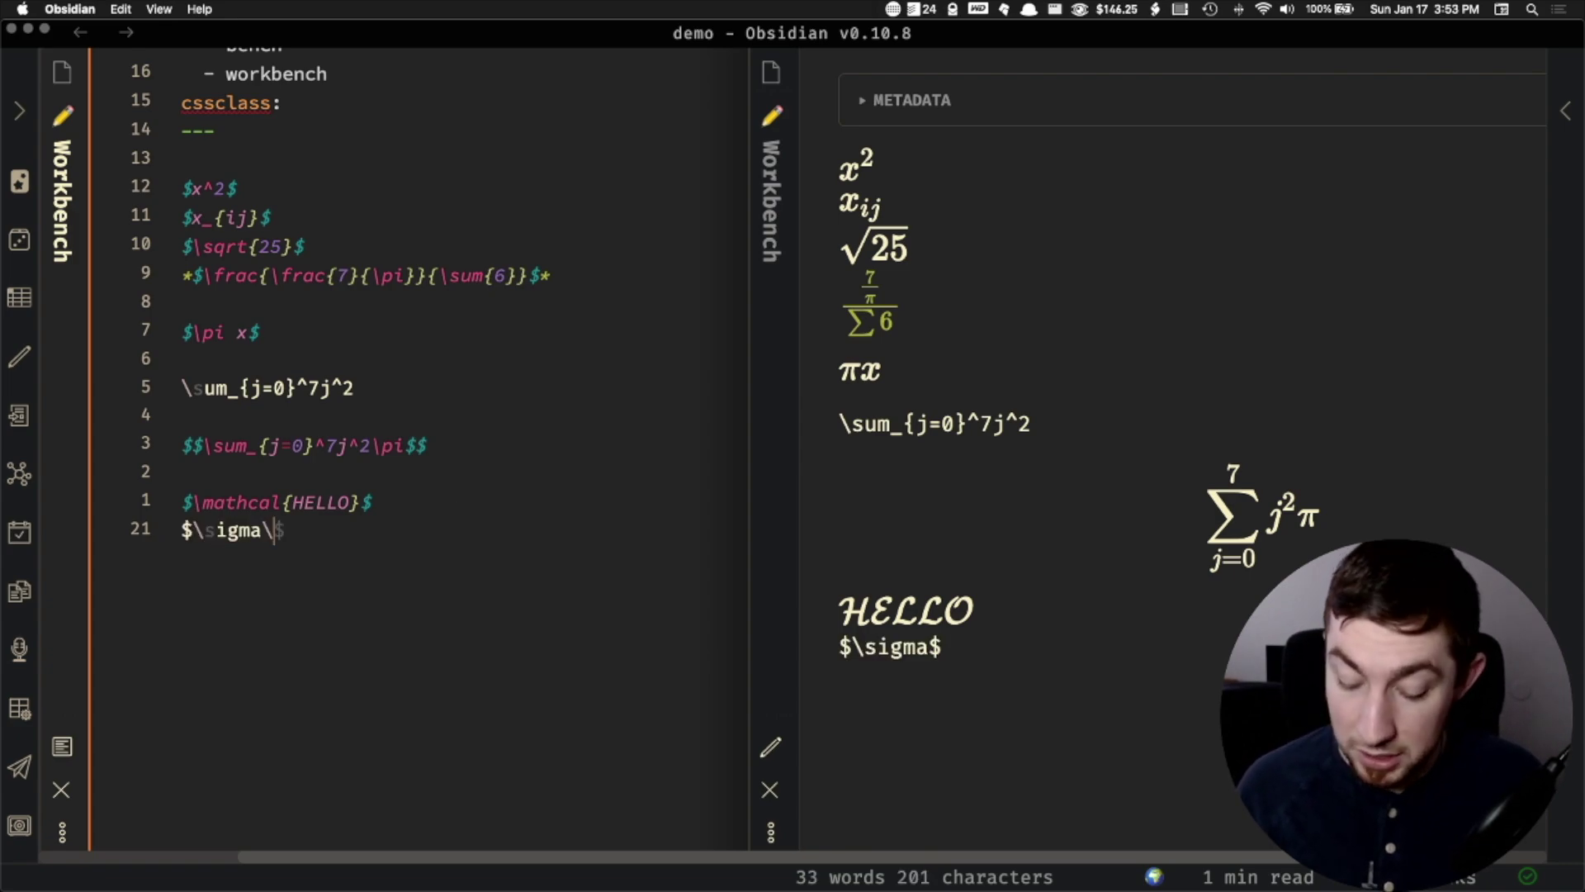
type("\\")
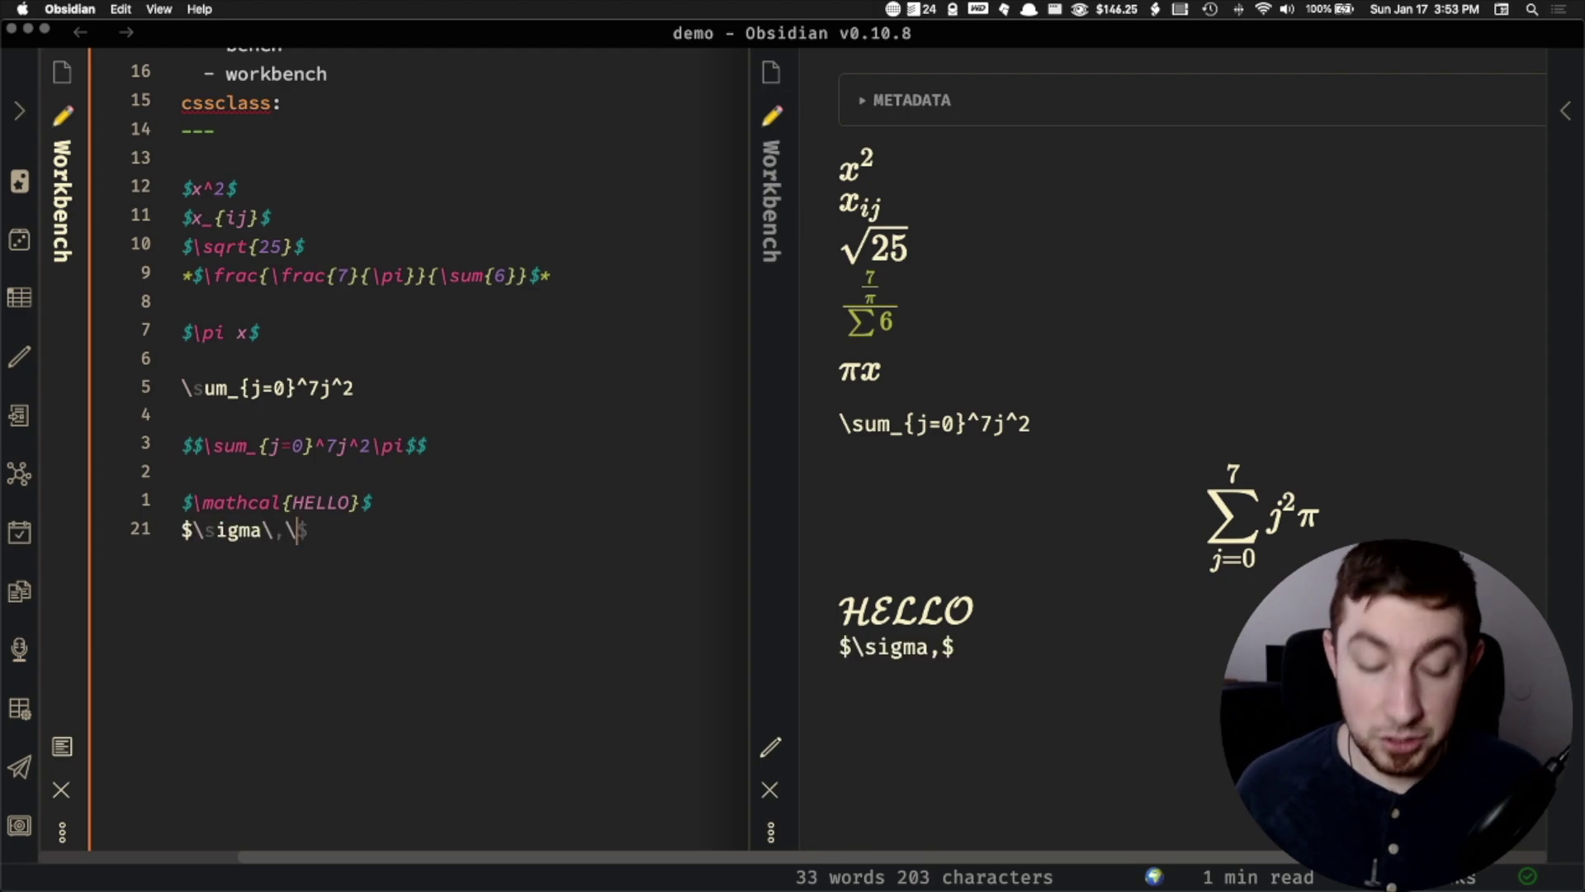
type("Sigma")
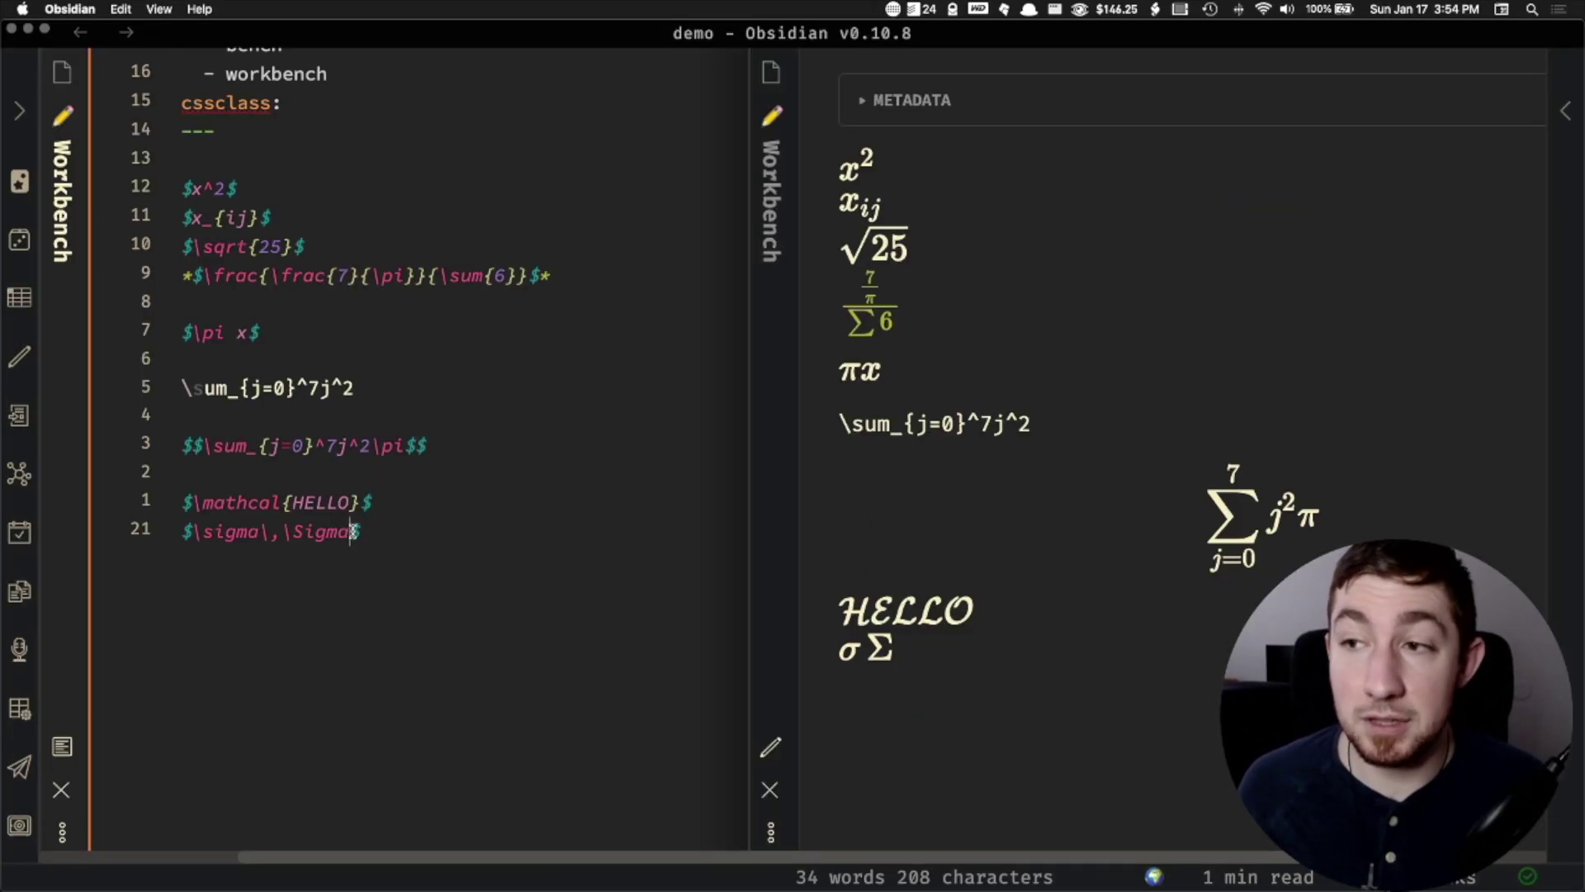
- Extend the sigma formula with thin-spaced lowercase and uppercase delta, giving $\sigma\,\Sigma\, \delta\,\Delta$
type("\\, ")
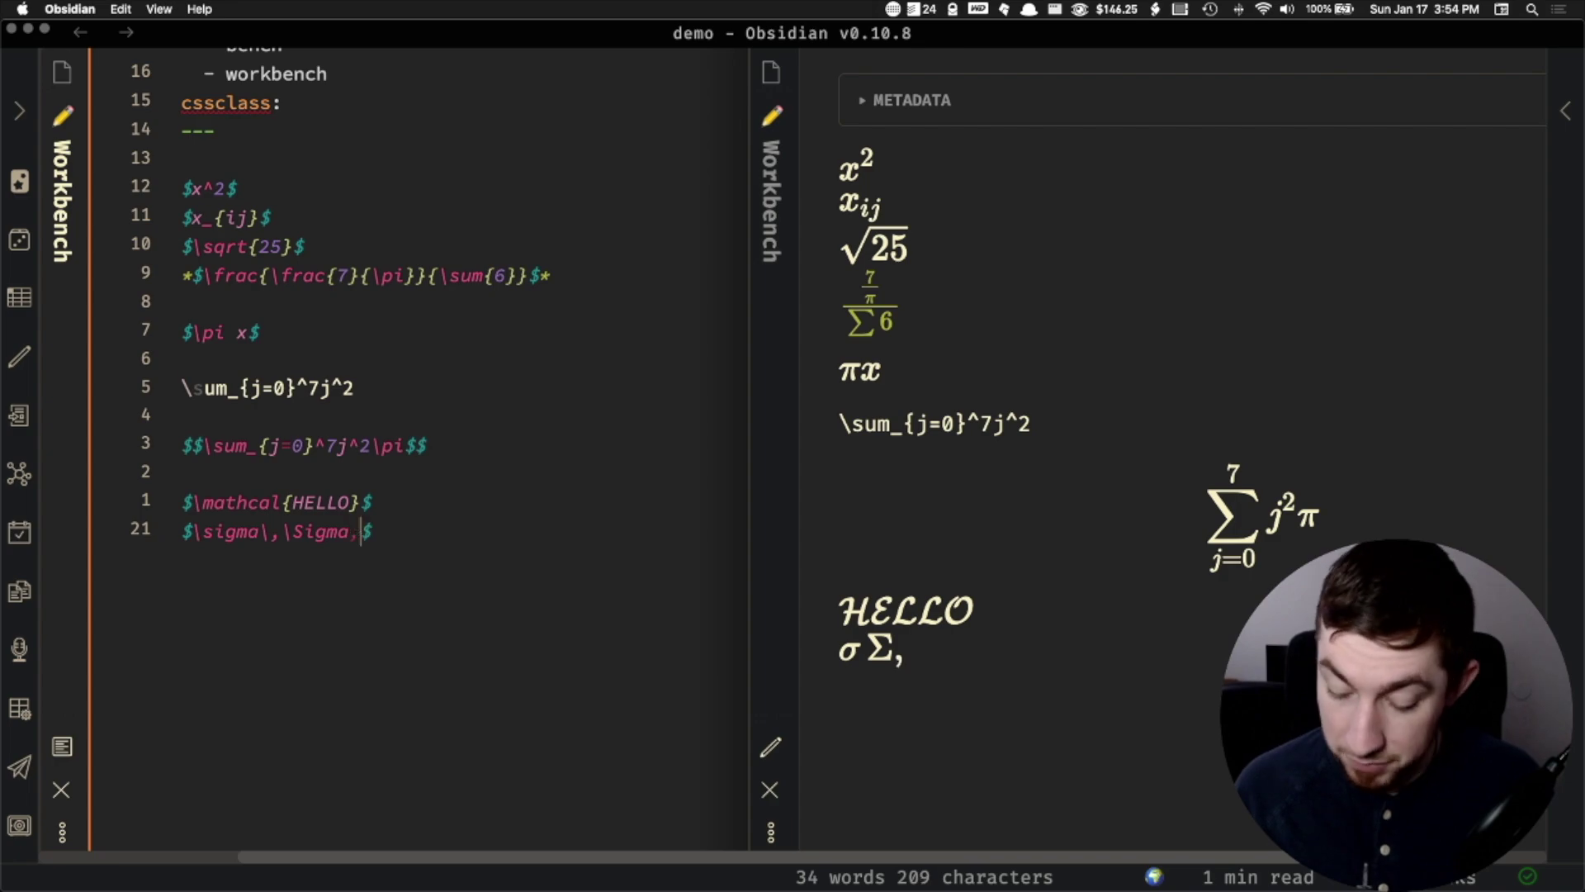
type("\\")
key("Return")
type("detla")
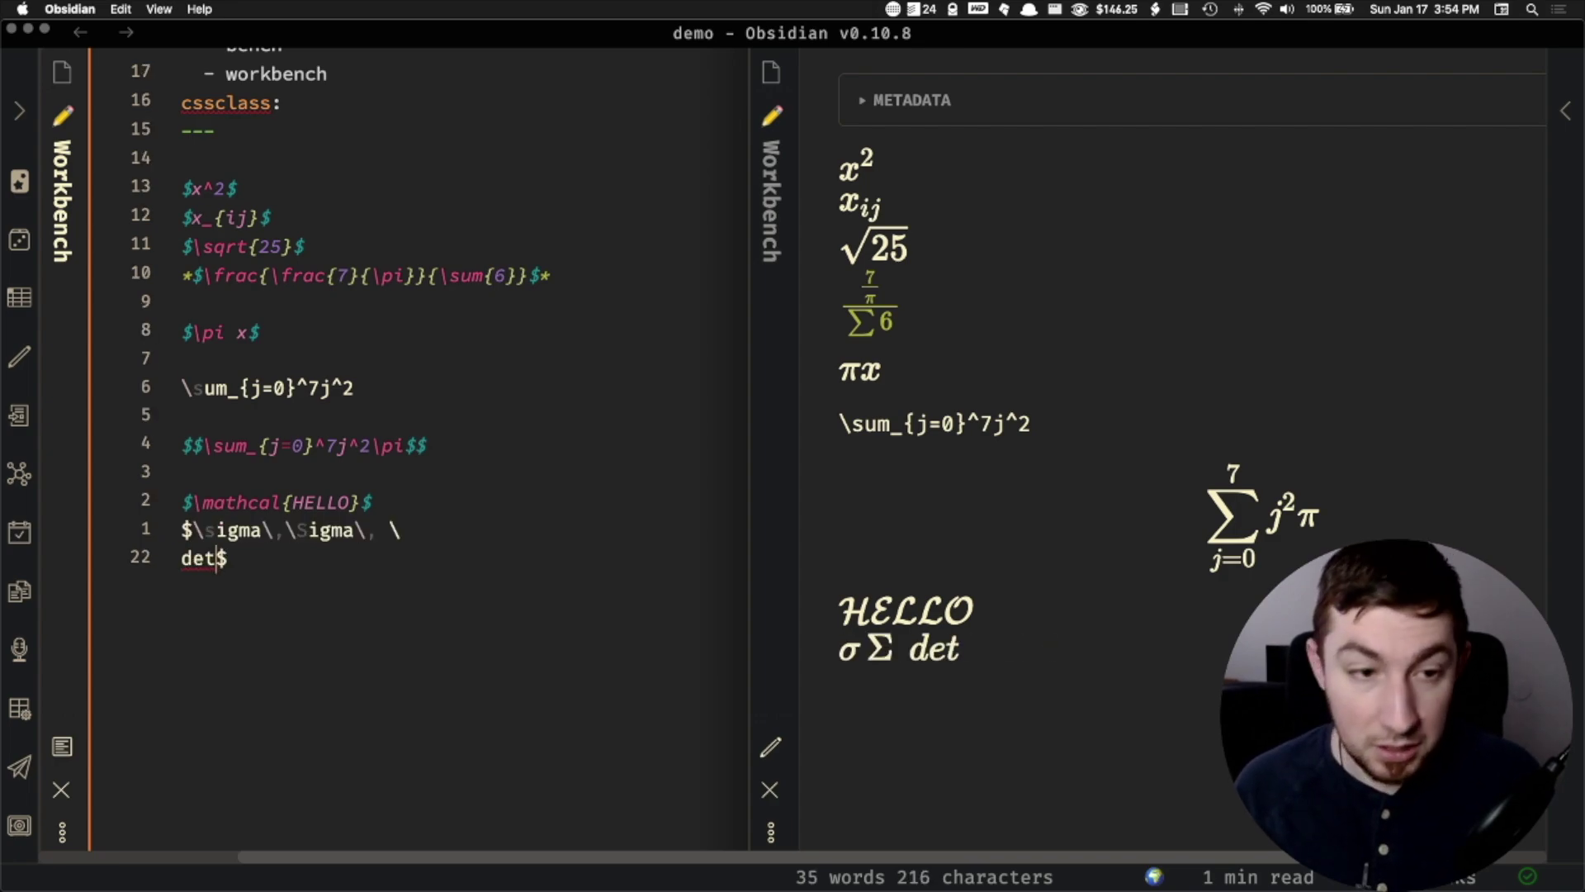
key("BackSpace")
key("BackSpace")
key("BackSpace")
key("BackSpace")
key("BackSpace")
key("BackSpace")
type("delta")
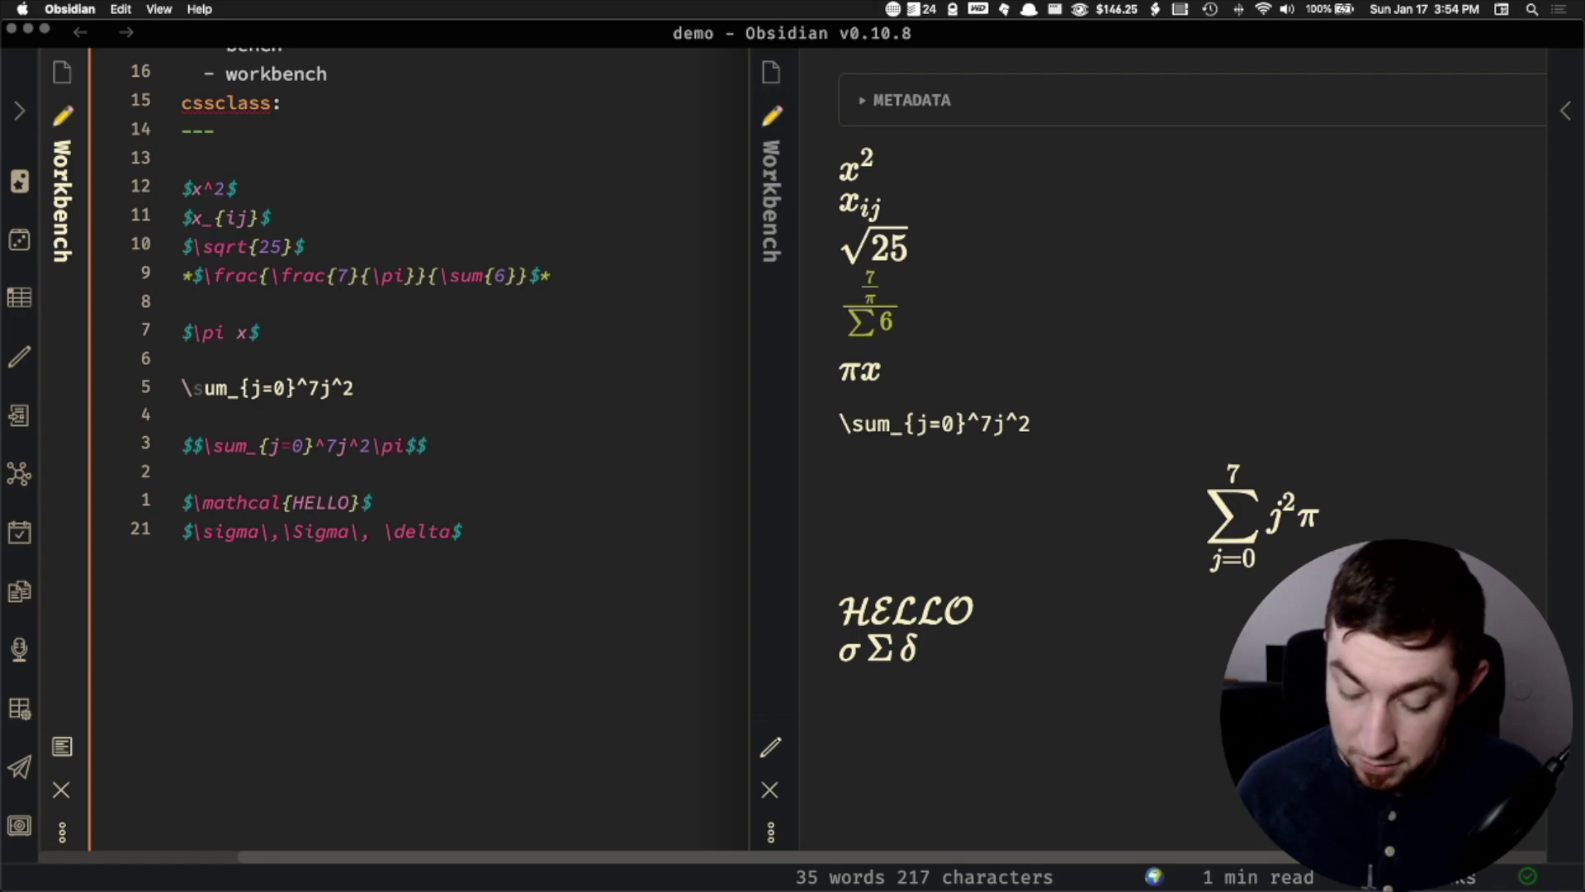
type("\\,\\Delta")
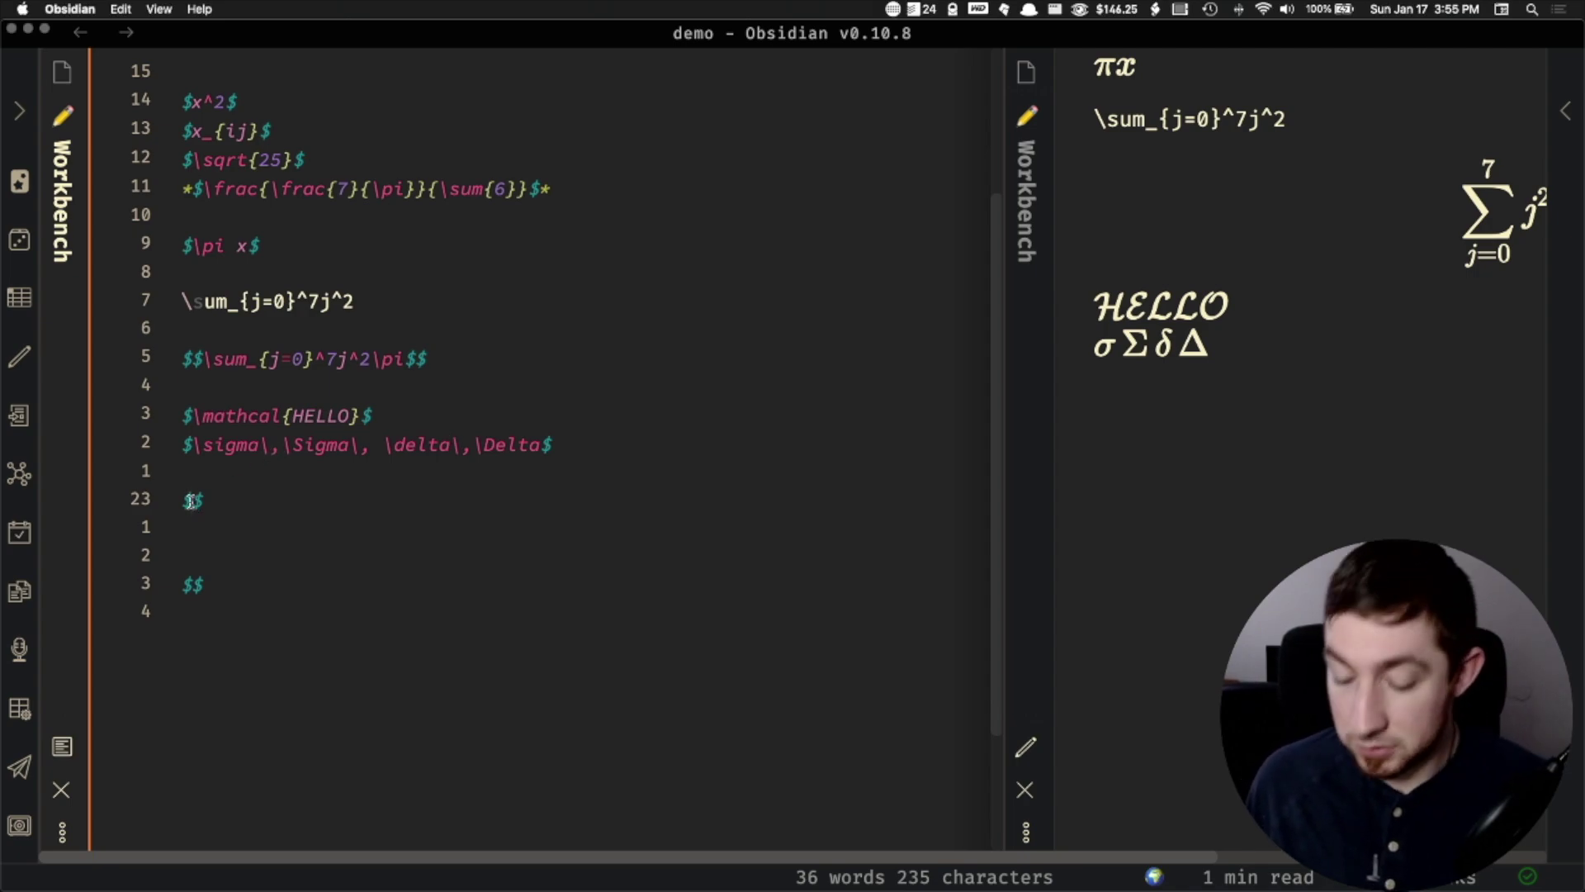
- Enter \ldots in the empty inline formula below the Greek letters, giving $\ldots$
type("\\ldot")
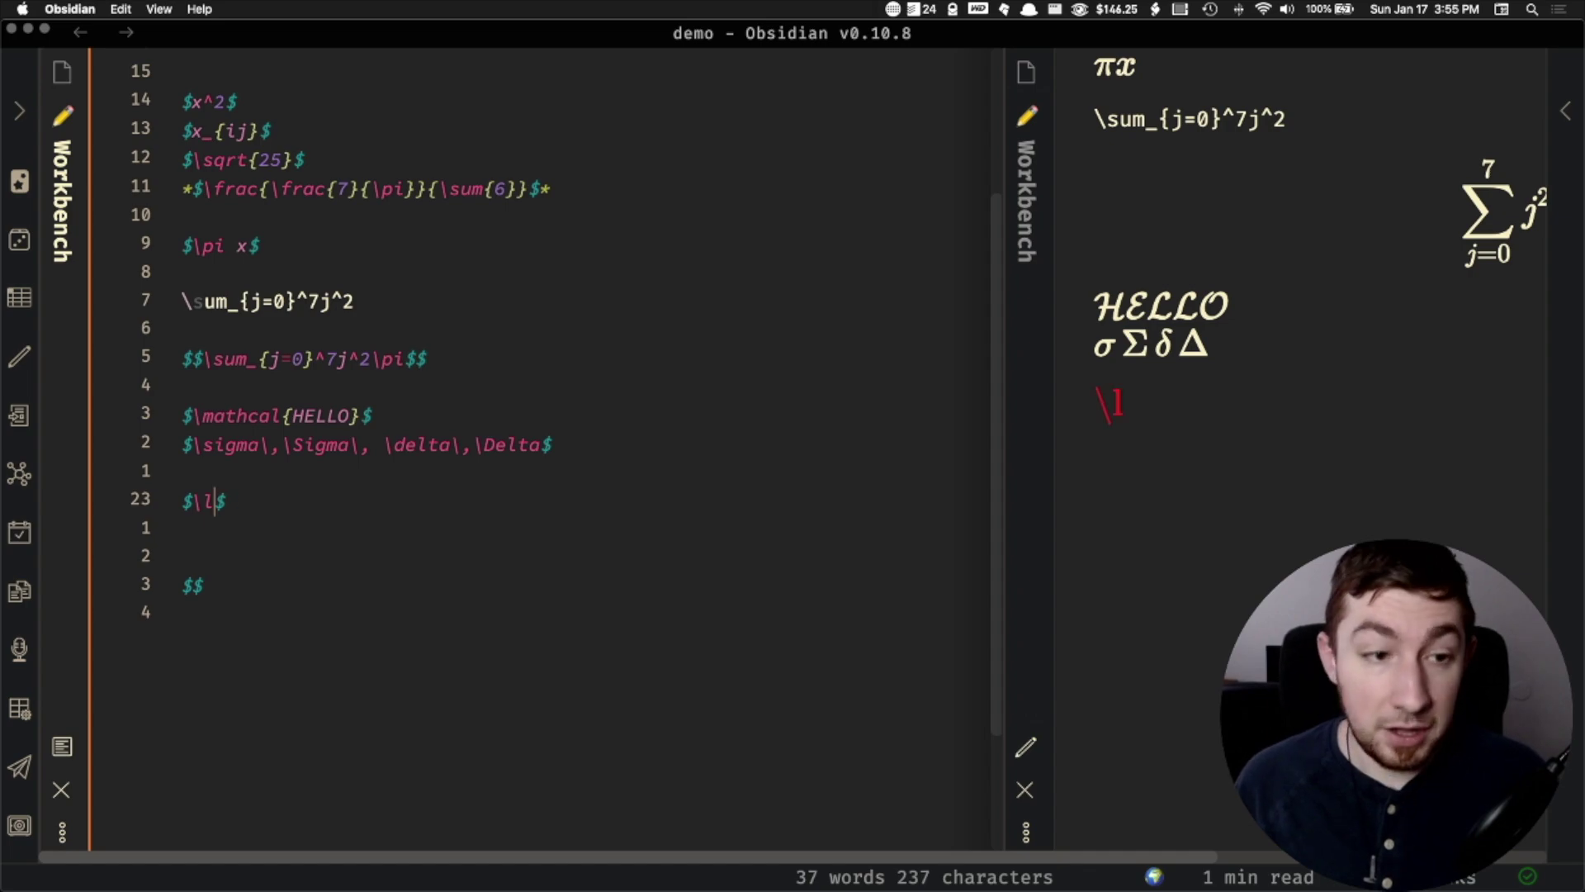
type("{}")
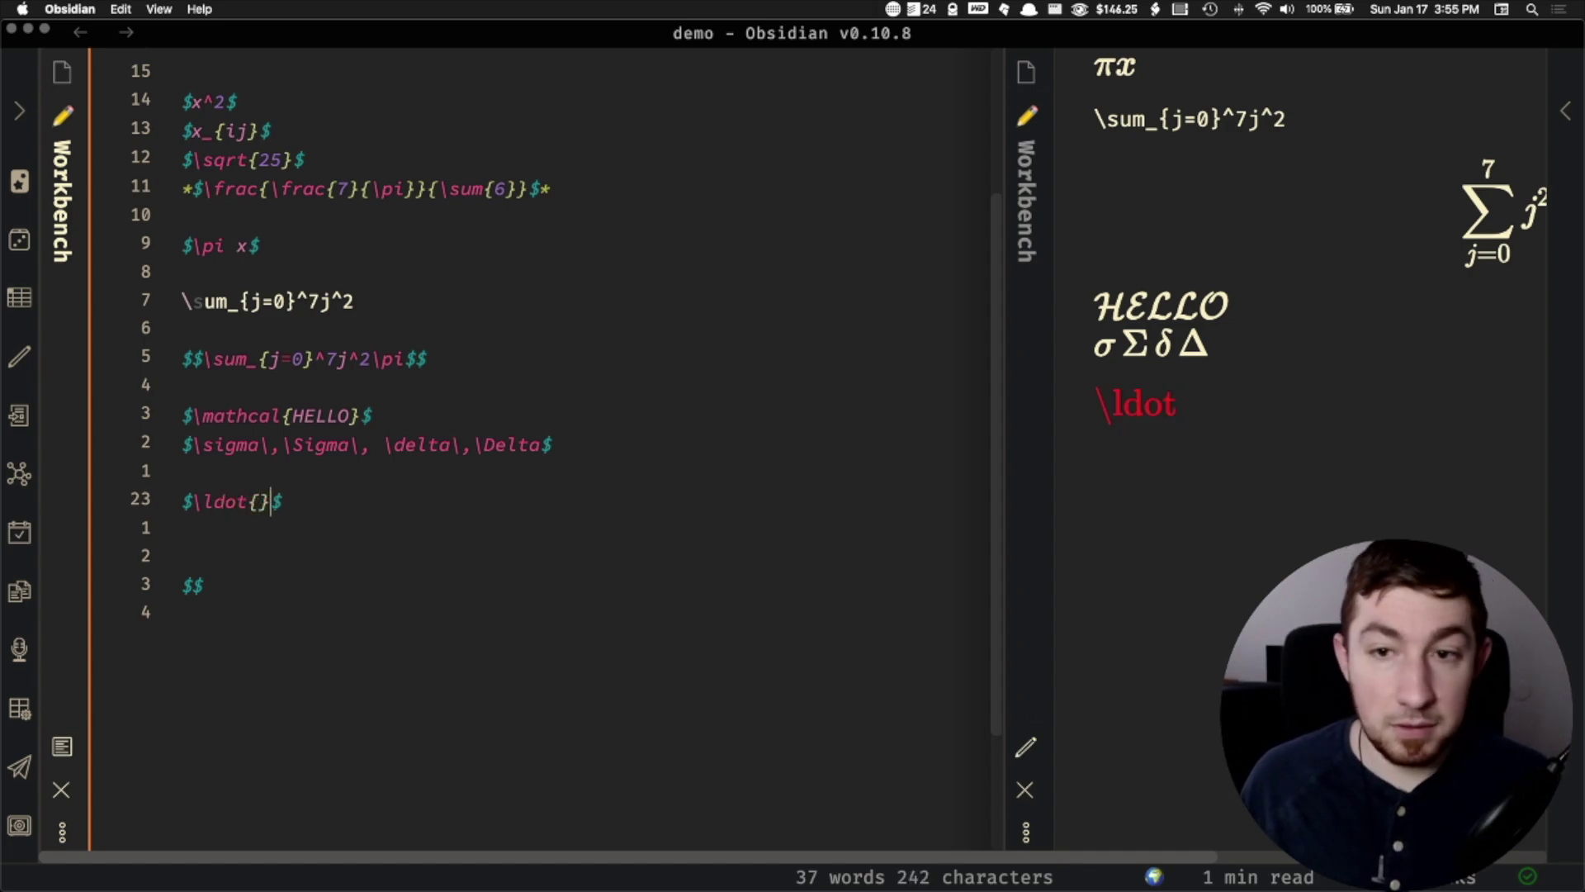
key("BackSpace")
key("BackSpace")
type("s")
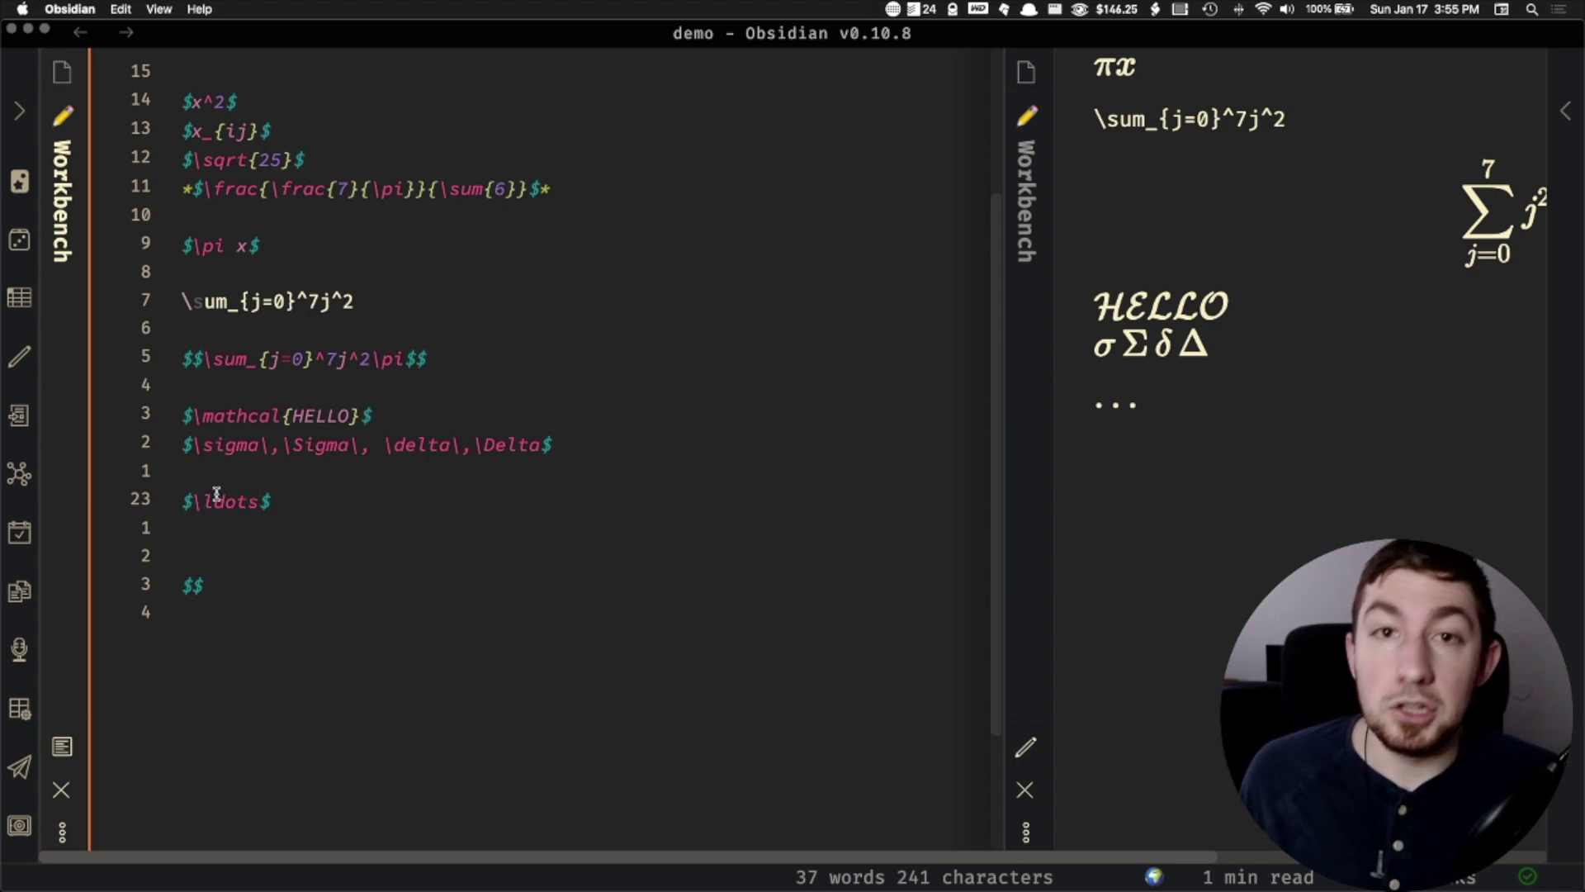
- Add a thin space \, after \ldots and begin another backslash command in the same inline formula
type("\\,\\")
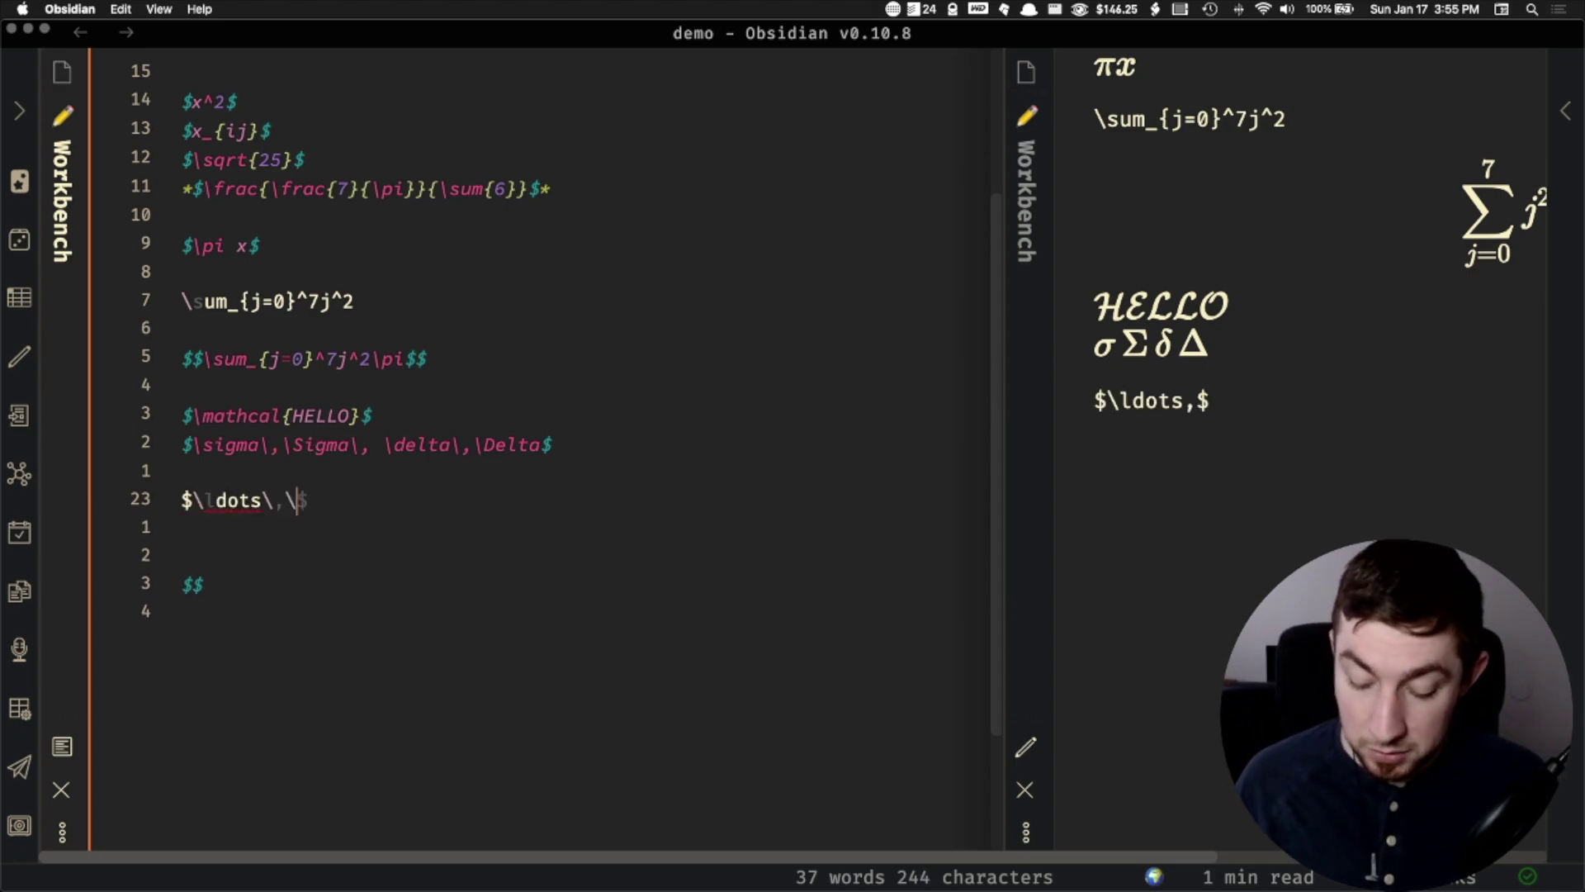
key("BackSpace")
type("\\h")
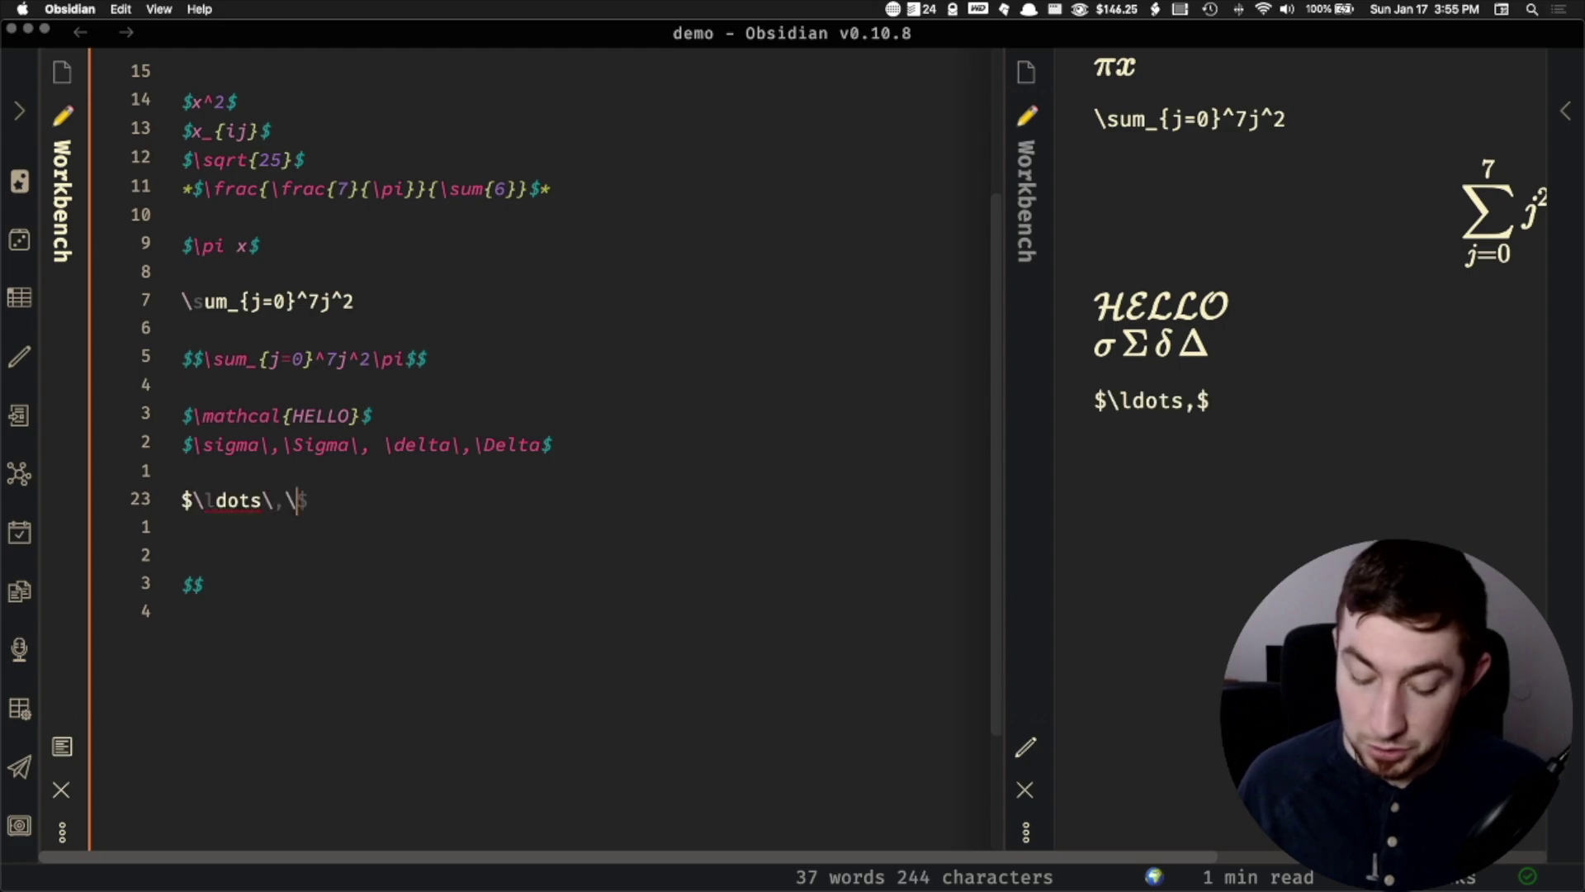
- Try \hdots as the second symbol after \ldots\, in the dots formula
type("dots")
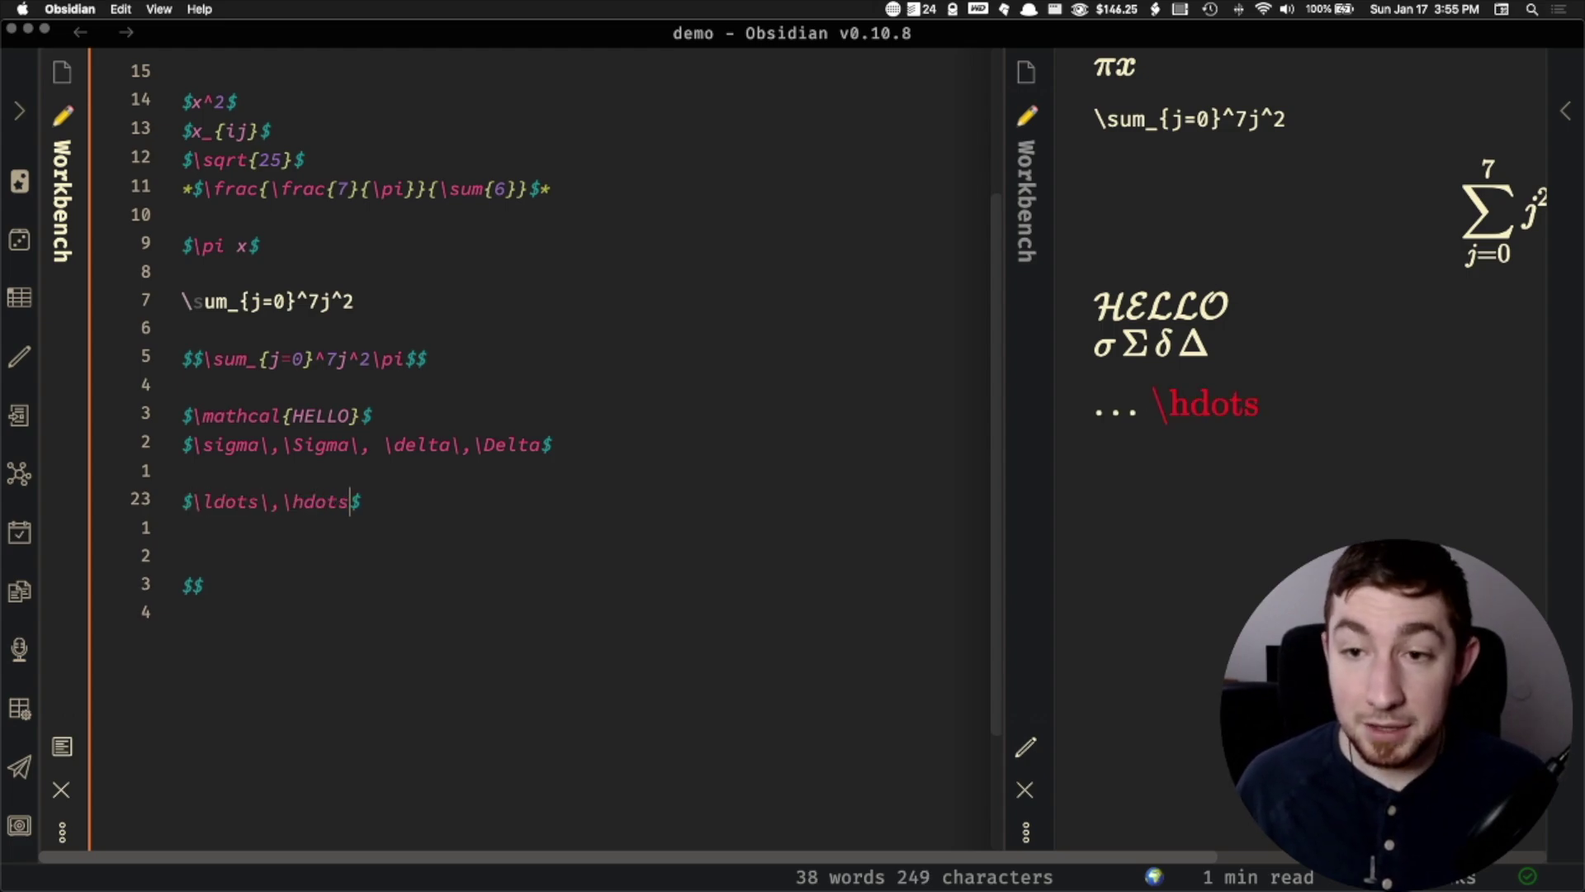
key("BackSpace")
key("BackSpace")
key("BackSpace")
key("BackSpace")
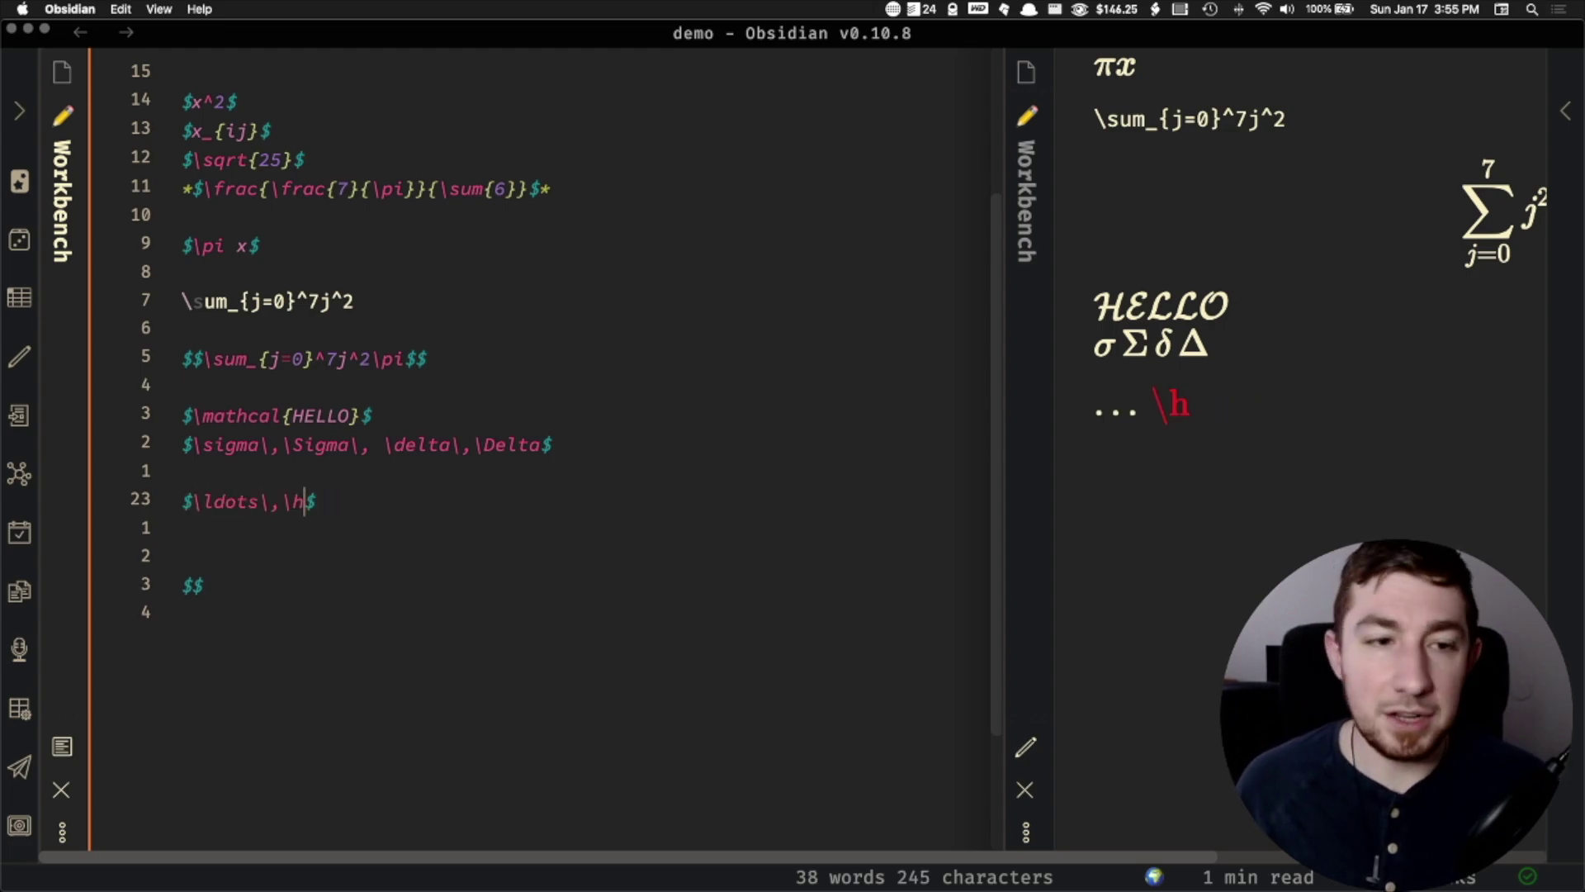
key("BackSpace")
type("h")
key("BackSpace")
key("BackSpace")
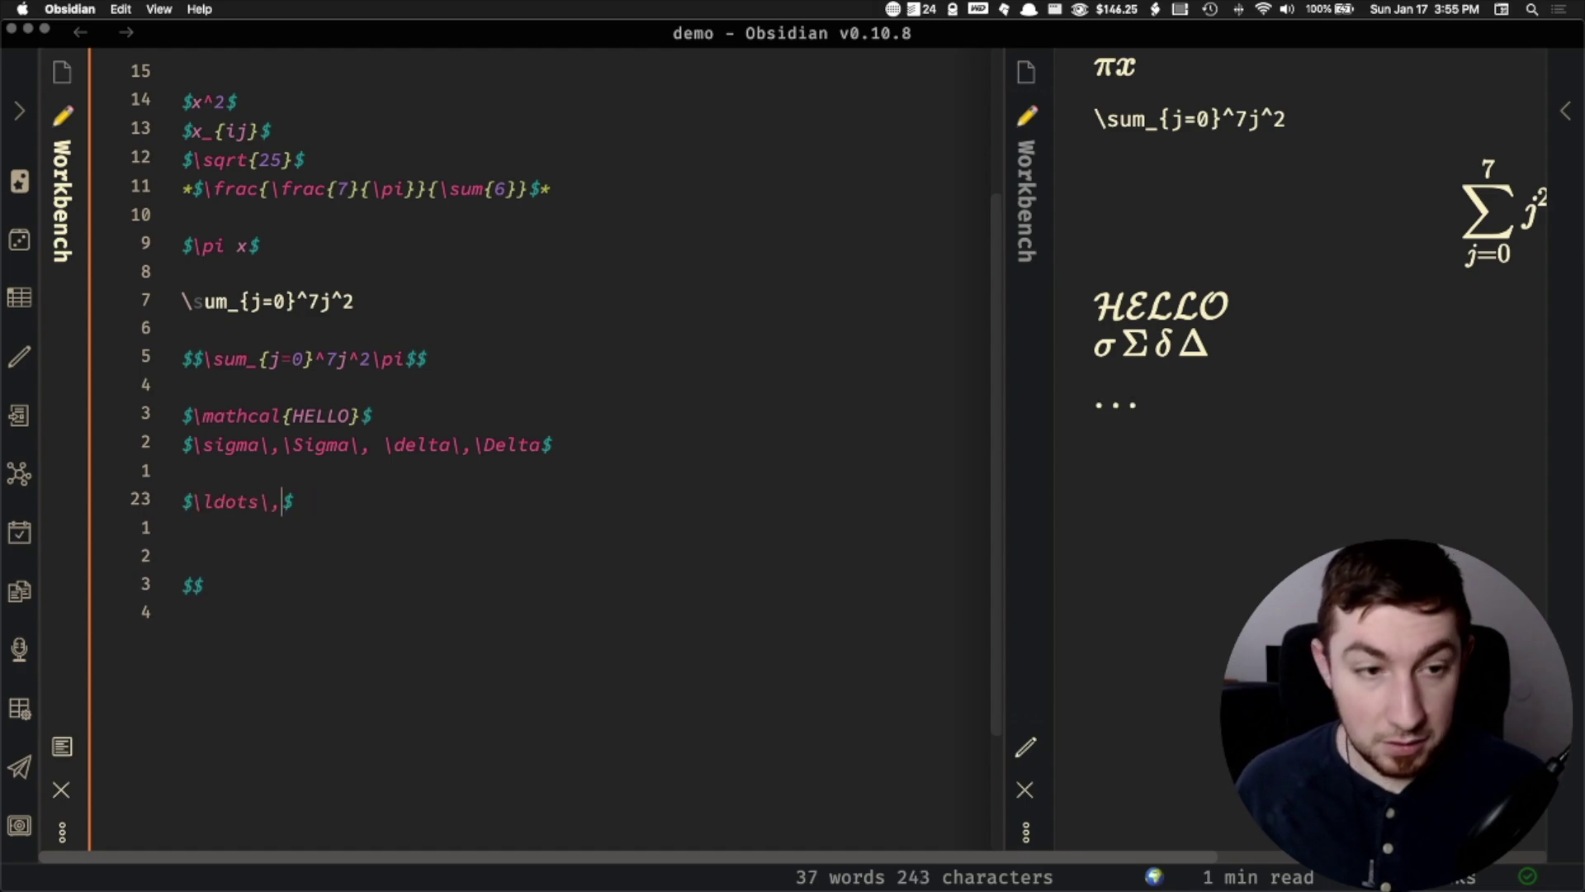
- Add \vdots as the second symbol so the dots formula reads $\ldots\,\vdots$
type("\\vdots")
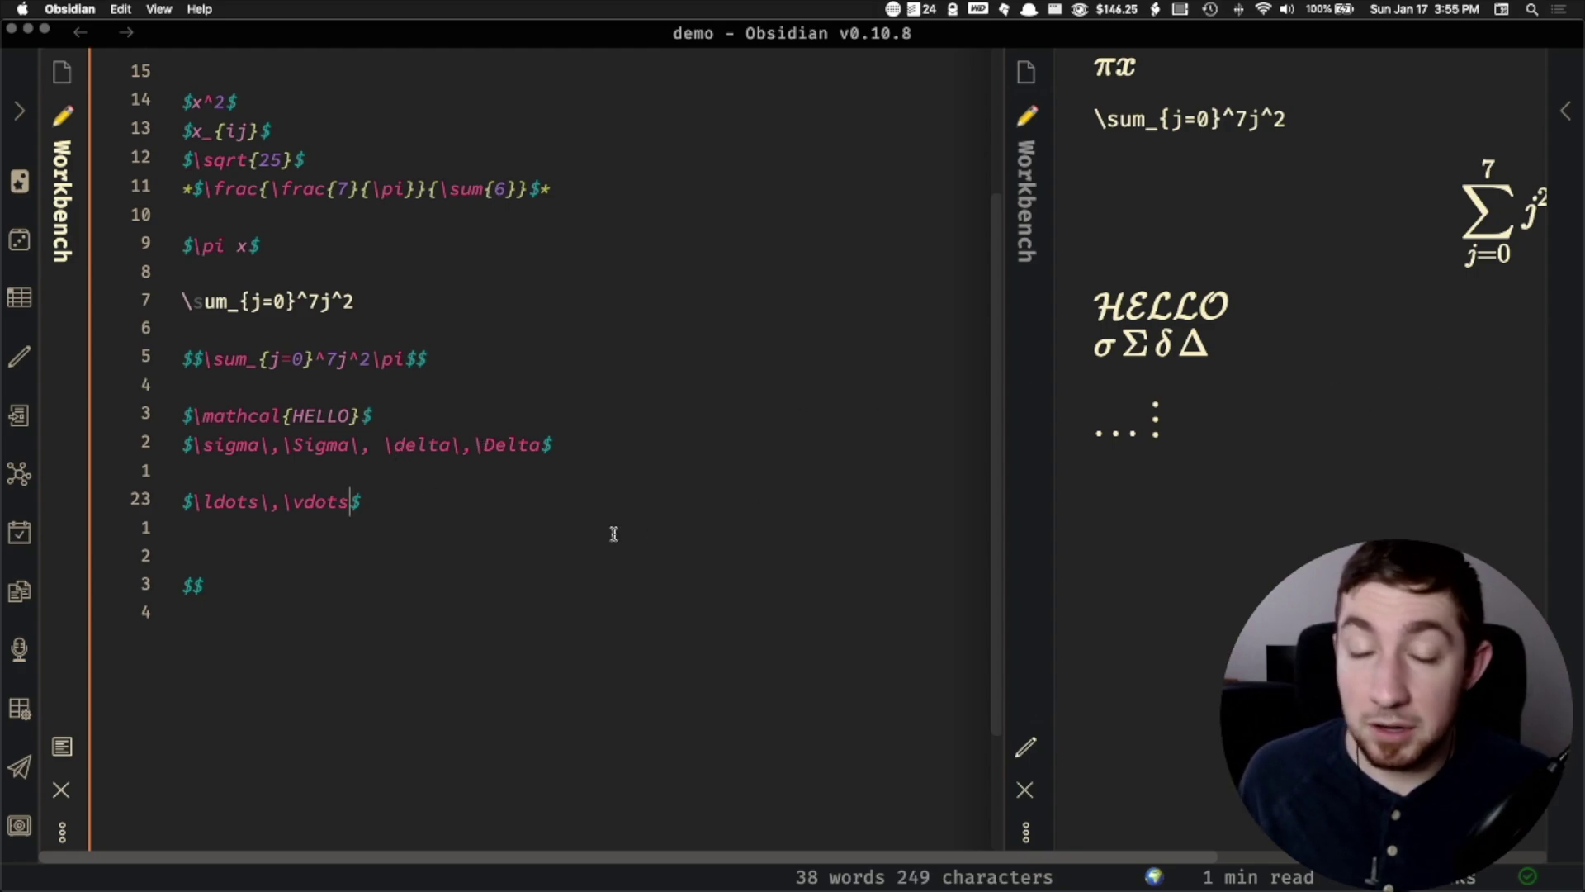
left_click(527, 513)
key("Down")
key("Down")
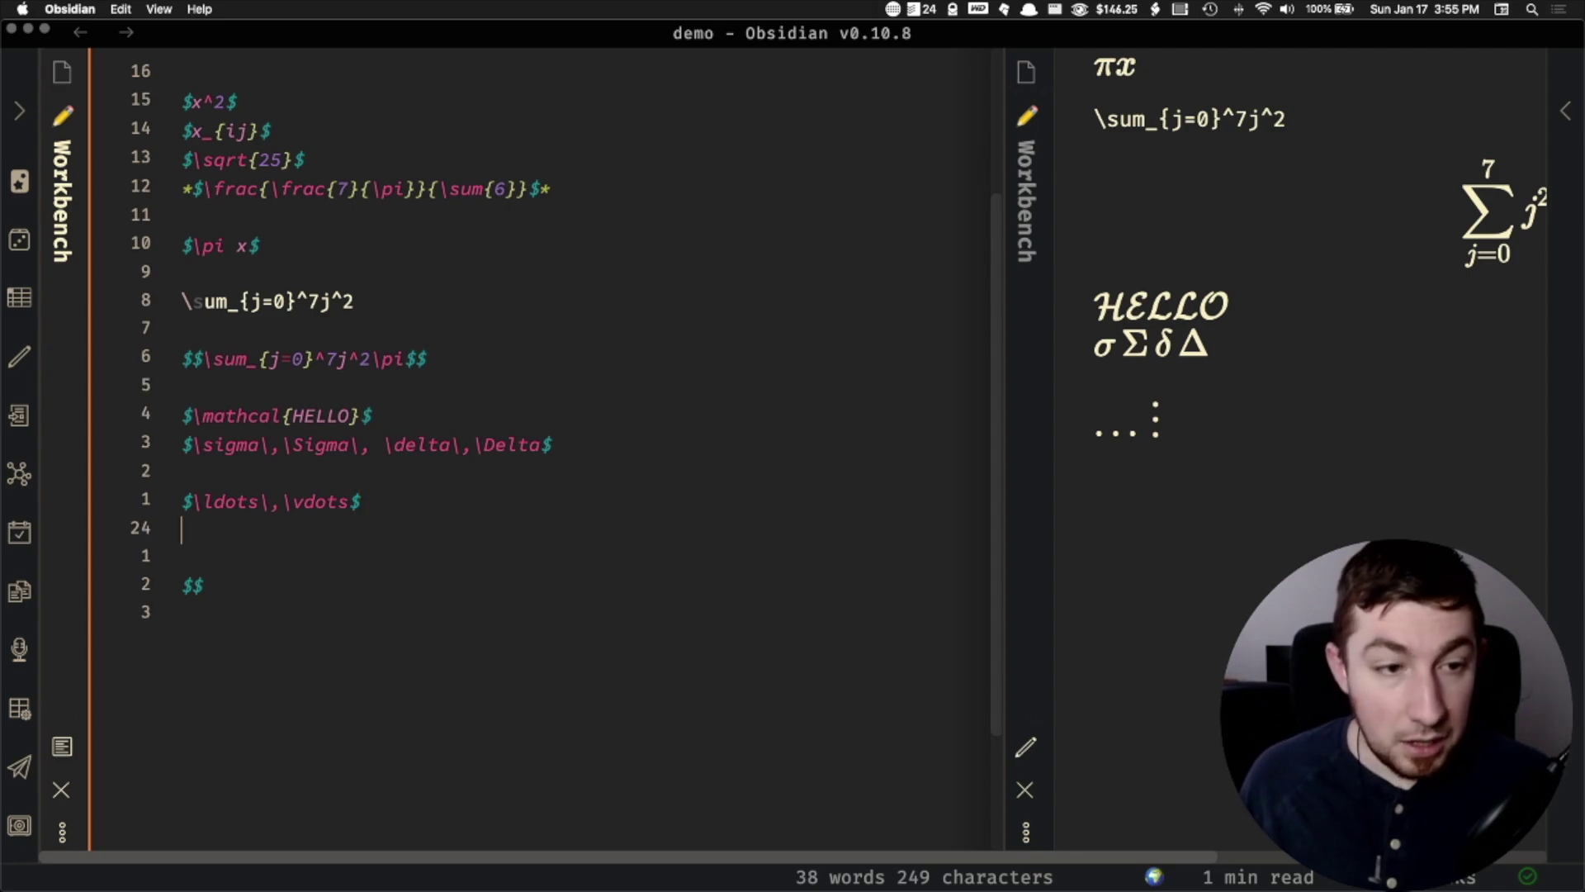
- Insert blank lines below the dots formula and write the inline math expression ${2,3}$ there
key("Return")
key("Return")
key("Up")
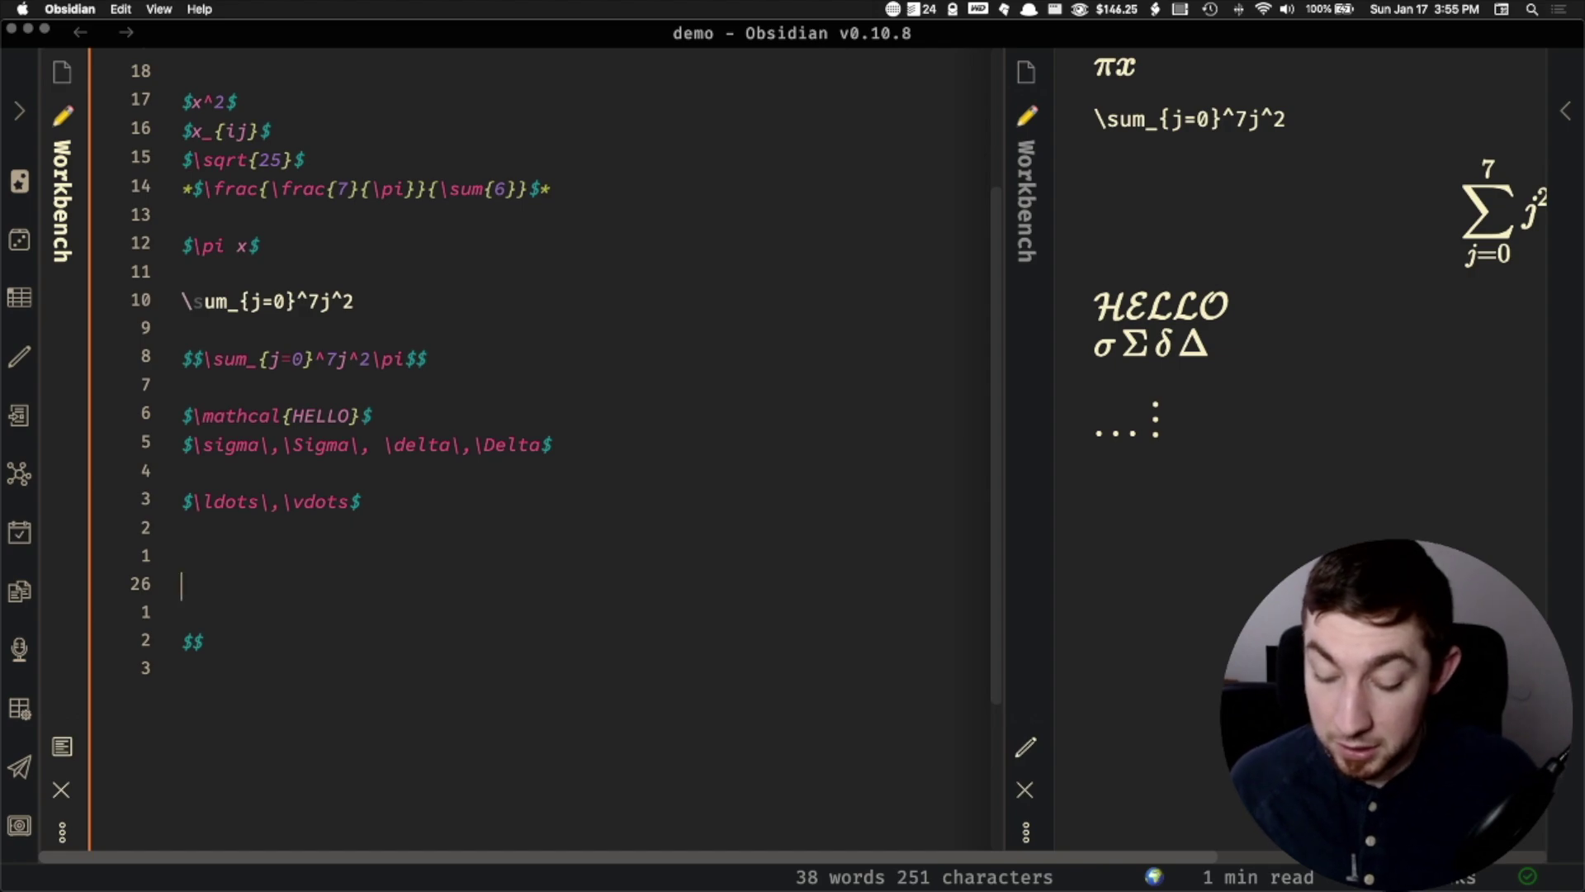
type("{")
key("Left")
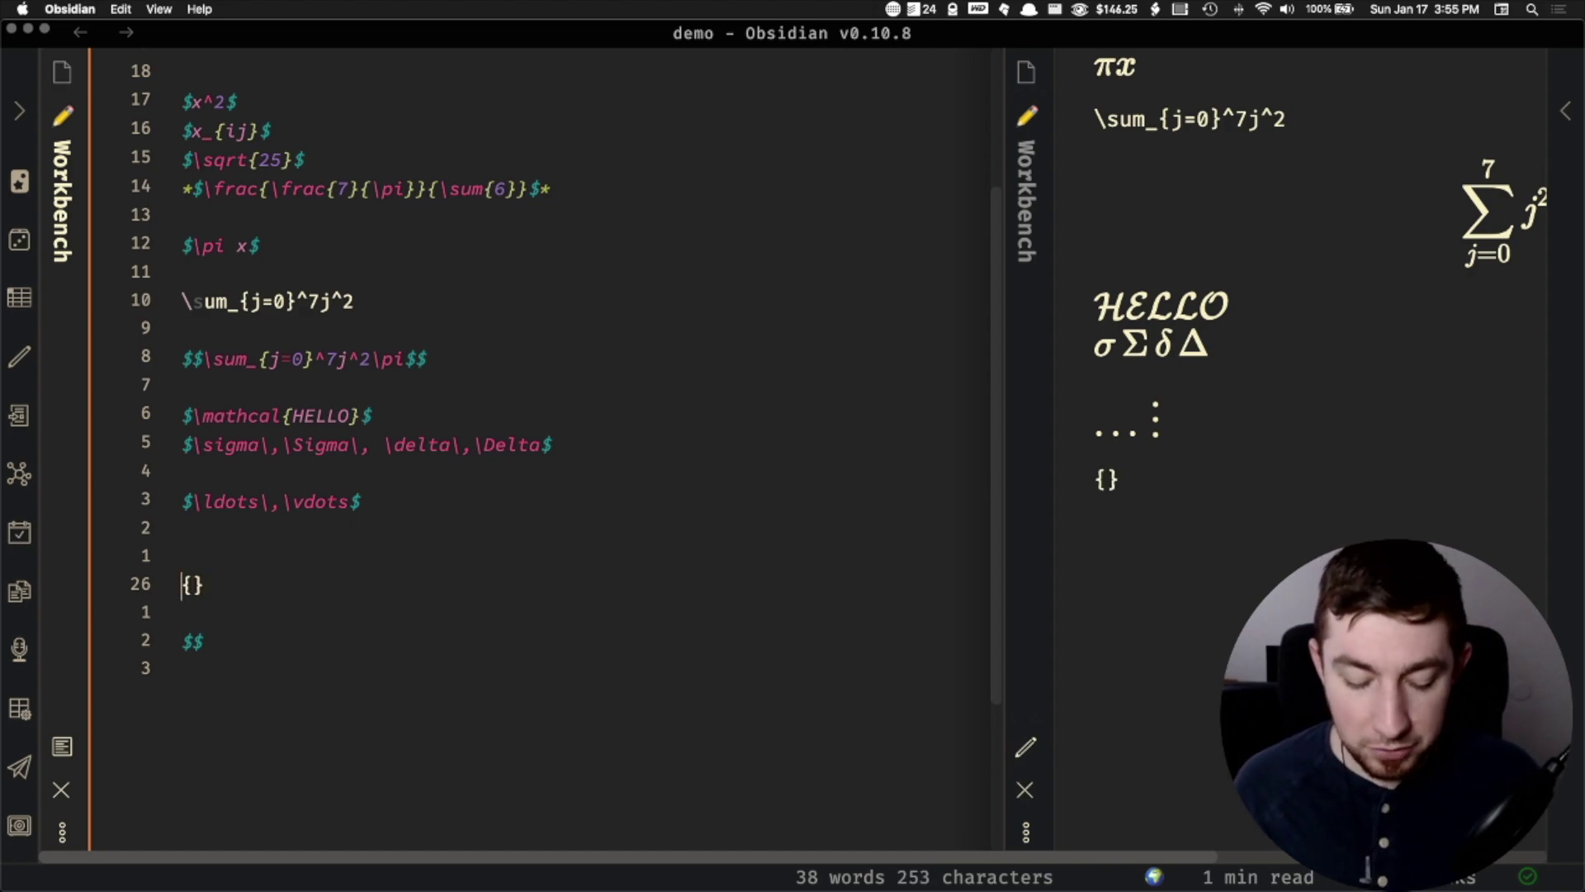
key("shift+End")
type("$")
key("Left")
key("Right")
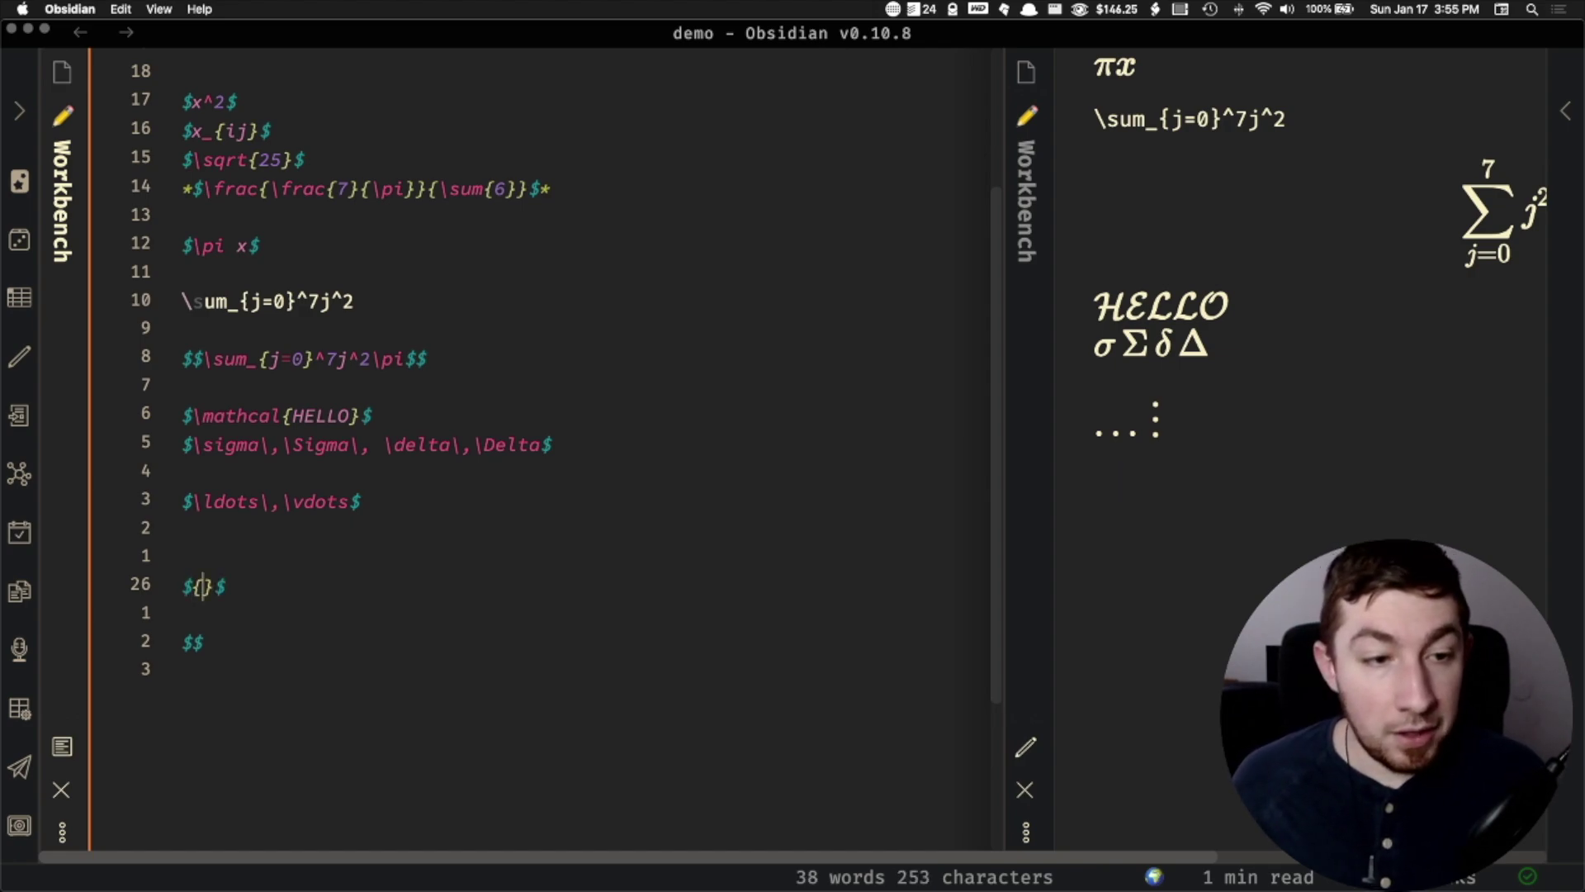
type("2,3")
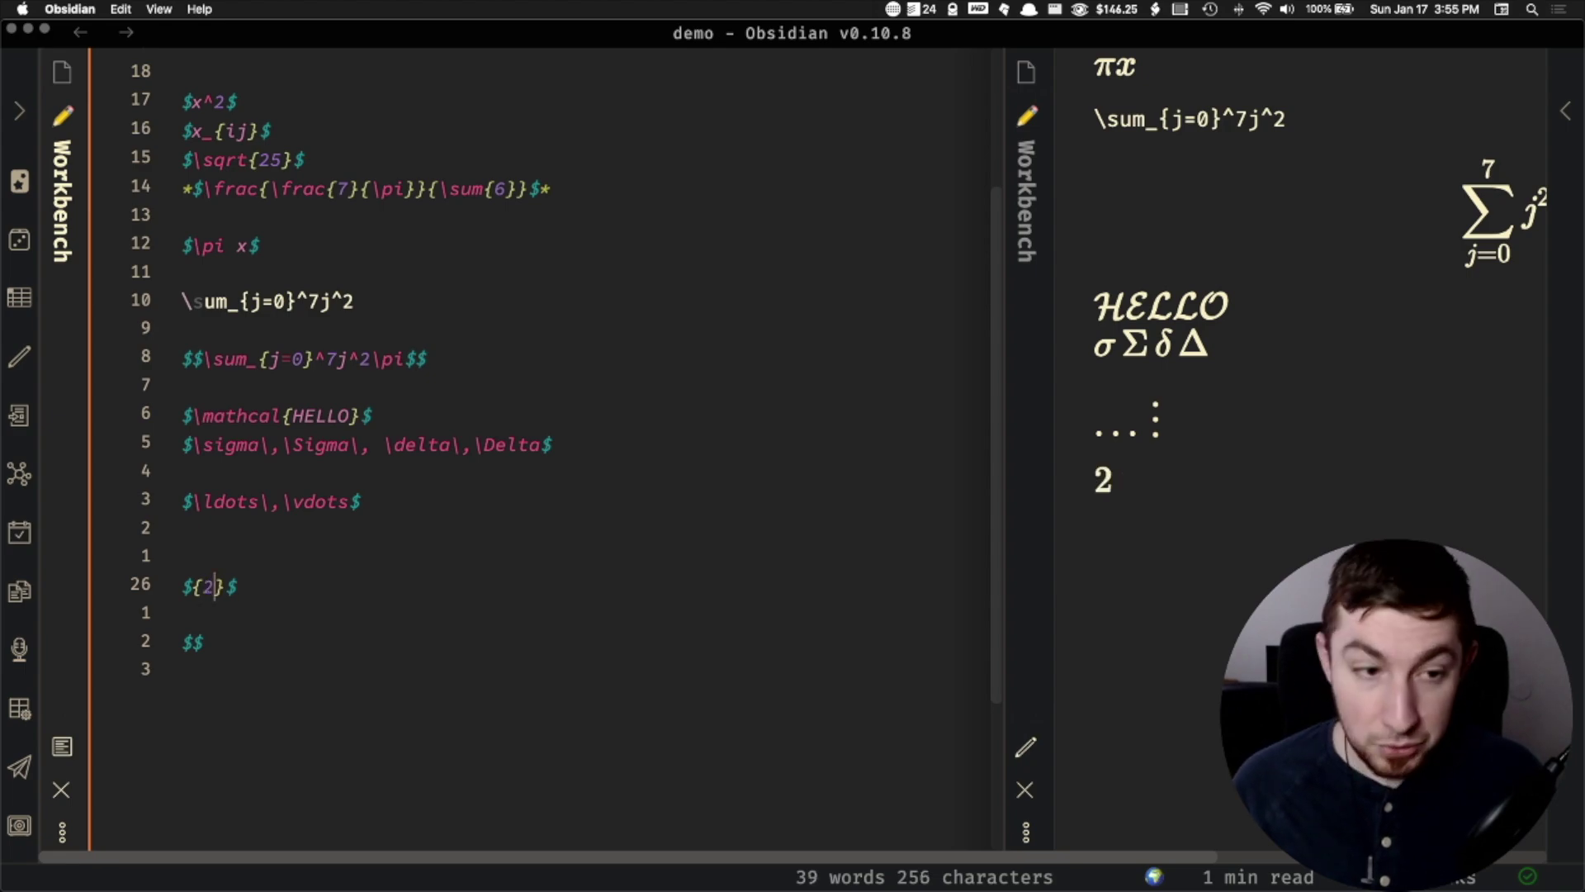
- Escape both braces around 2,3 with backslashes so the expression reads $\{2,3\}$
key("Left")
key("Left")
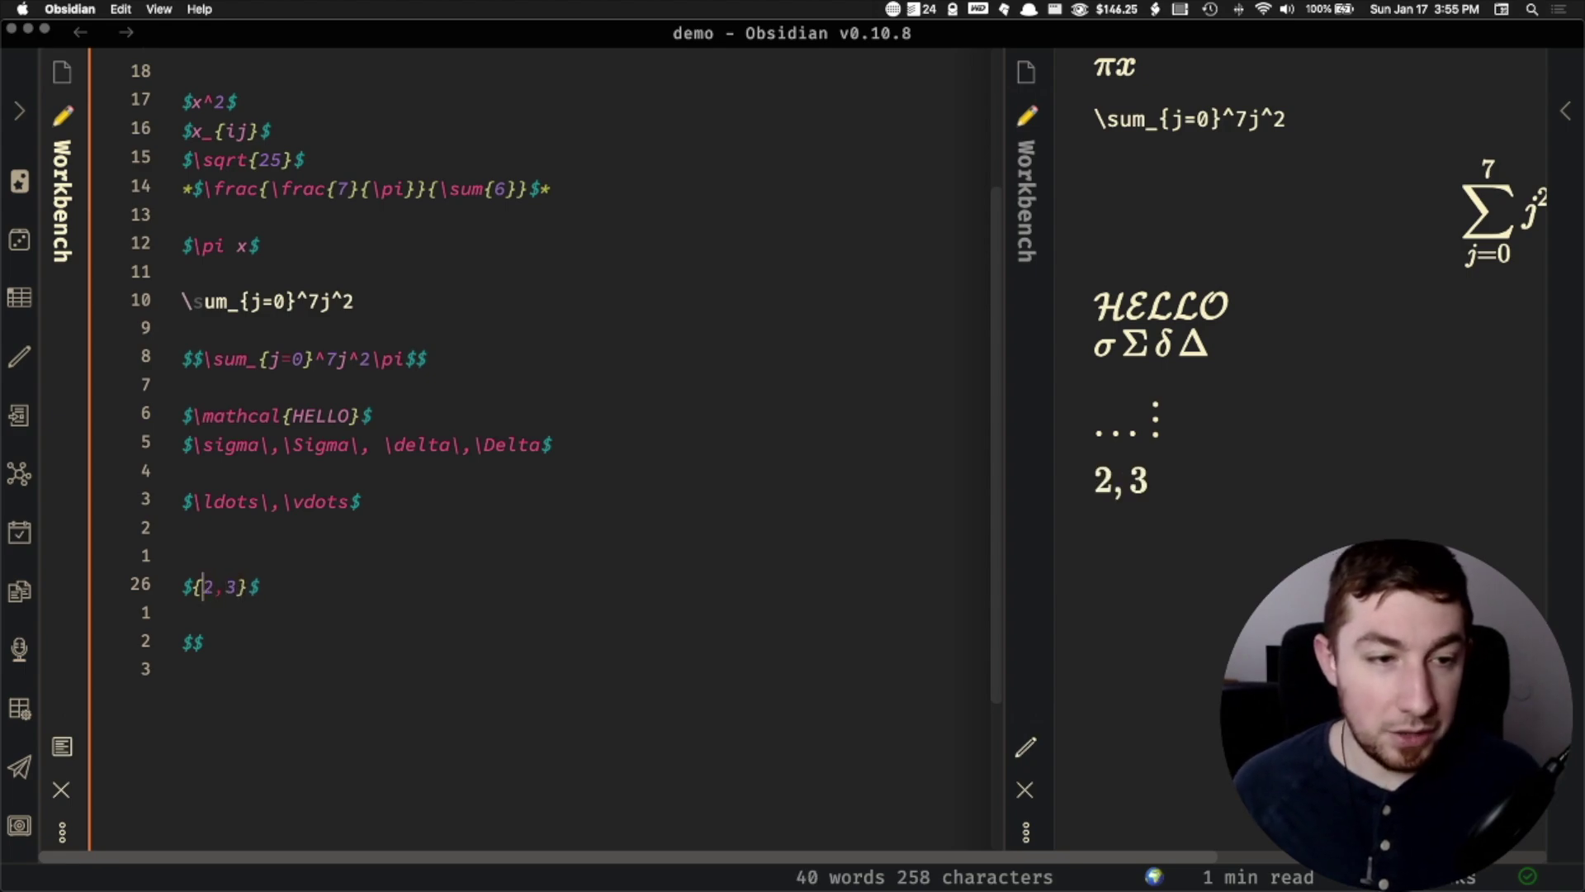
type("\\")
key("Right")
key("Right")
key("Right")
key("Right")
type("\\")
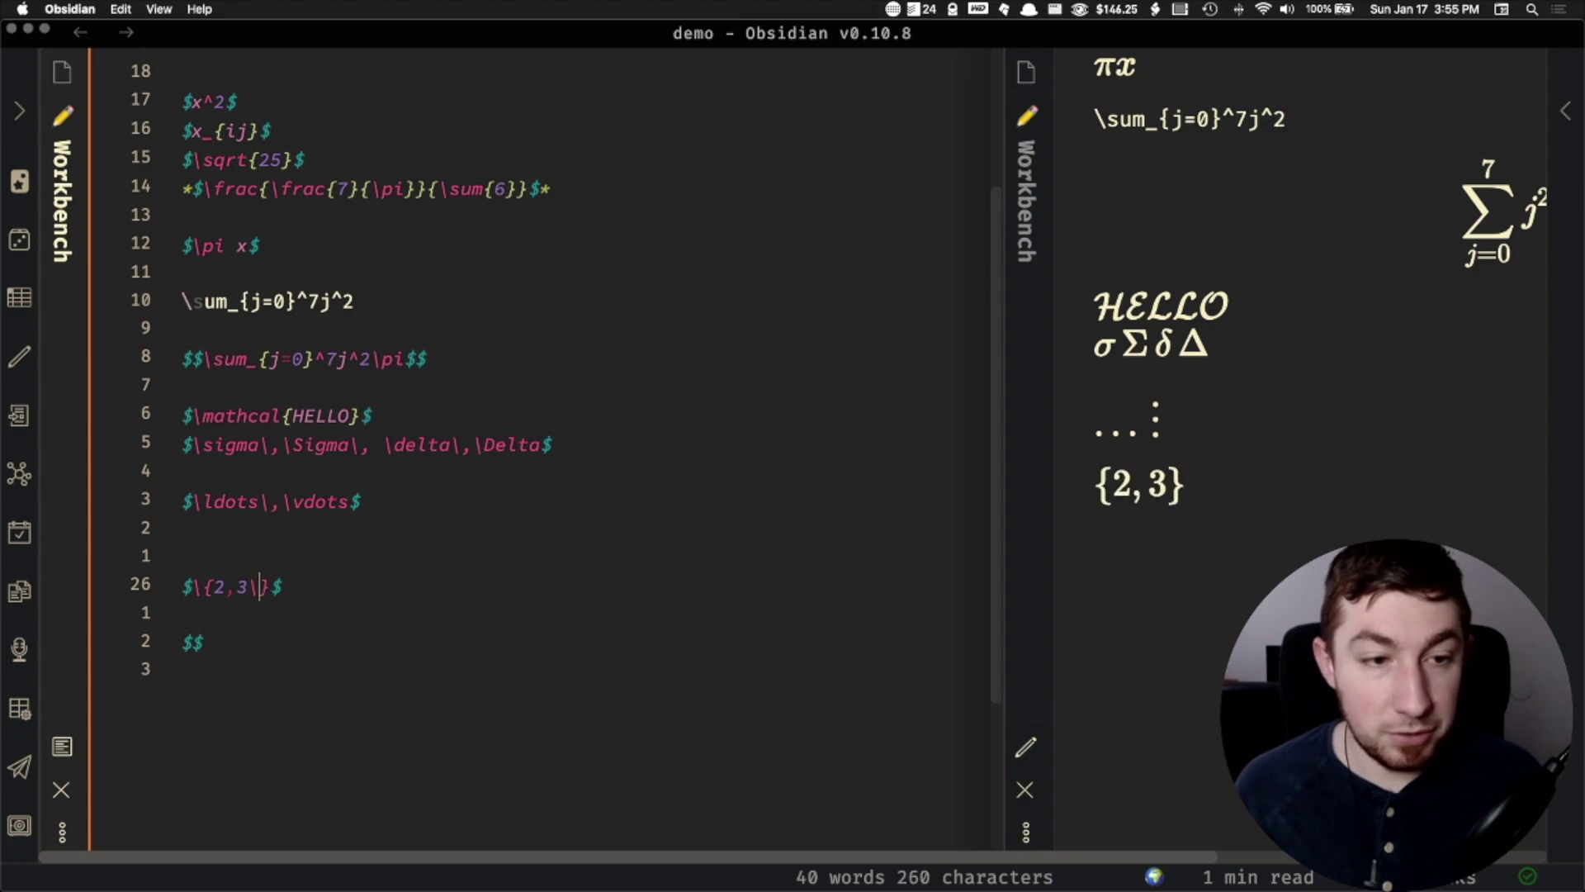
- Extend the set after 3 with a comma, a thin space and dots, making it $\{2,3,\,\ldots\}$
key("Left")
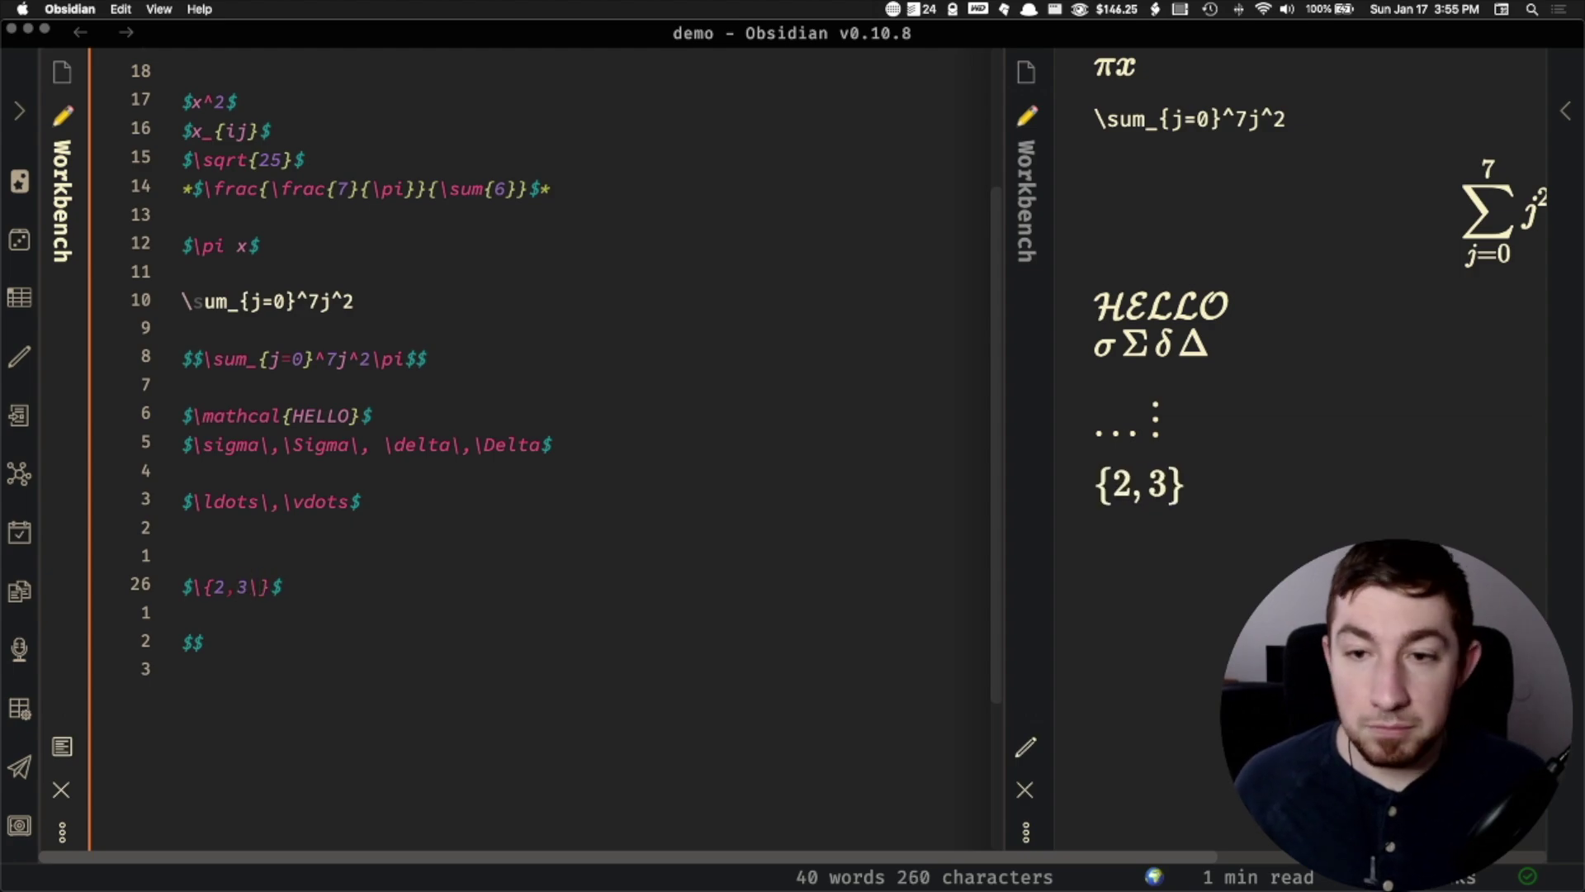
type(",")
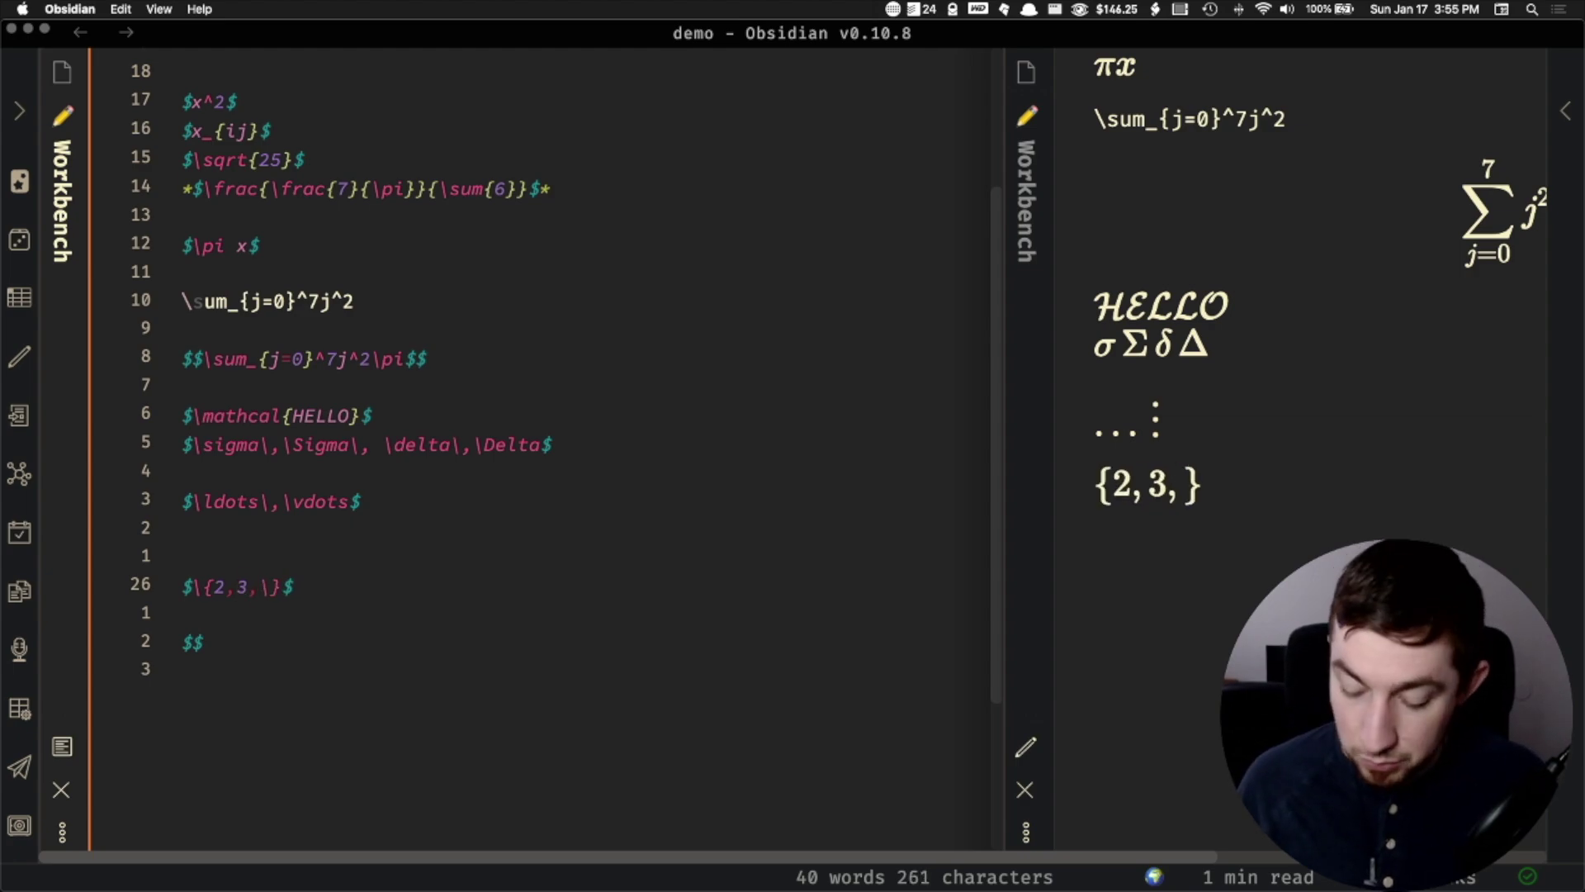
type("\\ldotrs")
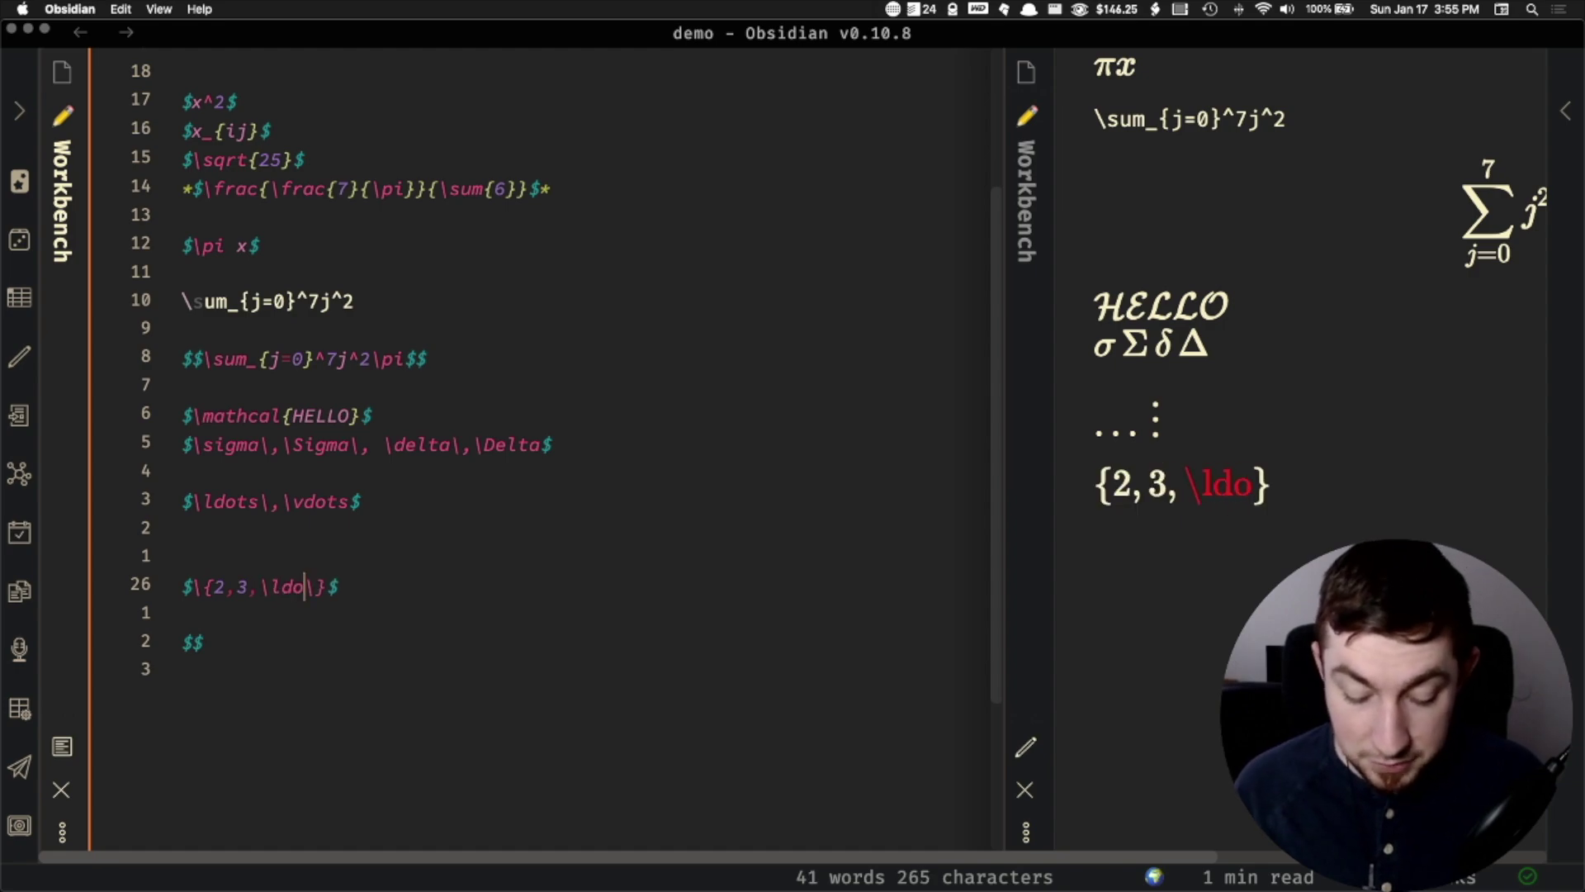
key("BackSpace")
key("BackSpace")
type("s")
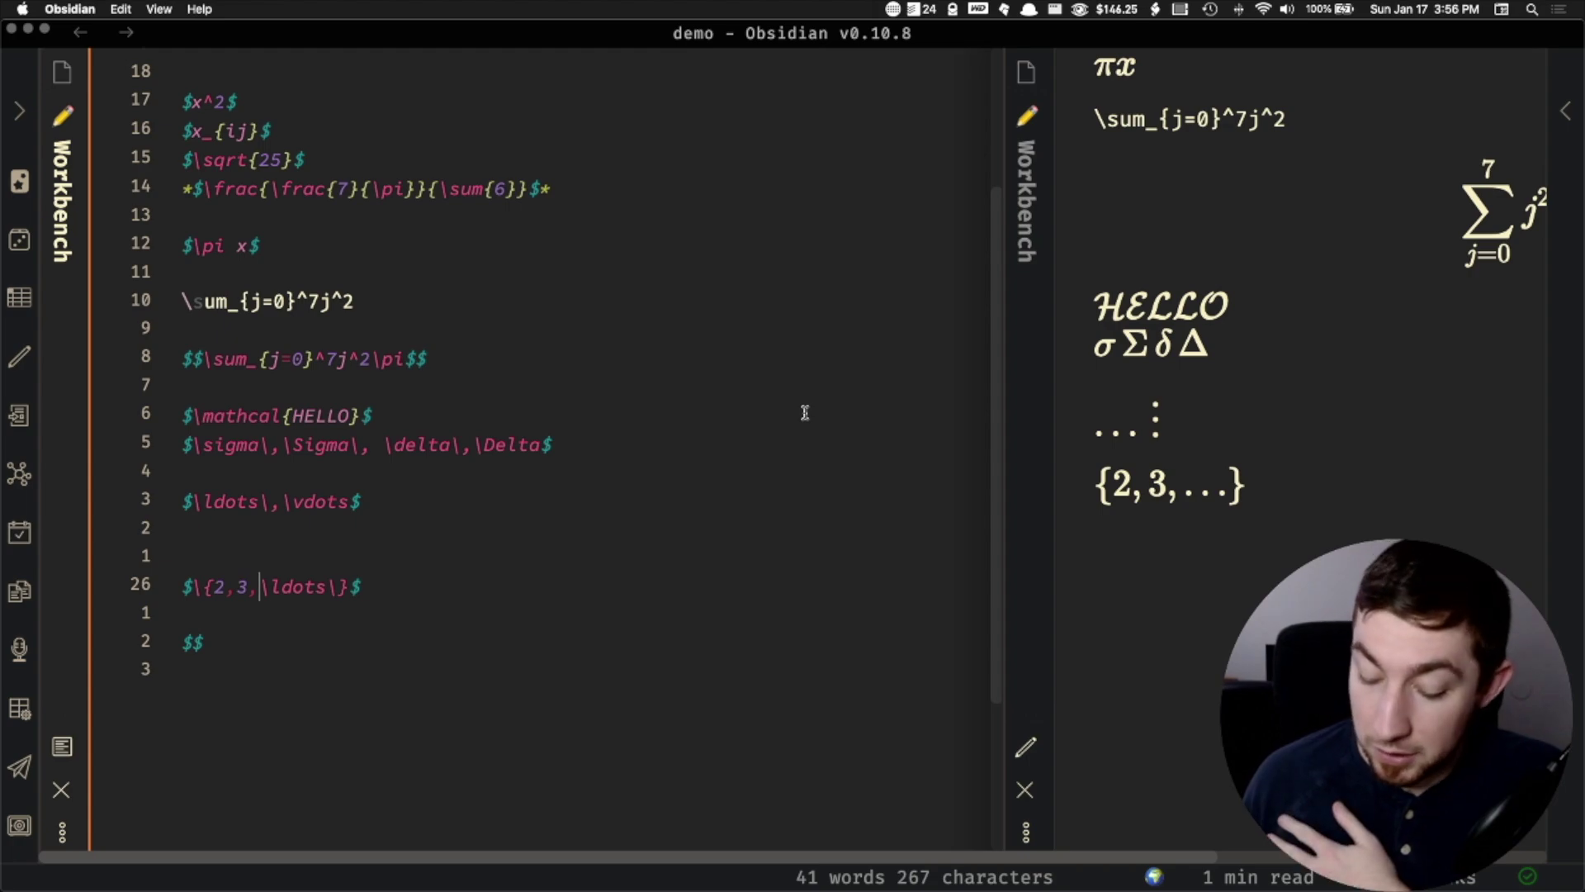
type("\\,")
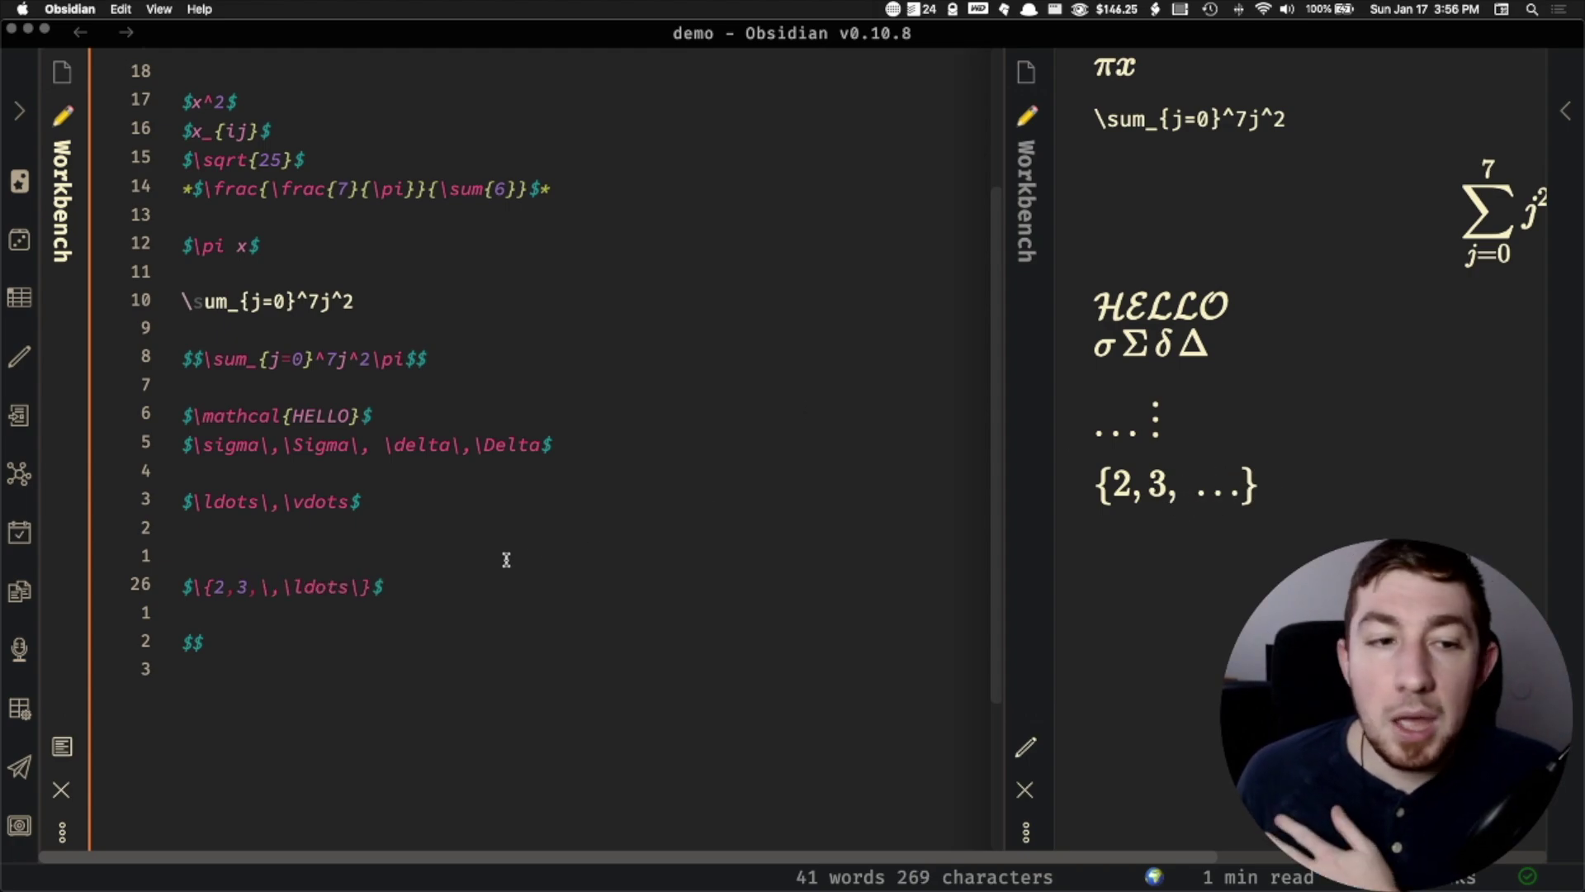
- Write (x)[x] inside the first empty math expression below the set
left_click(1294, 483)
scroll(768, 468, "down", 1)
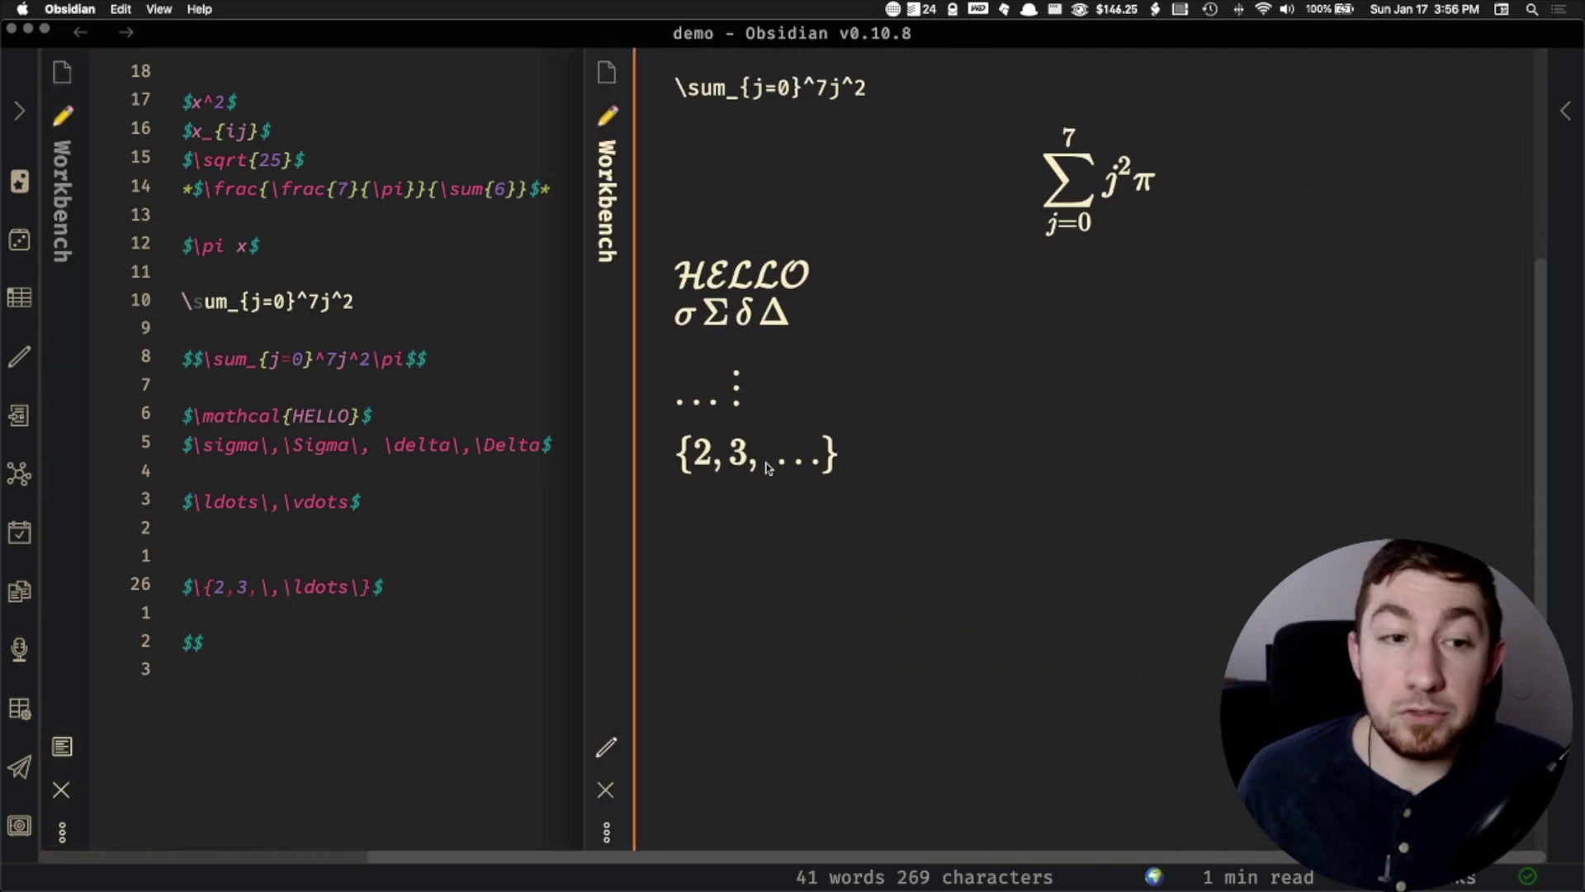
scroll(769, 468, "left", 3)
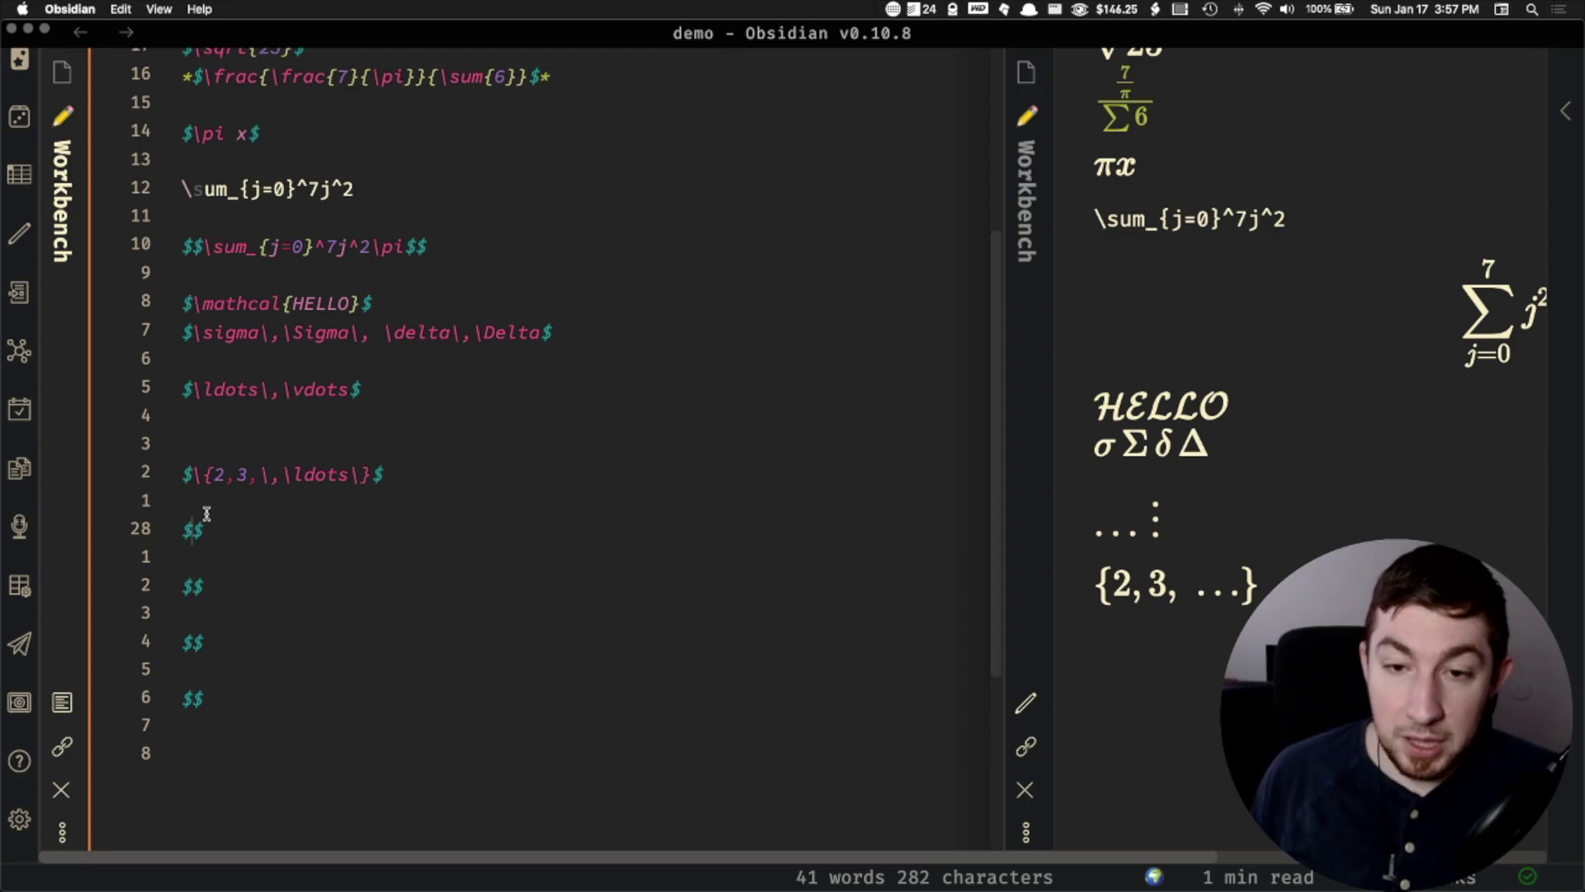
type("(x)")
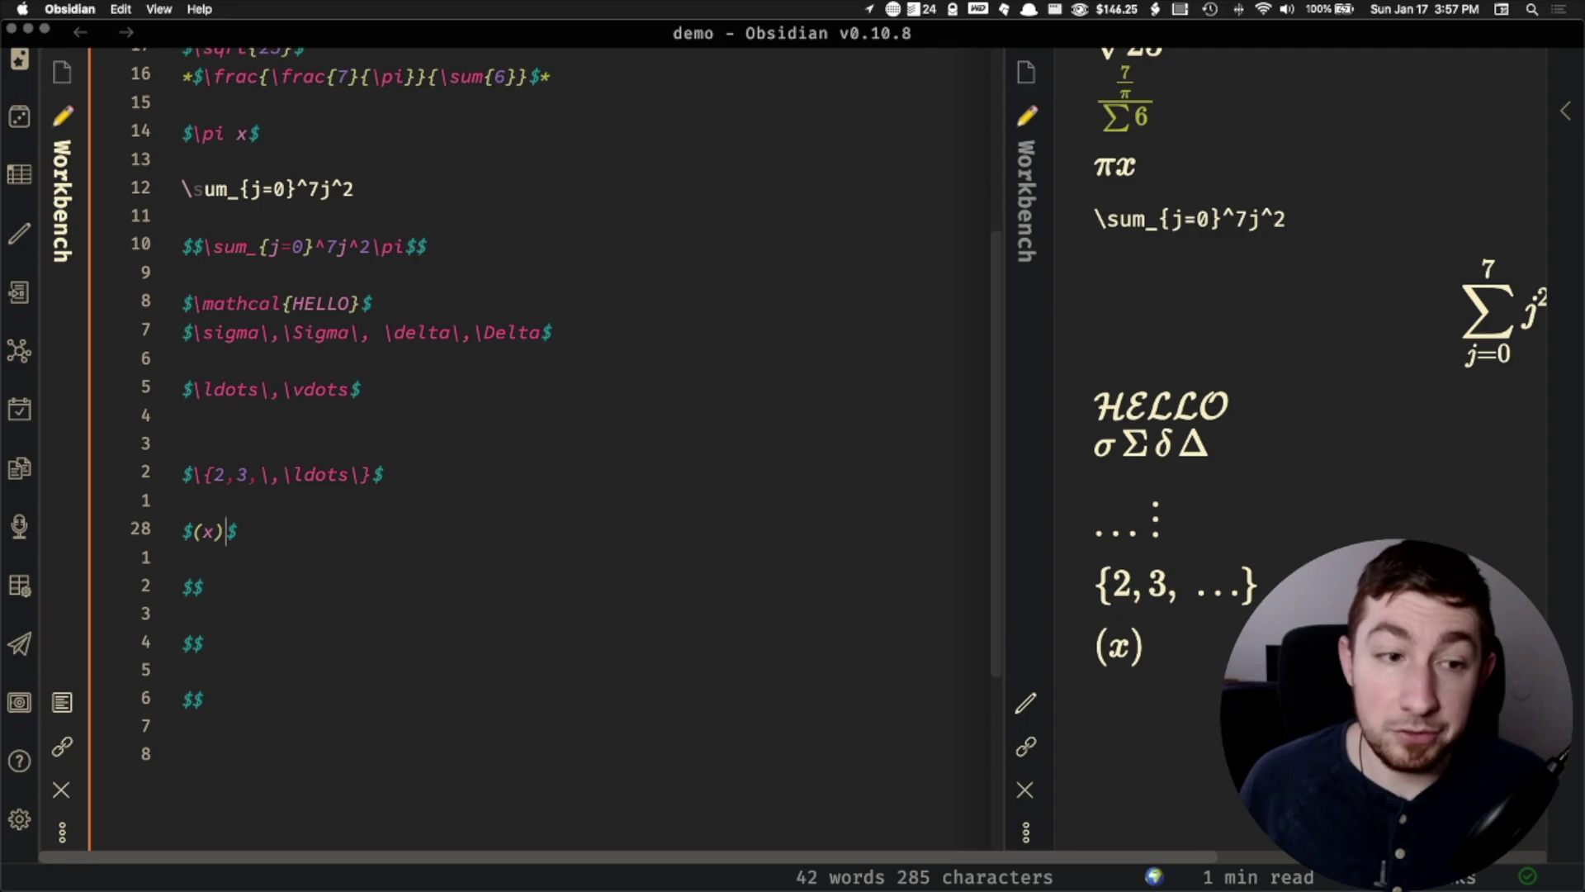
type("[x]")
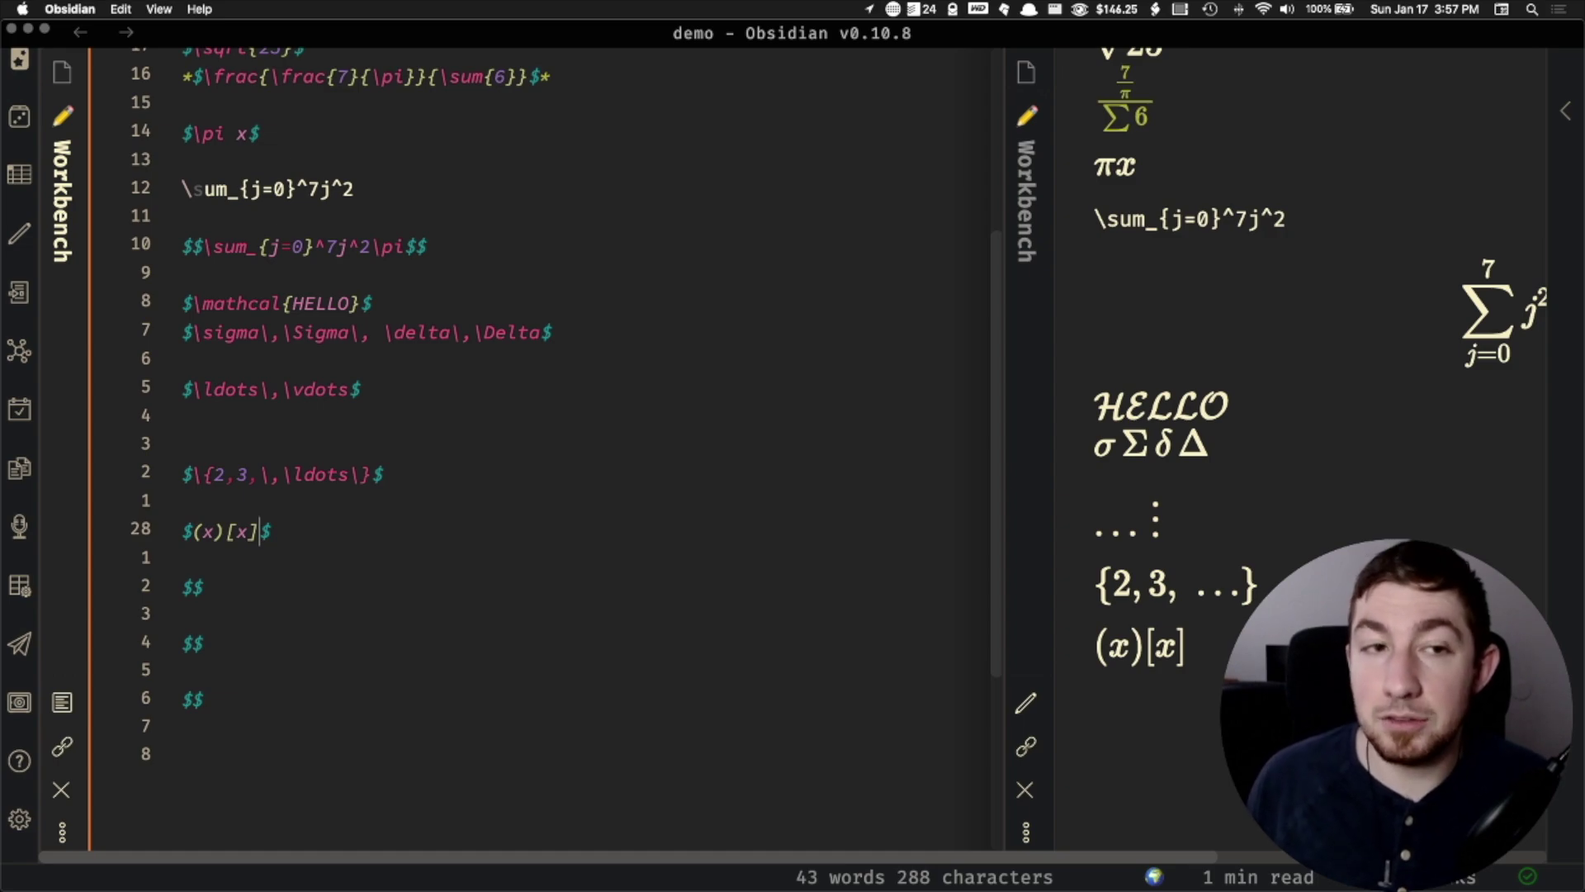
- Highlight the subscript _{j=0} in the summation source and part of the unrendered sum in the preview
left_click_drag(312, 248, 247, 253)
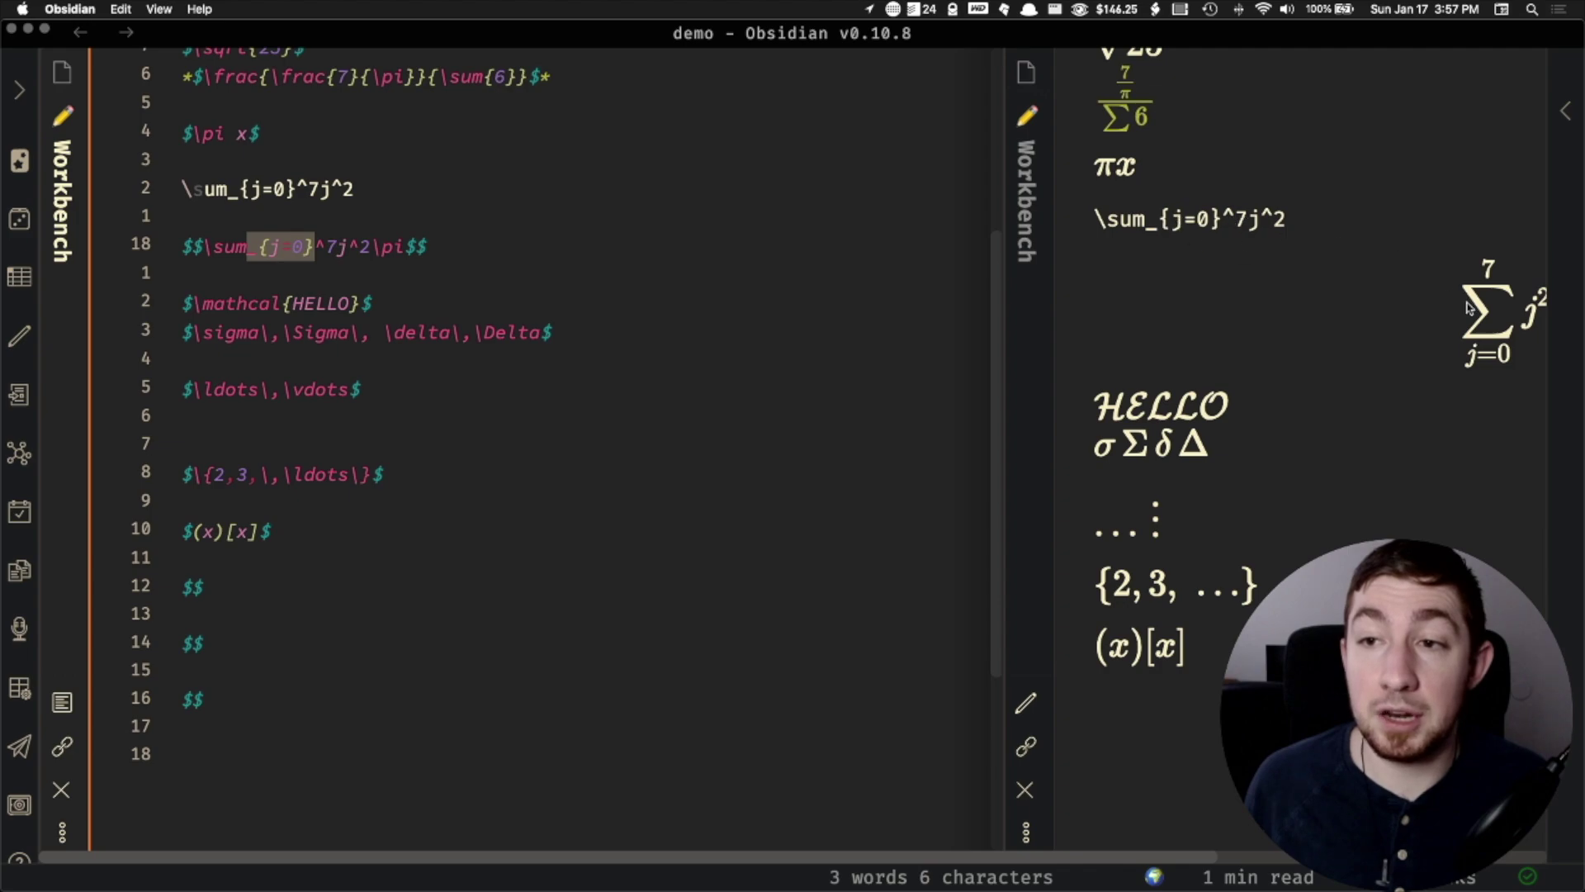
left_click_drag(1165, 227, 1153, 217)
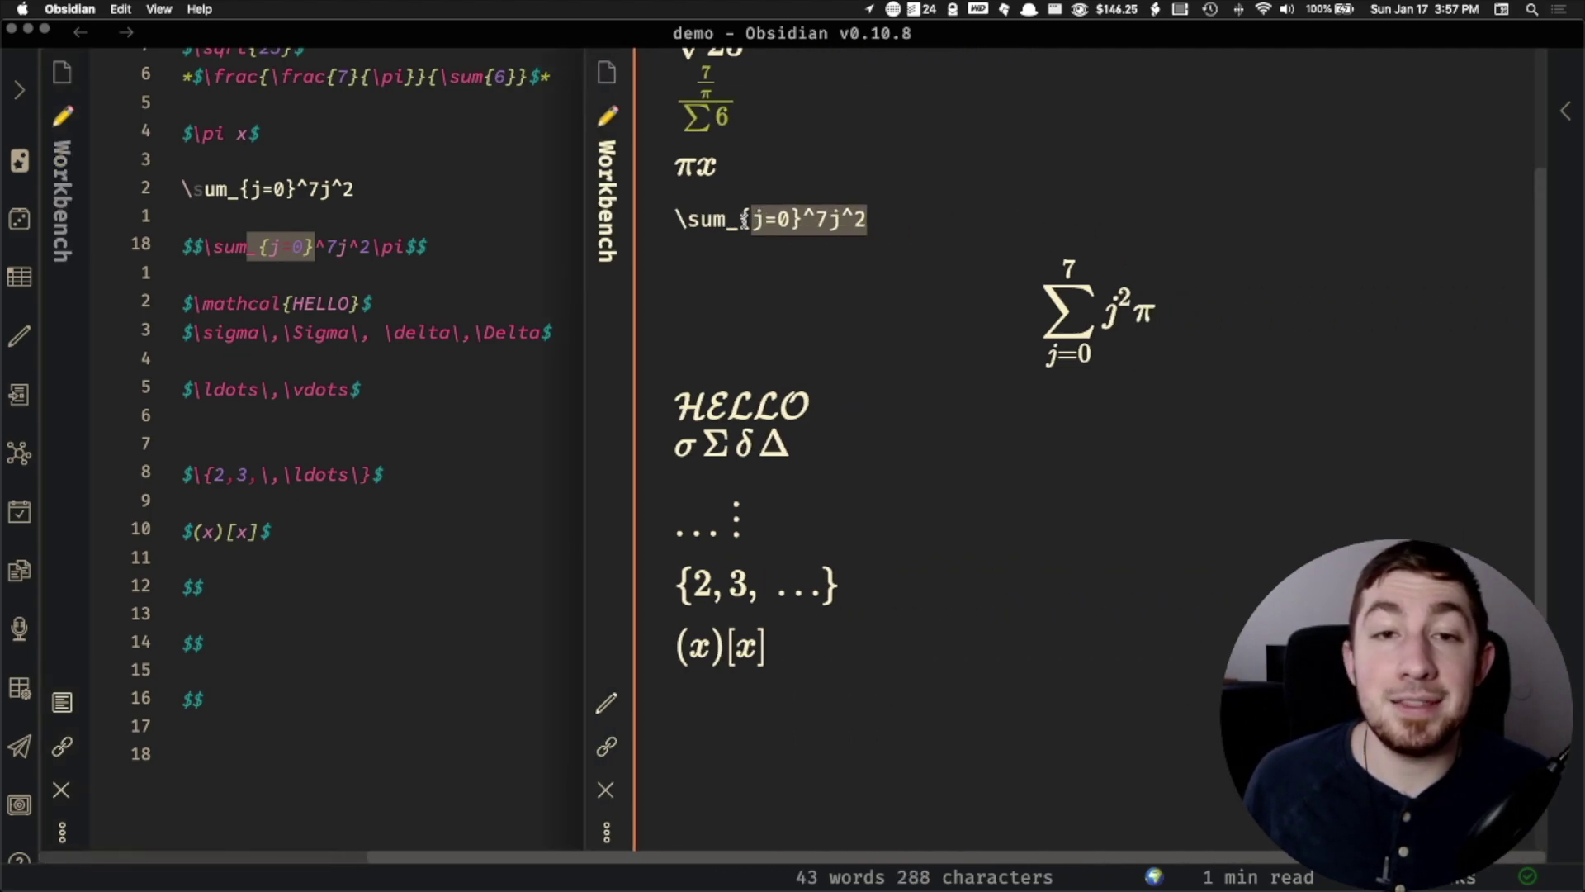
left_click_drag(742, 220, 797, 220)
- Append an x in escaped curly braces, \{x\}, after (x)[x] in the brackets expression
left_click(234, 532)
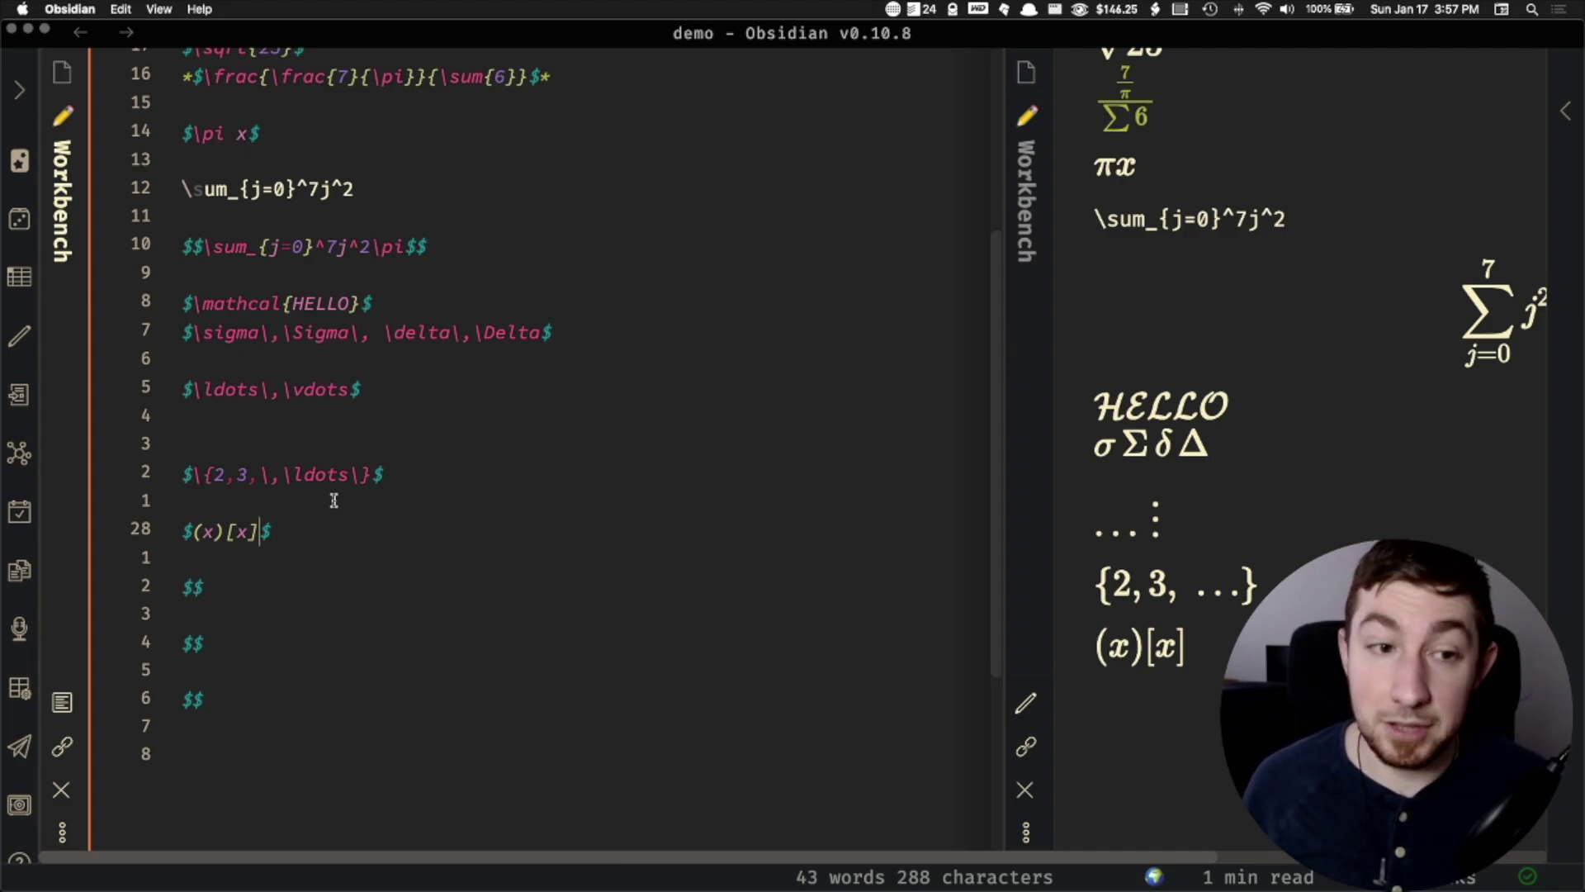
type("\\")
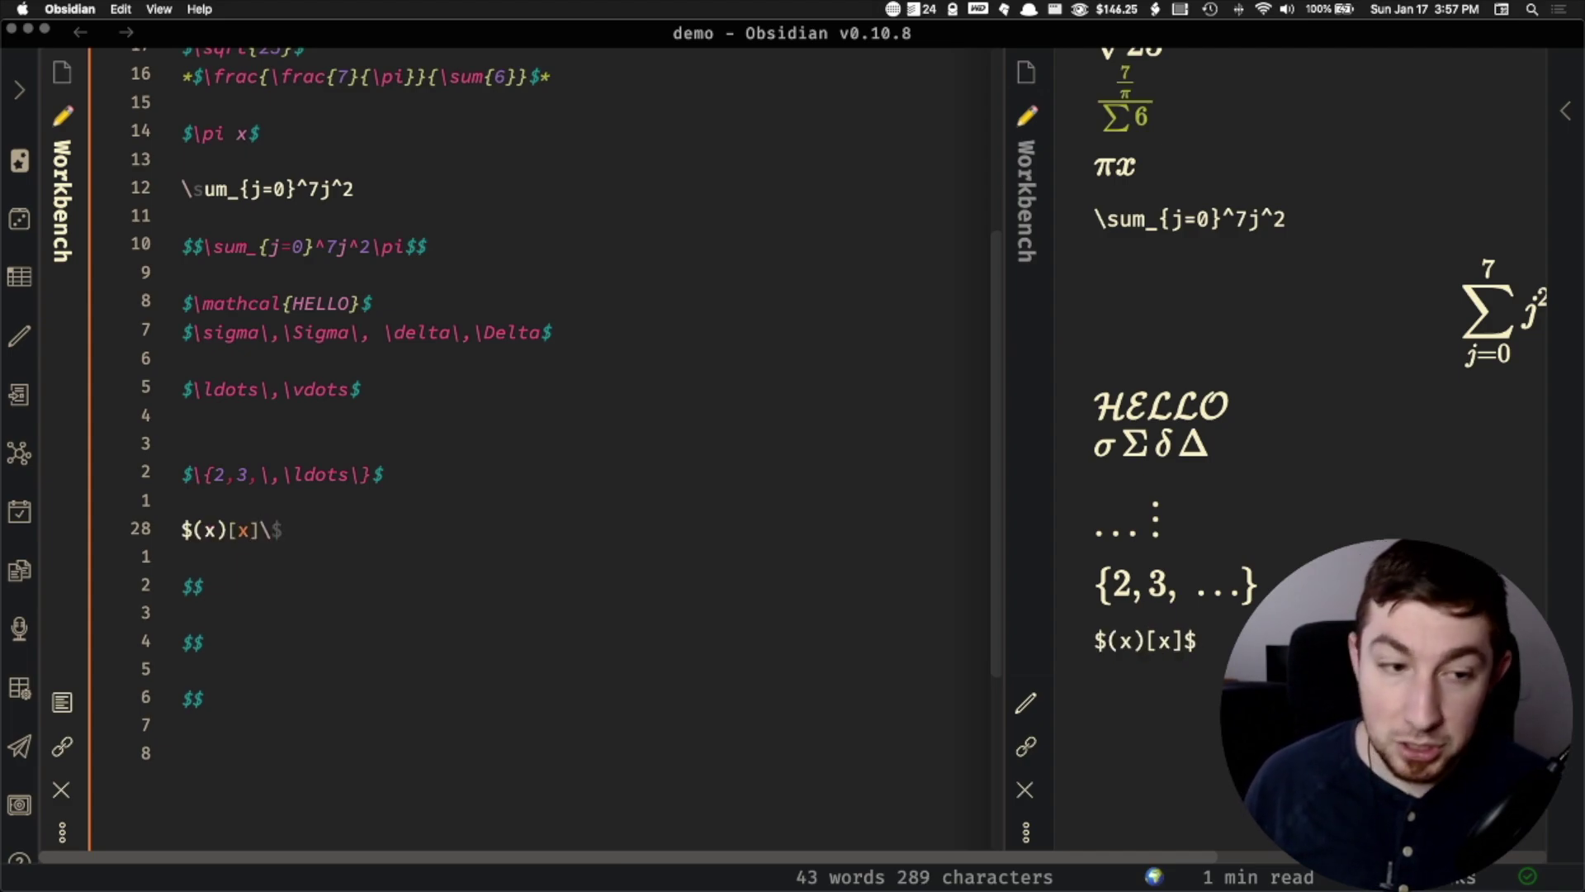
type("{")
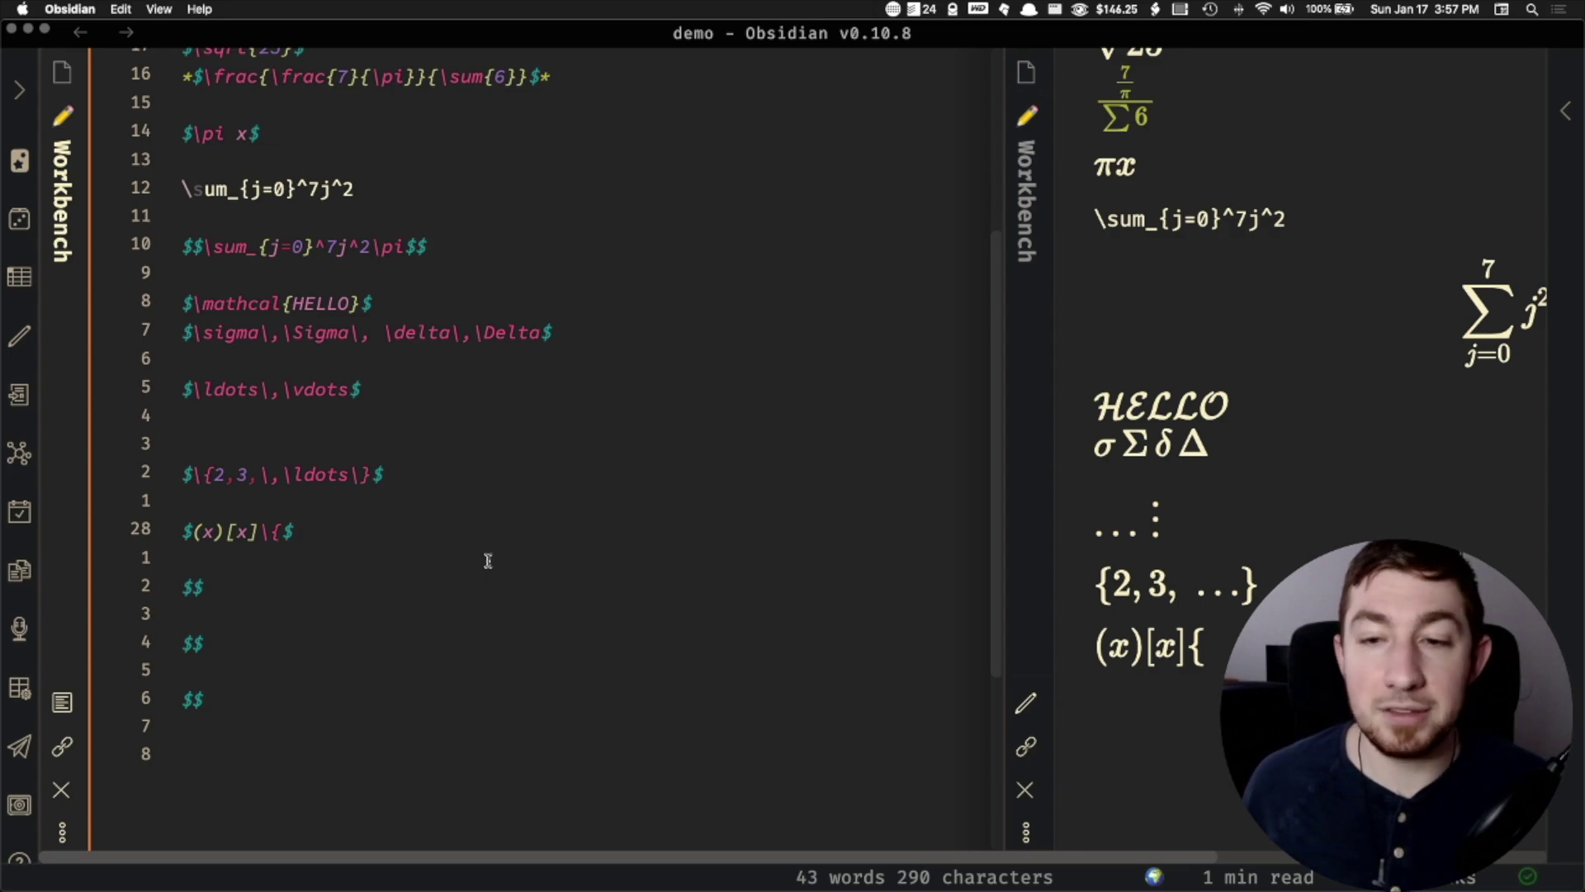
type("x")
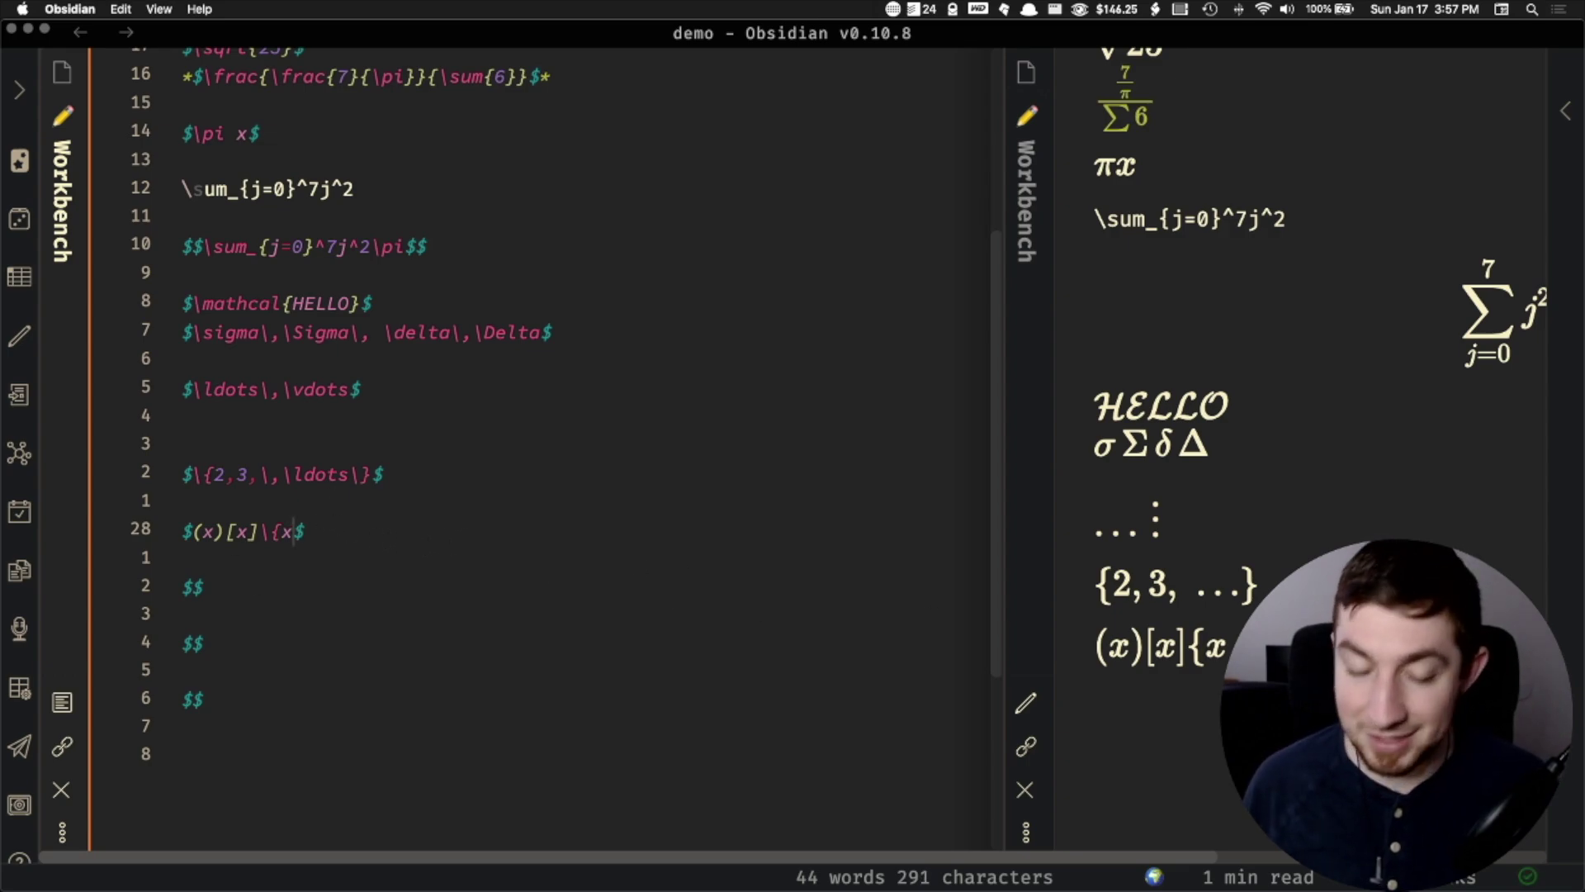
type("\\]")
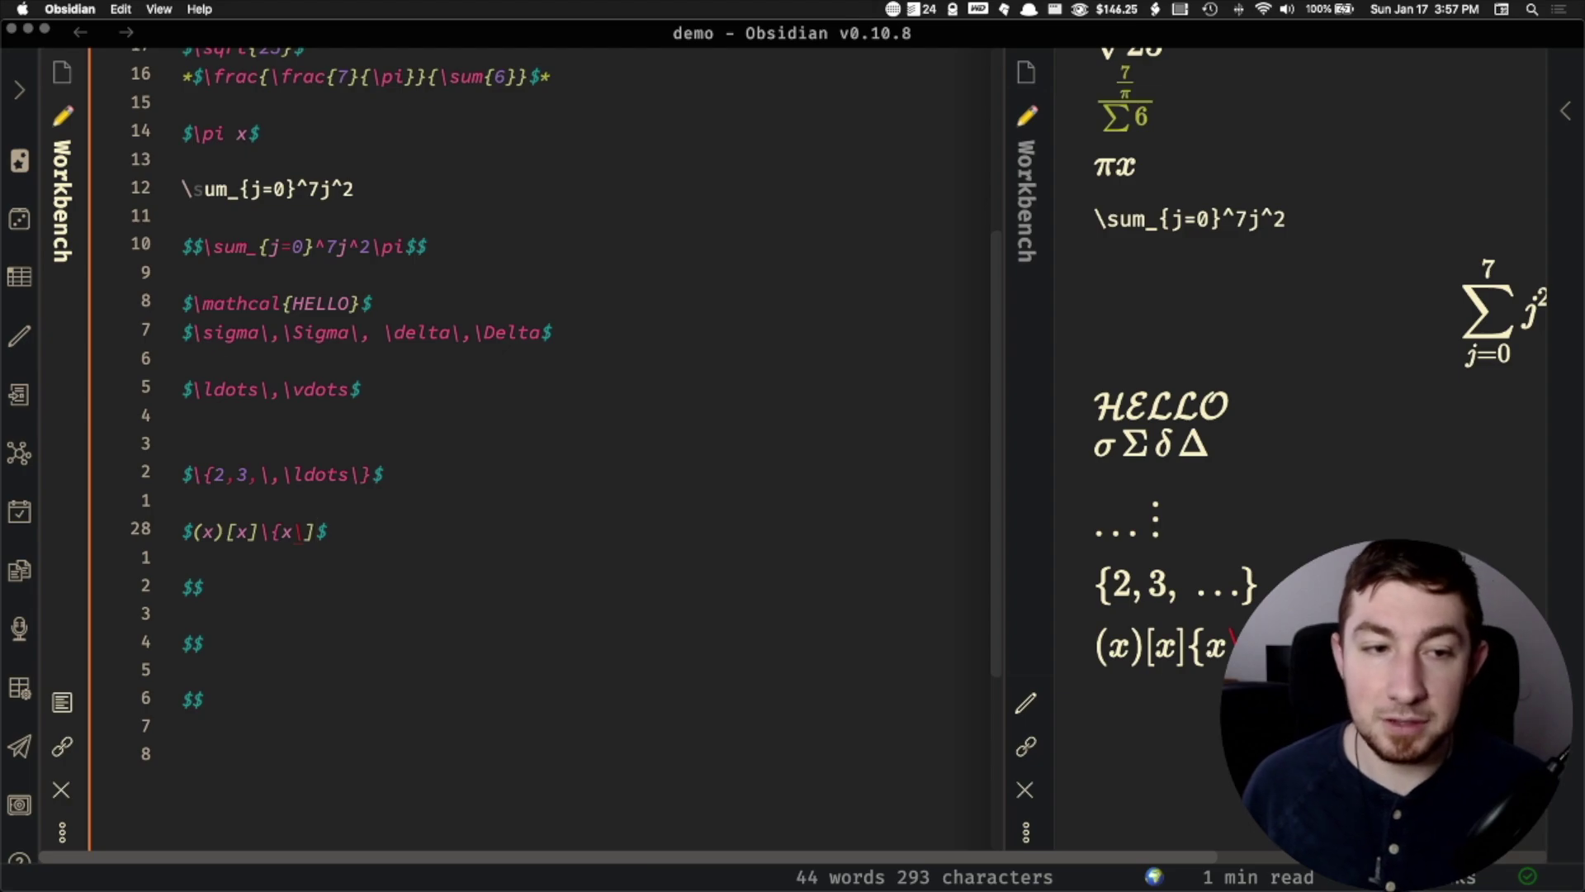
key("BackSpace")
type("}")
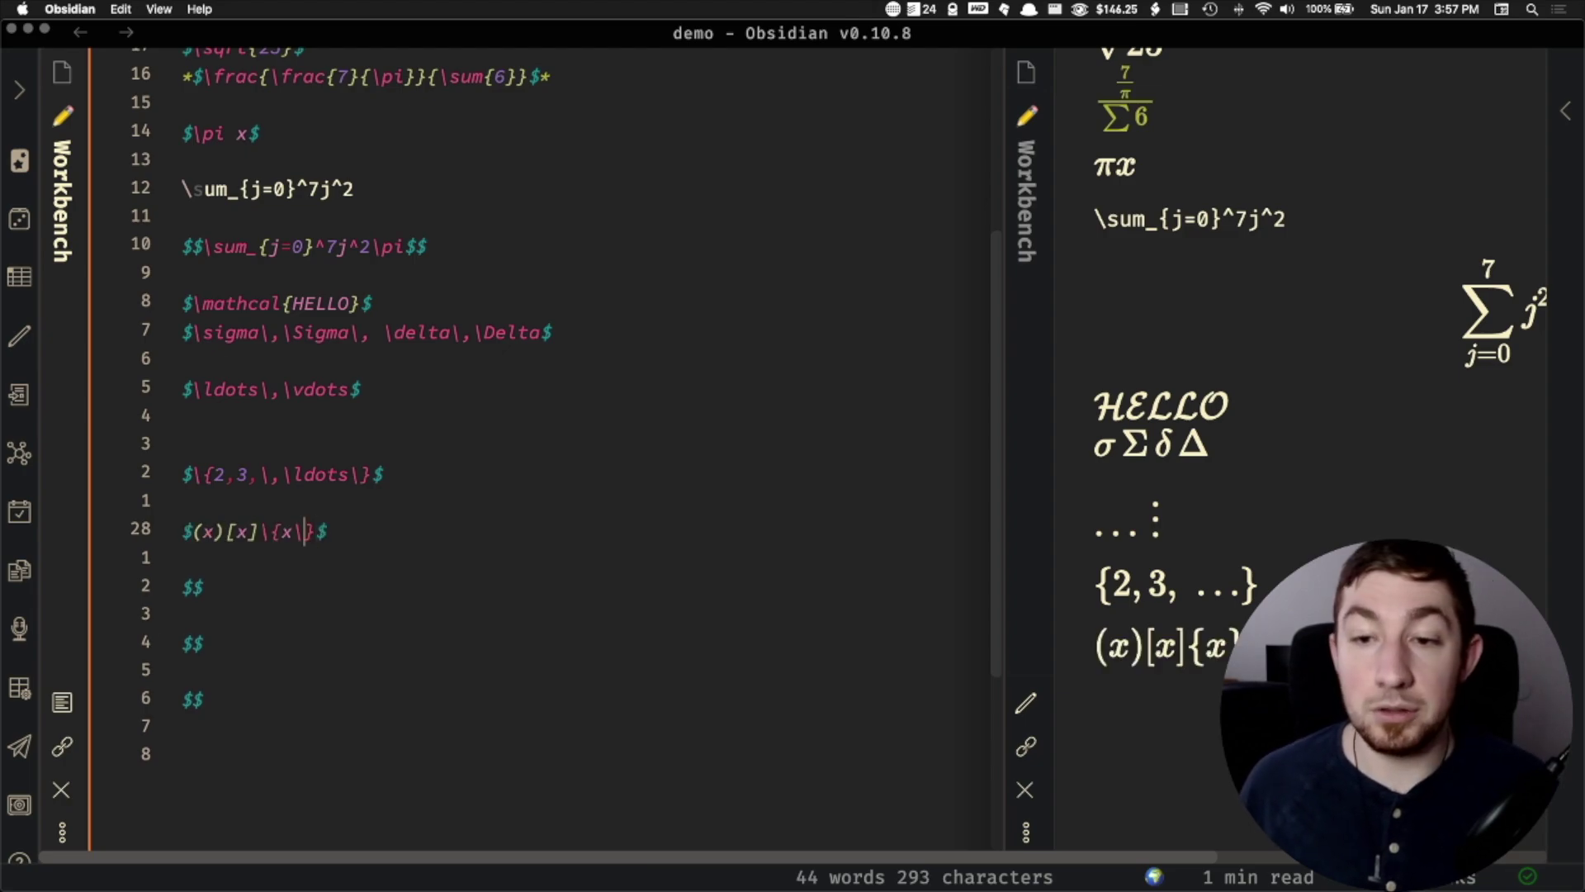
- Try the curly braces around the third x without their escaping backslashes
key("BackSpace")
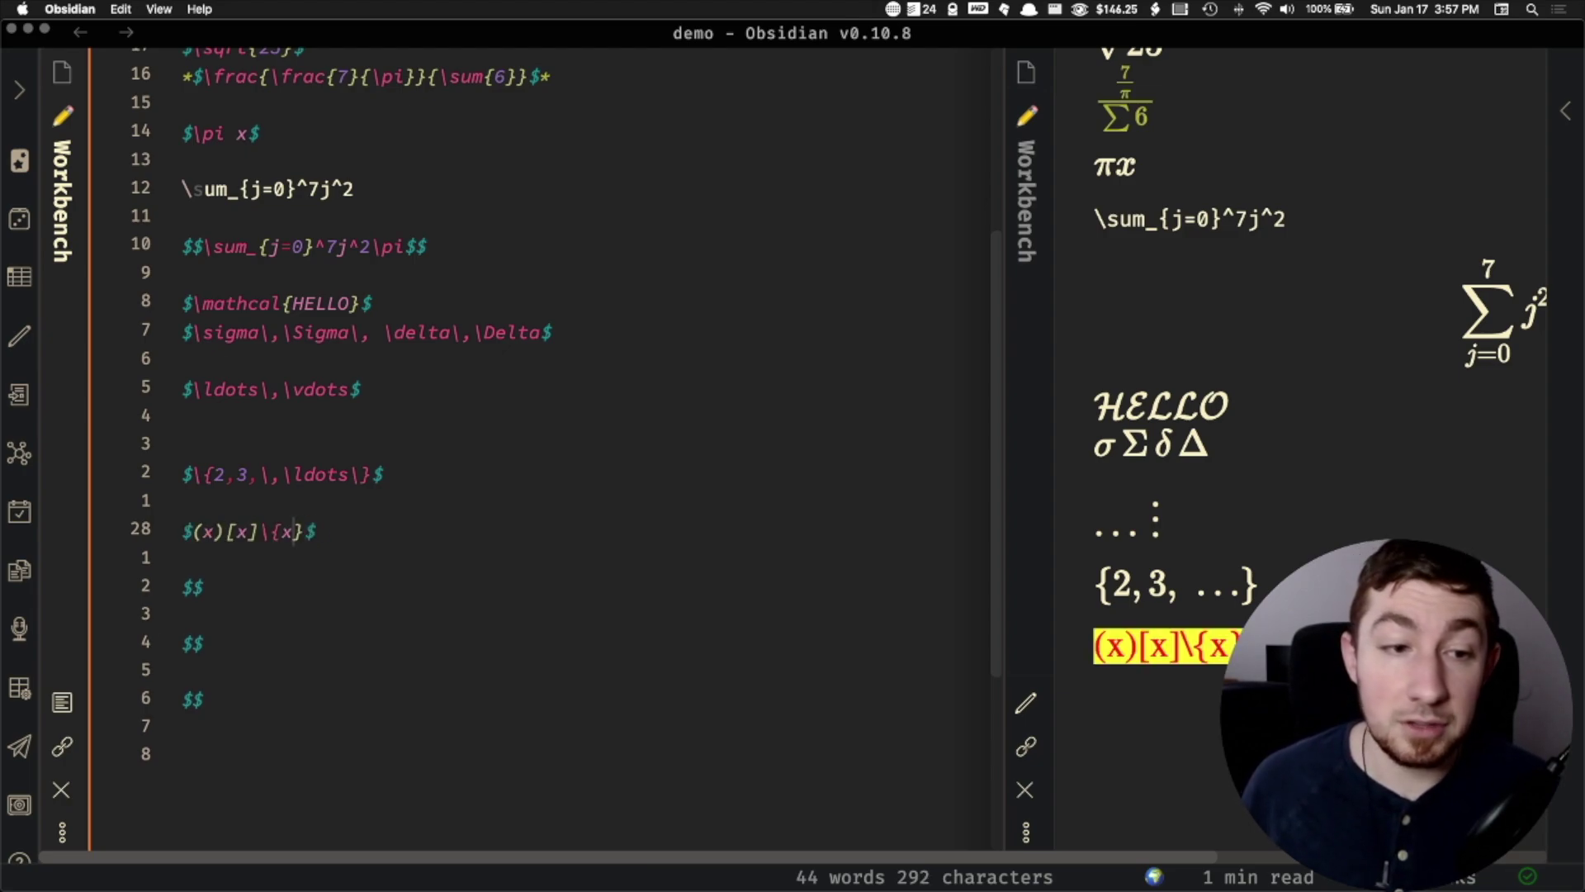
key("Left")
key("Left")
key("BackSpace")
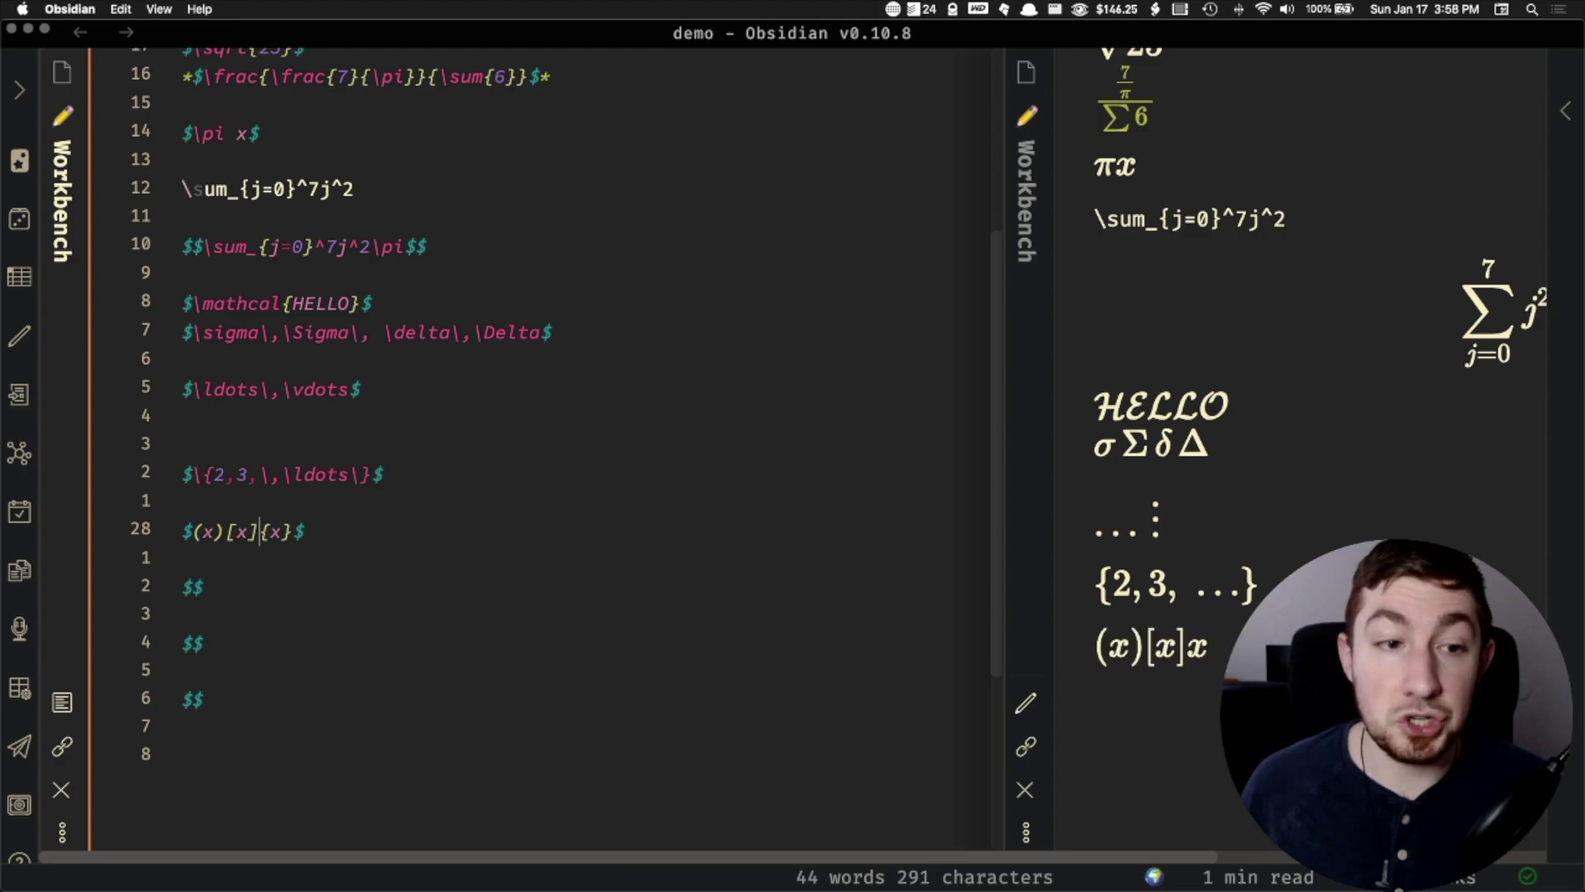
key("Right")
type("y")
key("BackSpace")
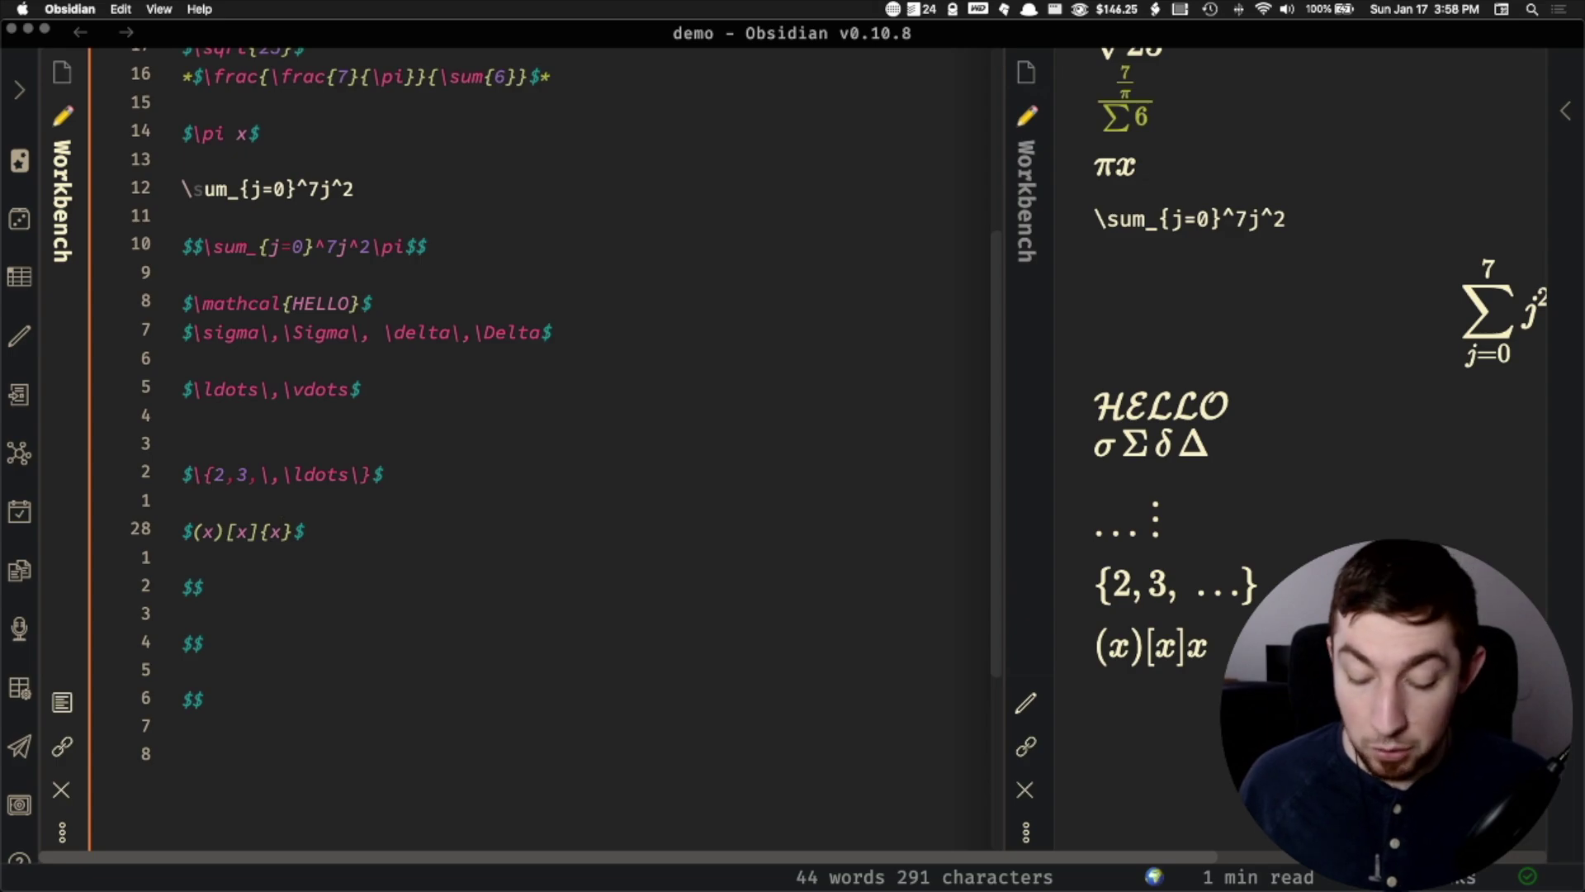
- Put the escaping backslashes back before both curly braces around the third x
type("\\")
key("Left")
key("Left")
key("Left")
type("\\")
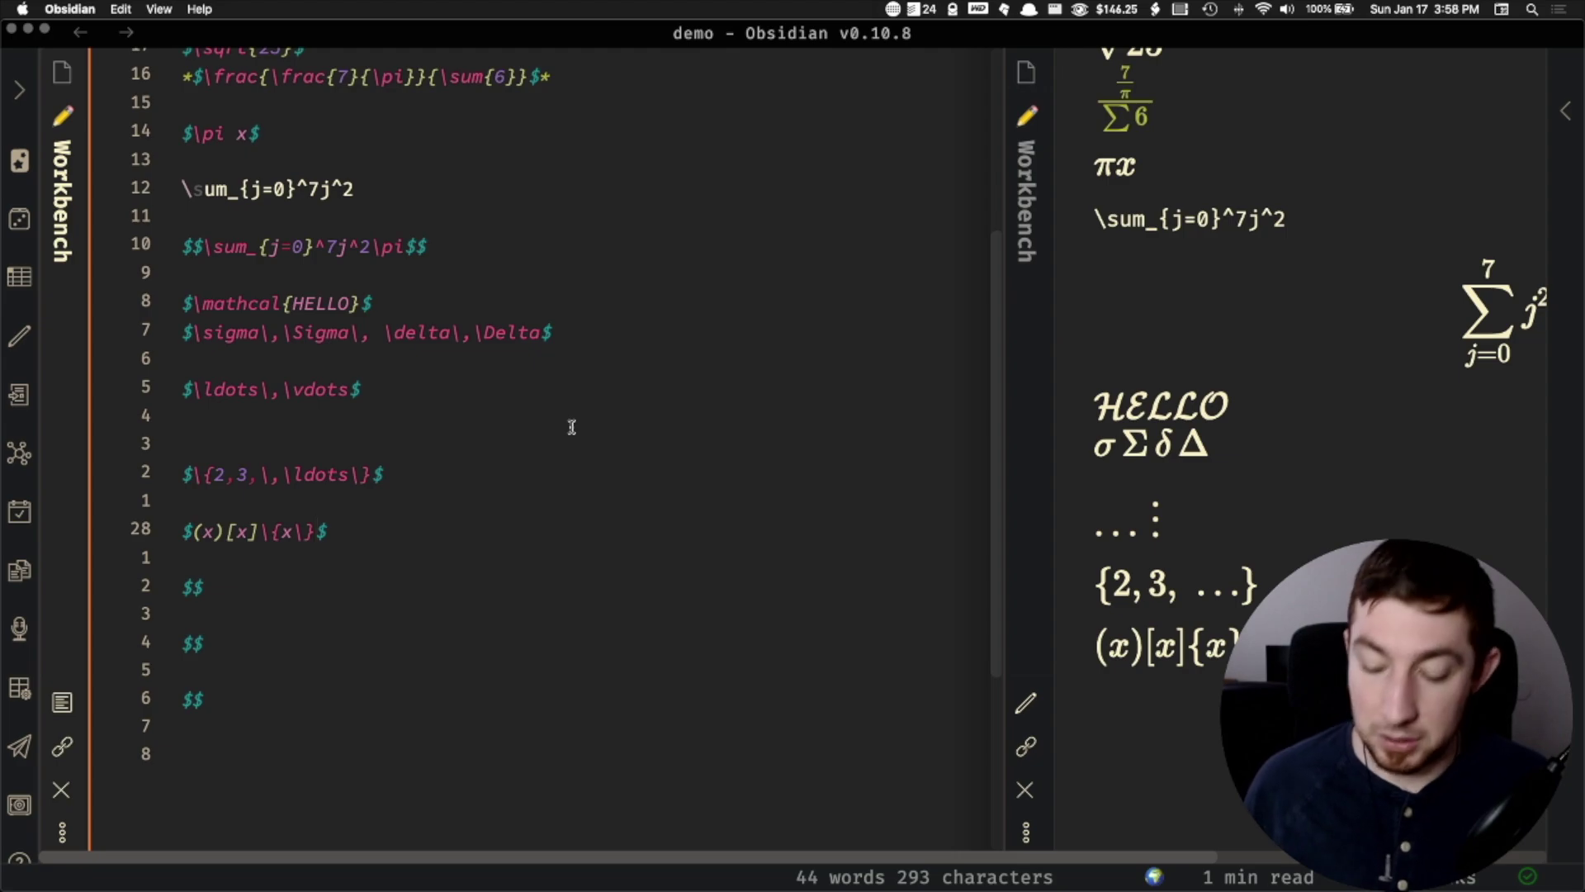
- Append an x in angle brackets, \langle x\rangle, after \{x\} in the brackets expression
type("\\l")
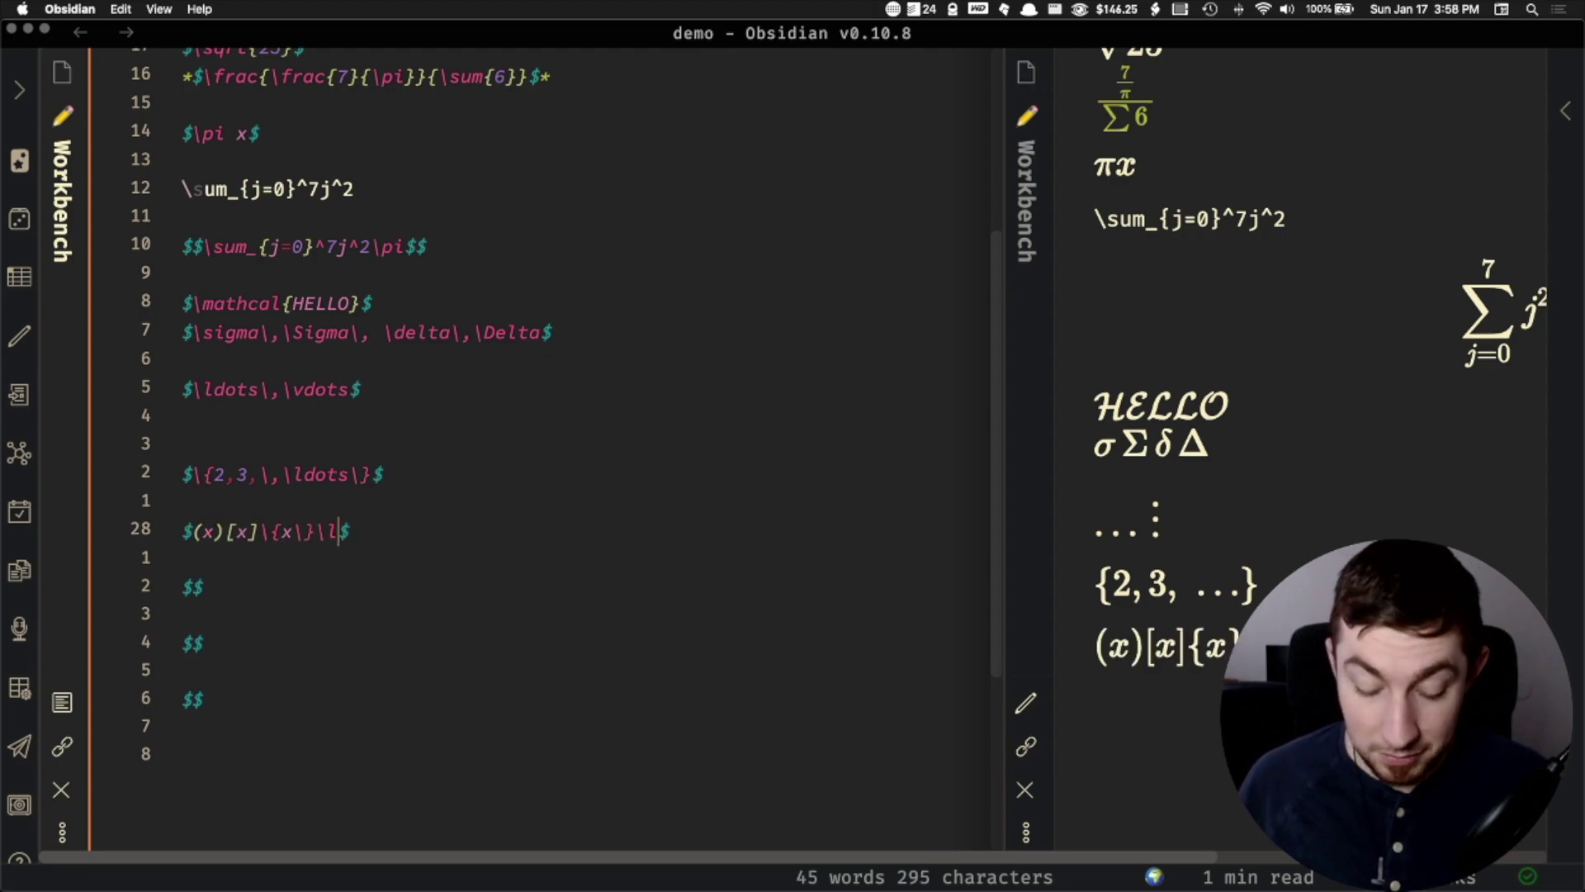
type("angle")
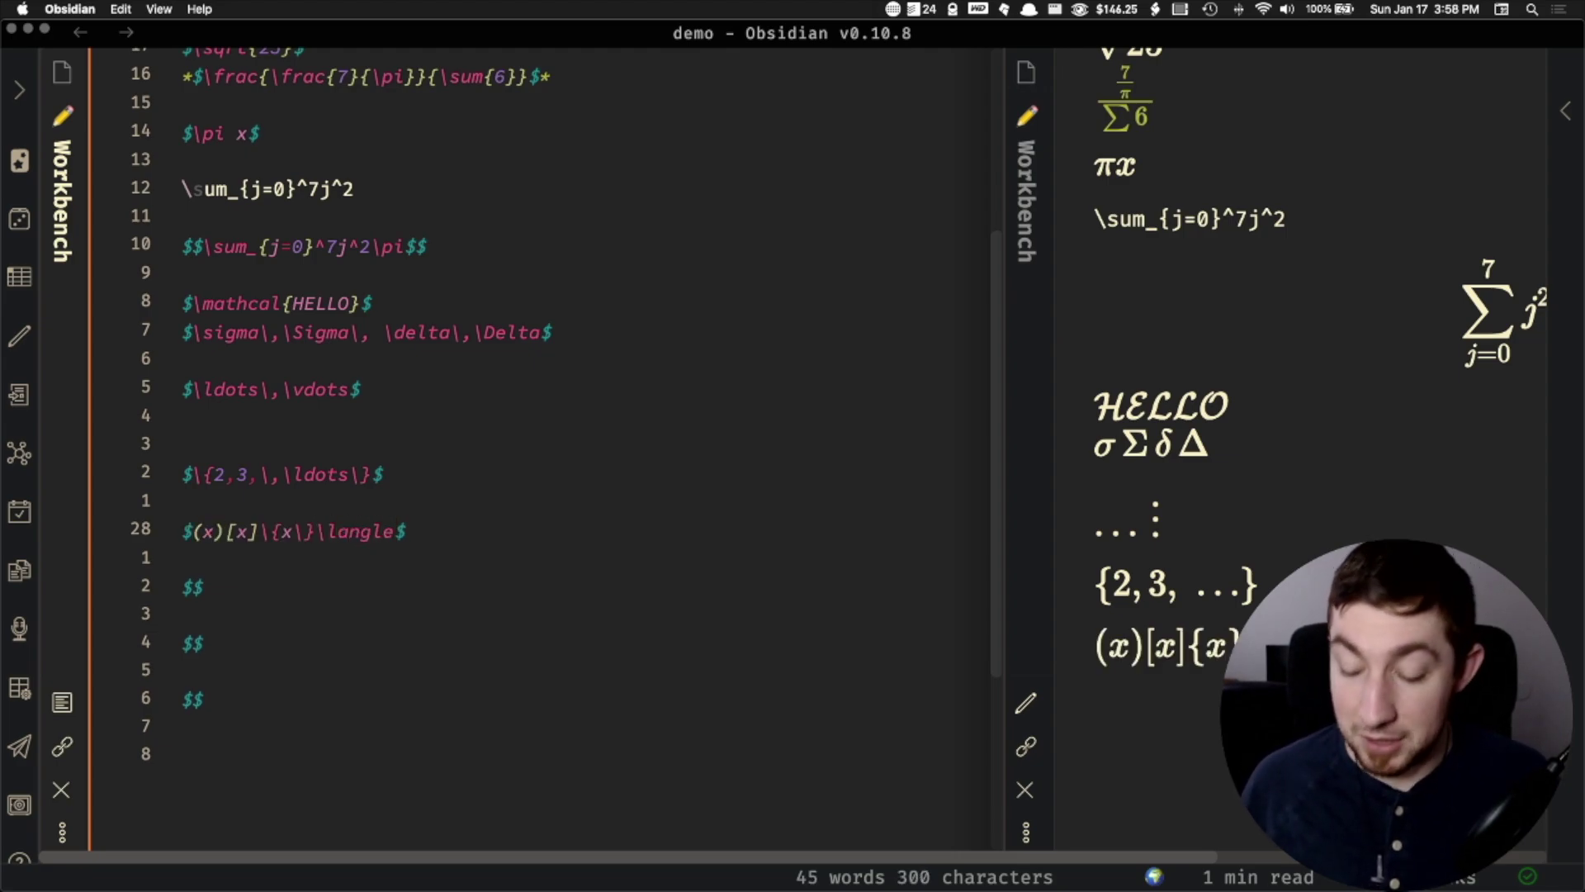
type("x\\ran")
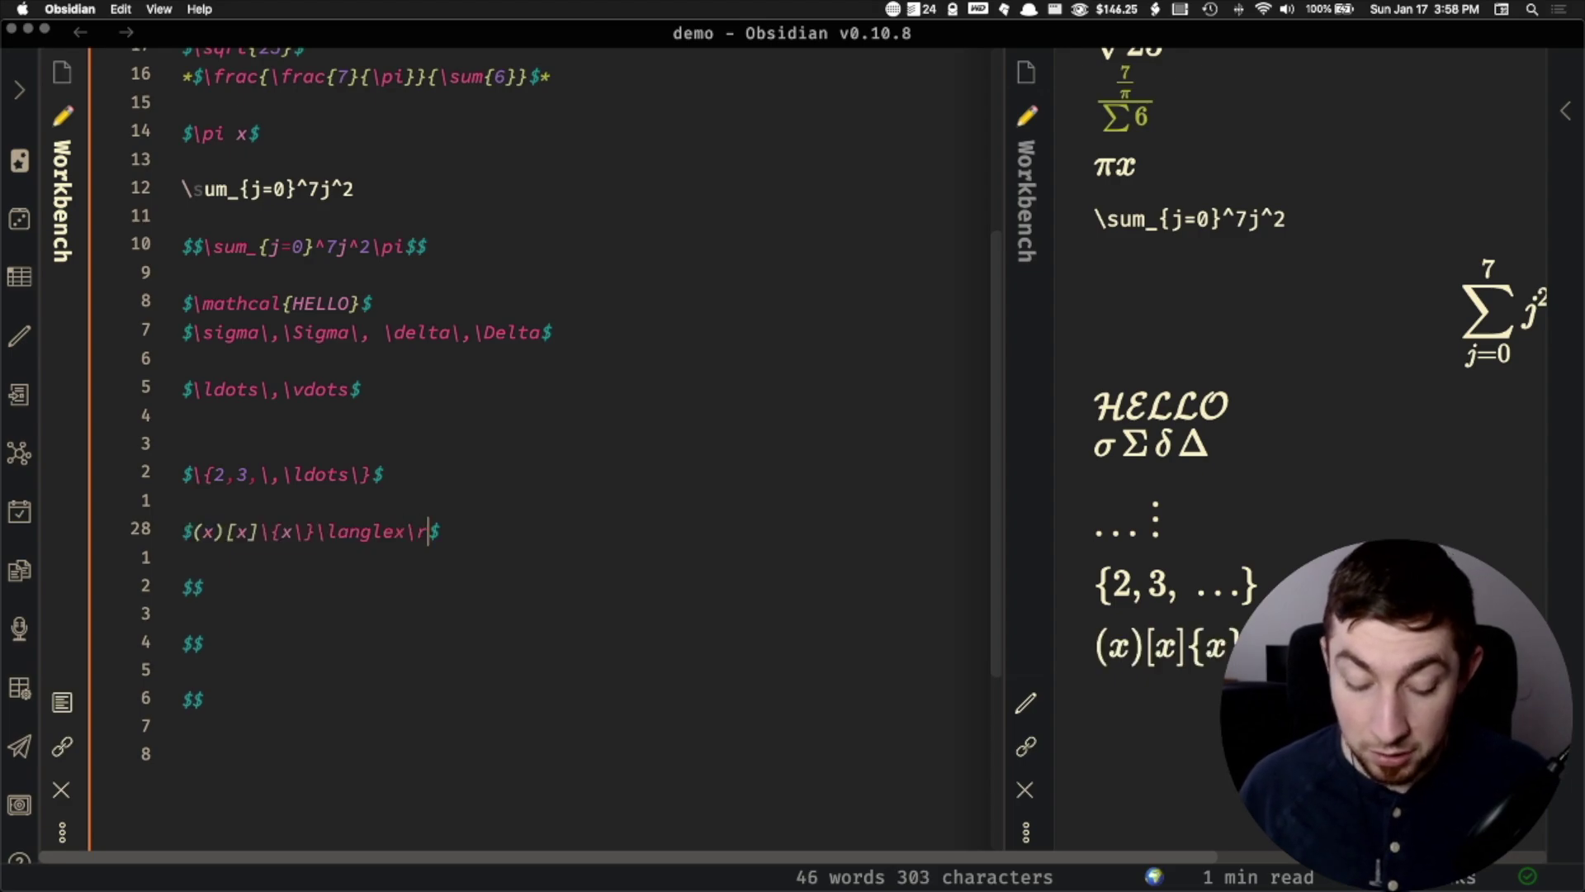
type("gle")
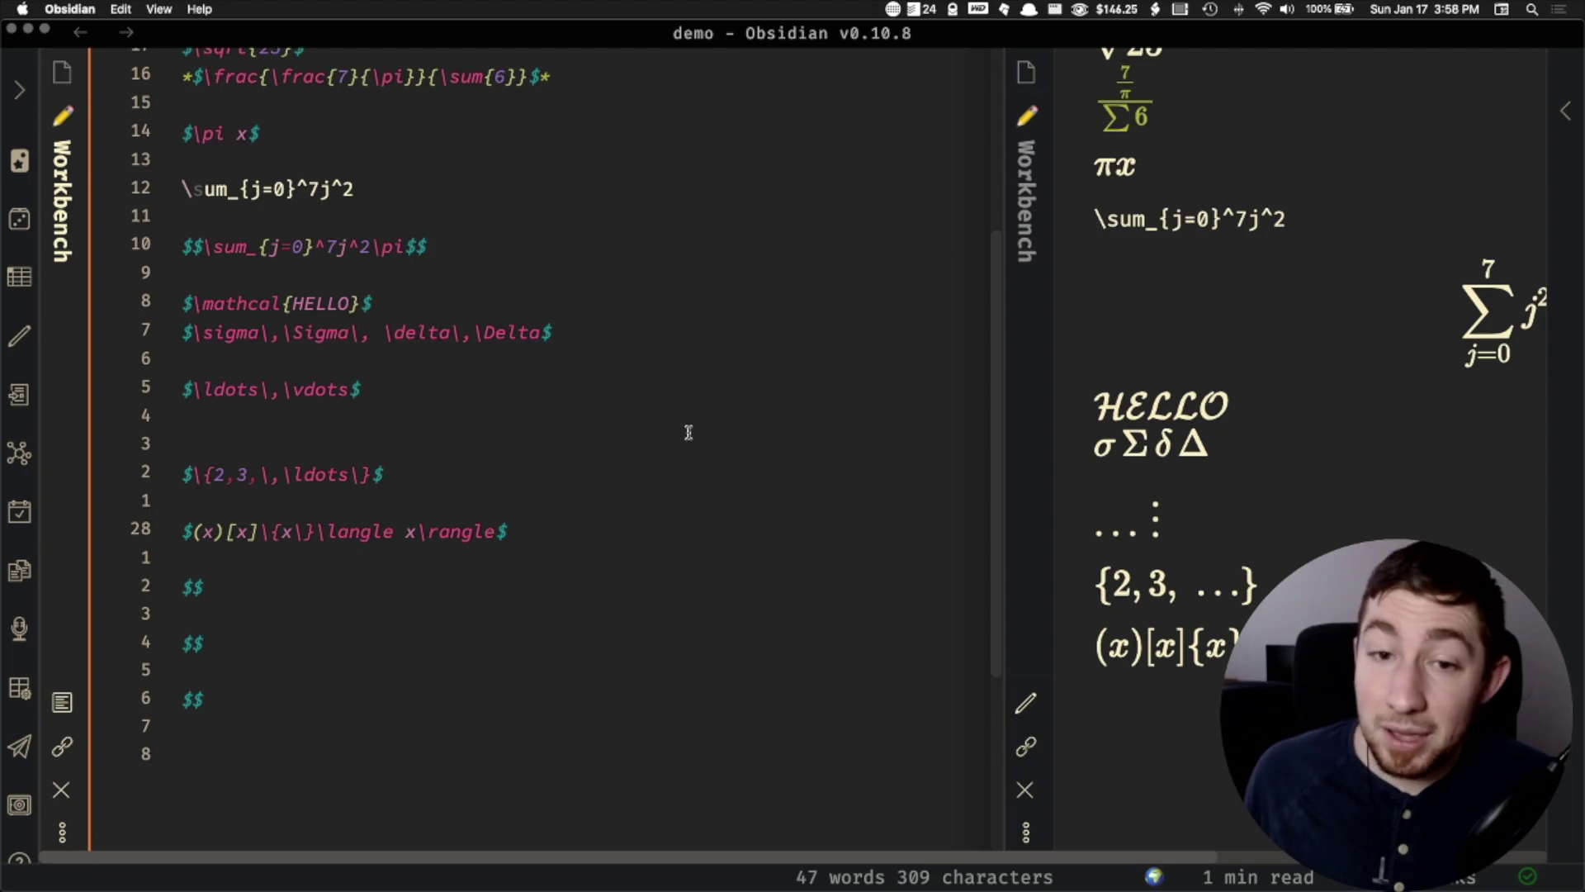
- Try <x> with plain less-than and greater-than signs after \rangle, and remove it again
type(" <x>")
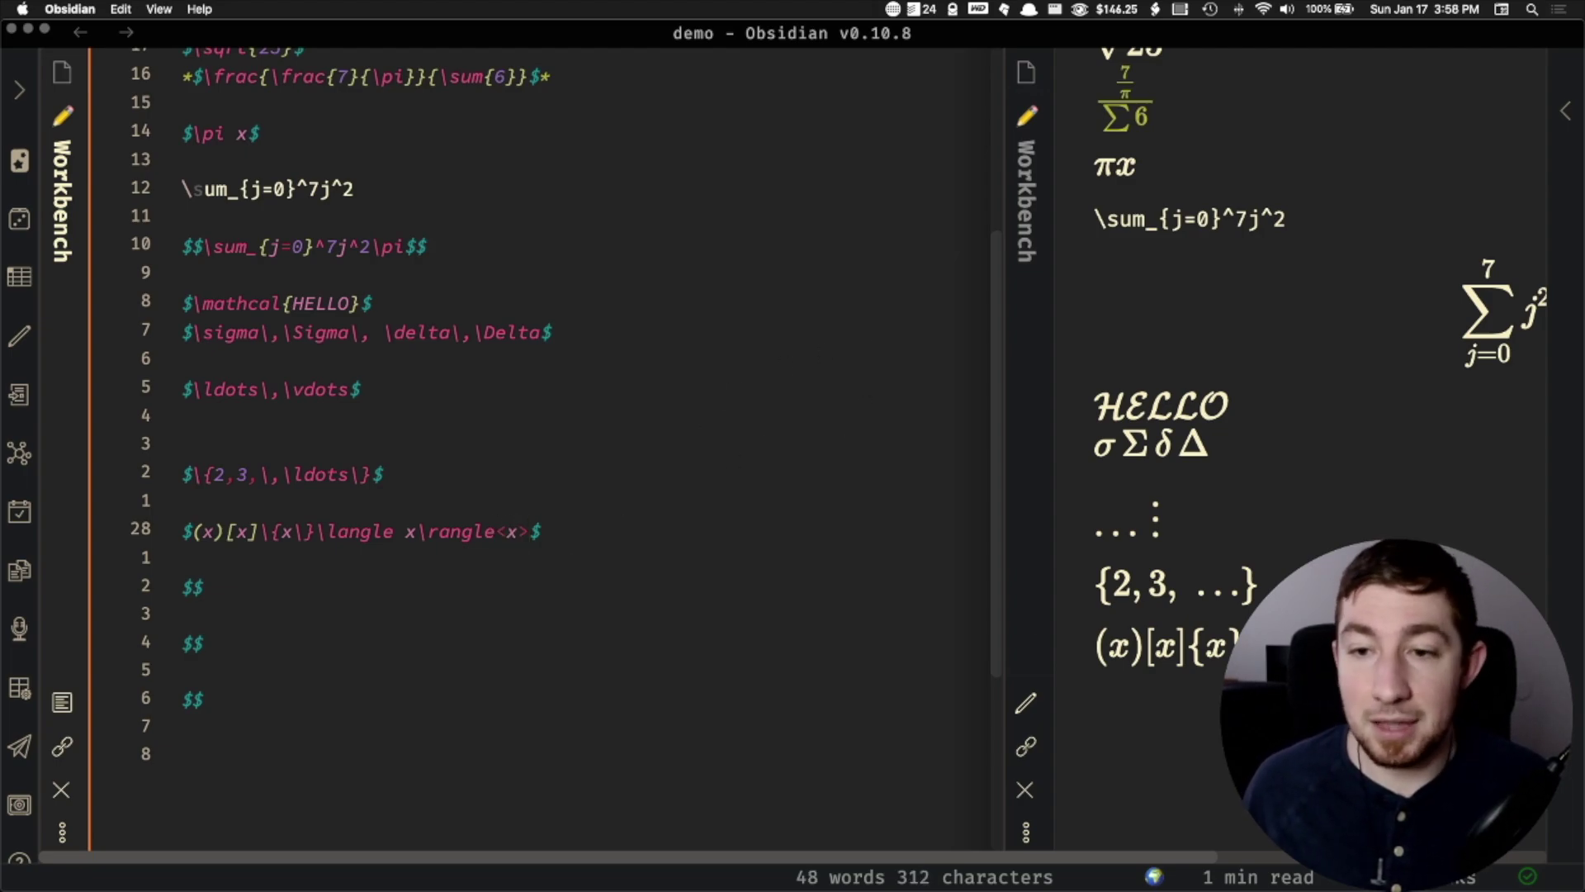
key("BackSpace")
key("BackSpace")
key("BackSpace")
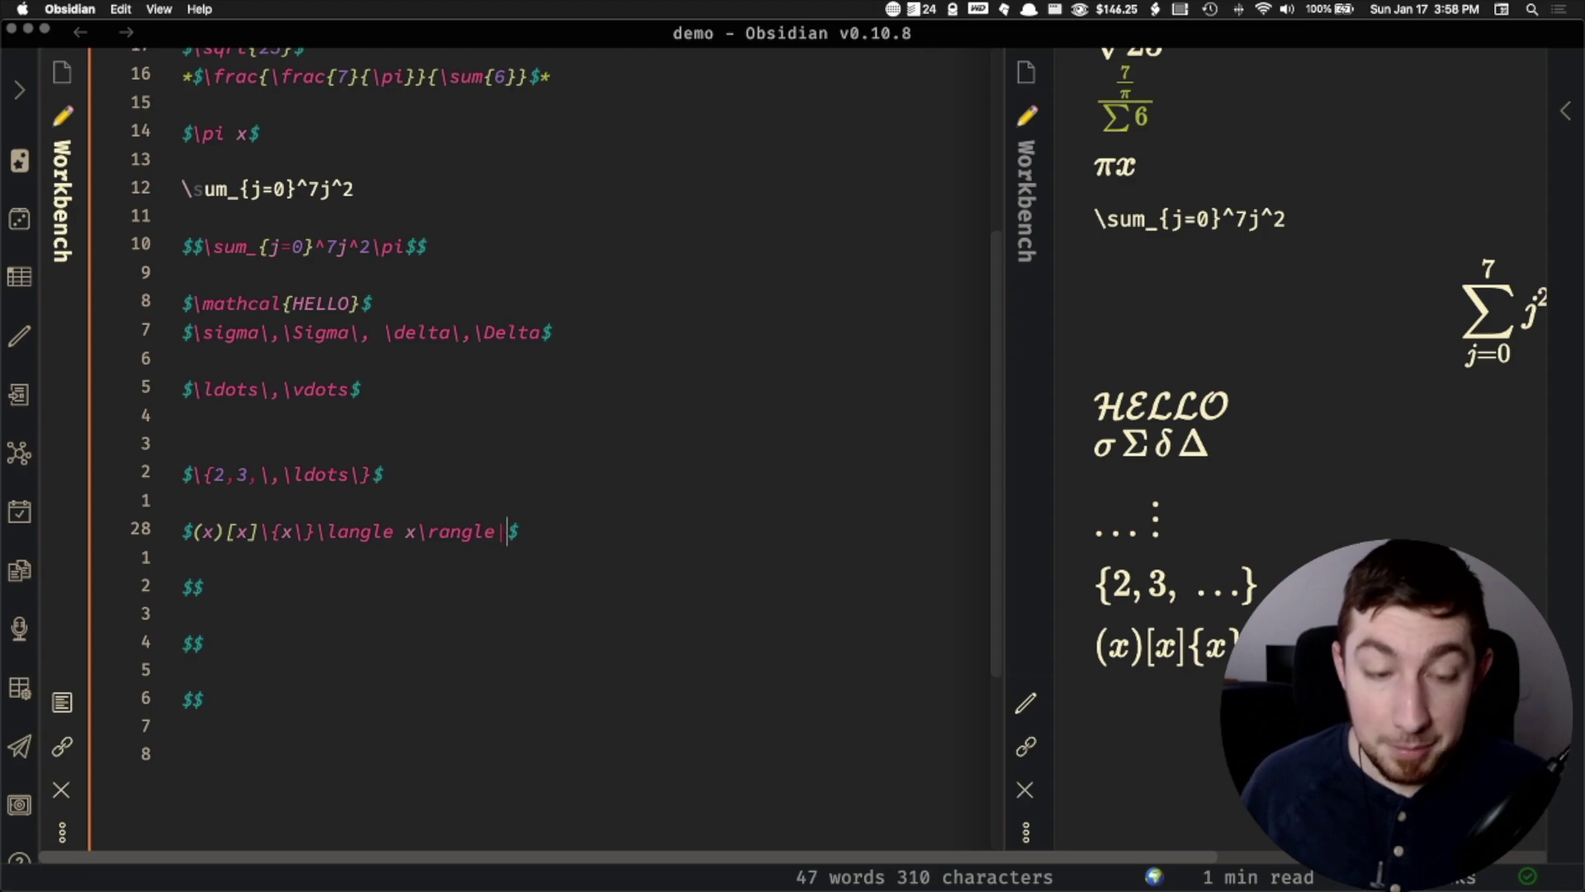
- Append an x between vertical bars after \rangle and escape both bars with backslashes, giving \|x\|
type("x|")
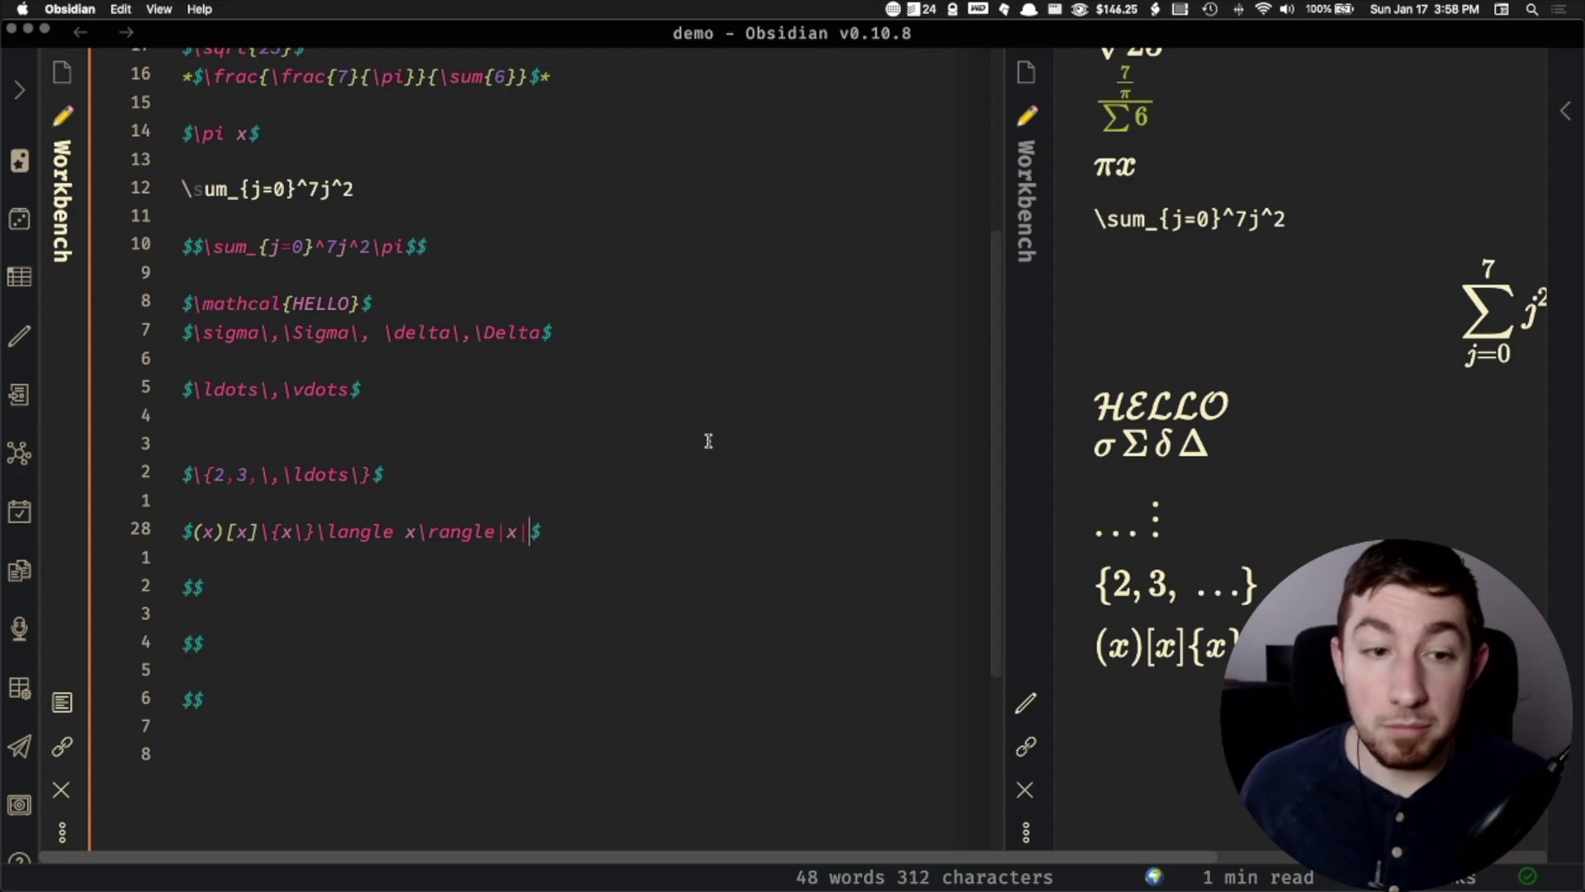
key("Left")
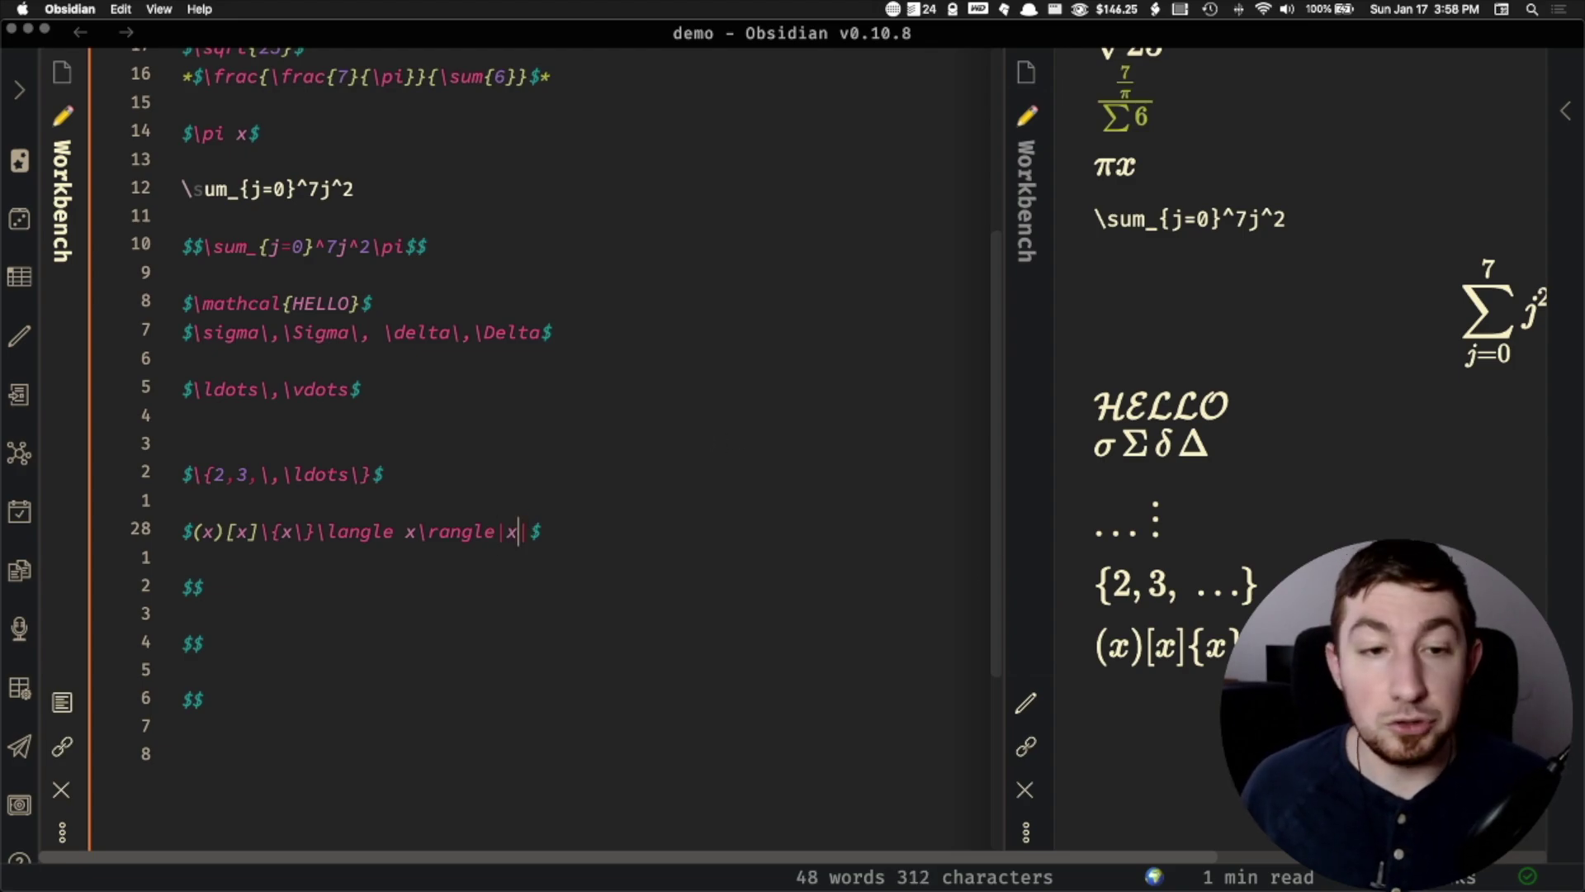
key("Left")
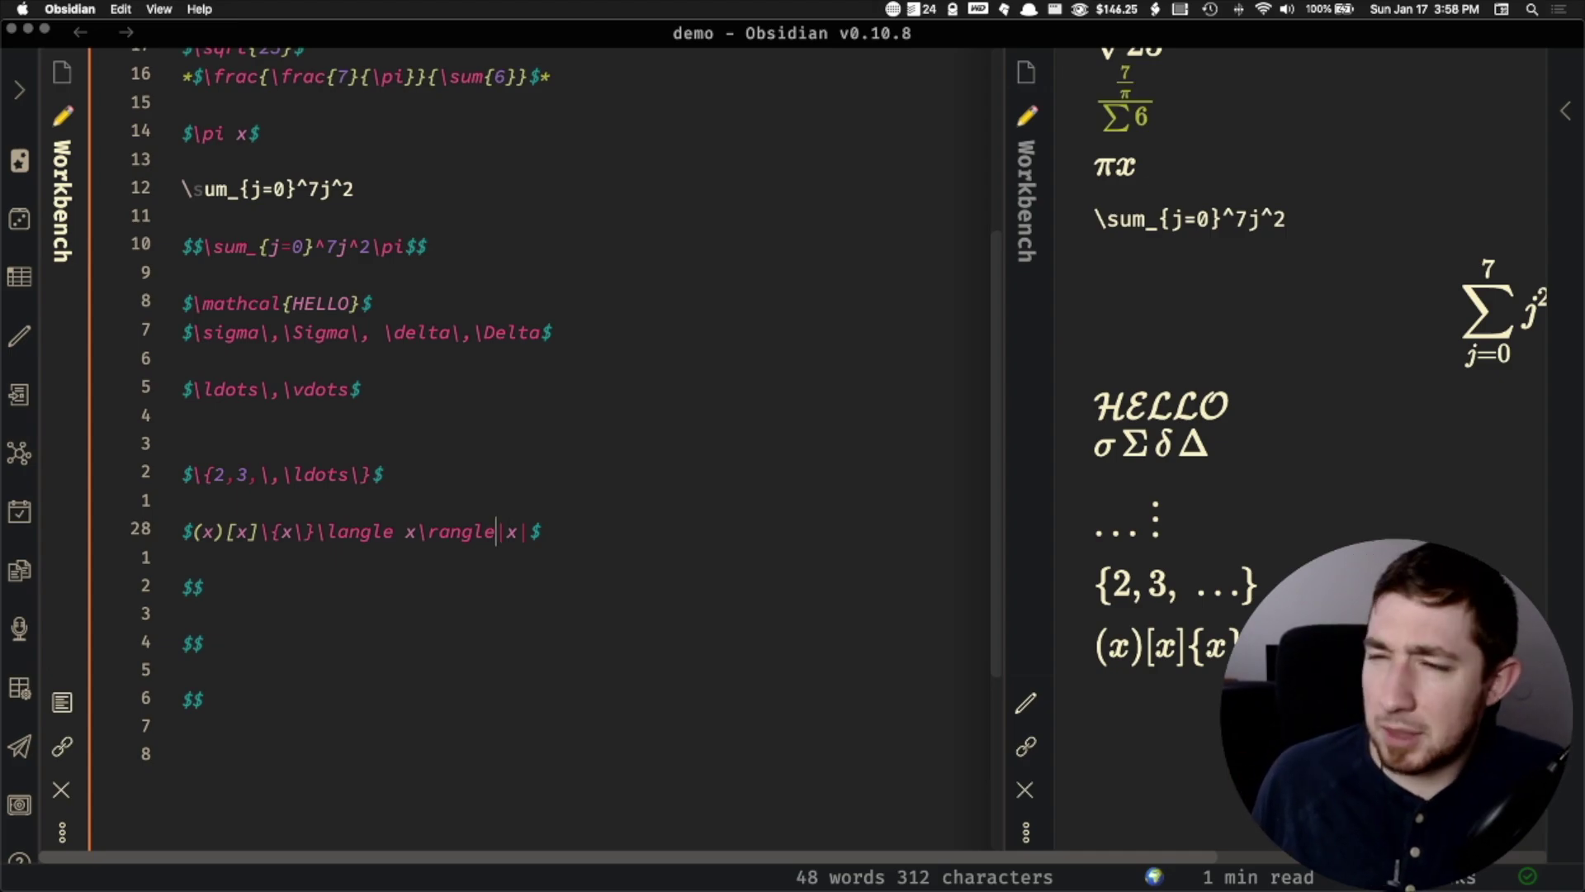
type("\\")
key("Right")
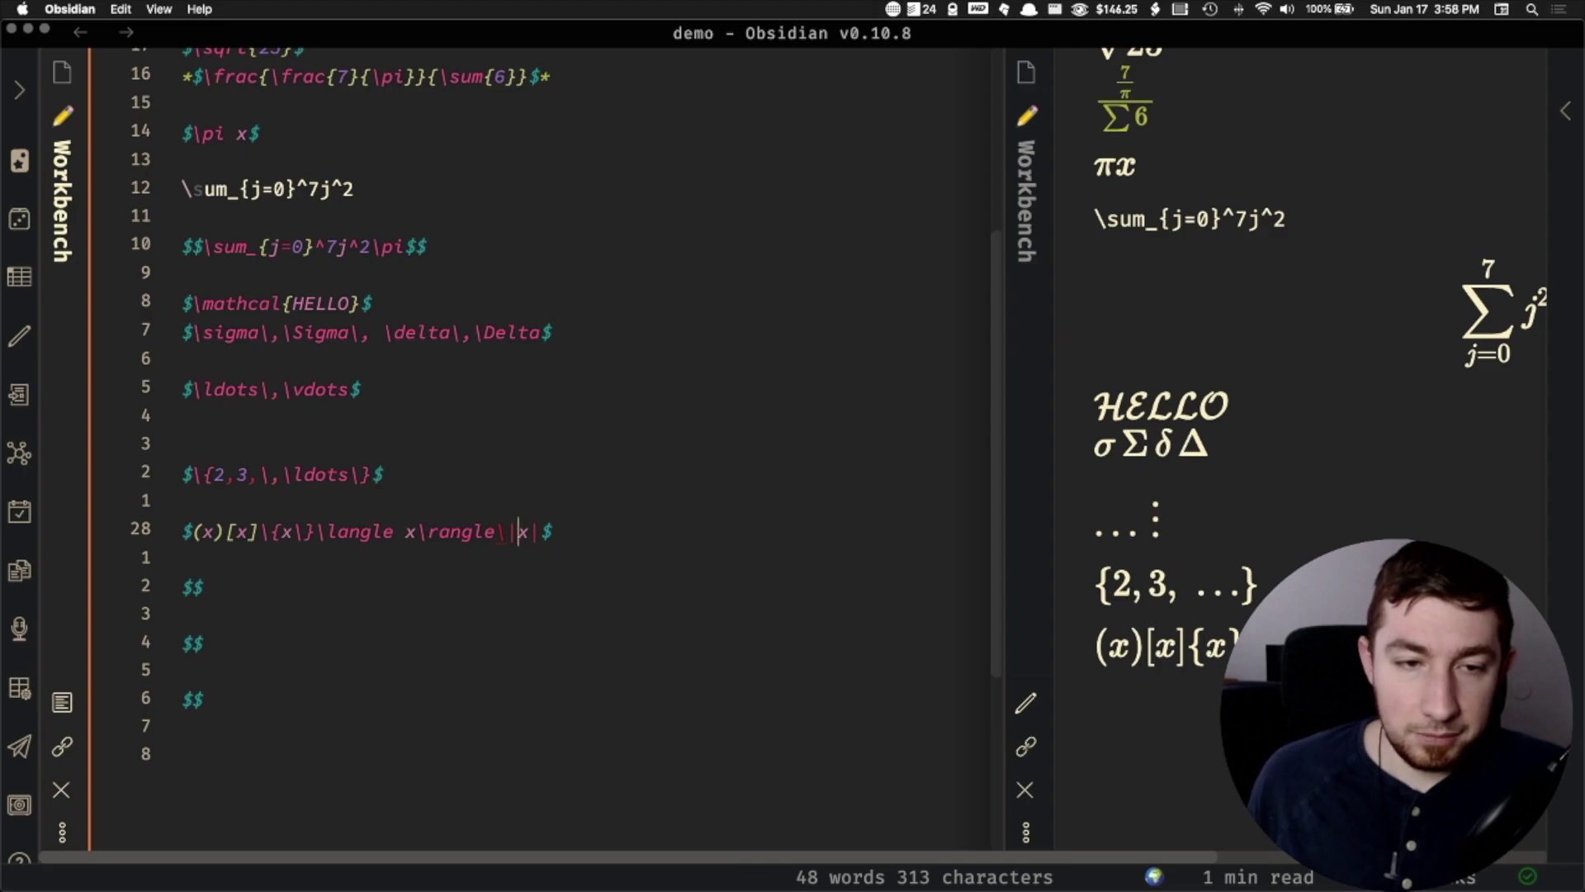
key("Right")
type("\\")
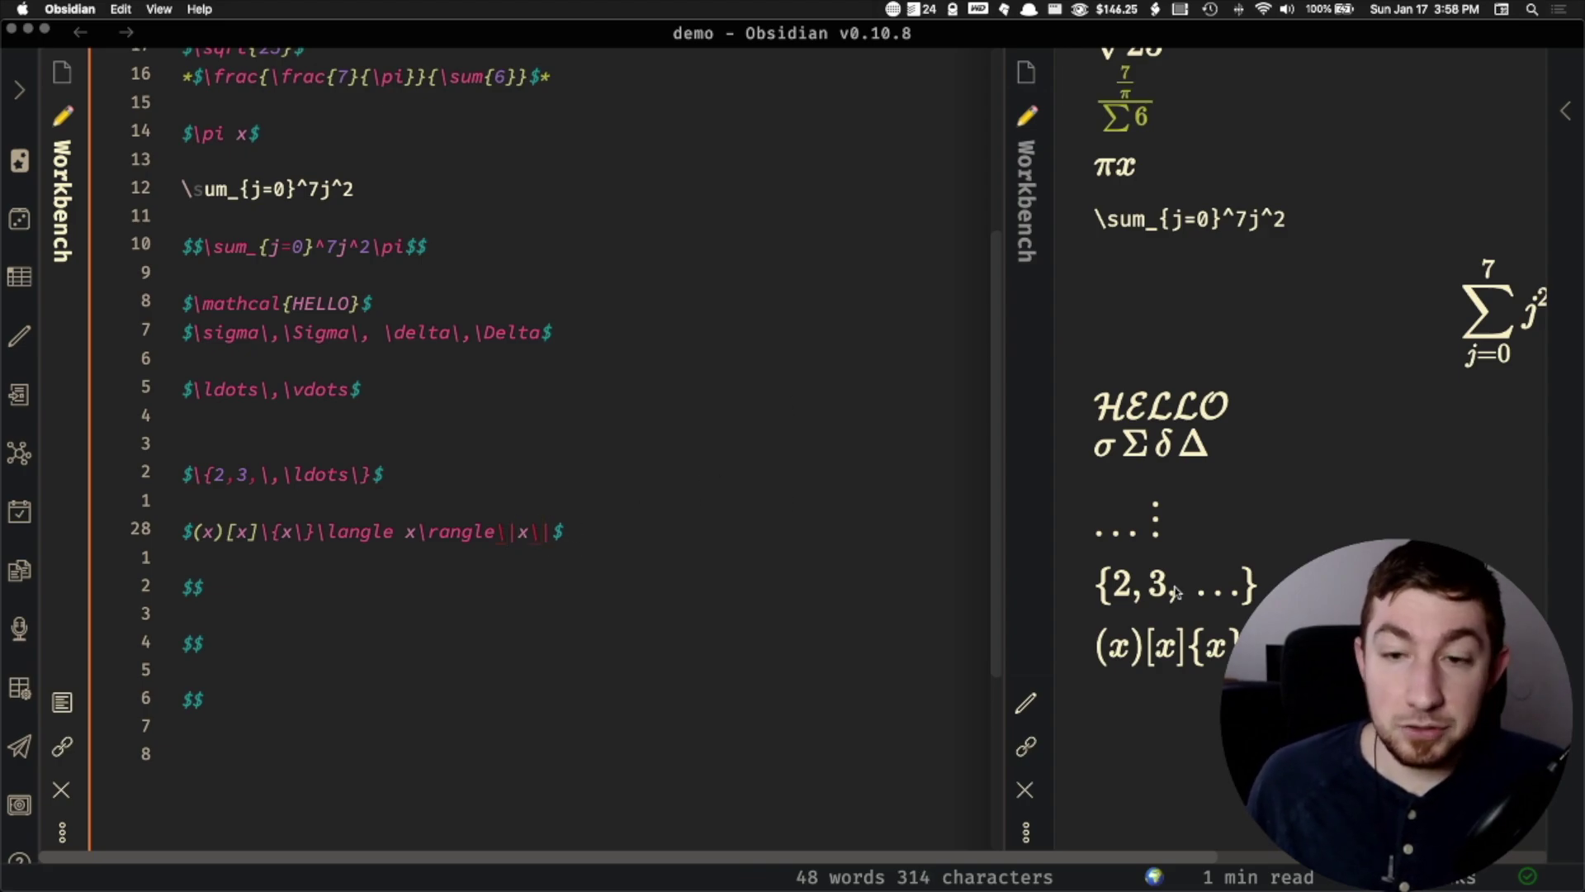
- Insert an x in plain single bars, |x|, between \rangle and \|x\| in the brackets expression
scroll(1316, 522, "down", 3)
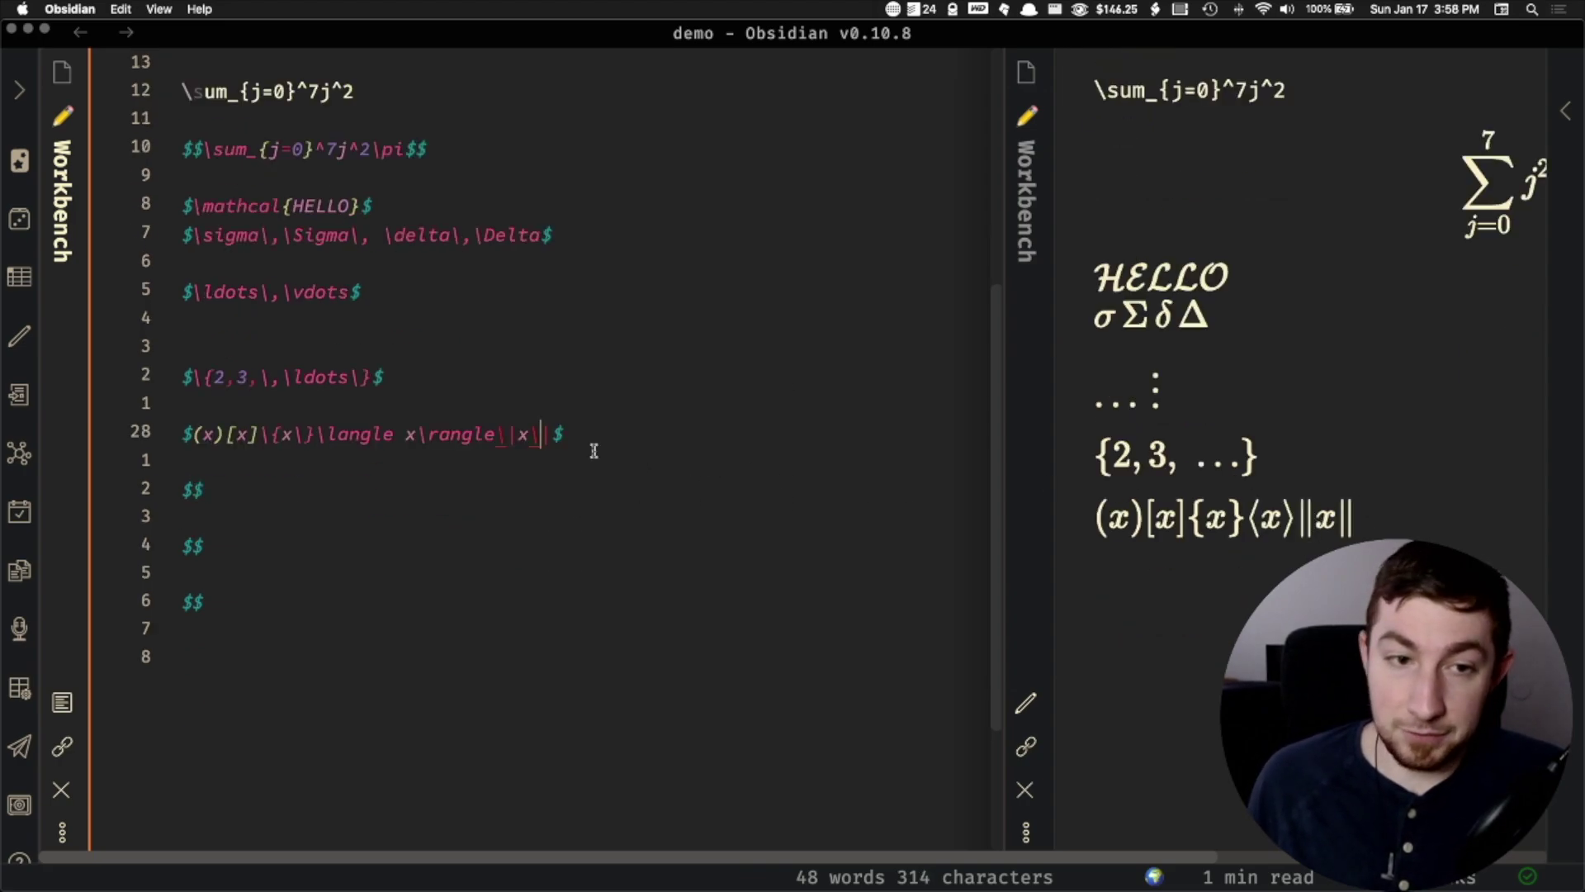
left_click(499, 435)
type("|x|")
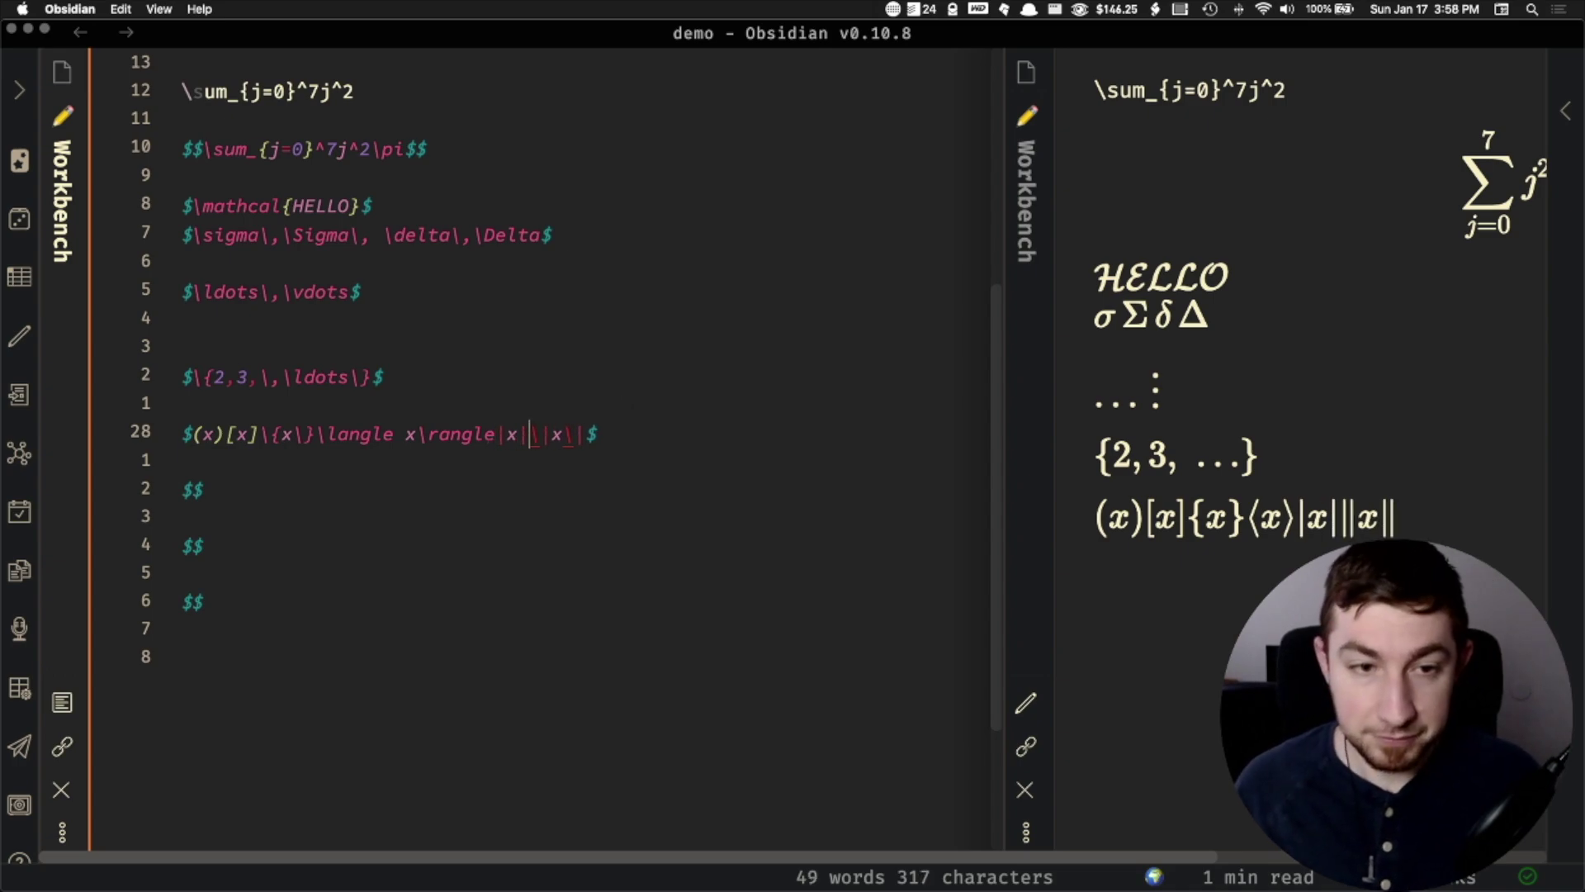
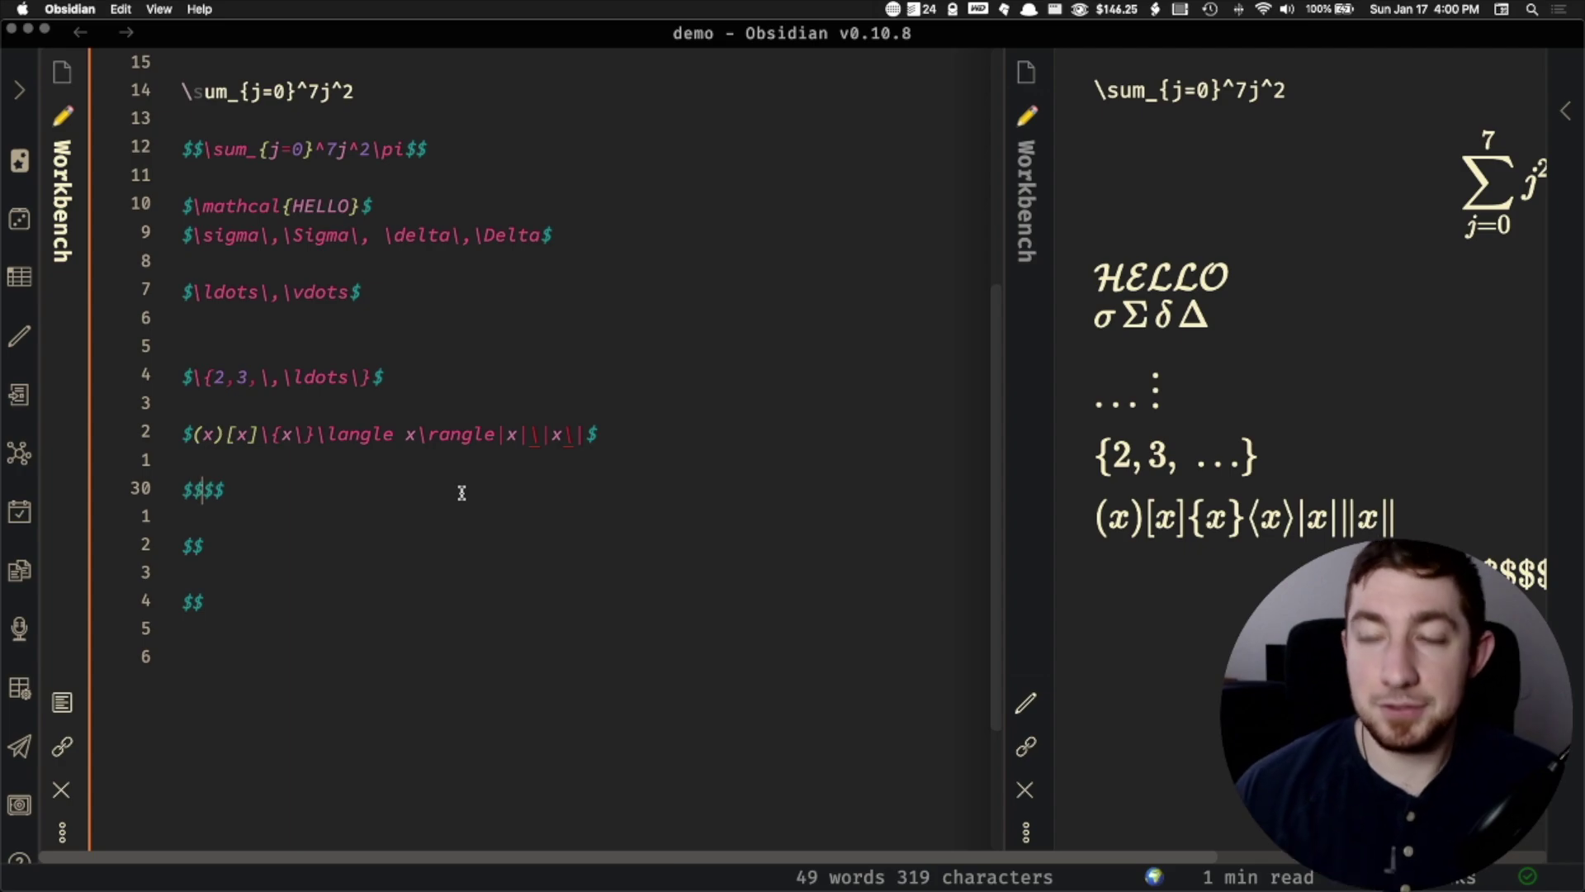
- Split the $$$$ below the brackets expression into a multi-line math block with an empty line between its delimiters
key("Return")
key("Return")
key("Up")
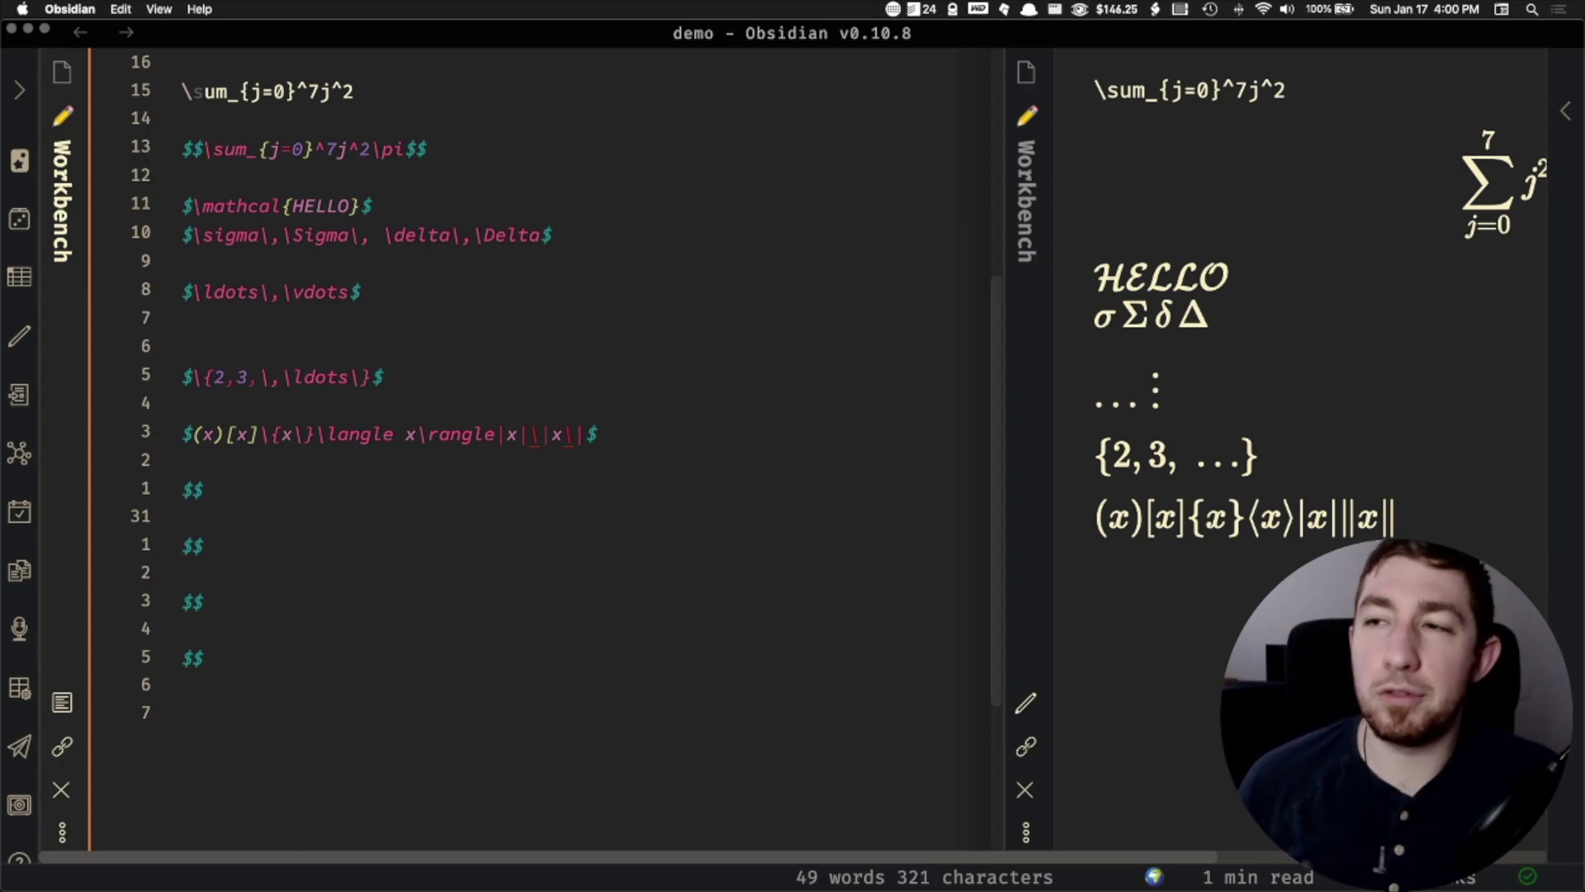
- Begin an array with right, center and left columns in the block, \begin{array}{rcl}, and highlight its alignment letters
type("\\begin{")
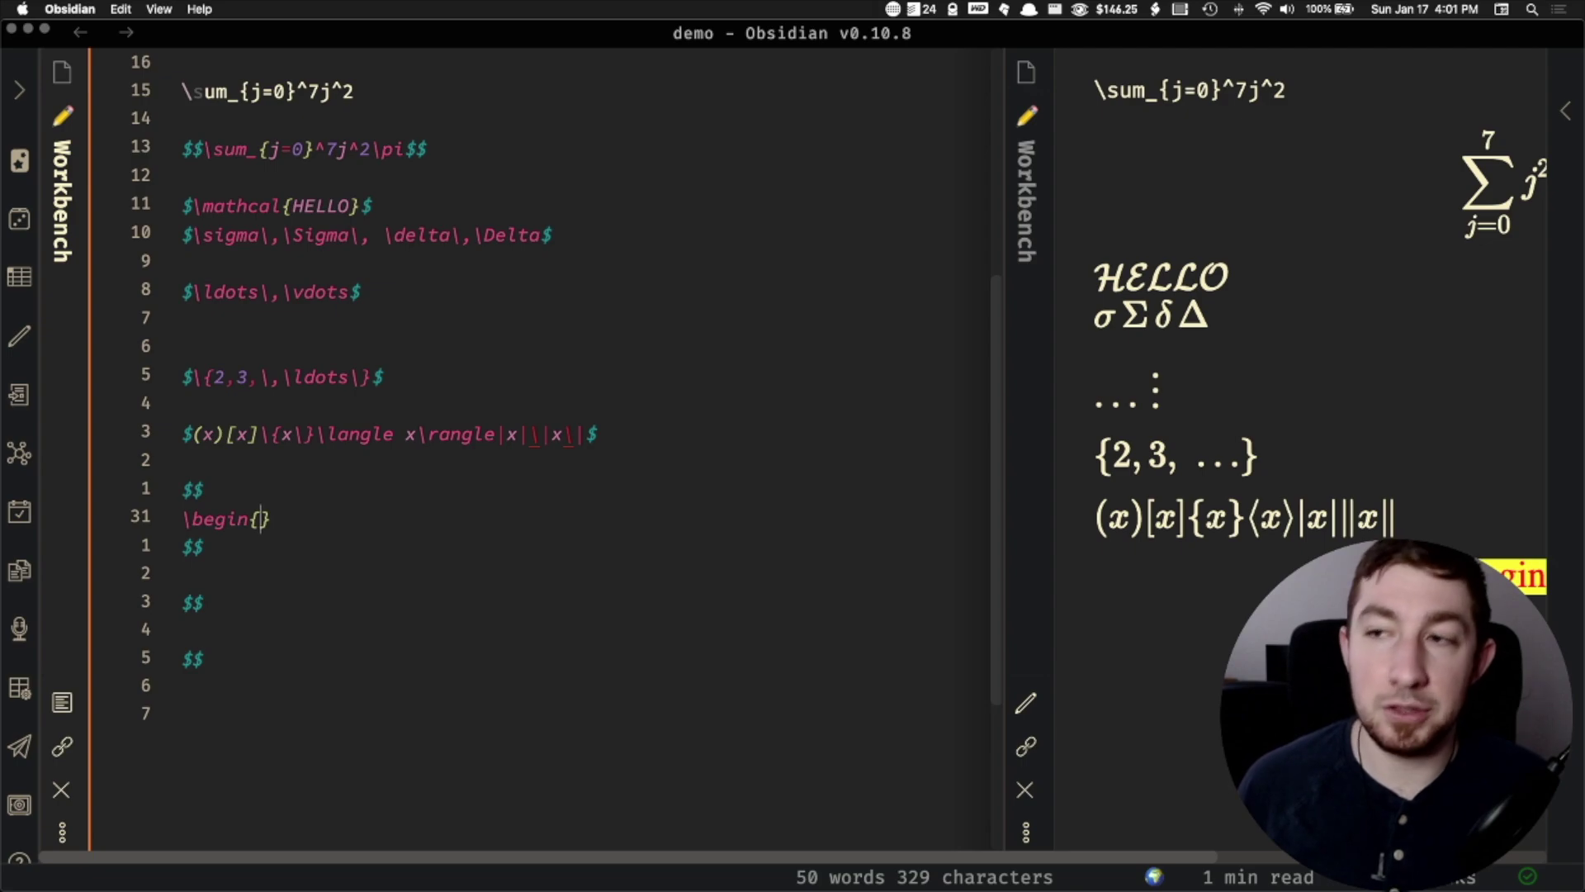
type("array")
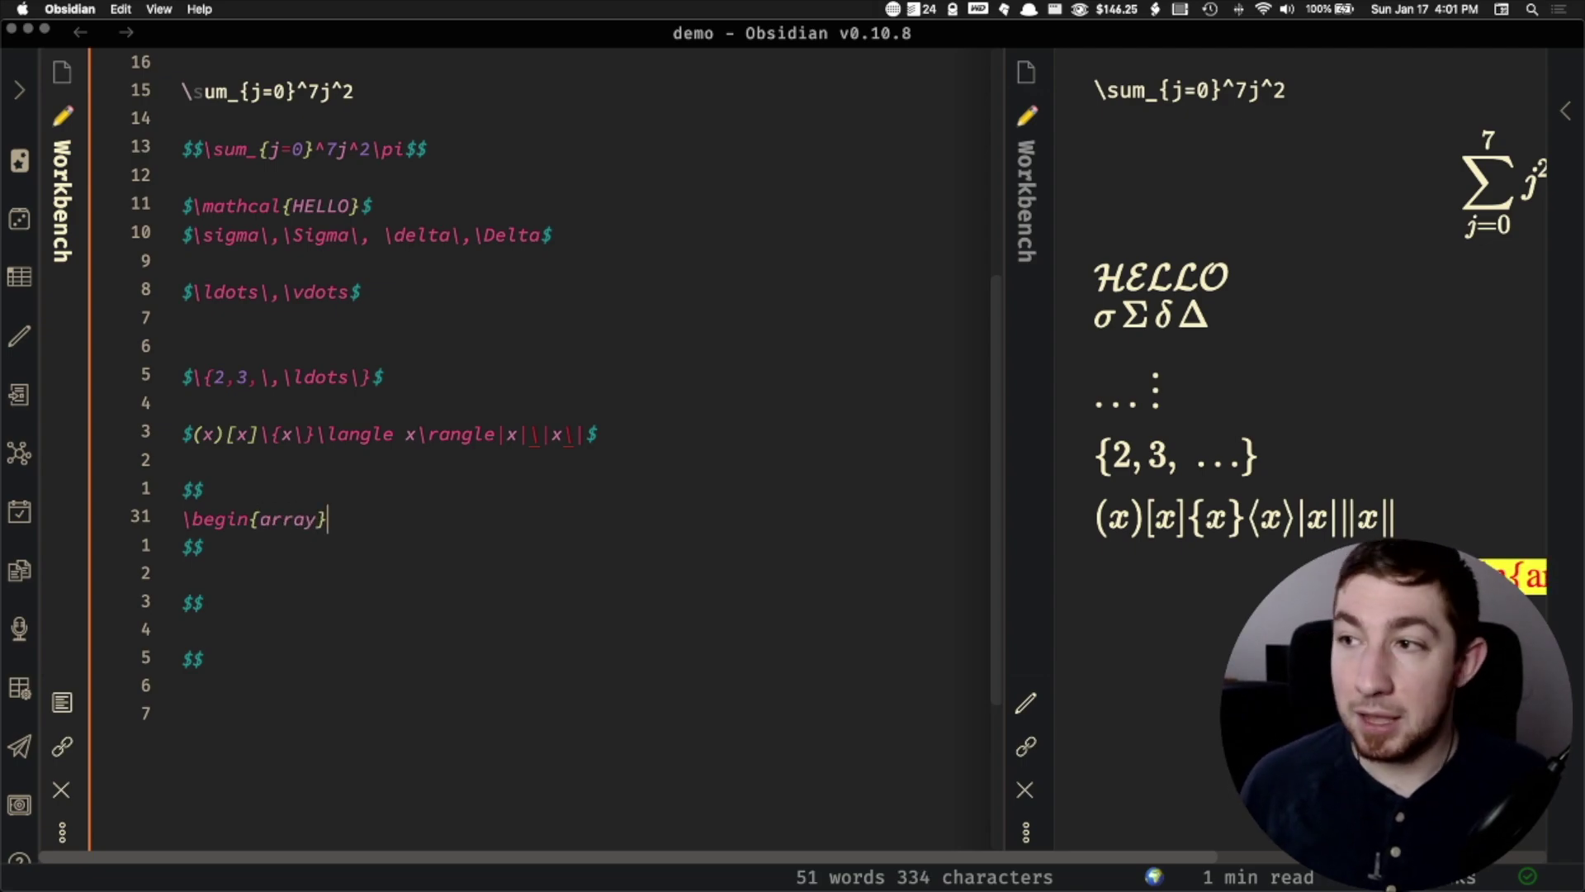
key("Right")
type("{}")
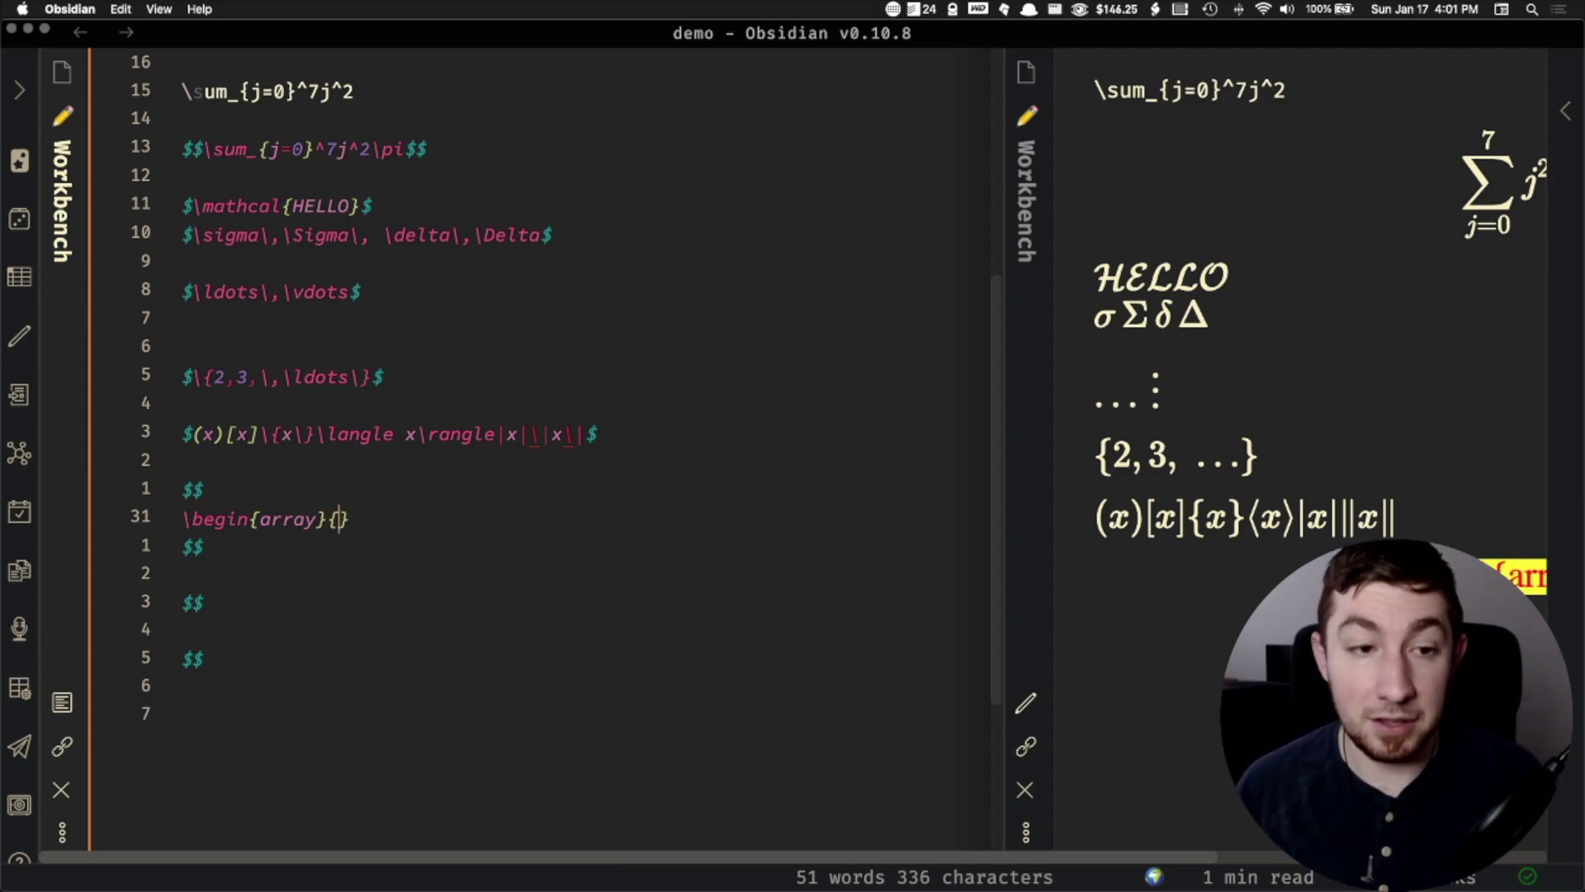
type("rcl")
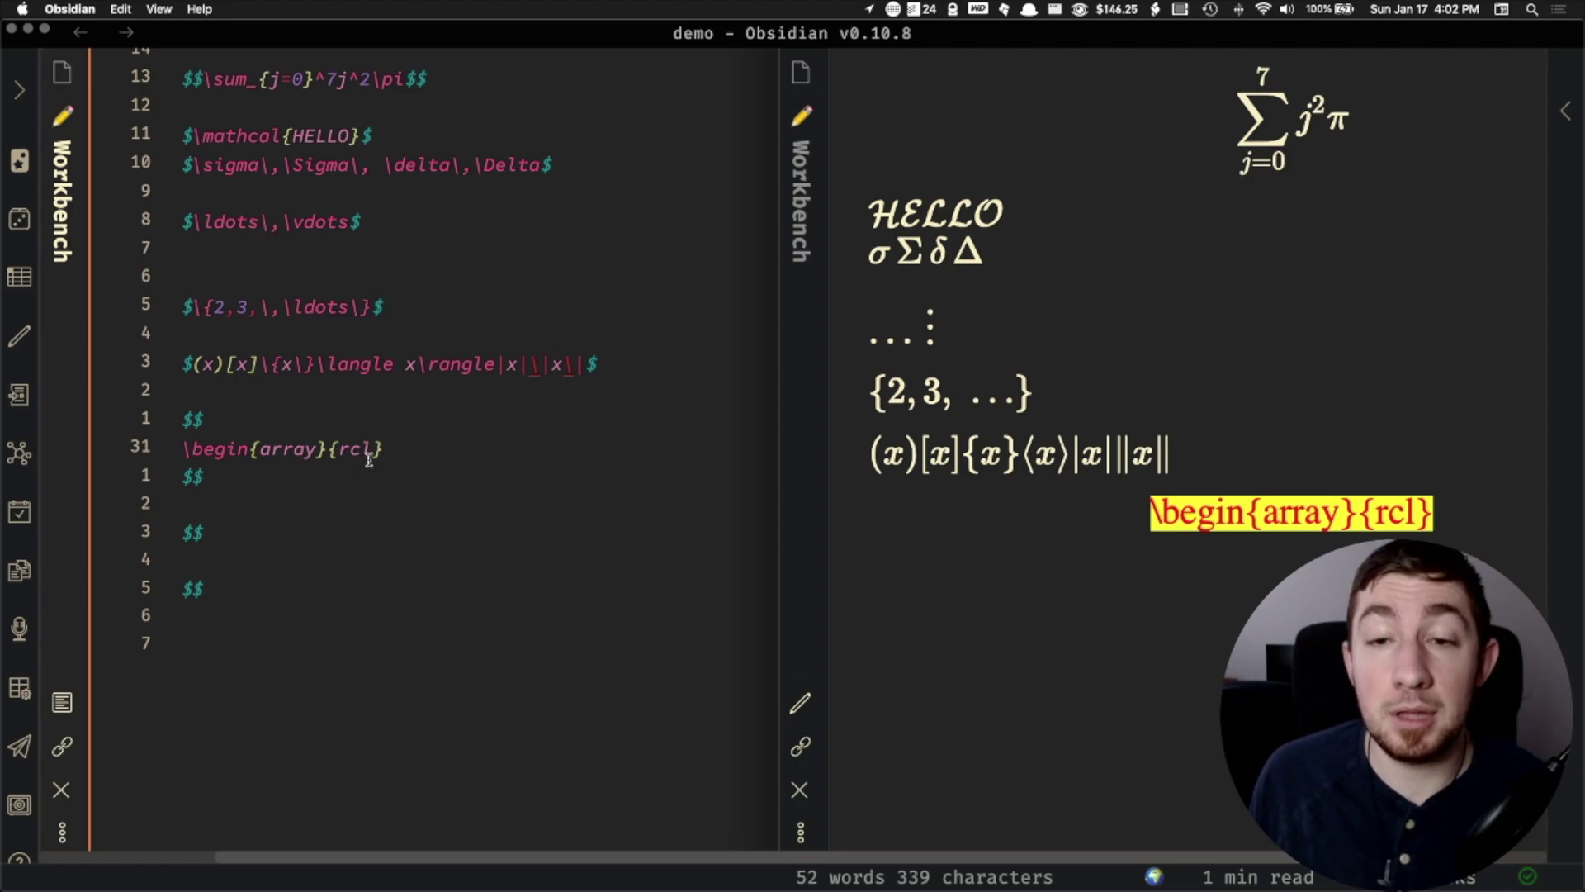
left_click_drag(339, 452, 359, 452)
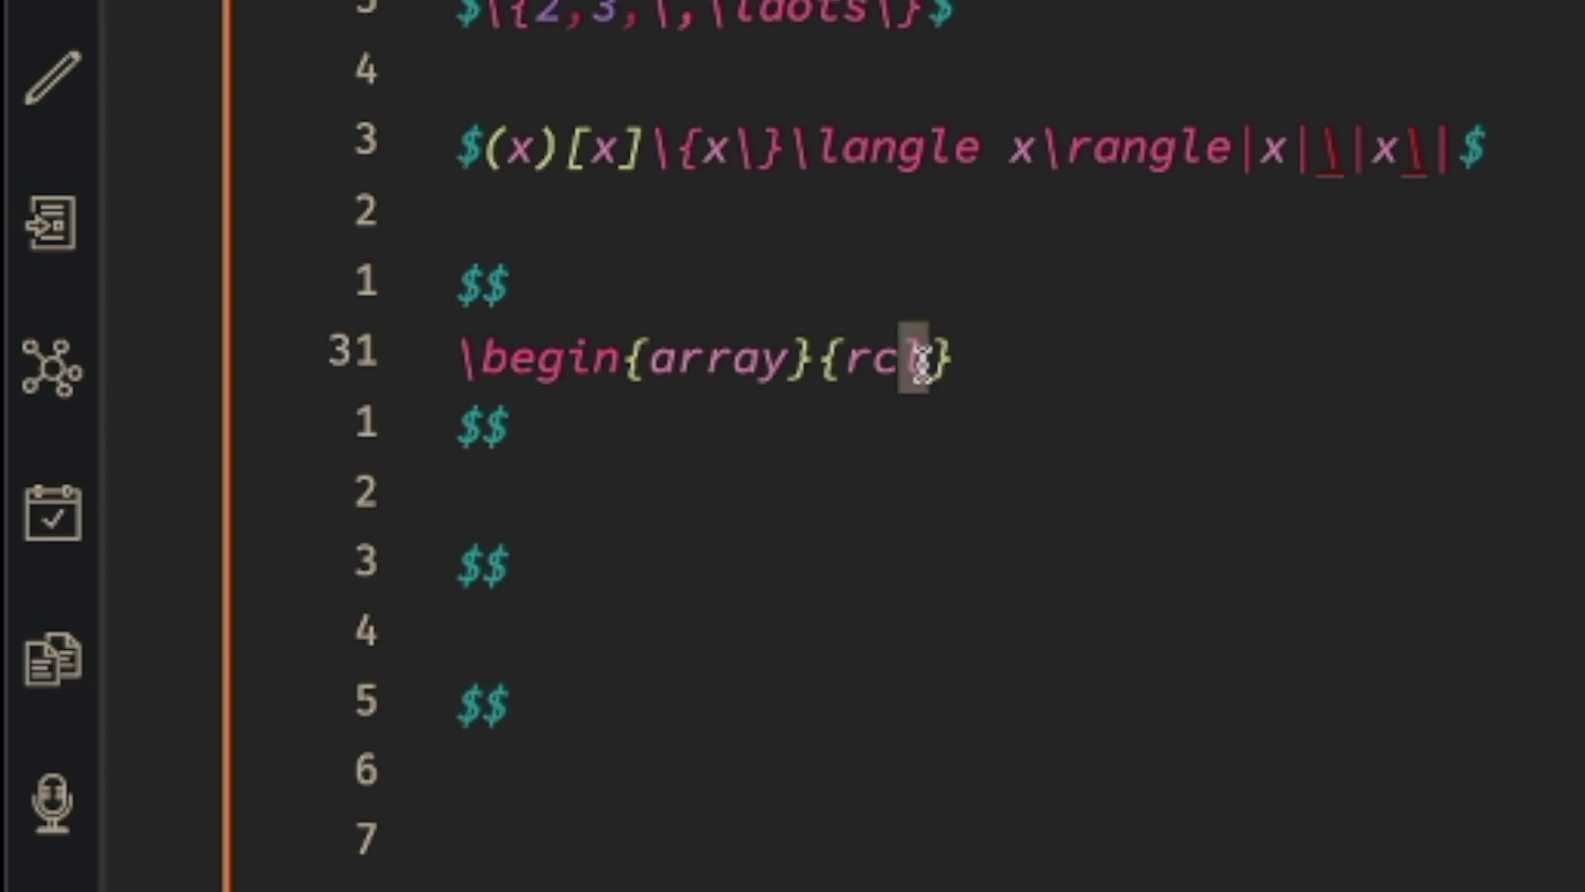
left_click(1041, 369)
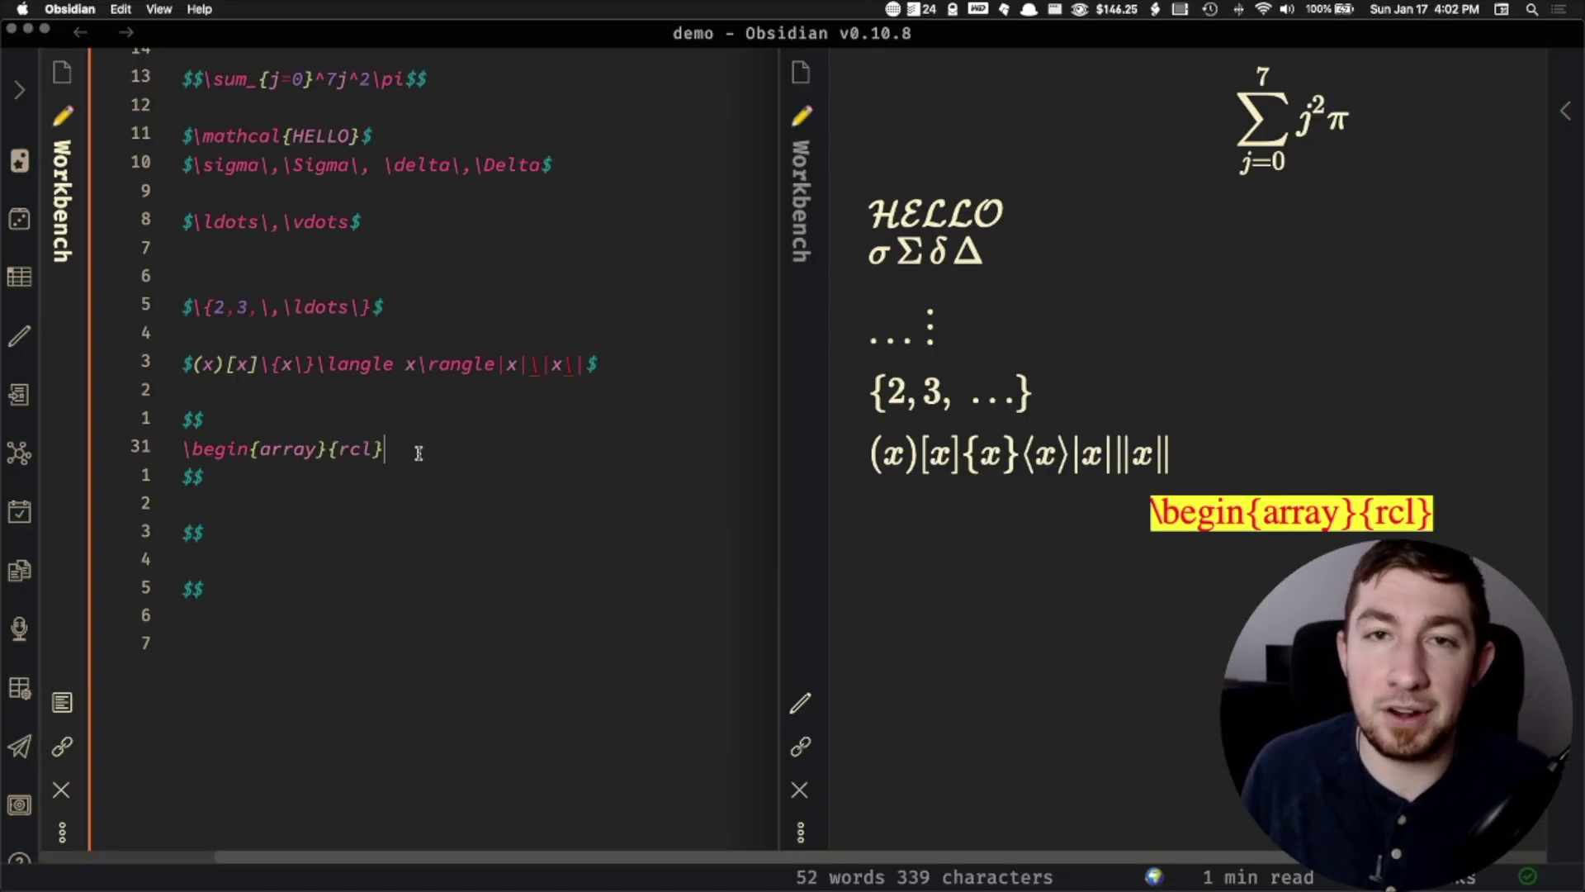
- Close the array environment with \end{array} on a new line below its \begin line
key("Return")
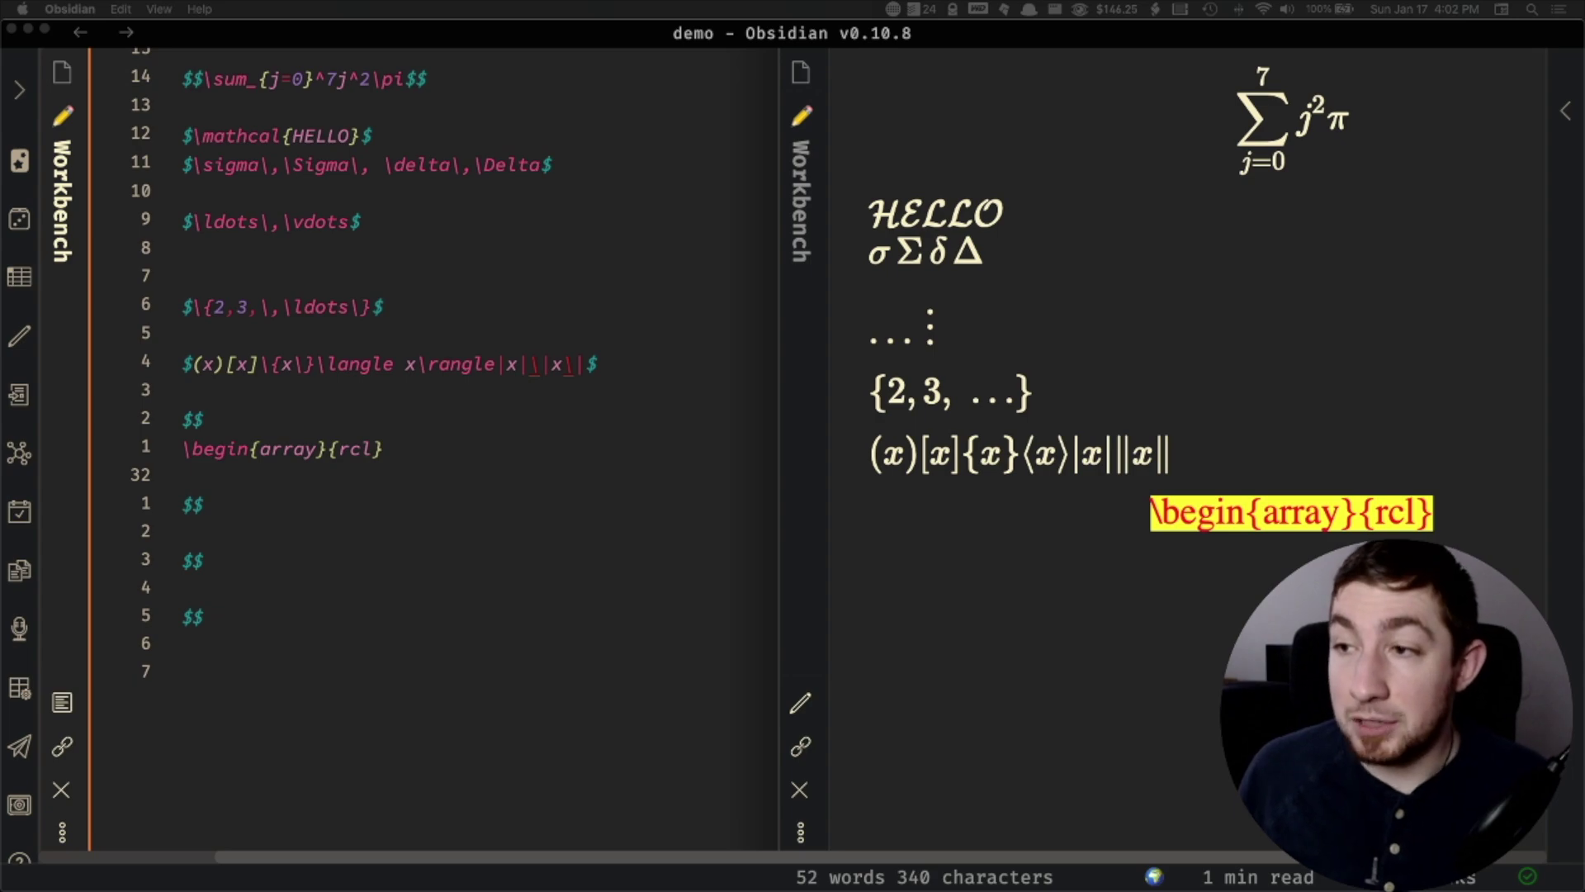
left_click(330, 465)
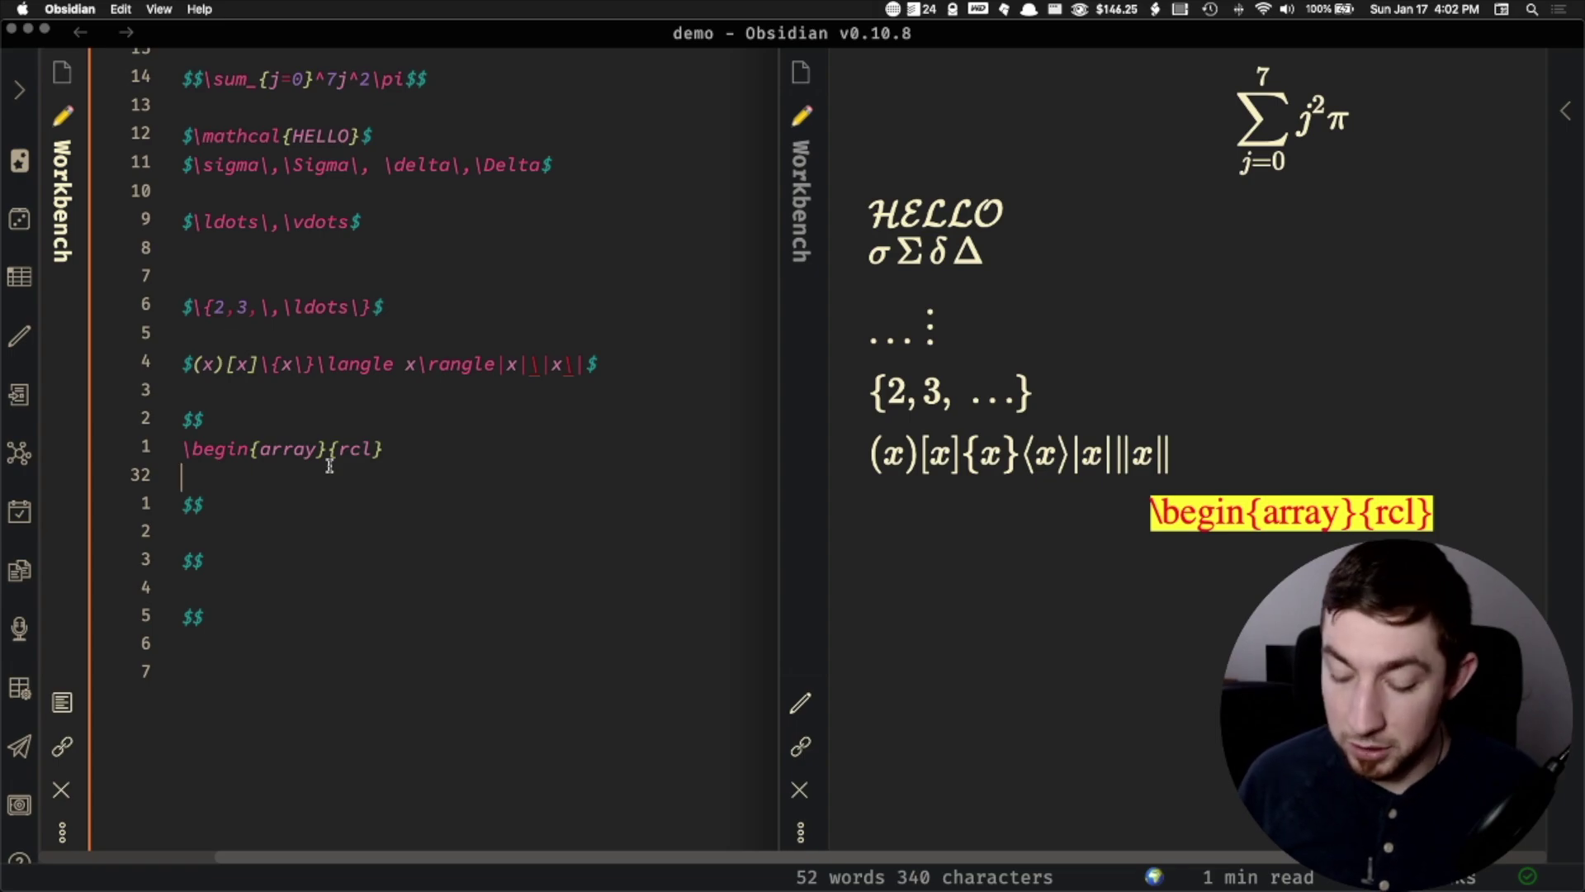
type("\\end")
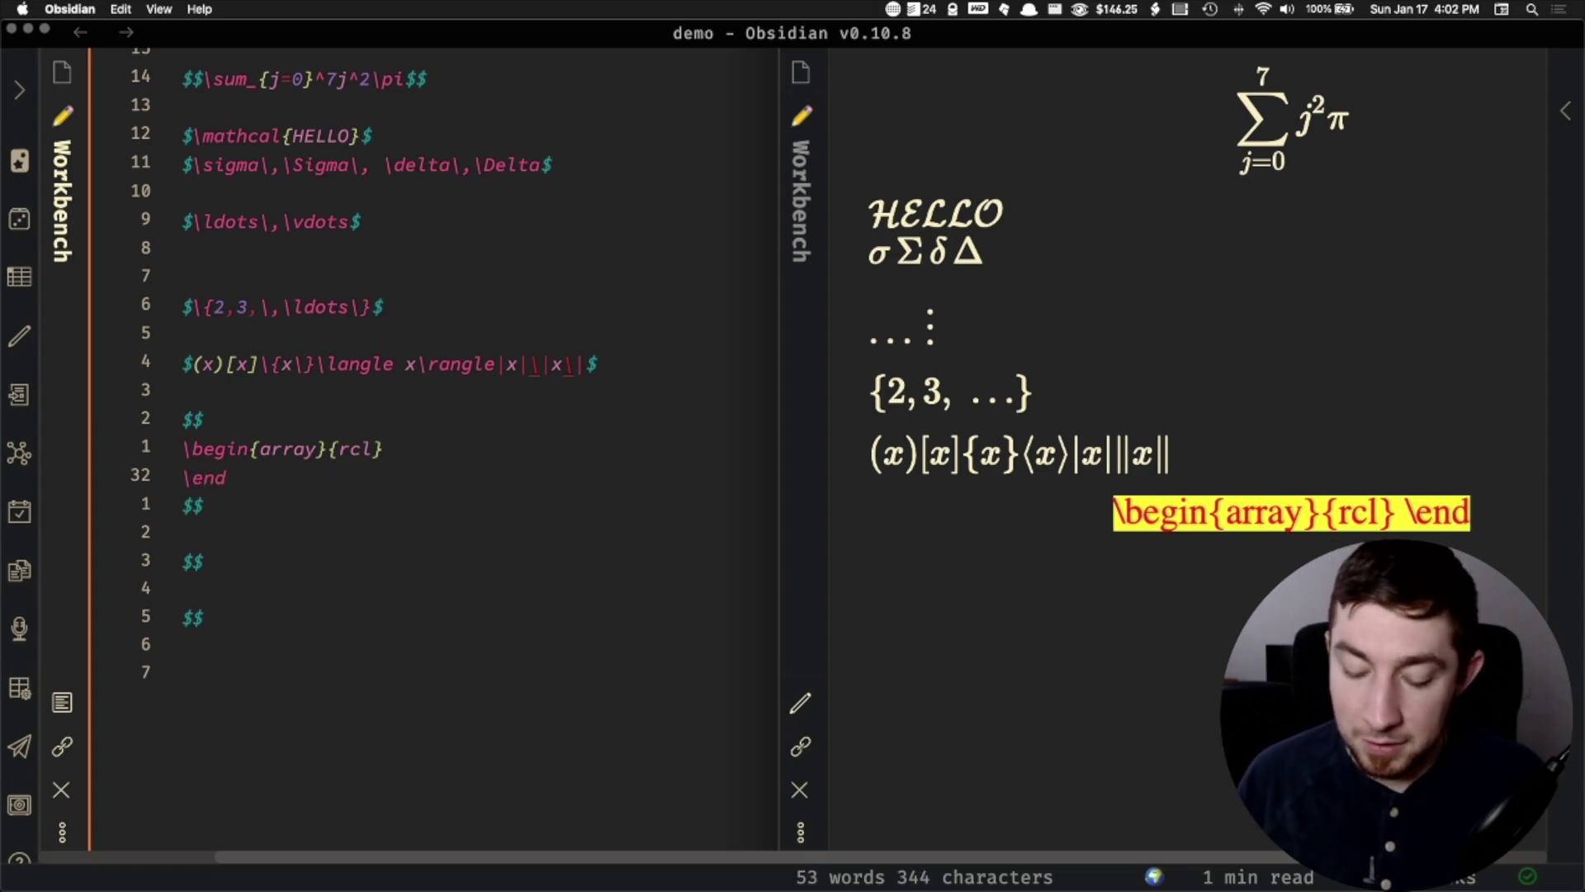
type("{array")
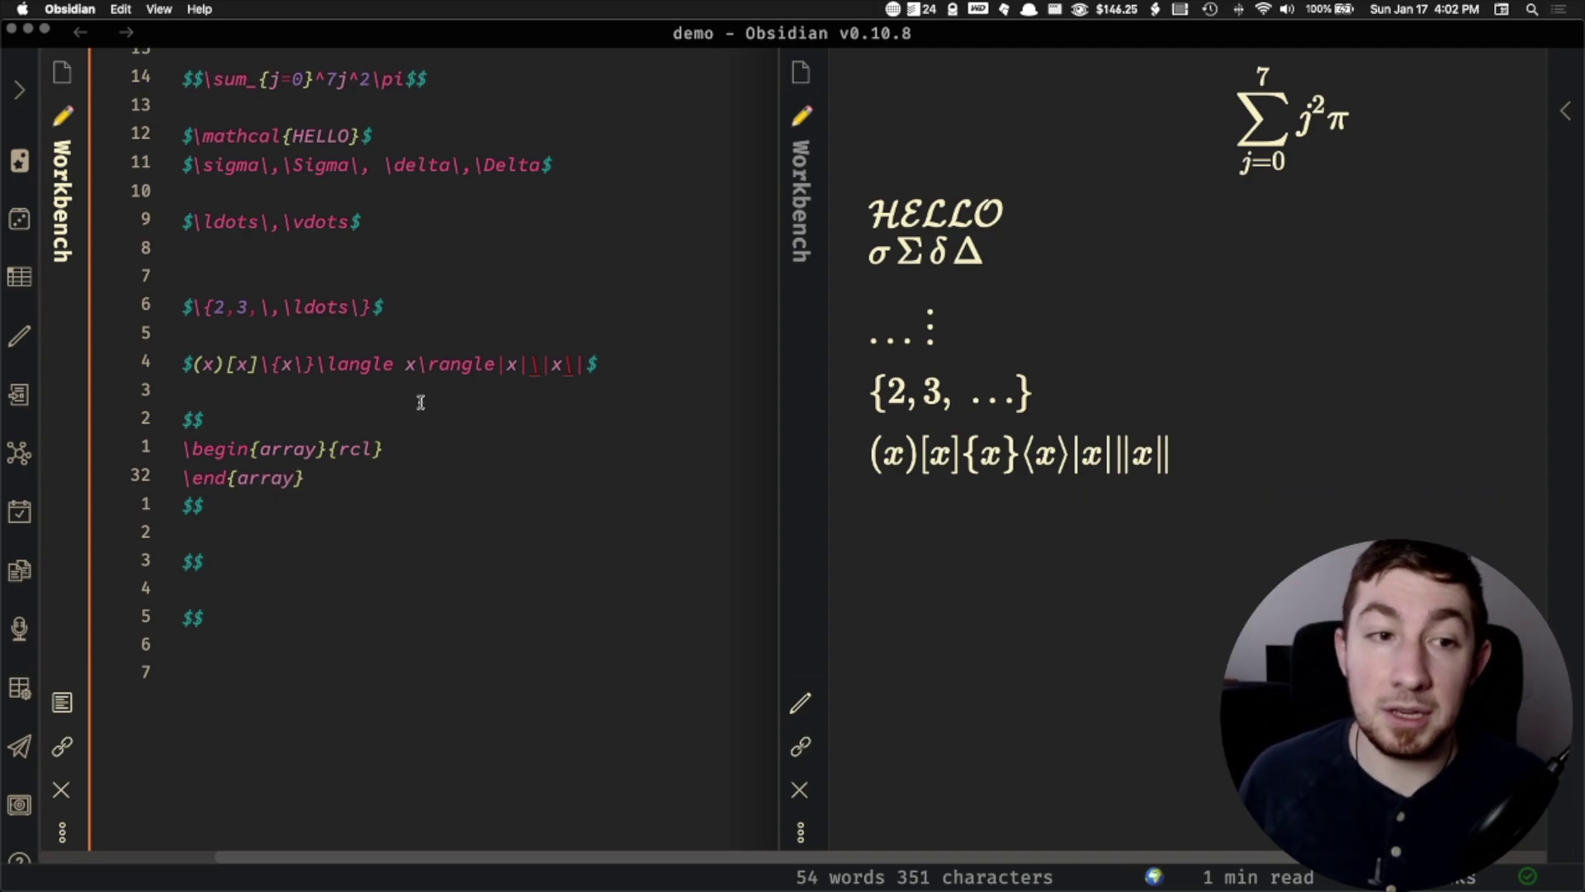
- Add an indented first row, 0&6&7 \\, between the array's begin and end lines
left_click(418, 444)
key("Return")
key("Tab")
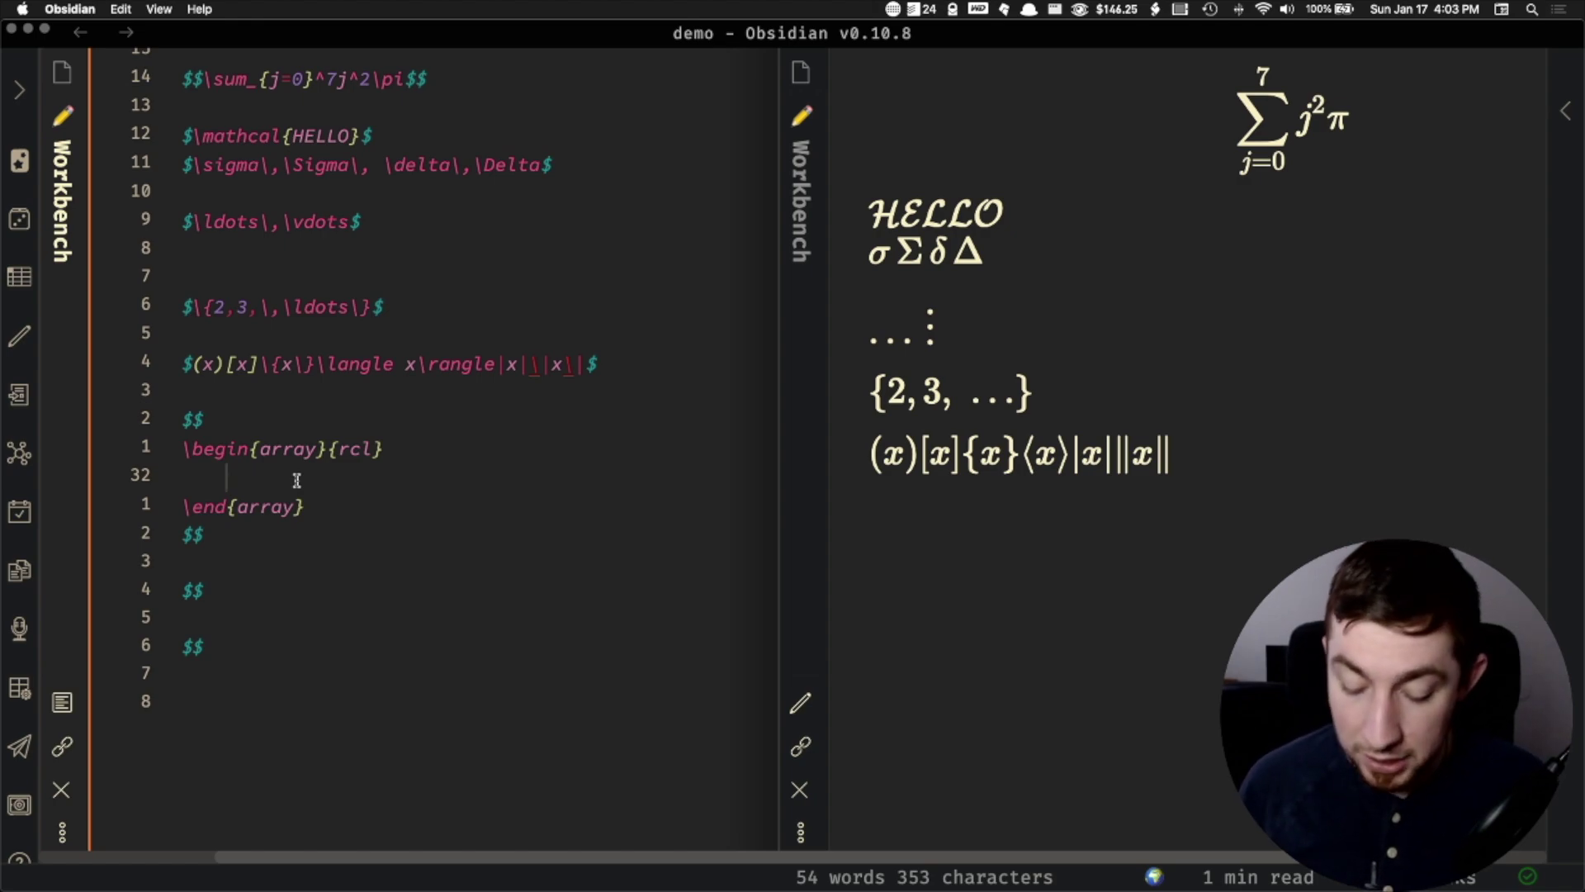
type("0&6")
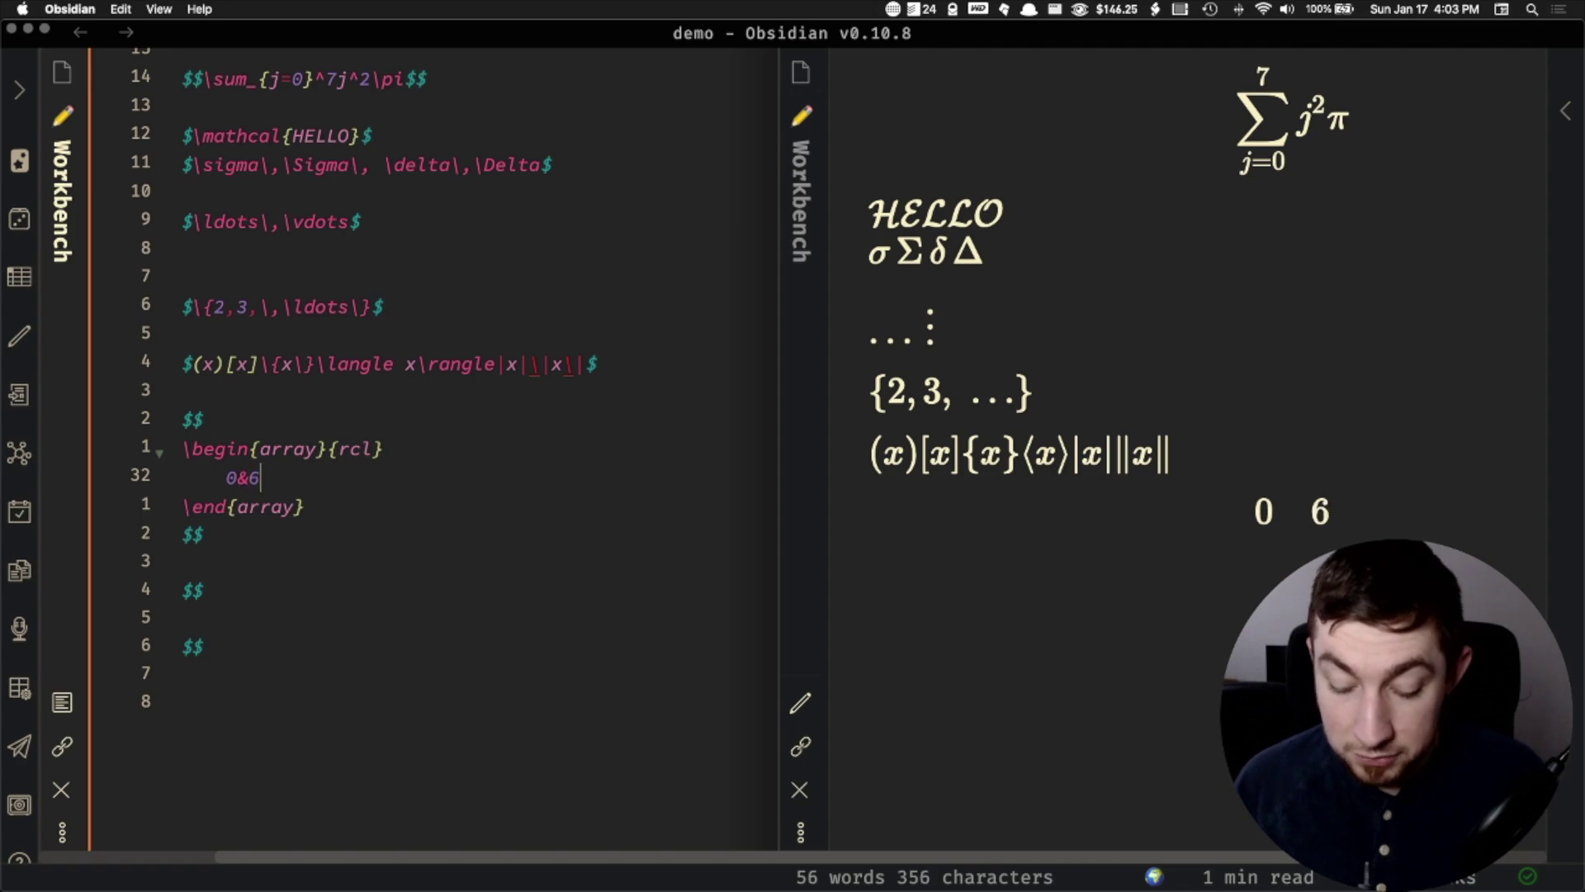
type("&7")
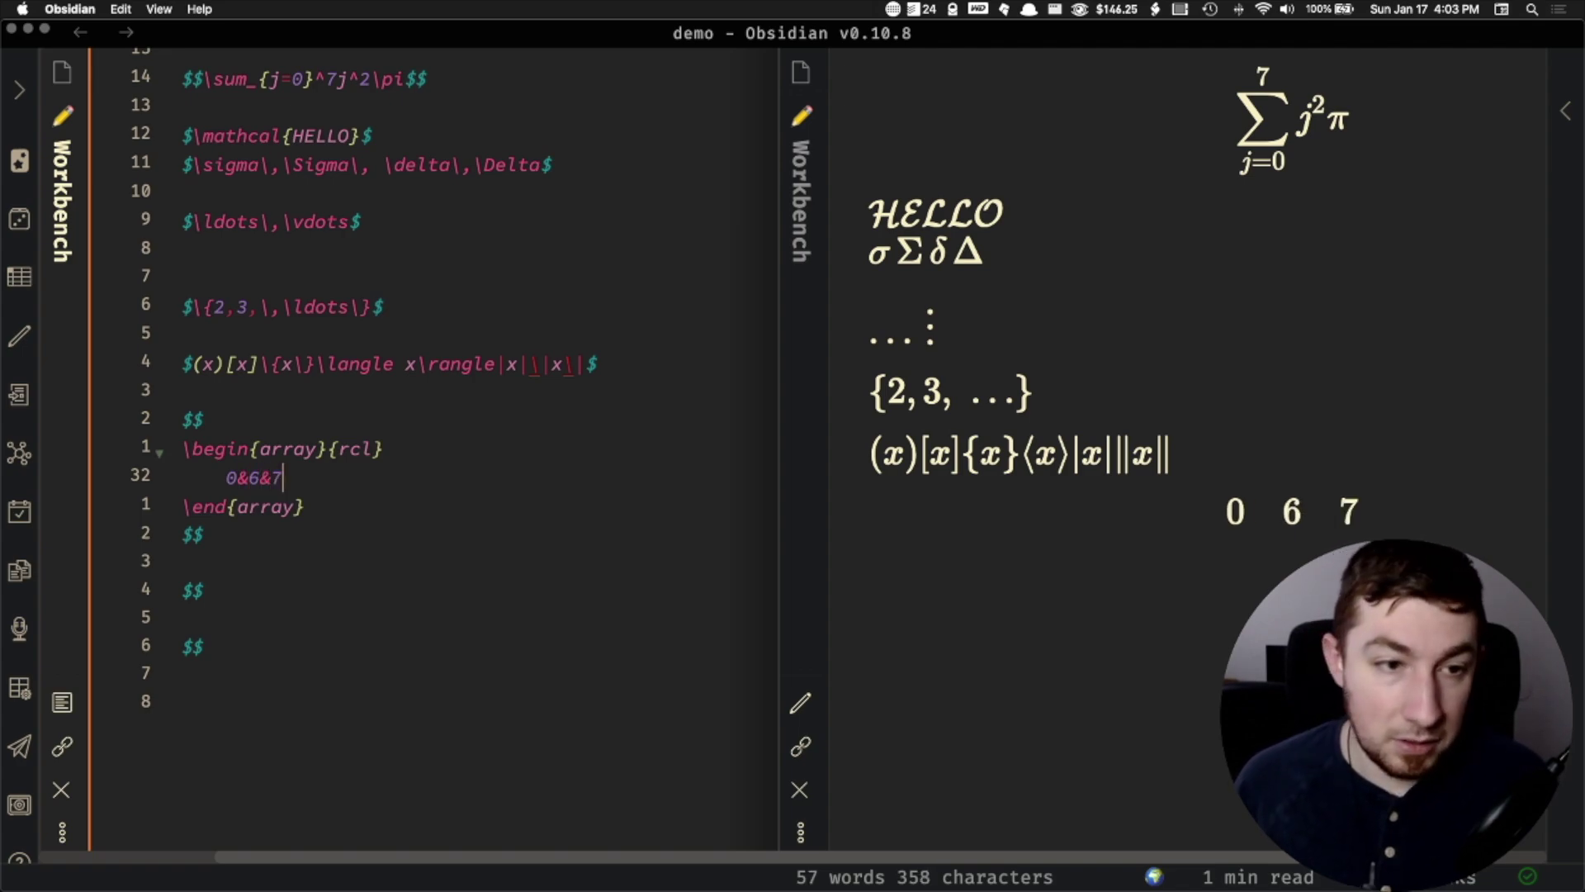
type(" \\\\")
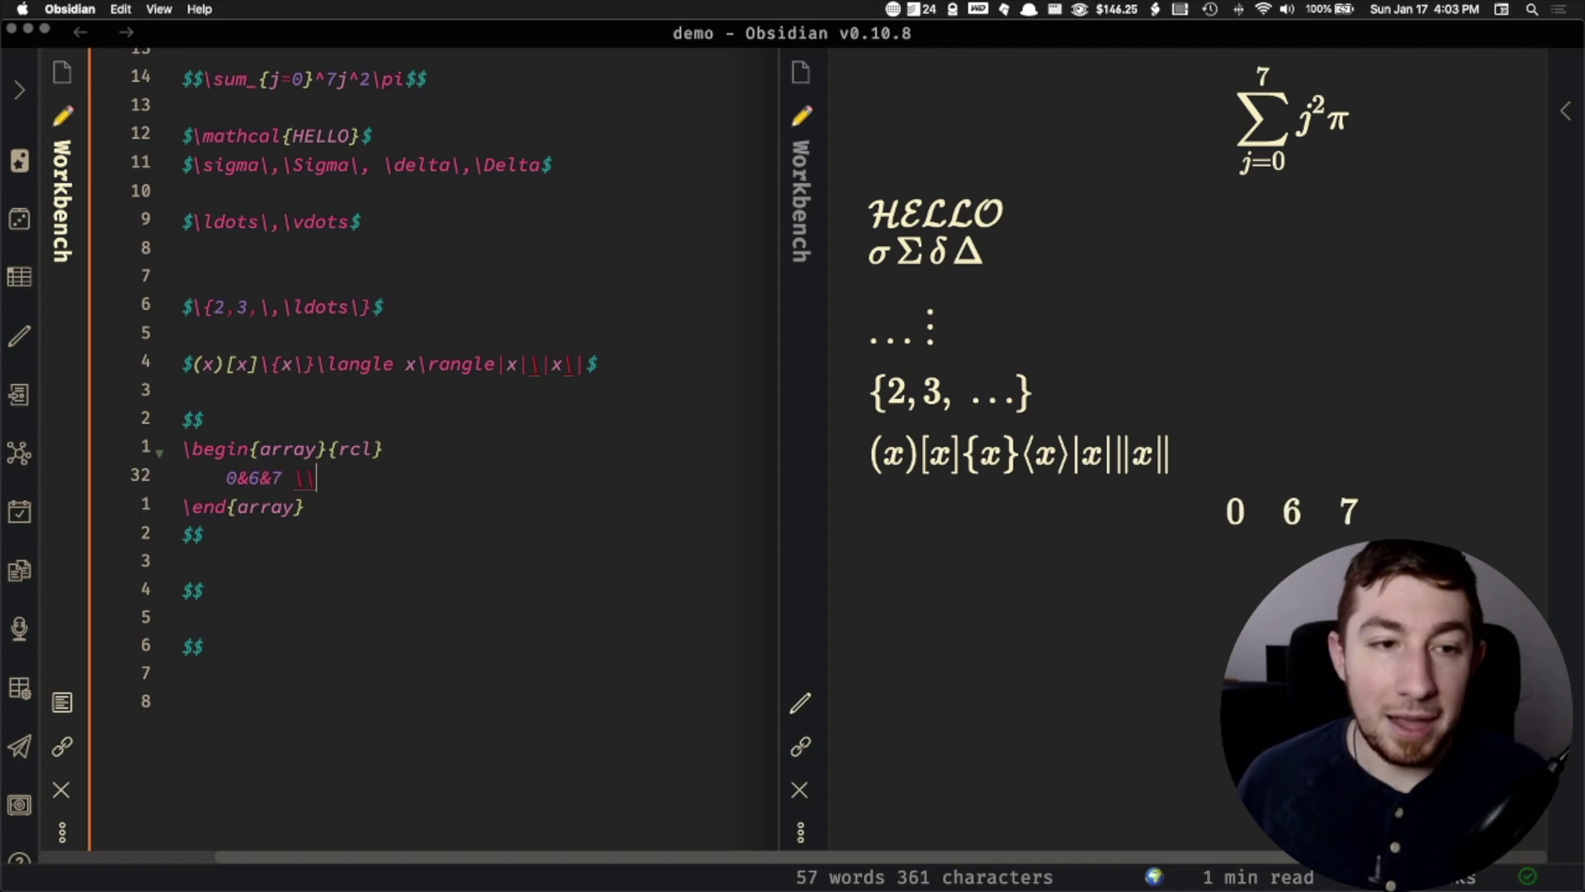
- Add the second and third array rows, 9&7&3 \\ and 6&4&1, on separate lines
key("Return")
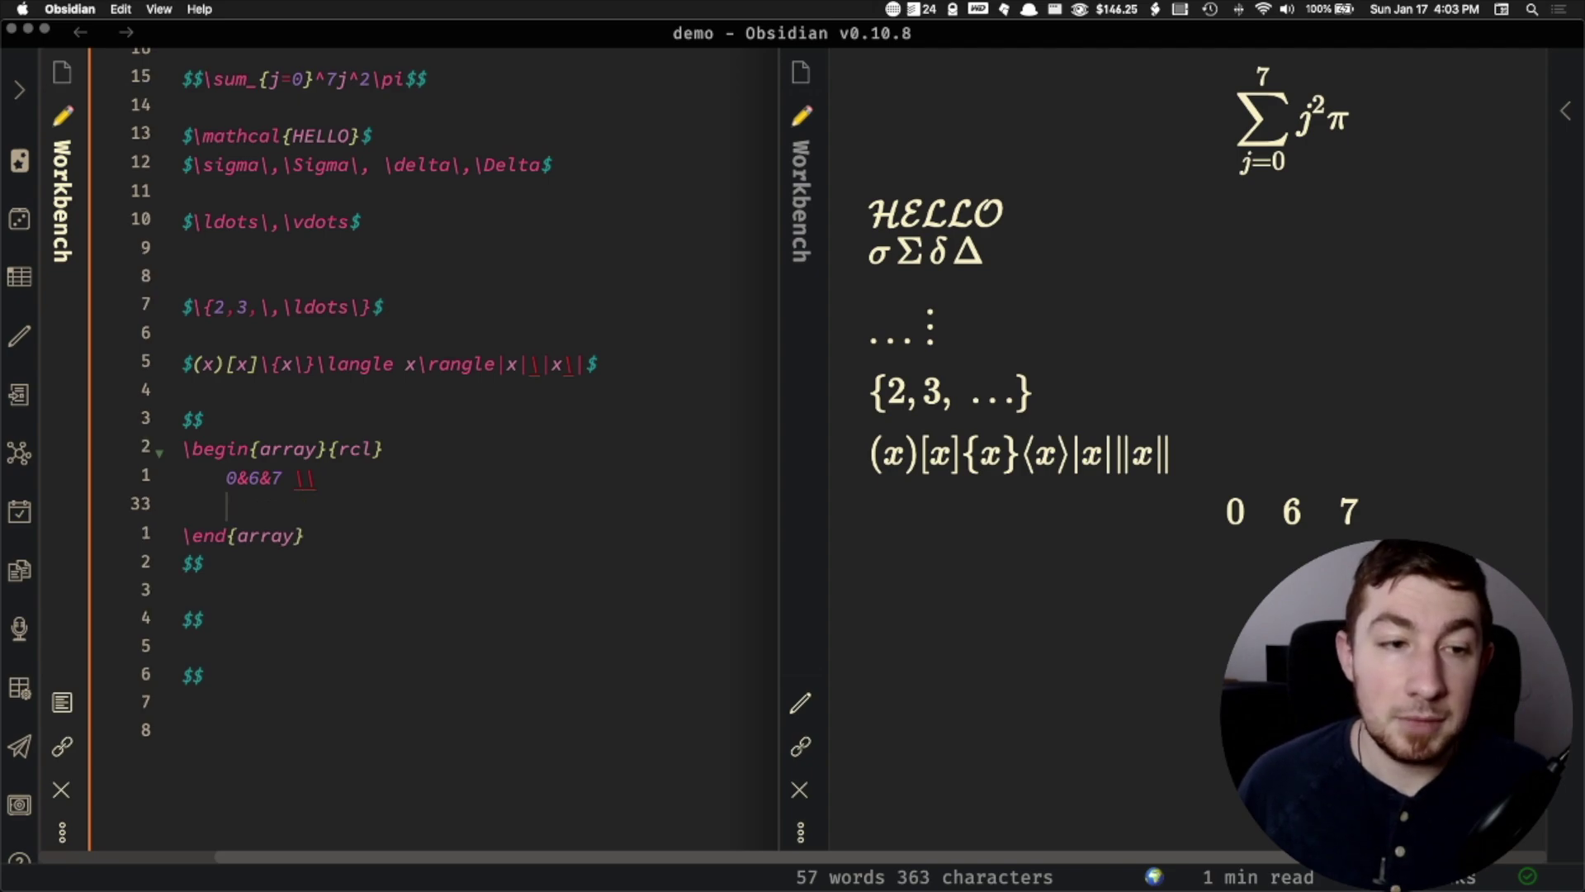
type("9")
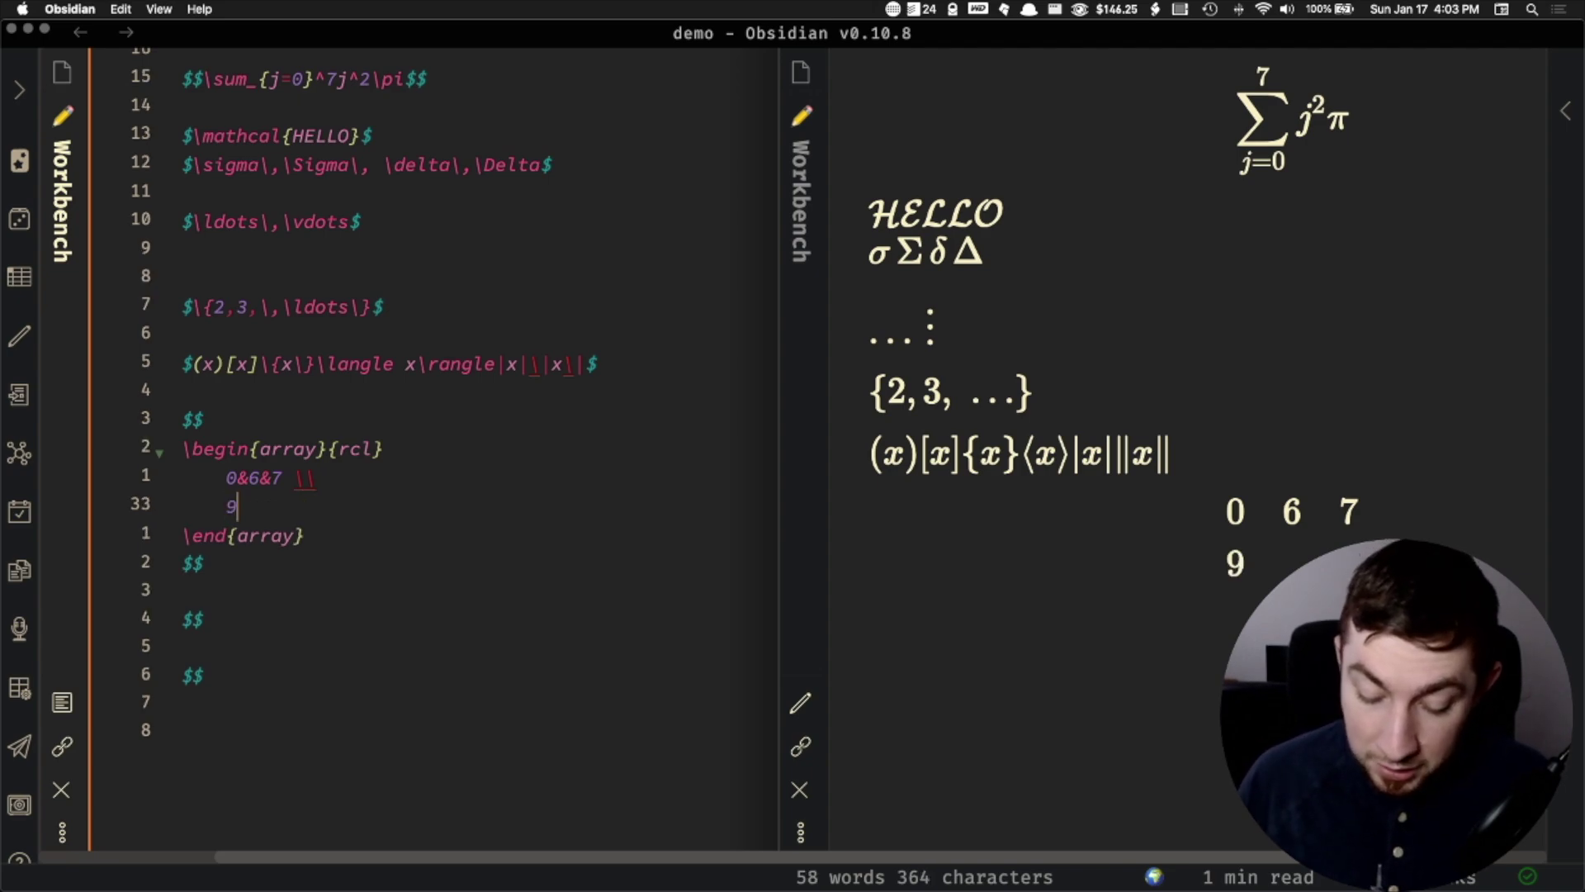
type("&7&3 \\\\")
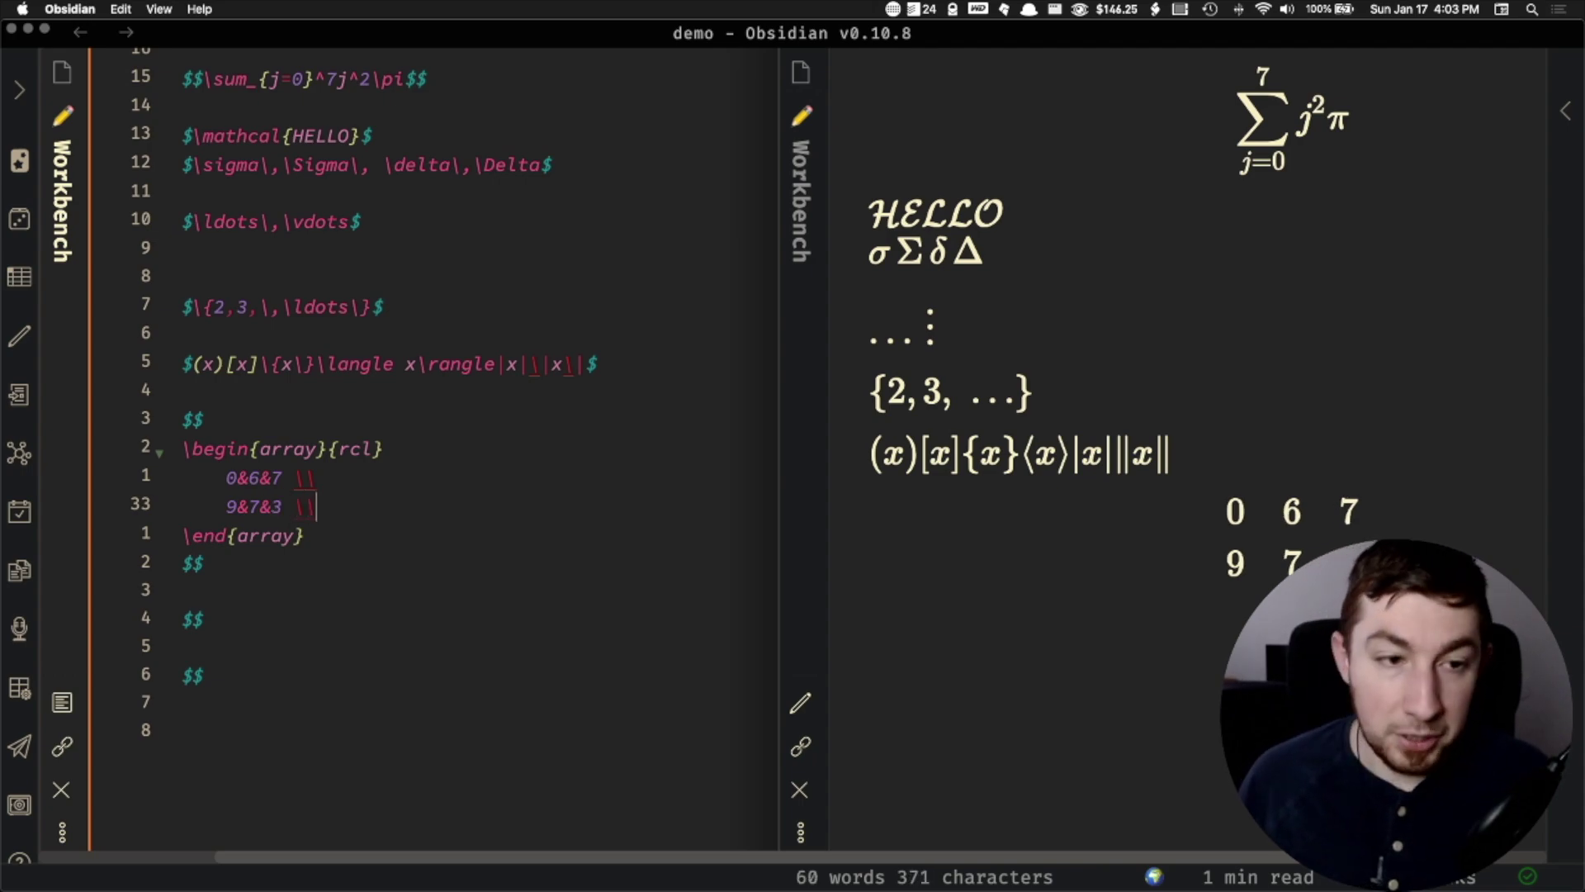
key("Return")
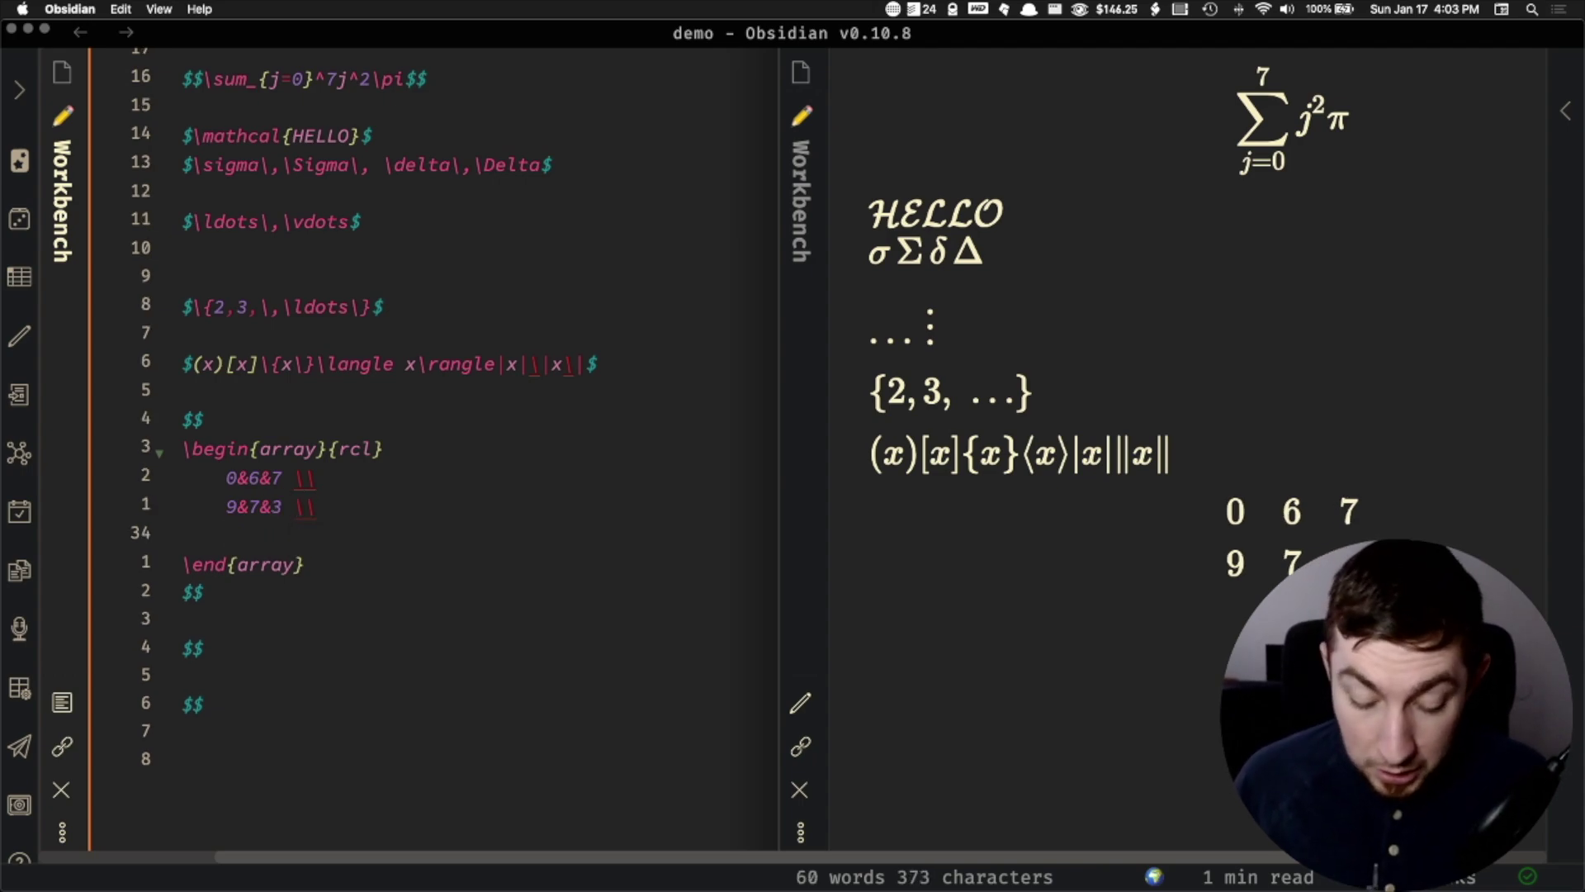
type("6&4")
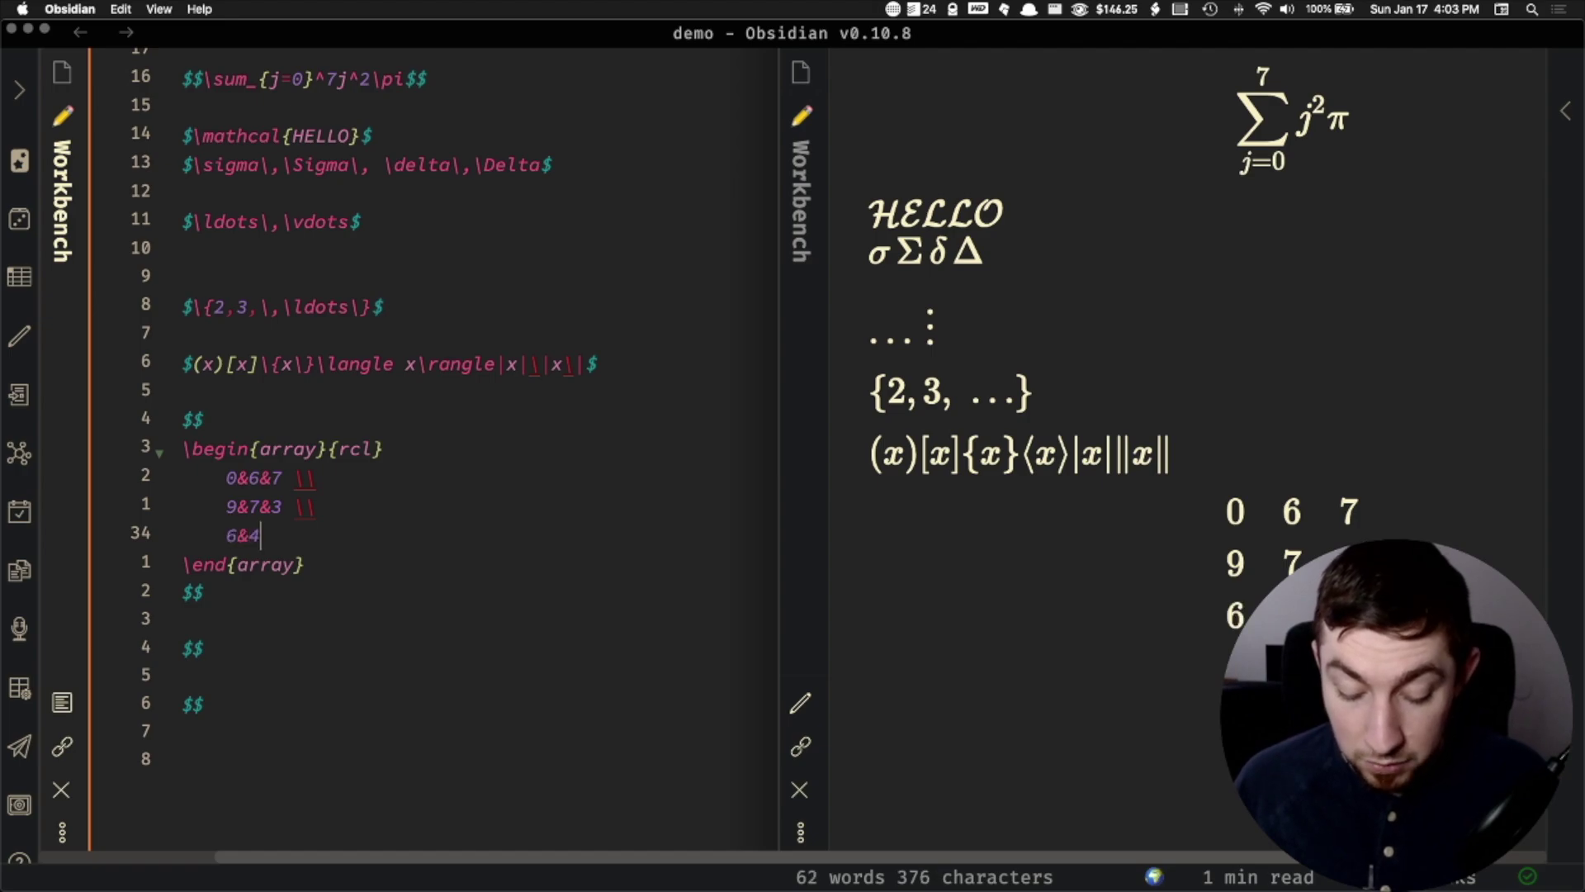
type("&1 ")
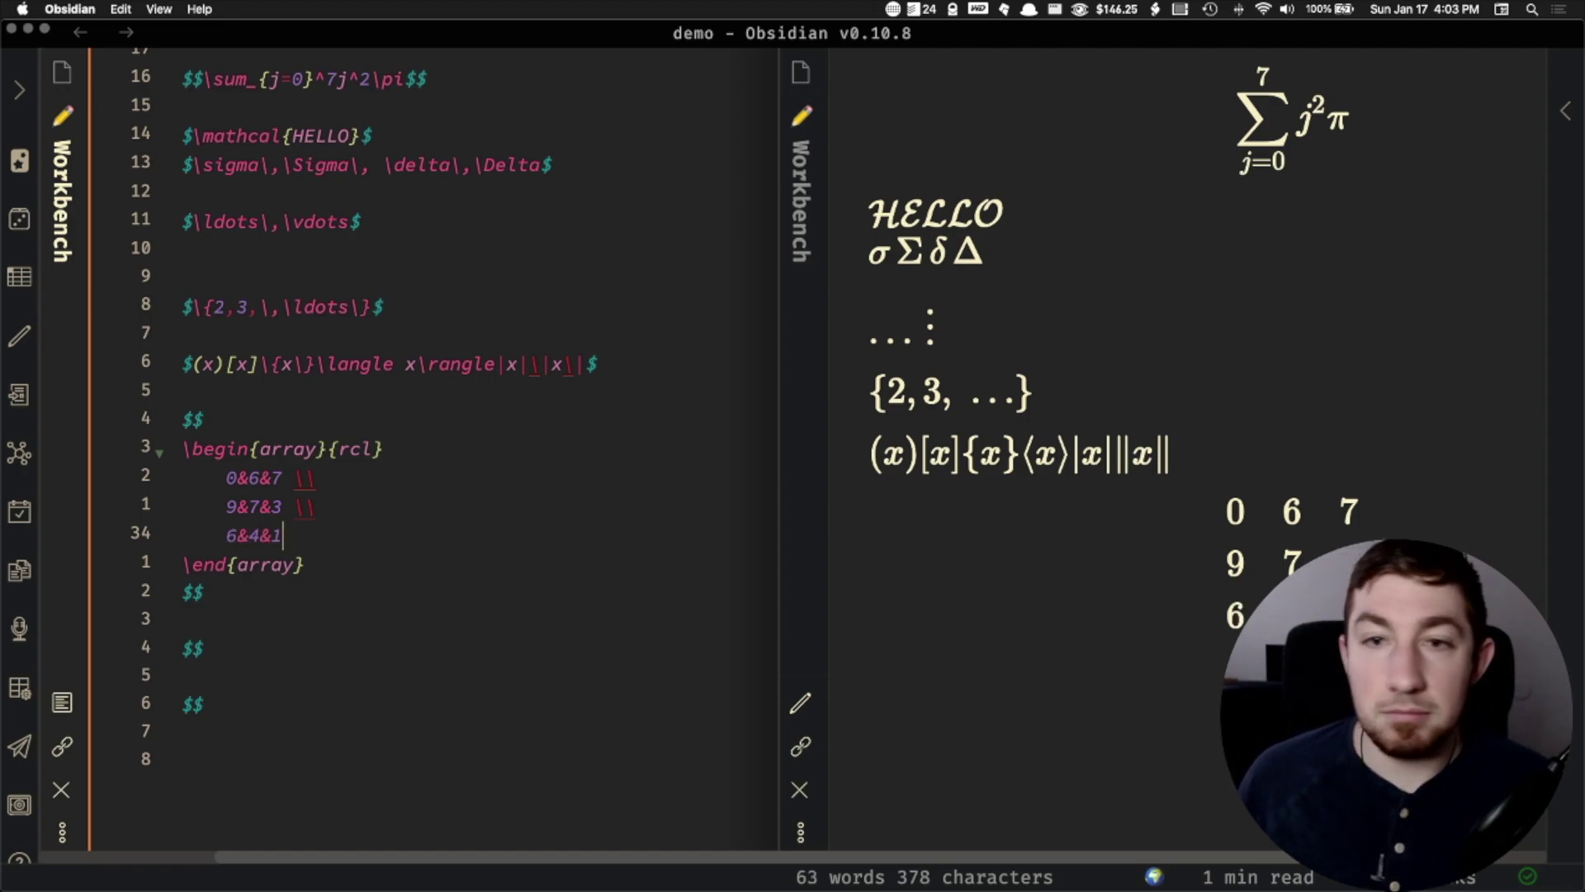
- End the array's third row, 6&4&1, with a row break \\ preceded by a space, matching the rows above
type("\\\\")
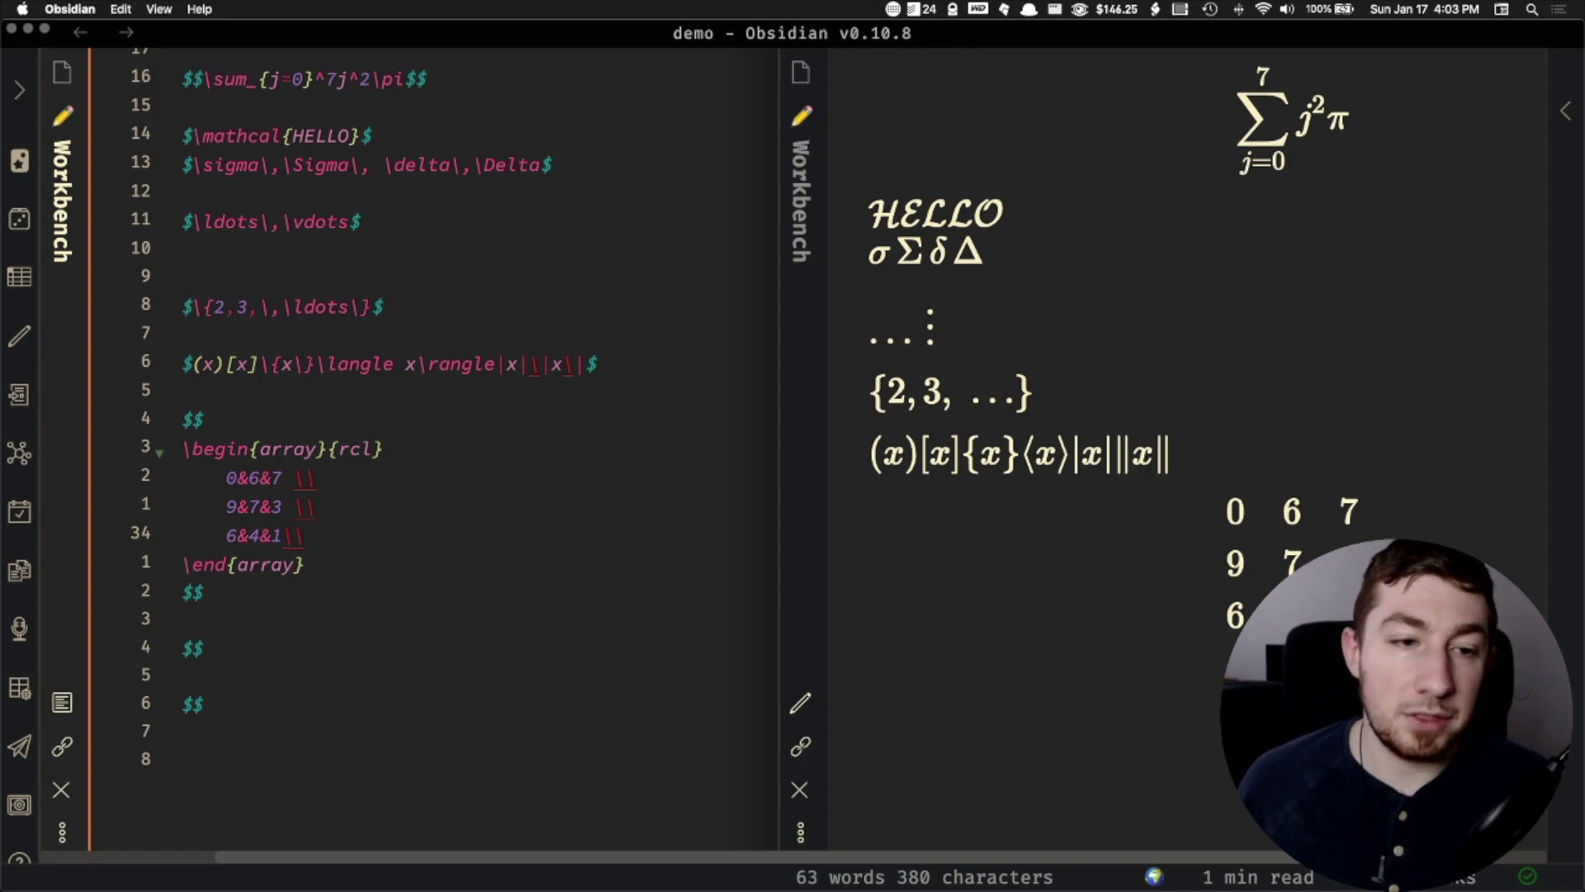
left_click(289, 537)
key("Left")
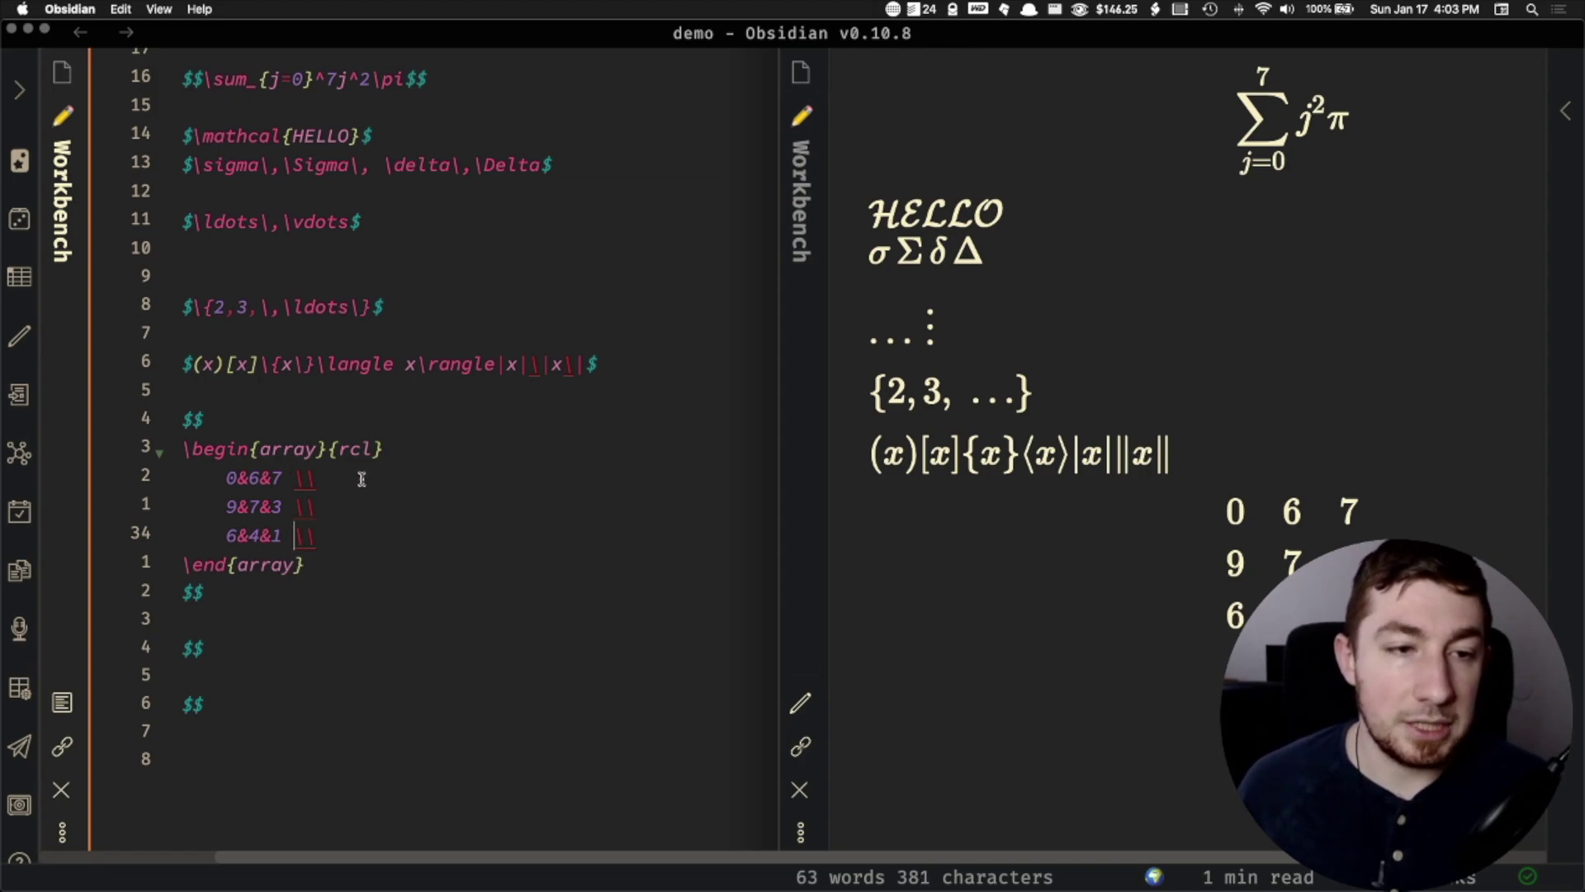
left_click(365, 478)
scroll(1271, 487, "down", 2)
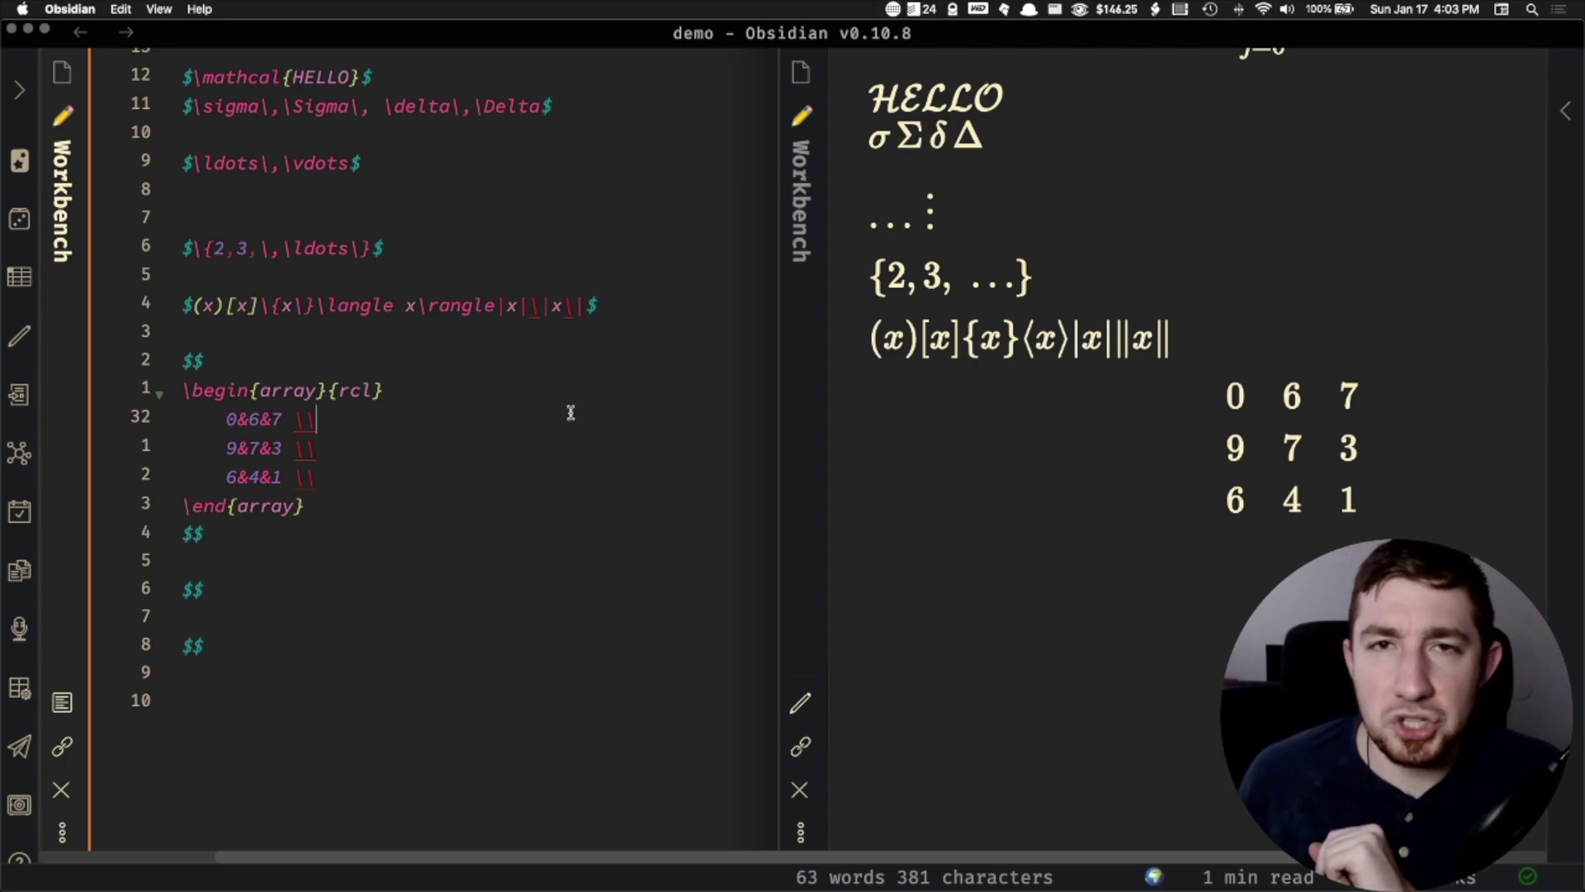
- Enclose the array in escaped curly braces, with \{ before \begin{array} and \} after \end{array}
left_click(202, 389)
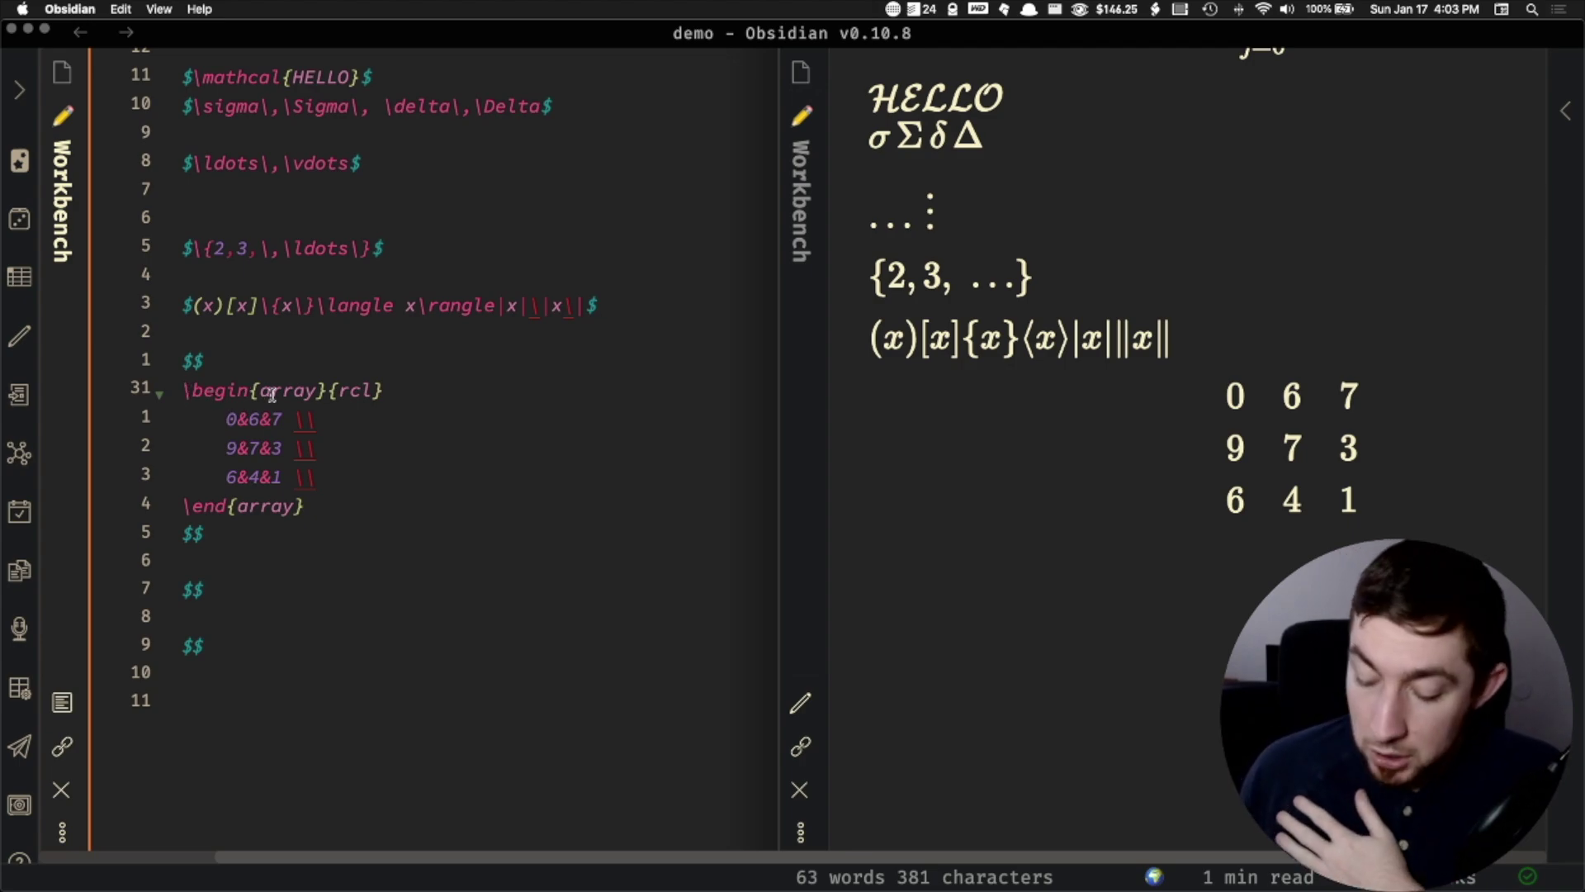
type("{")
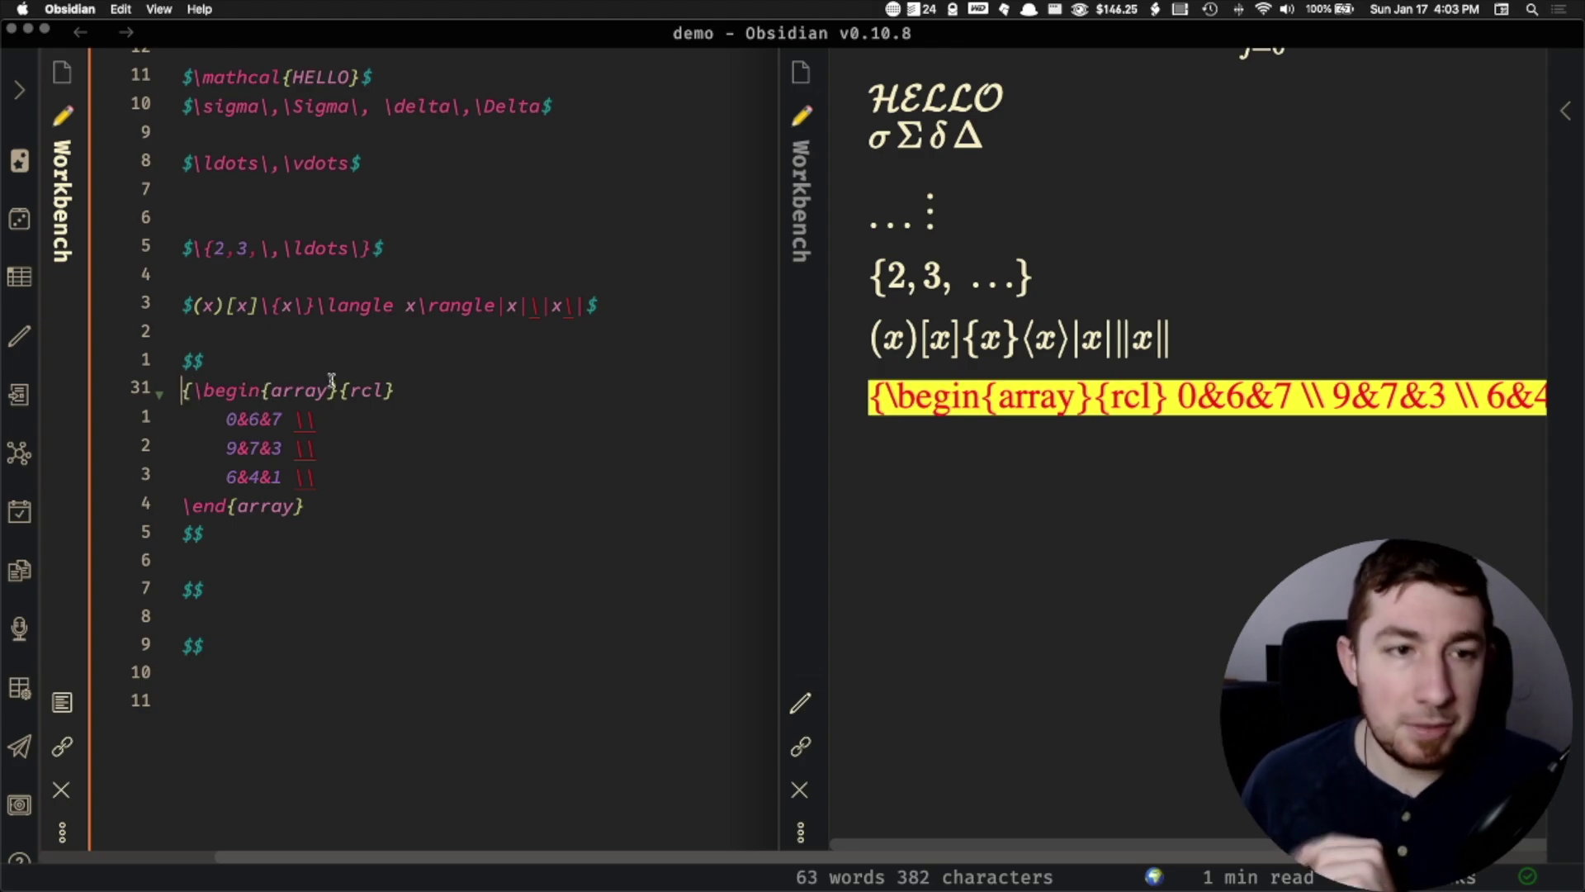
type("\\")
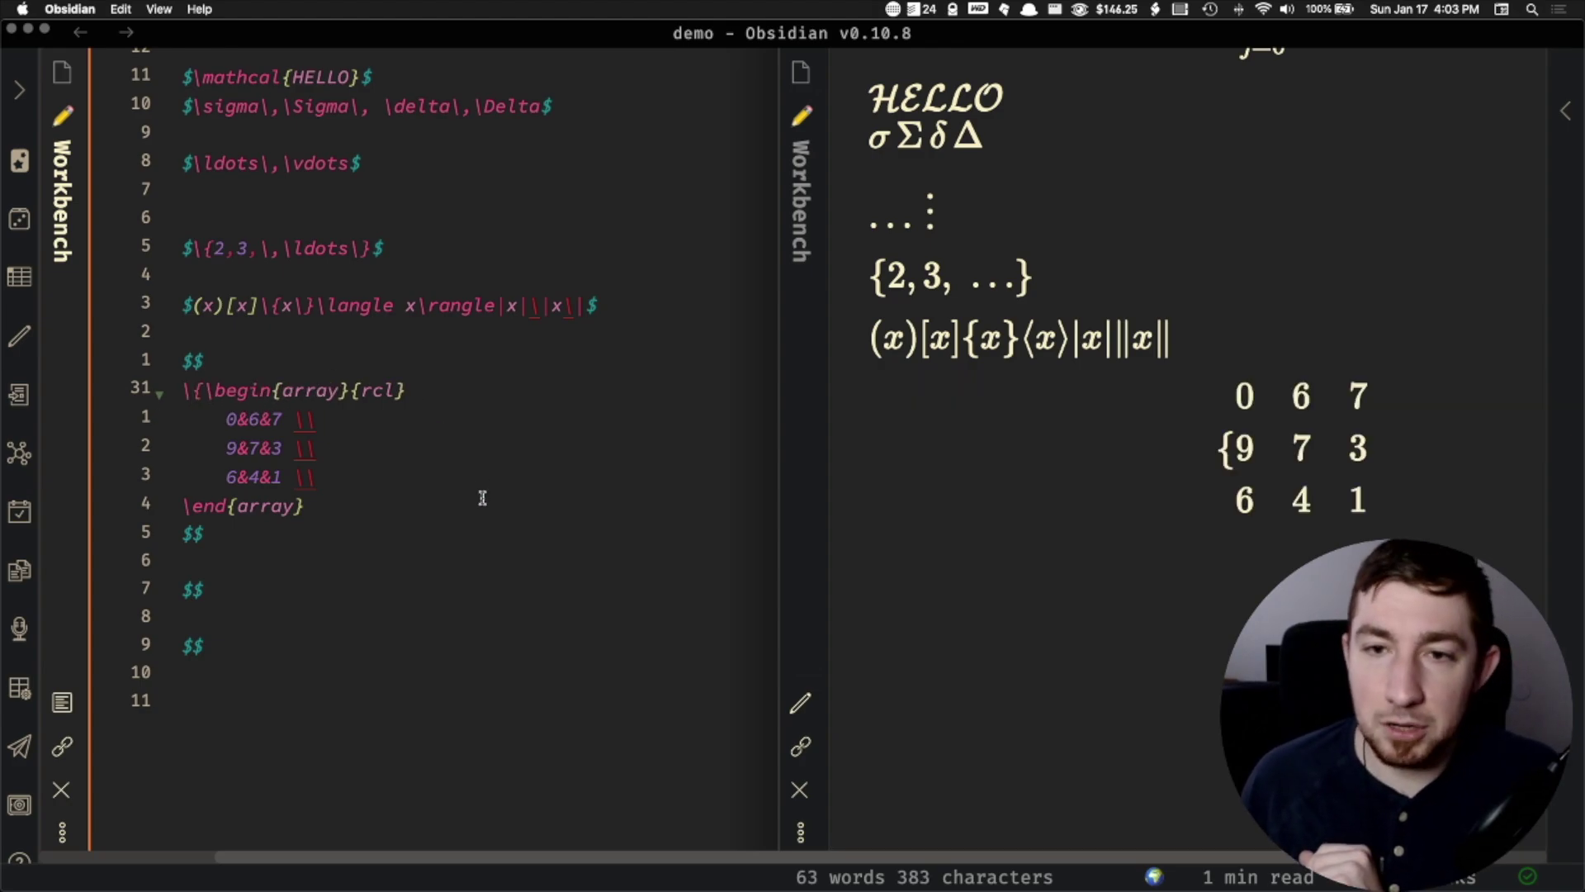
left_click(346, 505)
type("\\}")
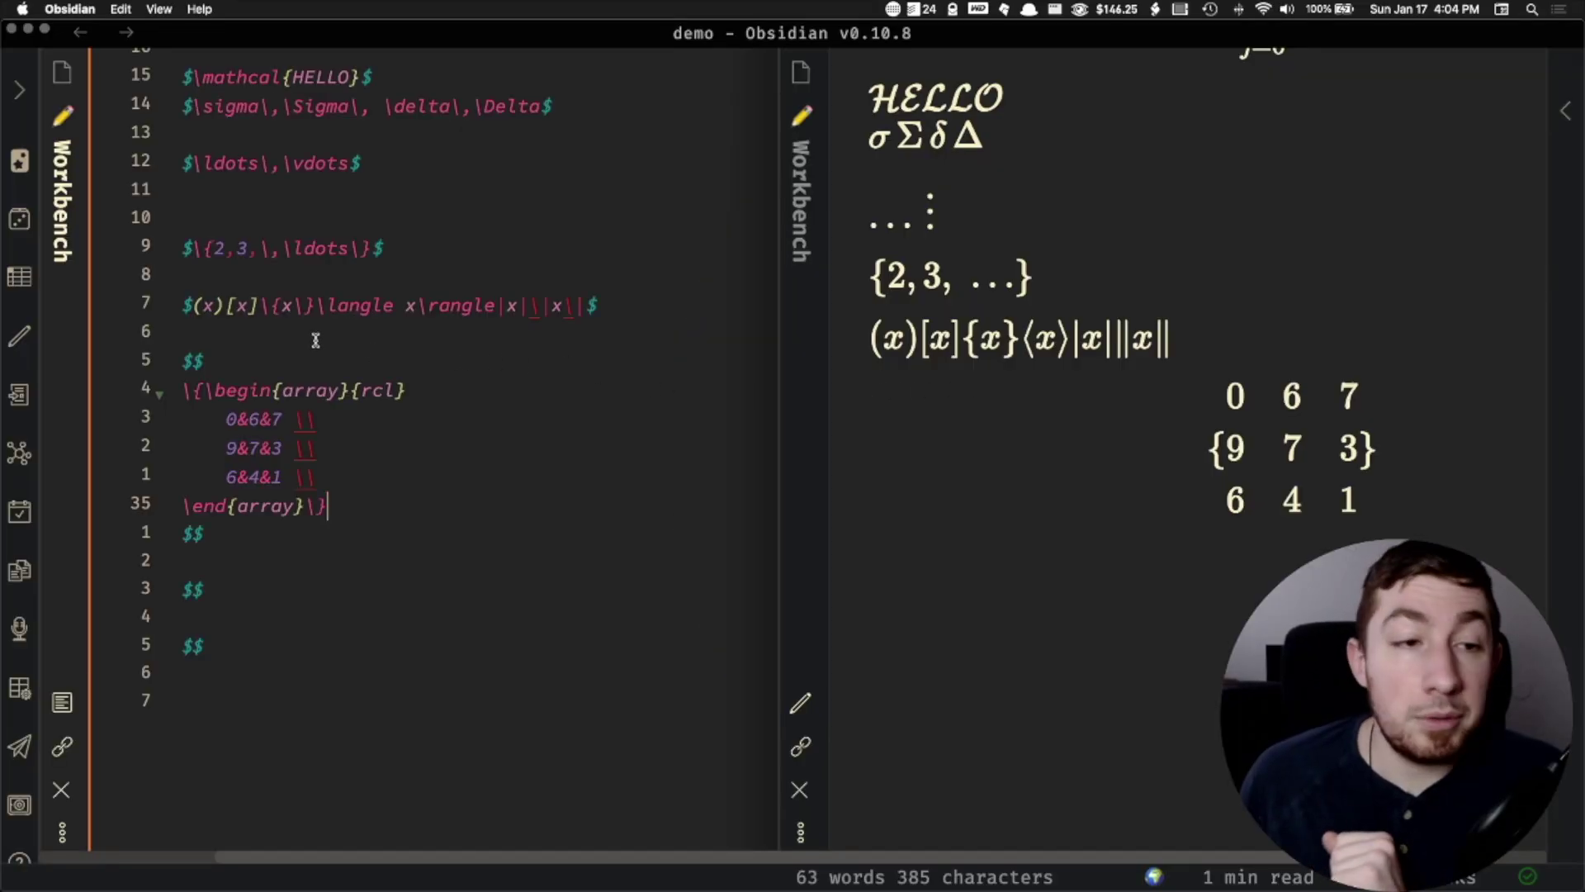
- Enlarge the array's opening and closing braces by putting \Bigg in front of both \{ and \}
left_click(184, 391)
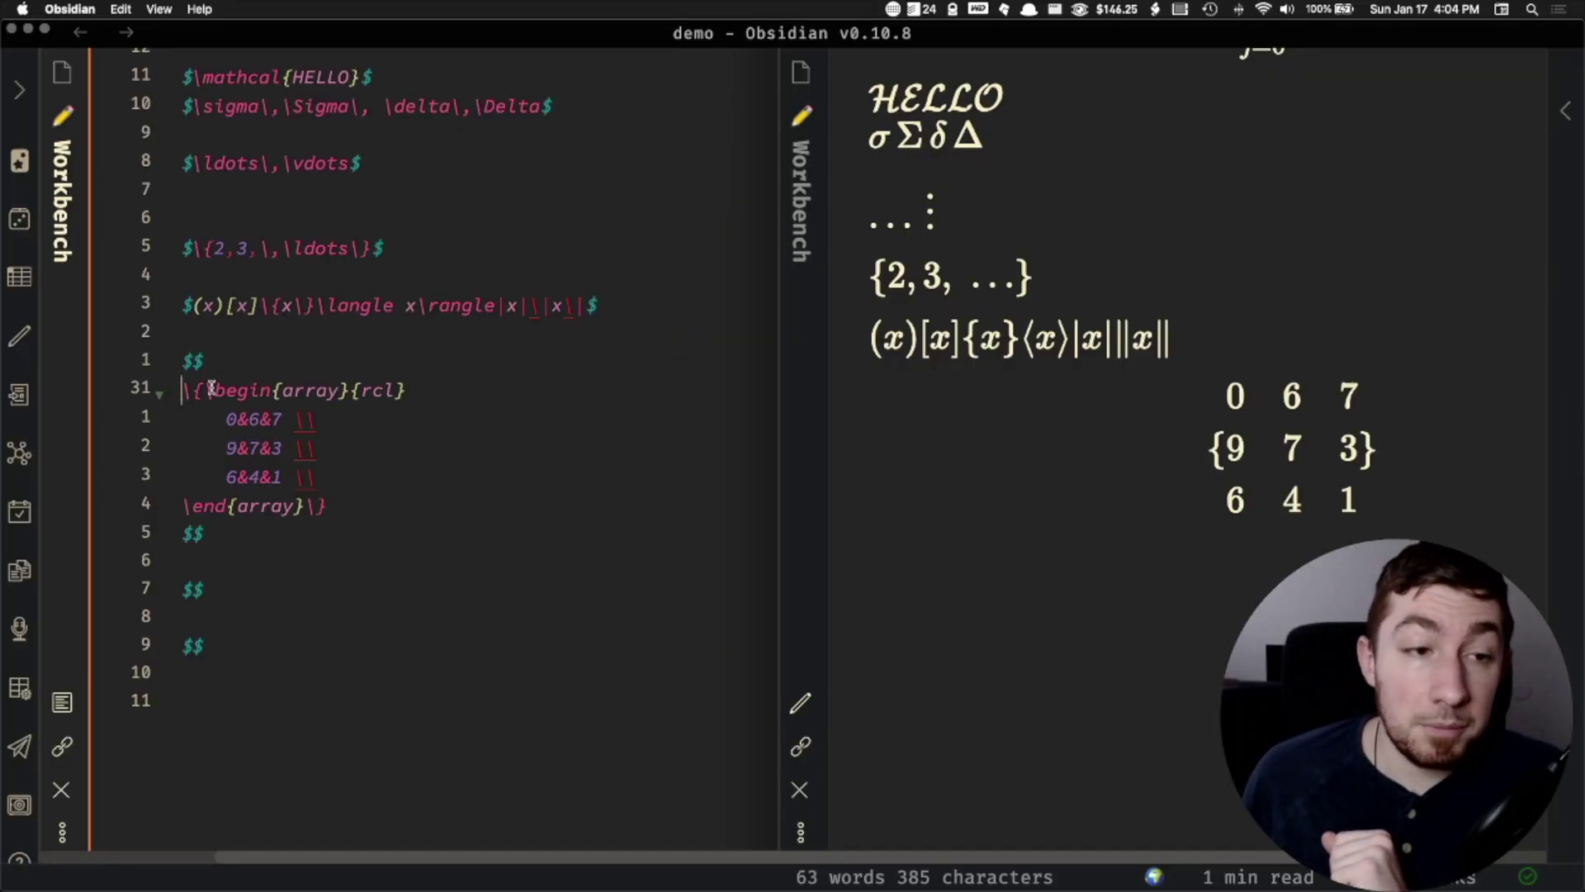
type("\\")
type("Bigg")
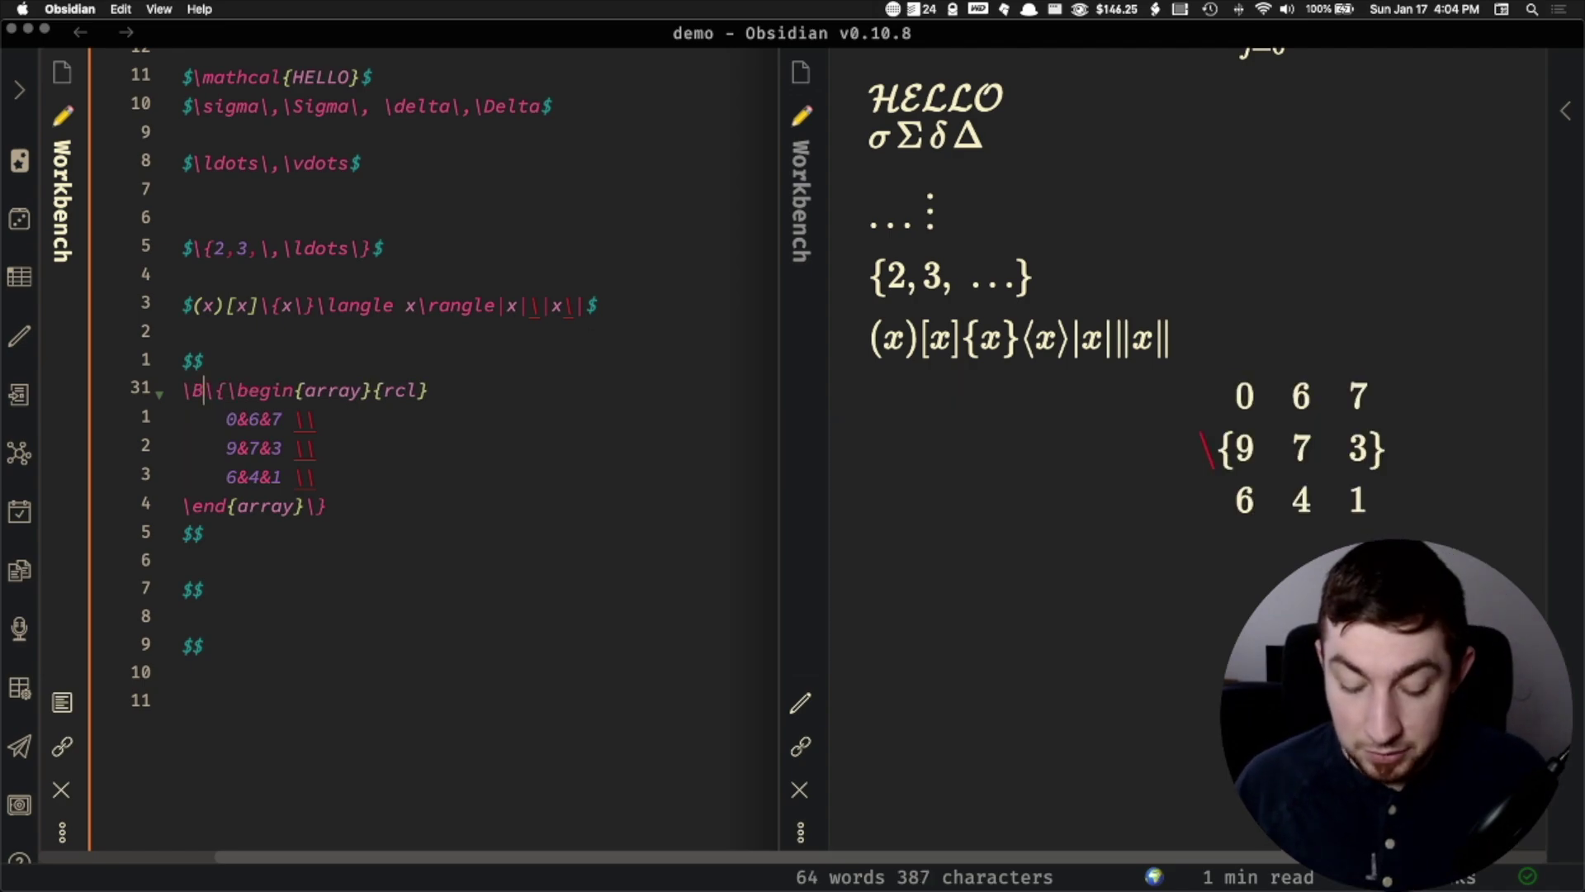
left_click(683, 608)
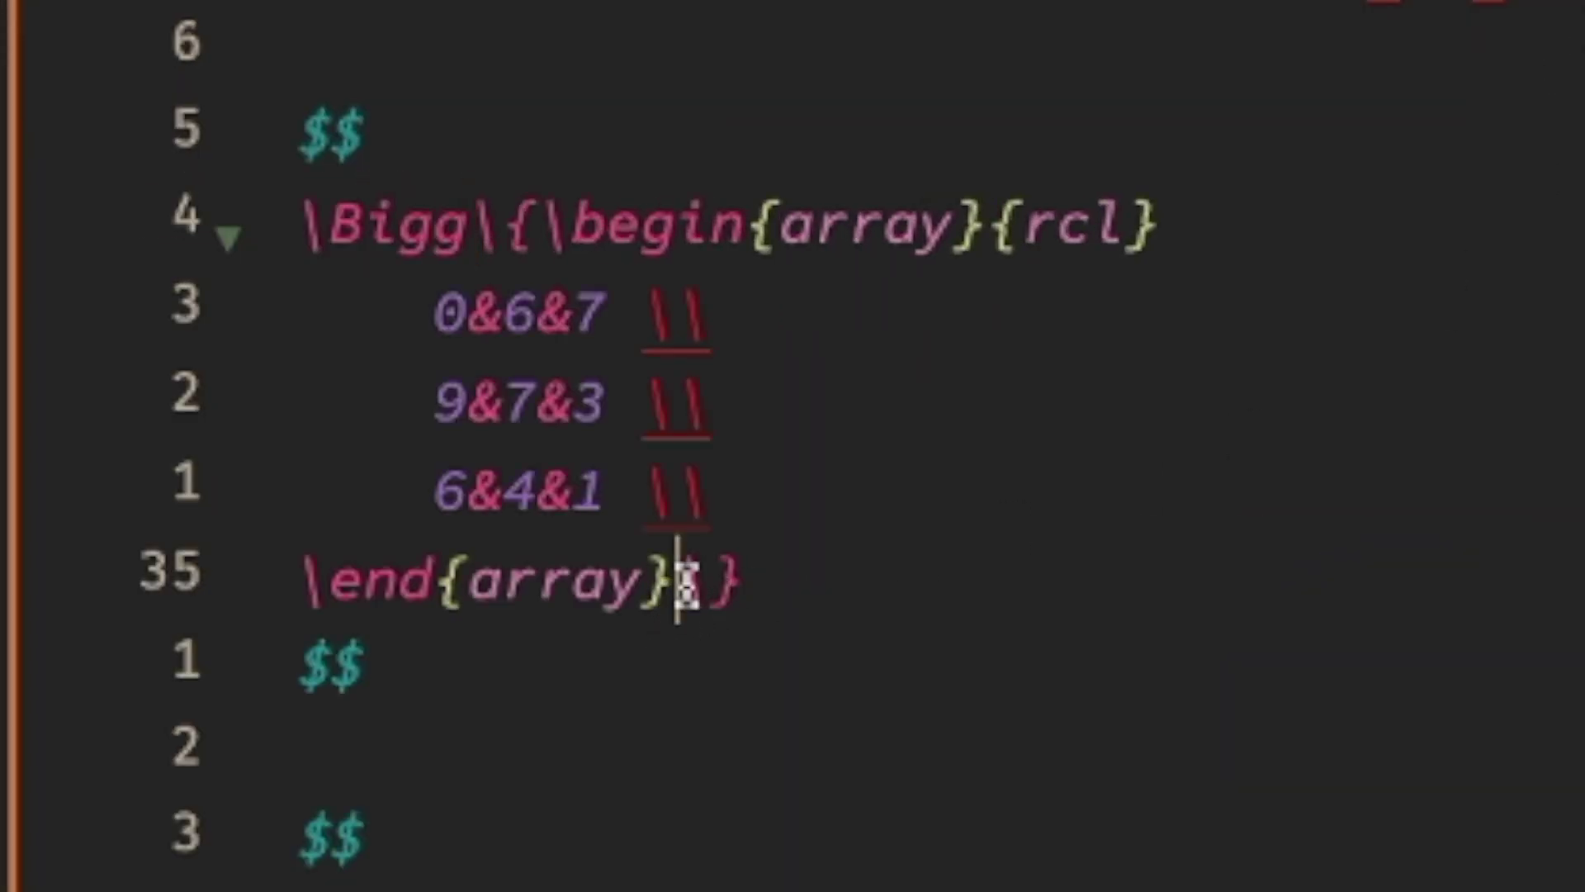
type("\\Bigg")
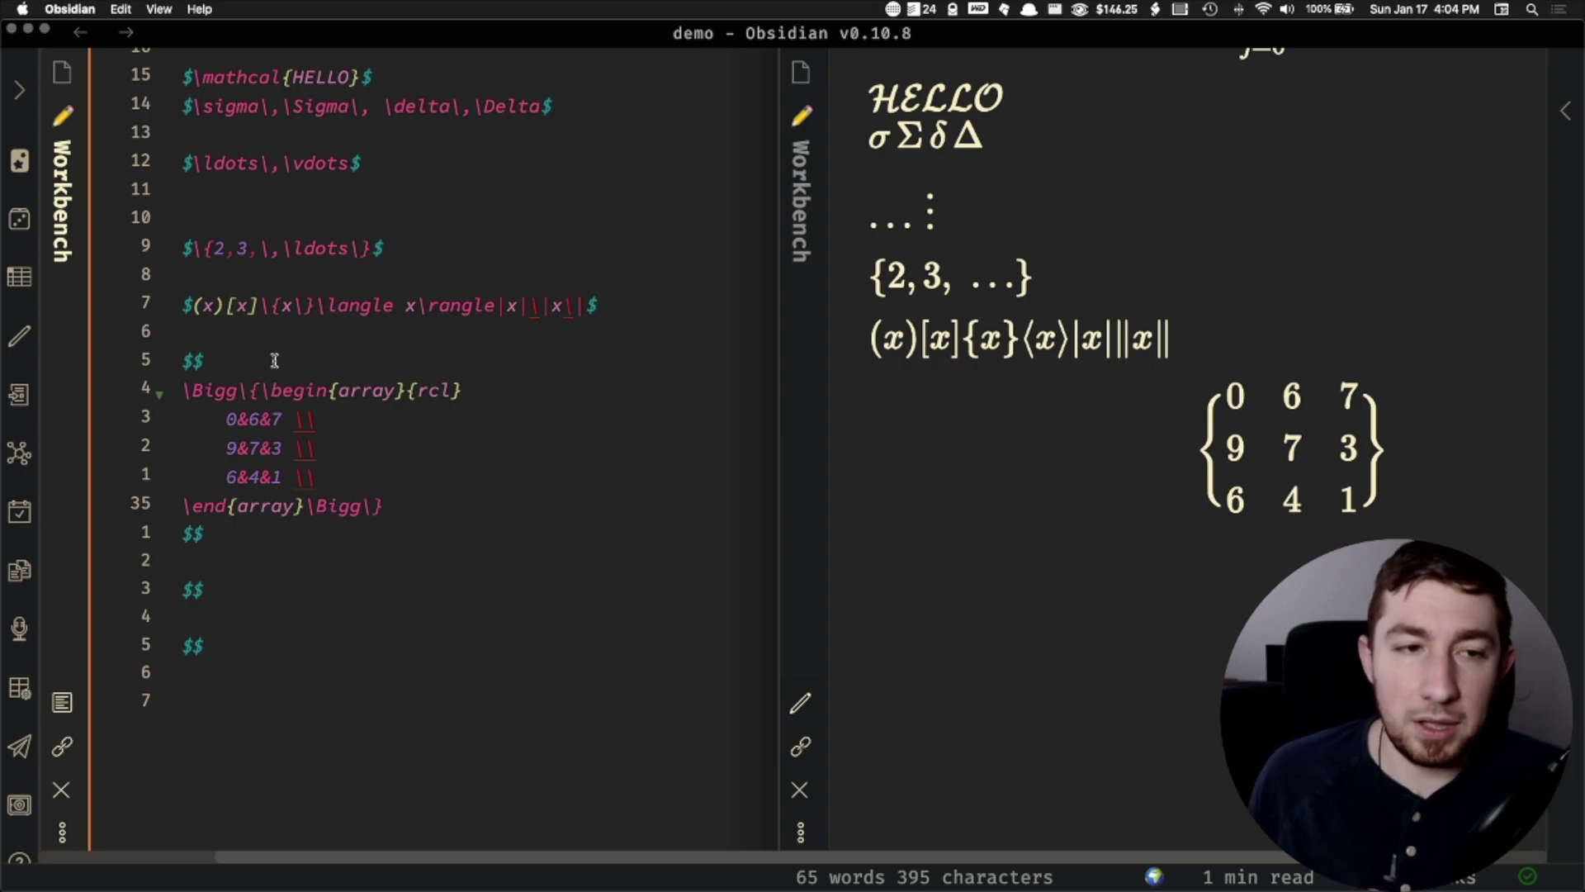
- Insert a thin space \, just inside both braces, before \begin{array} and after \end{array}
left_click(257, 389)
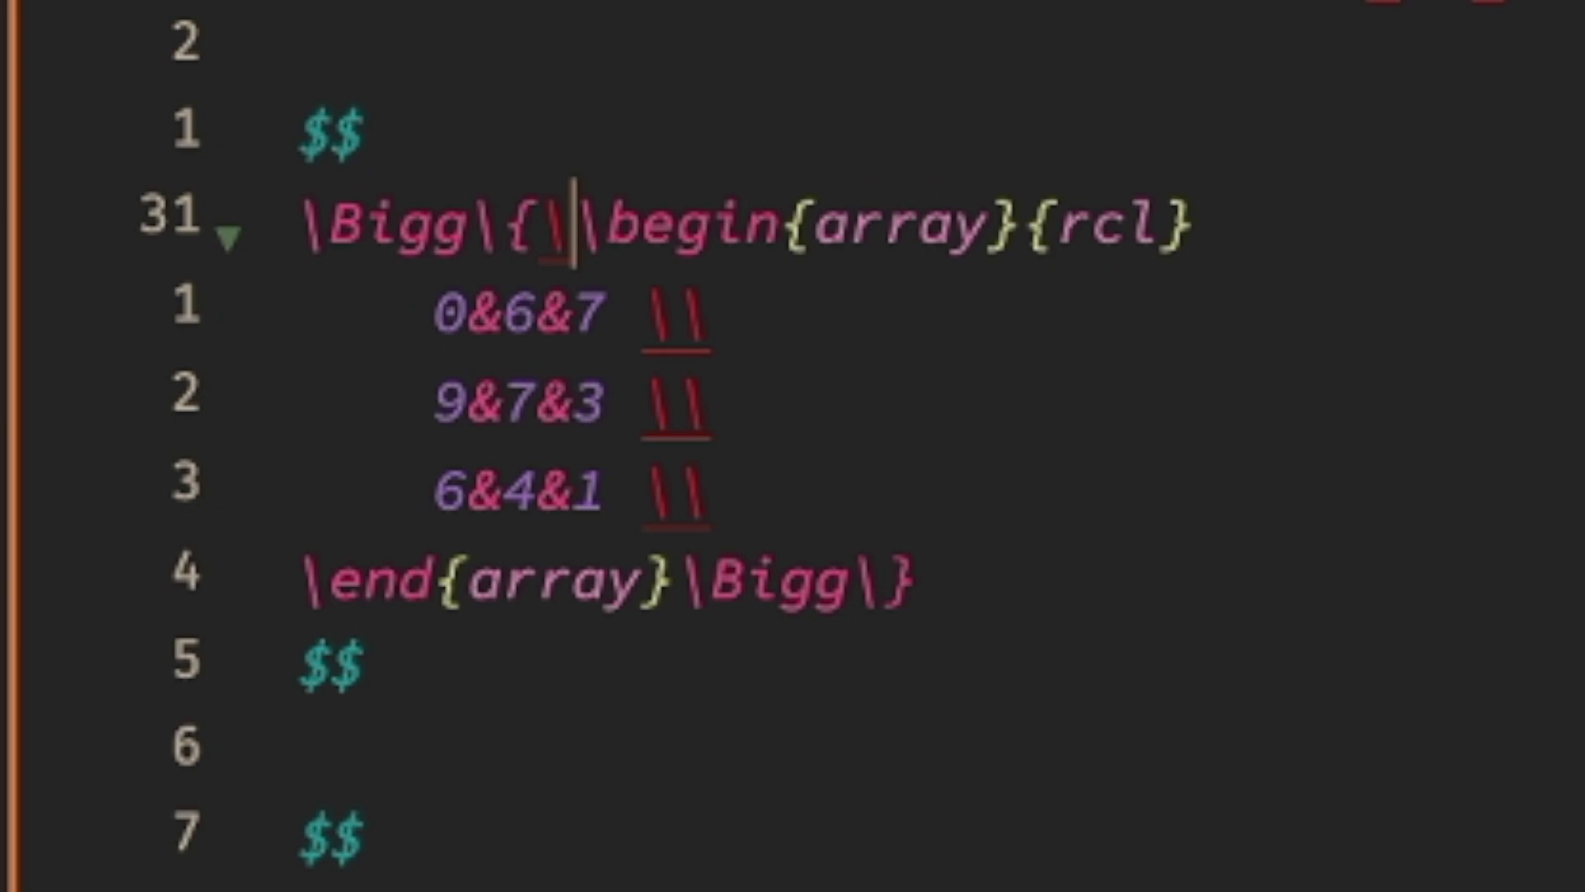
type(",")
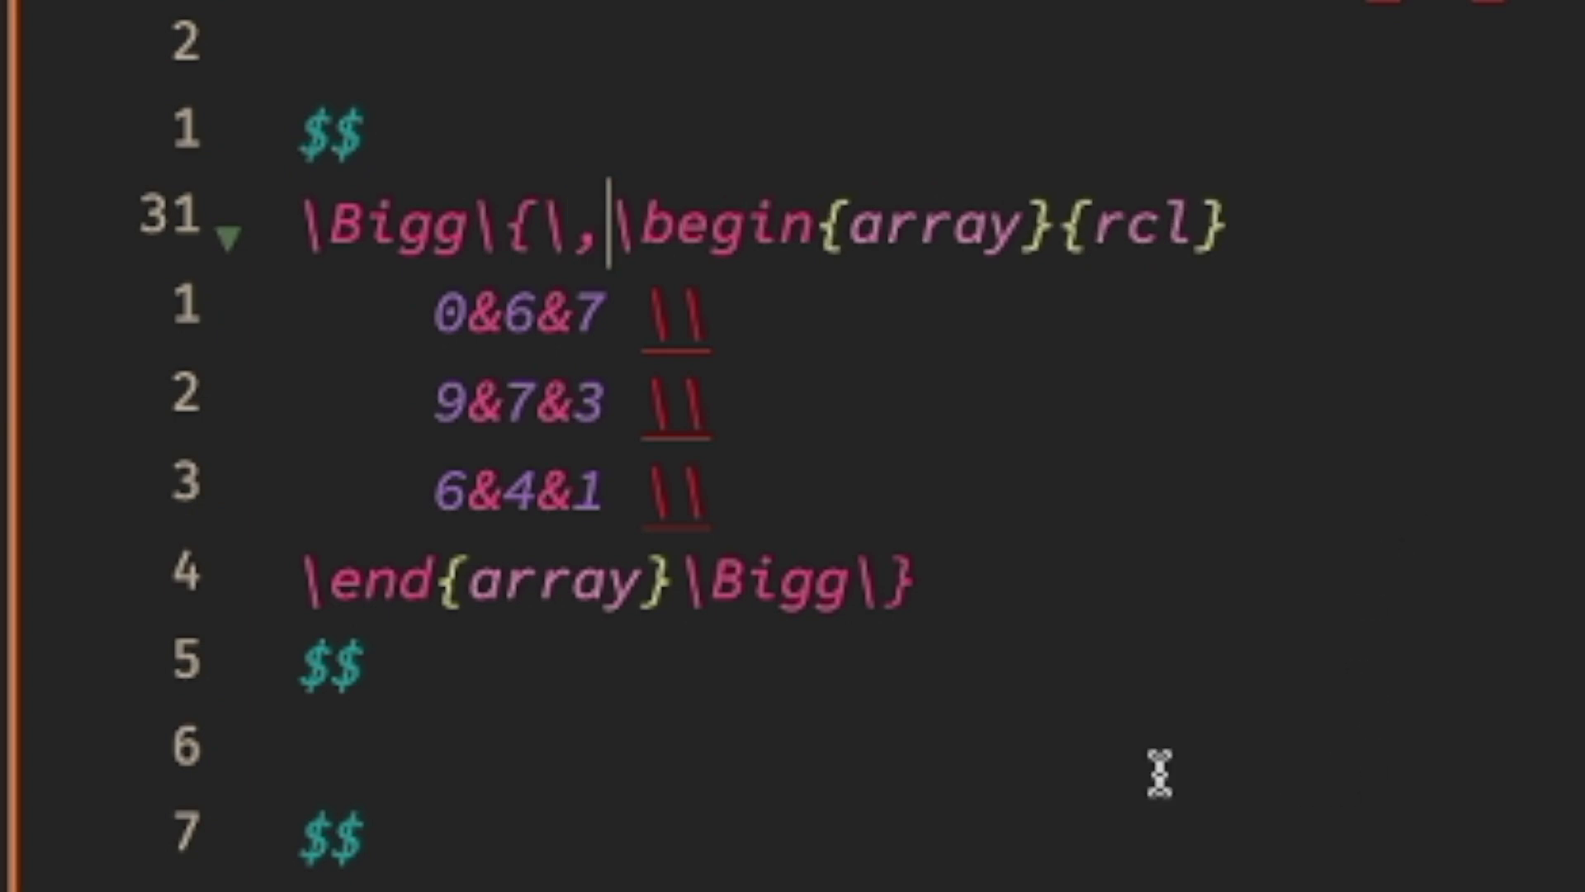
left_click(685, 588)
type("\\,")
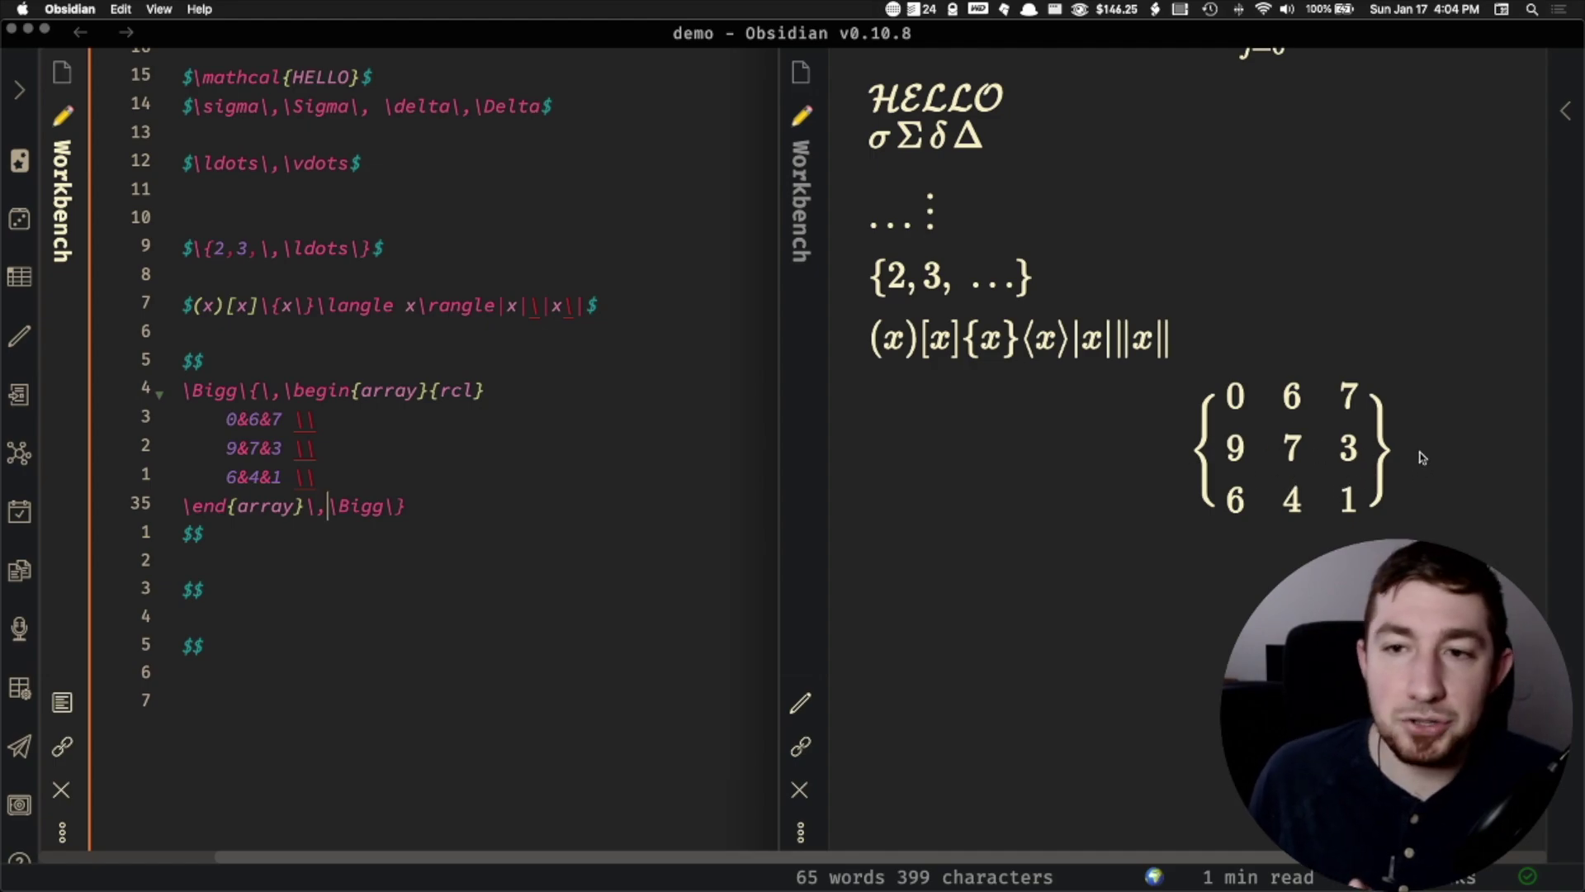
- Highlight the array code from the opening brace through the closing brace
left_click(244, 391)
left_click_drag(251, 392, 413, 505)
left_click(427, 506)
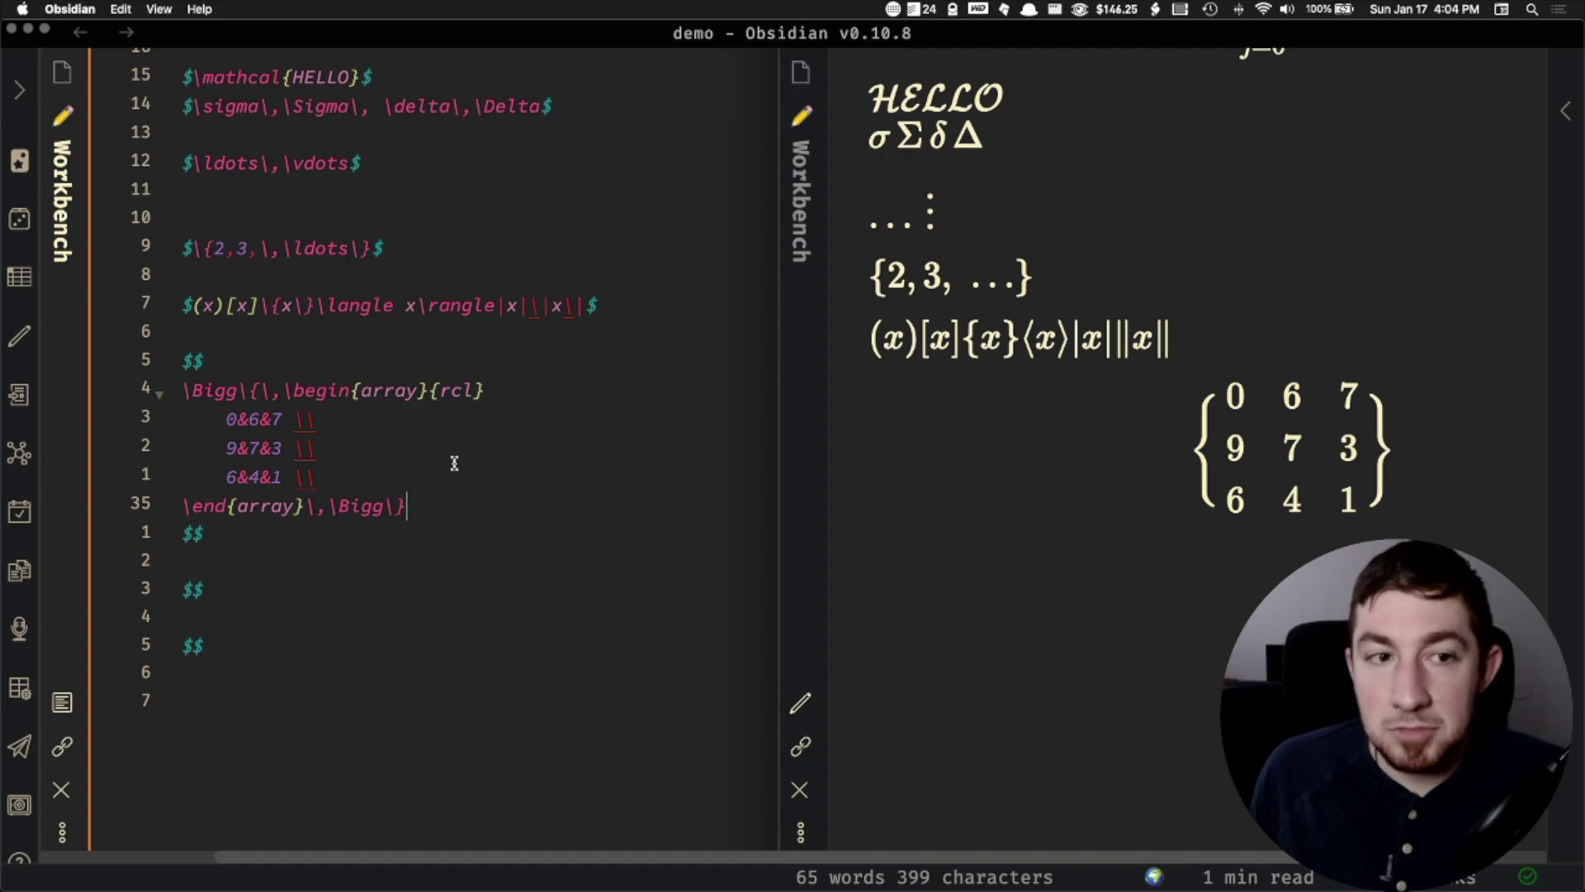
scroll(454, 464, "left", 1)
scroll(526, 468, "down", 1)
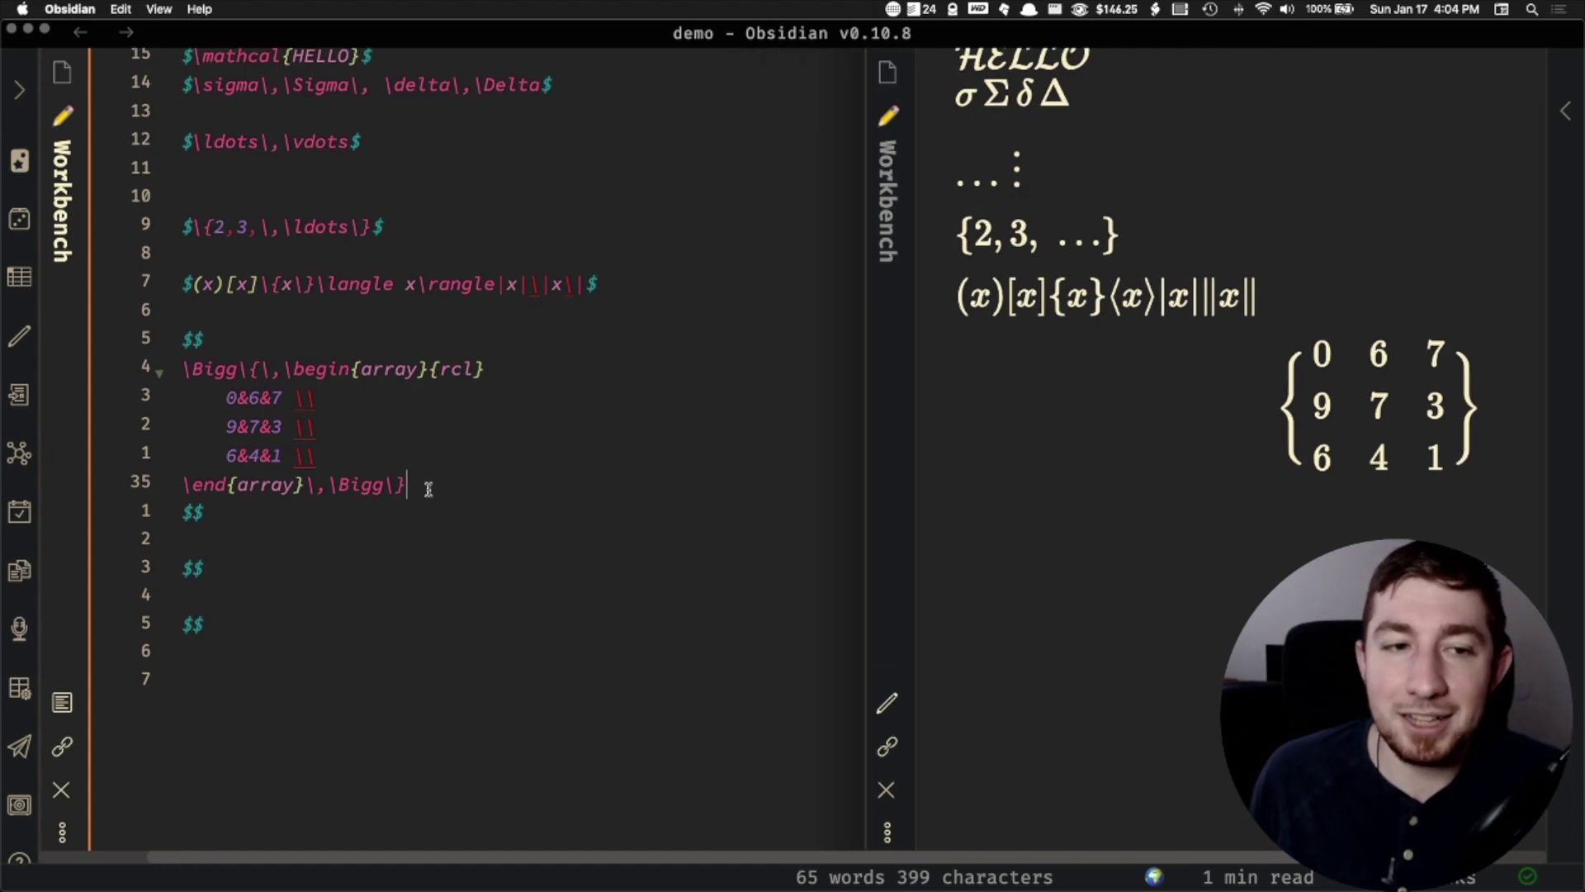
left_click_drag(424, 488, 255, 369)
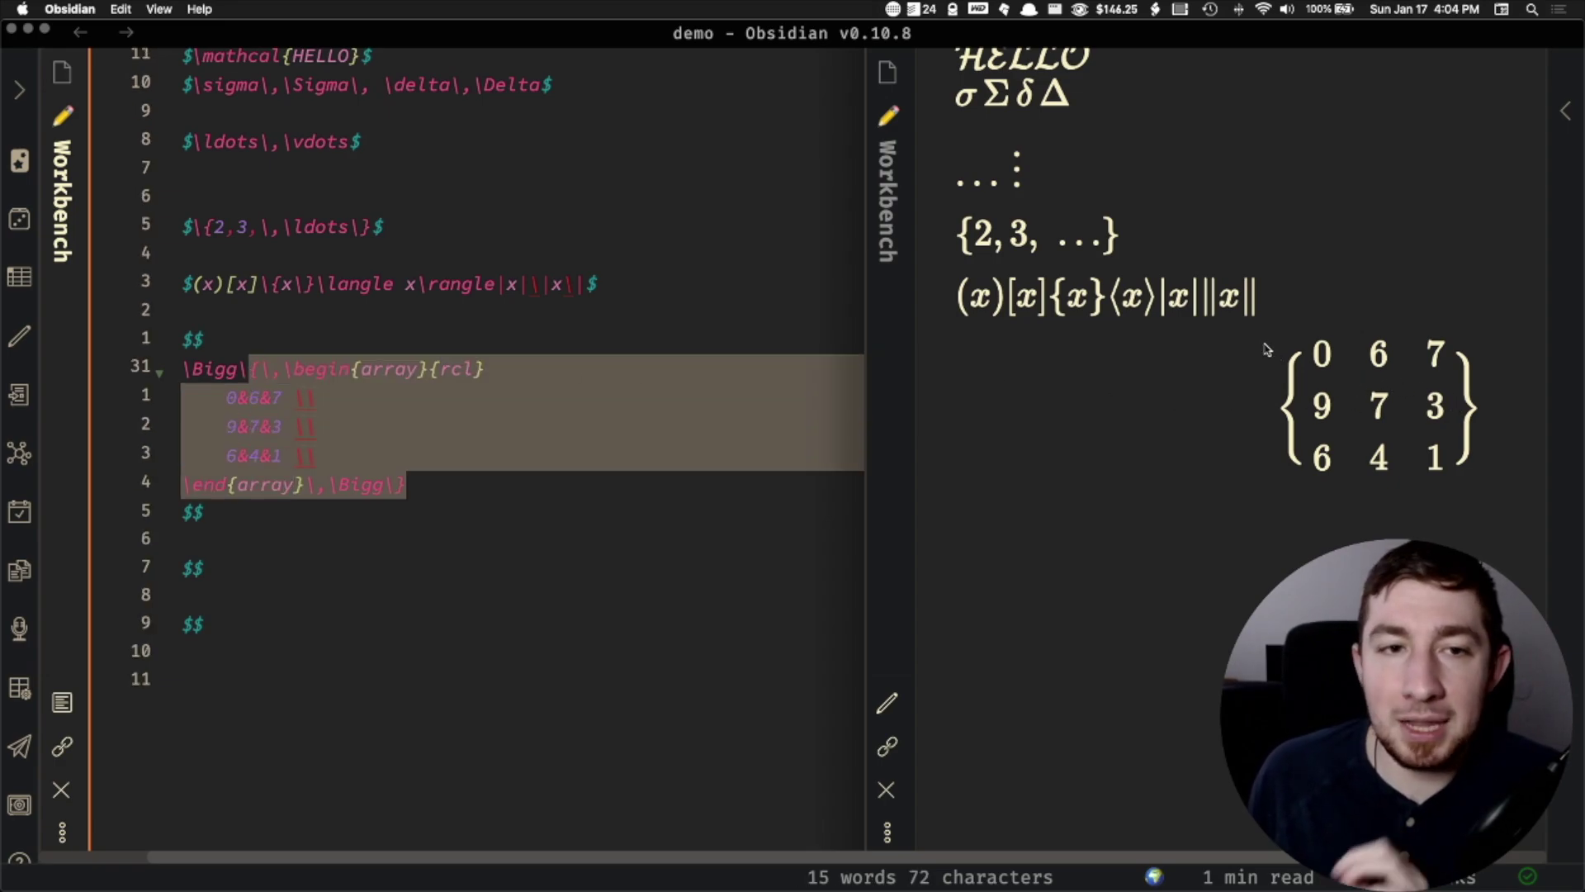
scroll(1041, 377, "down", 1)
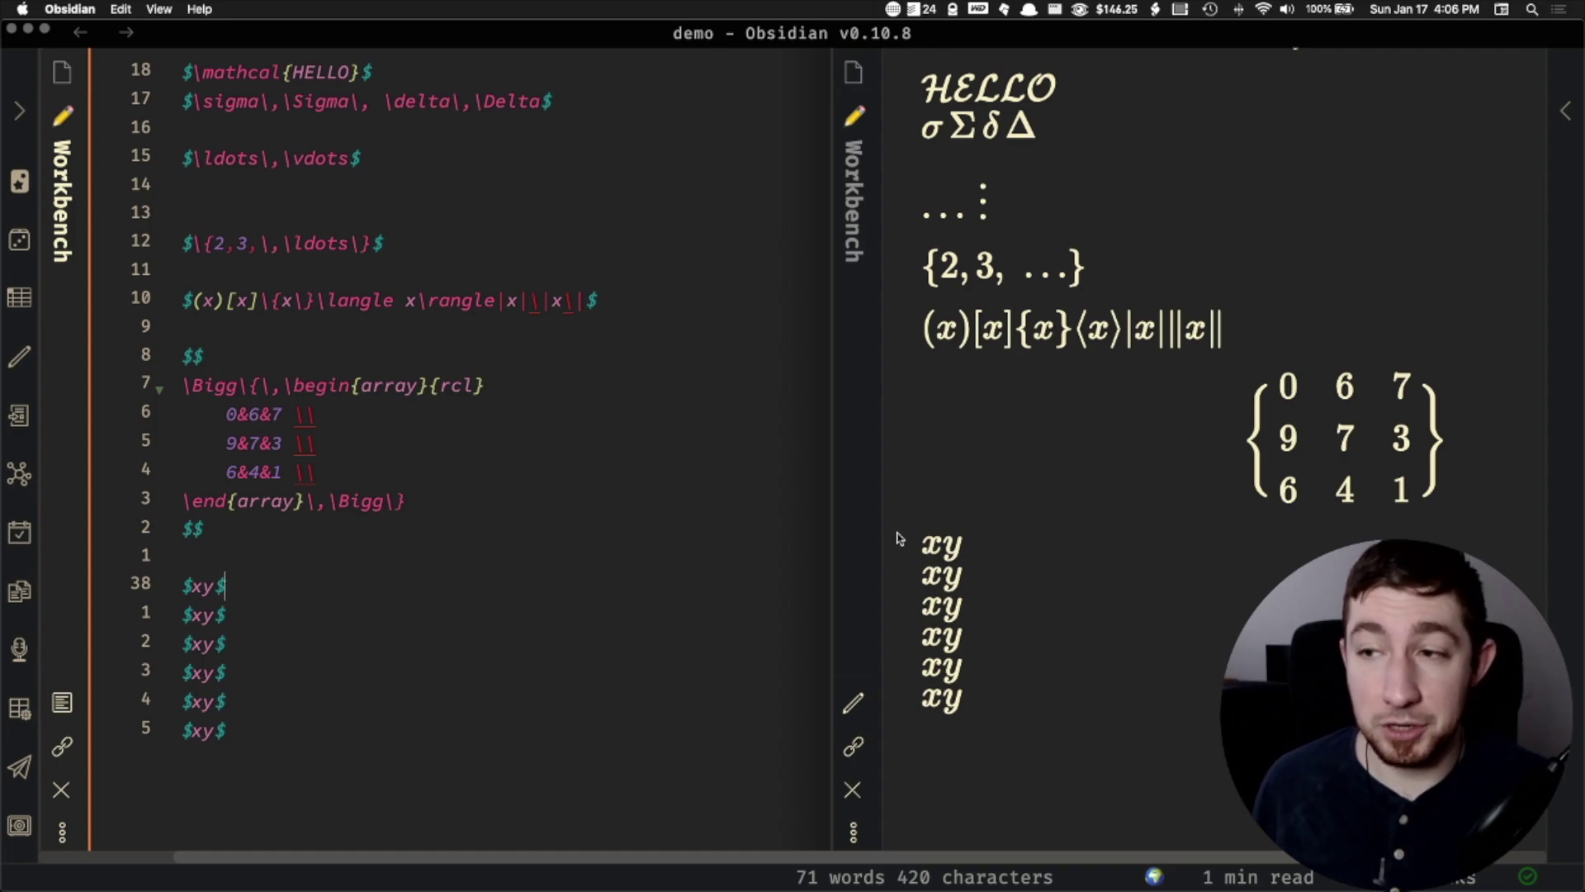
- Insert \, between x and y in the second $xy$ line and italicize the first $xy$ line
left_click(206, 618)
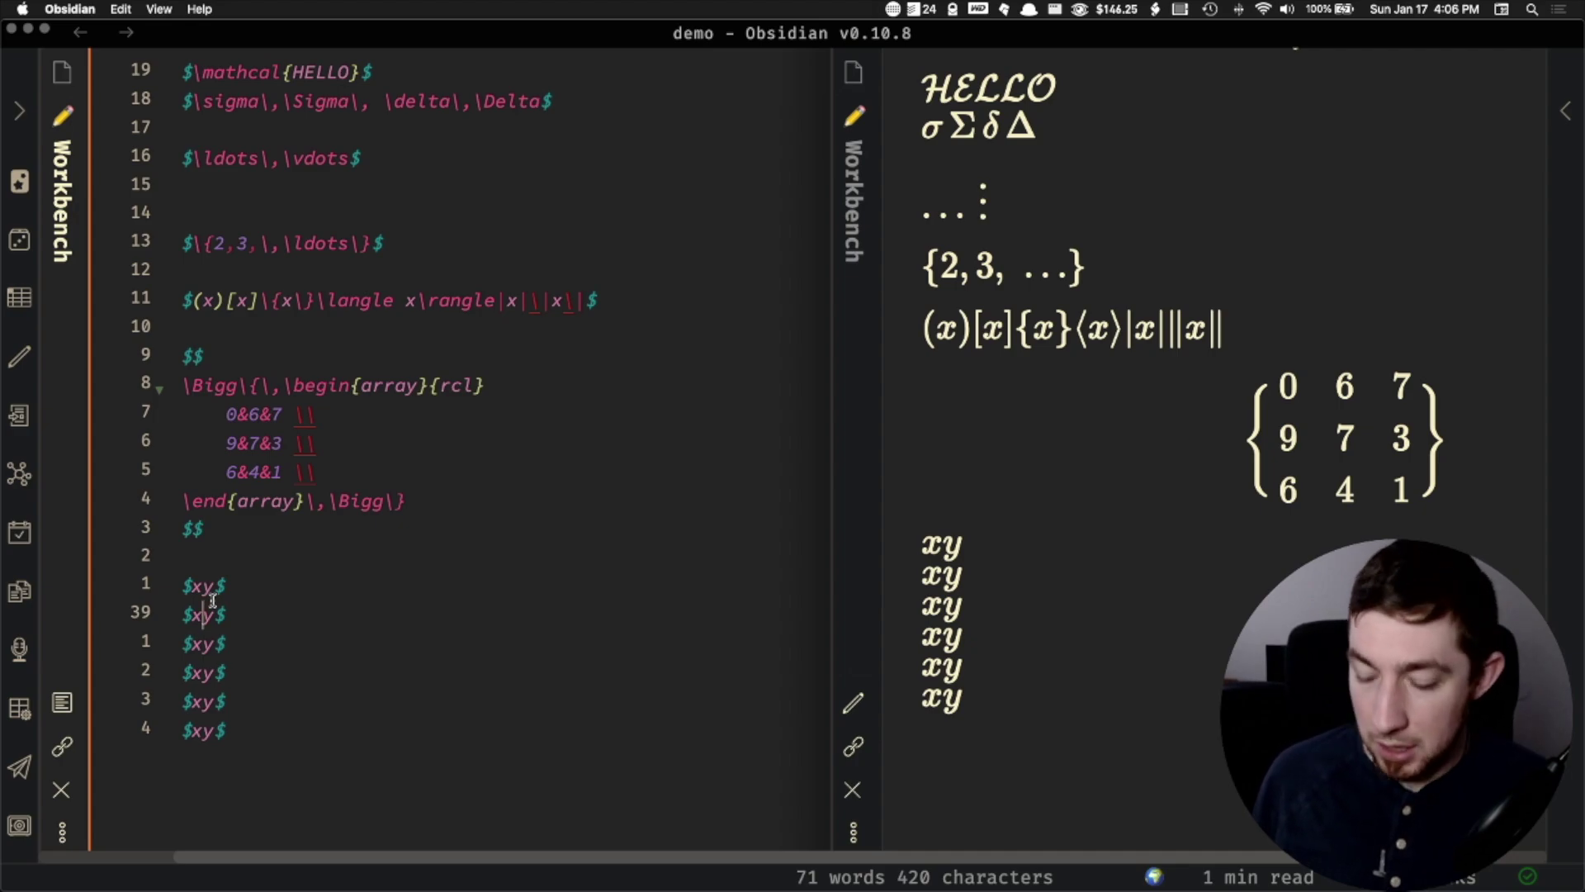
type("\\,")
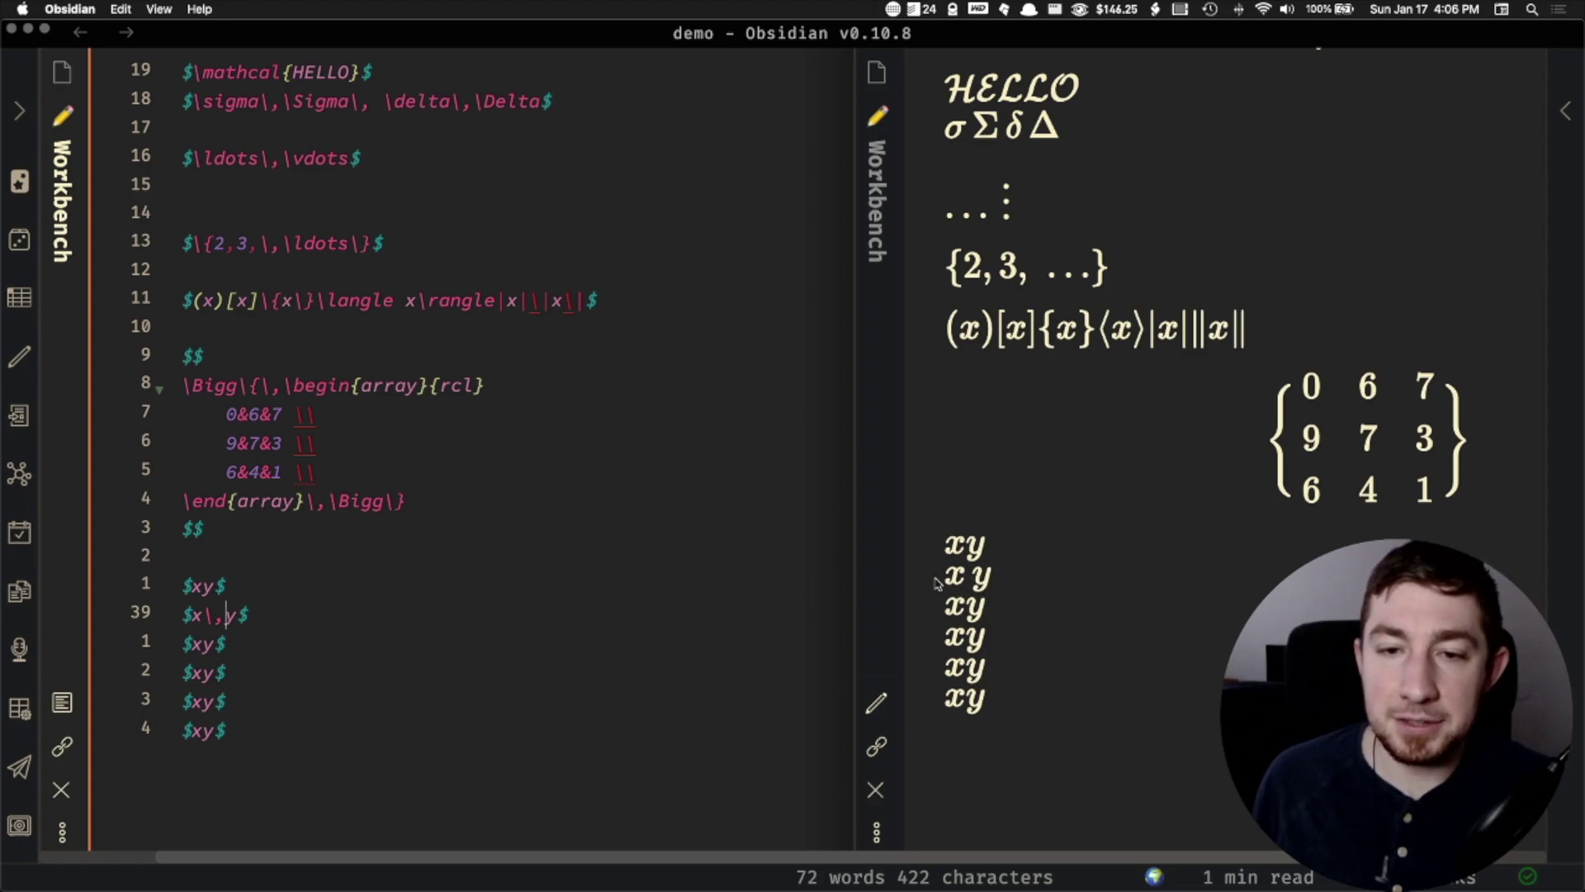
left_click_drag(242, 582, 181, 586)
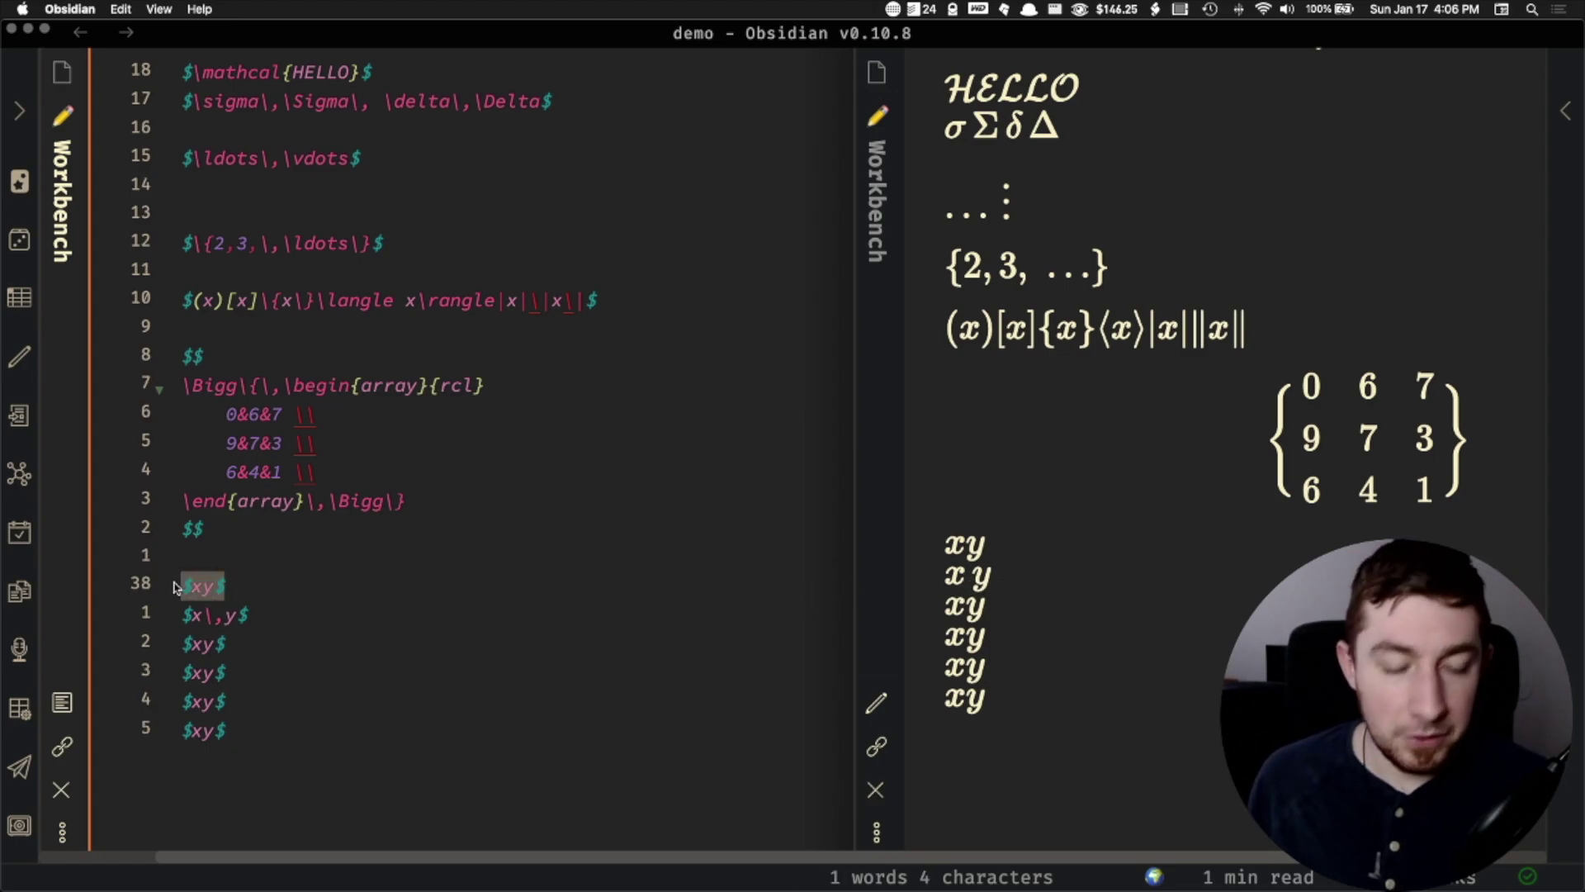
key("super+i")
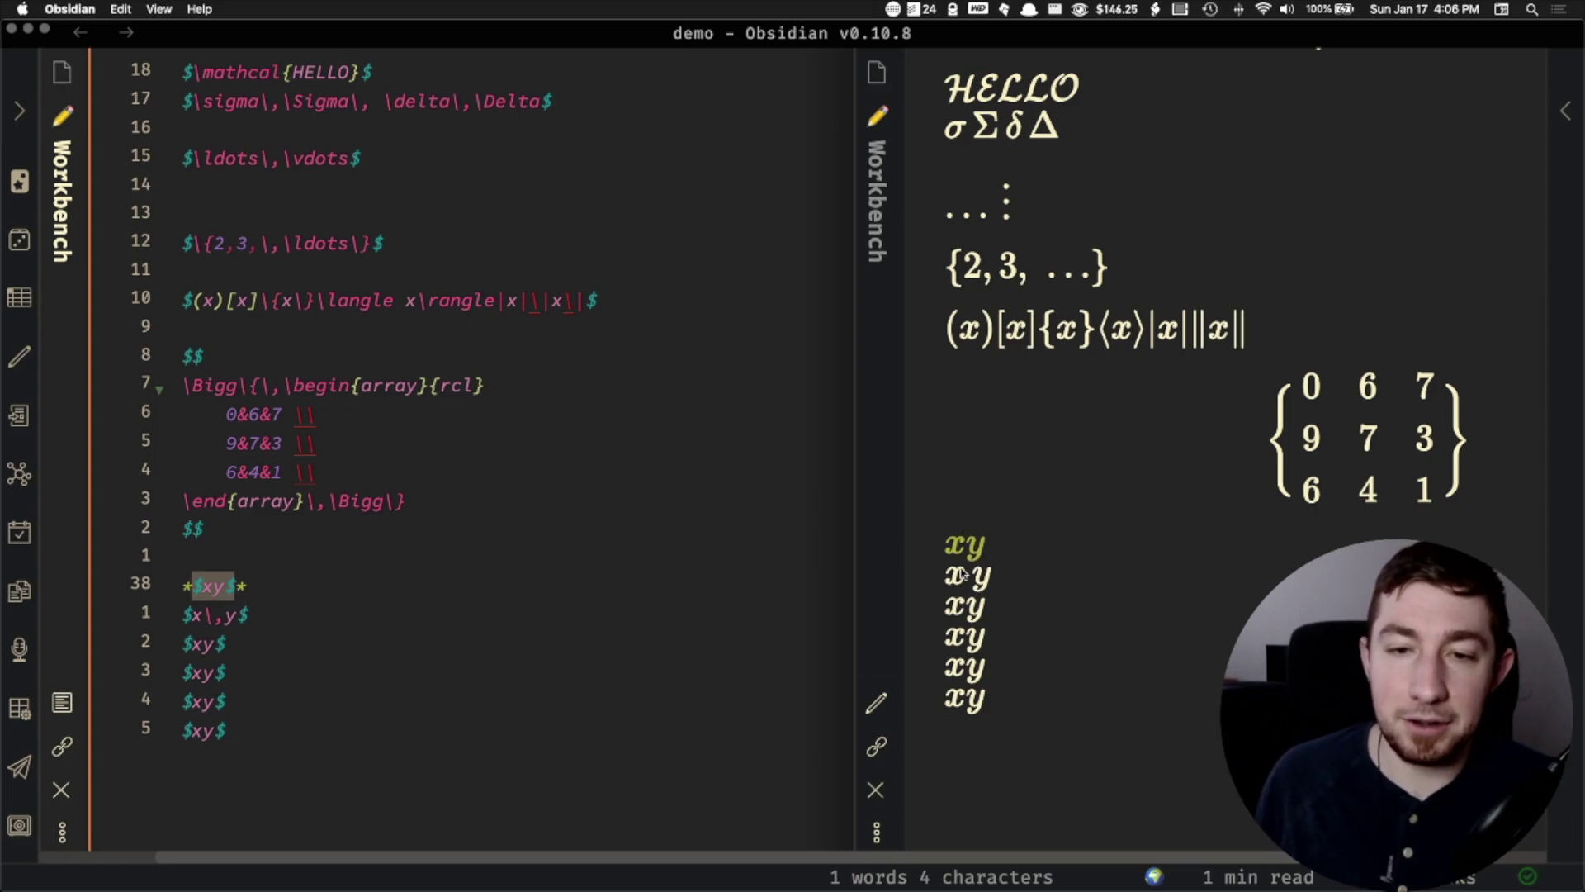
left_click(287, 616)
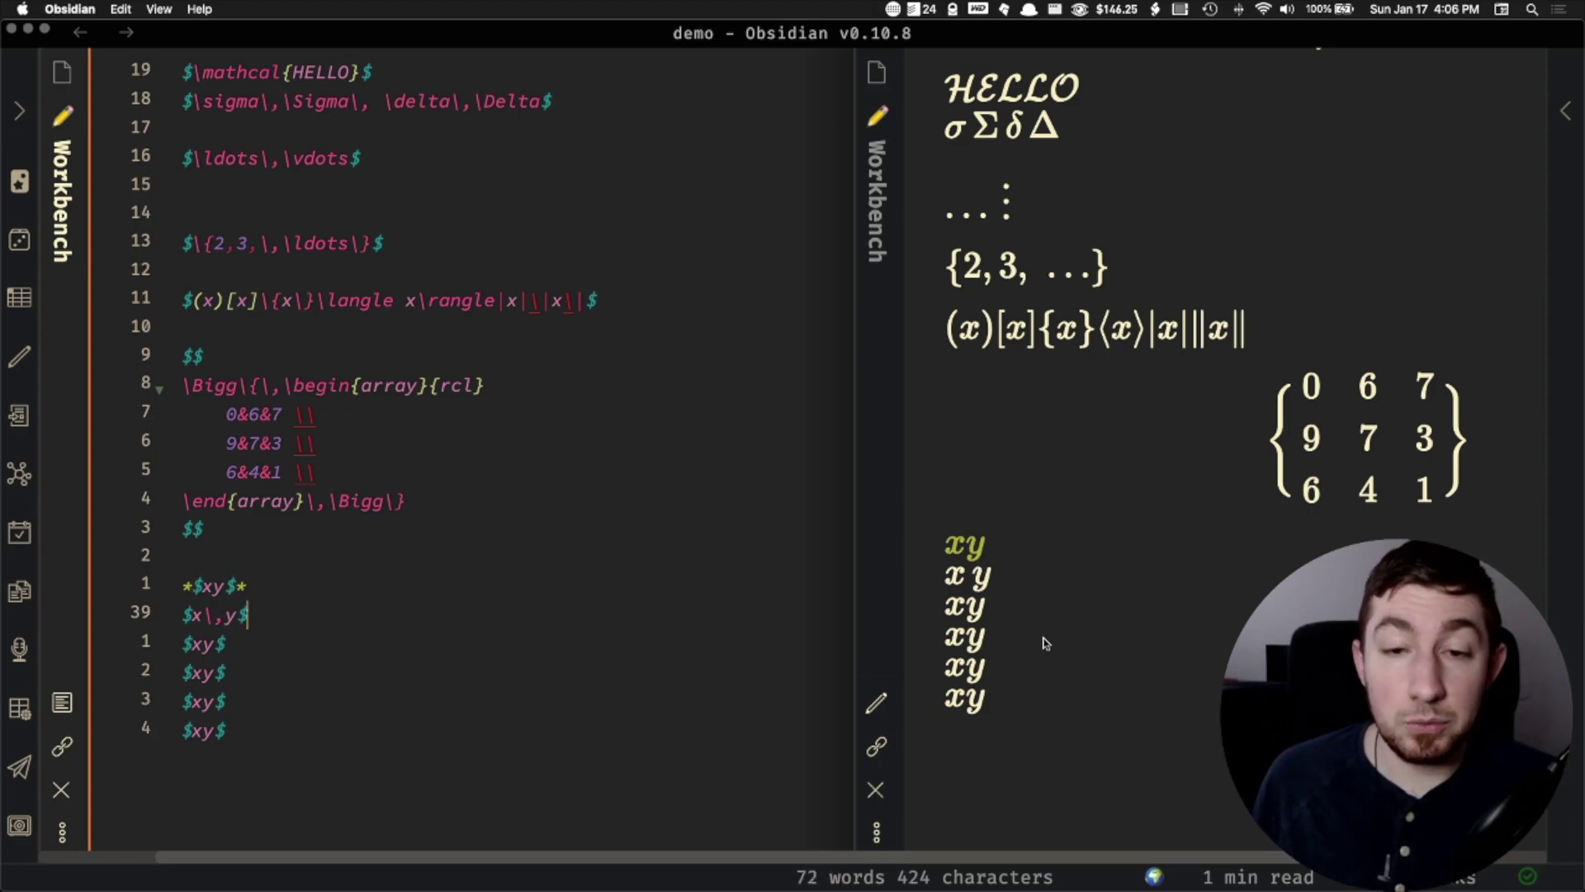
- Insert \: between x and y in the third sample line and \; in the fourth
left_click(203, 643)
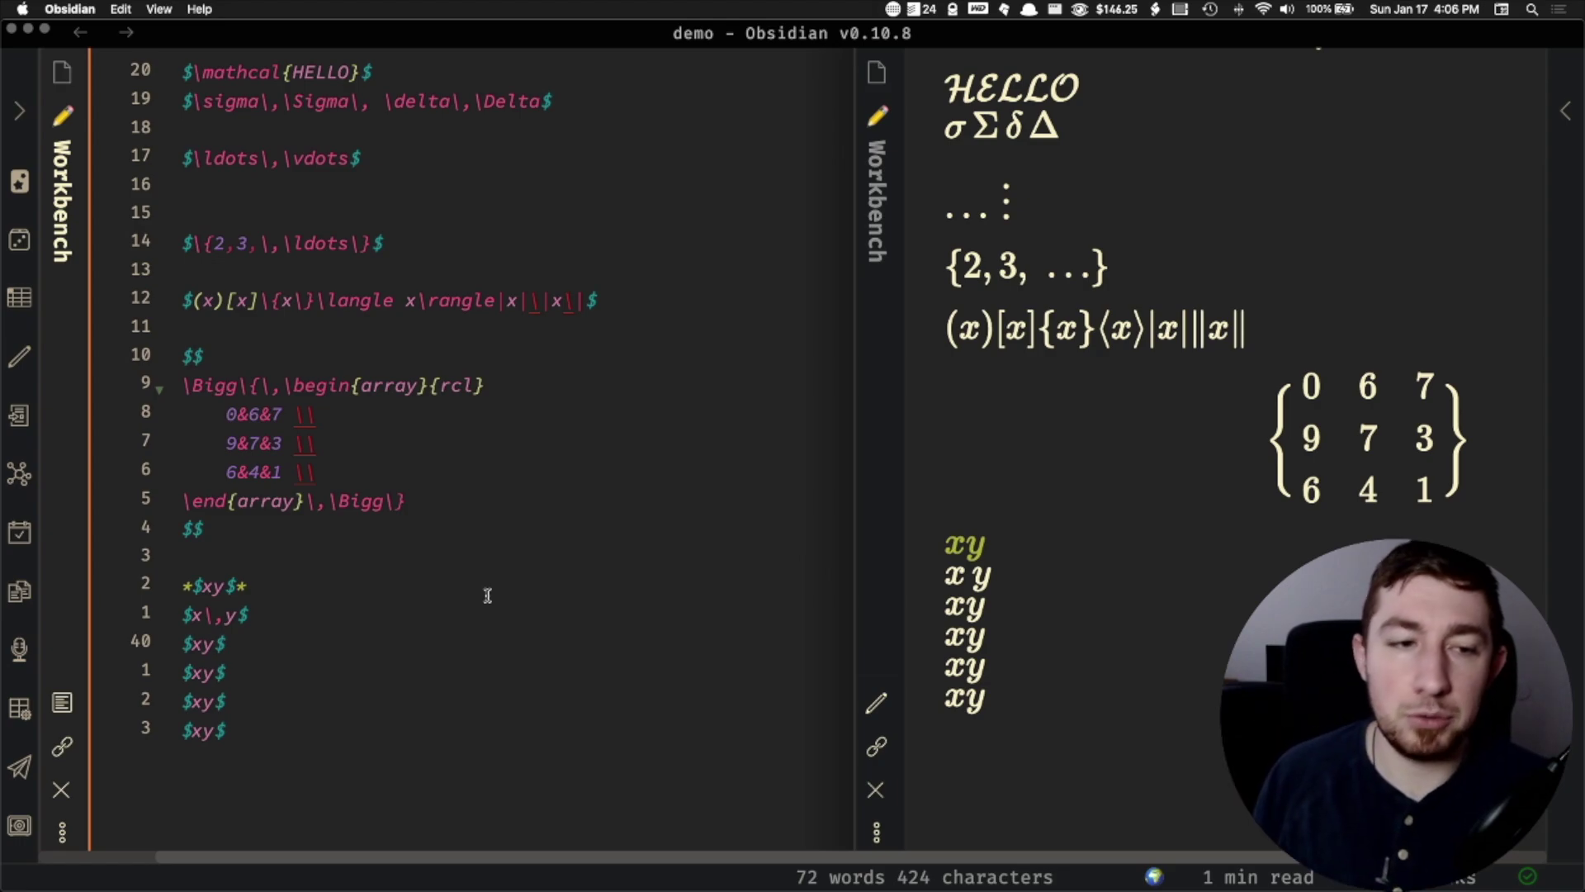
type("\\:")
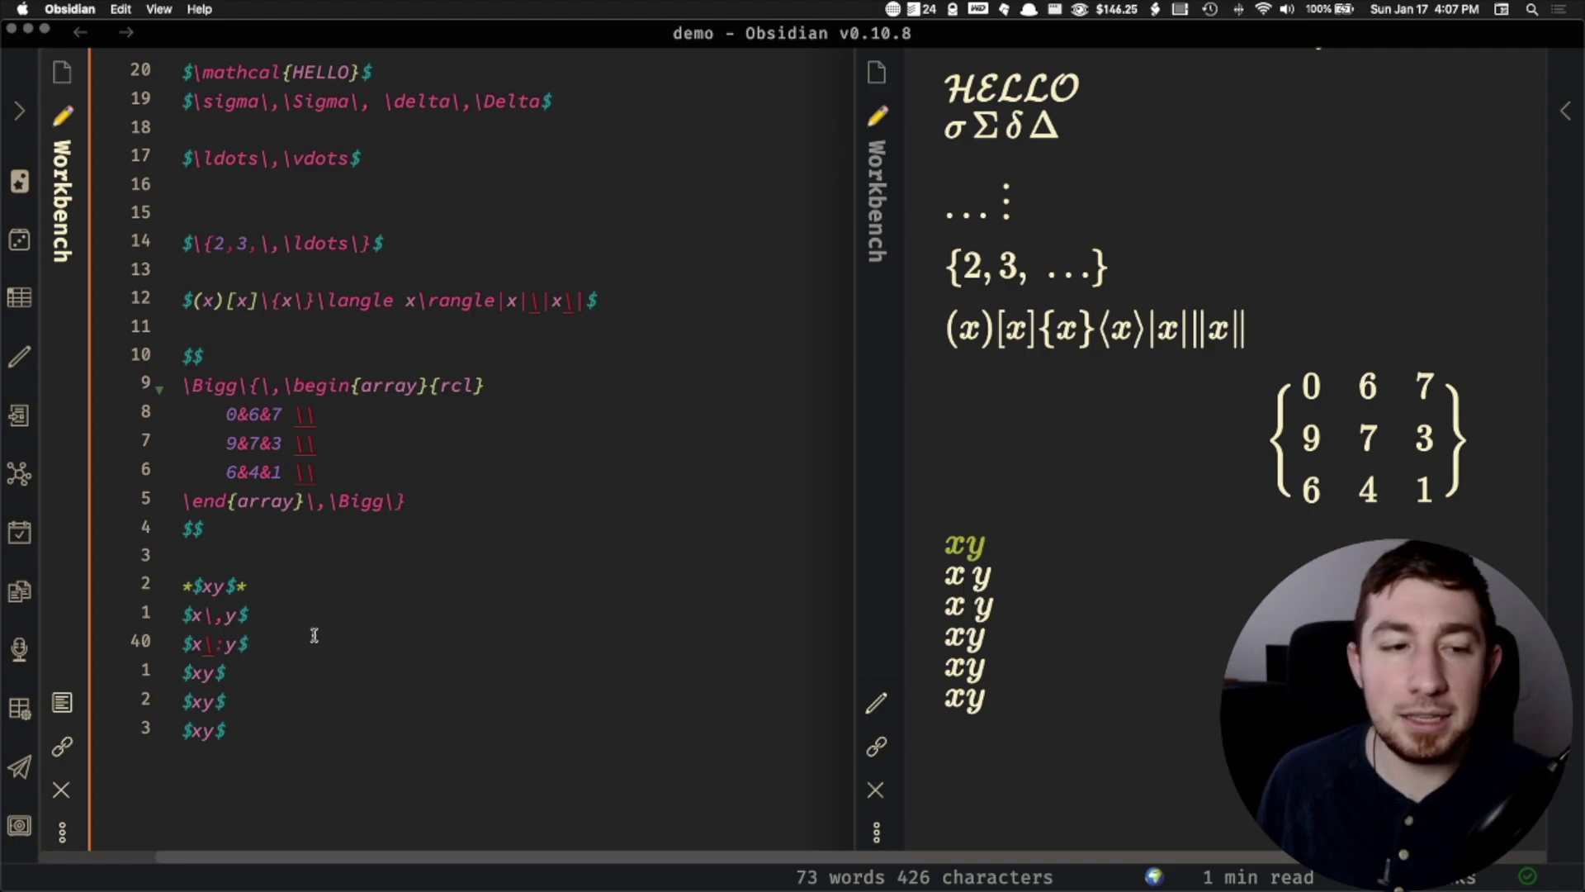
scroll(297, 637, "down", 1)
left_click(203, 650)
type("\\")
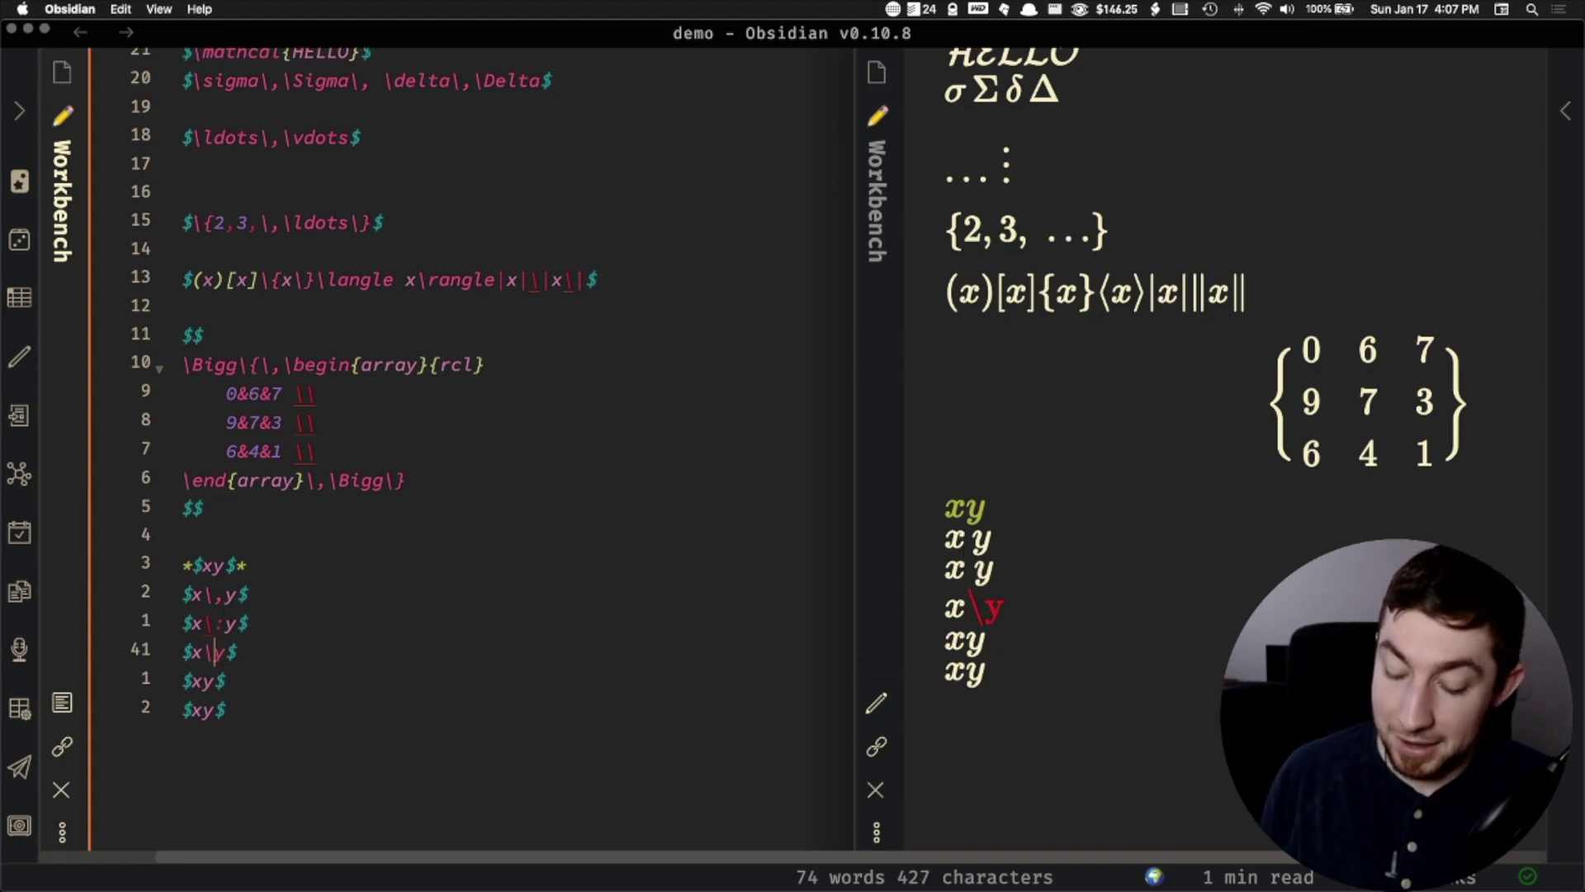
type(";")
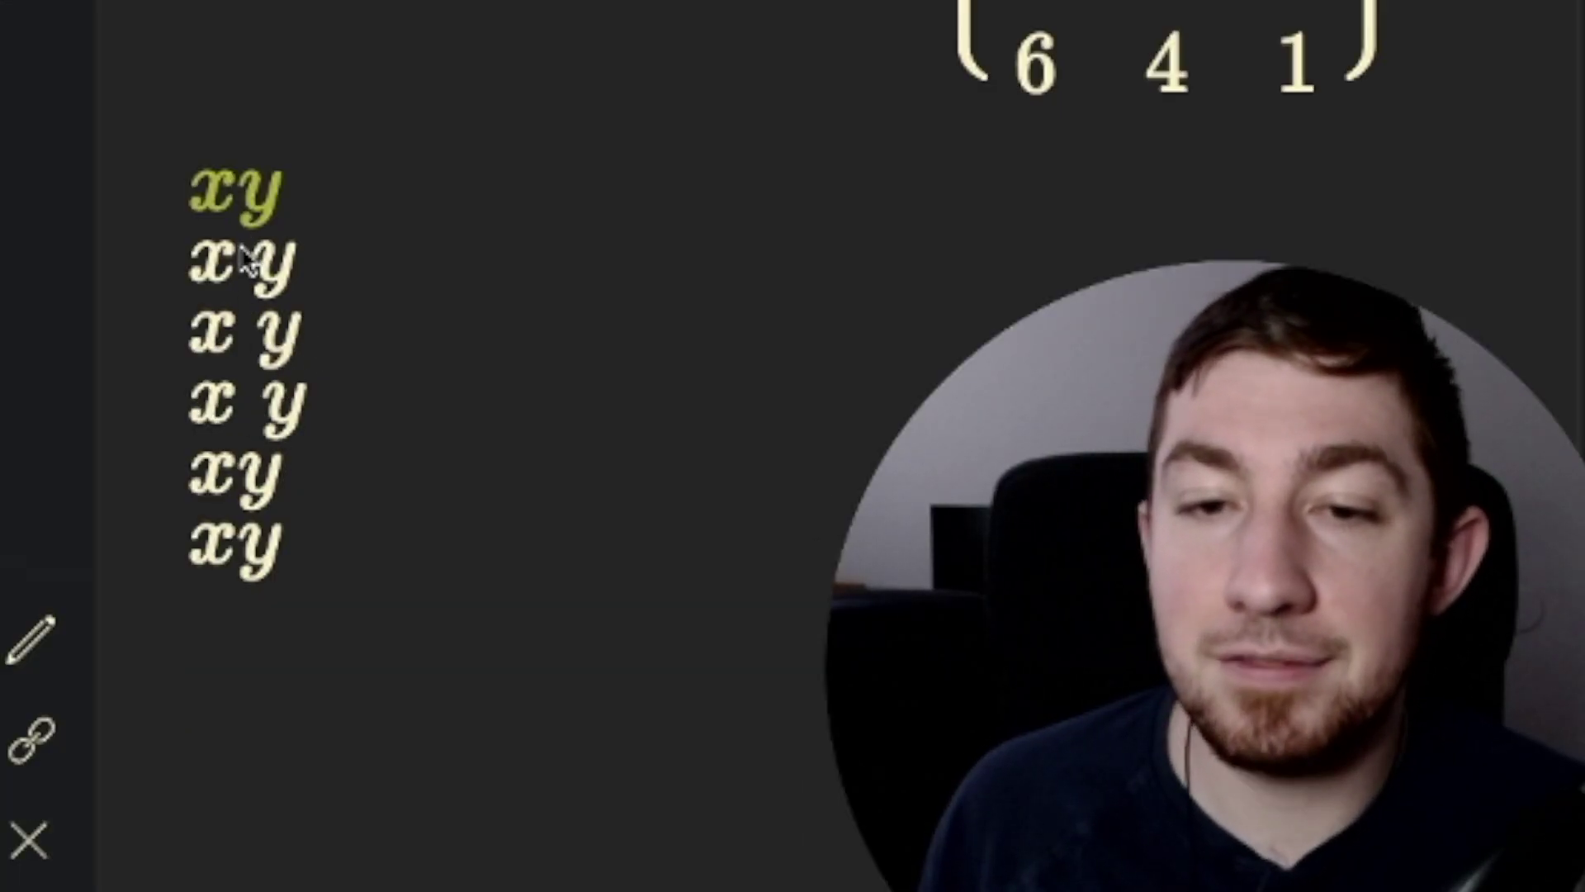
- Change the fifth sample line to $x \quad y$ and the sixth to $x \qquad y$
scroll(254, 346, "down", 2)
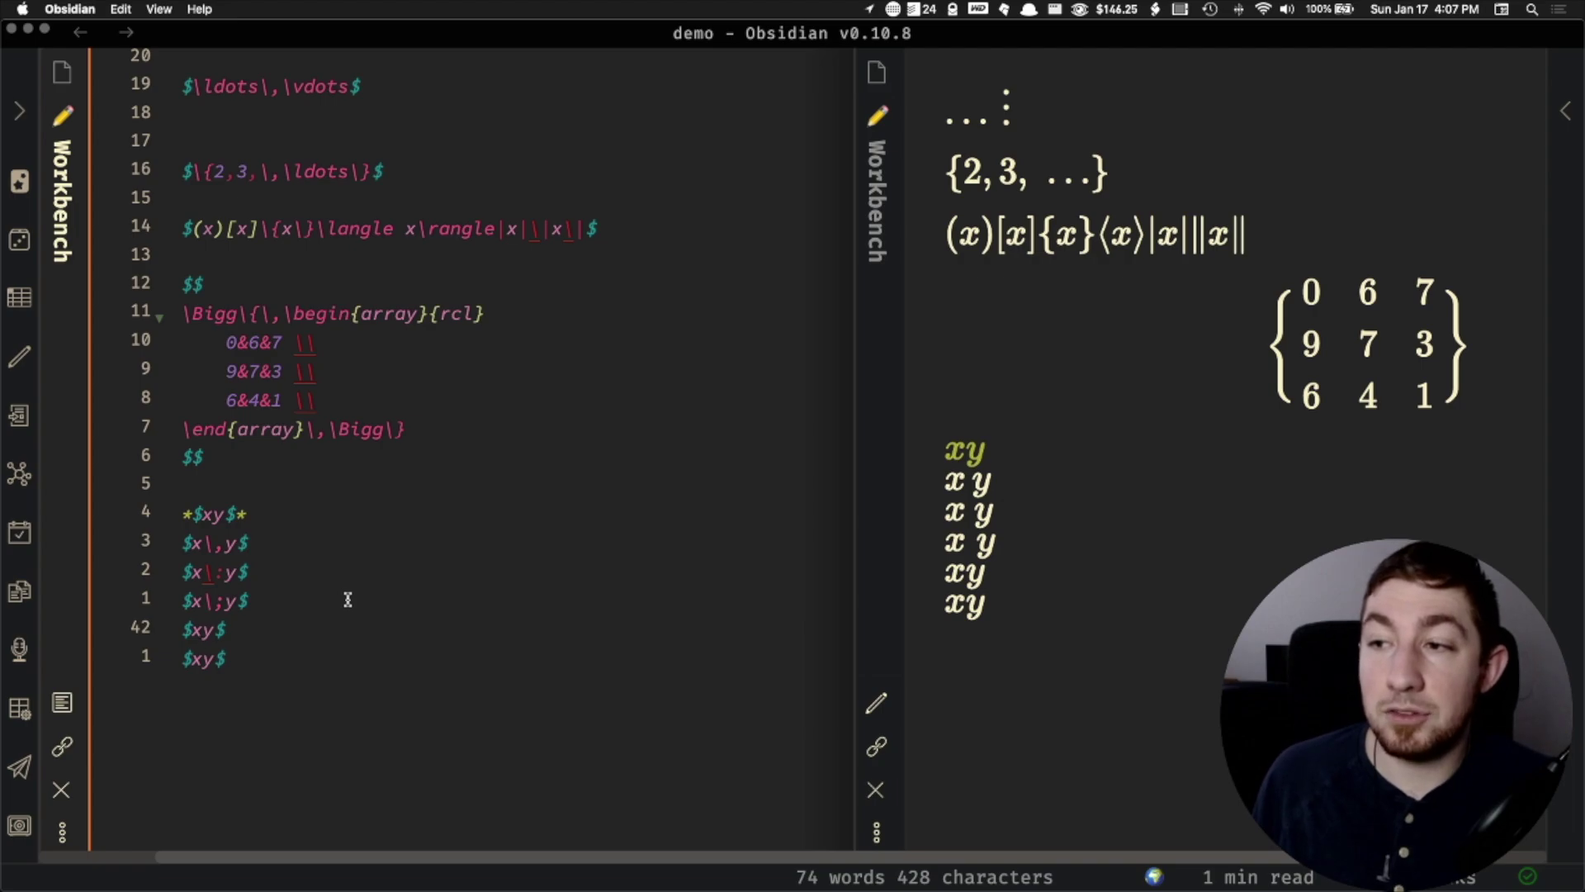
type("\\quad")
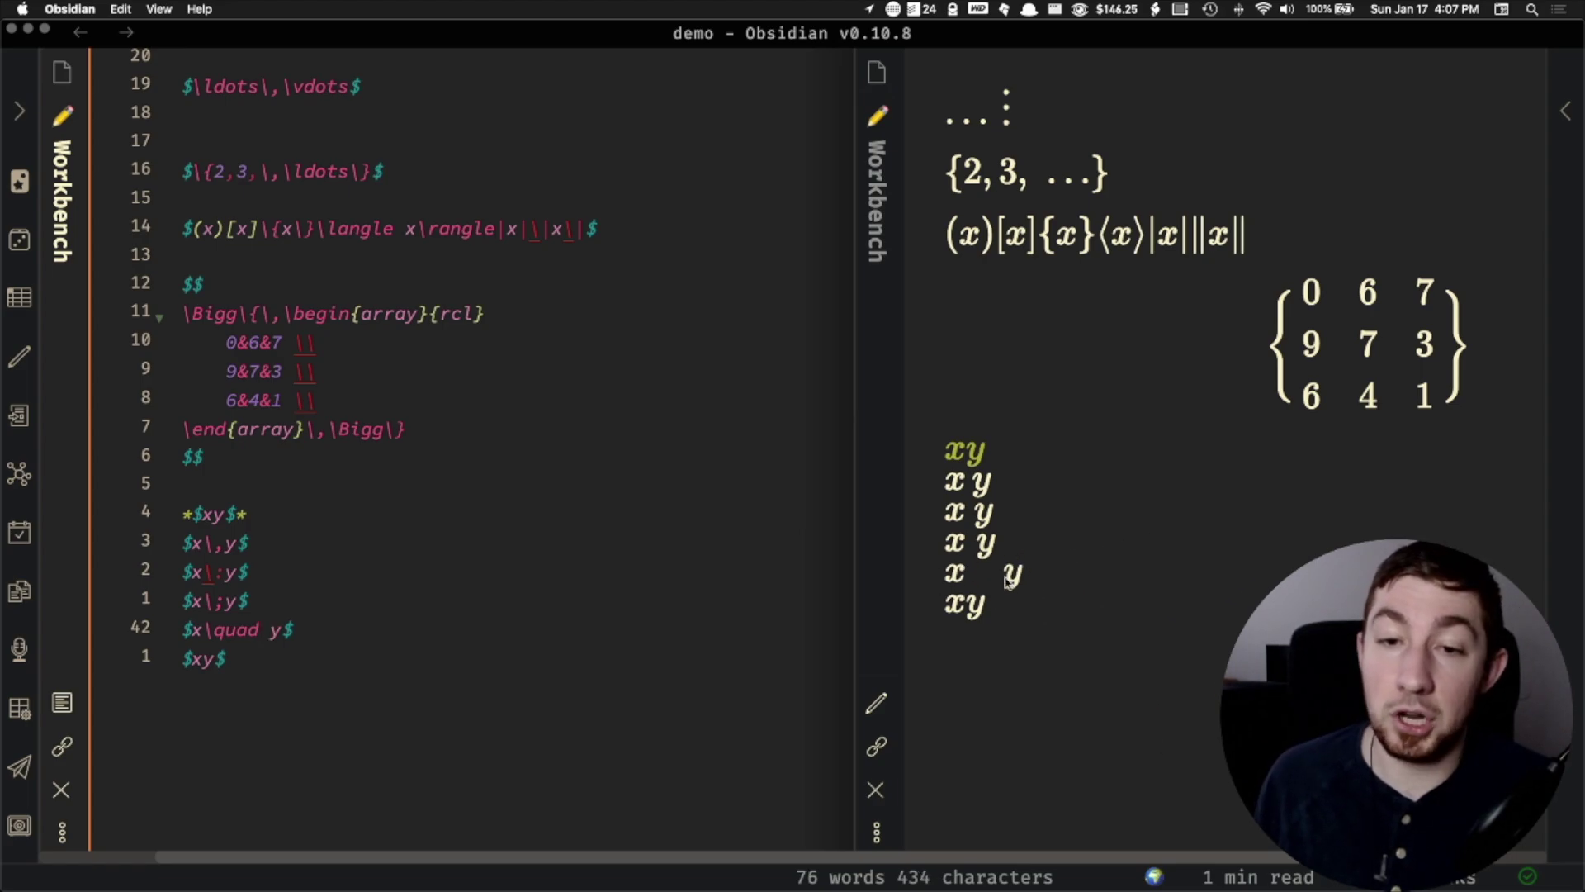
left_click(203, 632)
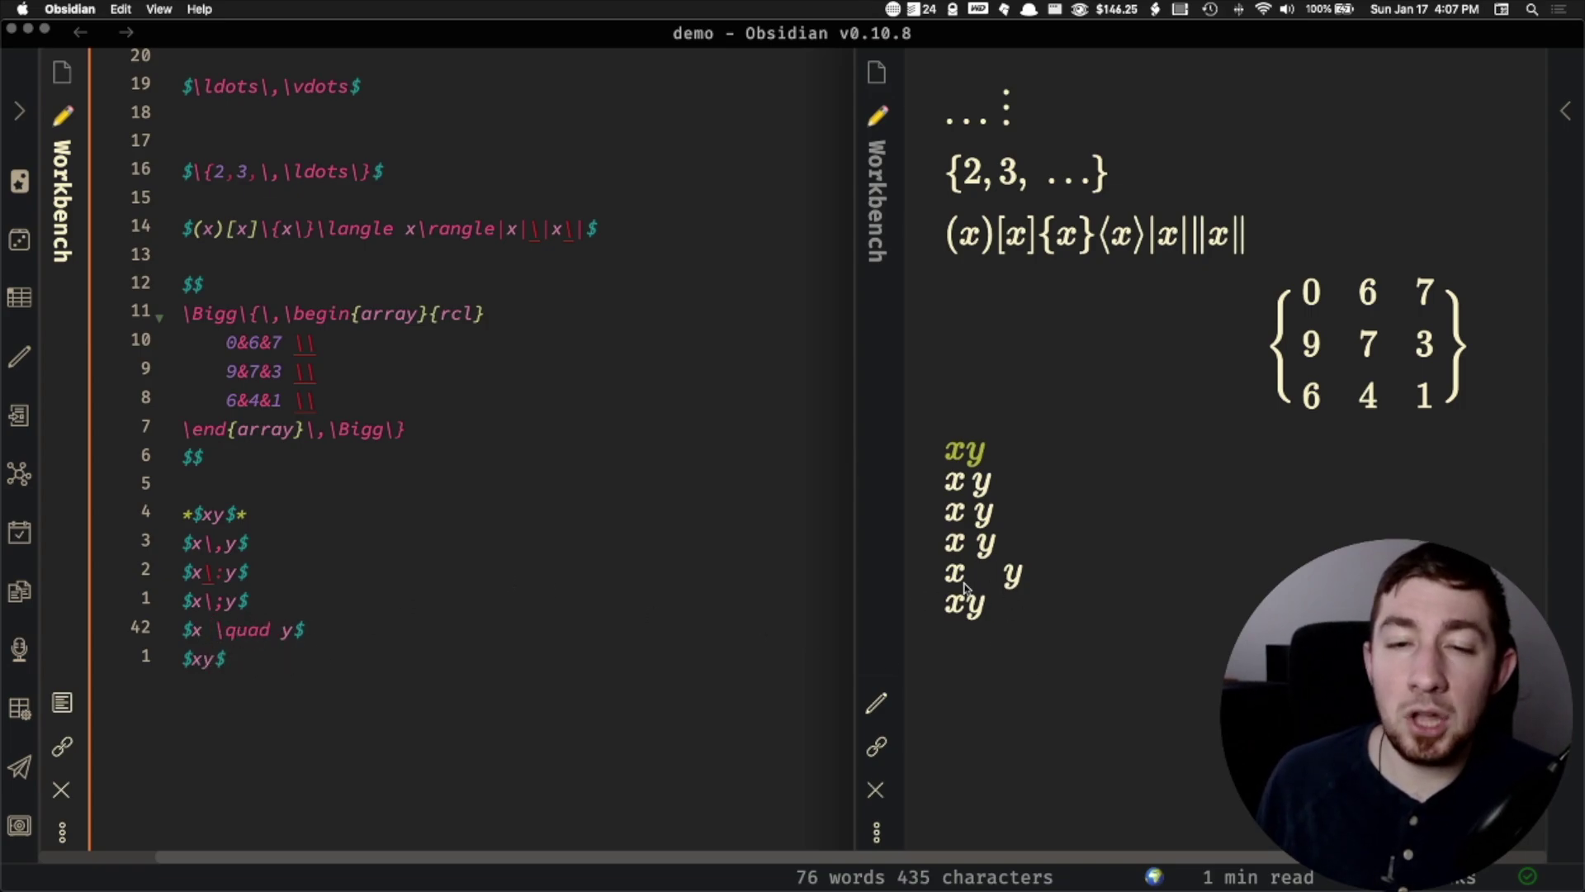
left_click(197, 659)
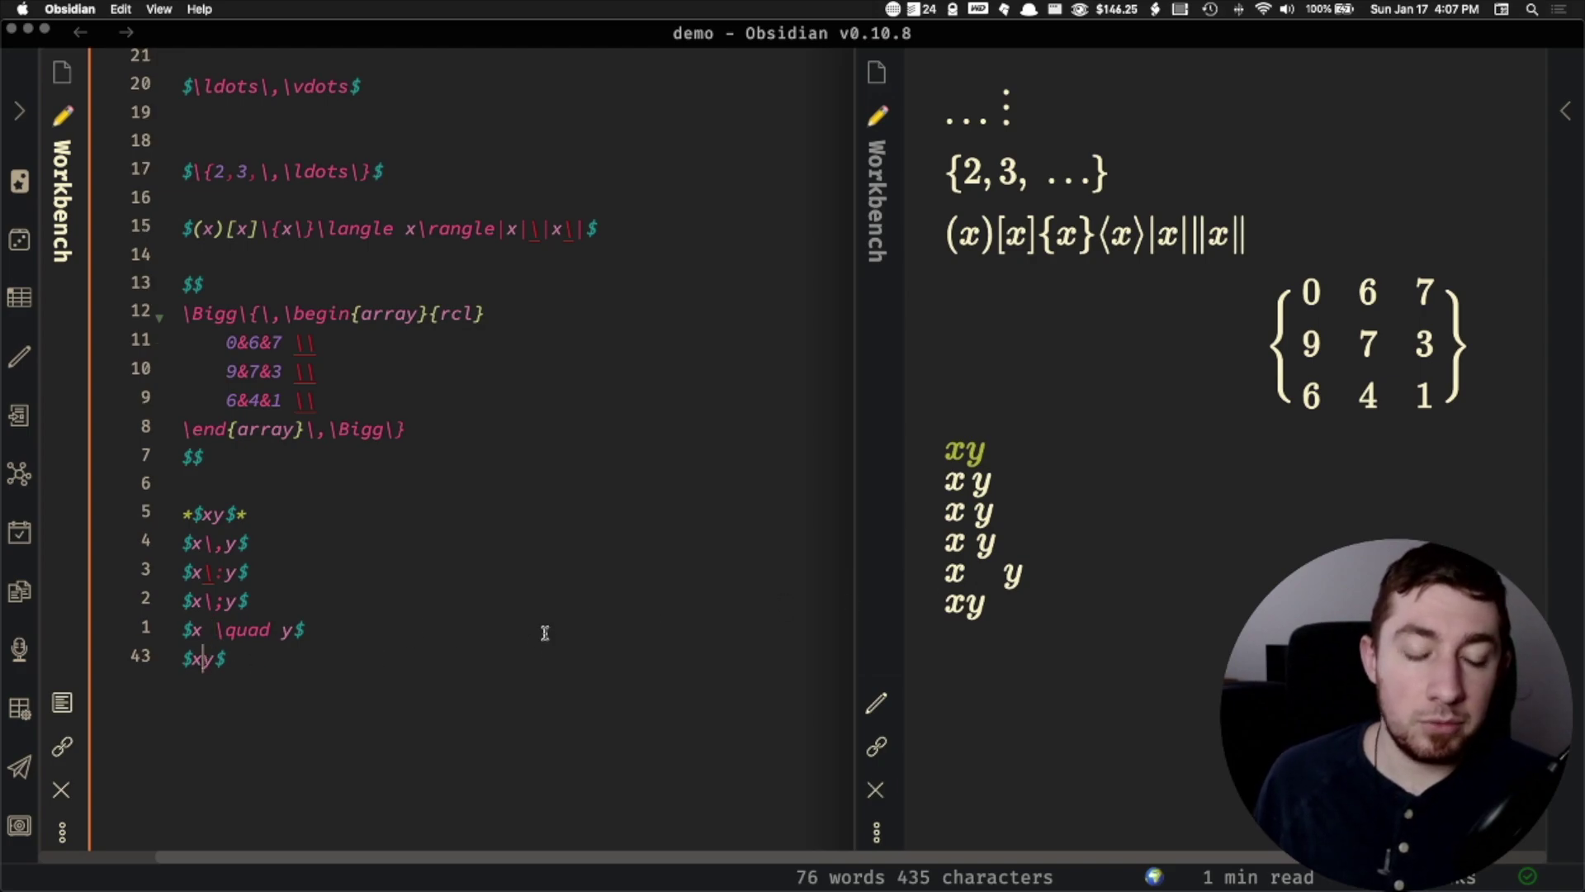
key("Left")
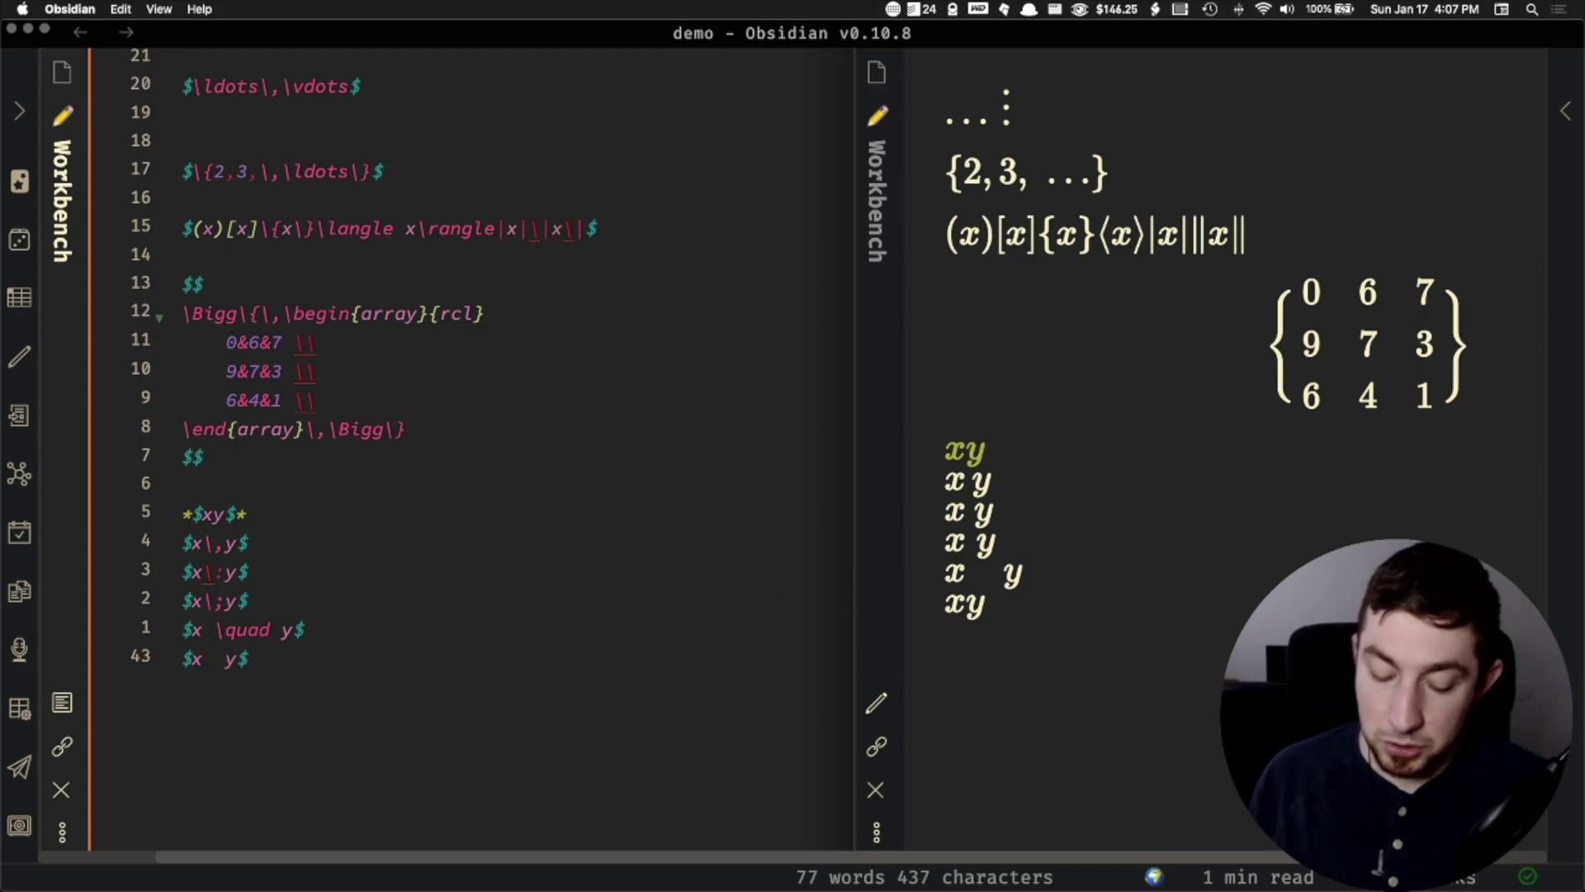
type("\\qquad")
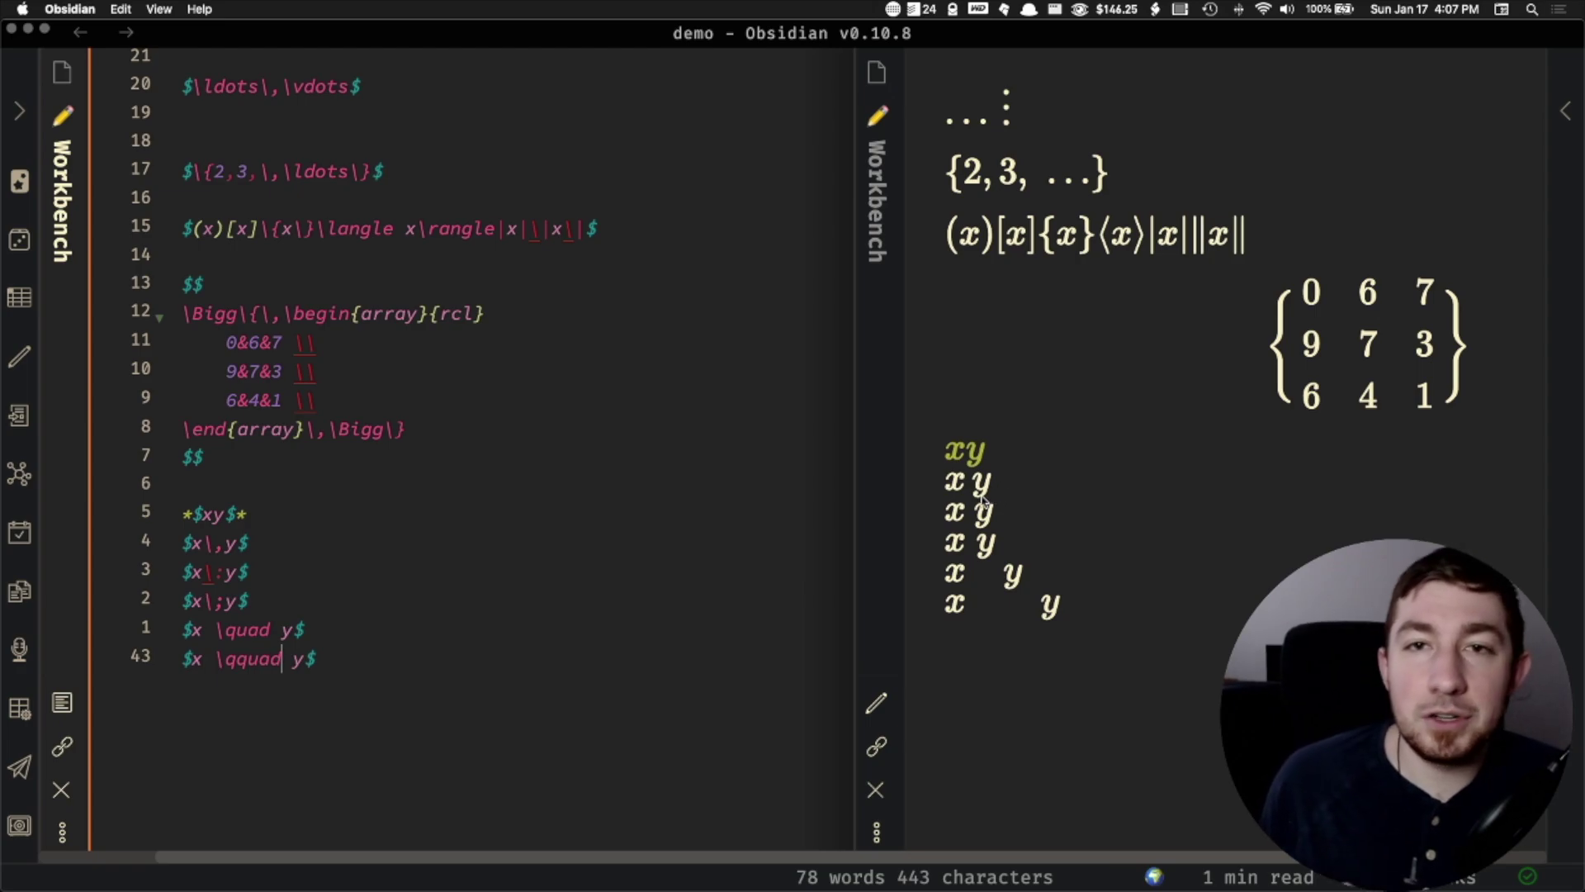
- Insert a negative space \! between x and y in the italicized first sample line
left_click(213, 515)
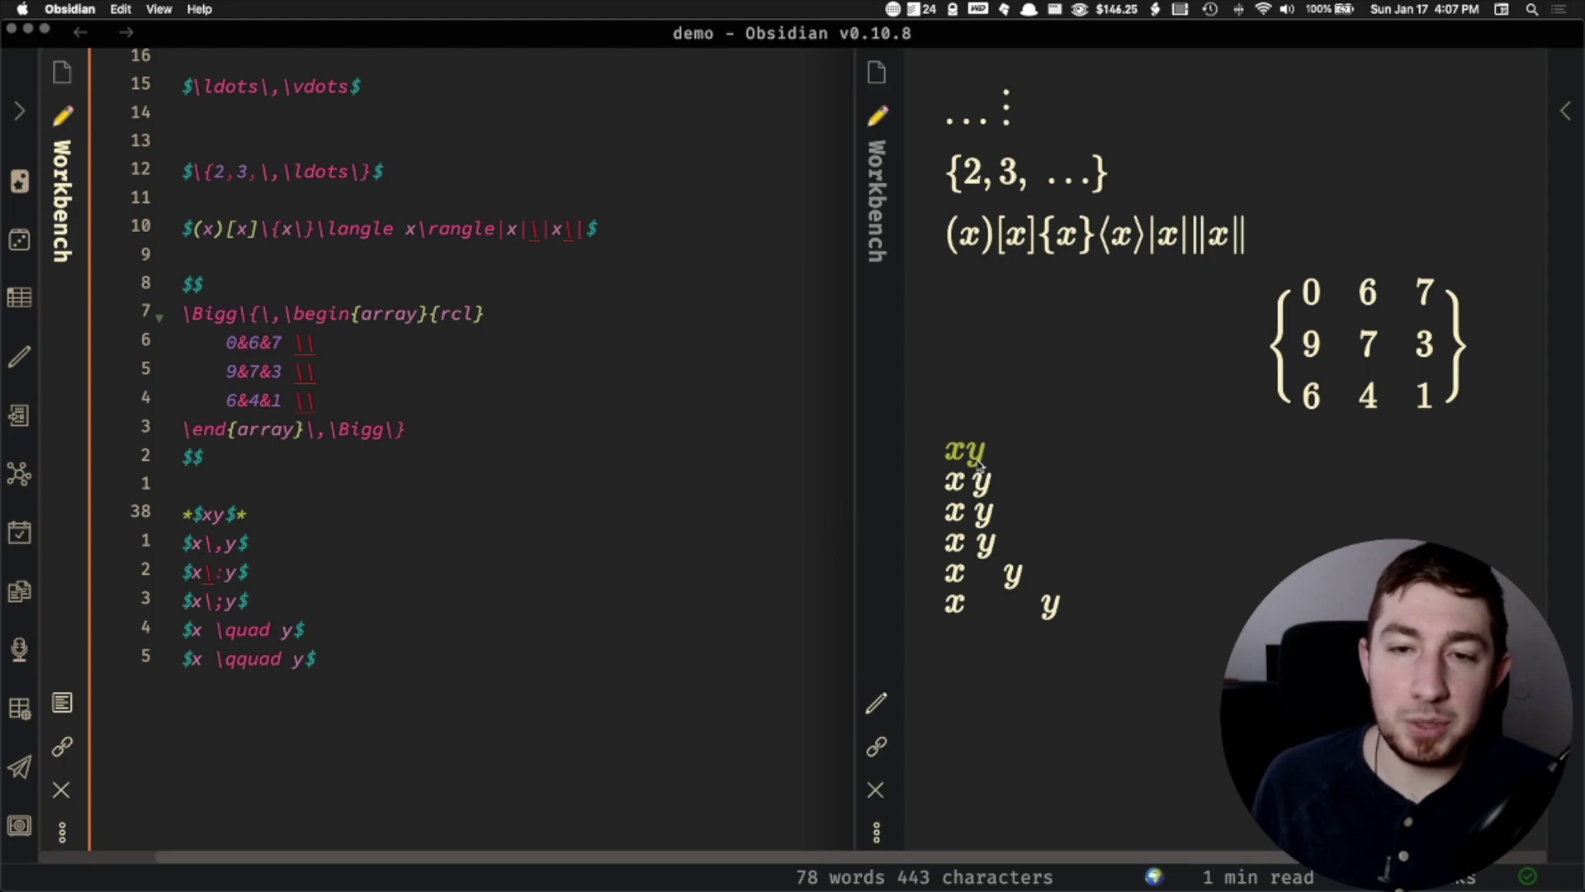
type("\\!")
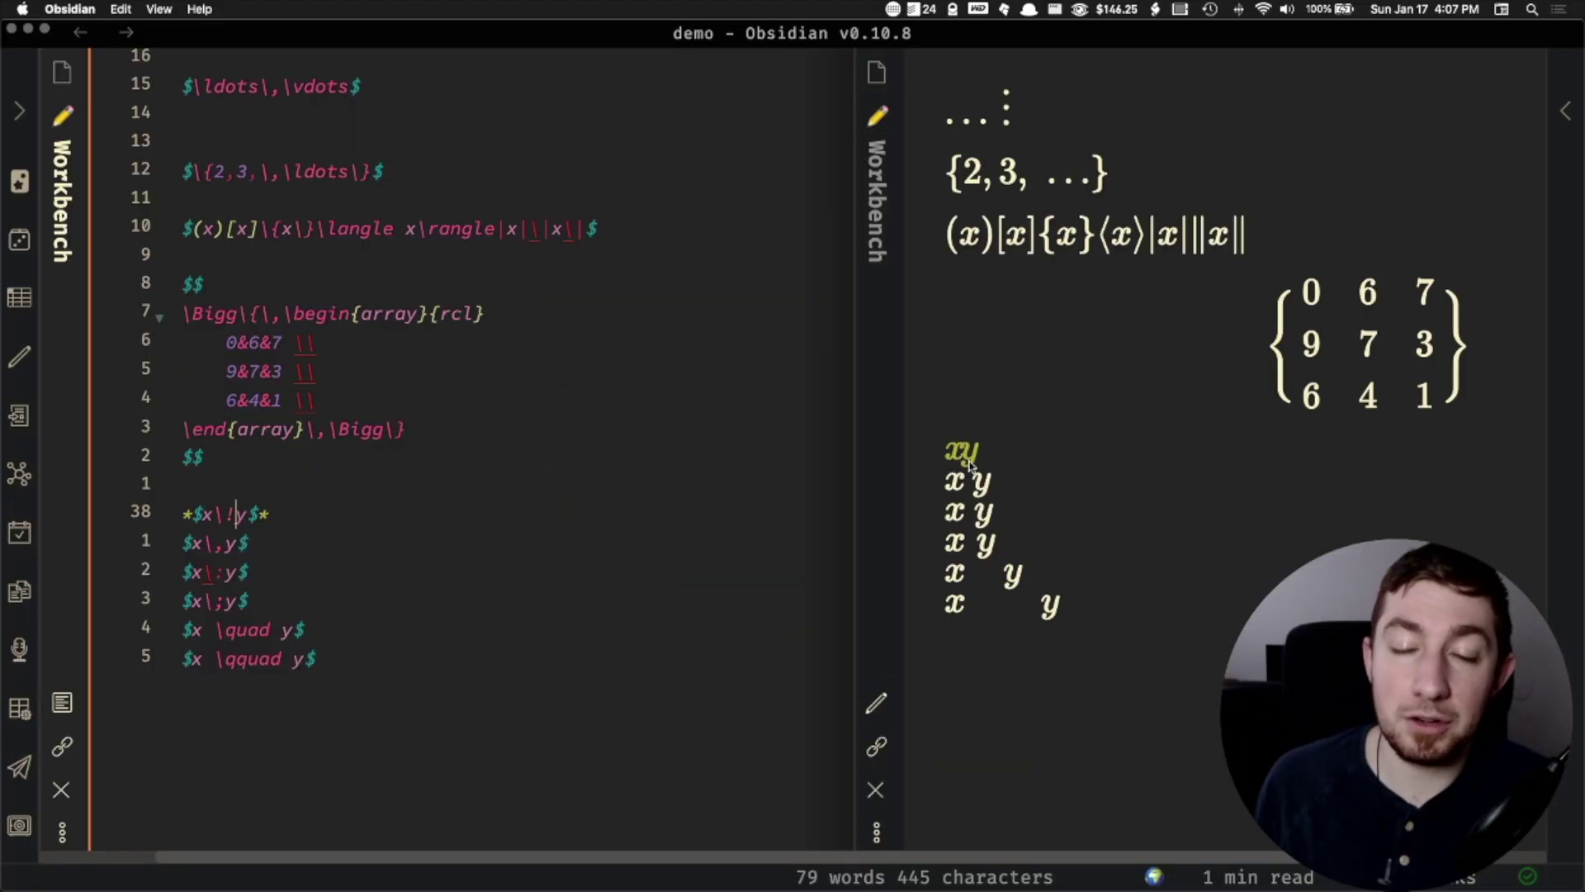
- Remove the double-backslash line break after the array's second row, 9&7&3, and put it back
scroll(206, 461, "down", 1)
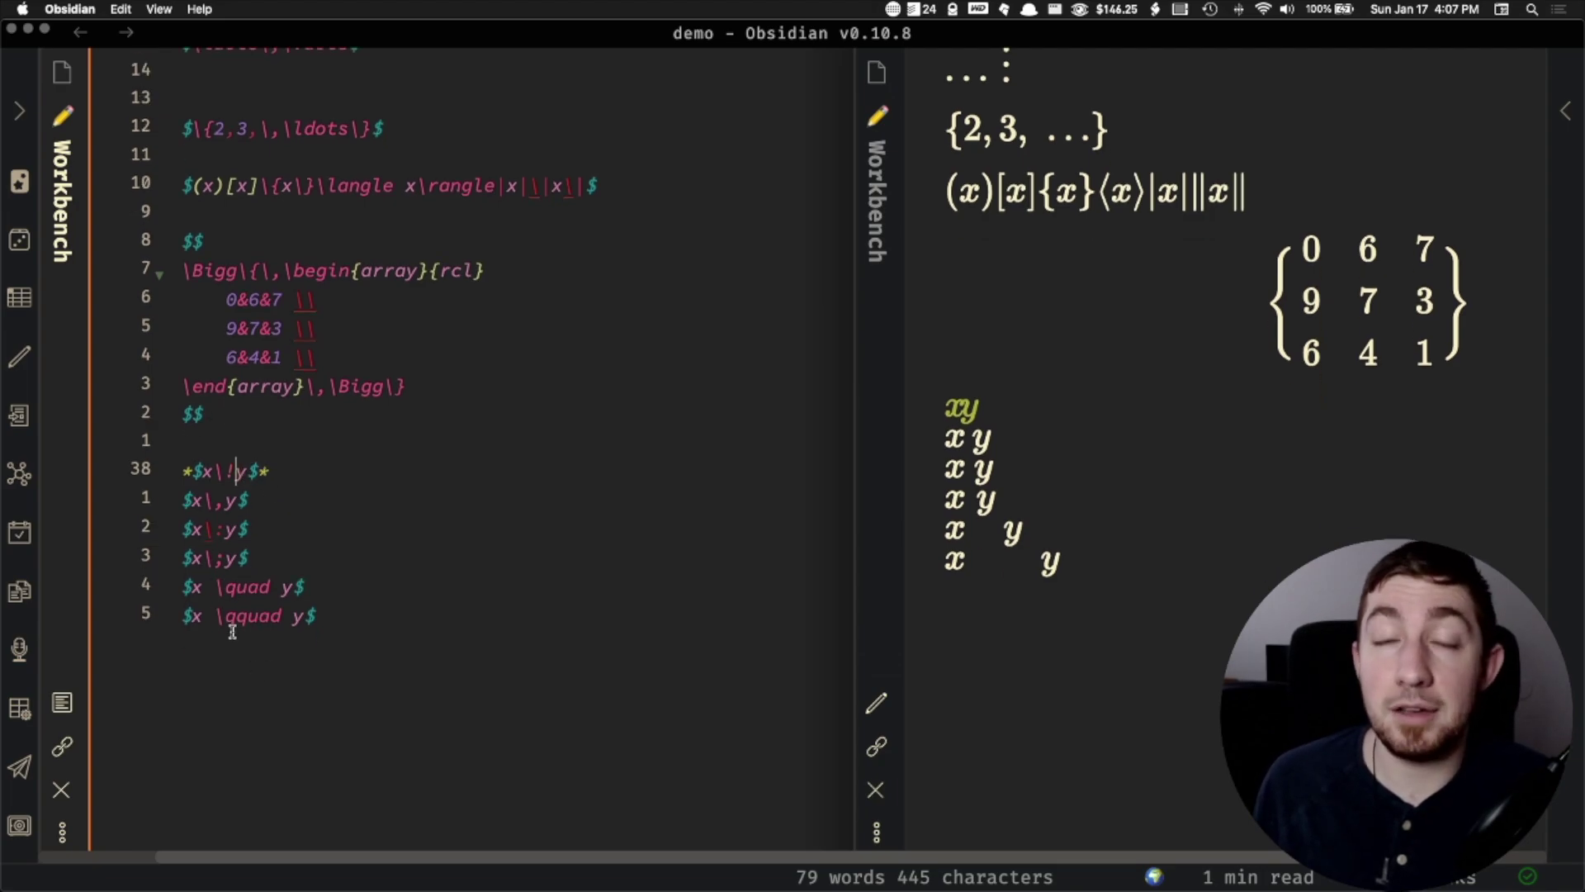
left_click(388, 635)
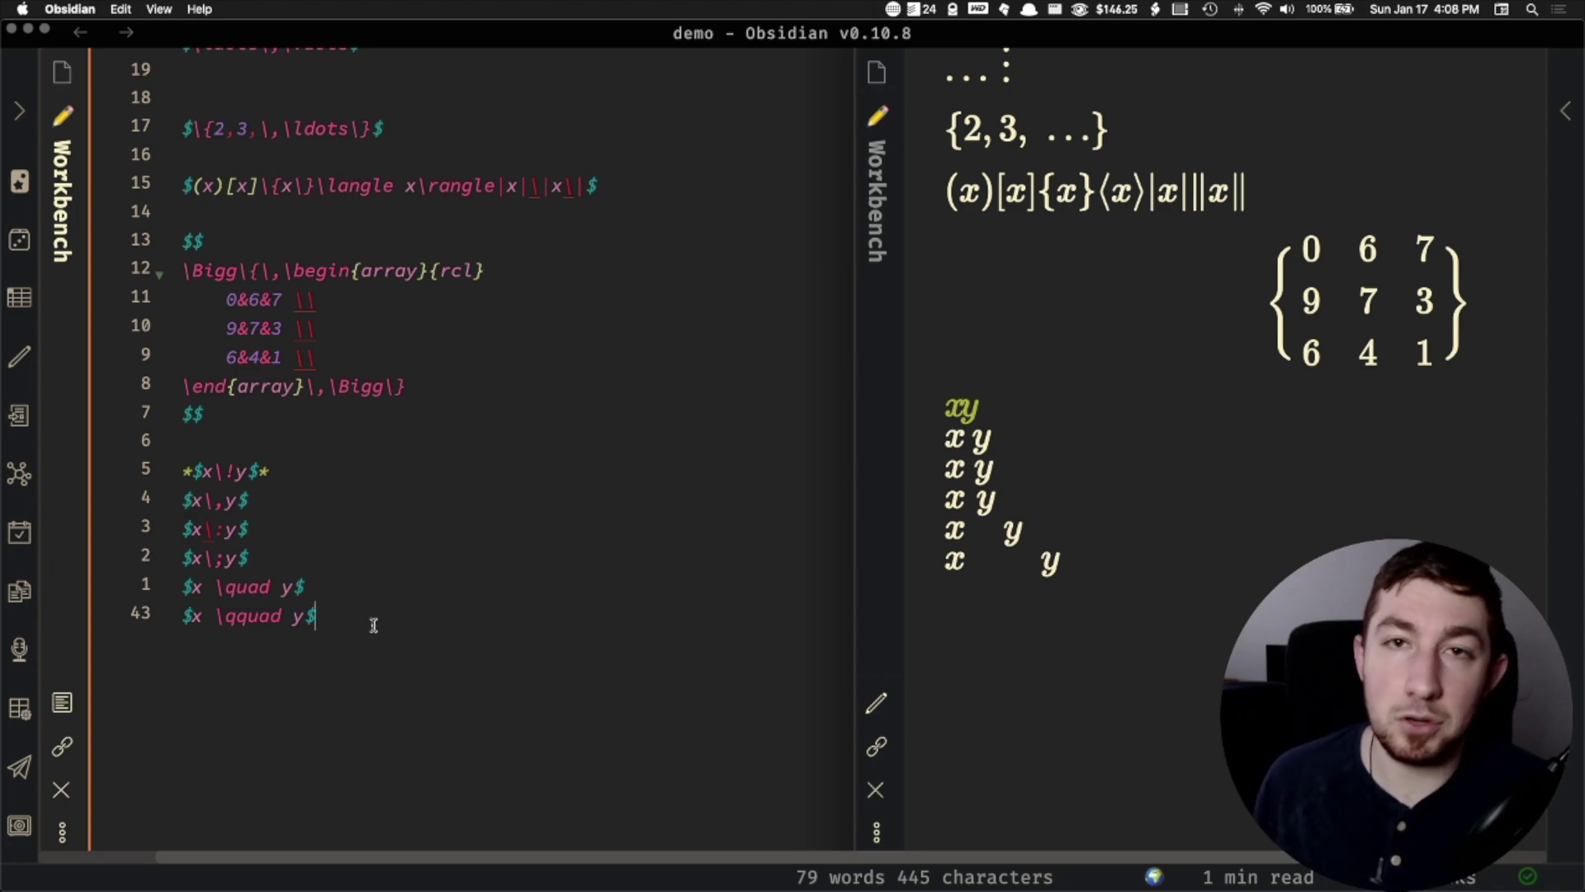
scroll(513, 390, "up", 2)
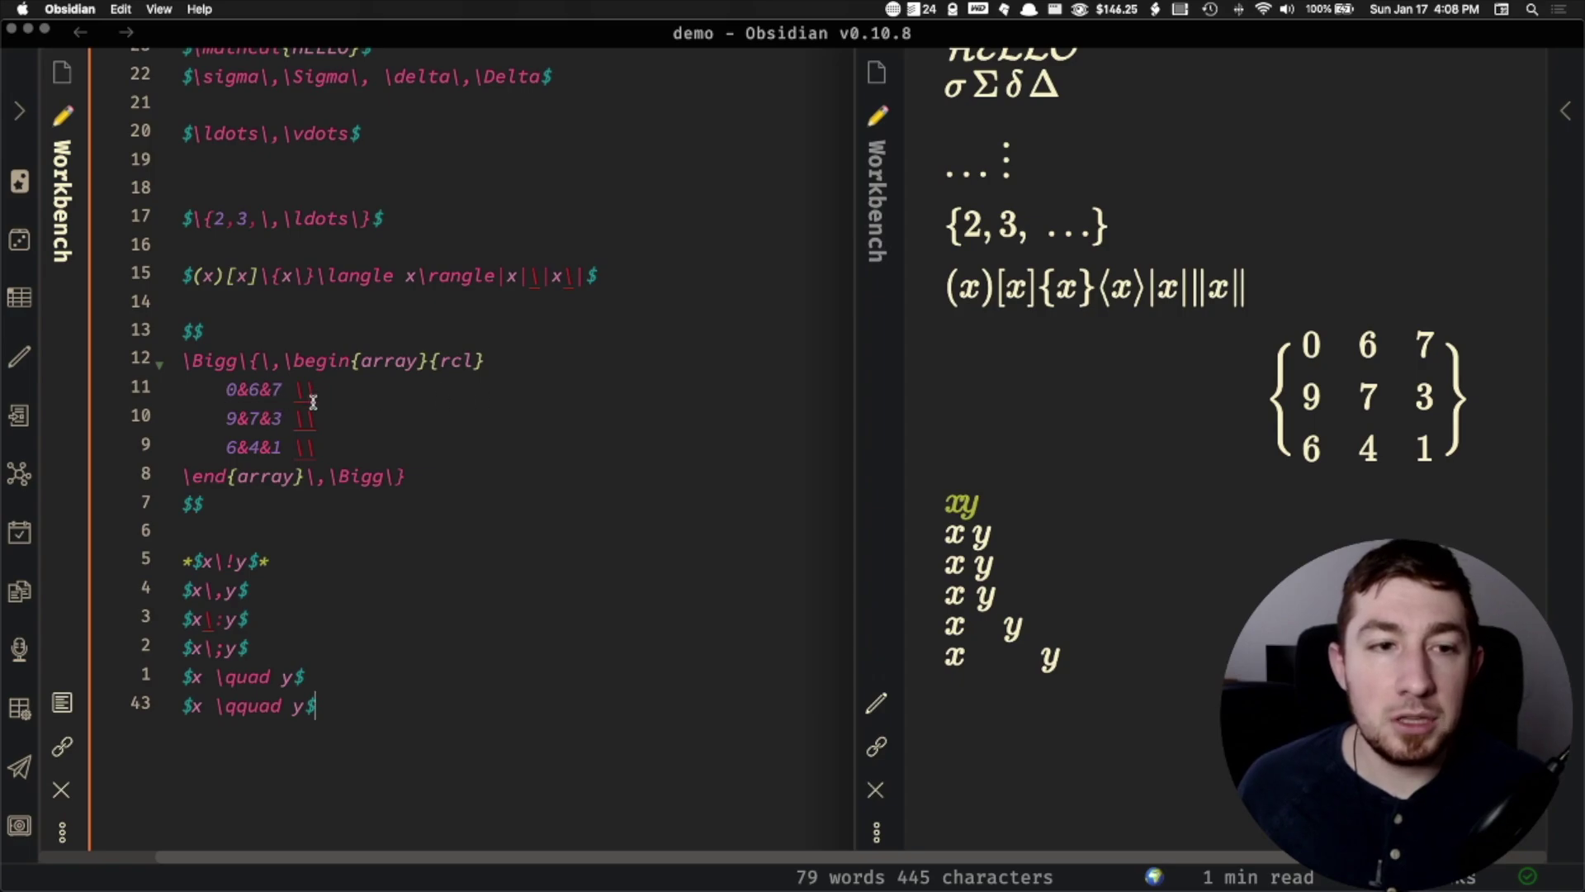
left_click(334, 421)
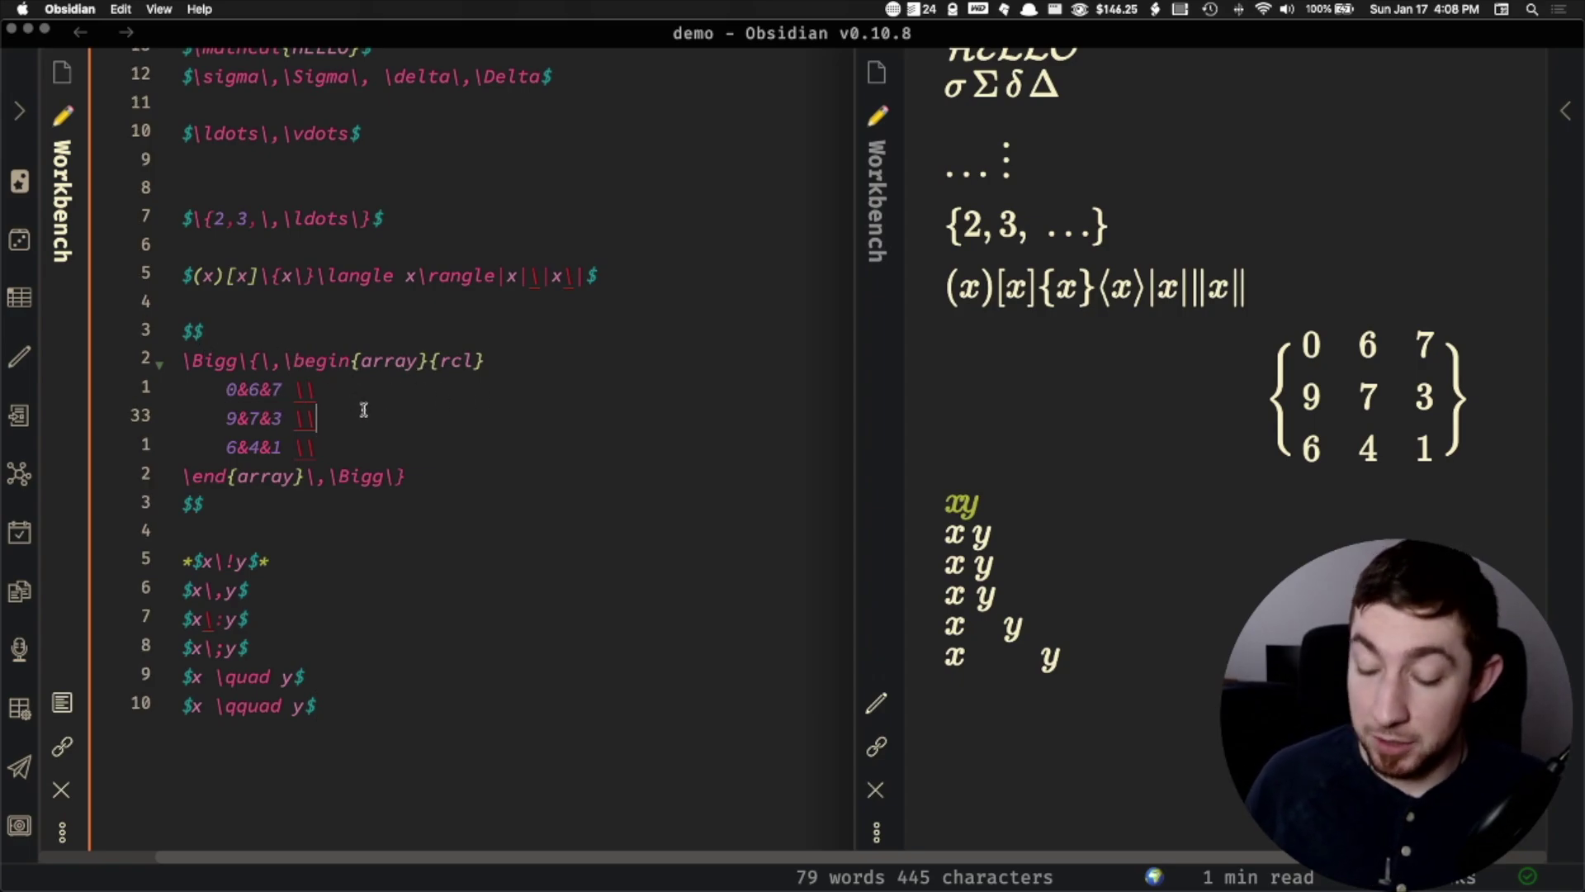
key("BackSpace")
key("BackSpace")
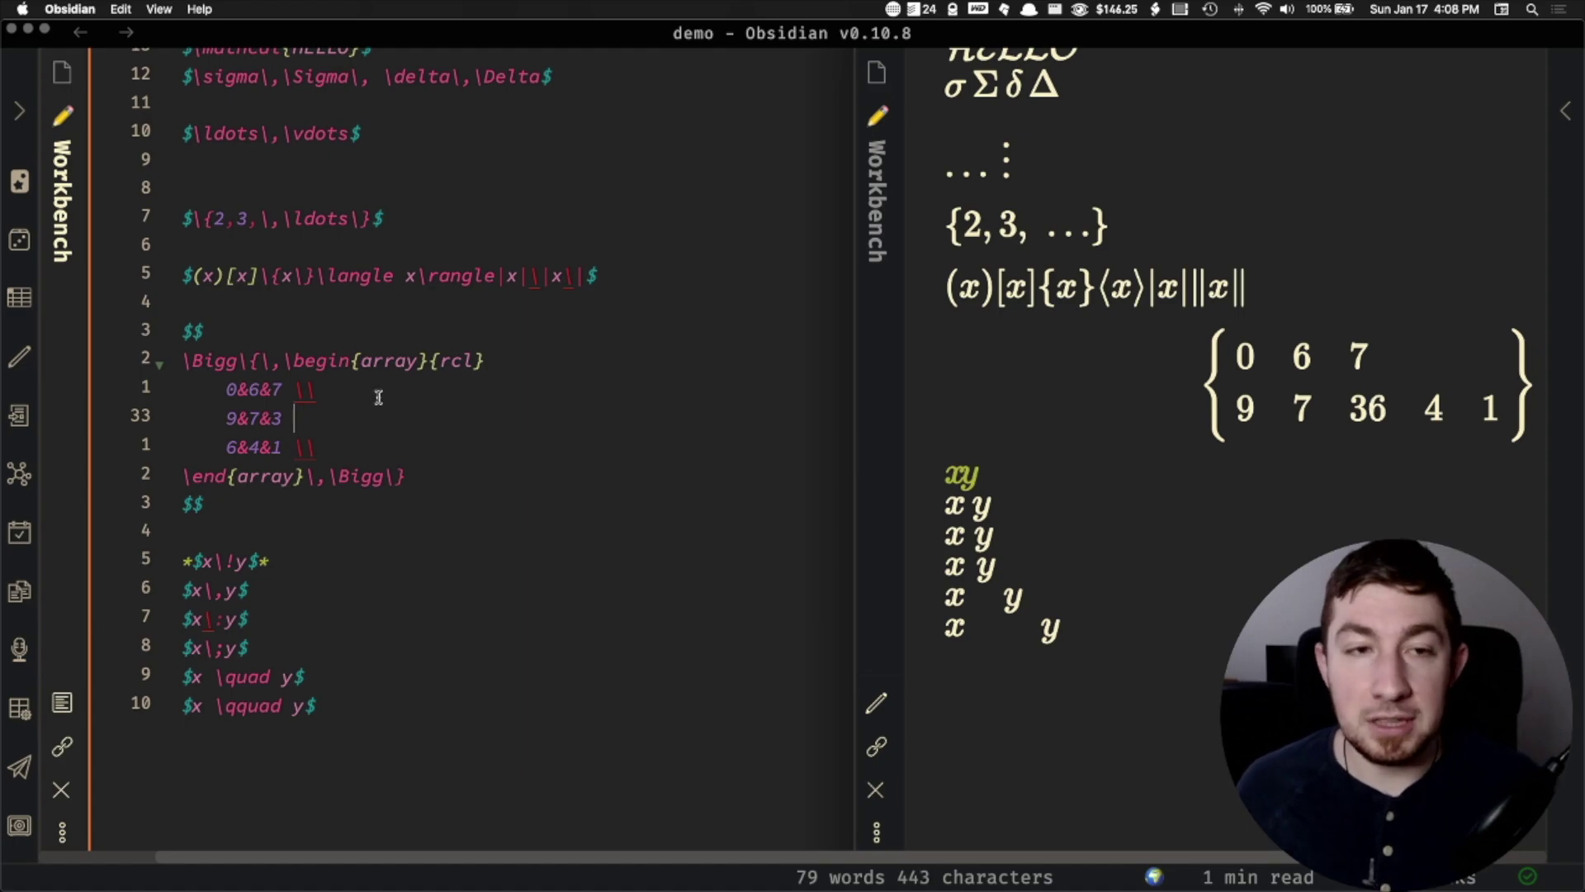
type("\\\\")
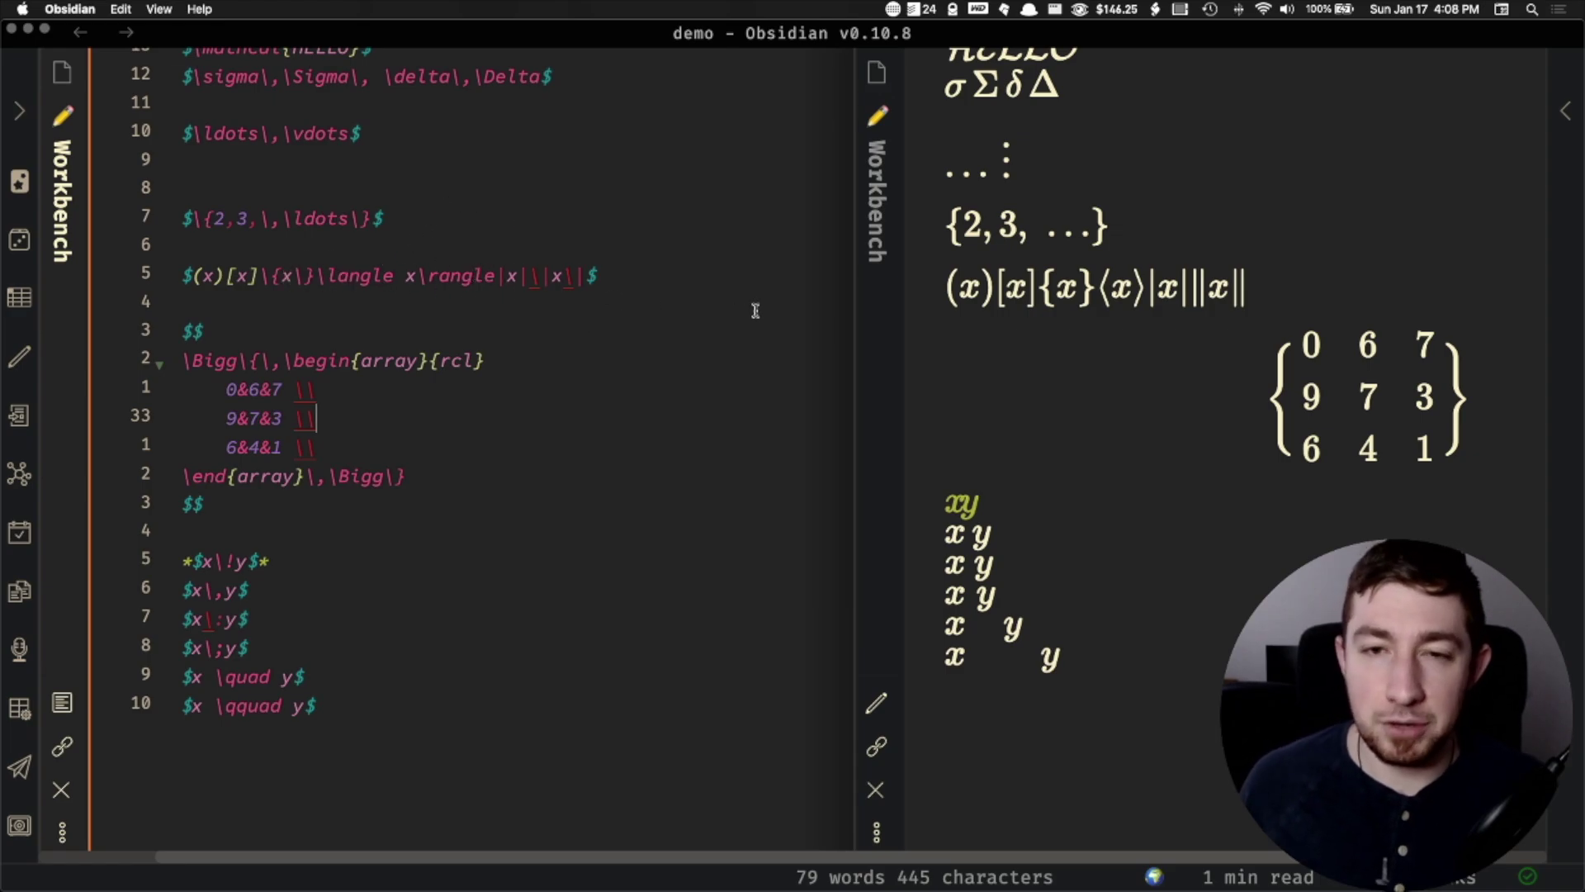
- Look at the MathJax line break issue in Brave, return to Obsidian, and highlight the array's begin, end and closing Bigg brace commands
key("super+Tab")
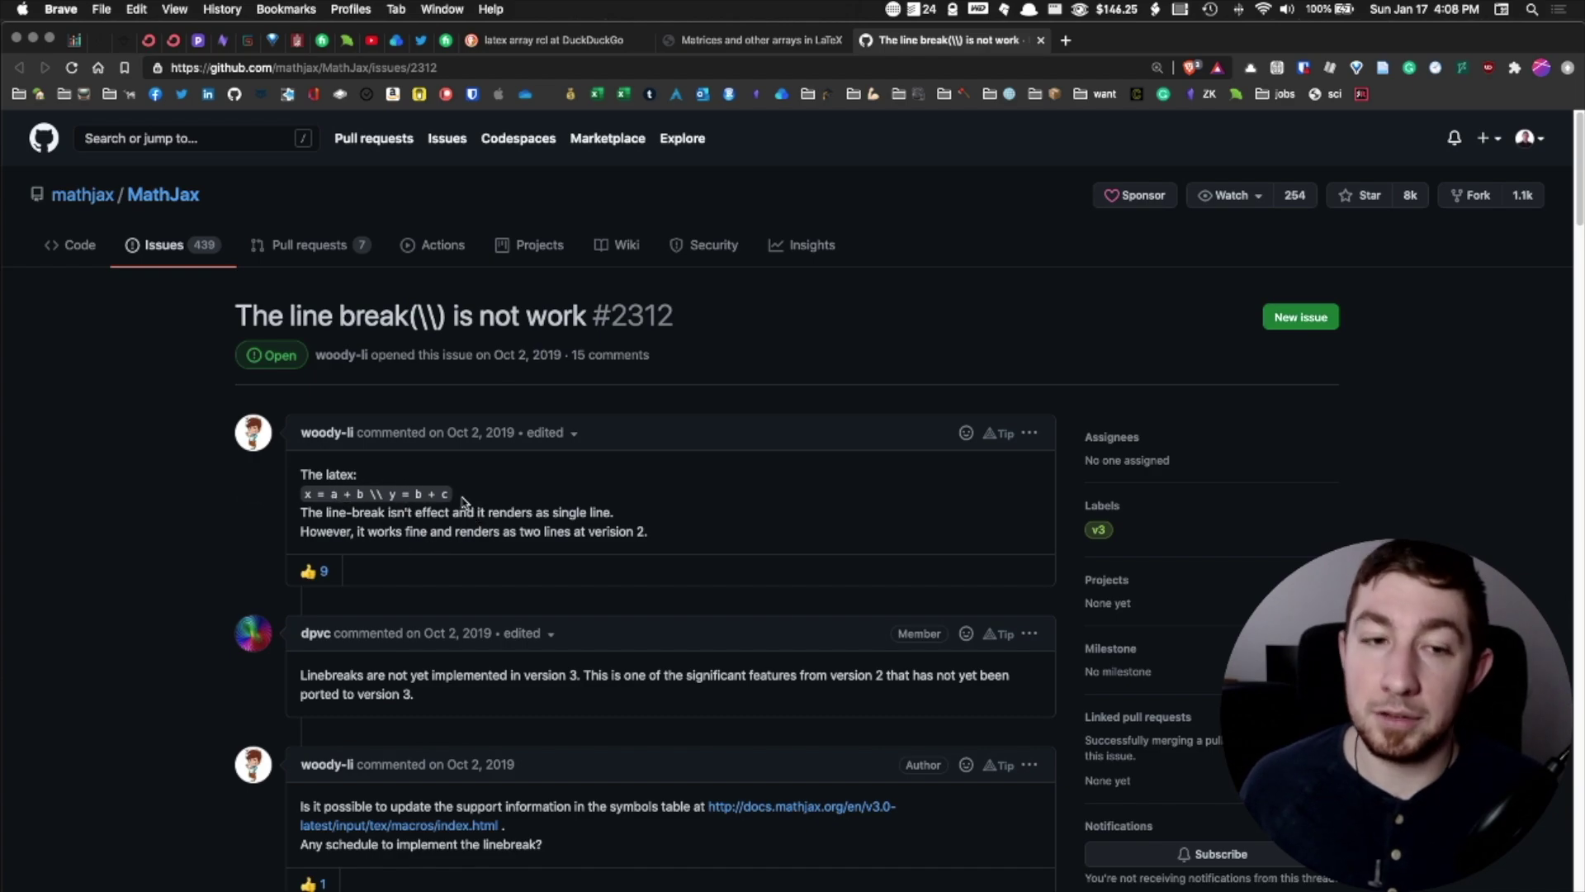
key("super+Tab")
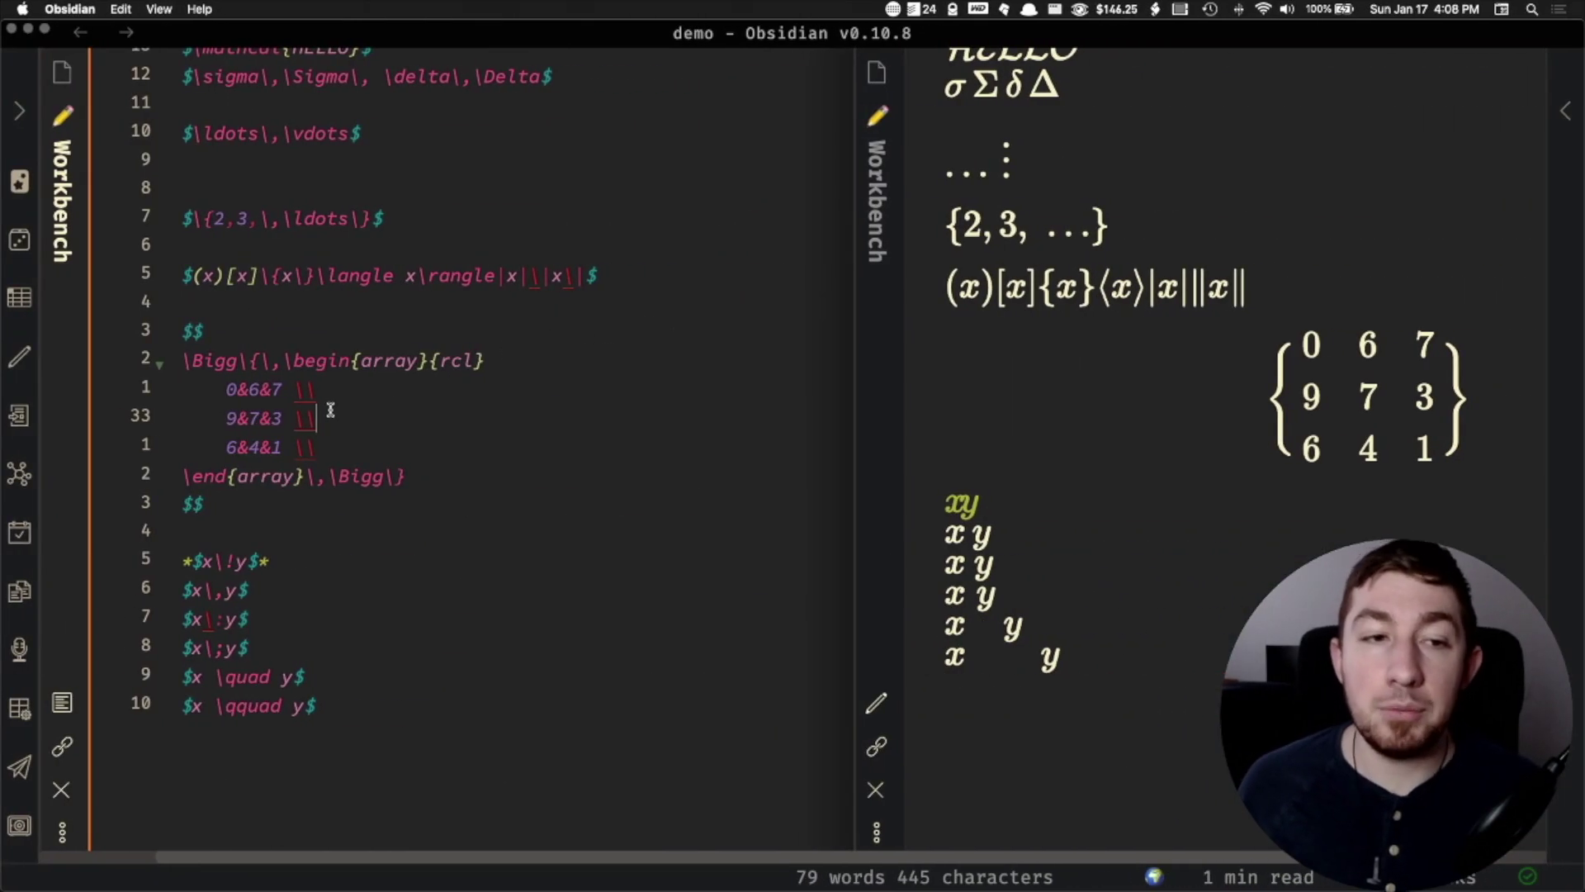
left_click_drag(249, 361, 443, 359)
left_click_drag(239, 476, 329, 476)
left_click(382, 477)
left_click(411, 476)
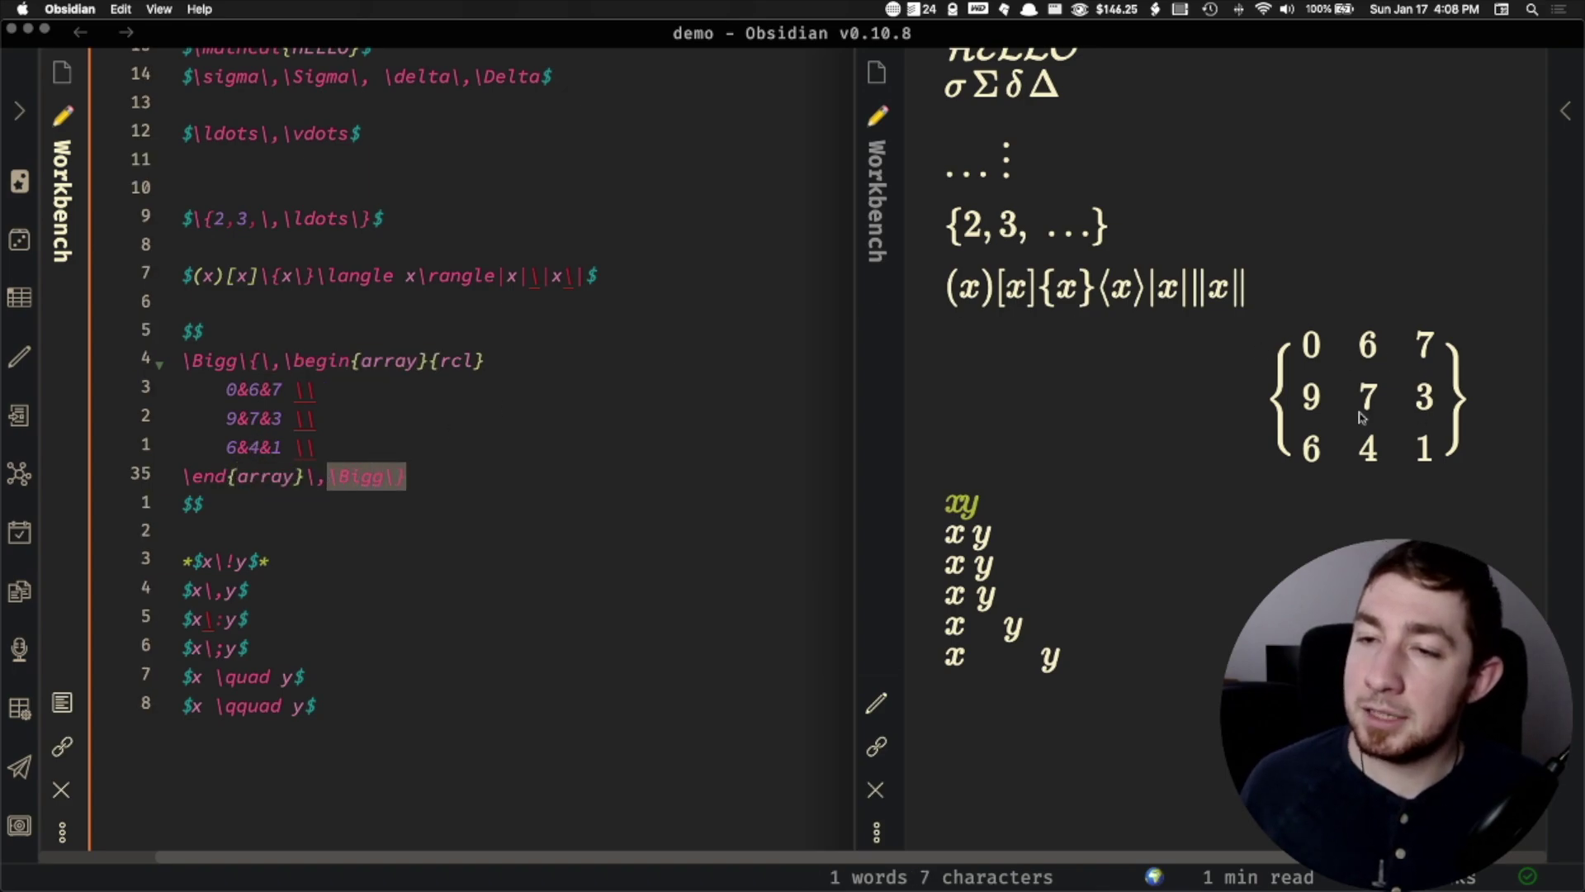
- Delete both backslashes ending the 9&7&3 row and re-enter them one at a time to demonstrate the row break
left_click(330, 418)
key("BackSpace")
key("BackSpace")
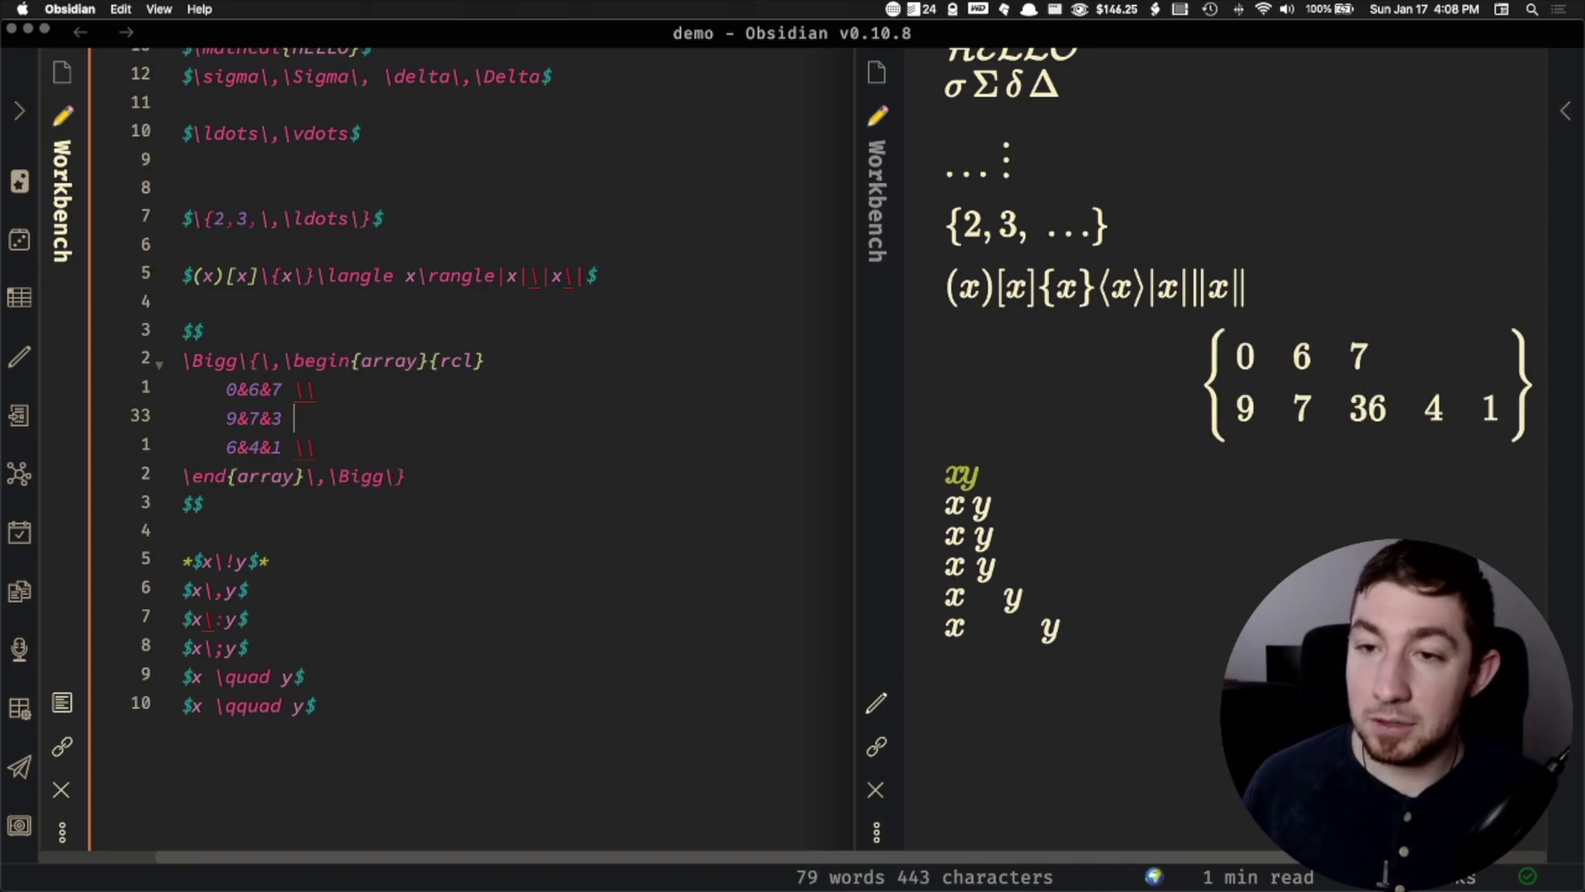
type("\\")
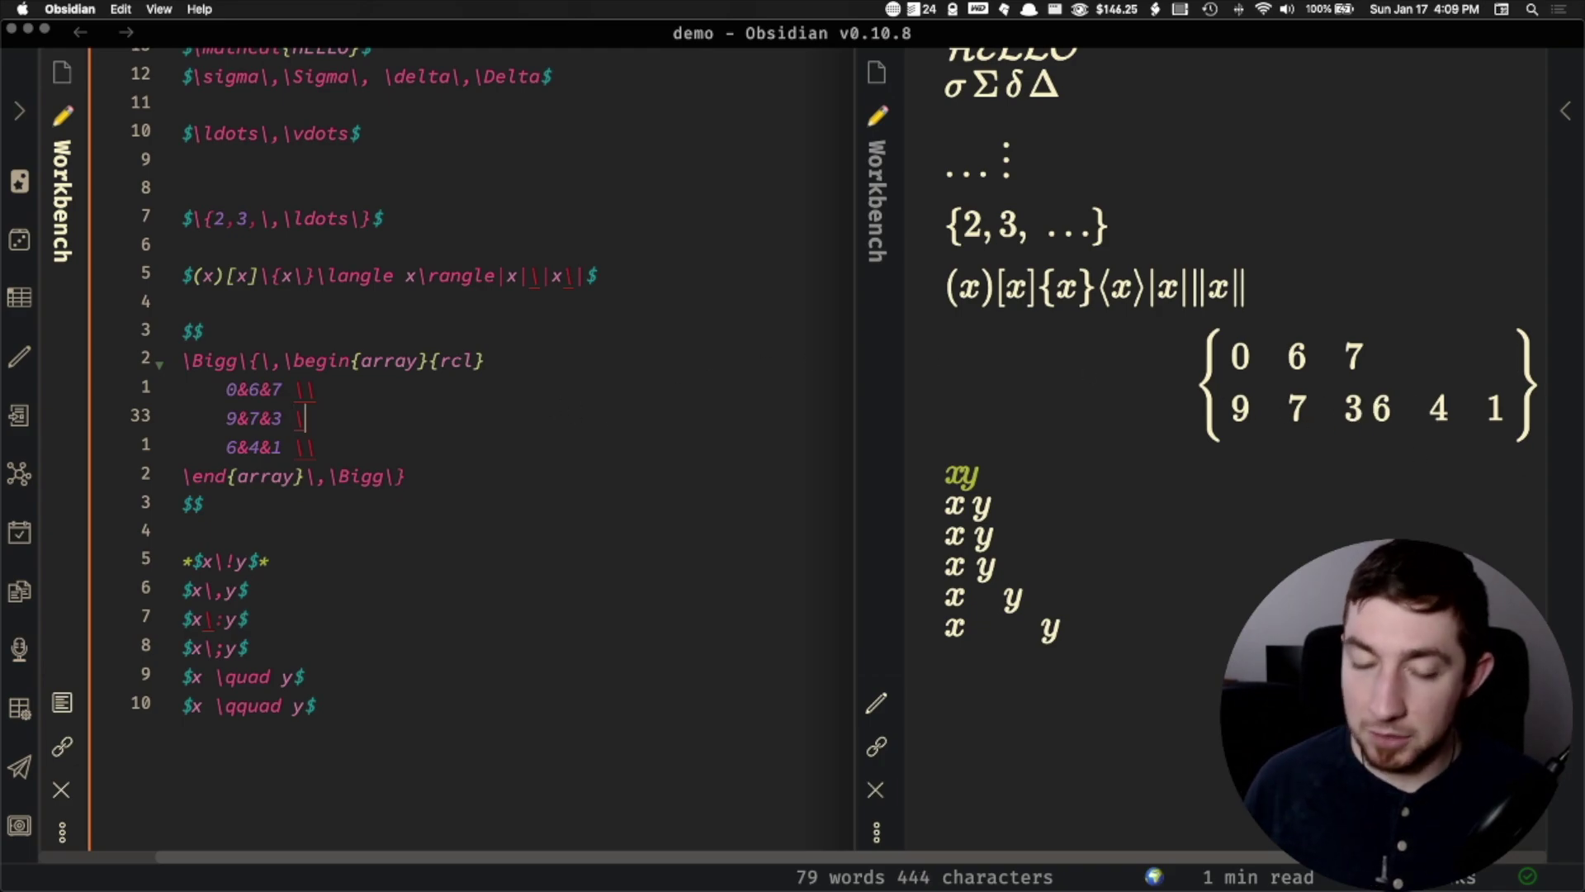
type("\\")
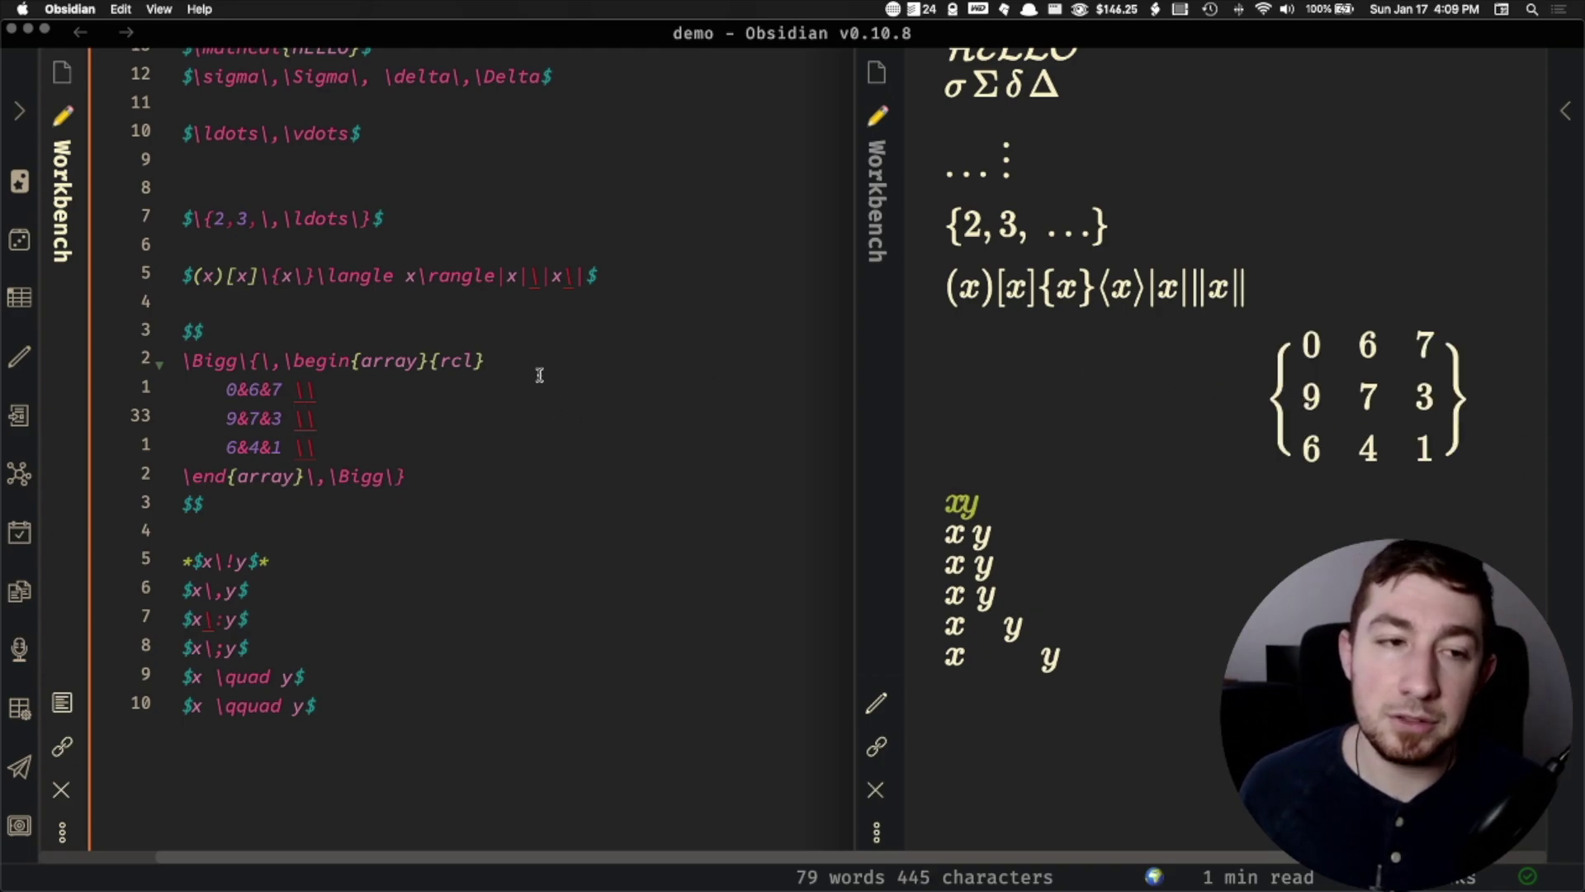
- Highlight the array's begin and end commands and the bracket examples line above the array
left_click_drag(282, 361, 350, 354)
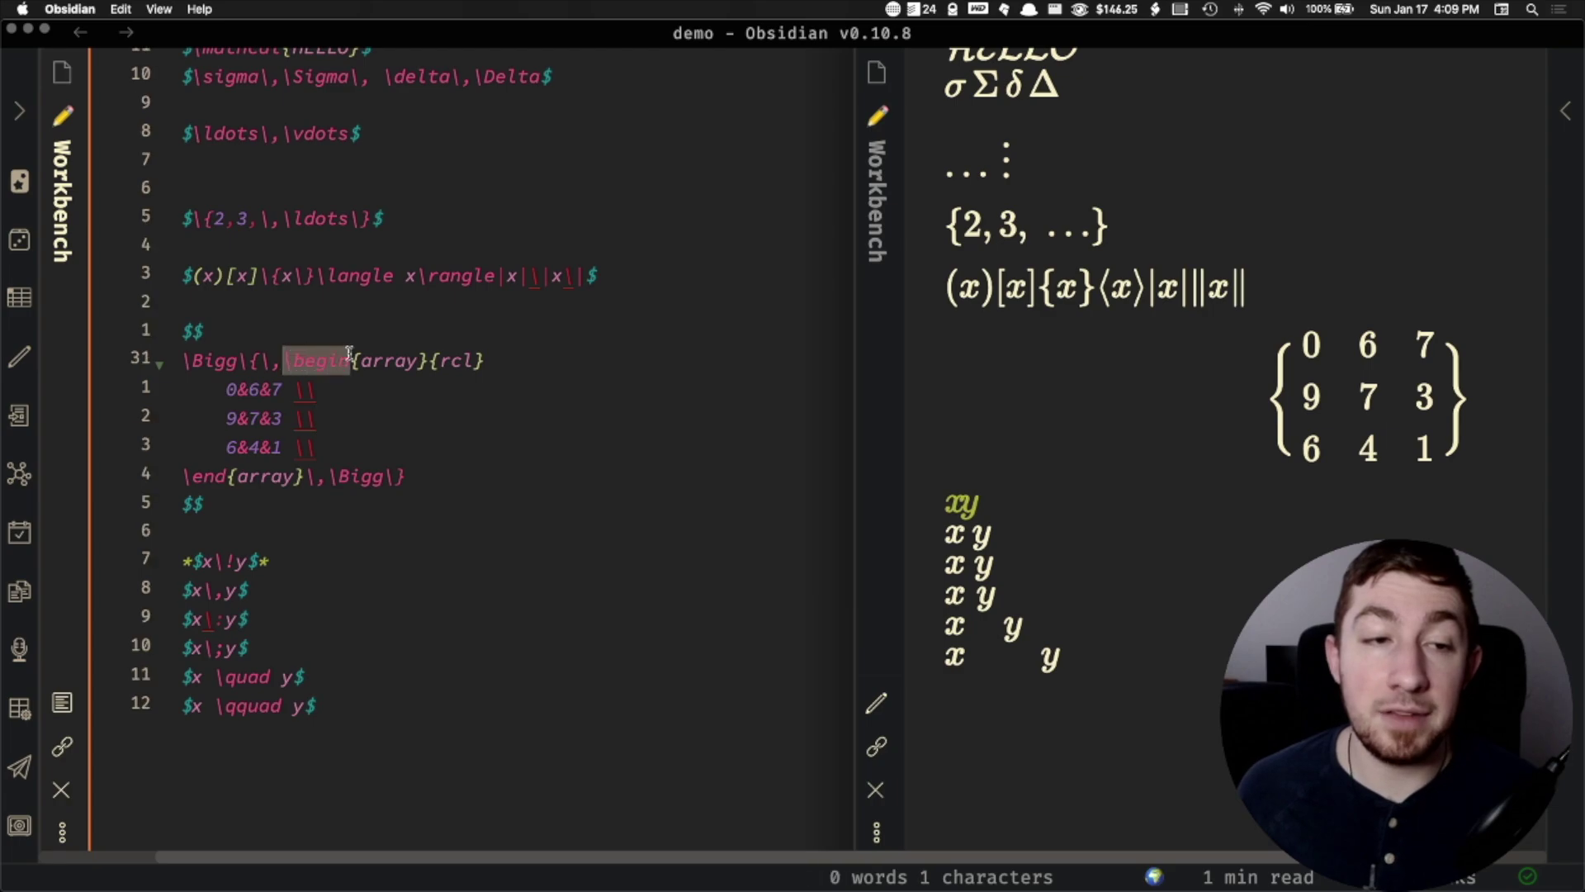
left_click(216, 476)
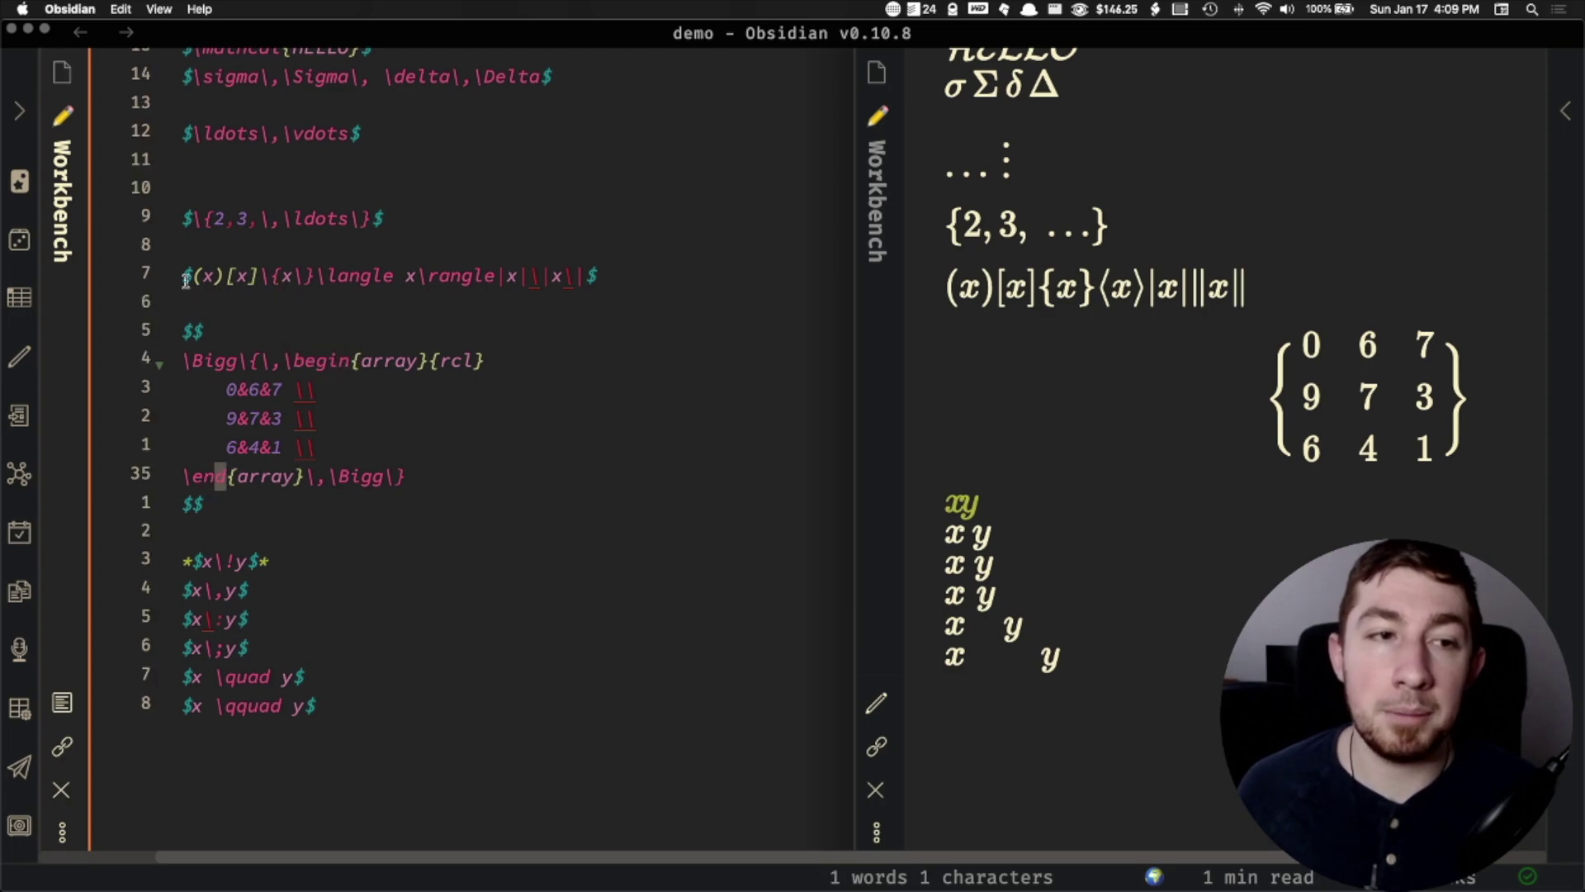
left_click_drag(186, 279, 541, 276)
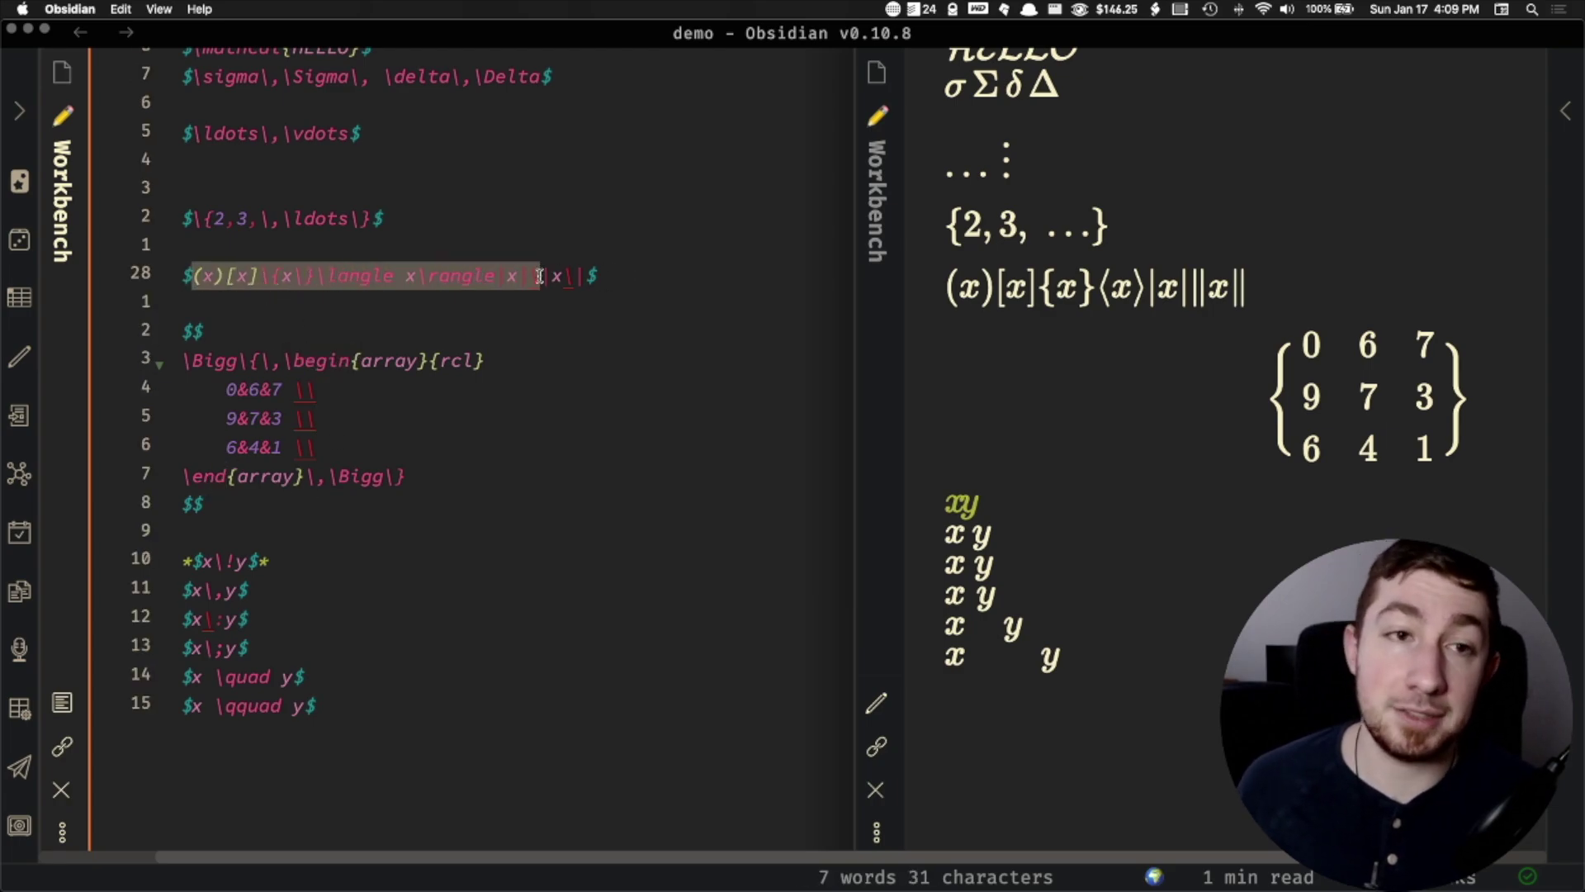
left_click(631, 278)
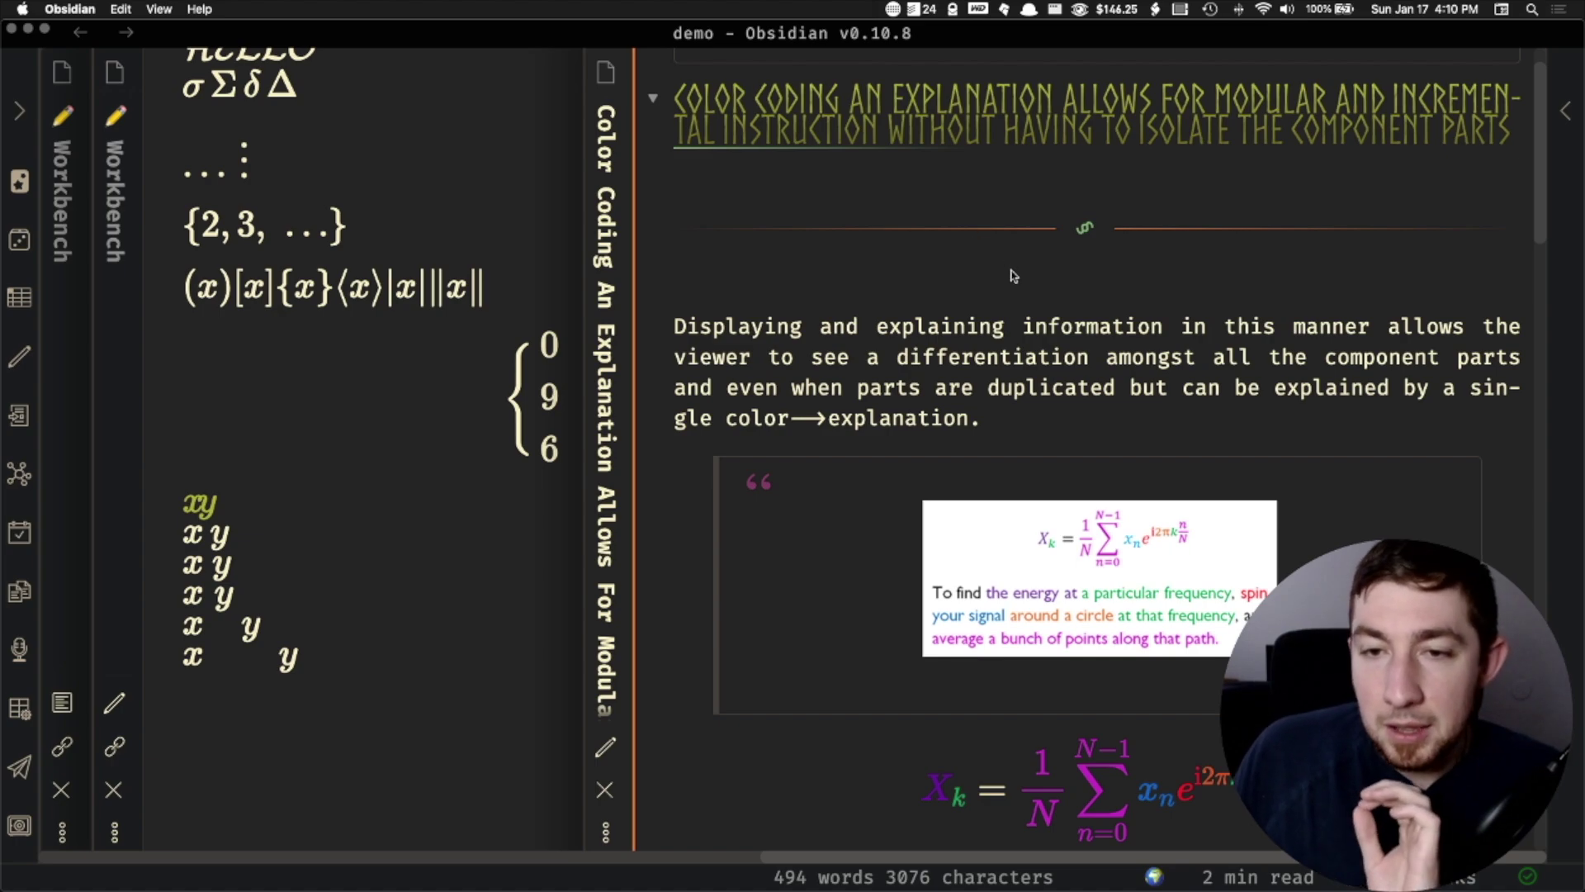
- Examine the color-coded formula image in the color coding note, switching between its enlarged and normal size
scroll(1032, 305, "down", 3)
mouse_move(1111, 321)
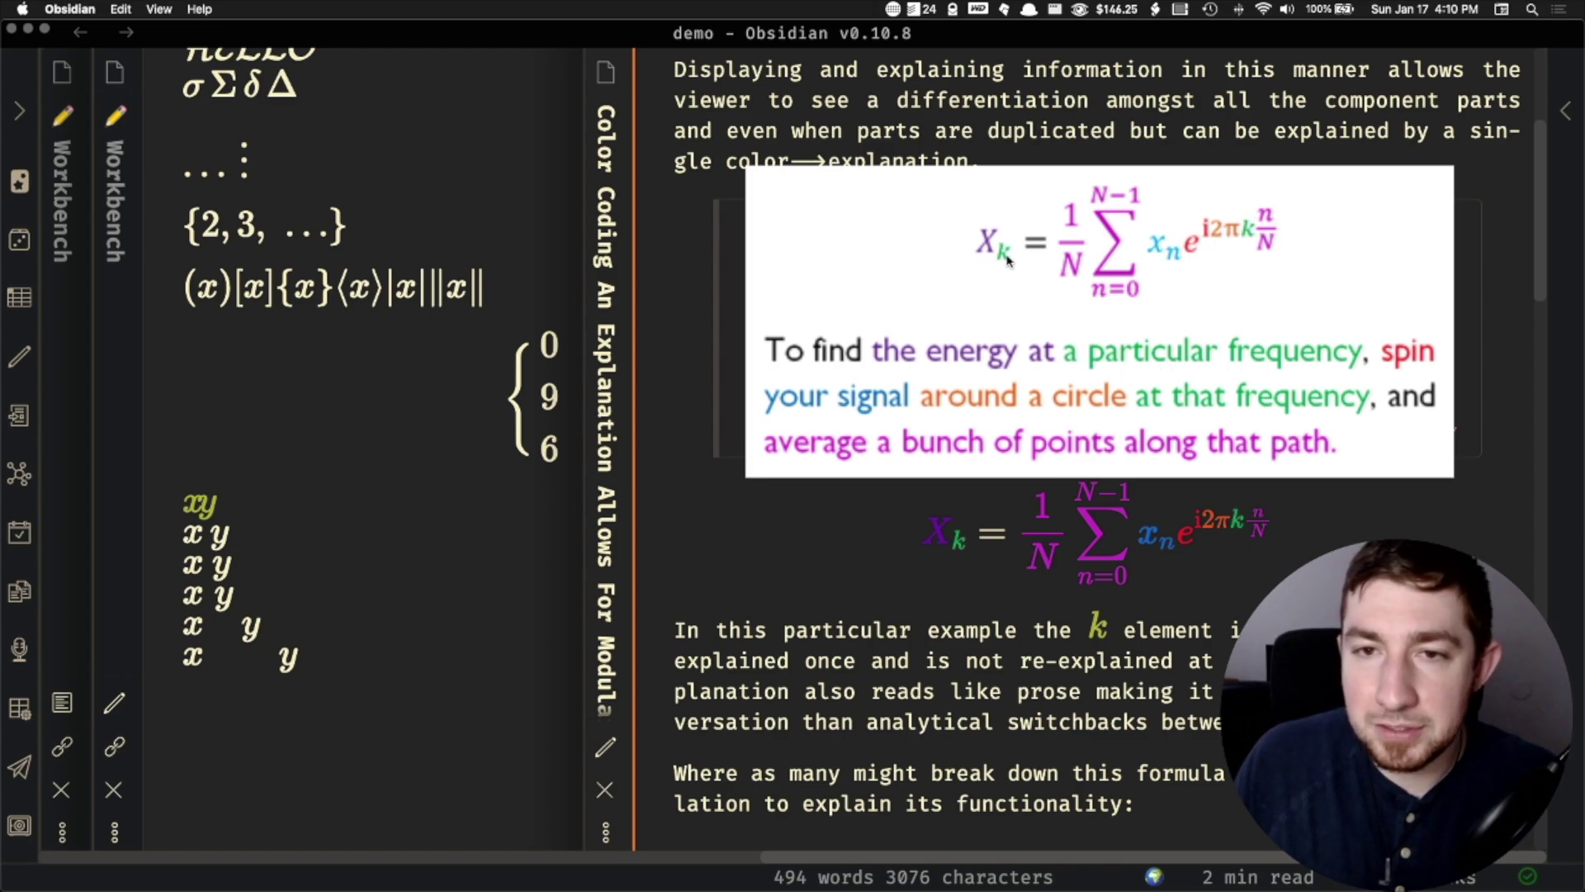
left_click(1465, 347)
left_click(1237, 308)
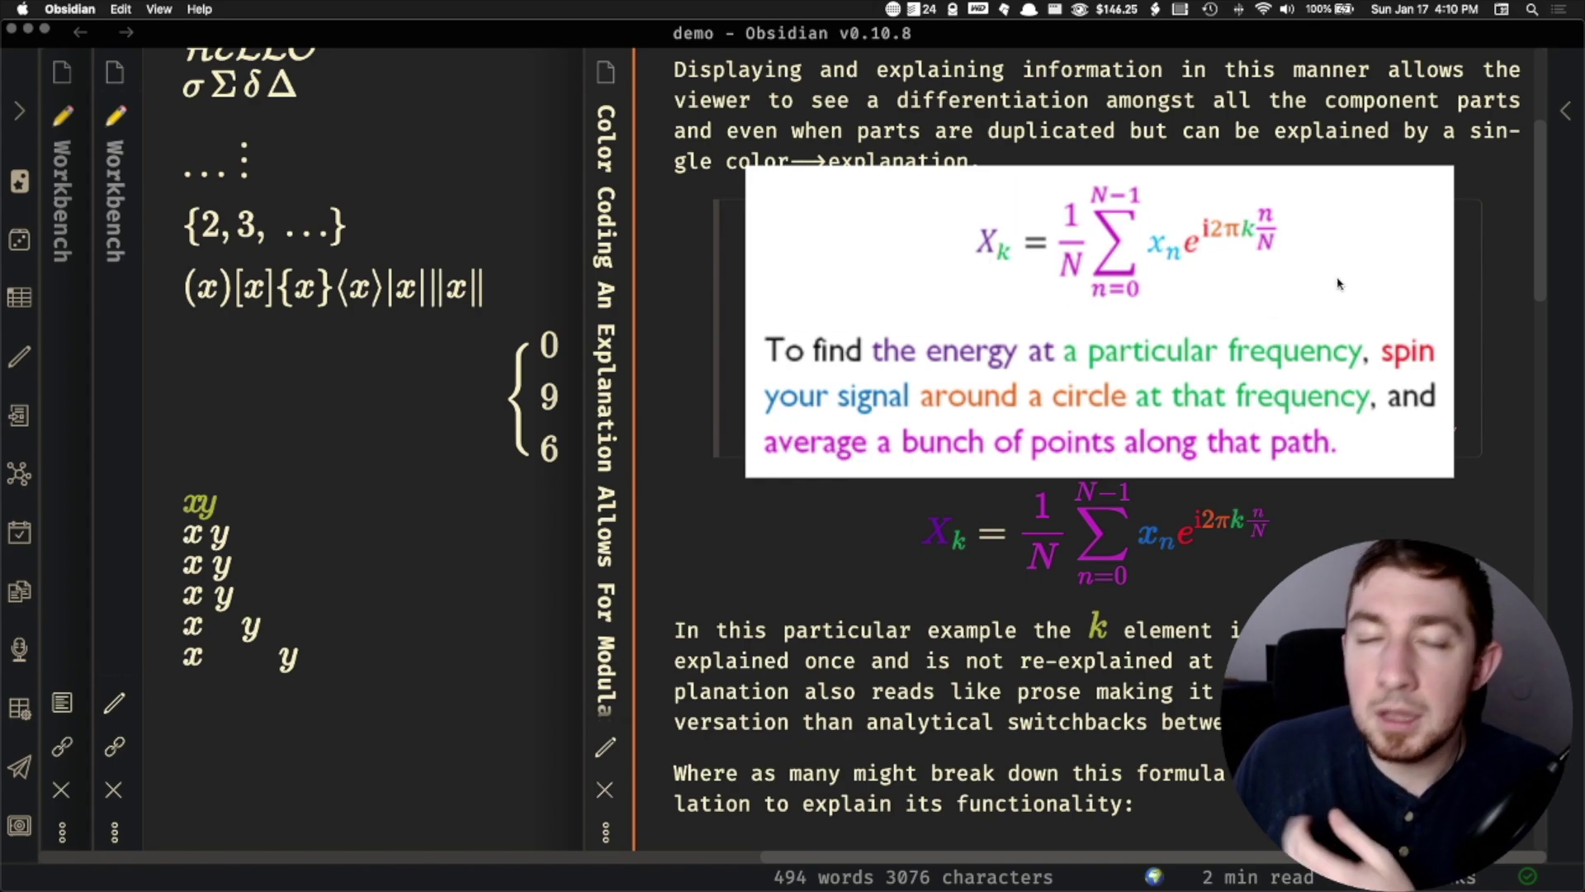
left_click(1180, 316)
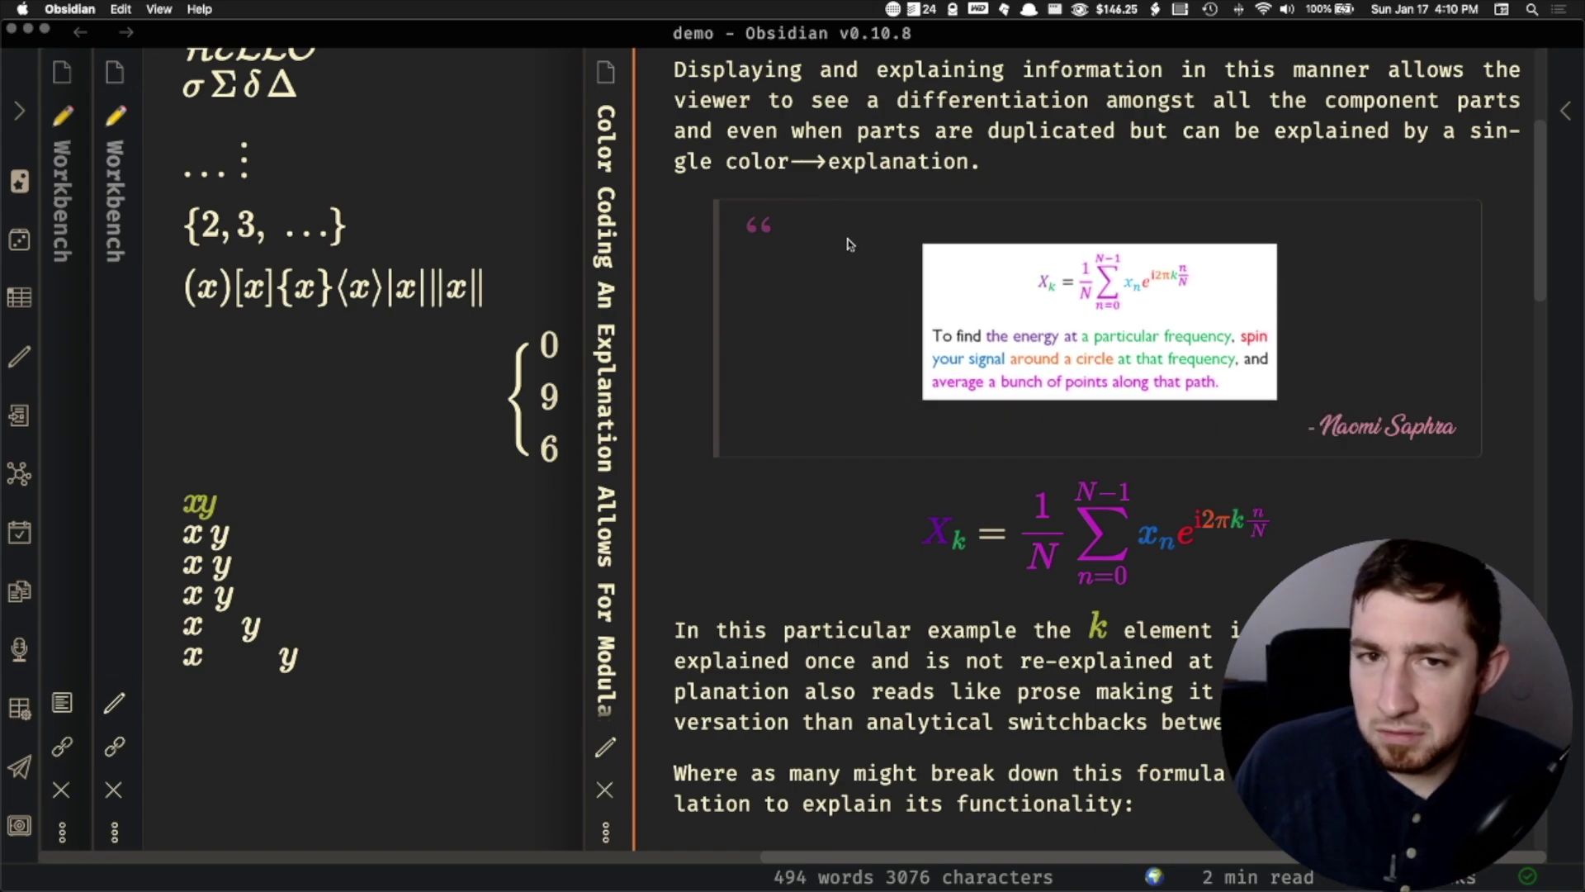
left_click(979, 256)
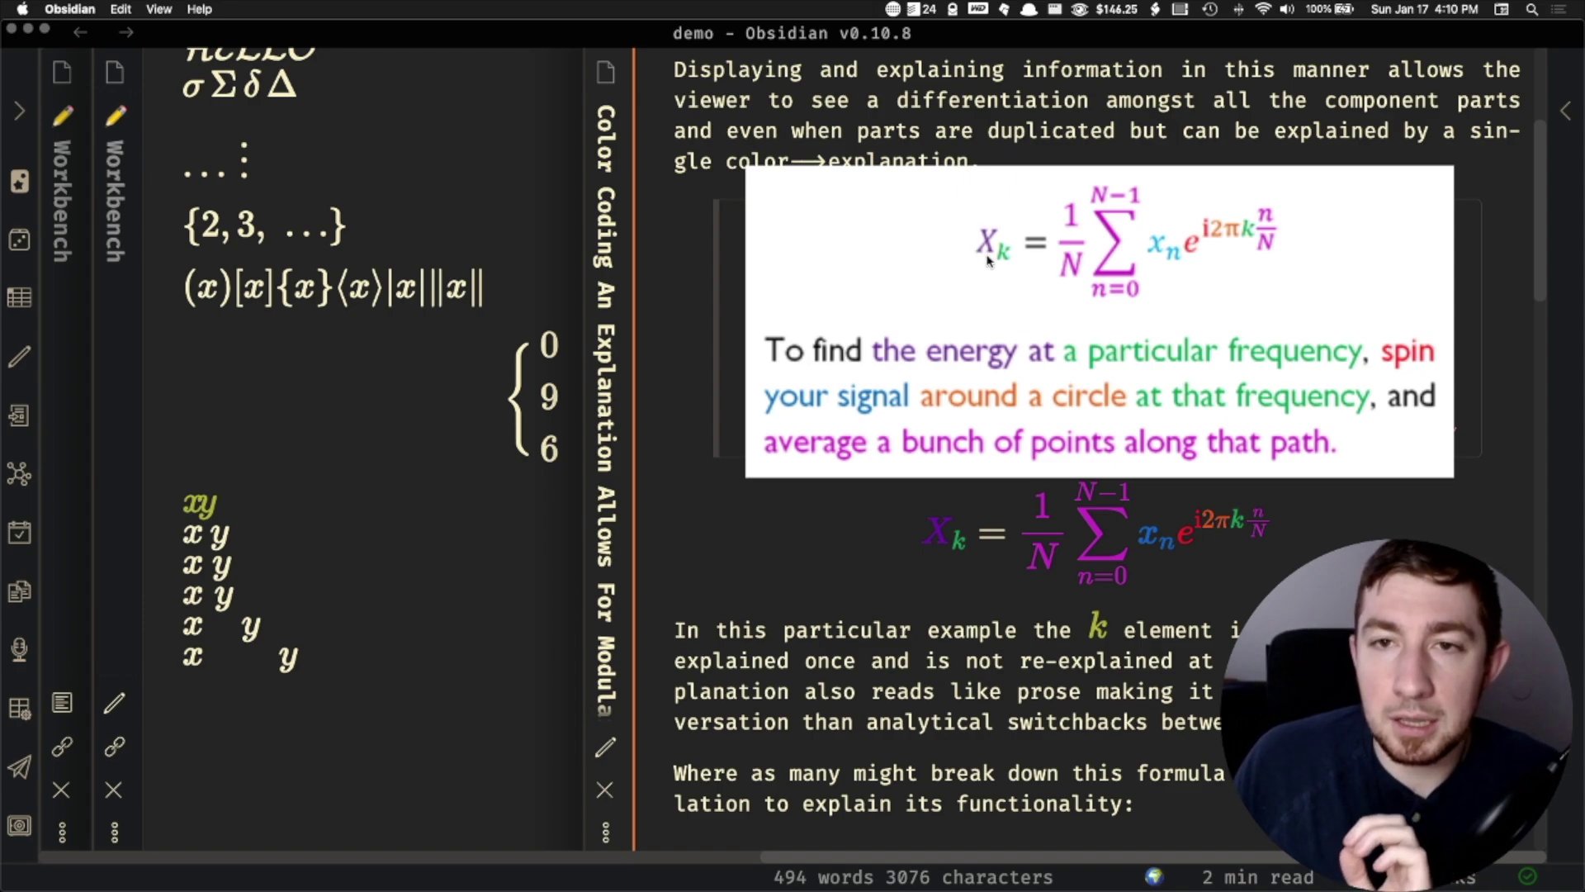
left_click(910, 195)
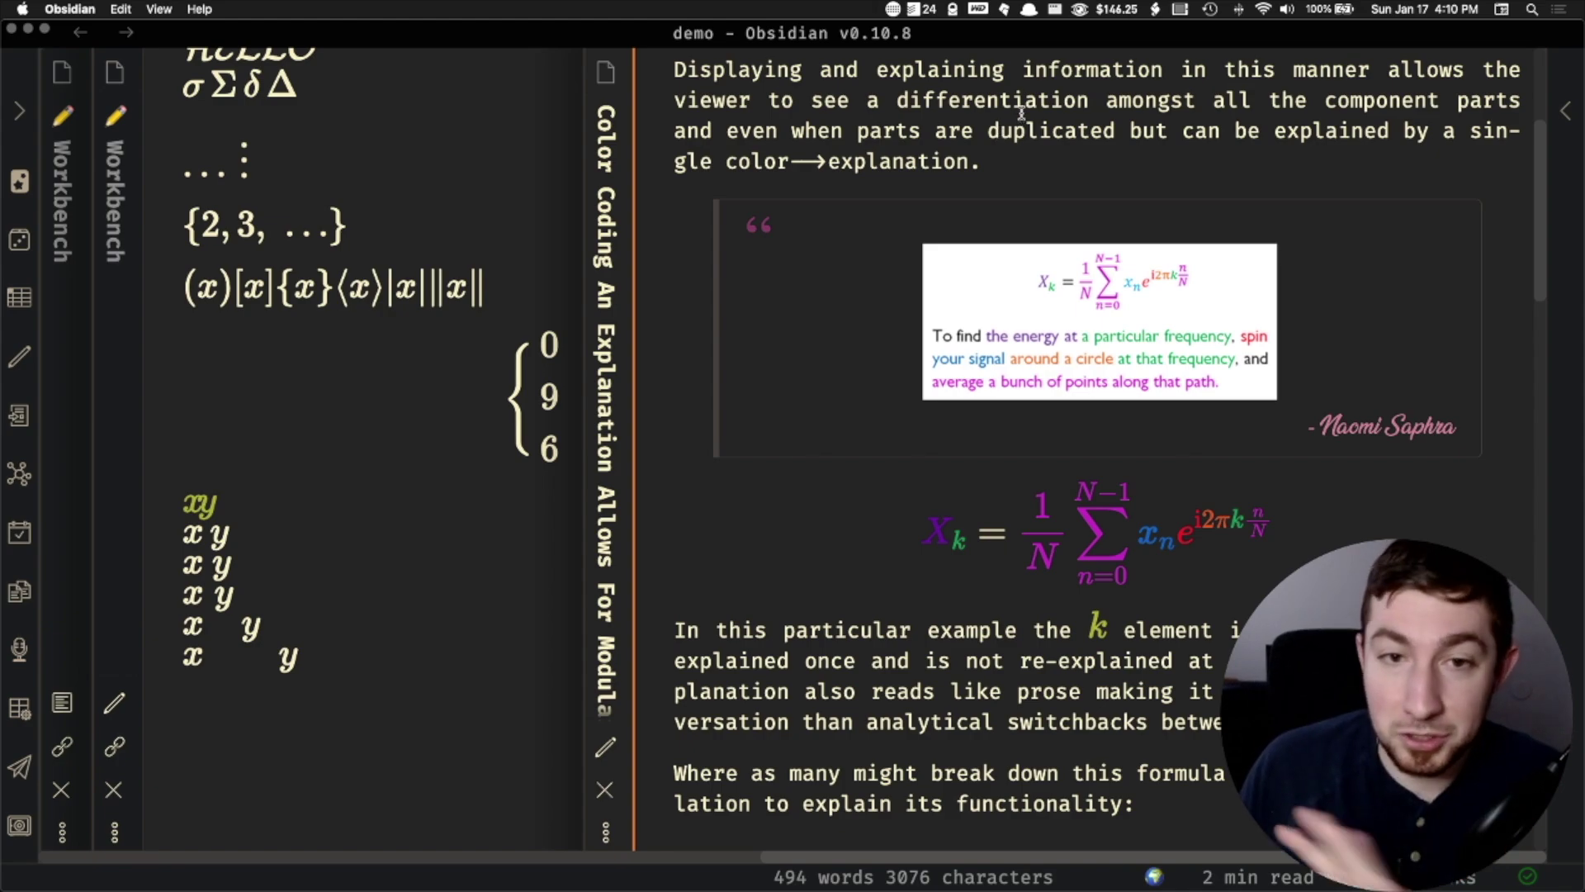
left_click(1188, 308)
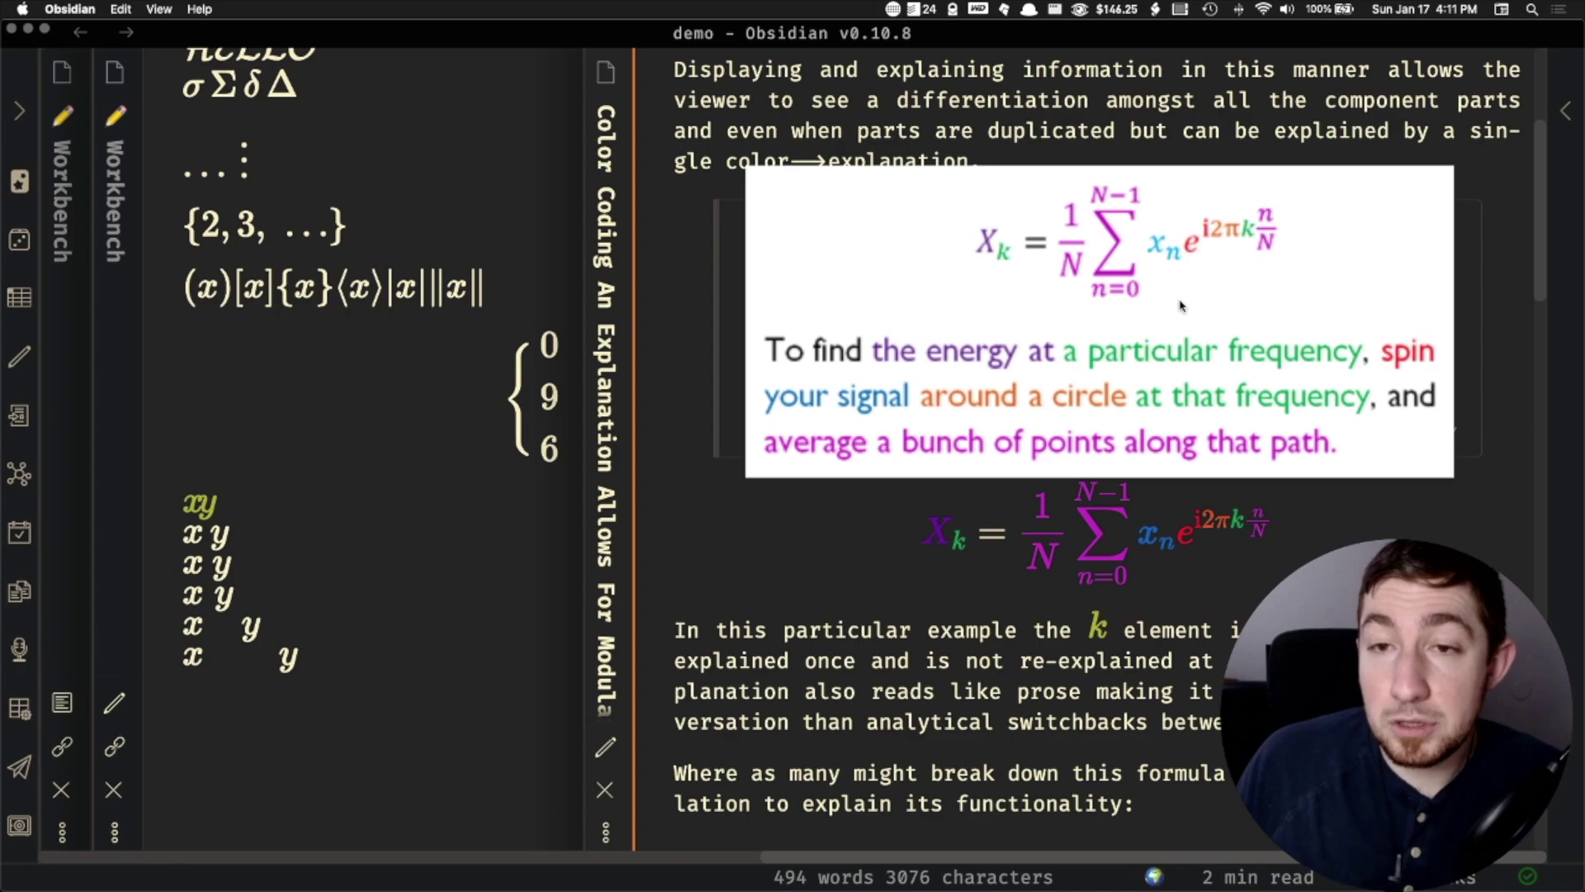
- Examine the note's piece-by-piece breakdown of the formula, from n/N through to the complete X_k equation
scroll(1218, 367, "down", 10)
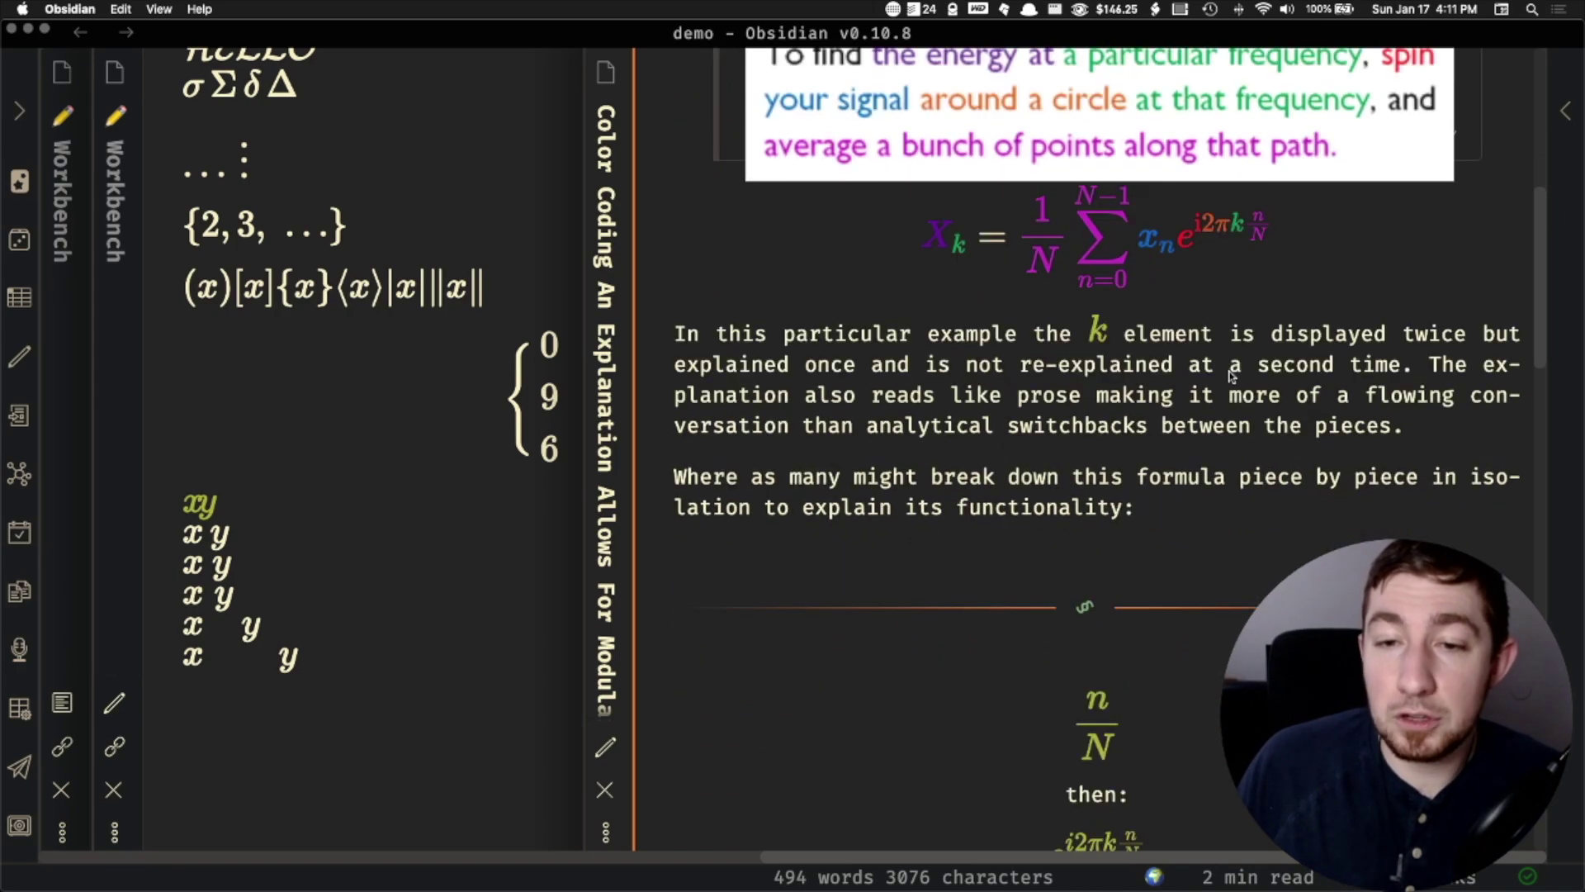
scroll(1228, 370, "down", 4)
scroll(1085, 302, "up", 4)
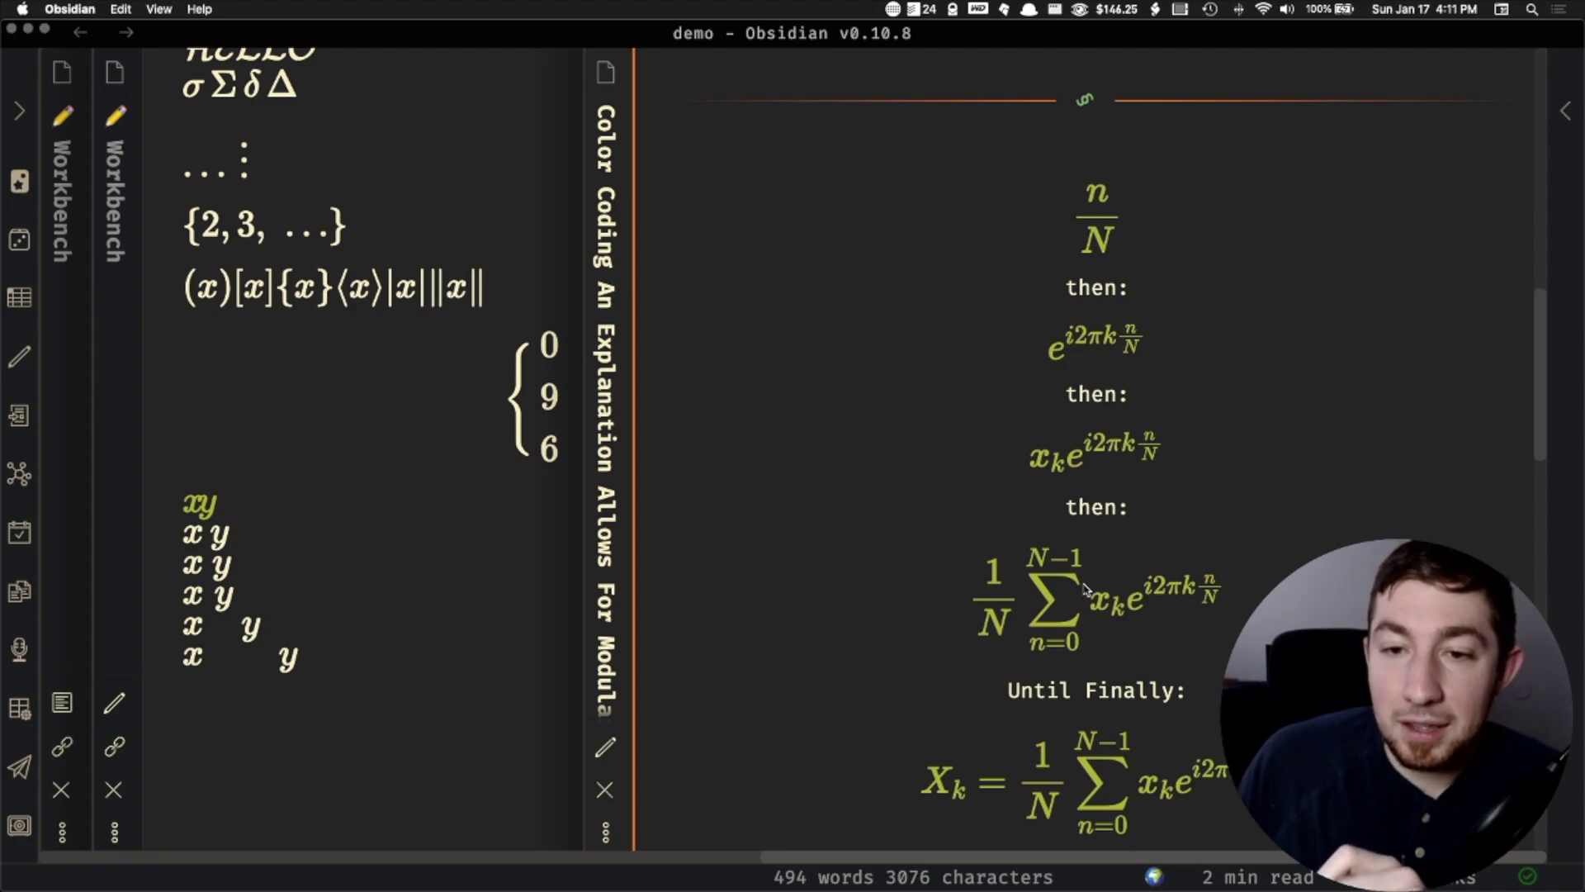
scroll(1114, 664, "down", 2)
scroll(1123, 165, "up", 1)
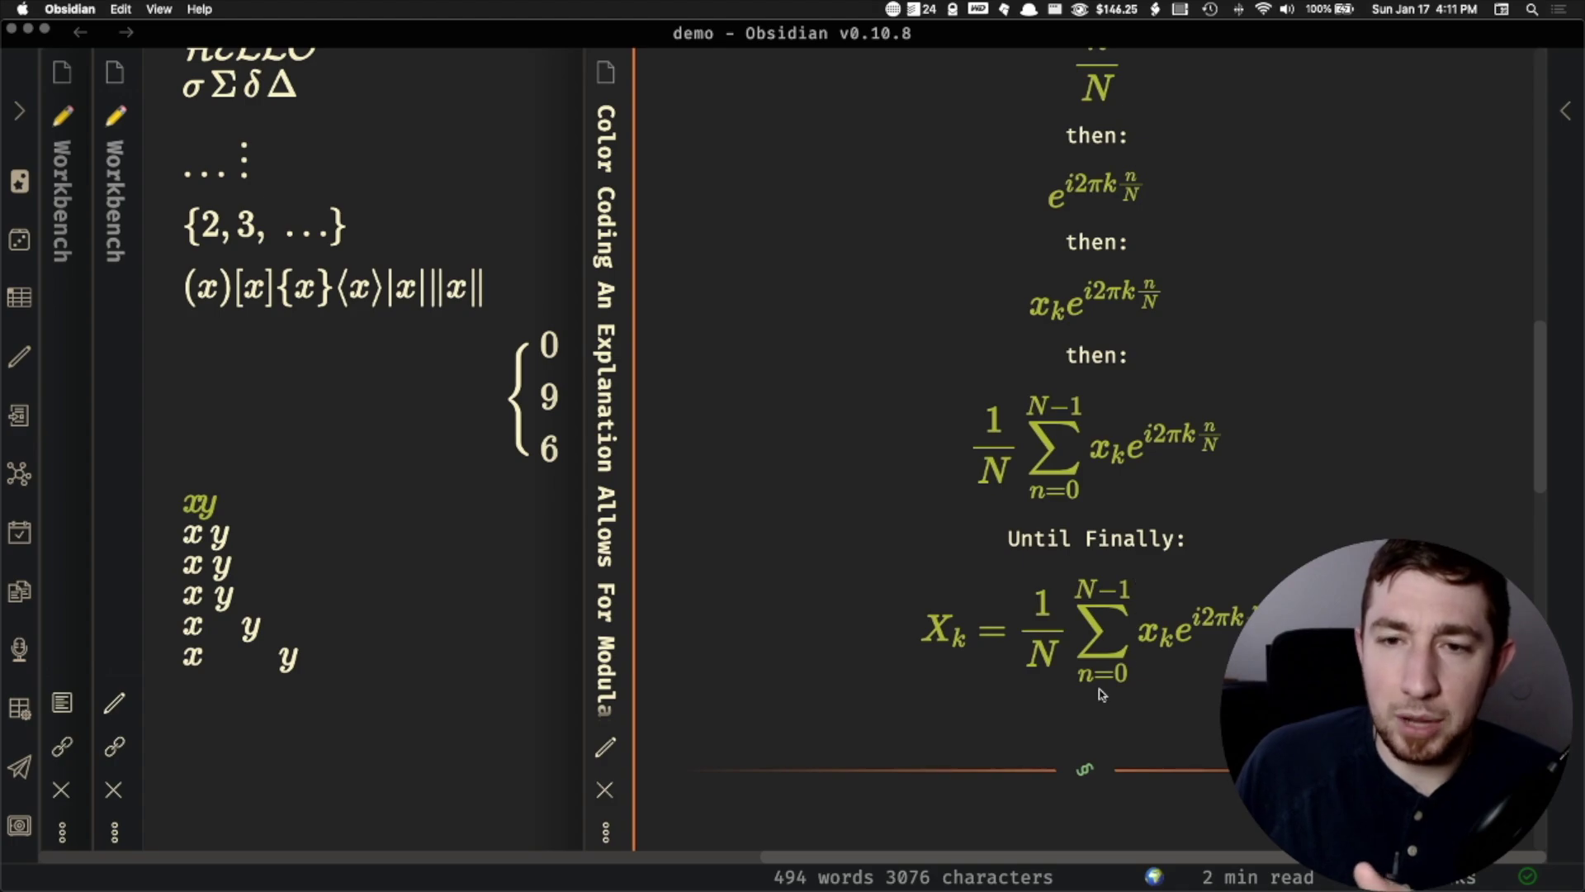
scroll(1103, 693, "up", 2)
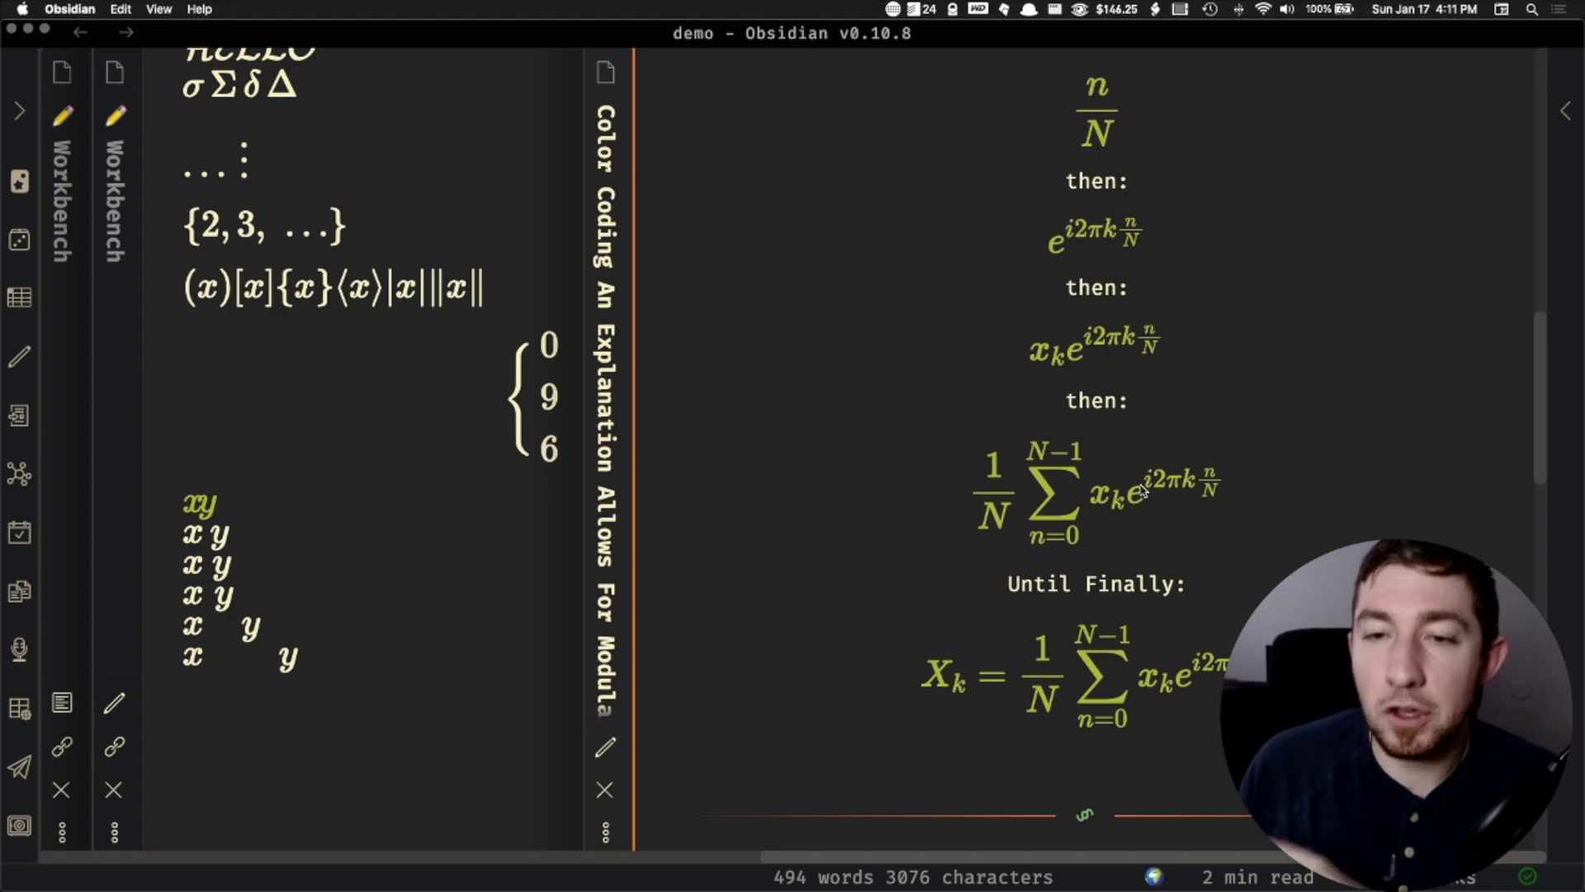
scroll(1117, 450, "down", 2)
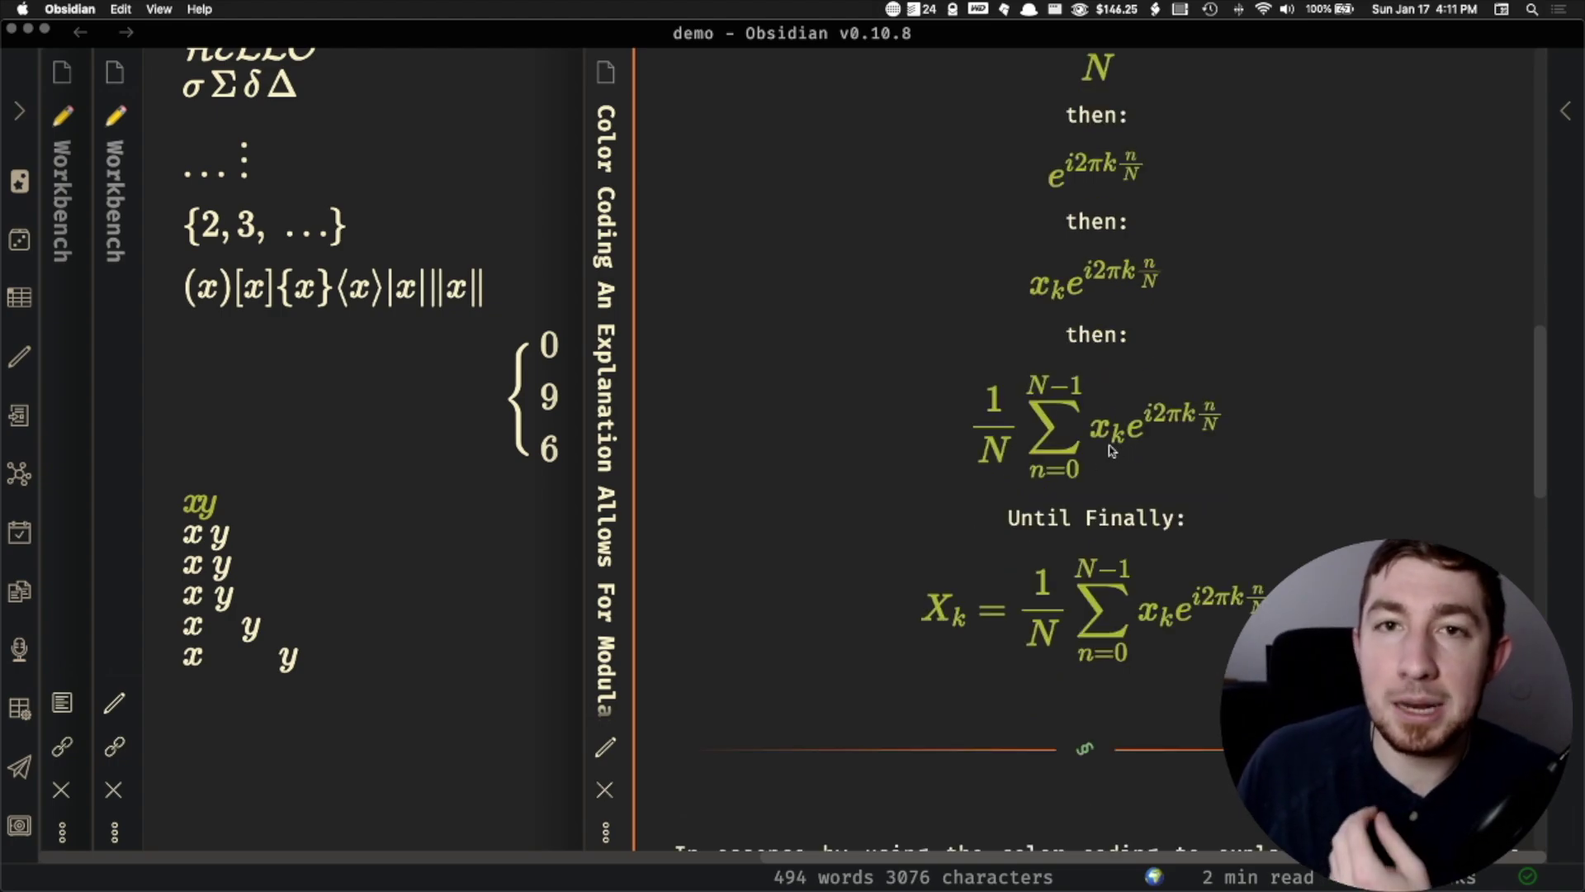
scroll(1115, 450, "up", 3)
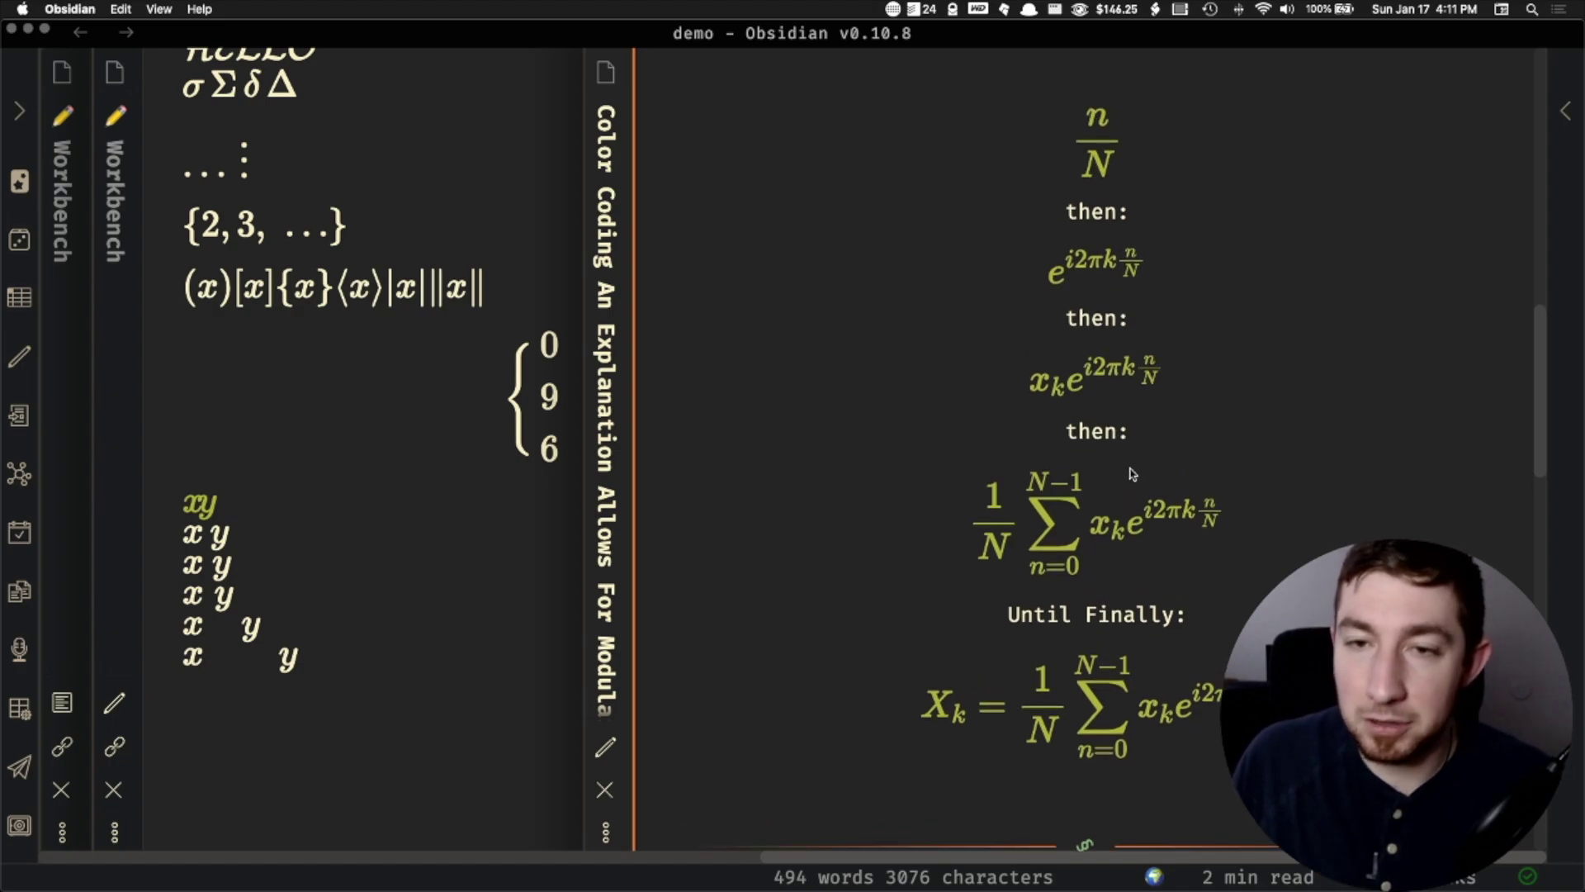
- Return to the color-coded formula near the note's beginning and enlarge its quoted image
scroll(1131, 474, "up", 10)
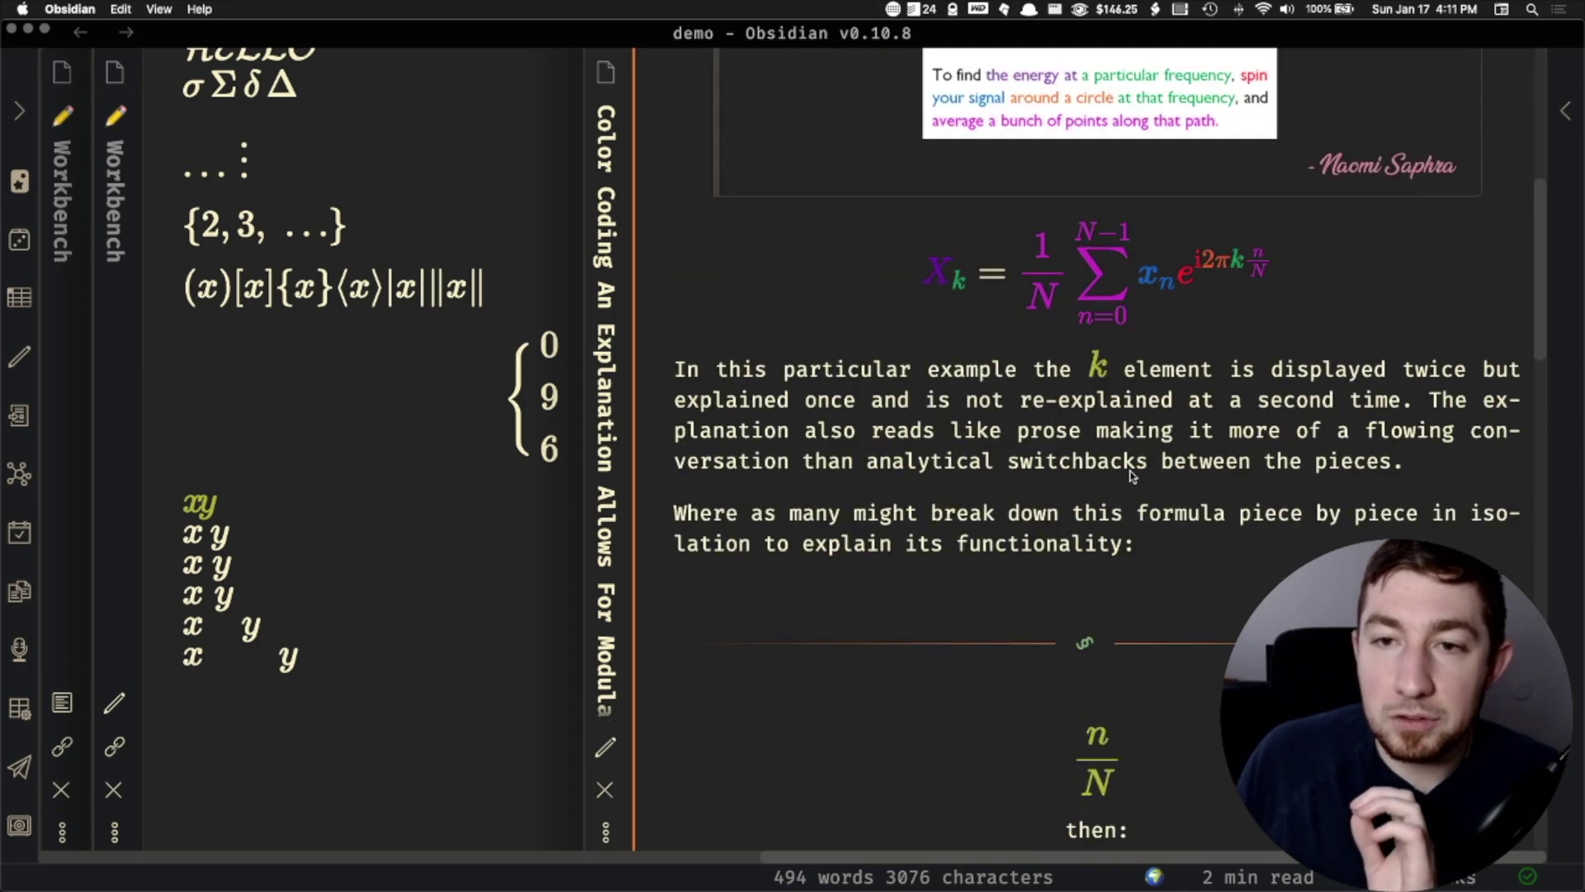
scroll(1131, 474, "up", 3)
scroll(1161, 510, "up", 4)
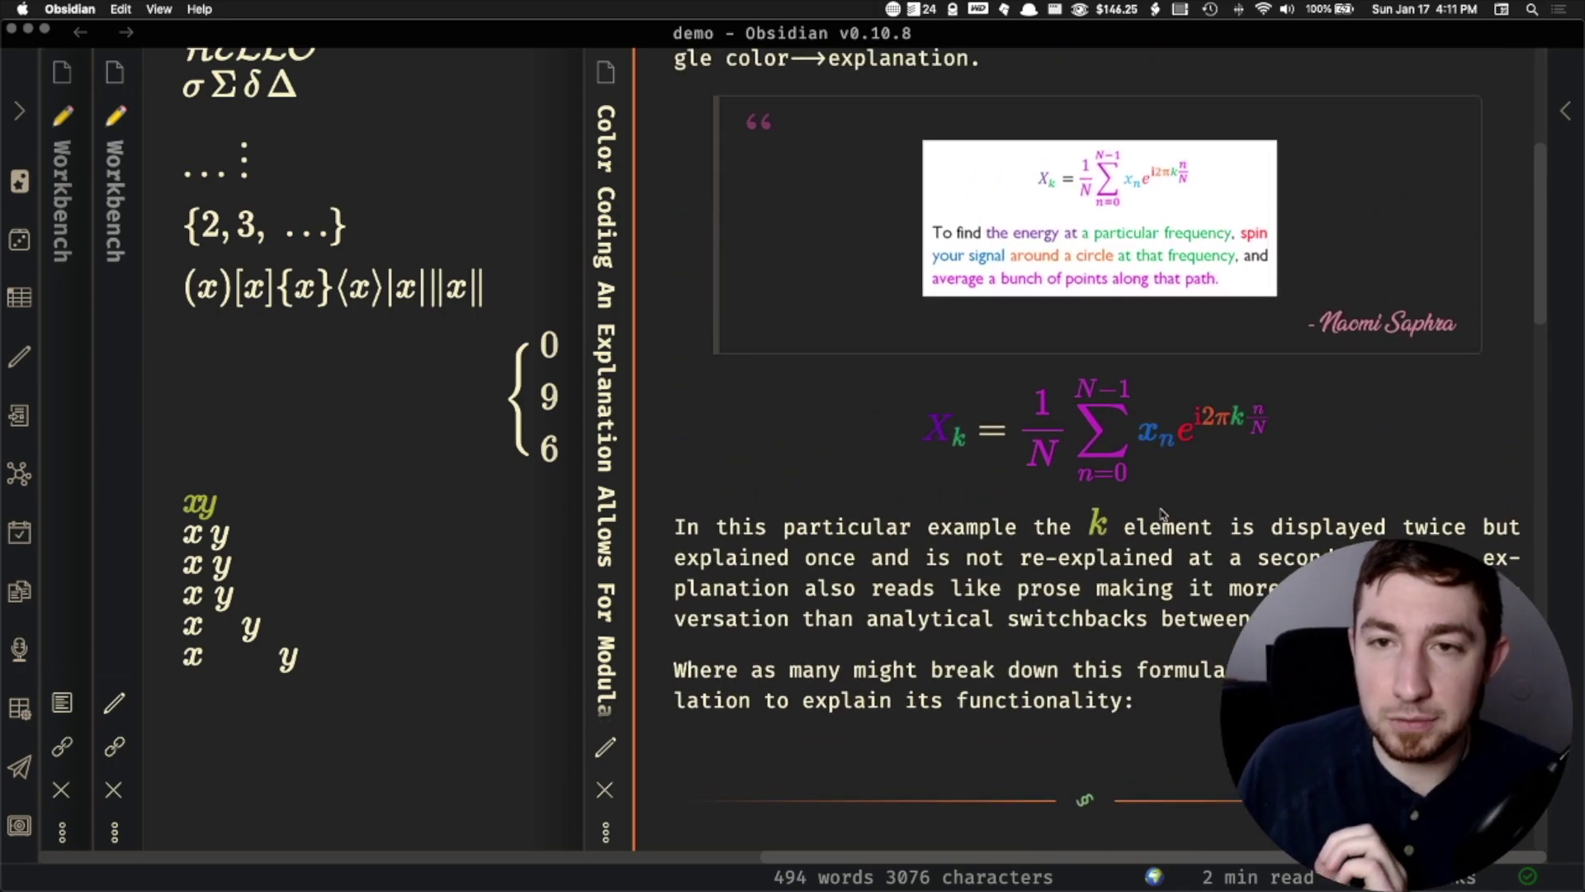
left_click(963, 296)
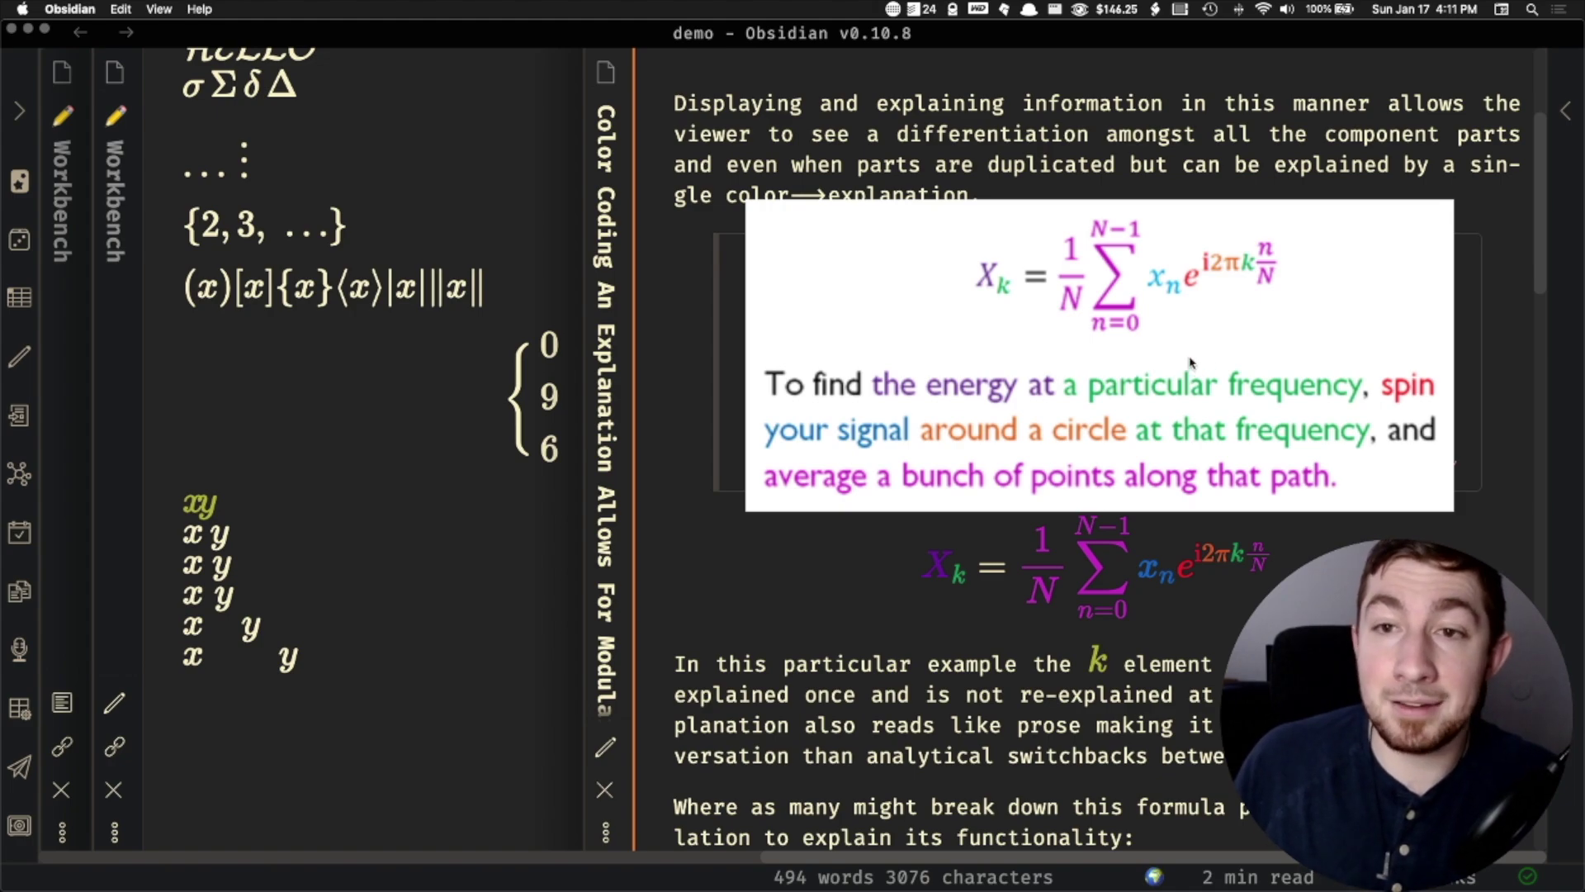
scroll(1193, 361, "down", 2)
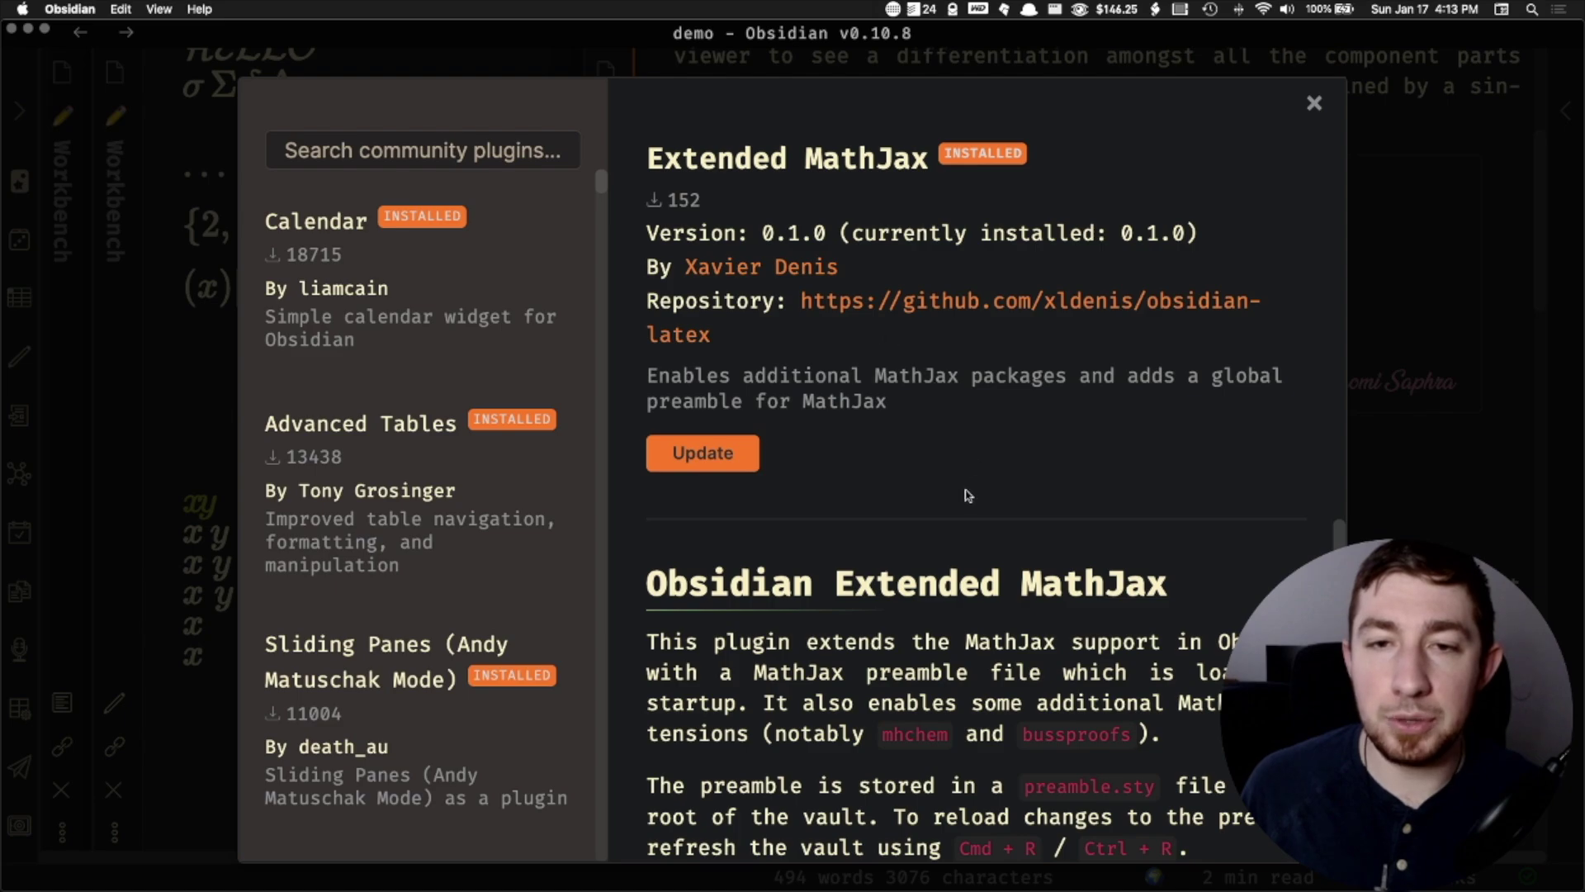
- Review the Extended MathJax plugin's description and installation instructions, highlighting the preamble.sty file name
scroll(939, 585, "down", 2)
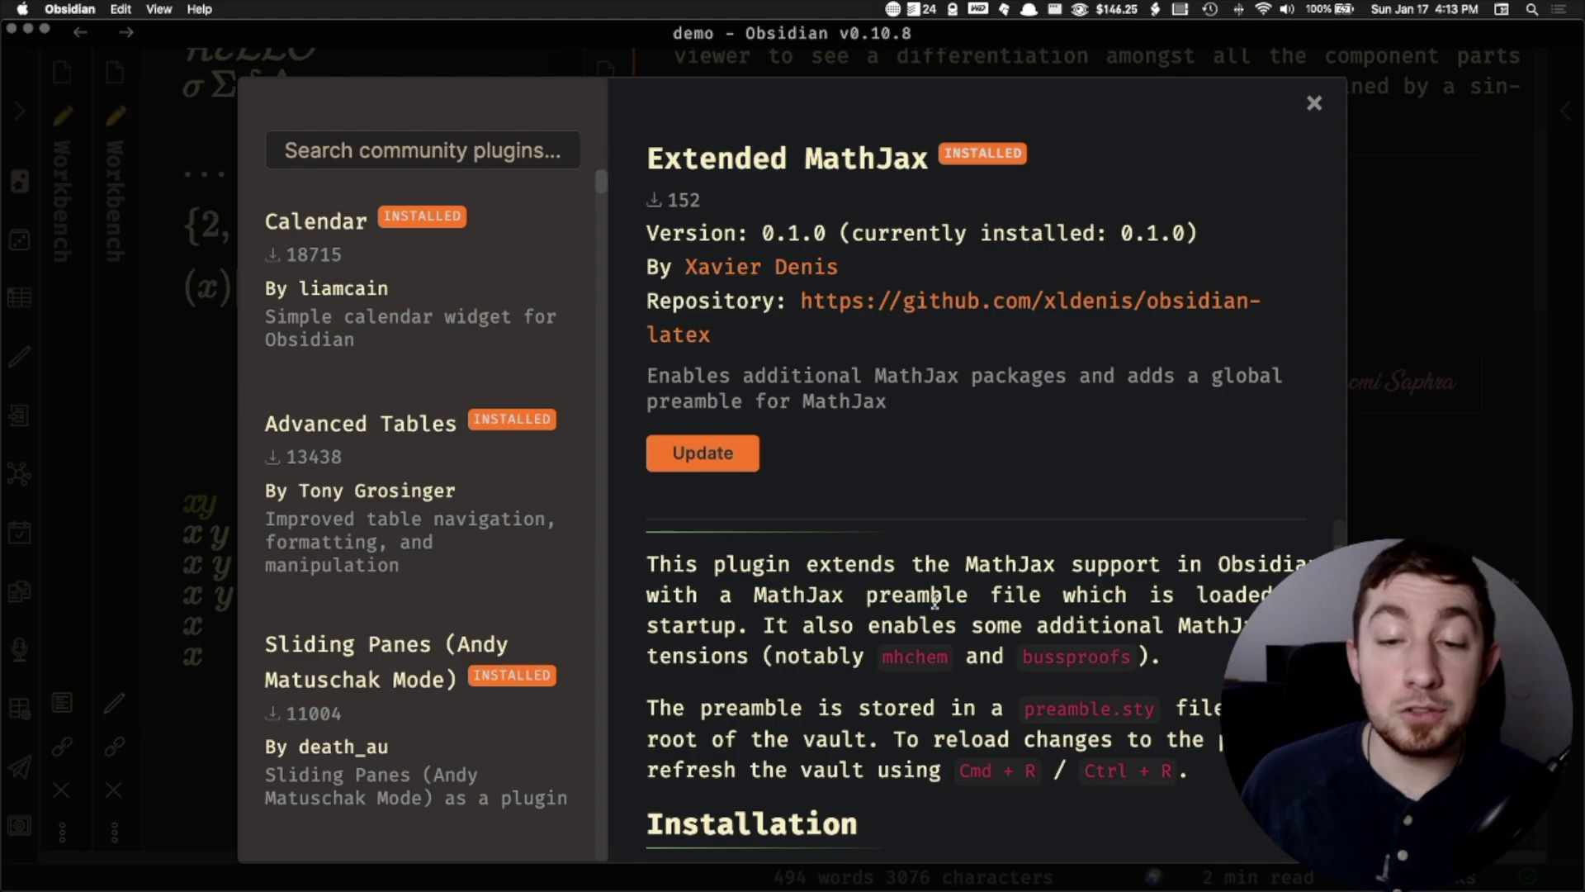
scroll(832, 531, "down", 5)
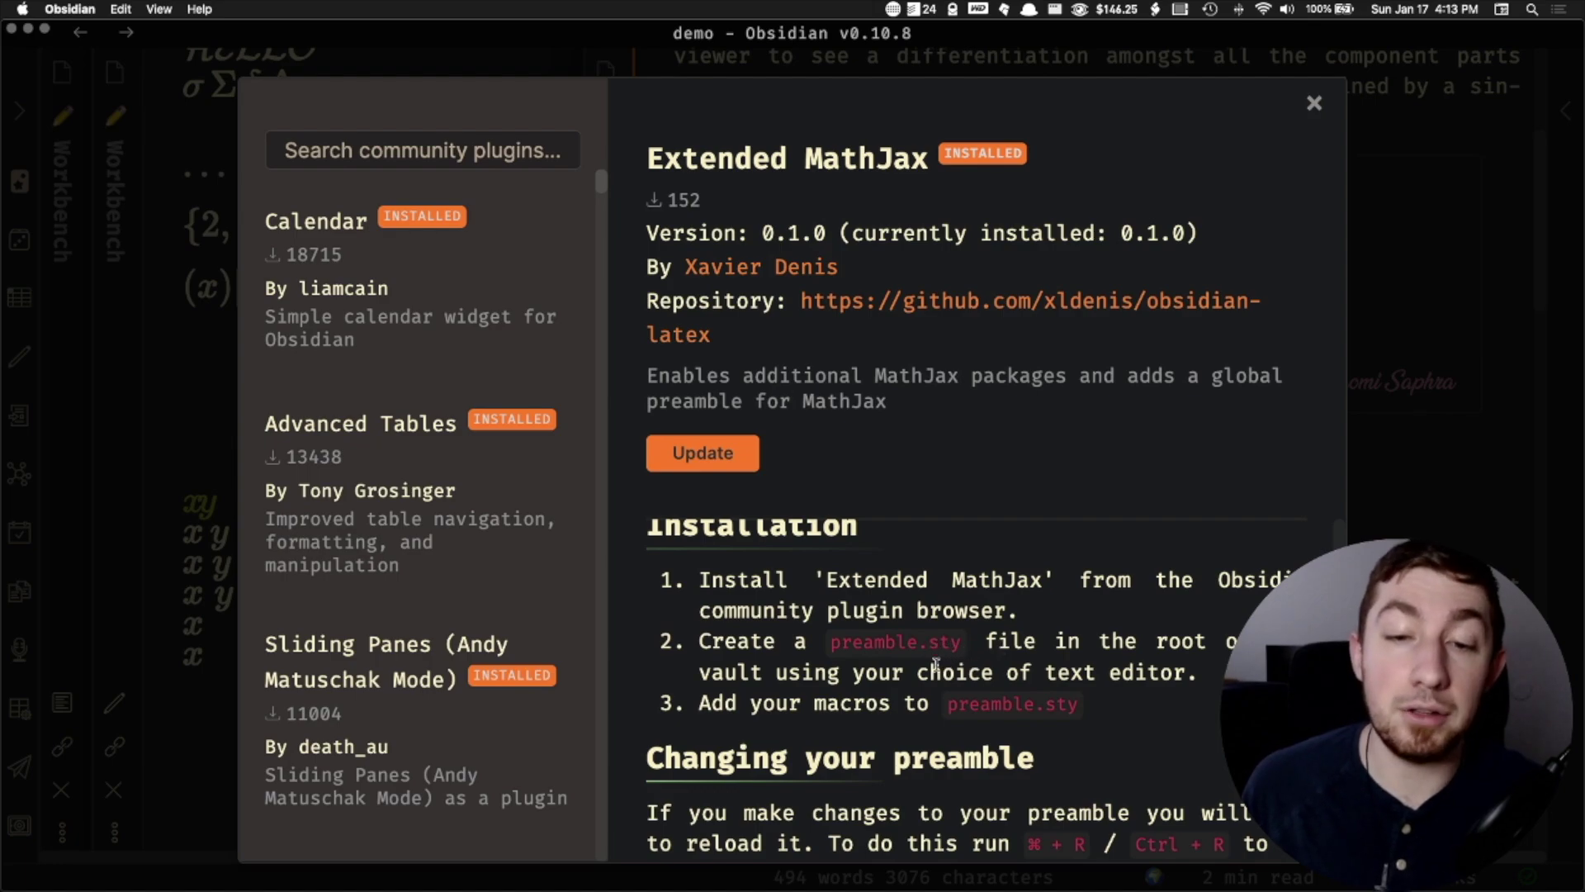
left_click_drag(961, 645, 834, 648)
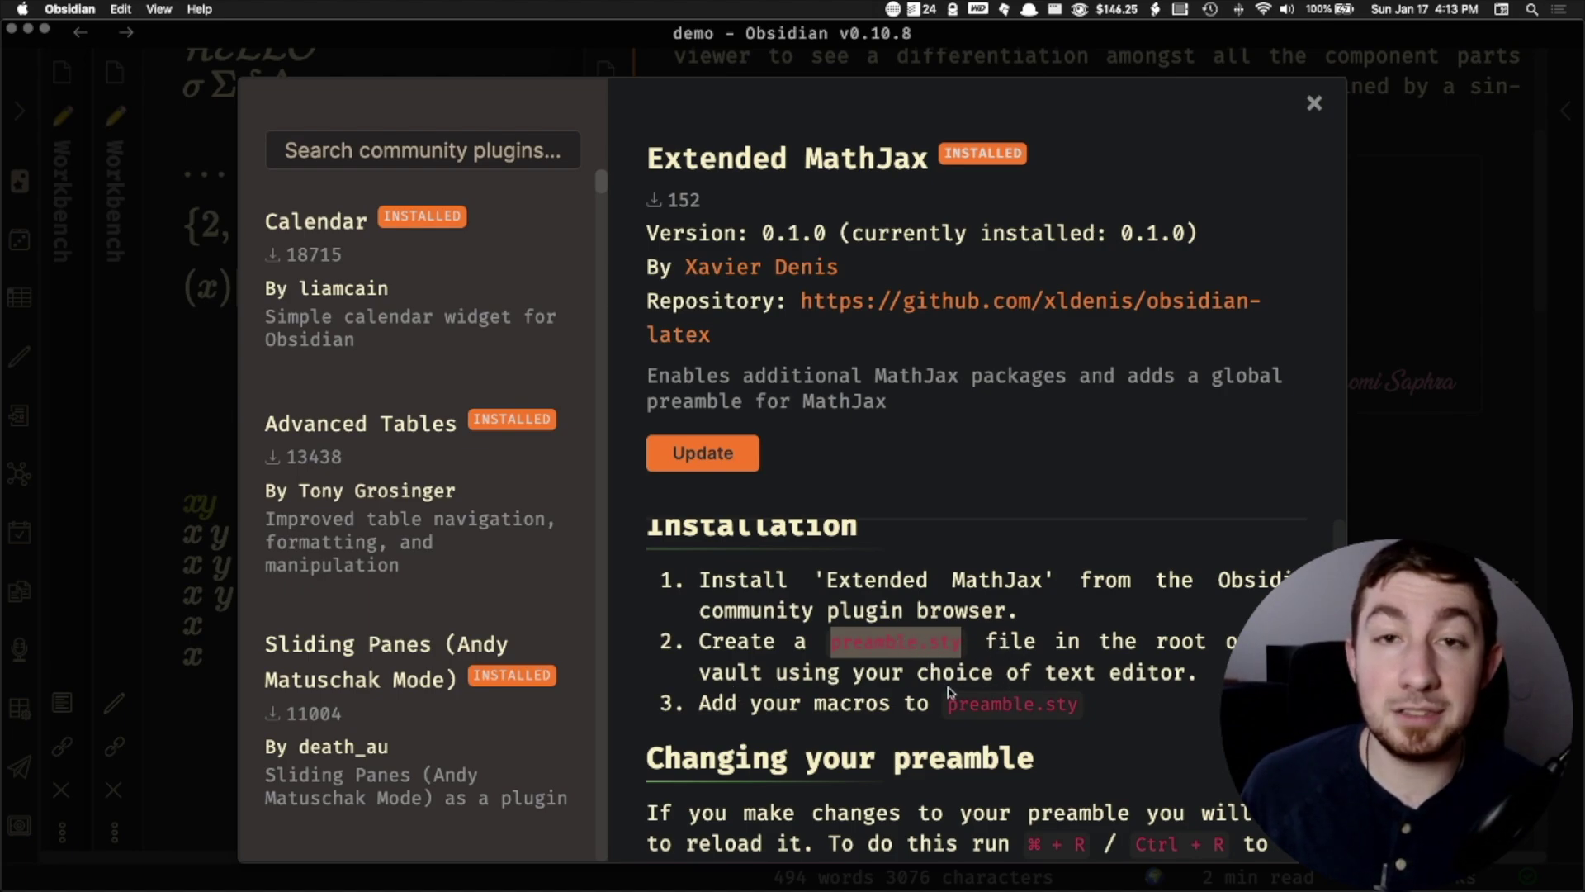
- Read the Extended MathJax instructions on changing the preamble and the example vault, and close the plugin browser
scroll(950, 692, "down", 2)
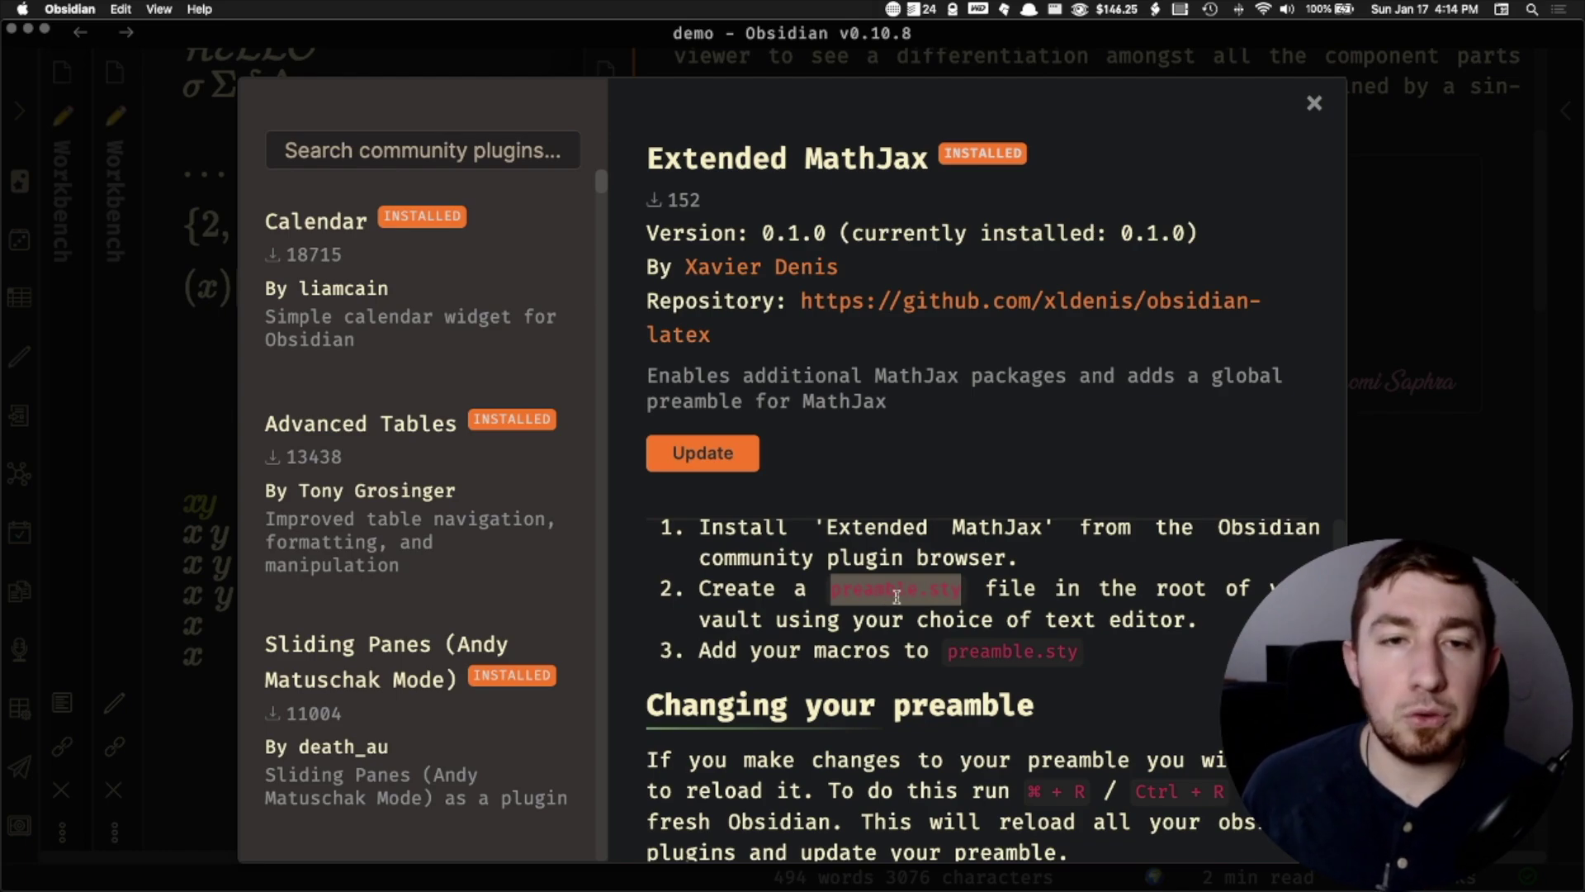
scroll(950, 634, "down", 5)
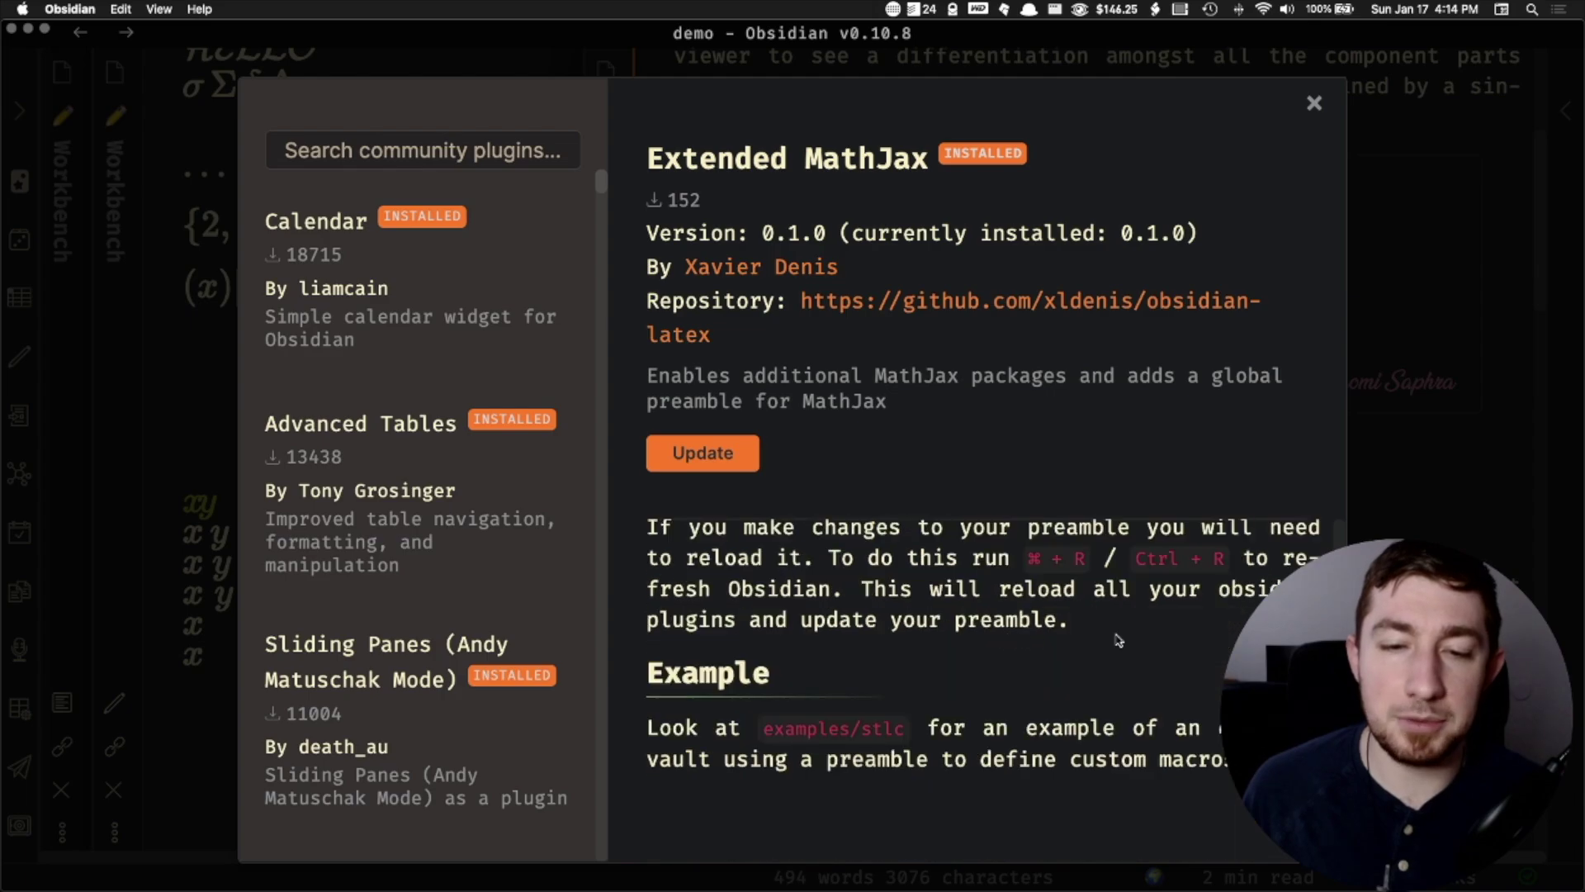
scroll(1147, 638, "up", 3)
left_click(1441, 256)
left_click(1321, 100)
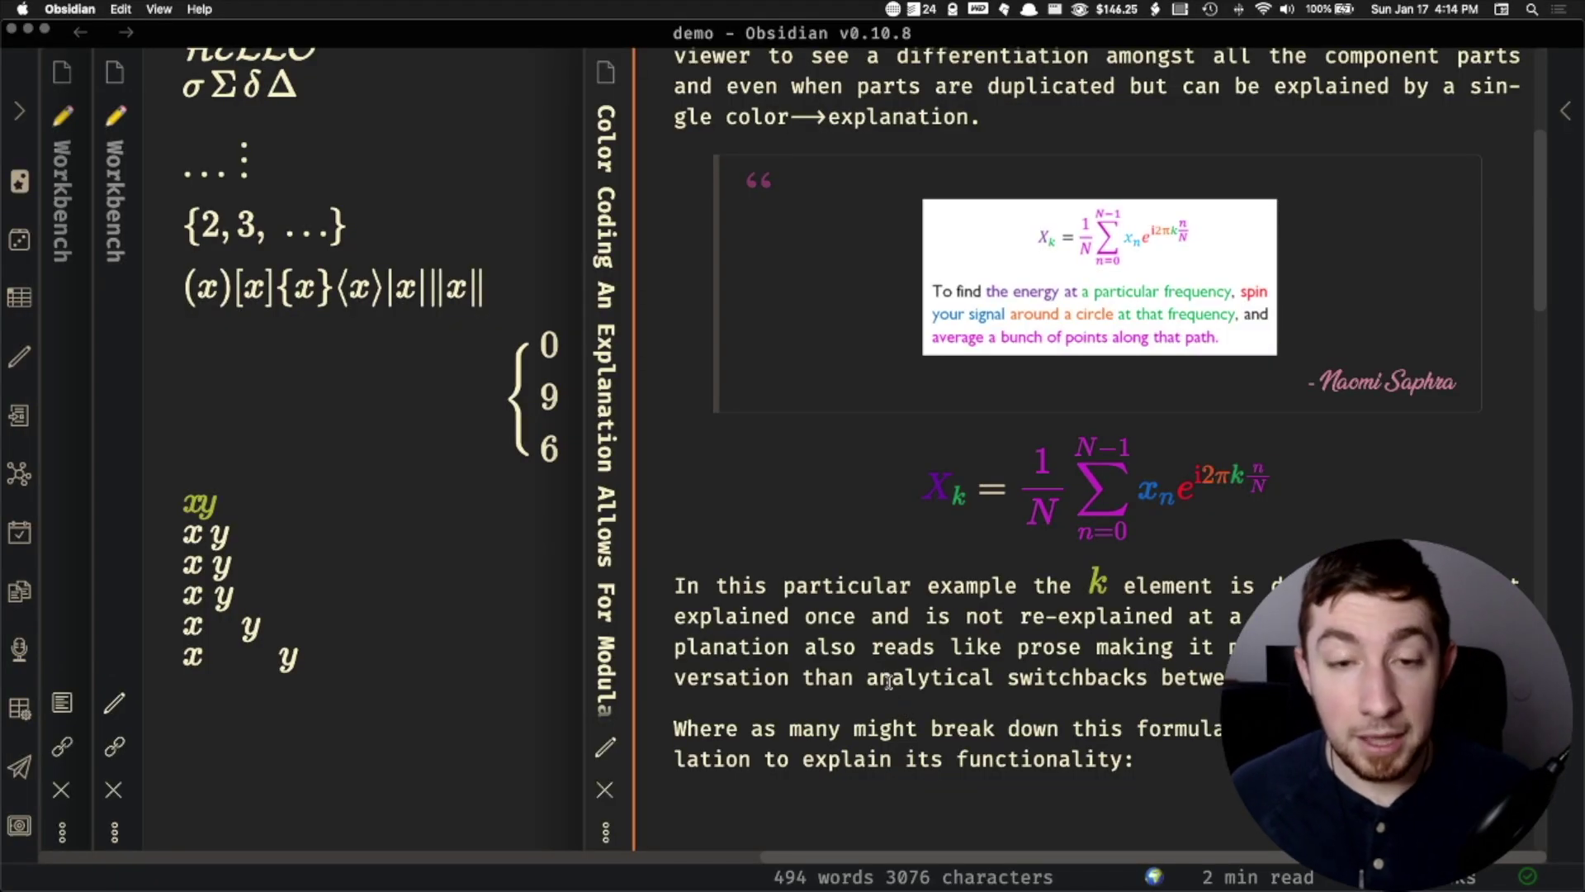
- Switch to the preamble.sty file in TeXShop and highlight the \definecolor commands that begin its lines
key("ctrl+Up")
left_click(548, 355)
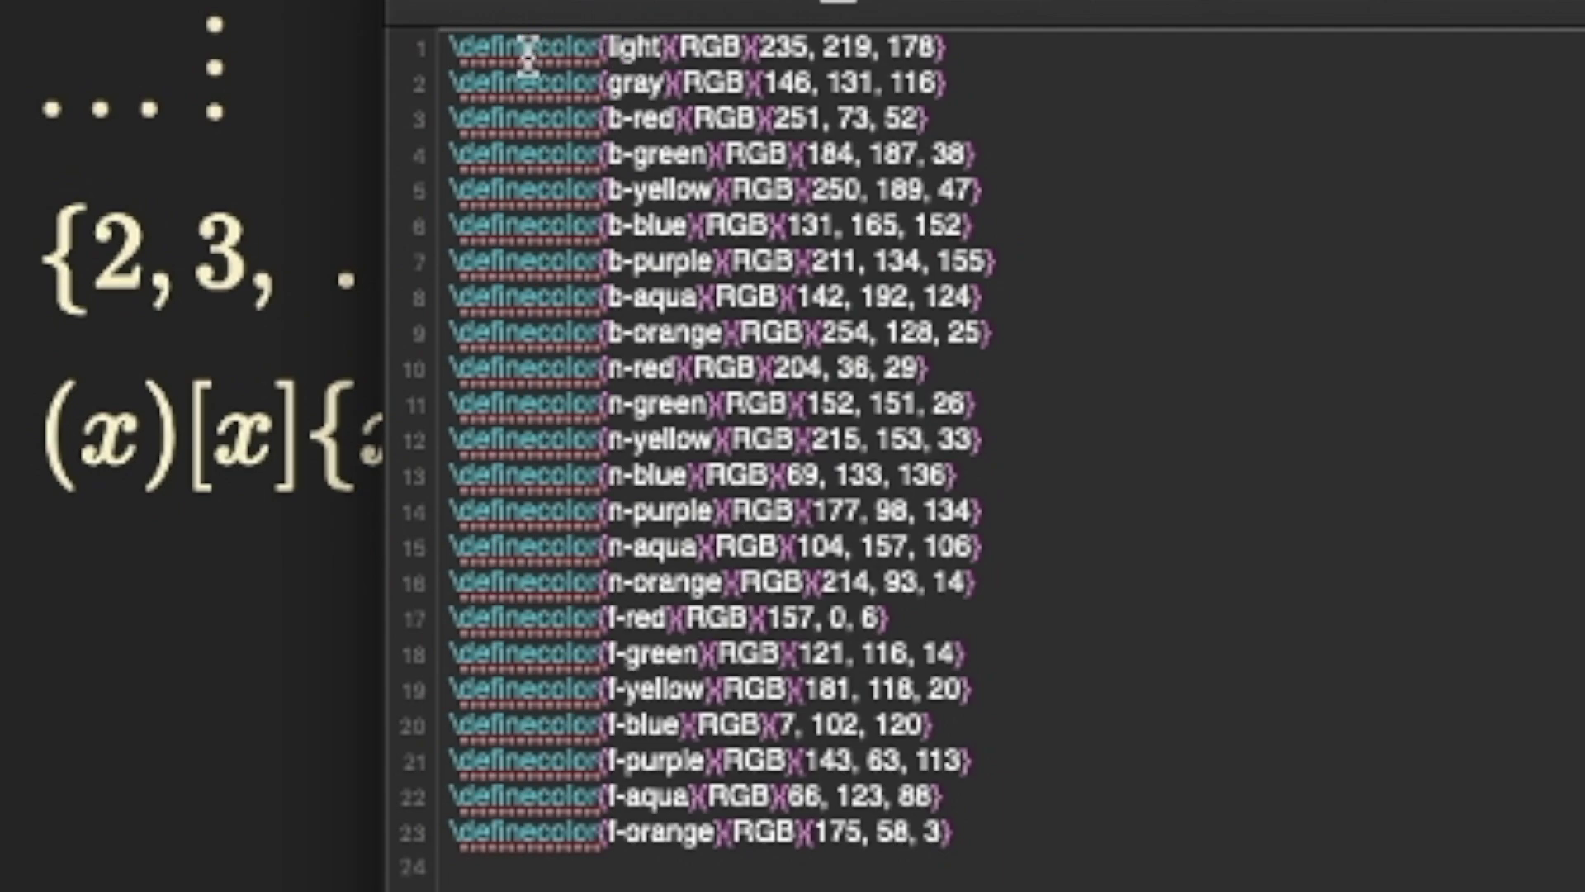
left_click_drag(528, 56, 551, 770)
left_click(581, 800)
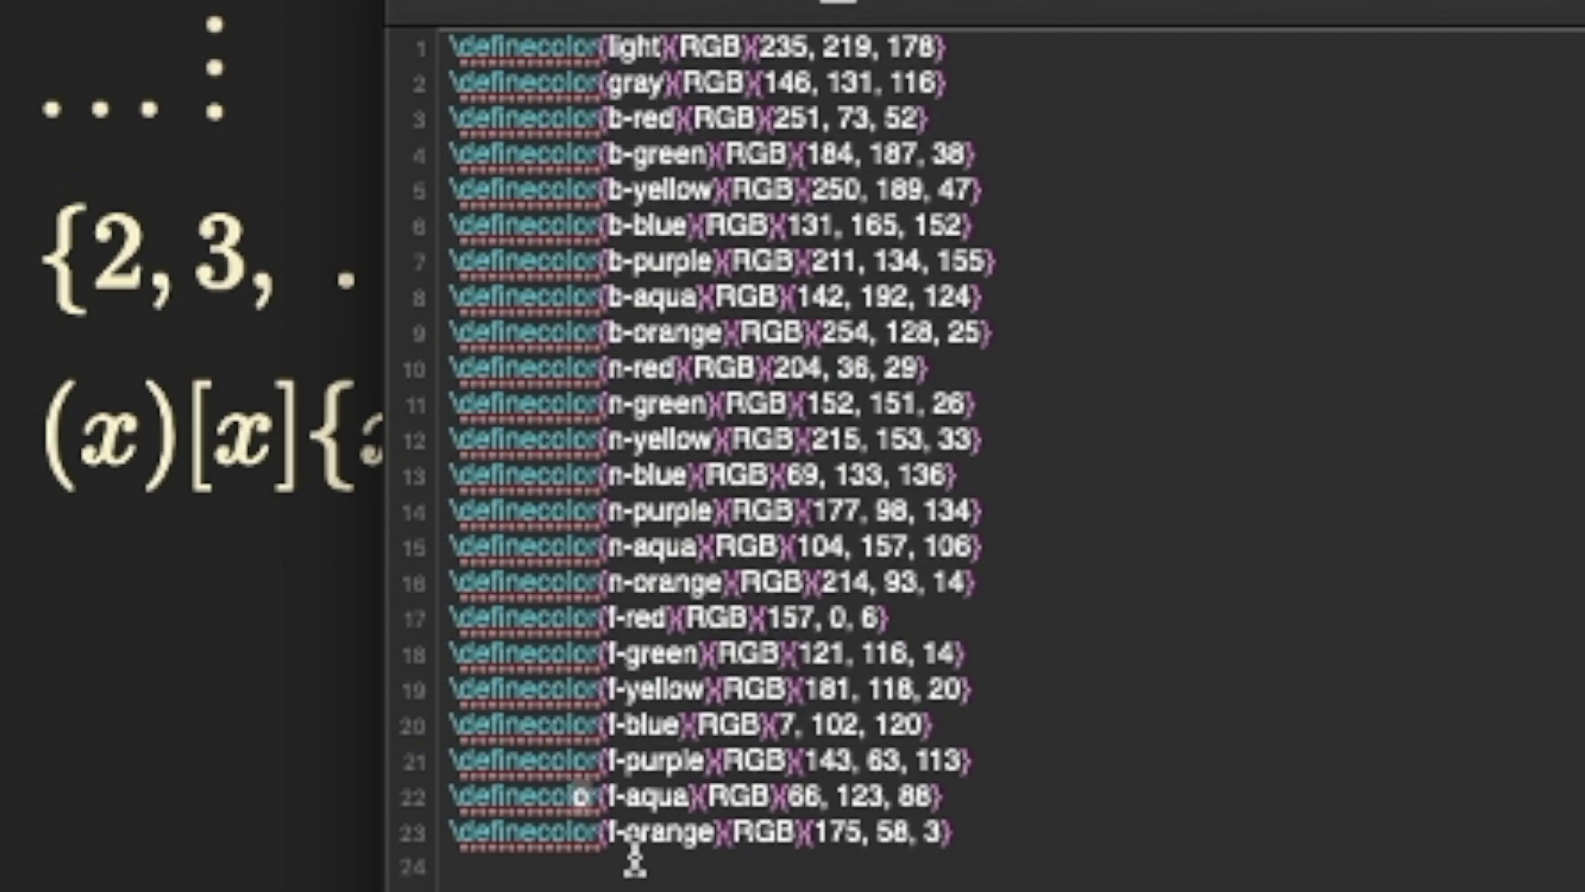
- Examine the f-orange definition's color name, RGB model and color values, and close the preamble.sty window
left_click_drag(702, 841, 621, 856)
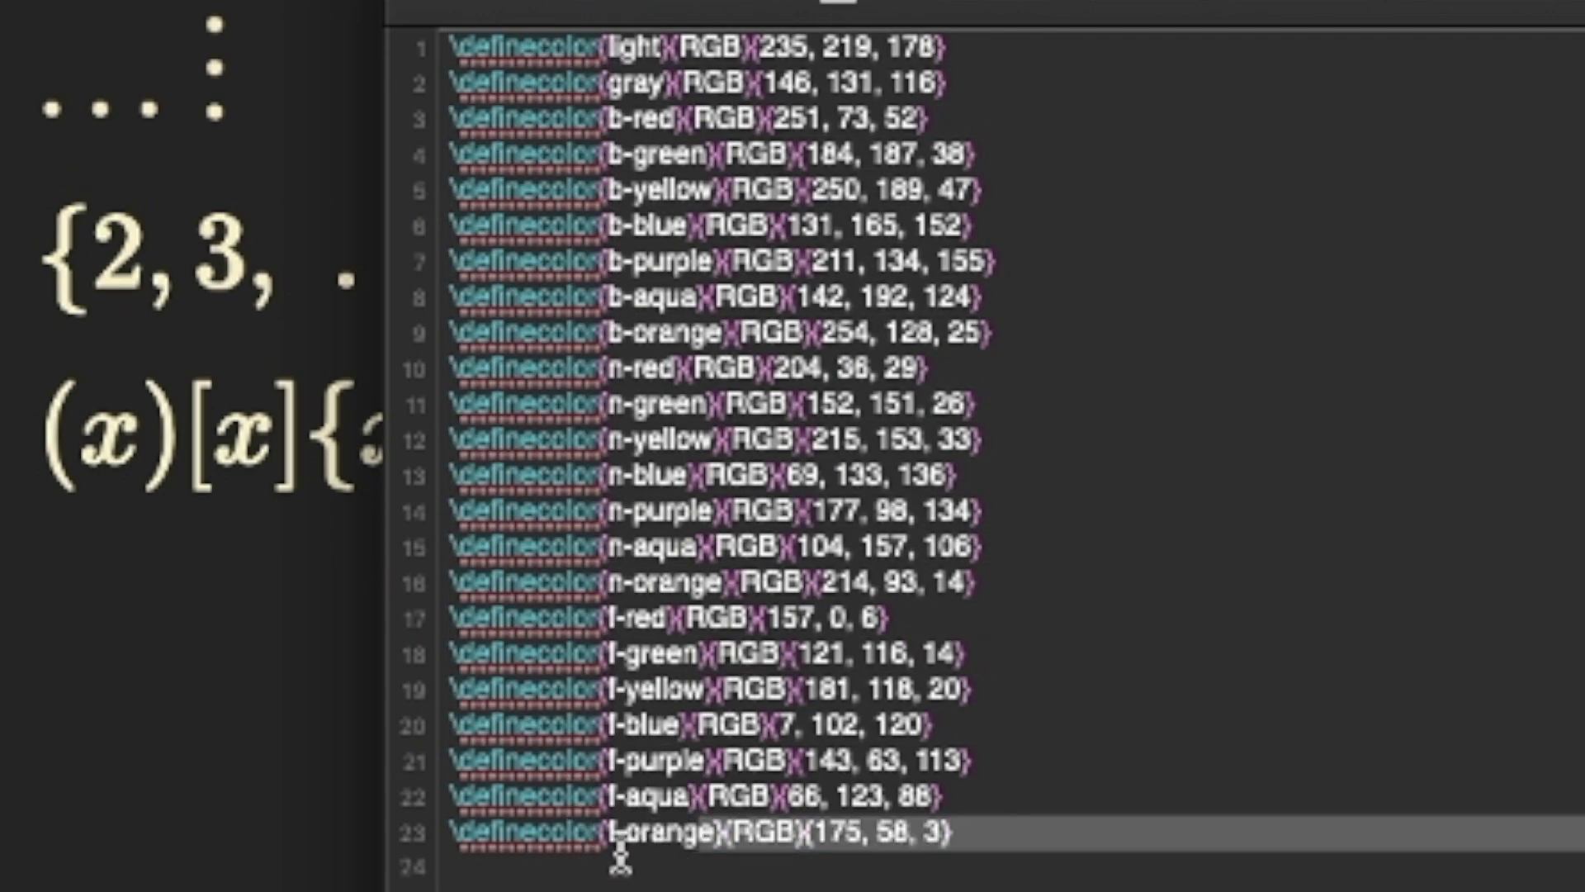
left_click(618, 847)
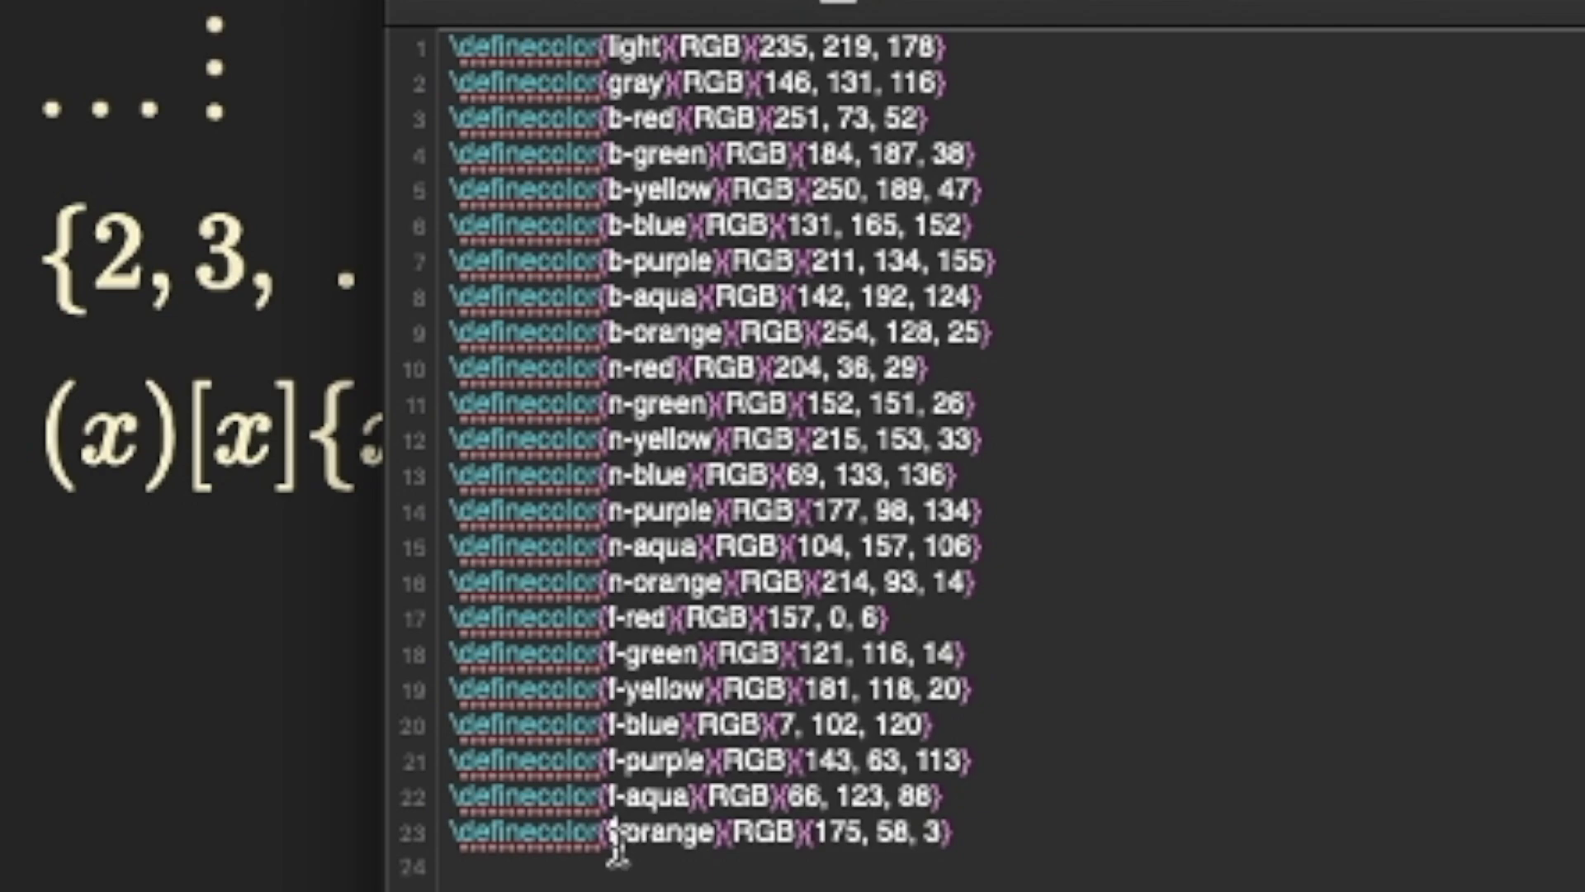
double_click(747, 832)
left_click_drag(608, 848, 949, 835)
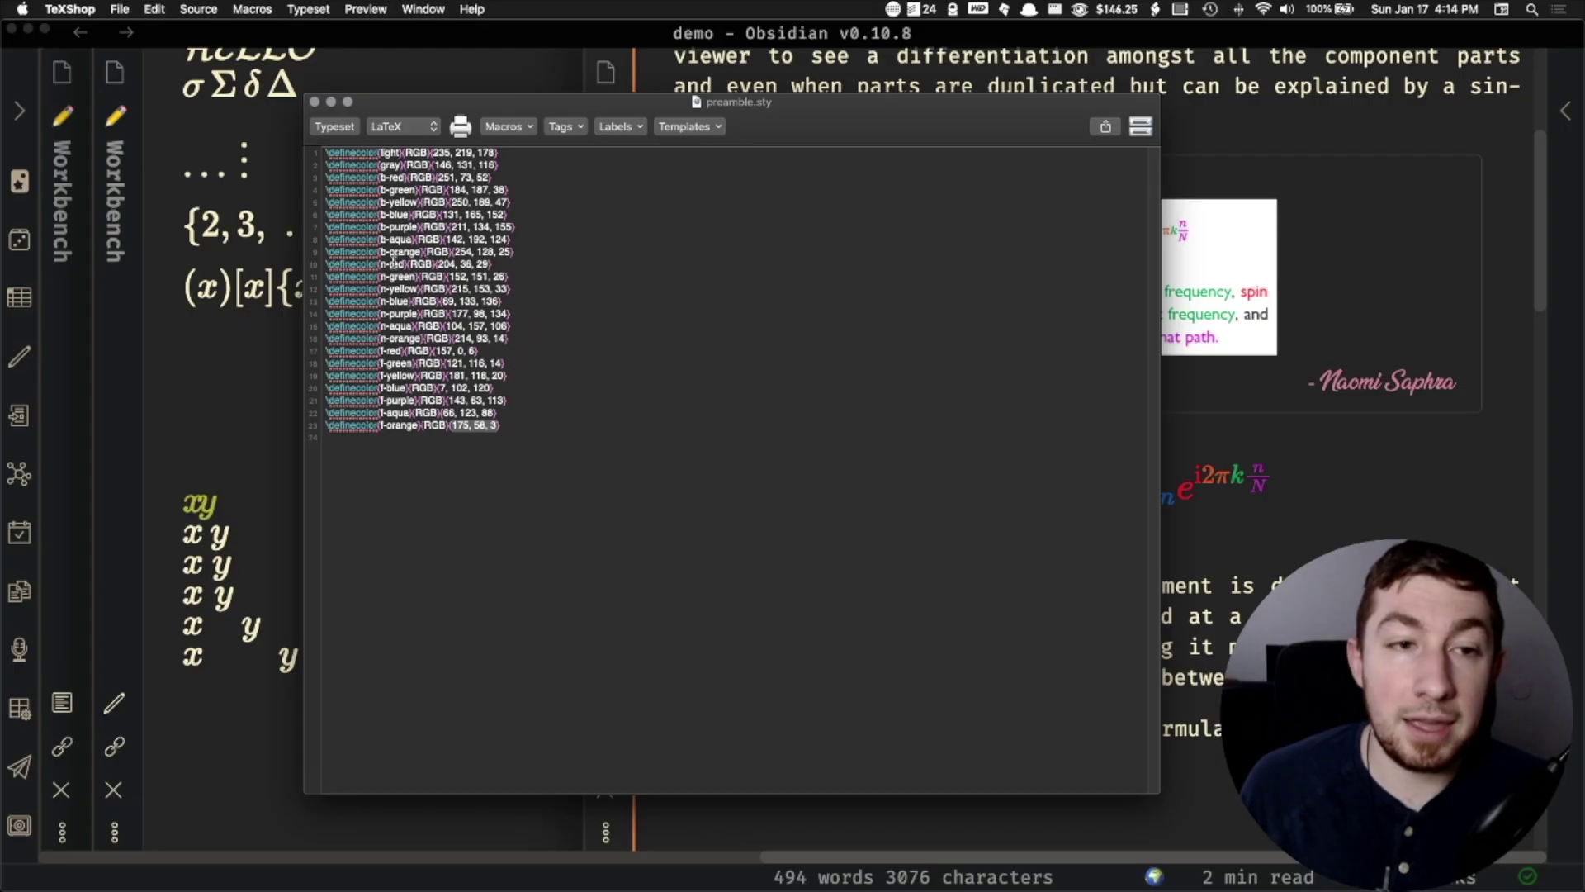
left_click(512, 274)
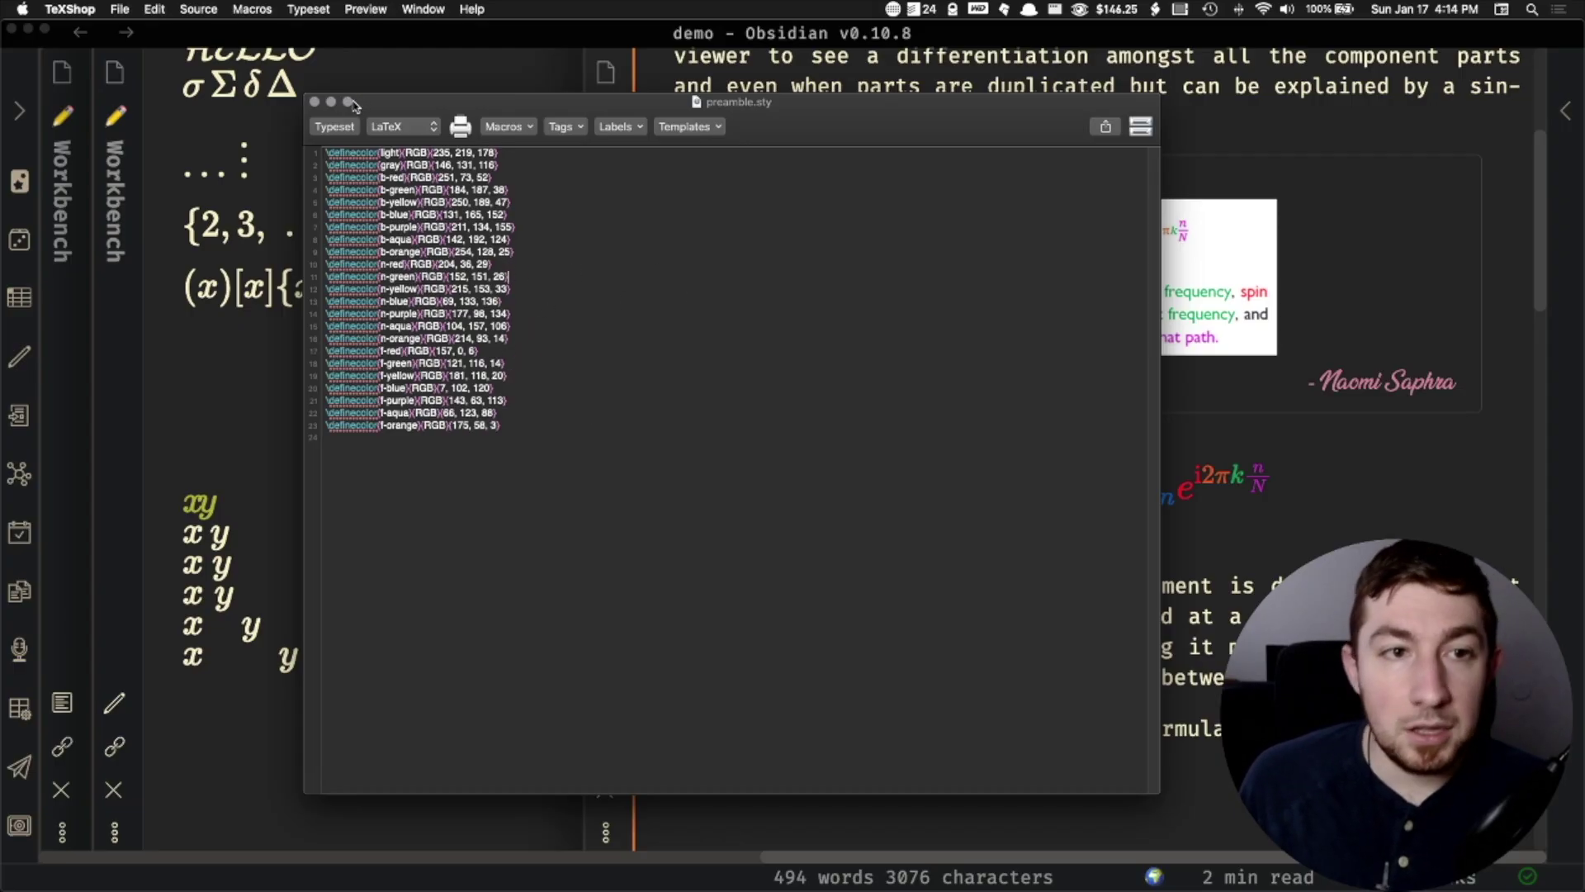
left_click(314, 102)
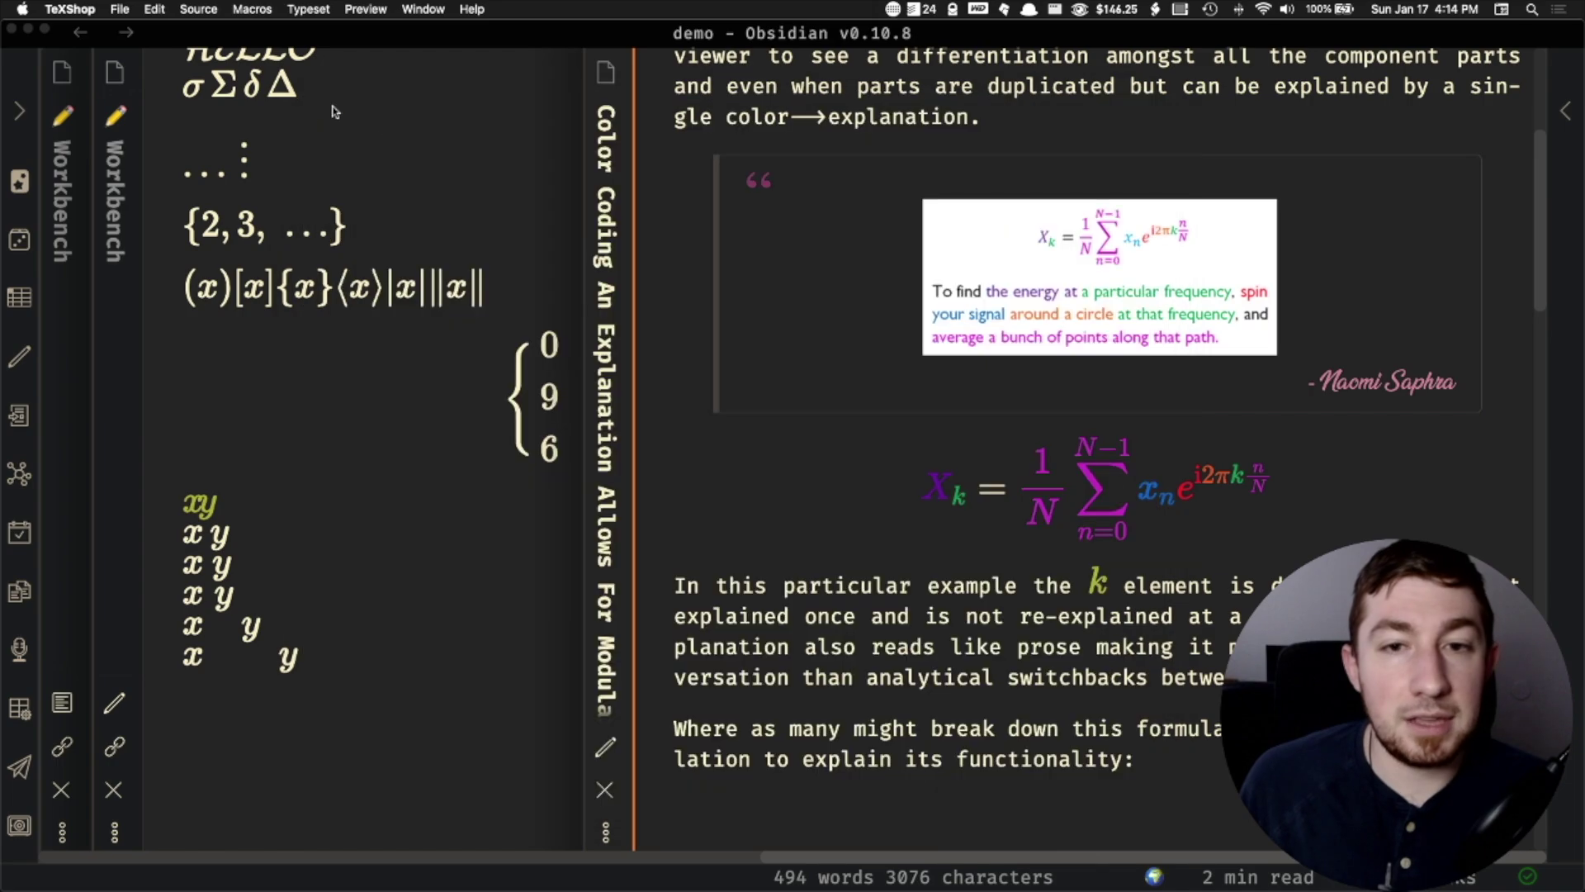
- Show the color coding note's formula in source form and highlight its \color{energy} command and the block of \definecolor lines
scroll(1092, 488, "down", 3)
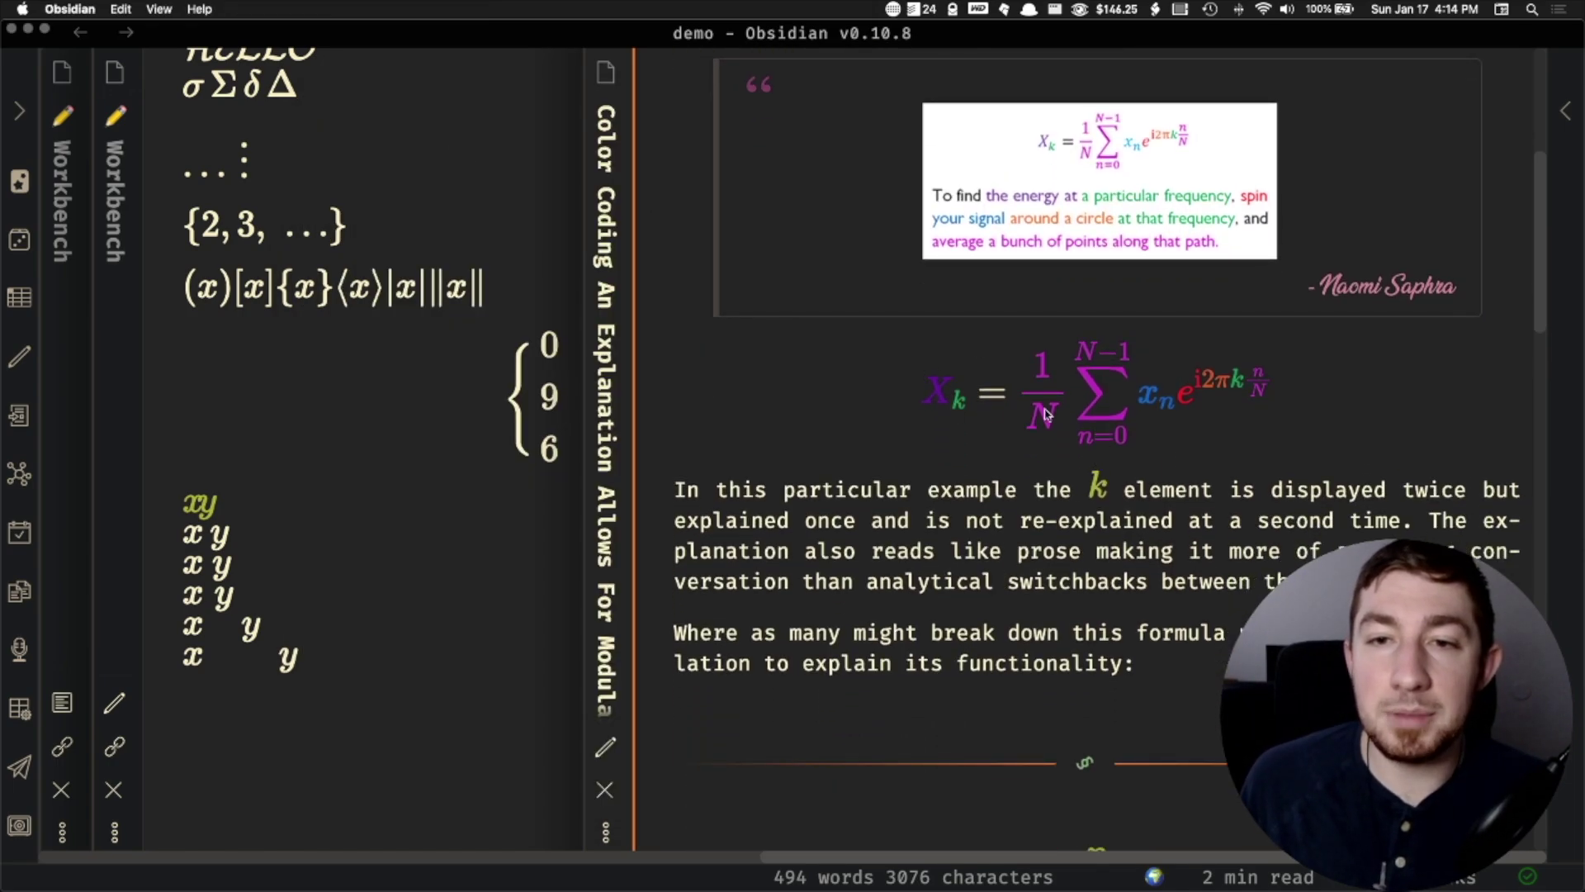
mouse_move(1193, 158)
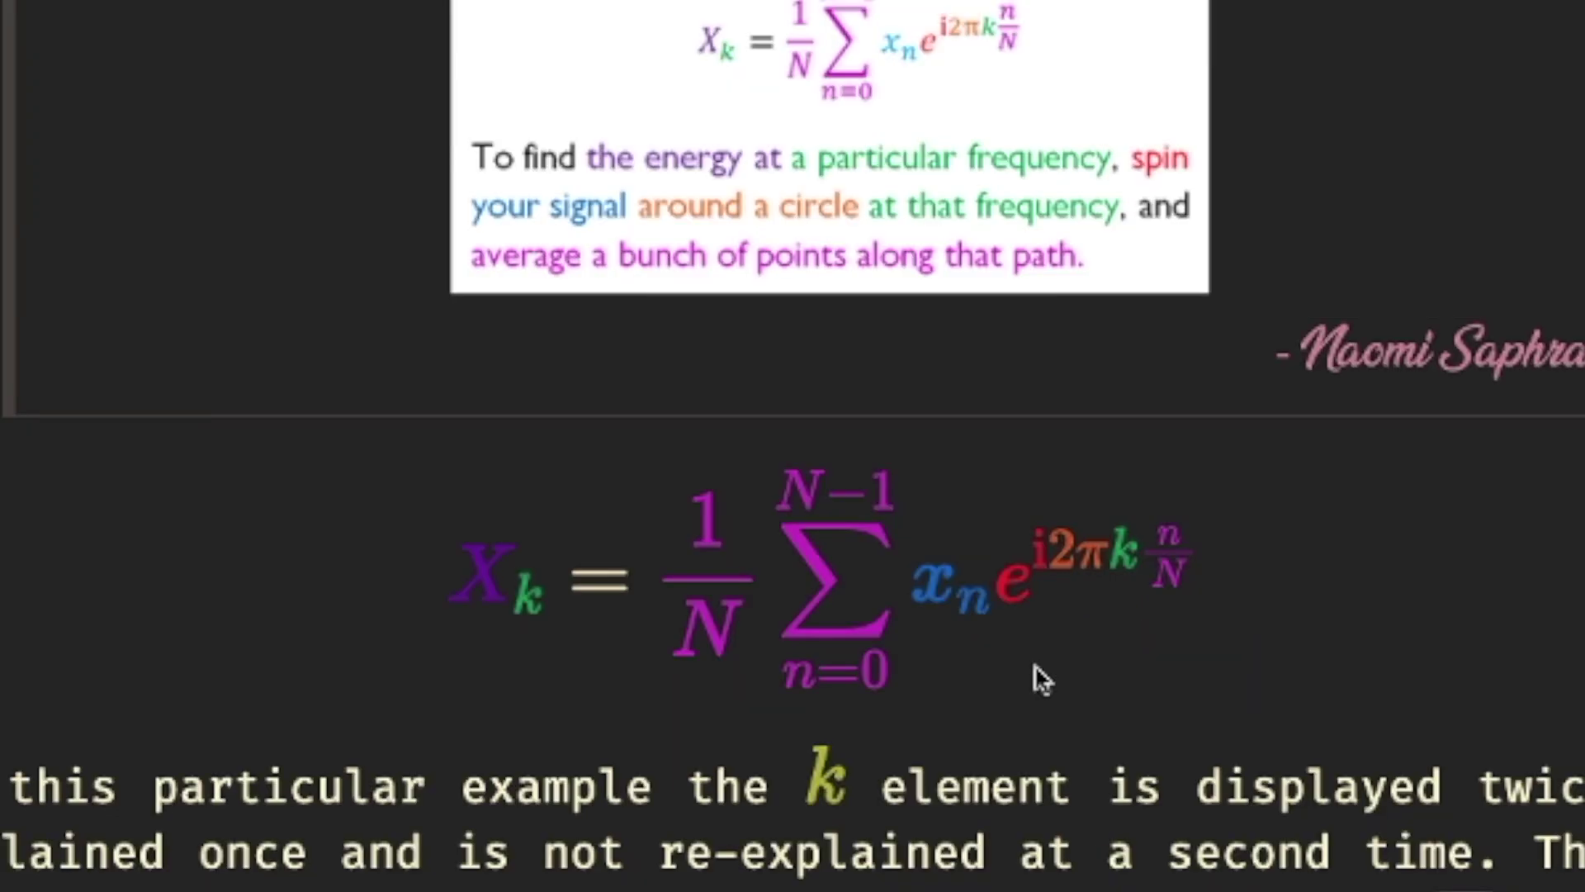
key("super+e")
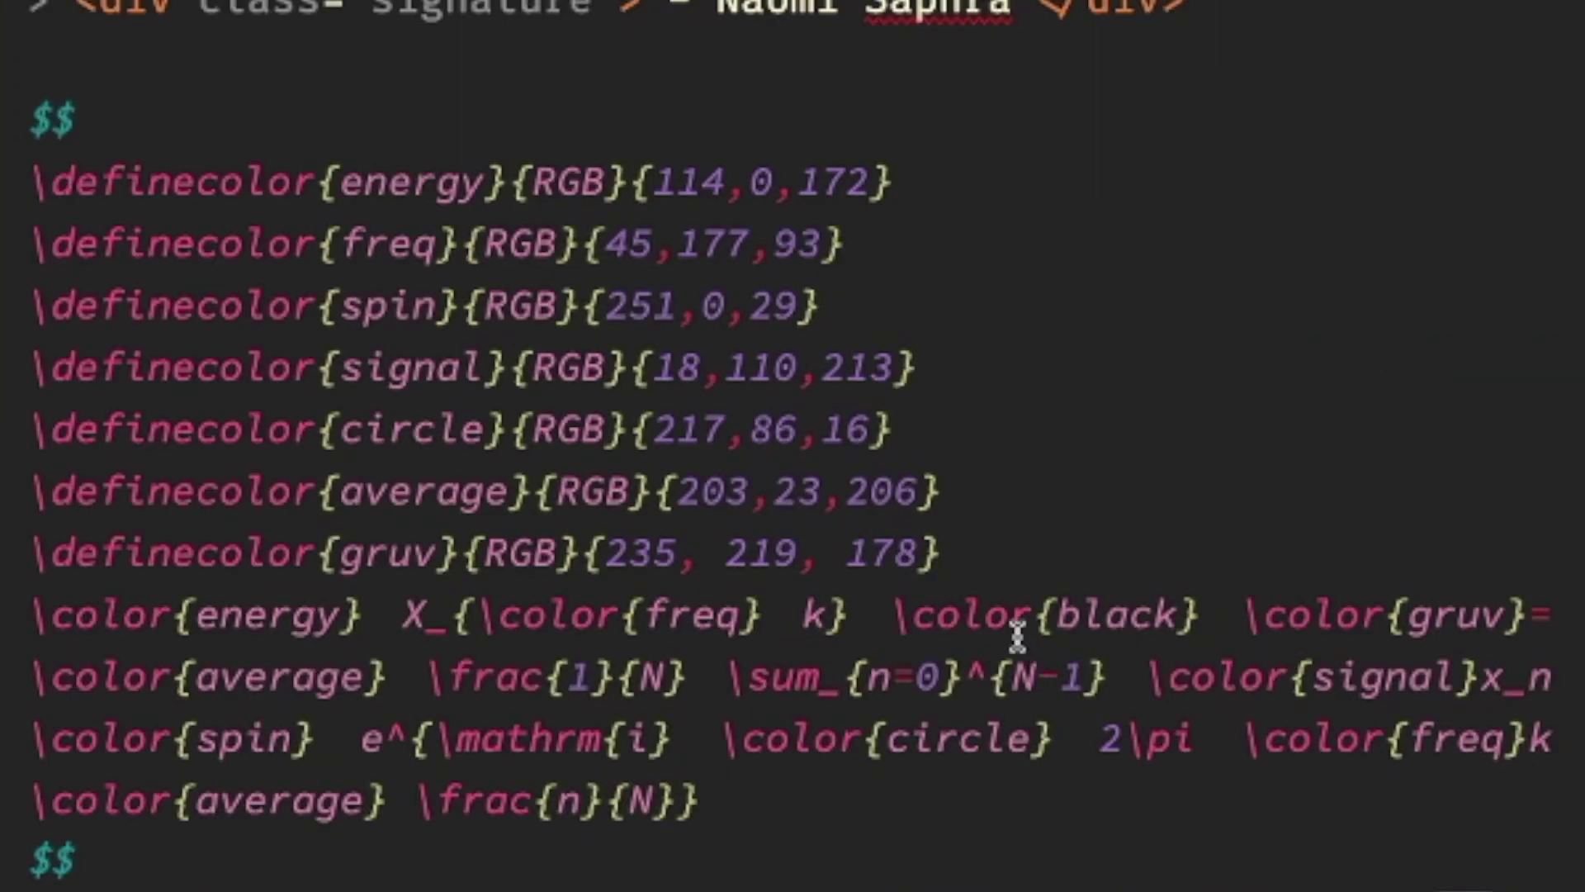
left_click_drag(51, 615, 469, 619)
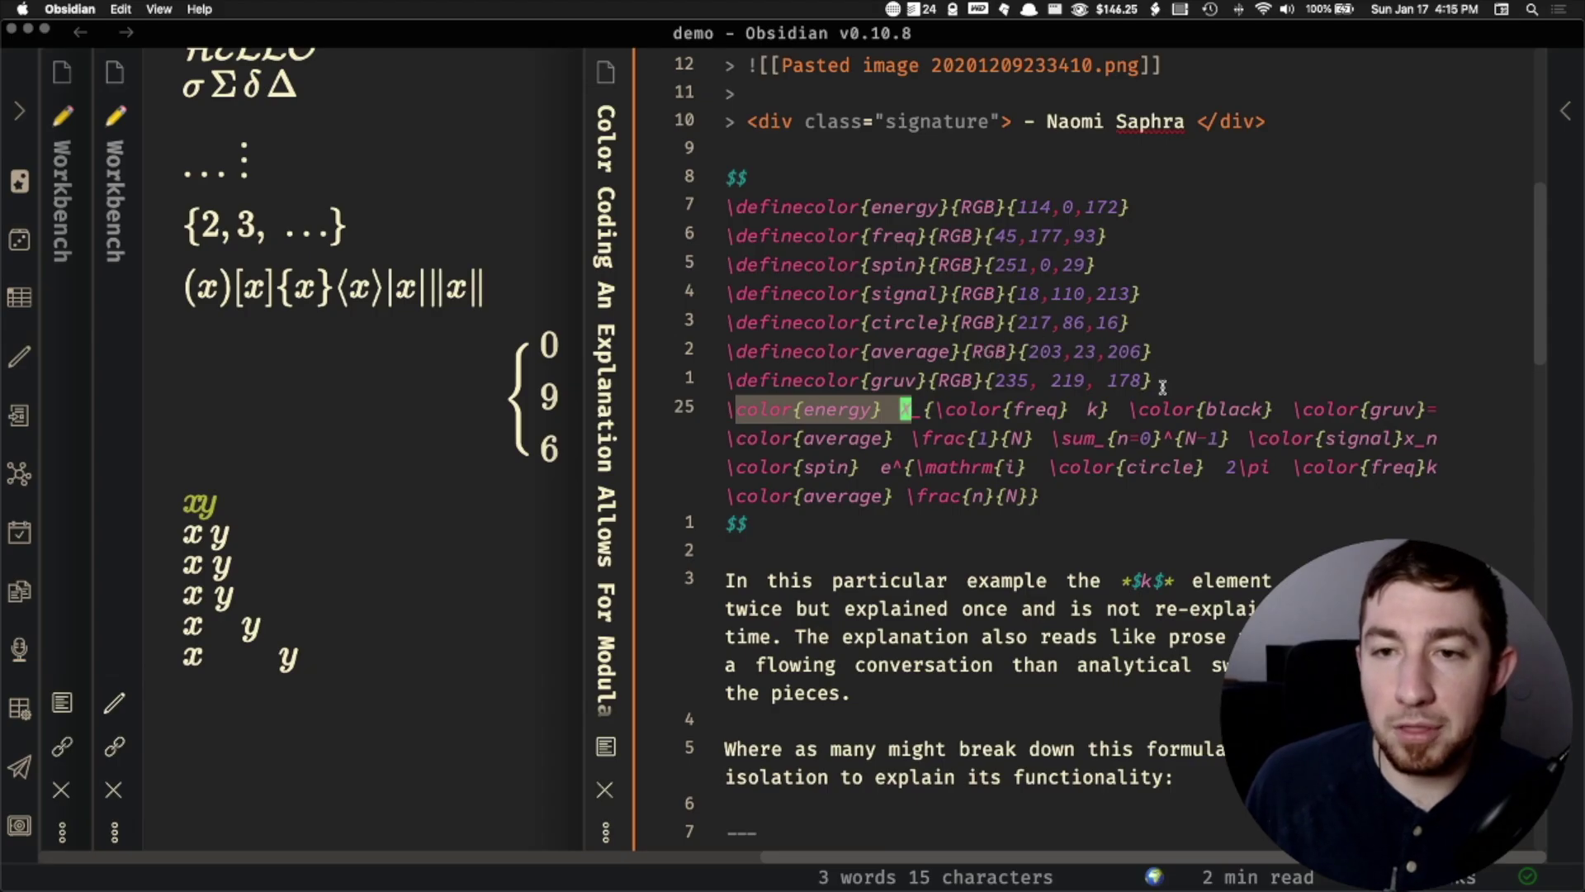
left_click_drag(1158, 381, 727, 207)
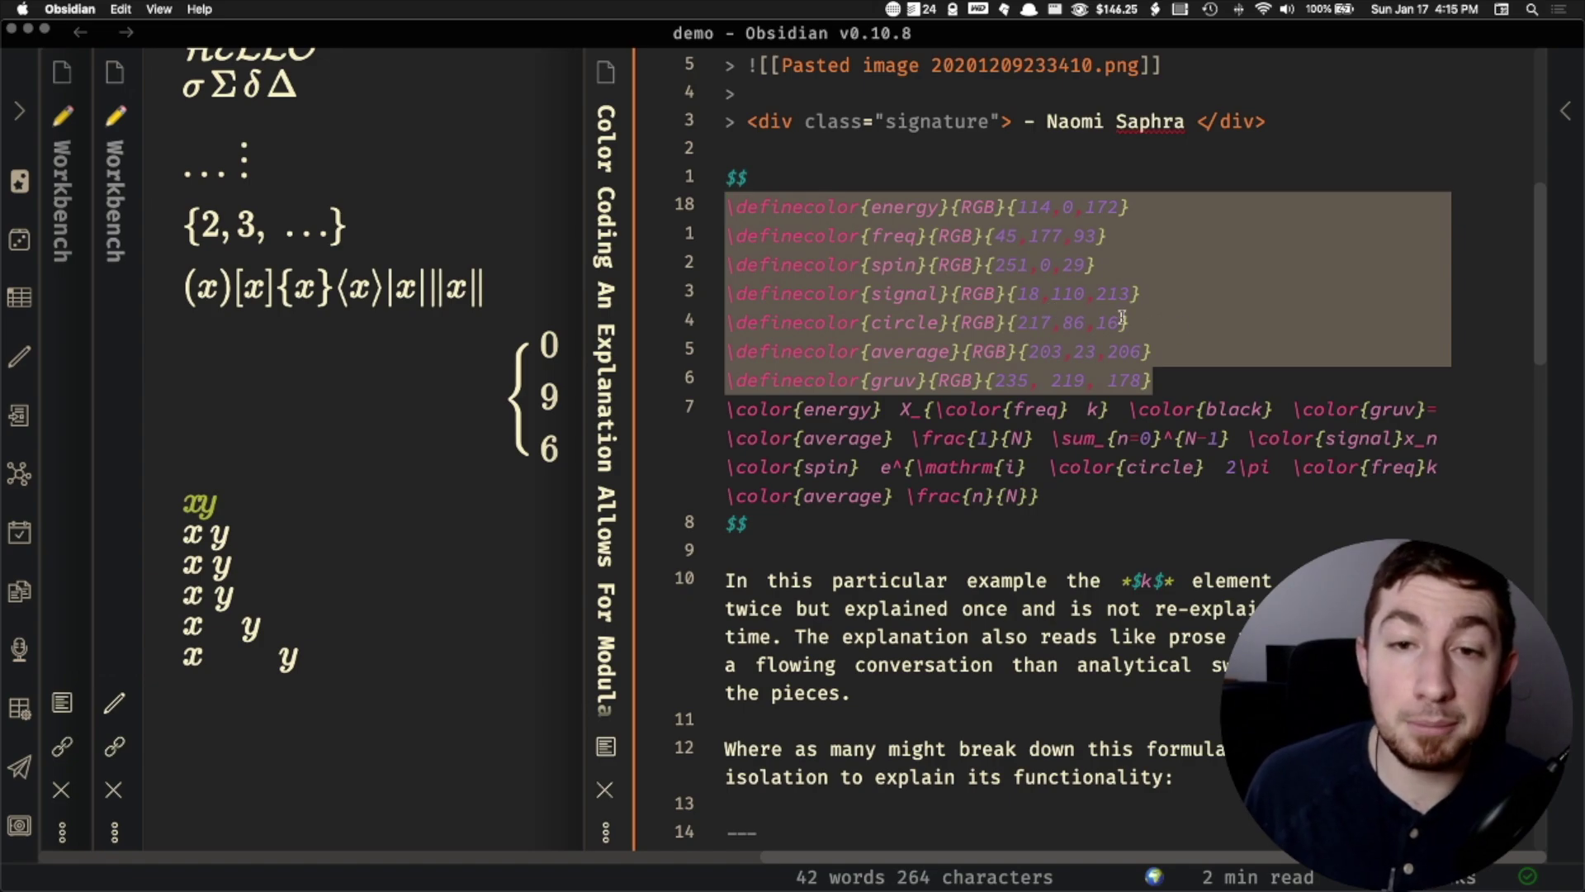
left_click(1163, 387)
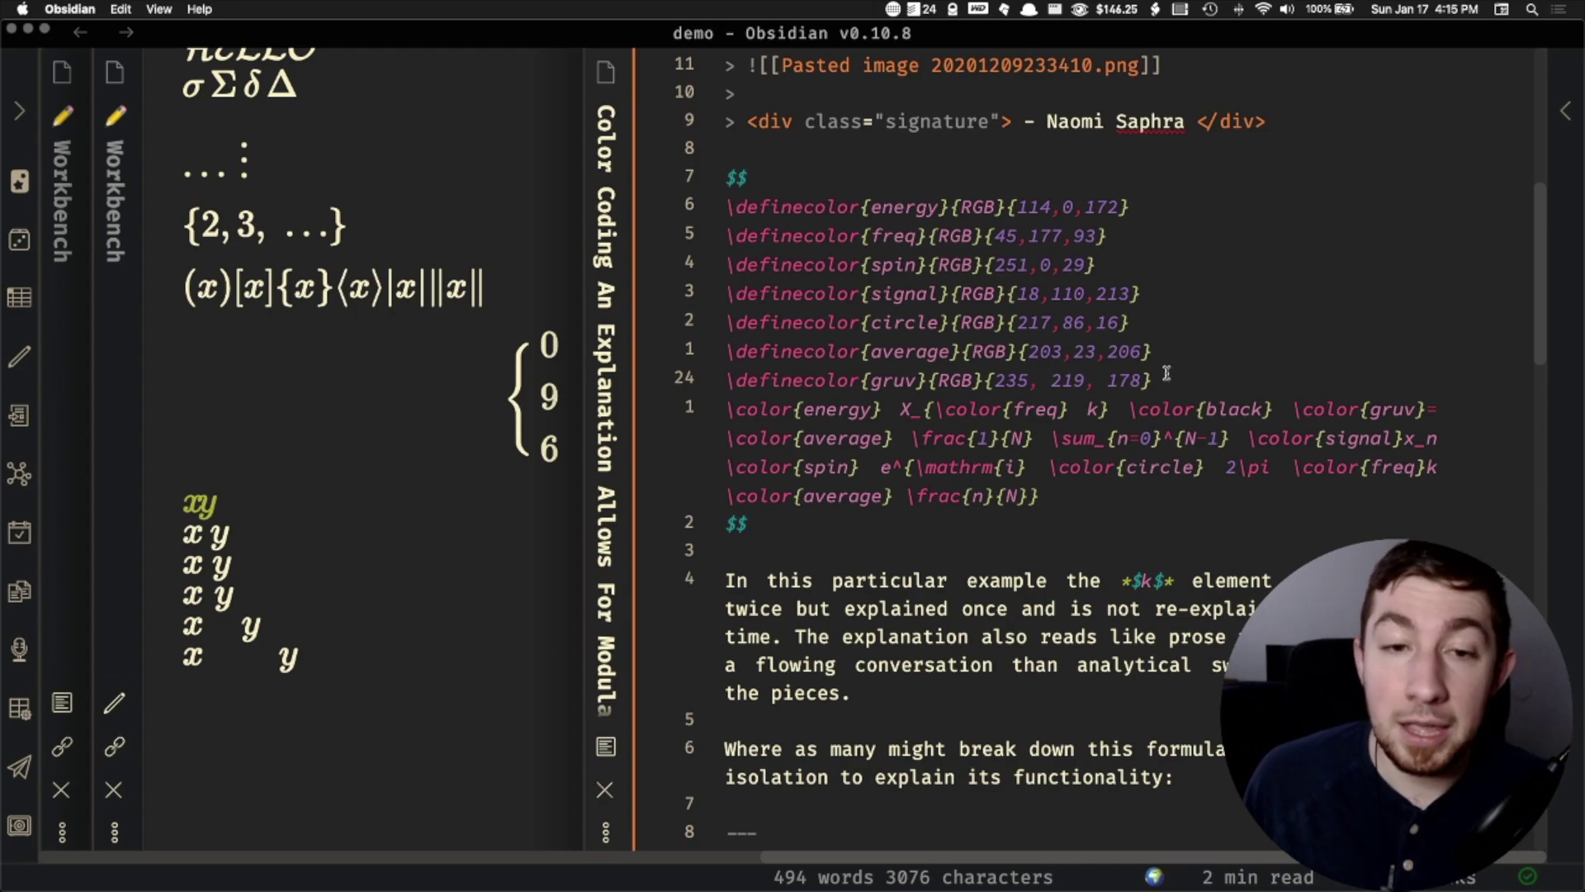
- Add an empty display math block with $$ delimiters on separate lines at the end of the Workbench note
scroll(1156, 355, "left", 5)
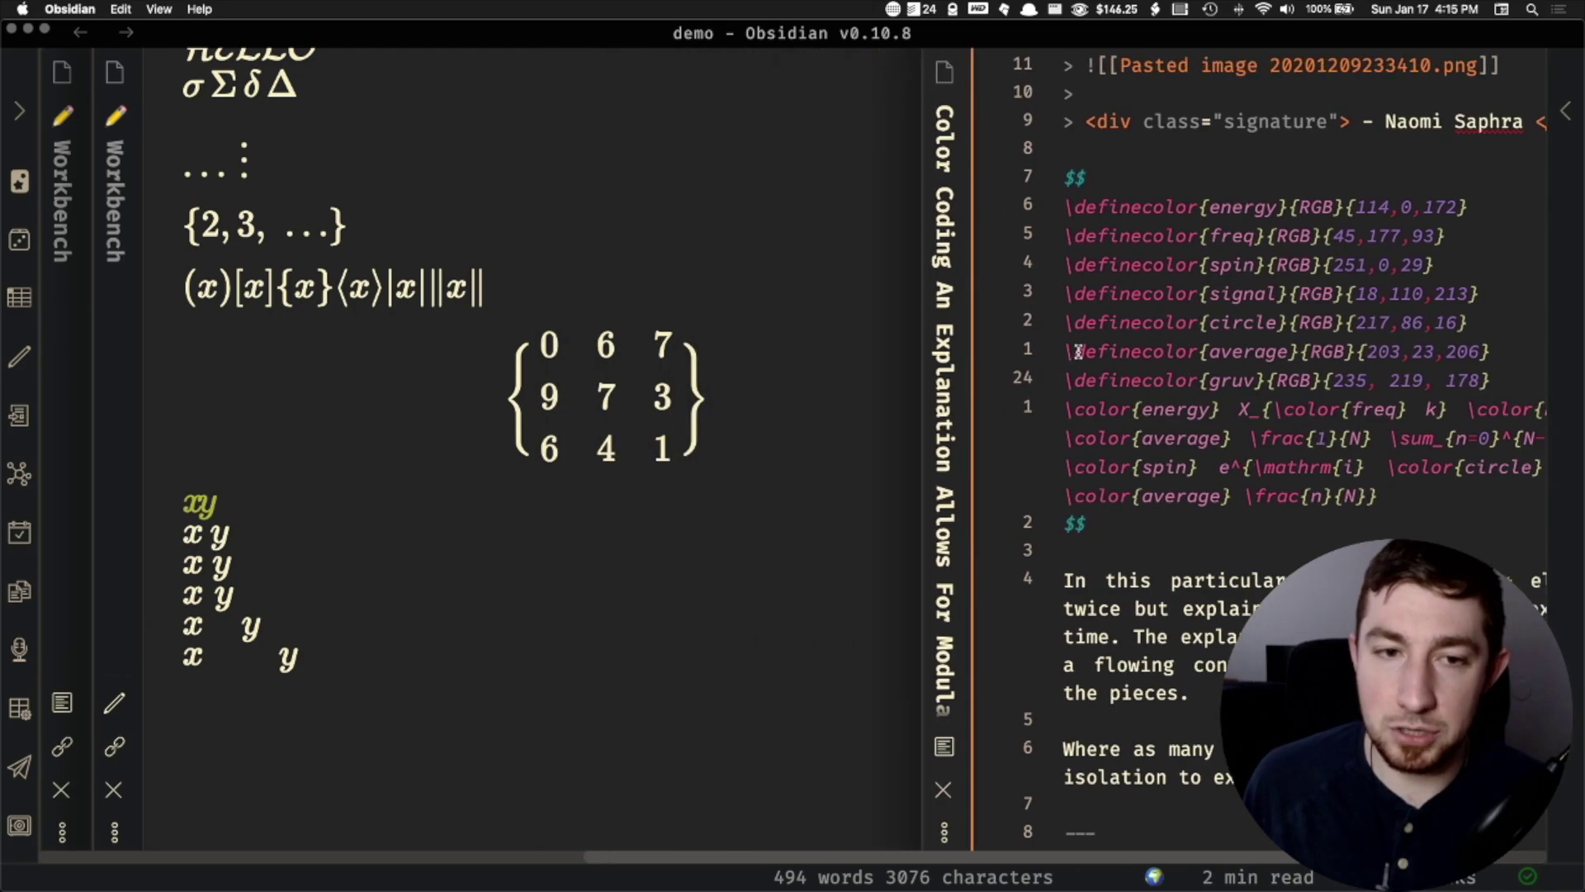
scroll(1077, 352, "left", 10)
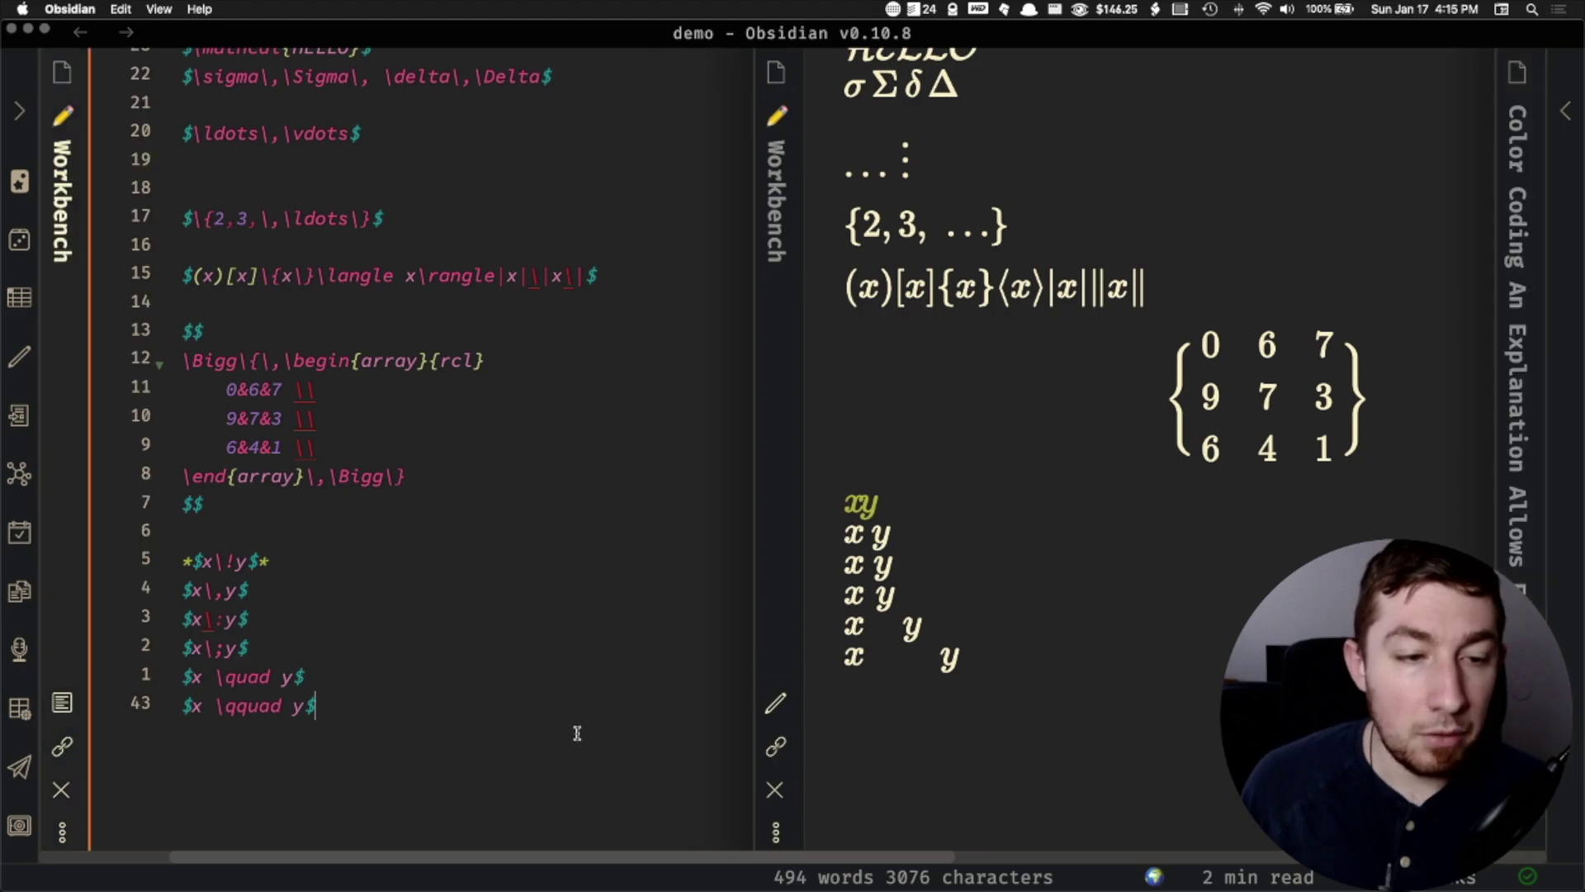
key("Return")
key("Return")
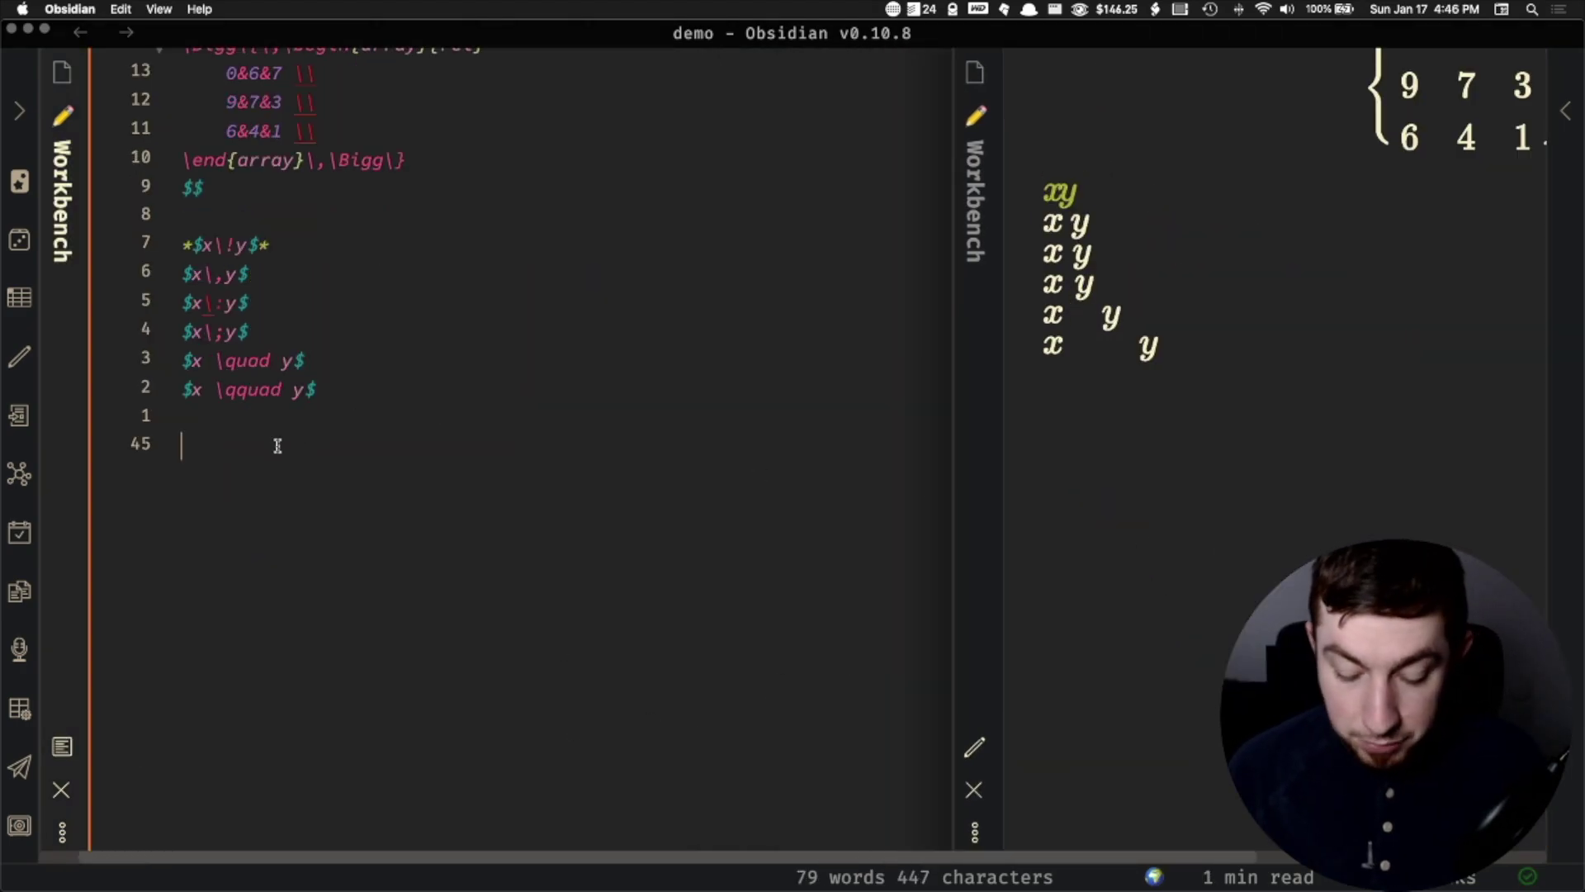
key("alt+e")
type("ma")
key("Return")
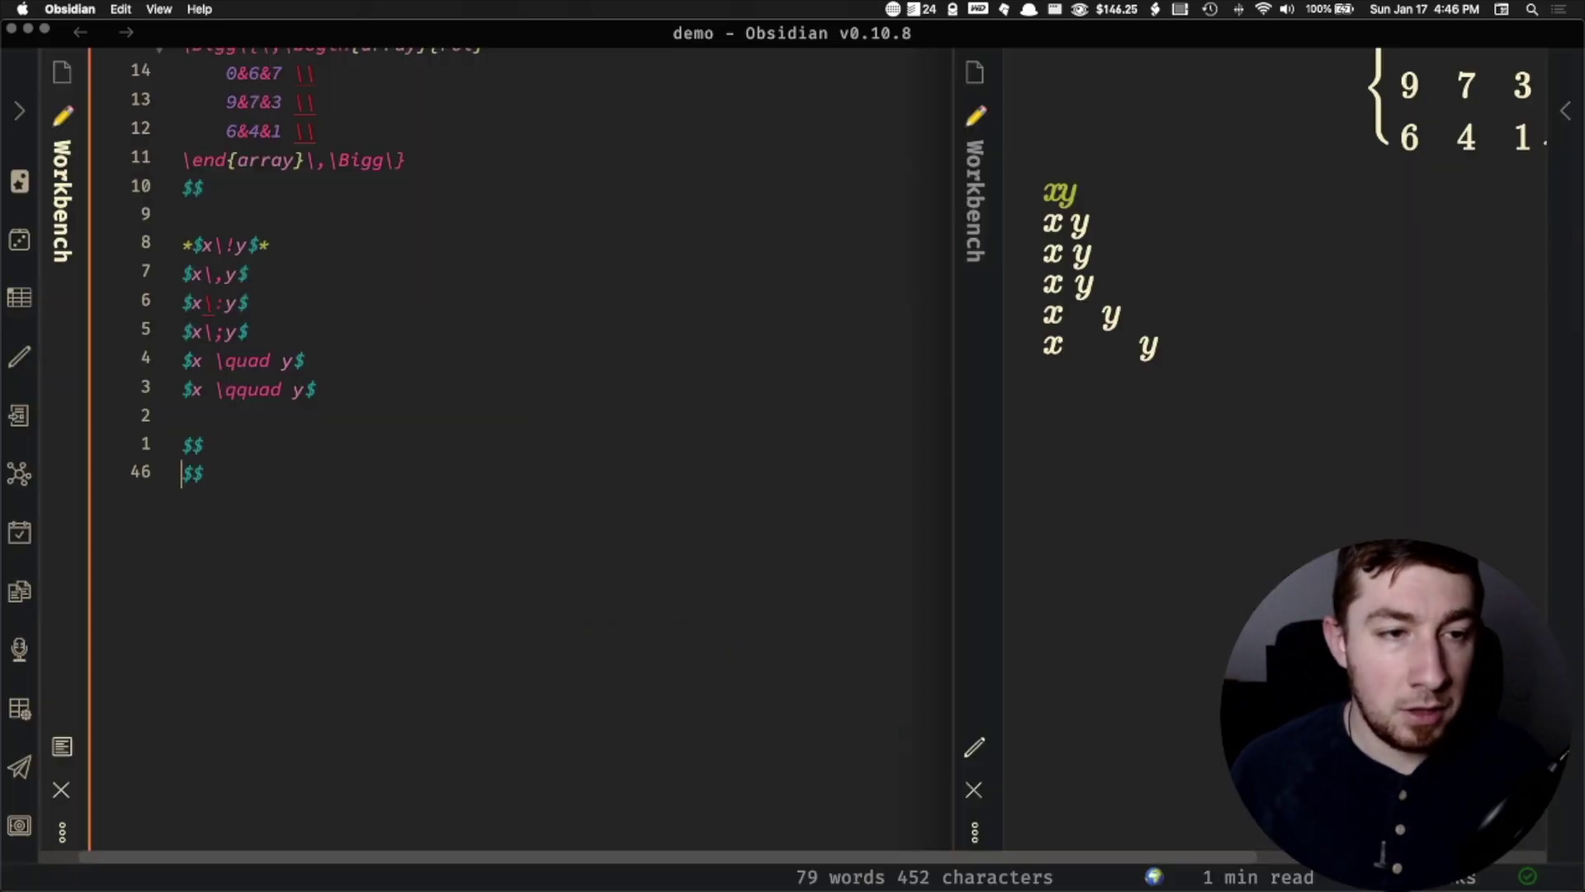
key("Return")
key("Up")
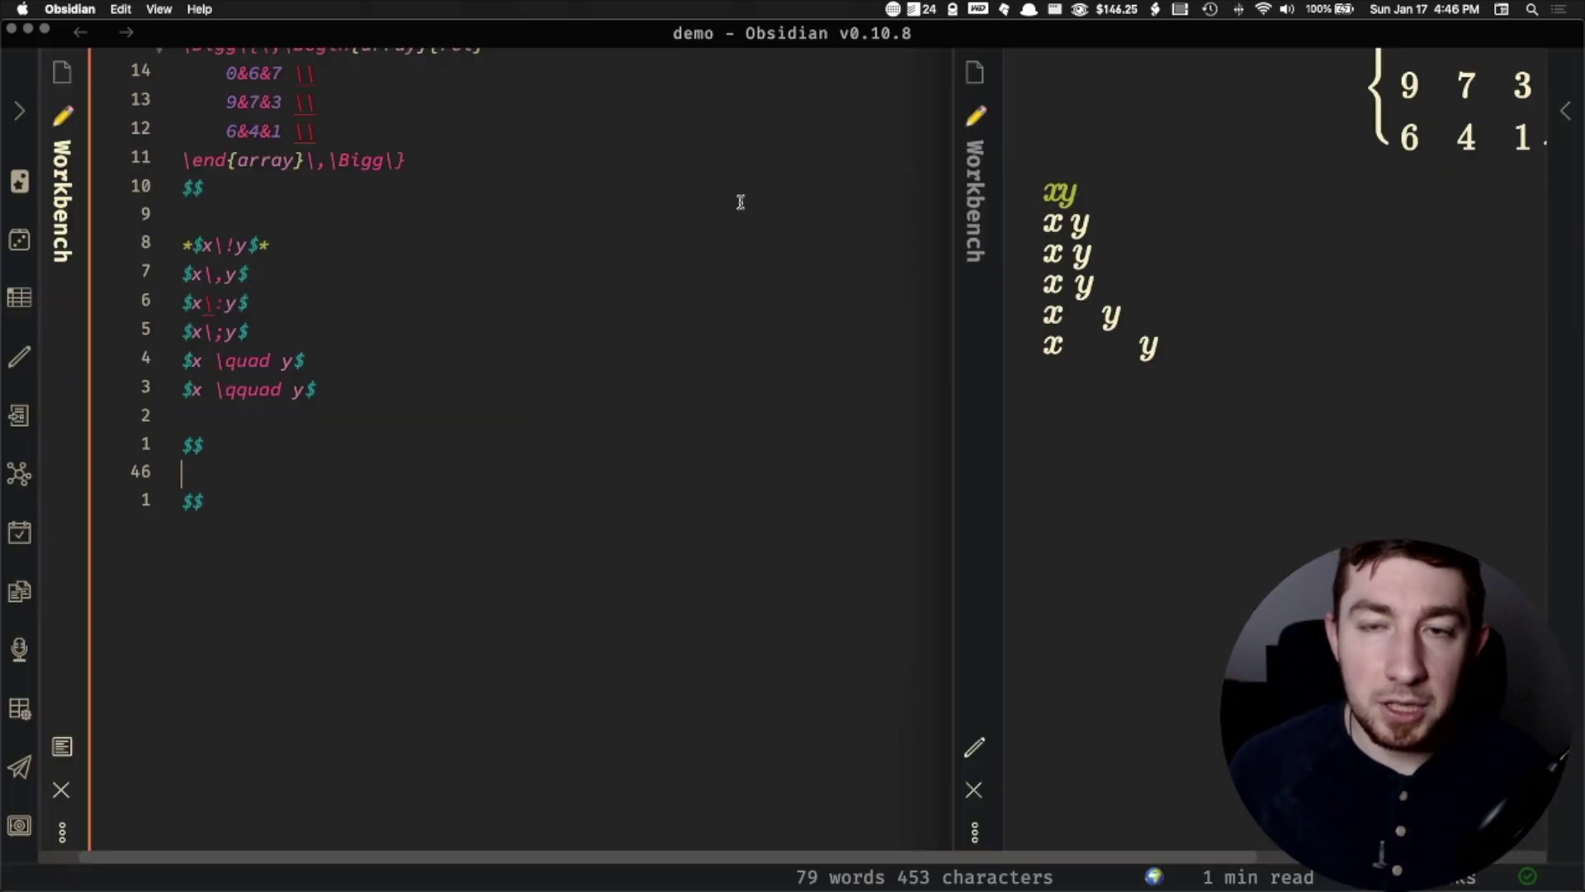
- Review the color definitions in preamble.sty in TeXShop and return to the Workbench note in Obsidian
key("ctrl+Up")
left_click(1323, 244)
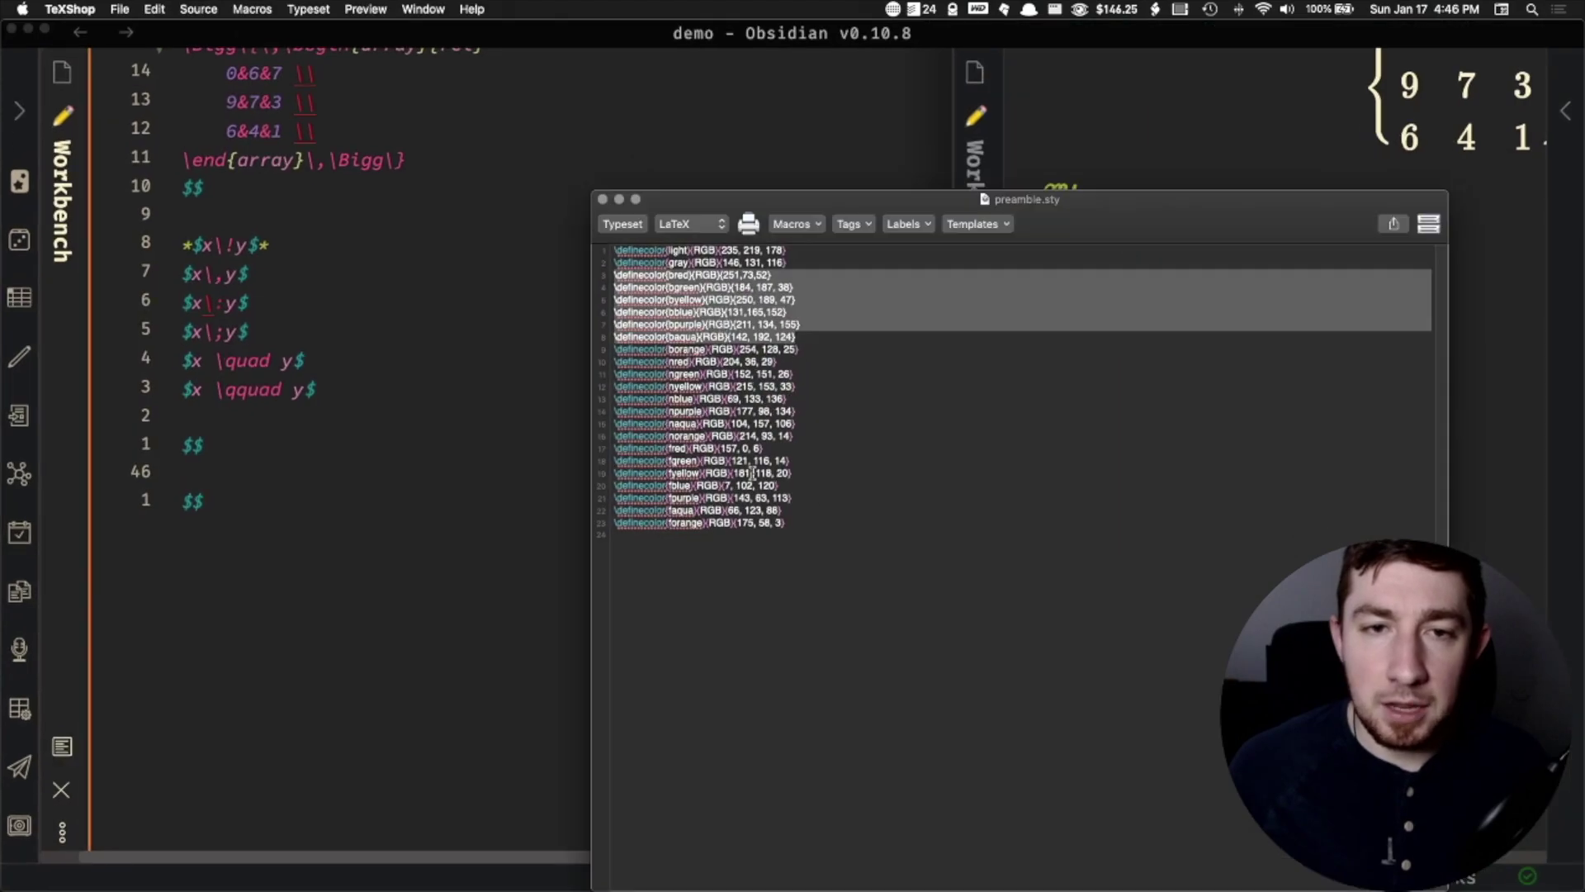
left_click(938, 415)
key("super+Tab")
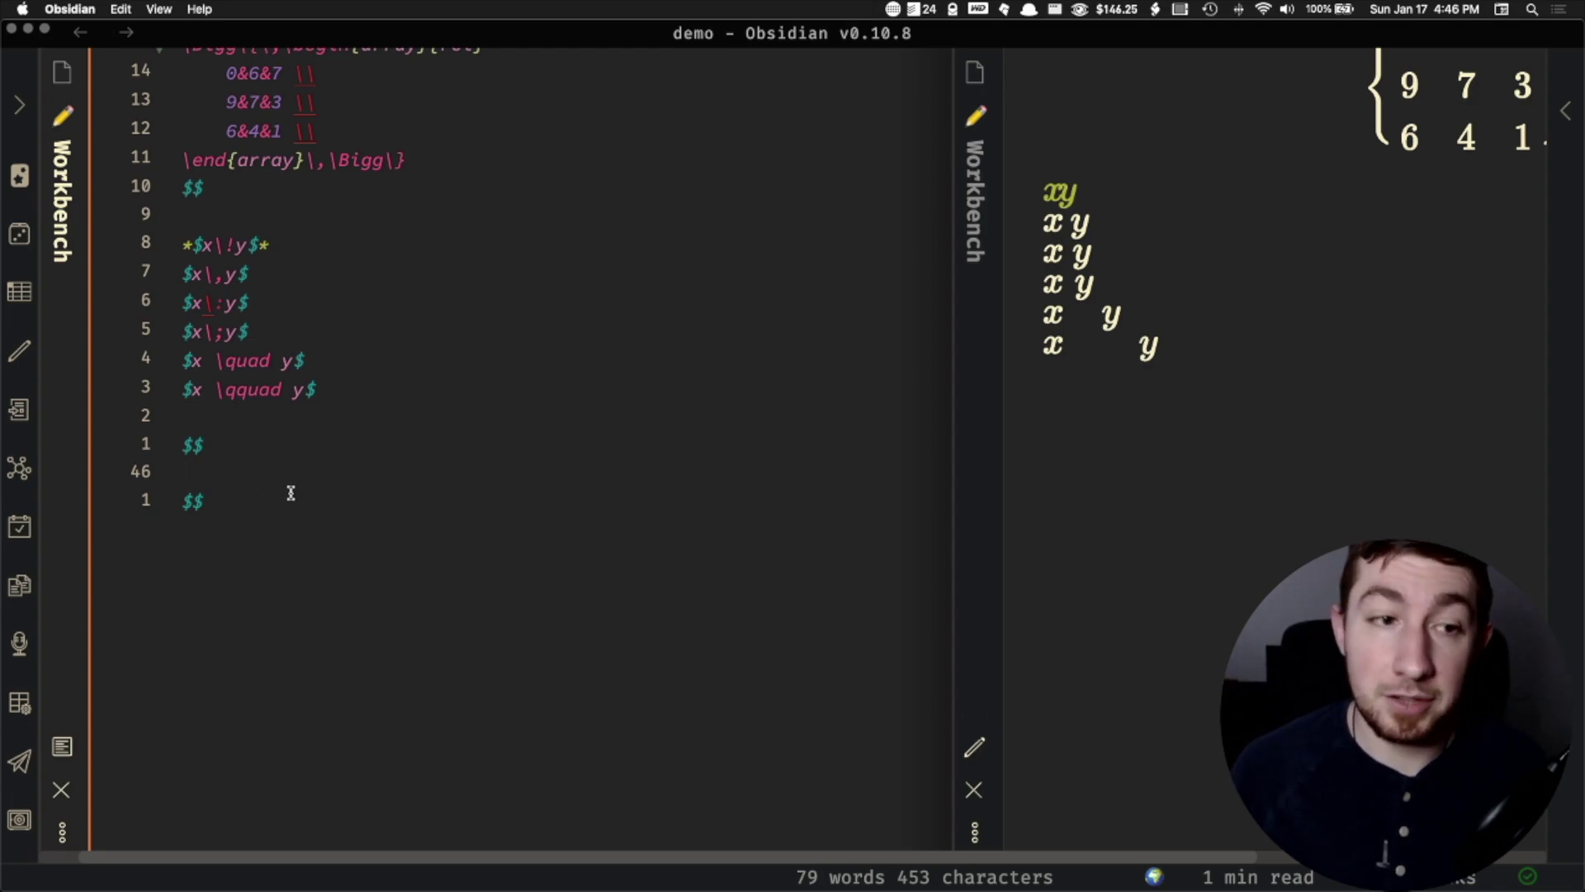
- Fill the math block with an X in bred and a \pi in byellow, inserting each color command from its template
key("super+t")
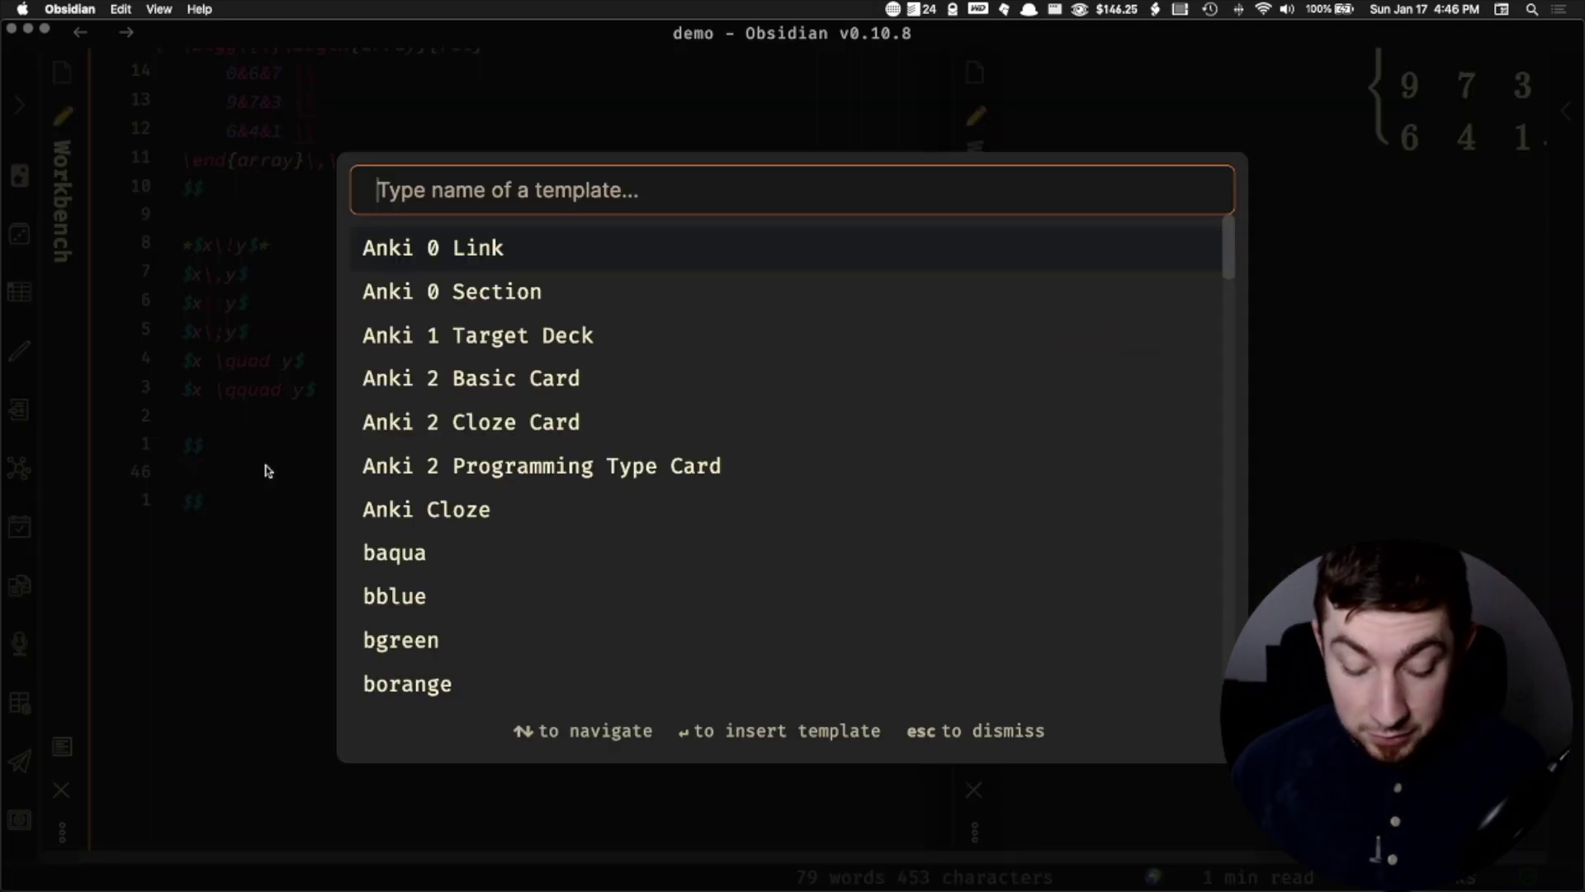
type("re")
key("Return")
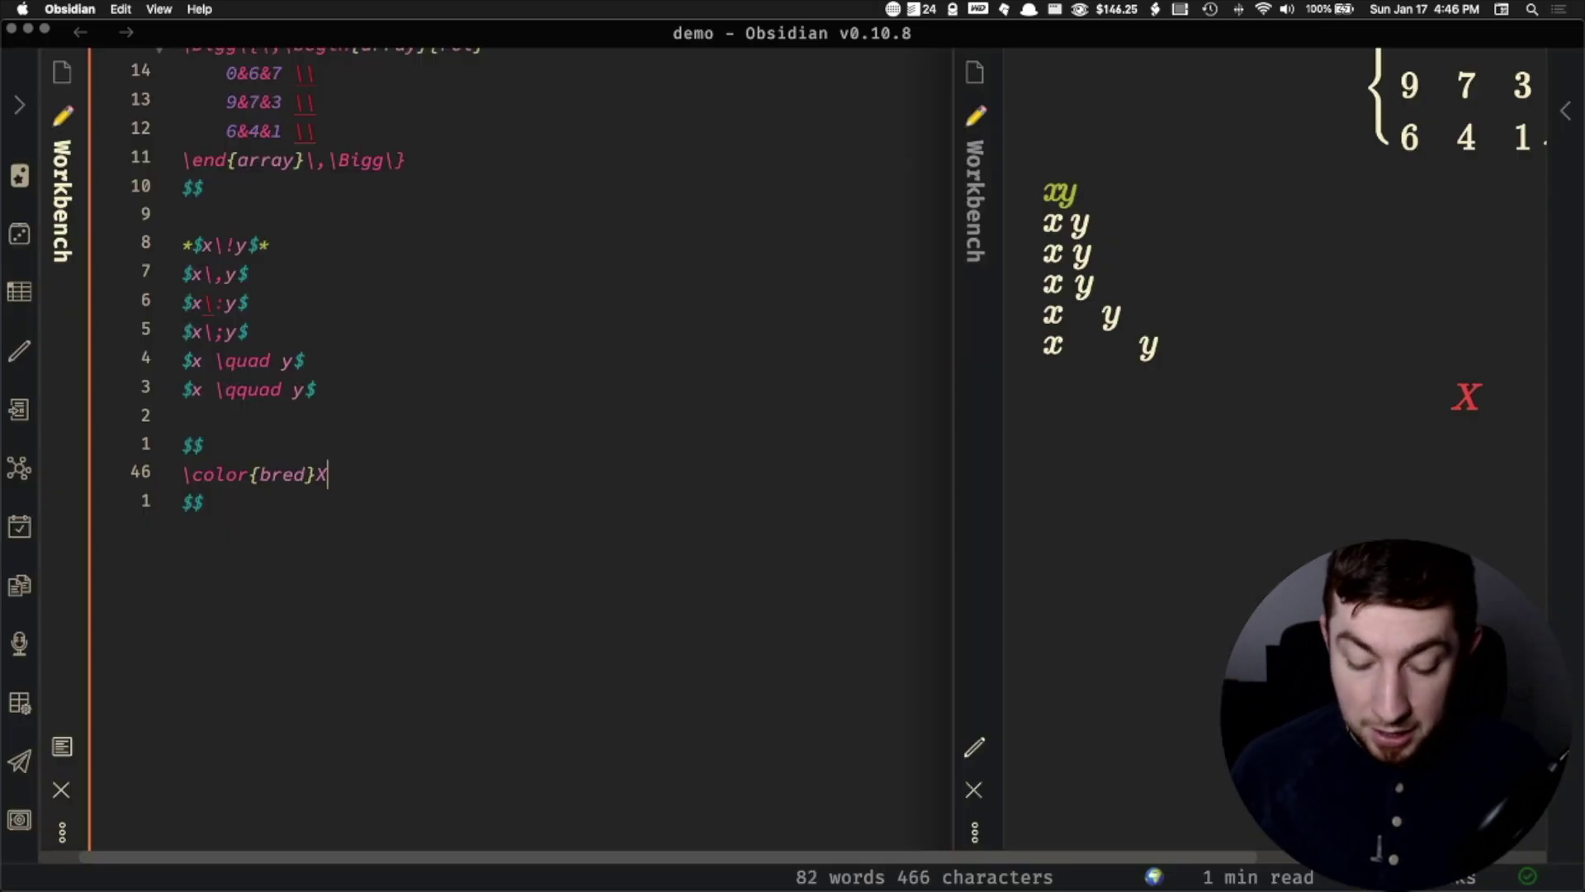
key("super+t")
type("yel")
key("Return")
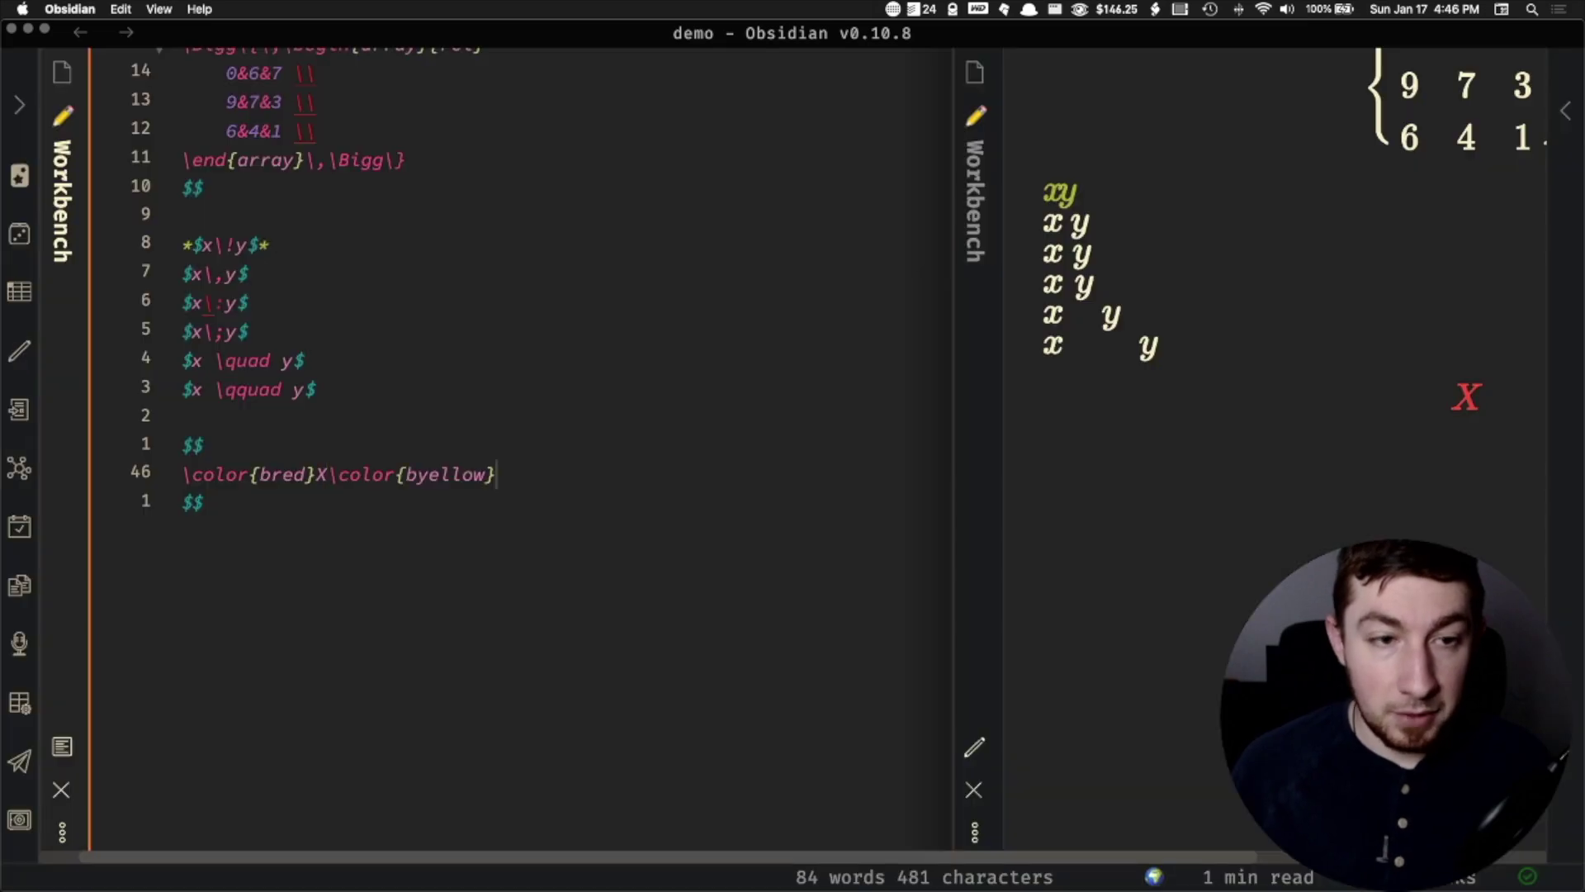
type("\\pi")
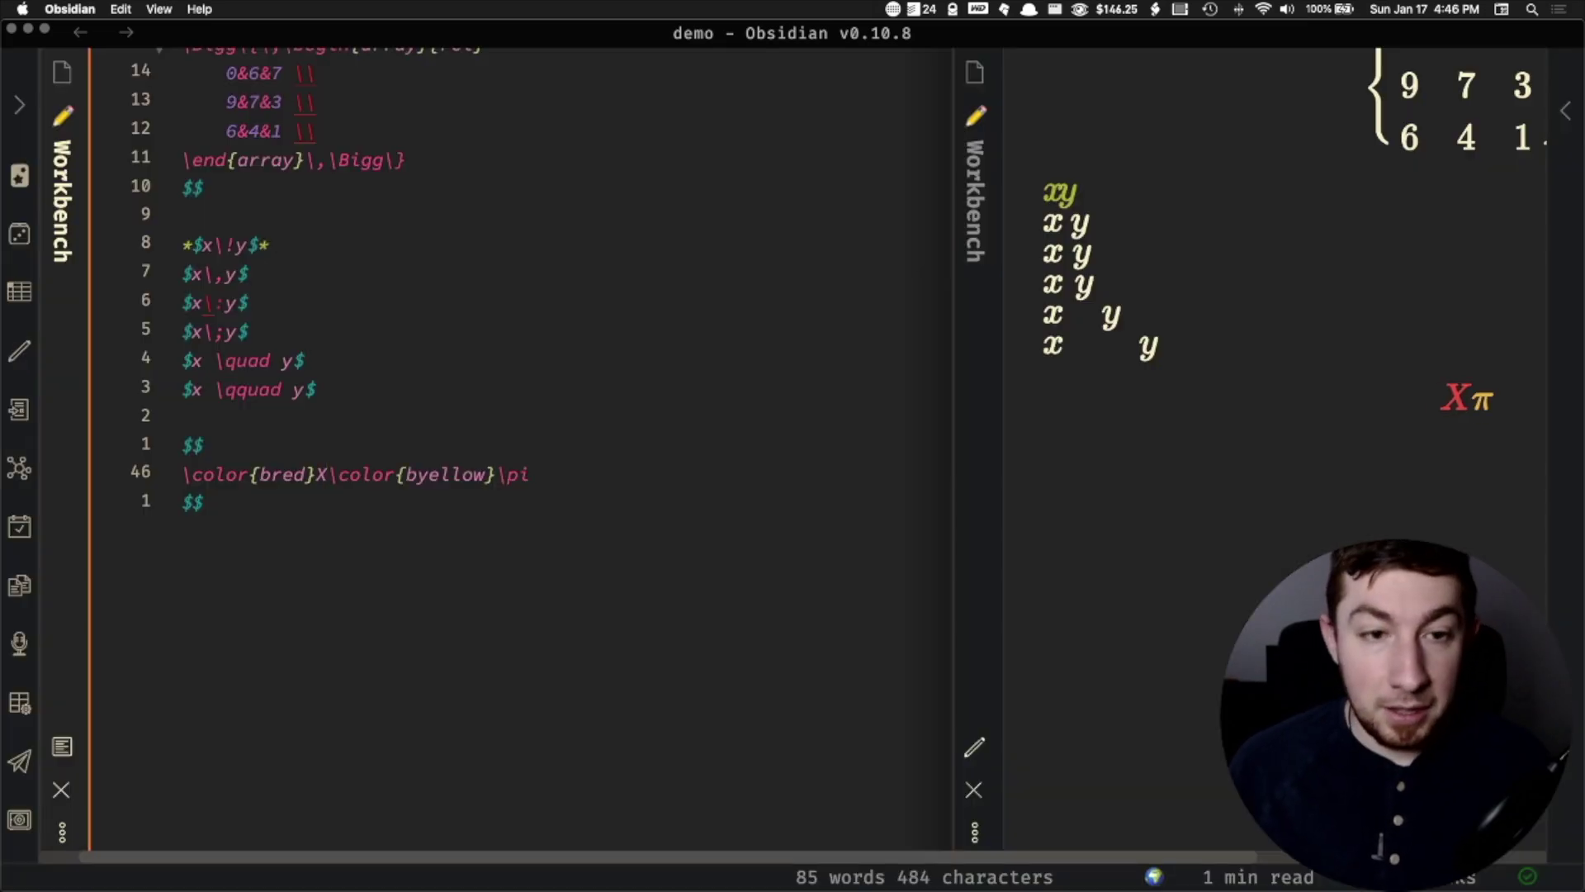
- Append the number 17 in baqua to the formula, using the baqua color template
key("super+t")
type("aq")
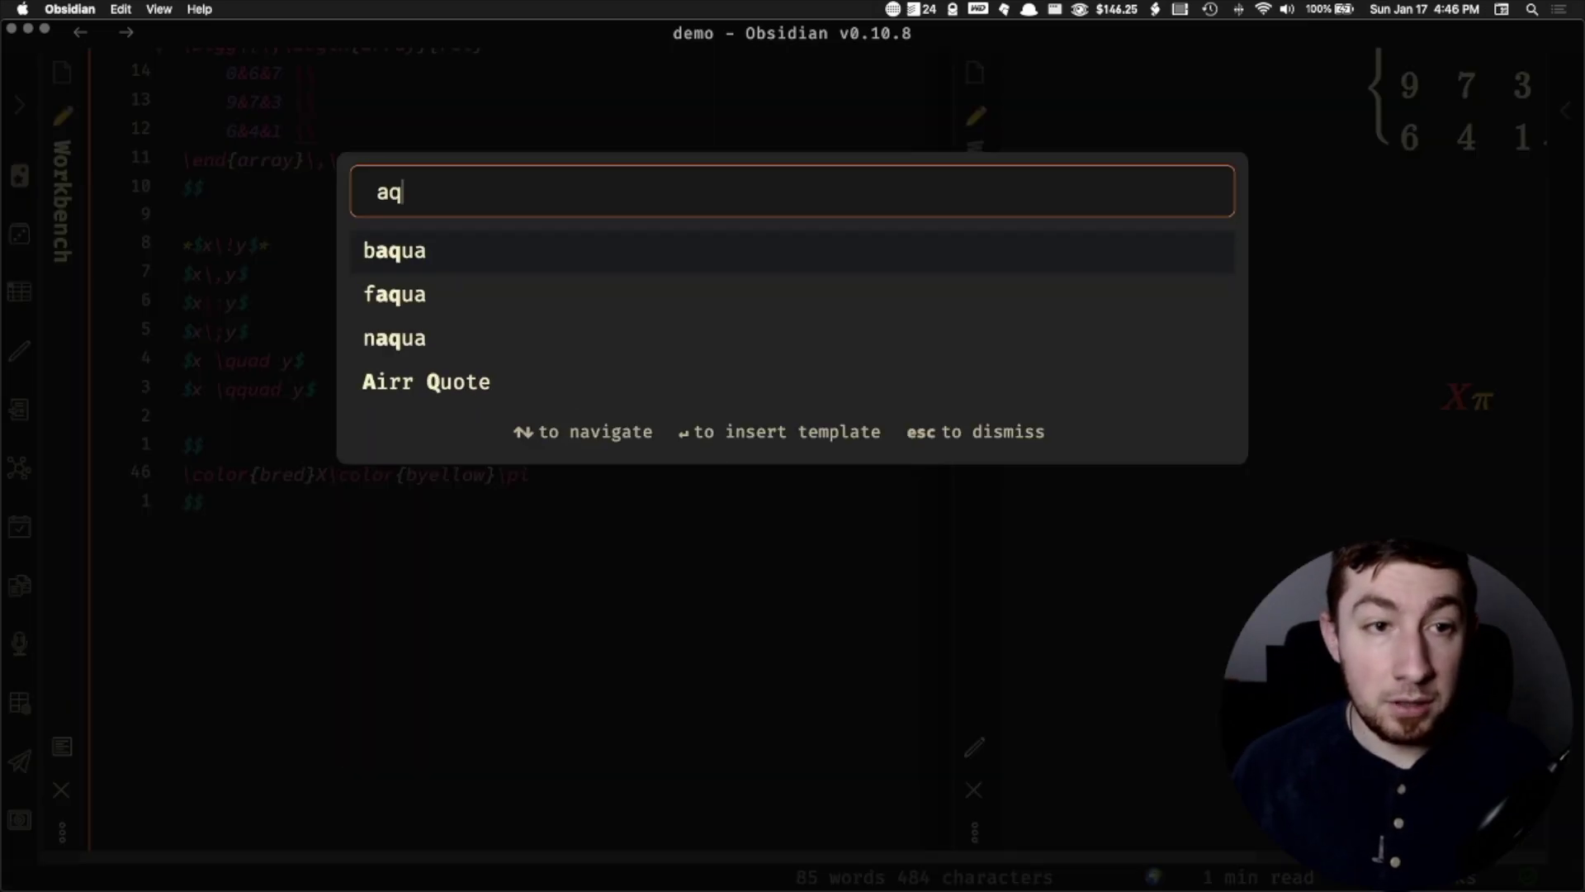
key("Return")
type("17")
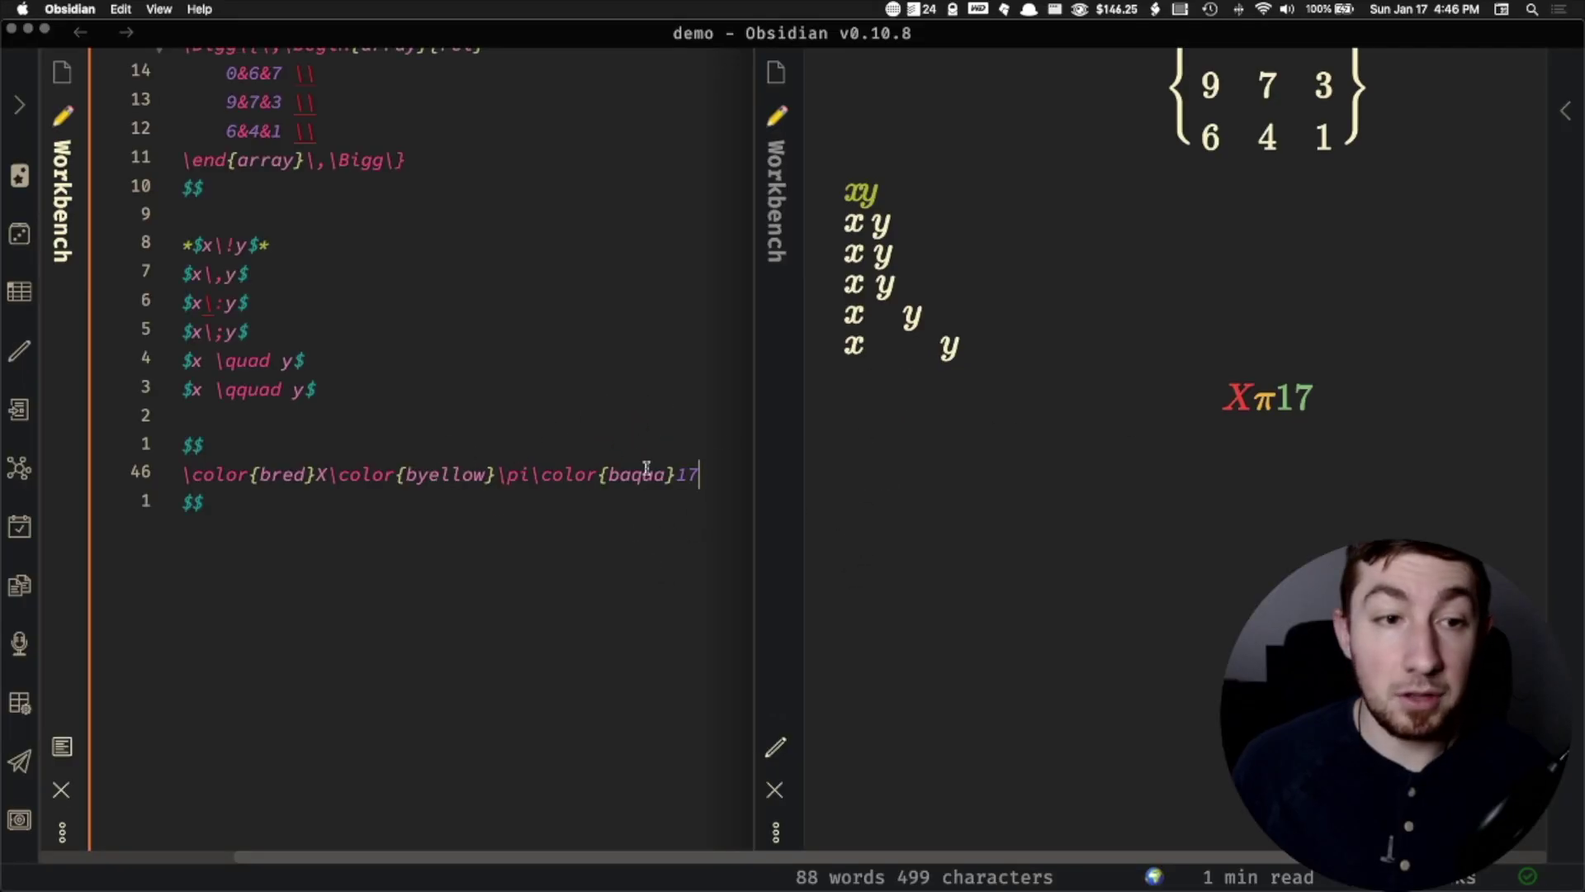
left_click(625, 478)
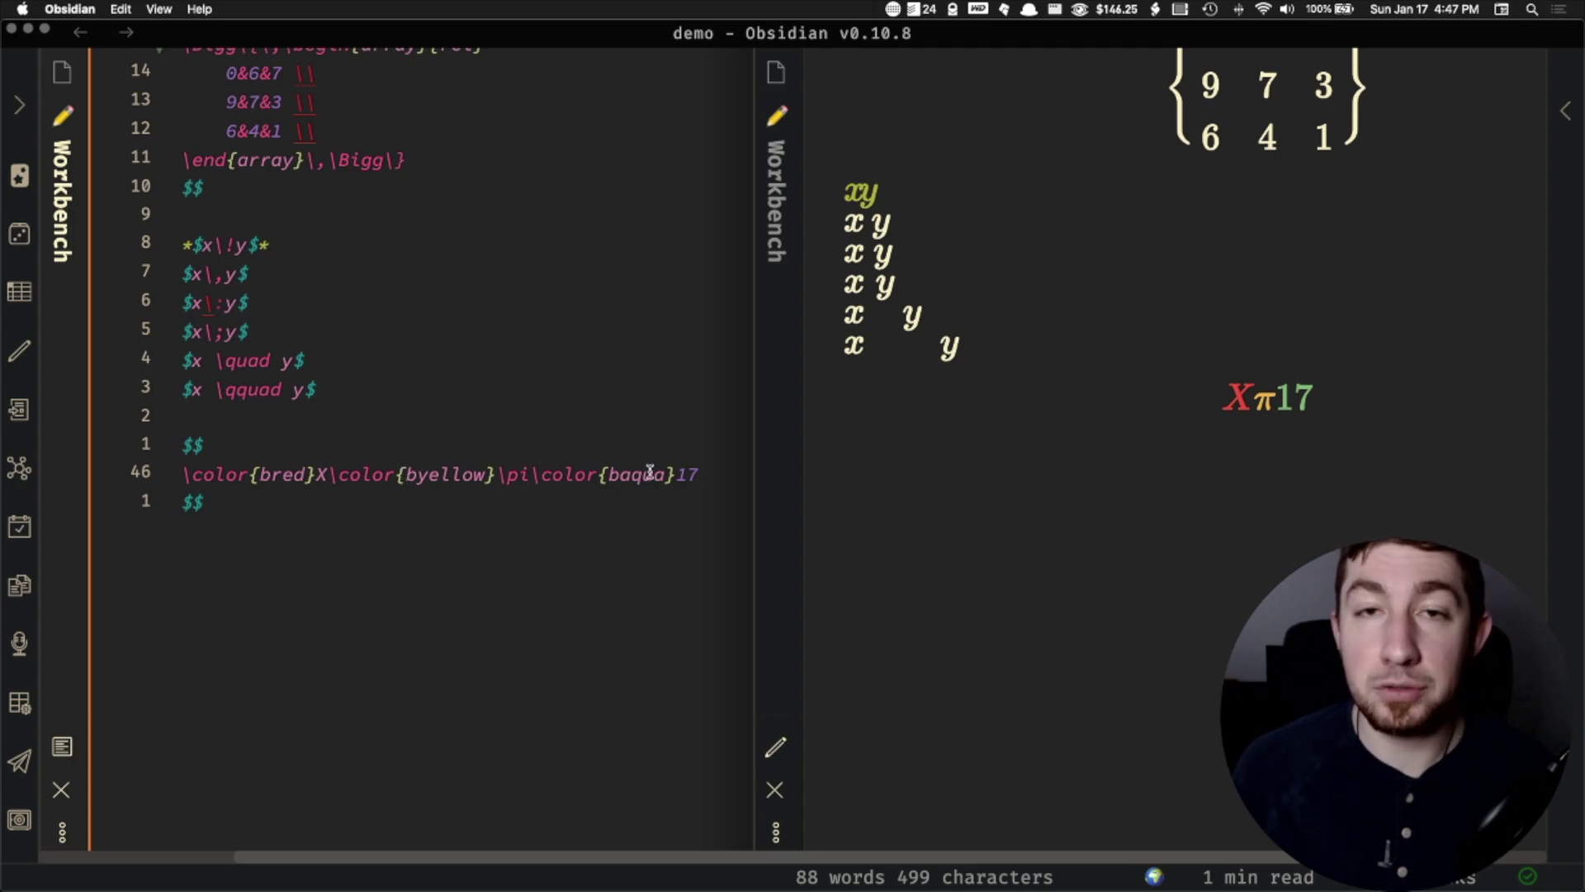
- Browse the color templates stored under Templates > Formatting in the vault and open the math template
left_click(20, 106)
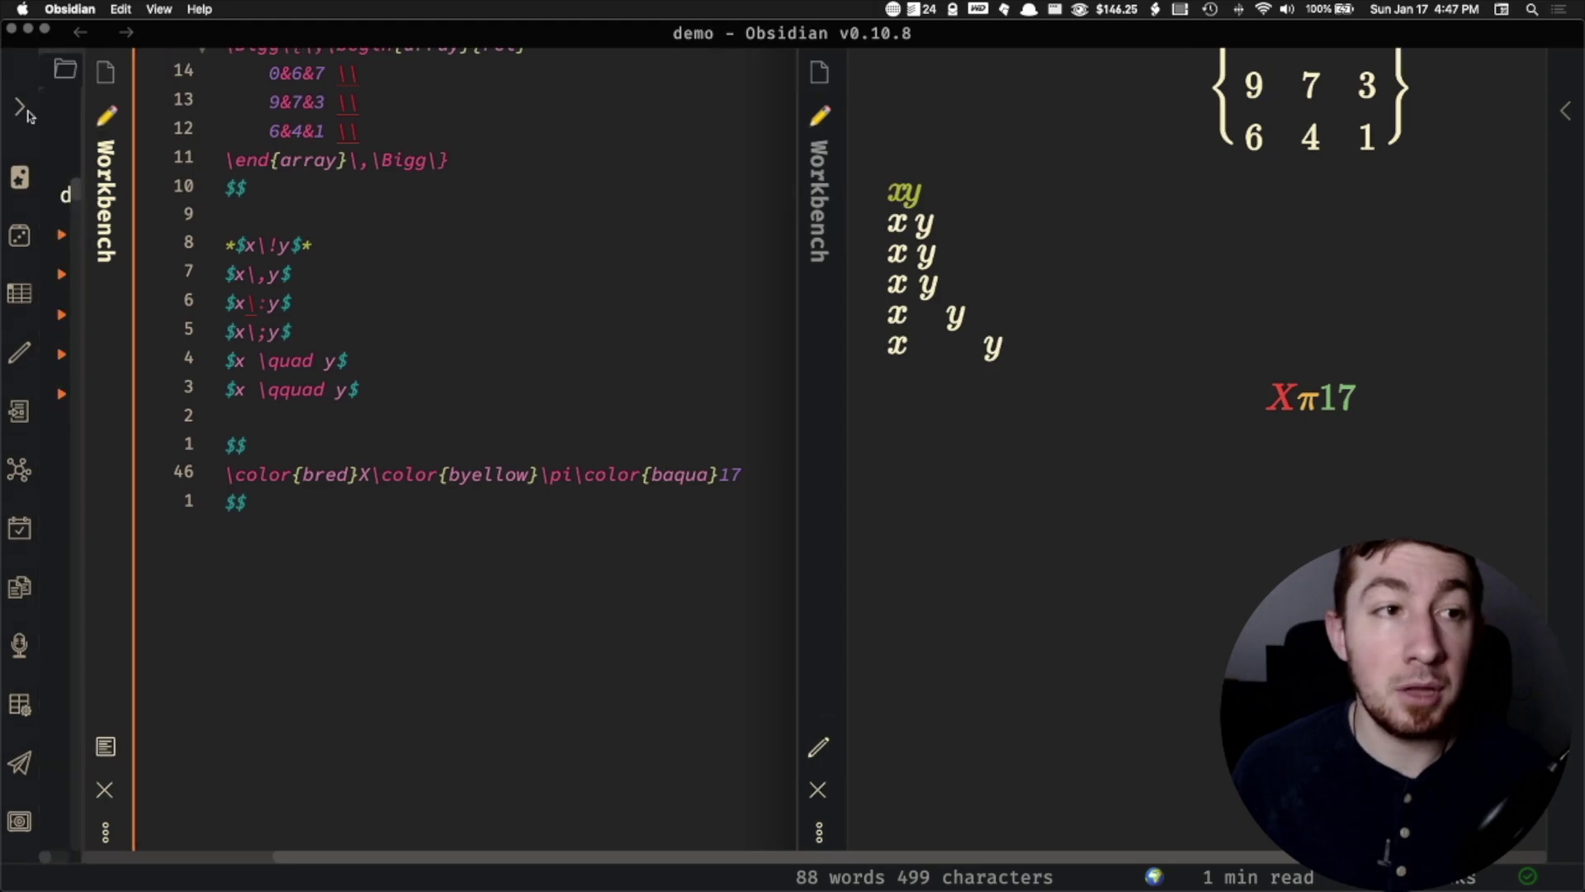
left_click(162, 382)
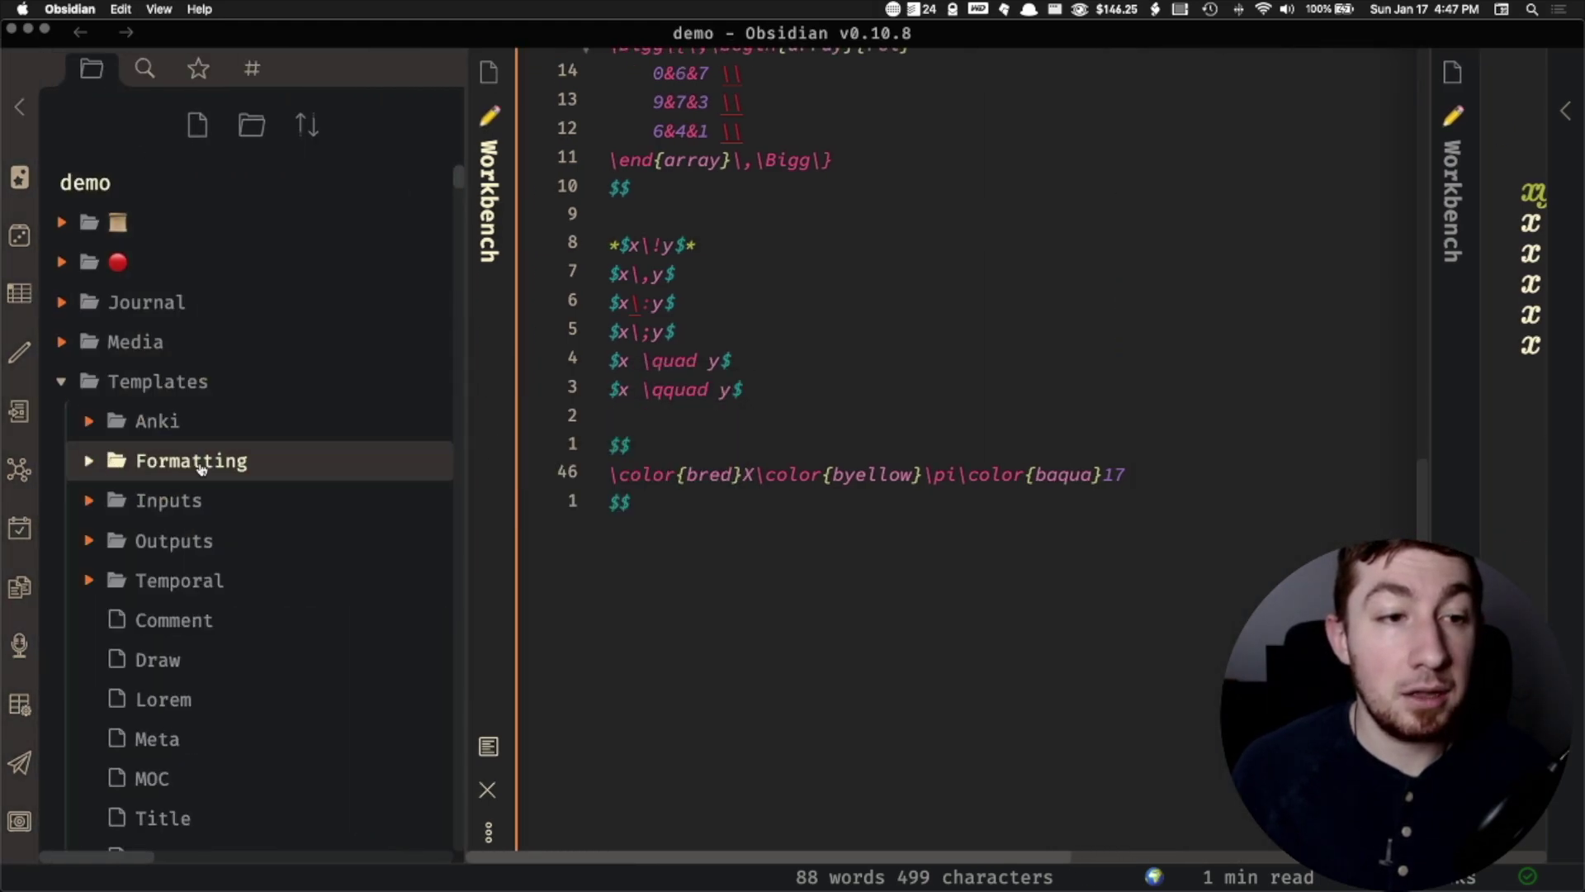
left_click(195, 460)
left_click(206, 500)
scroll(307, 426, "down", 1)
scroll(307, 426, "down", 10)
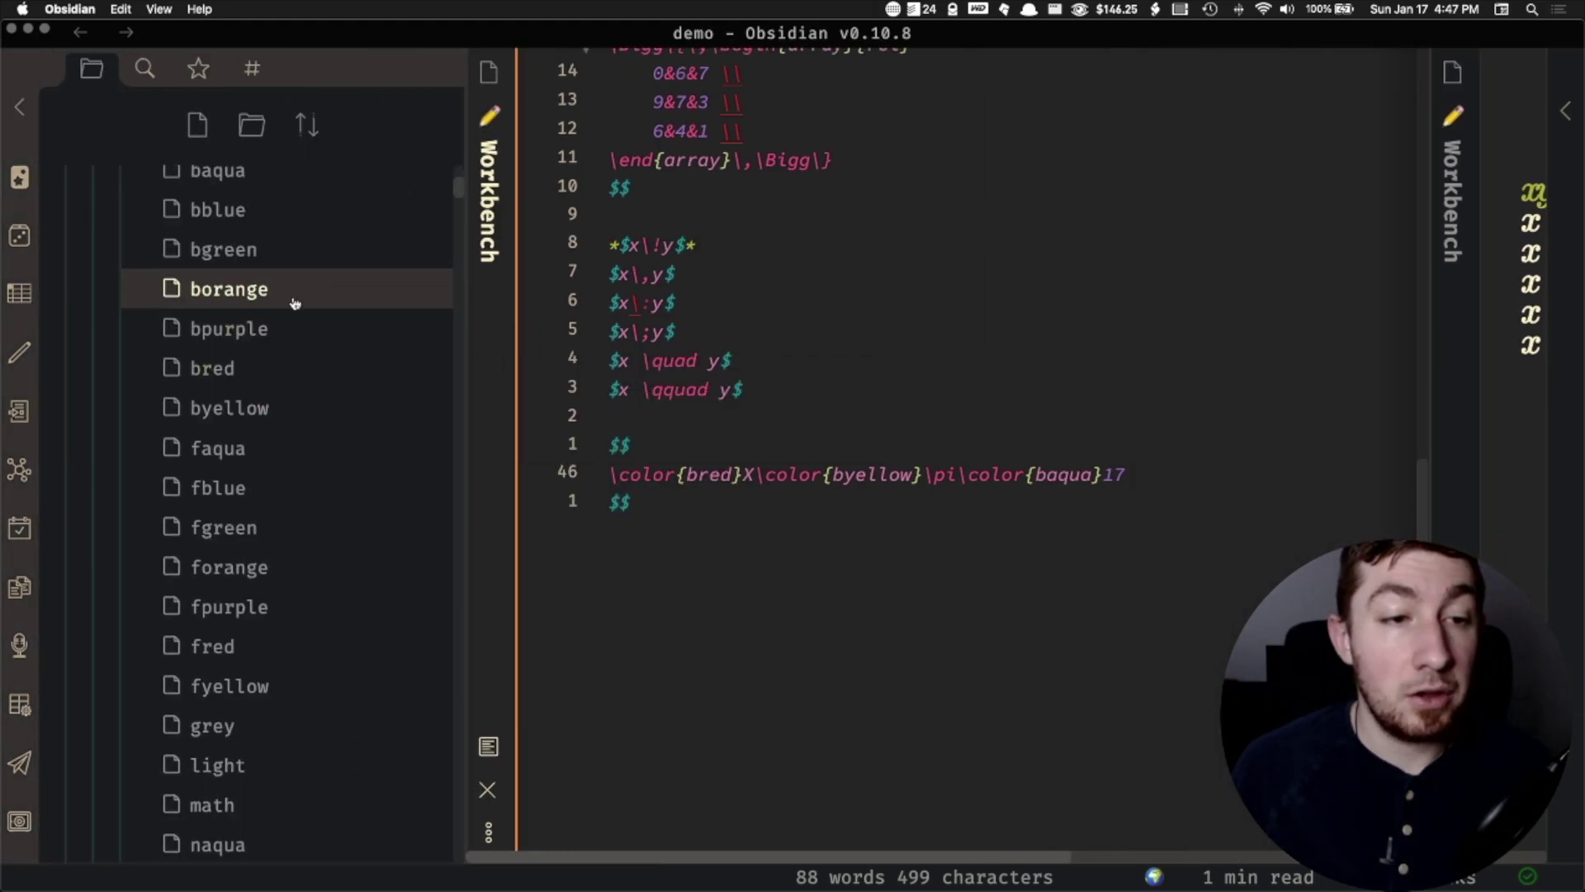
scroll(264, 412, "up", 3)
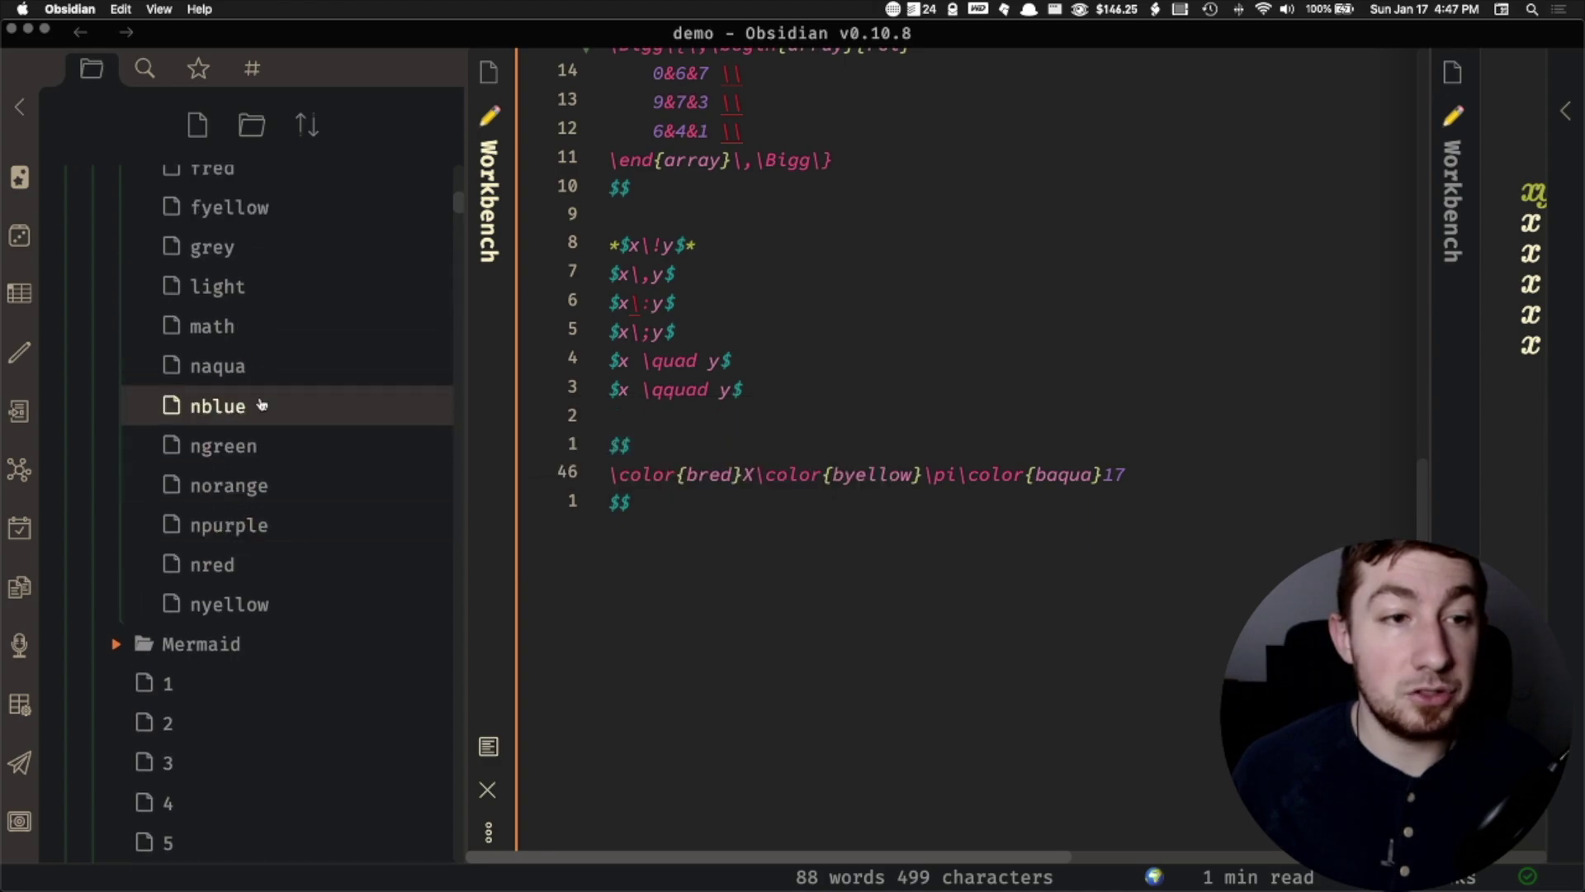
left_click(286, 329)
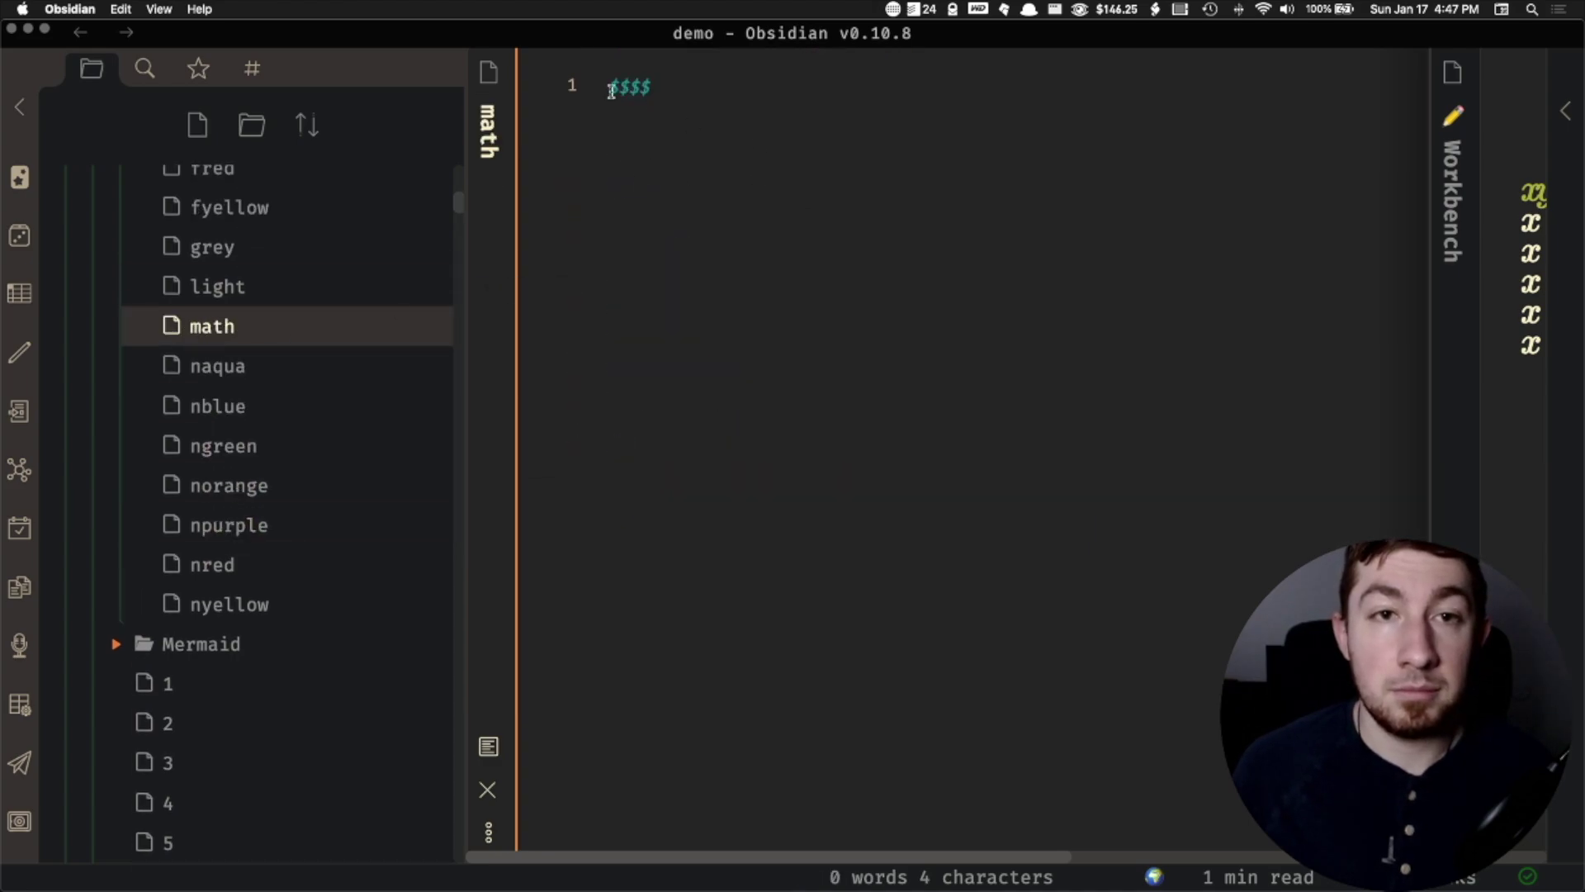
- View the light and grey color templates, return to the Workbench note, and collapse the file explorer to compare source and preview
left_click(212, 296)
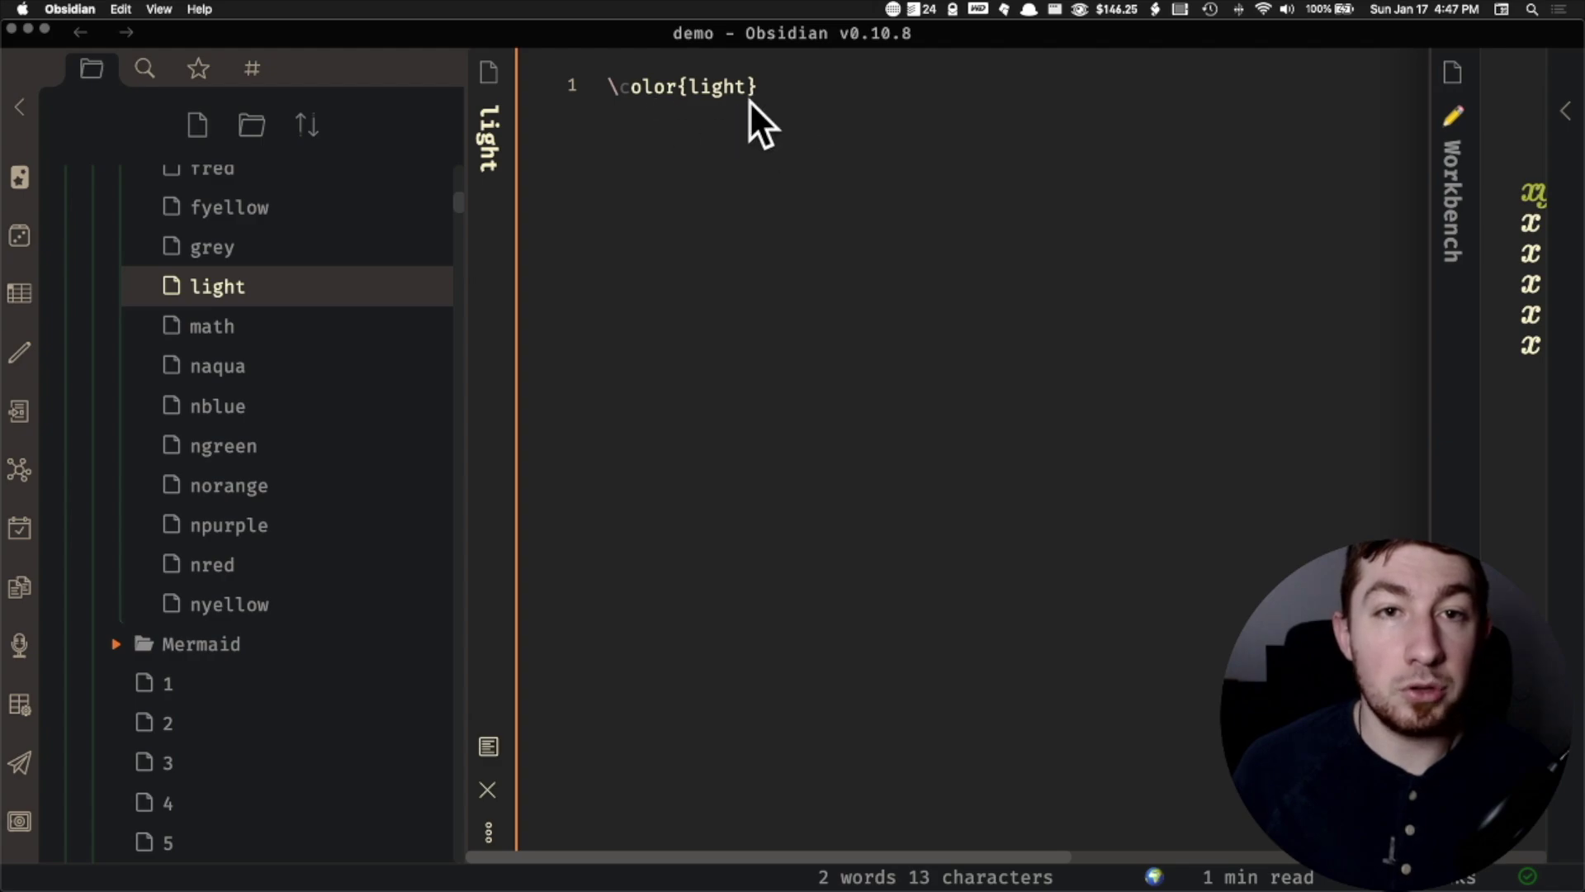
left_click(393, 244)
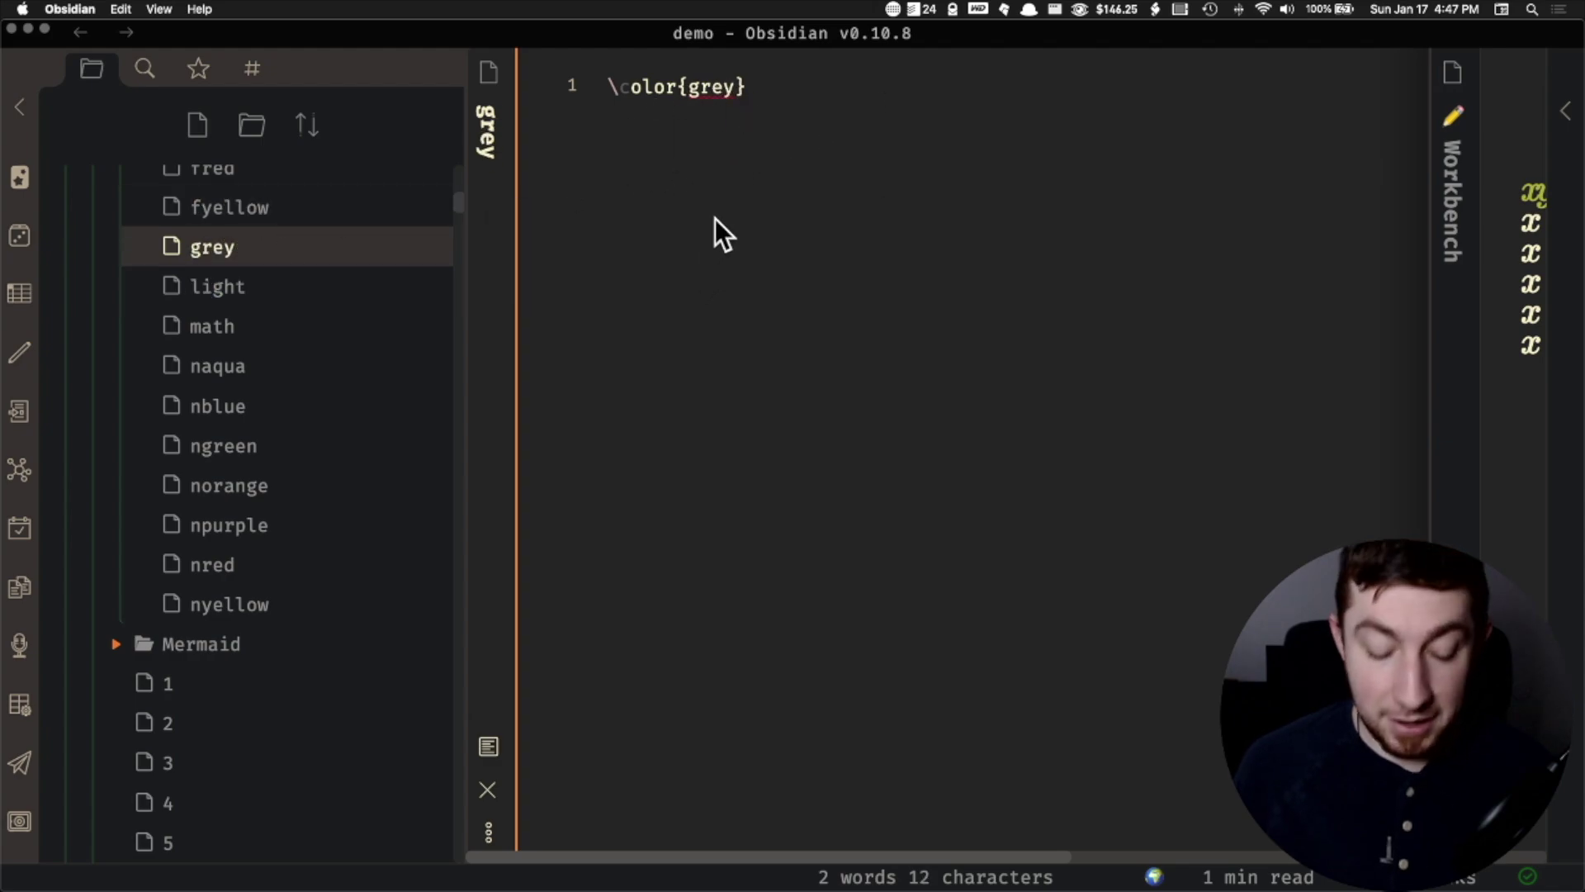
key("alt+super+Left")
key("alt+super+Left")
key("alt+super+Left")
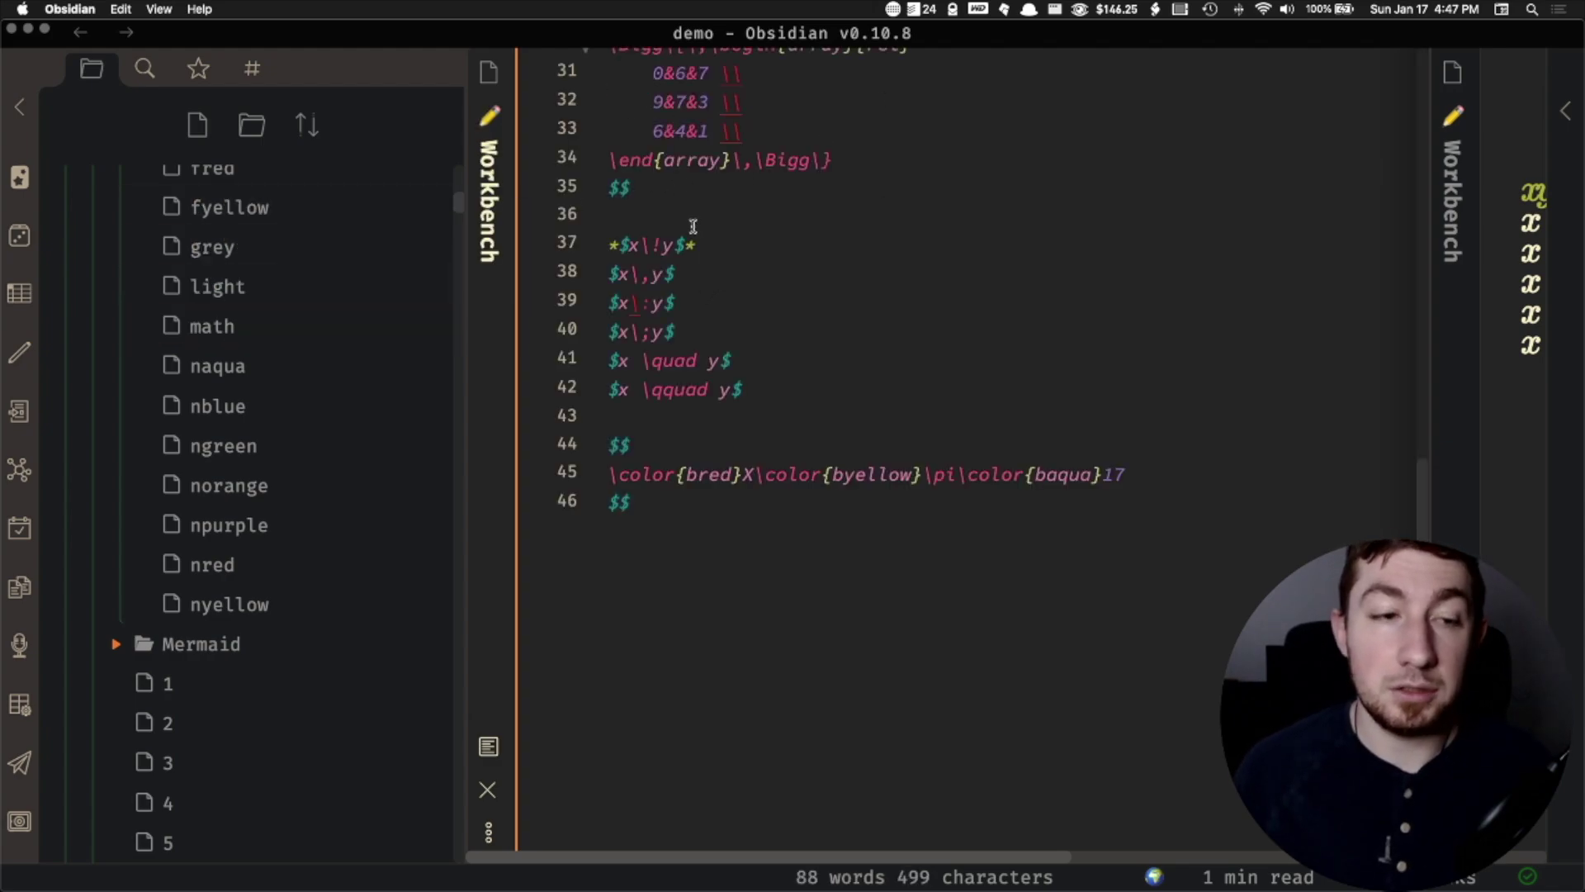
scroll(174, 282, "up", 8)
left_click(19, 106)
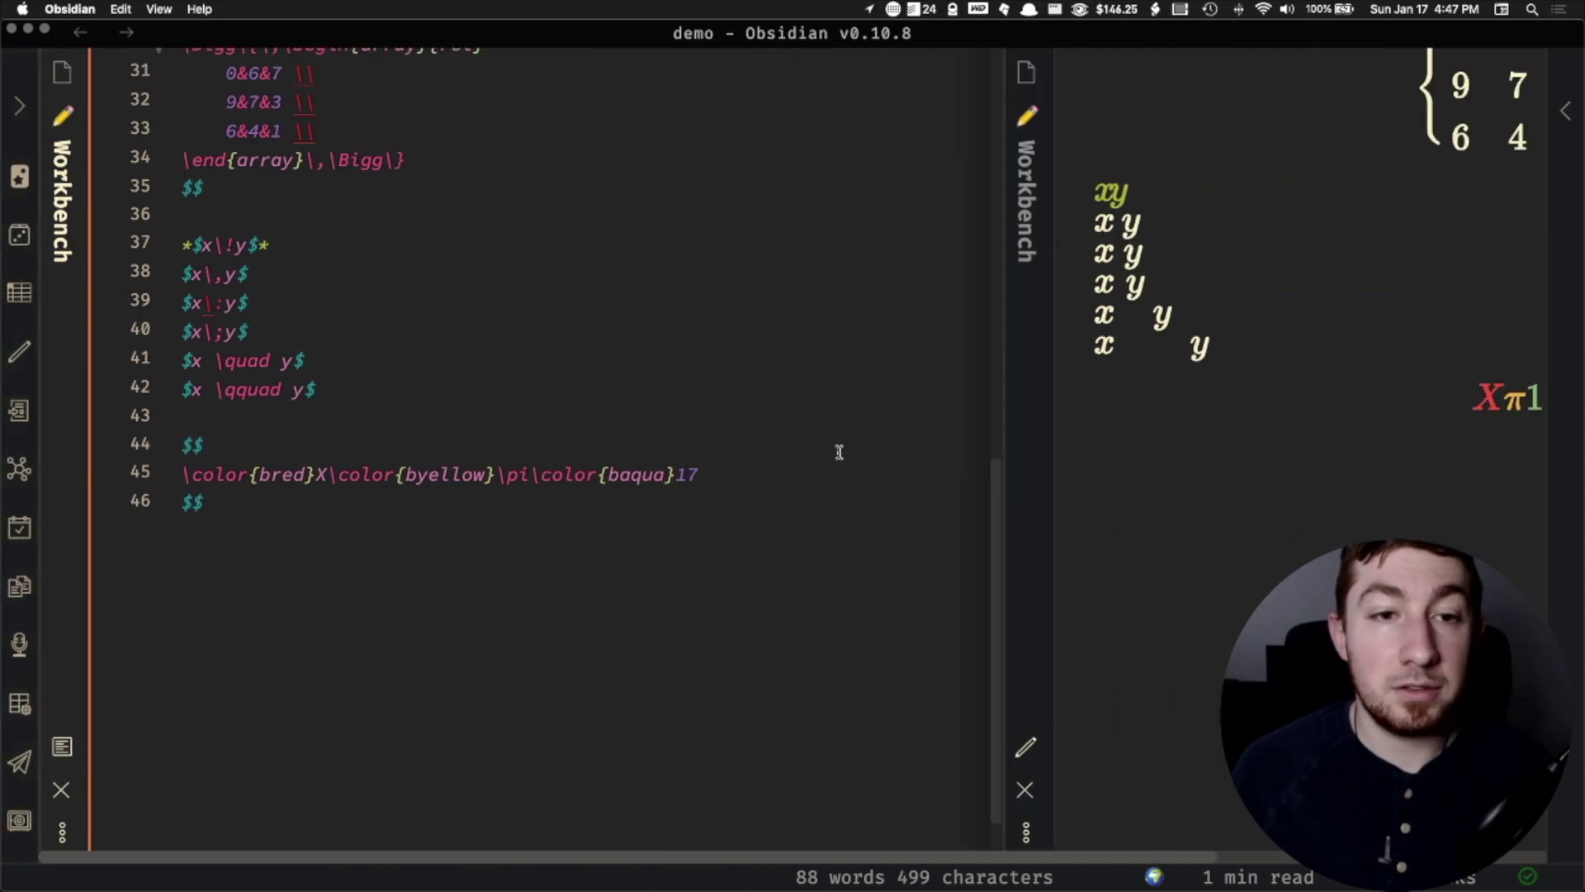
left_click(726, 474)
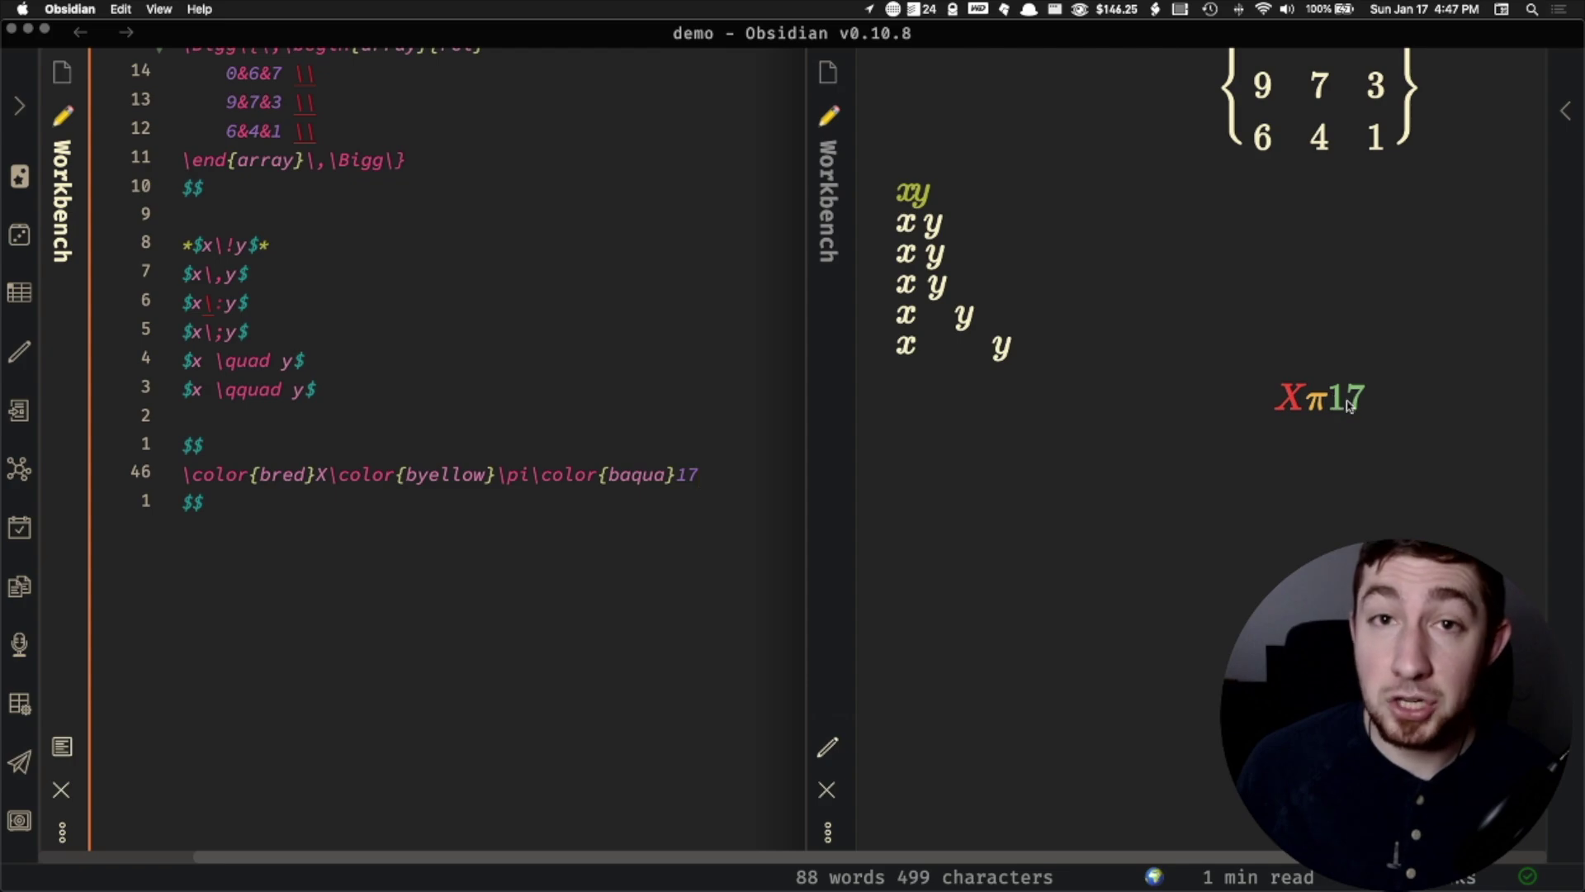
left_click(1369, 422)
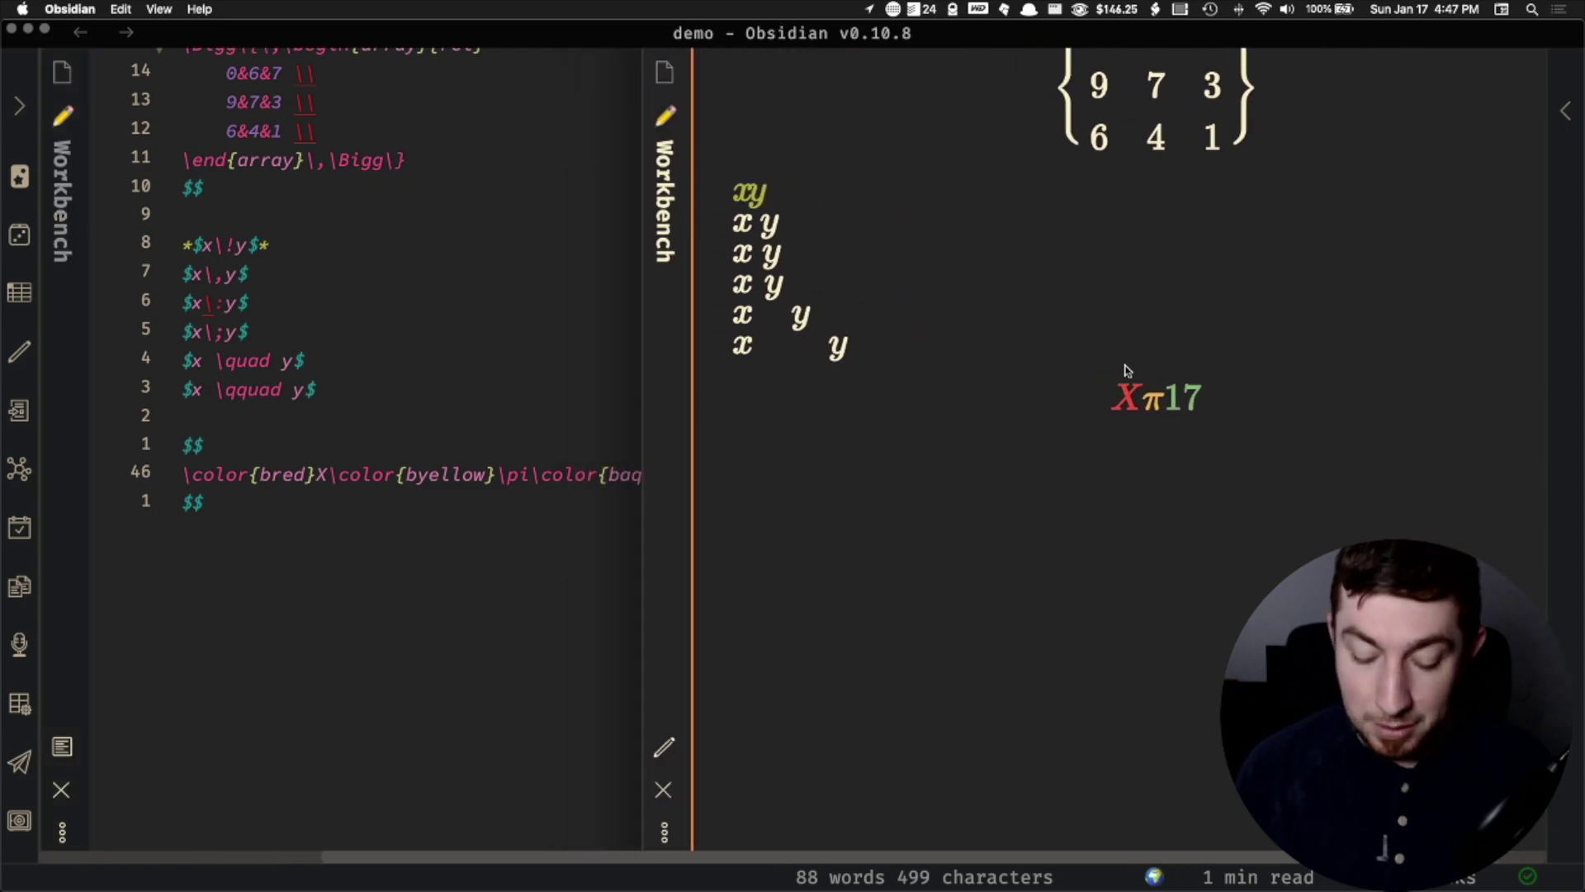
- Open the Color Coding An Explanation note in a new pane and show its color-coded formula in preview mode
key("super+o")
type("colo")
key("super+Return")
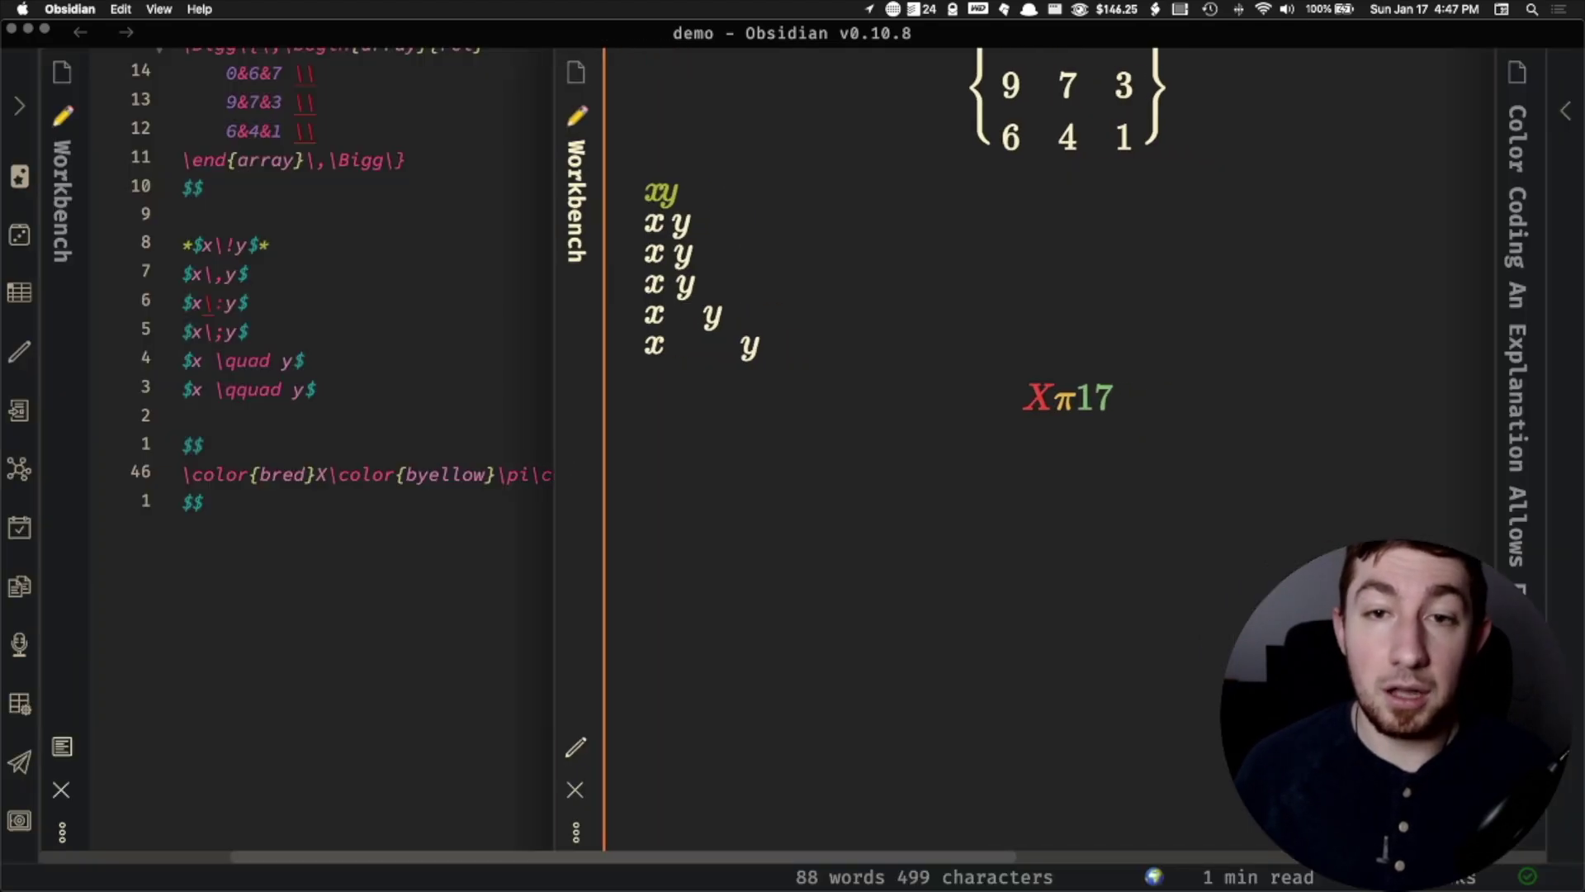
scroll(1127, 307, "down", 1)
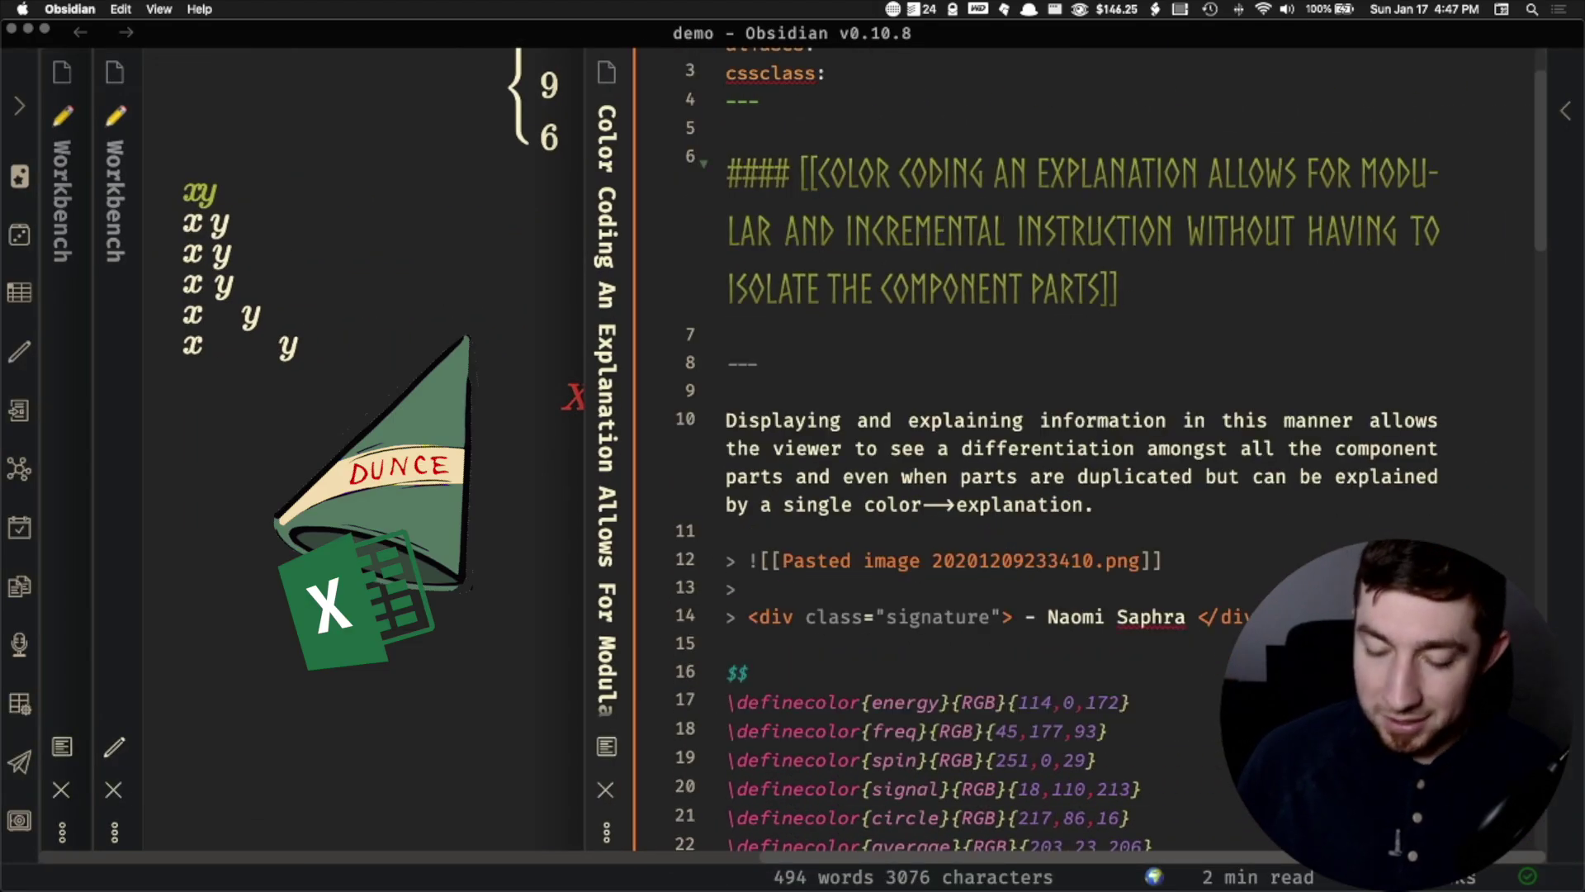
key("super+e")
scroll(1147, 318, "down", 6)
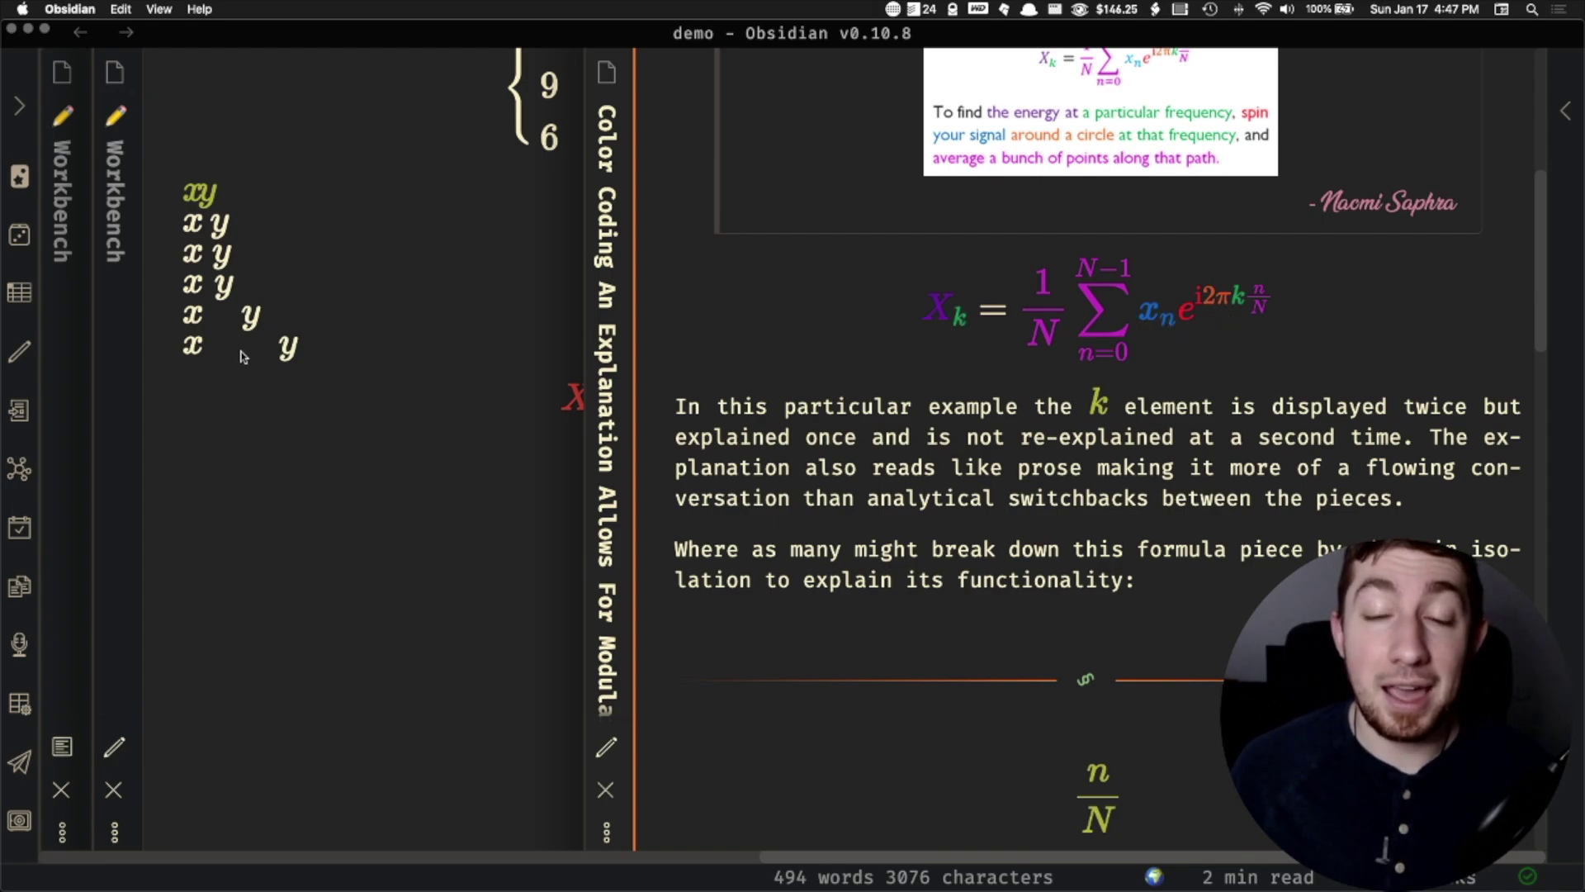
scroll(1042, 501, "down", 2)
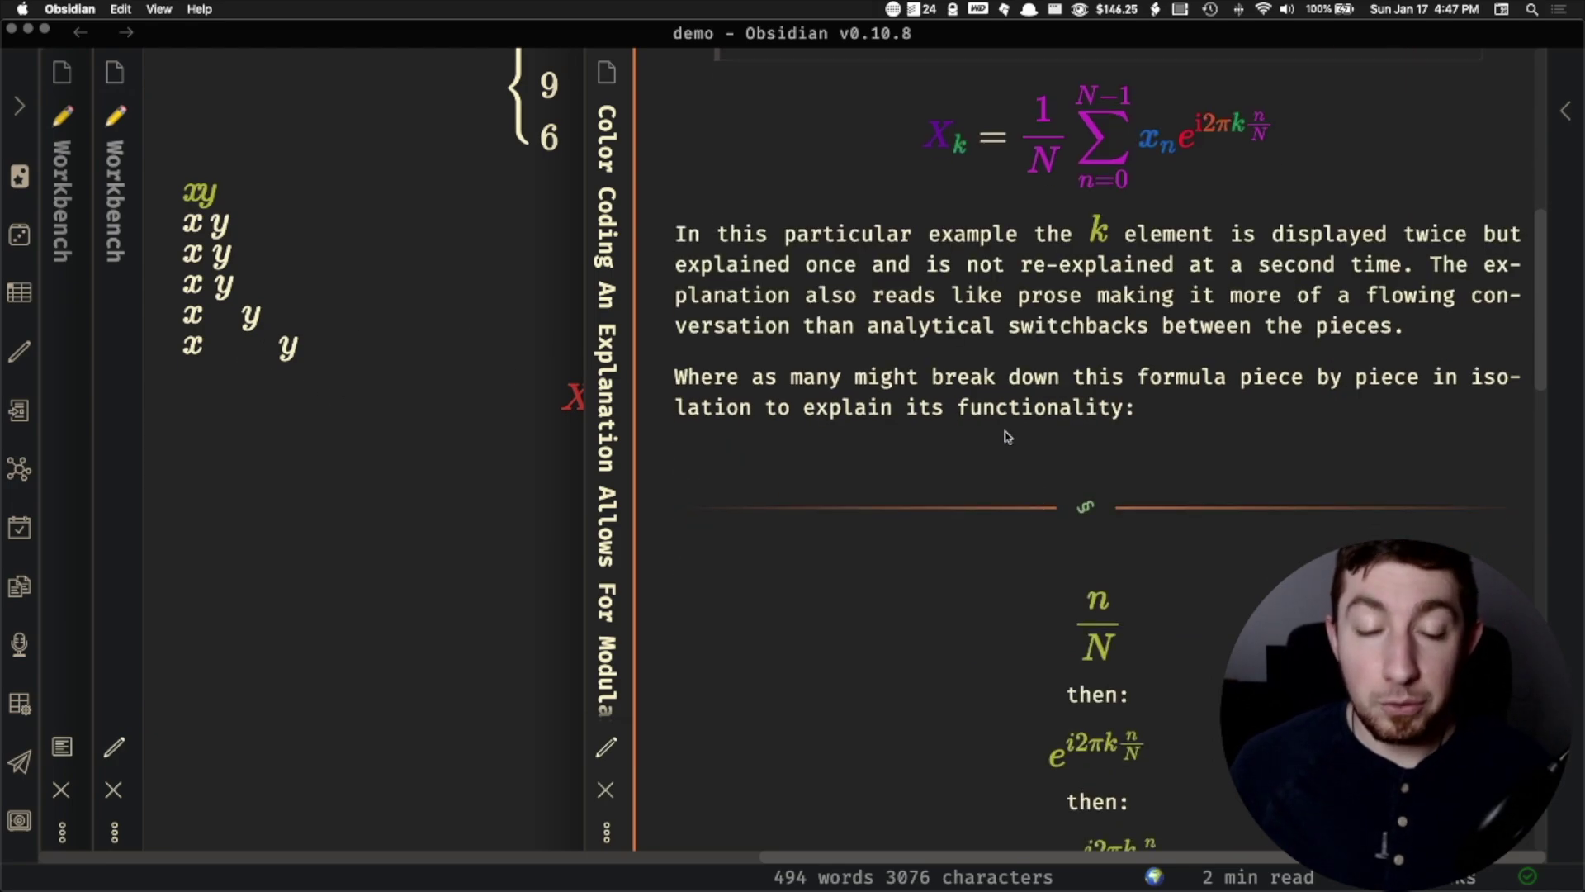
- In the Workbench note, wrap the colored formula as the numerator of a \frac with \sigma as the denominator
scroll(811, 442, "left", 10)
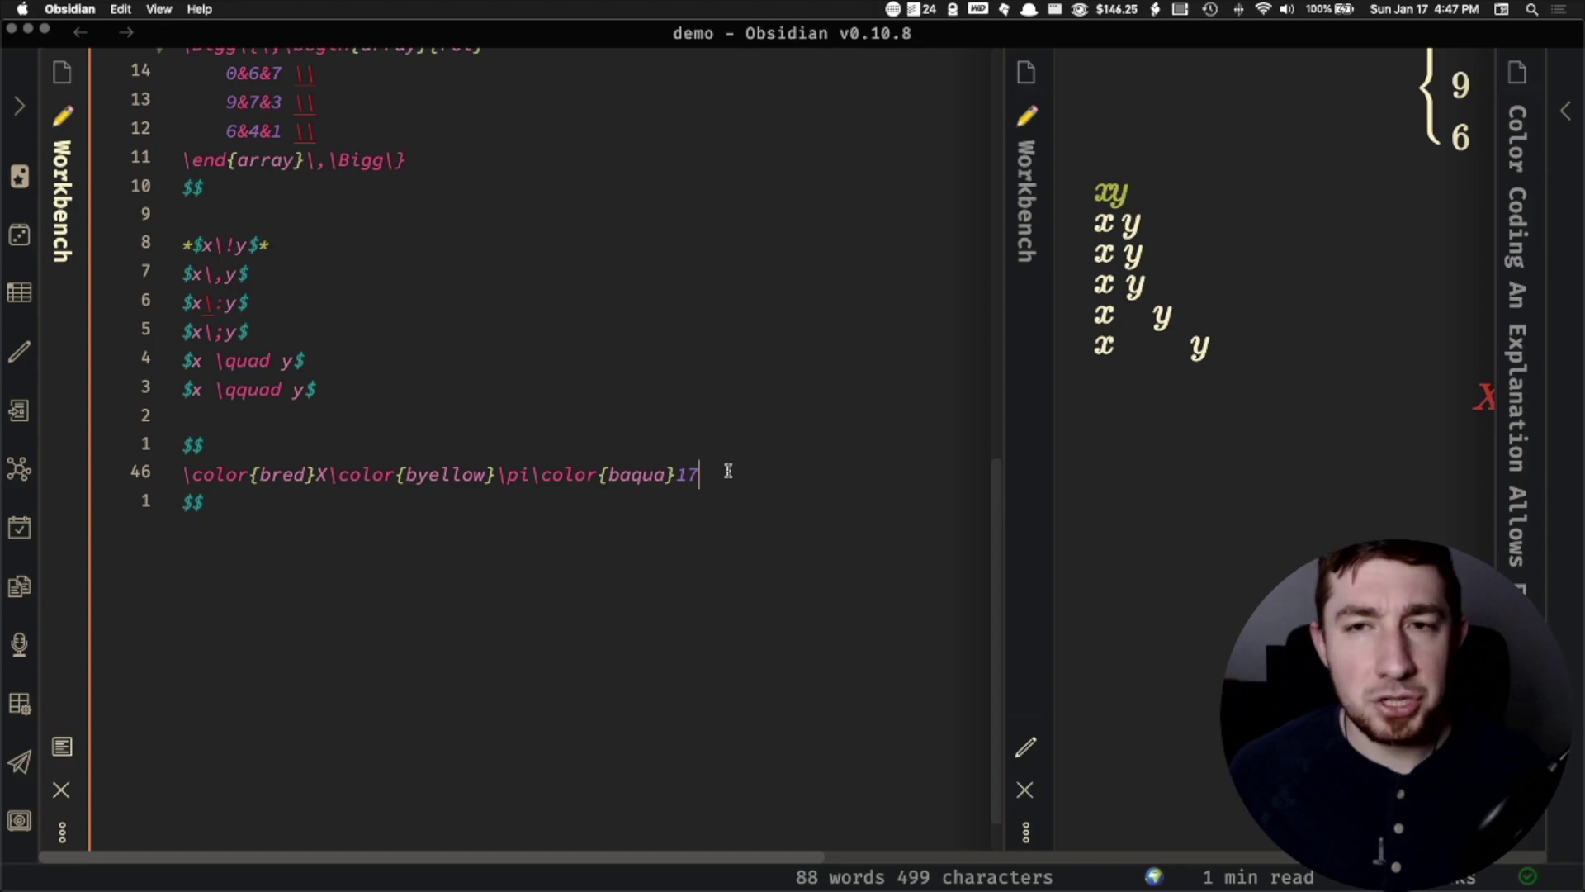
scroll(1008, 460, "right", 5)
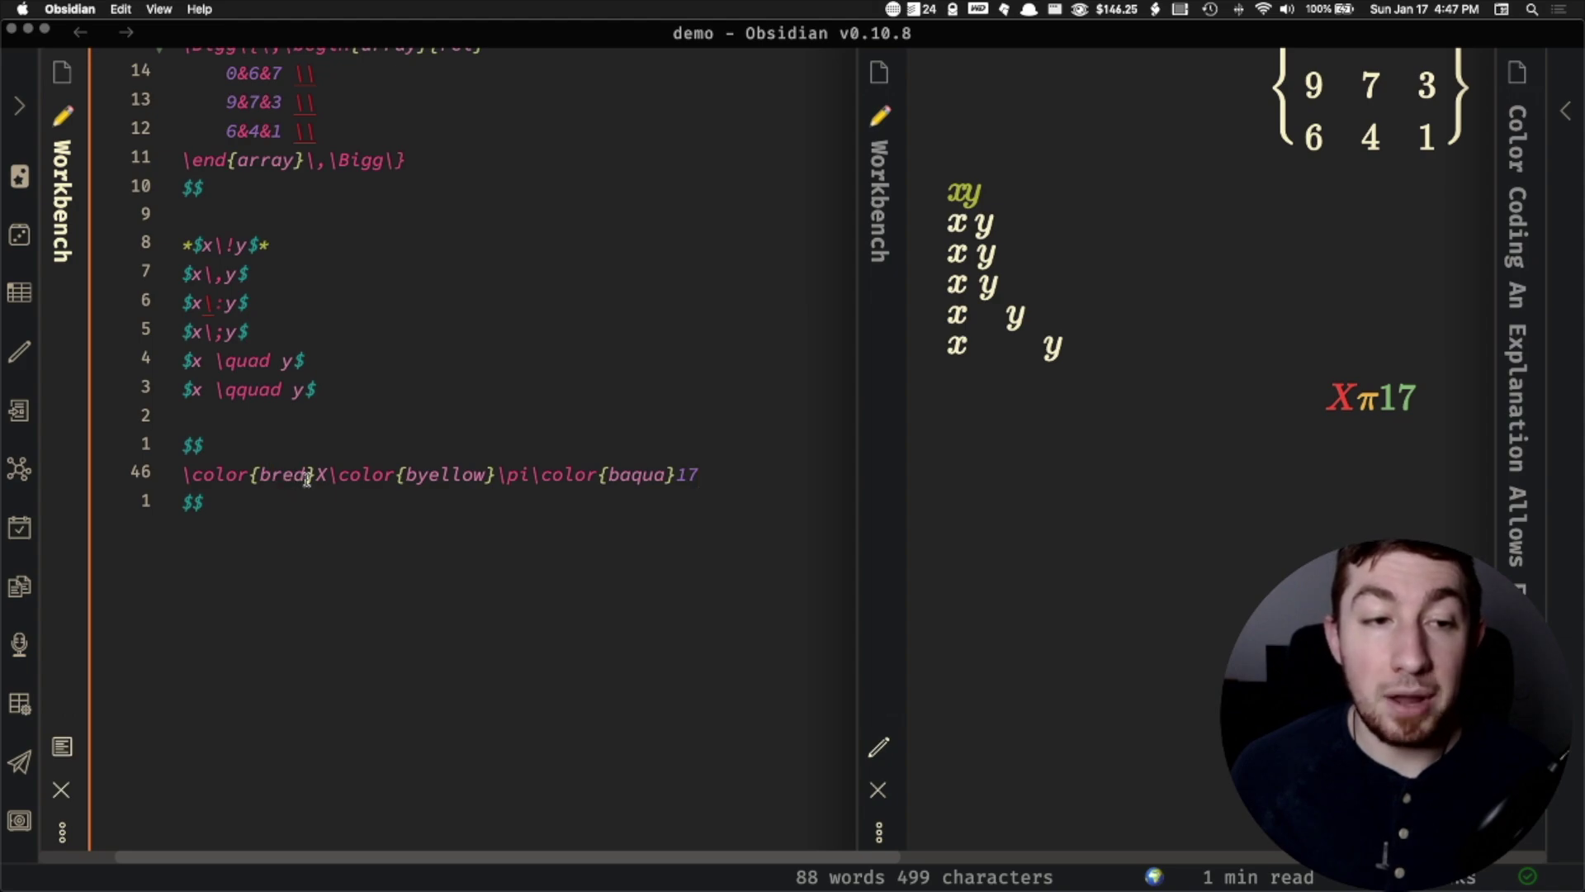
left_click_drag(330, 476, 485, 481)
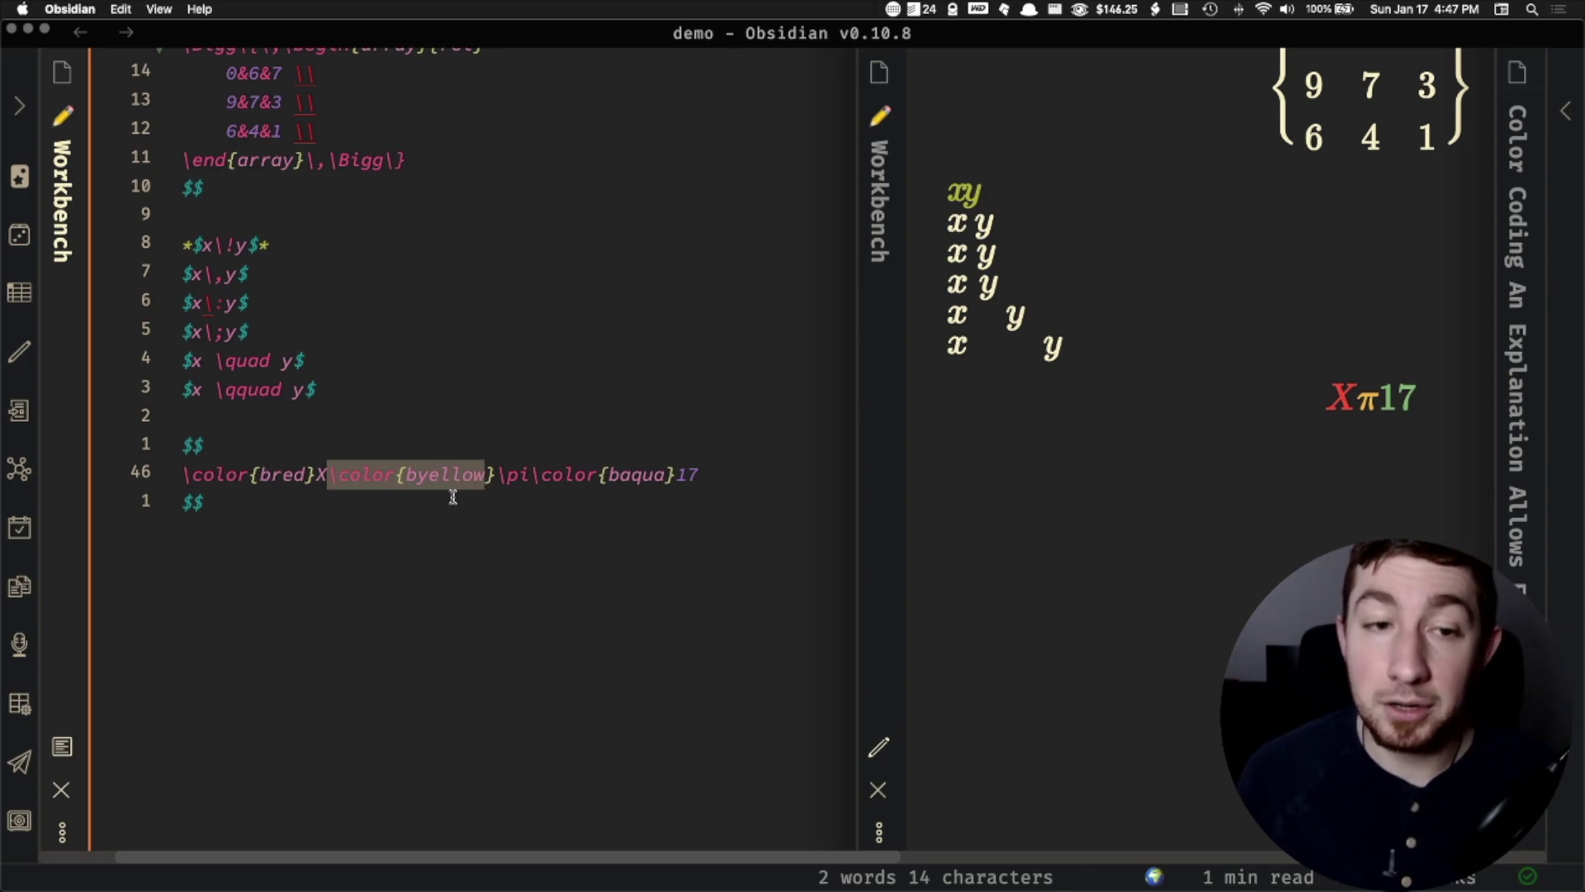
left_click(685, 475)
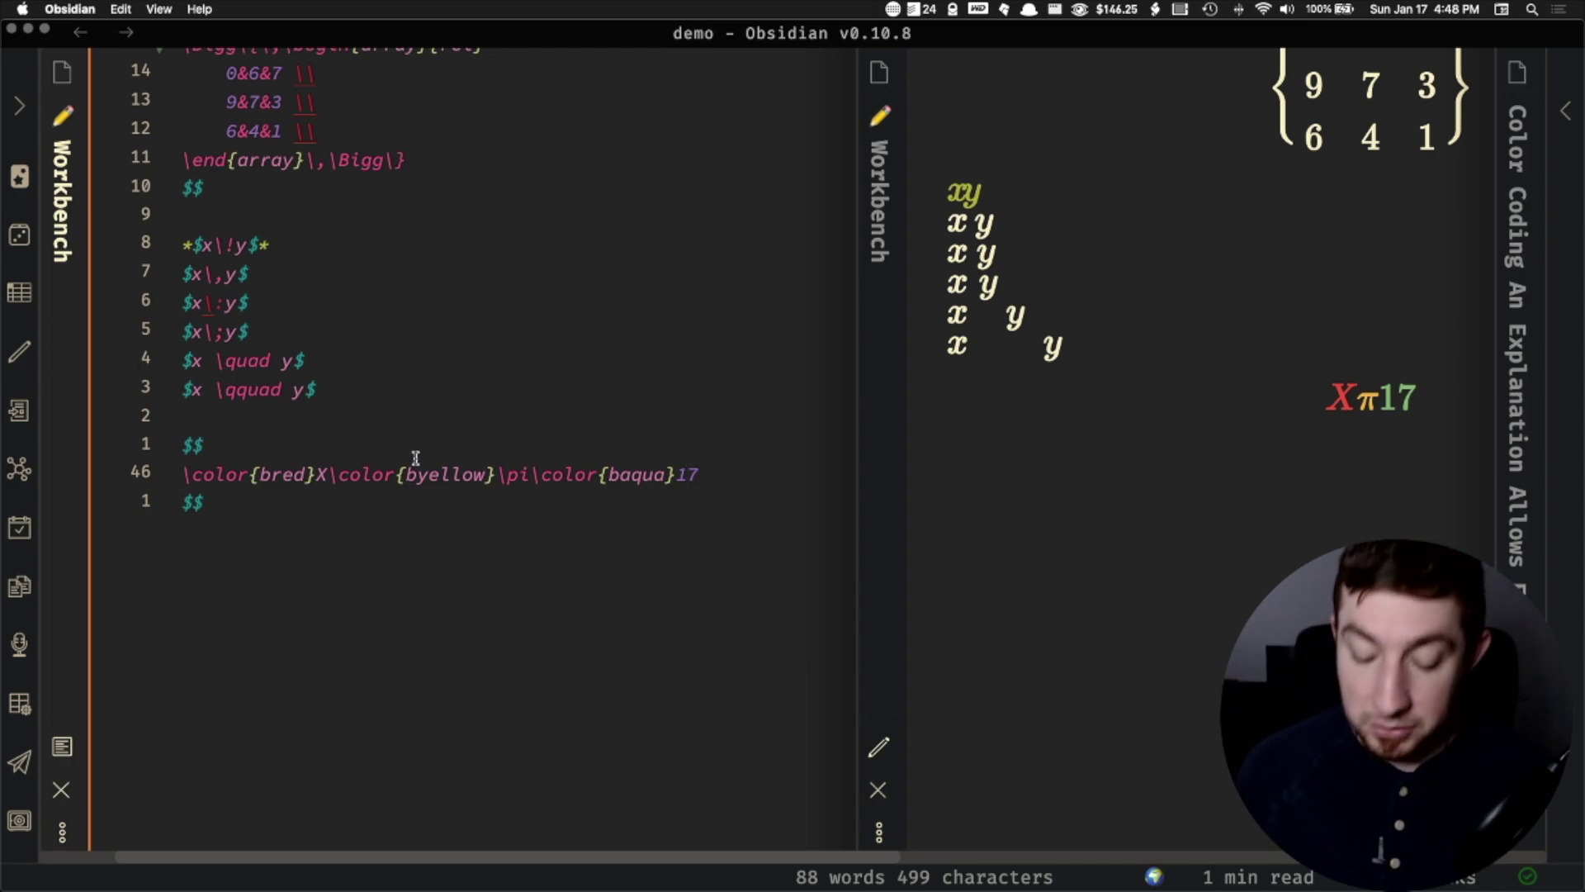
type("rac{")
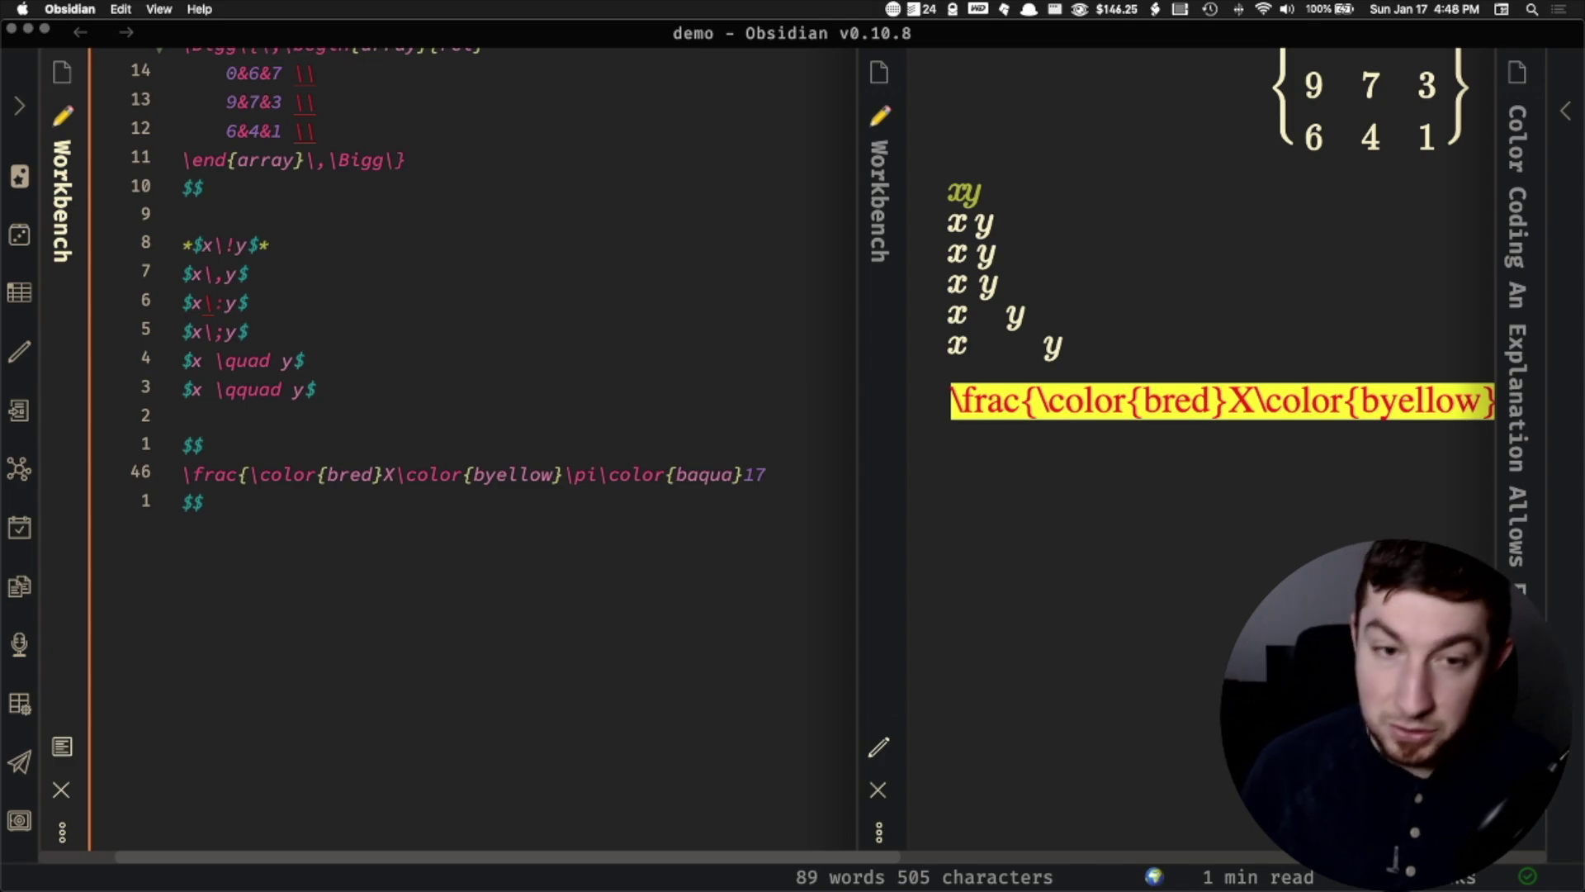
type("}{}")
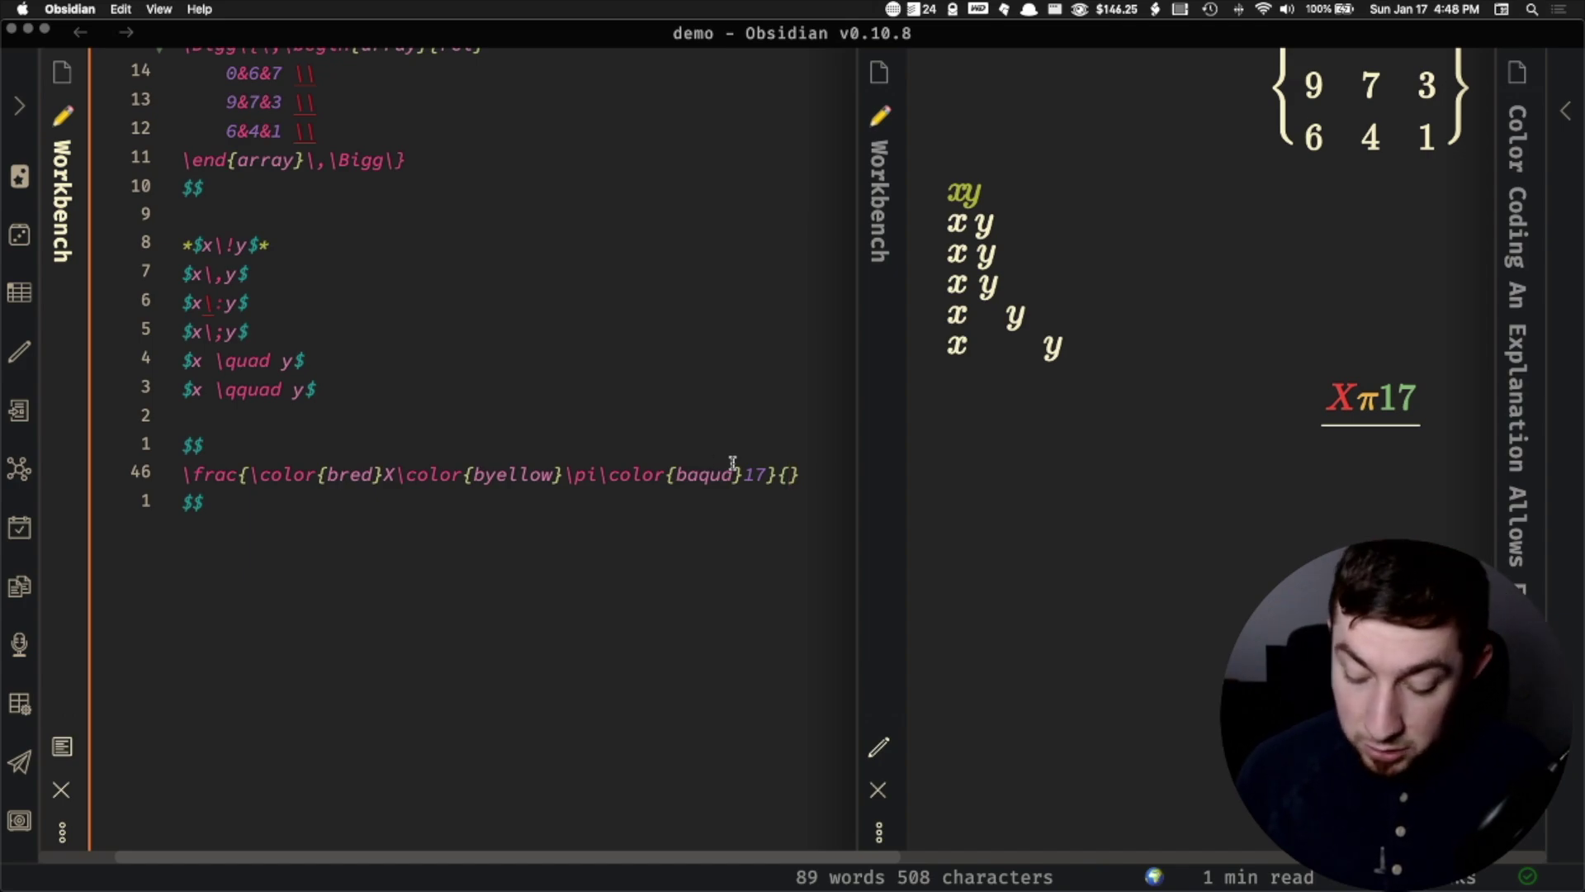
type("\\")
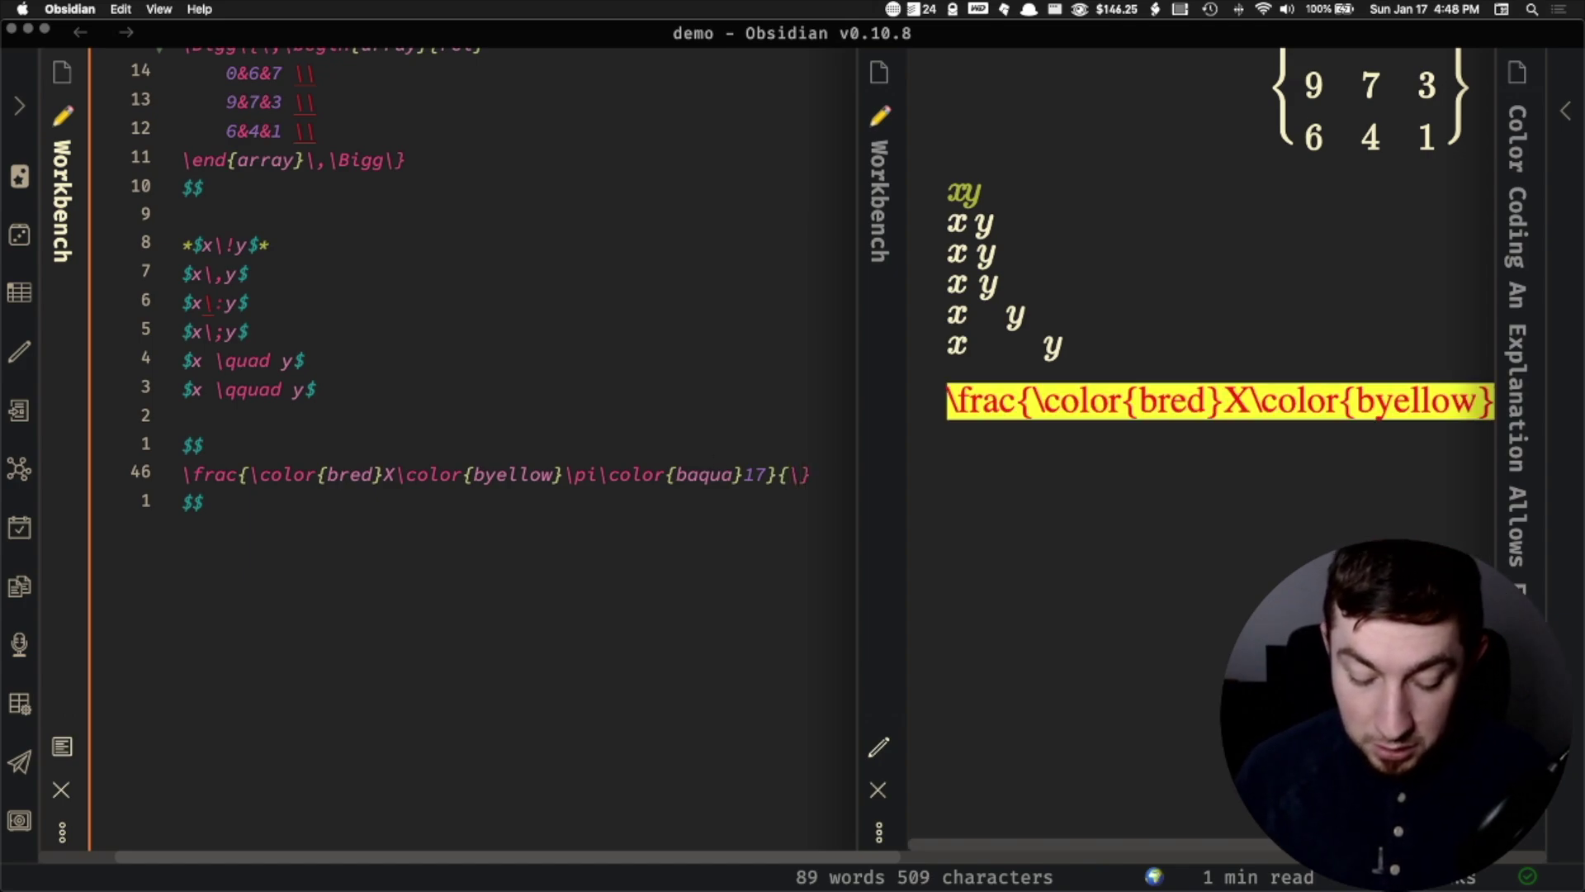
type("sigma")
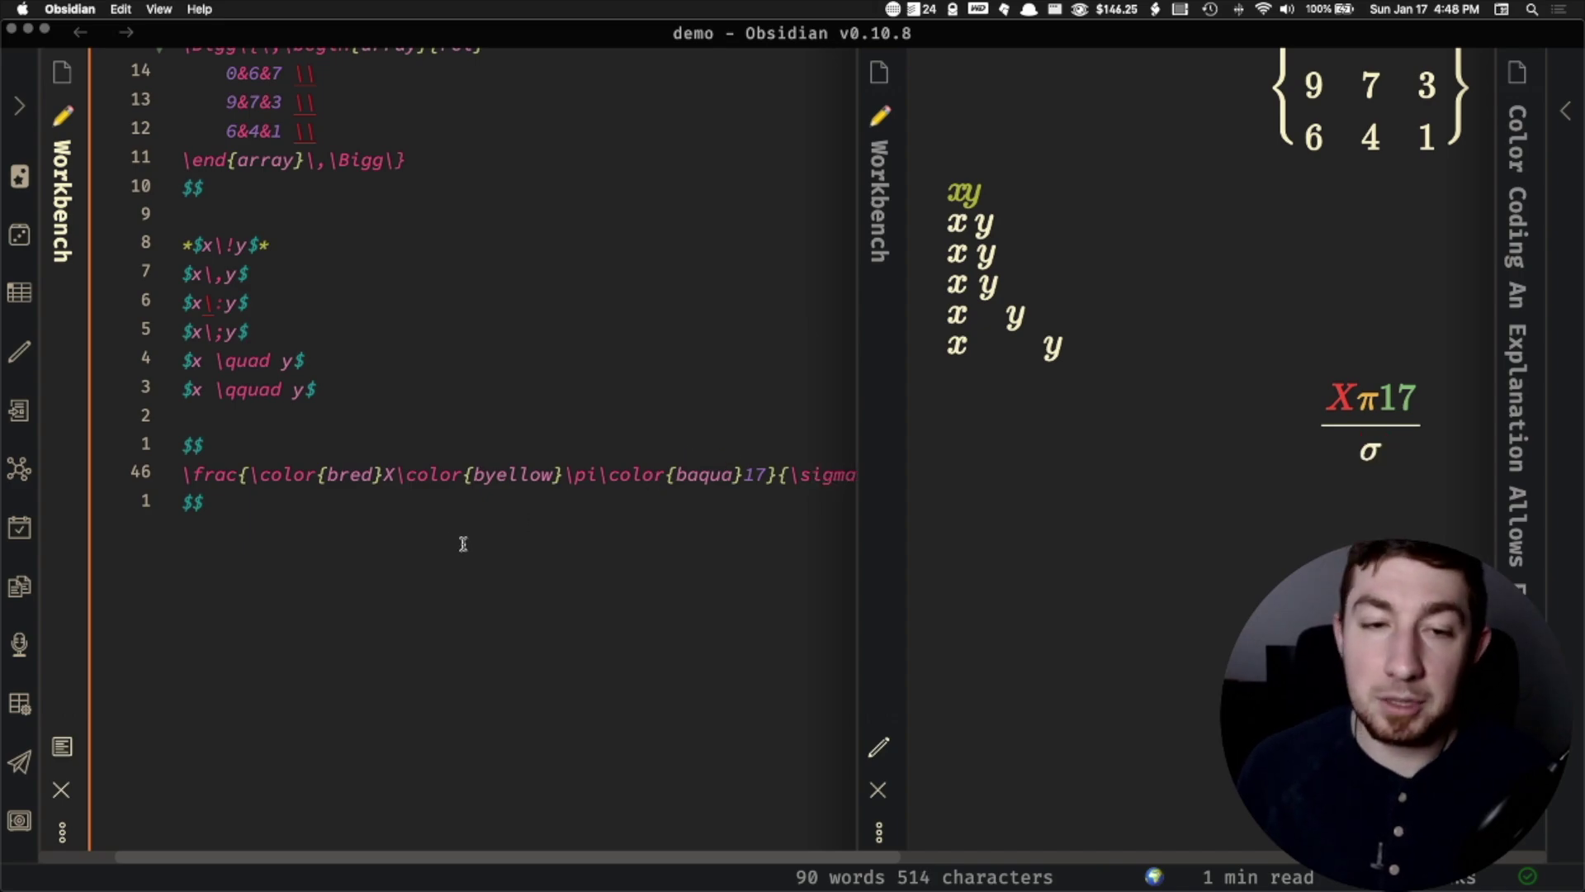
- Prefix the whole fraction with \color{bblue} as its base color
key("super+Left")
type("\\color")
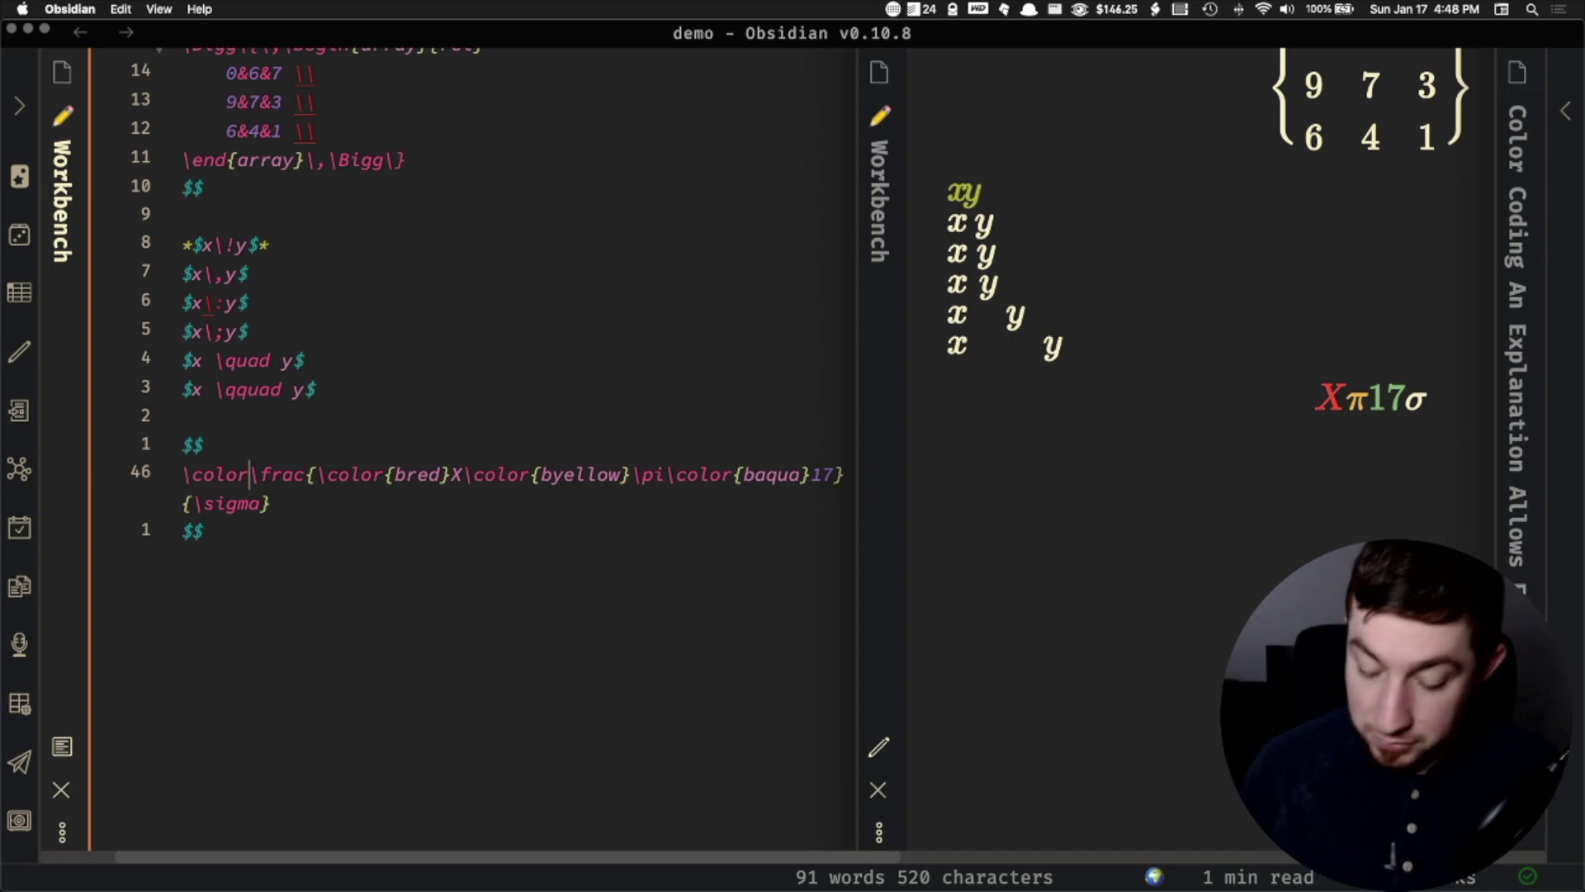
type("{")
type("bbold")
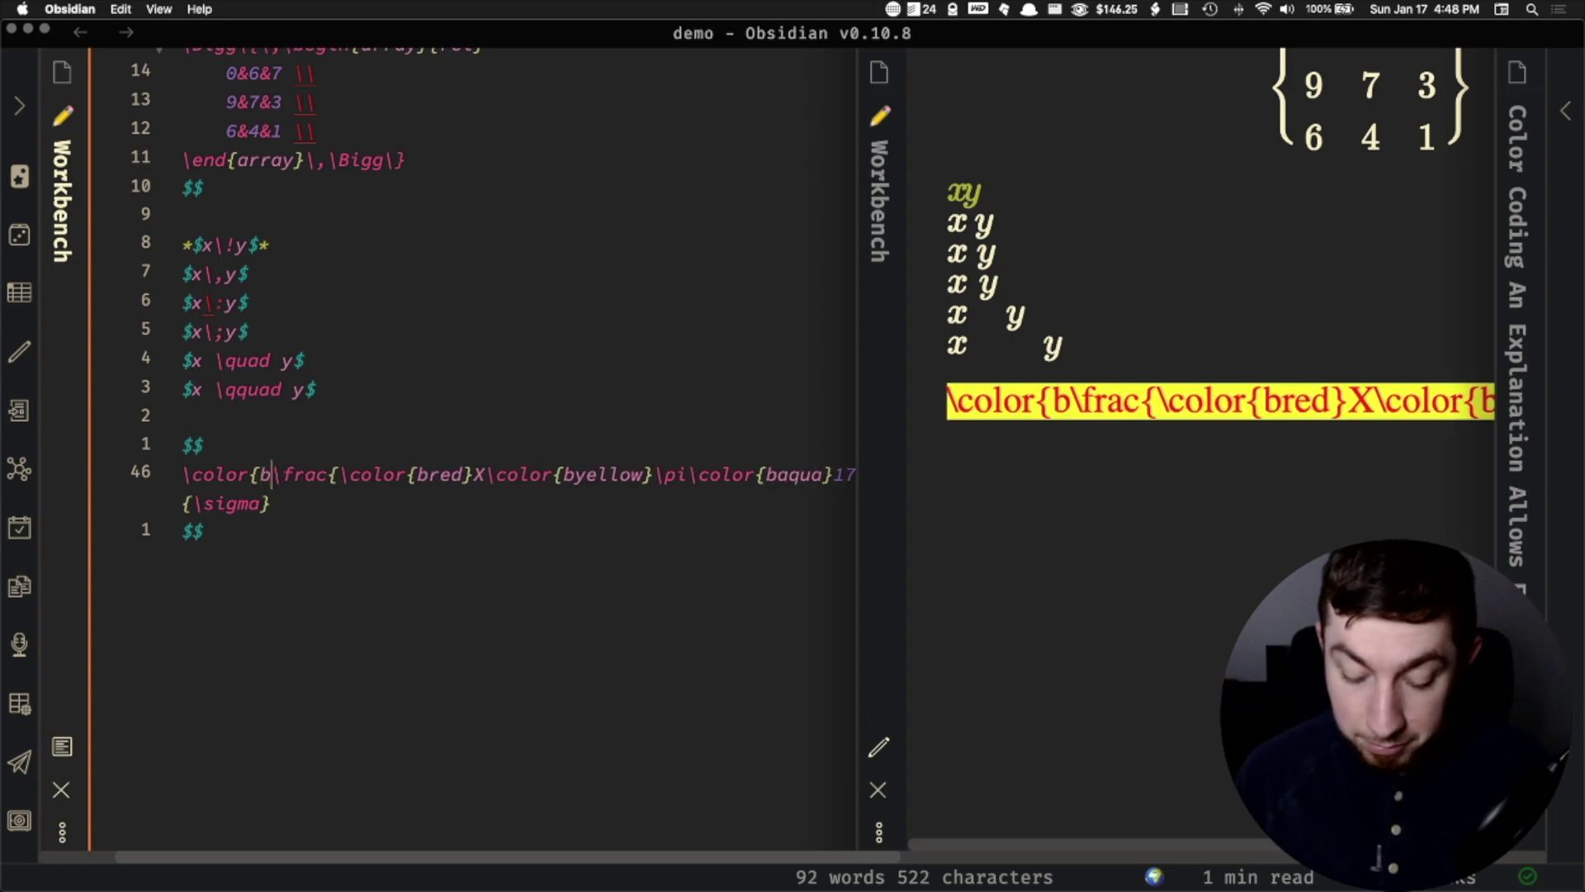
key("BackSpace")
key("BackSpace")
key("BackSpace")
key("BackSpace")
type("blue}")
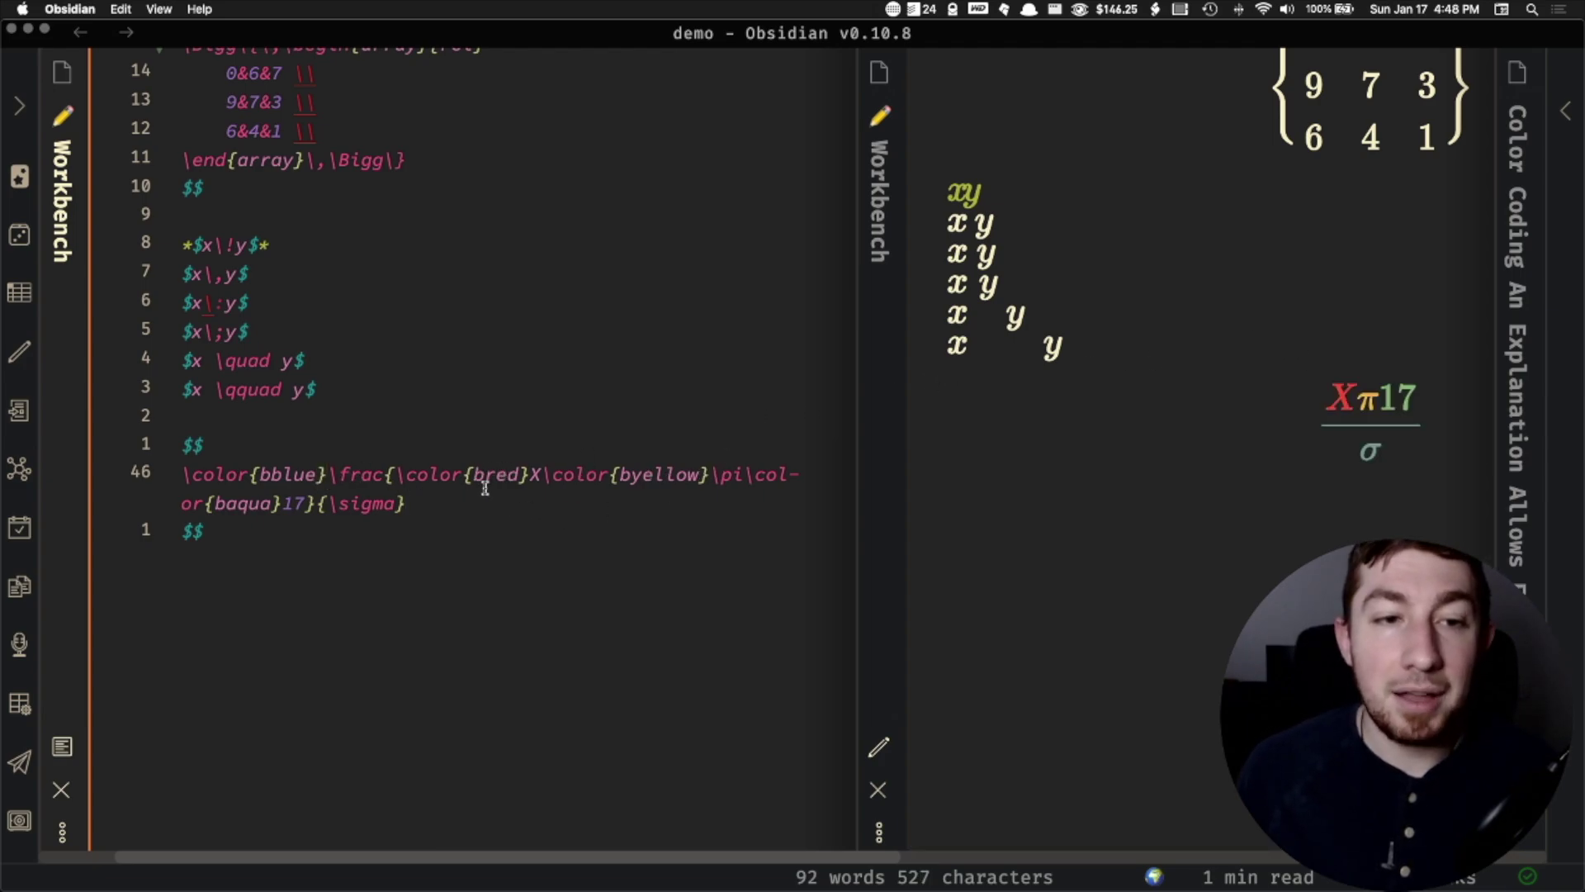
- Highlight the nested color commands in the numerator to examine how they override the fraction's outer color
left_click_drag(396, 475, 518, 474)
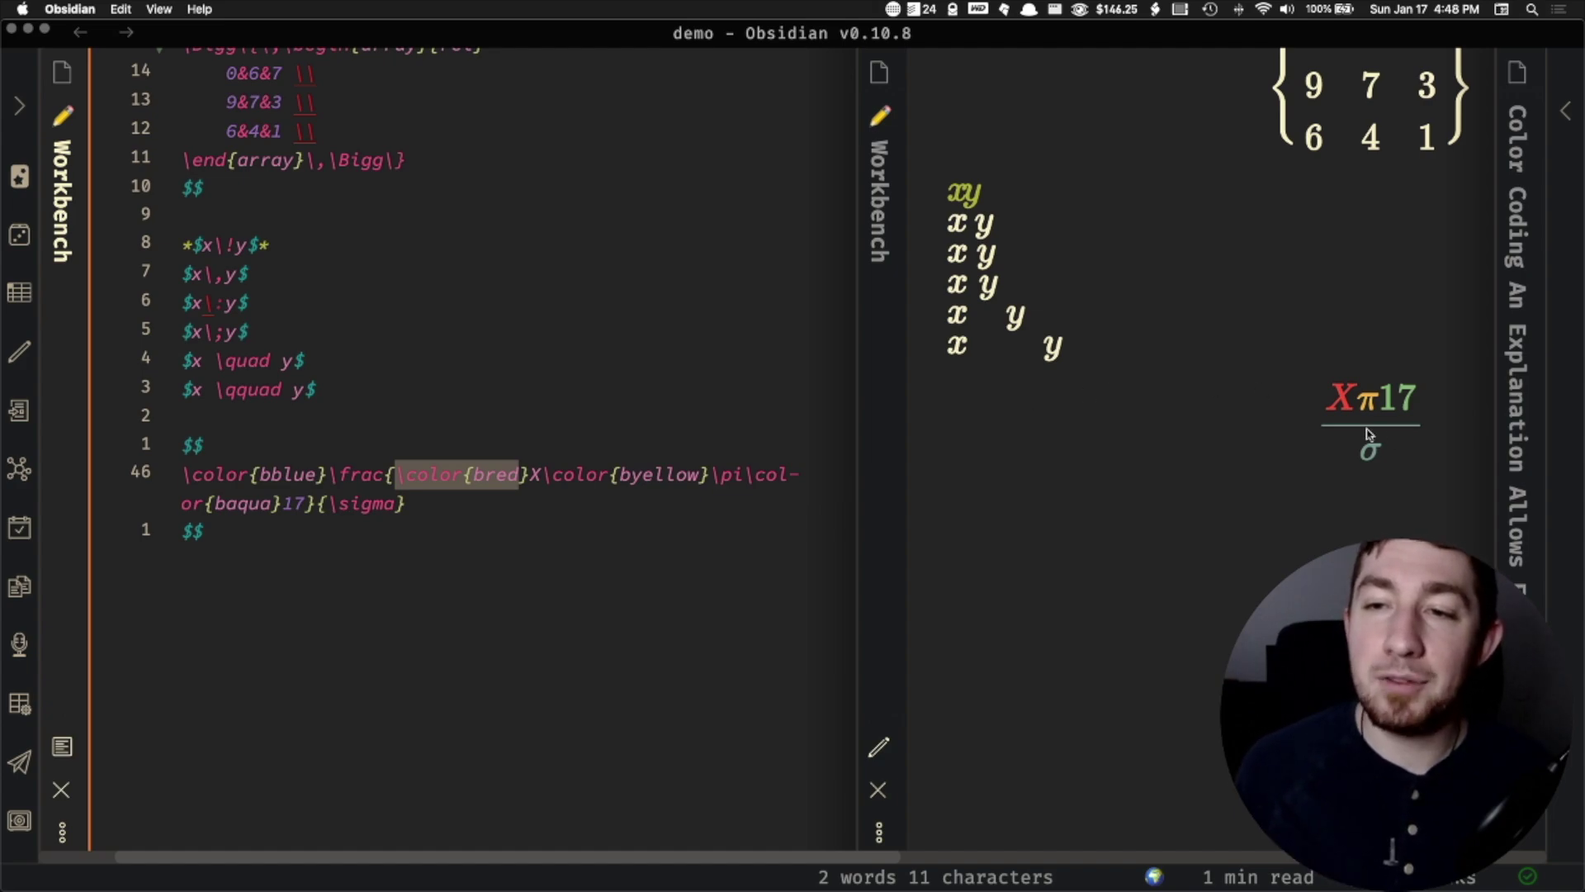
left_click_drag(397, 475, 671, 476)
mouse_move(803, 477)
left_mouse_down()
mouse_move(298, 479)
mouse_move(317, 480)
mouse_move(301, 516)
mouse_move(382, 468)
mouse_move(790, 476)
left_mouse_up()
left_click(292, 507)
left_click_drag(307, 506, 384, 476)
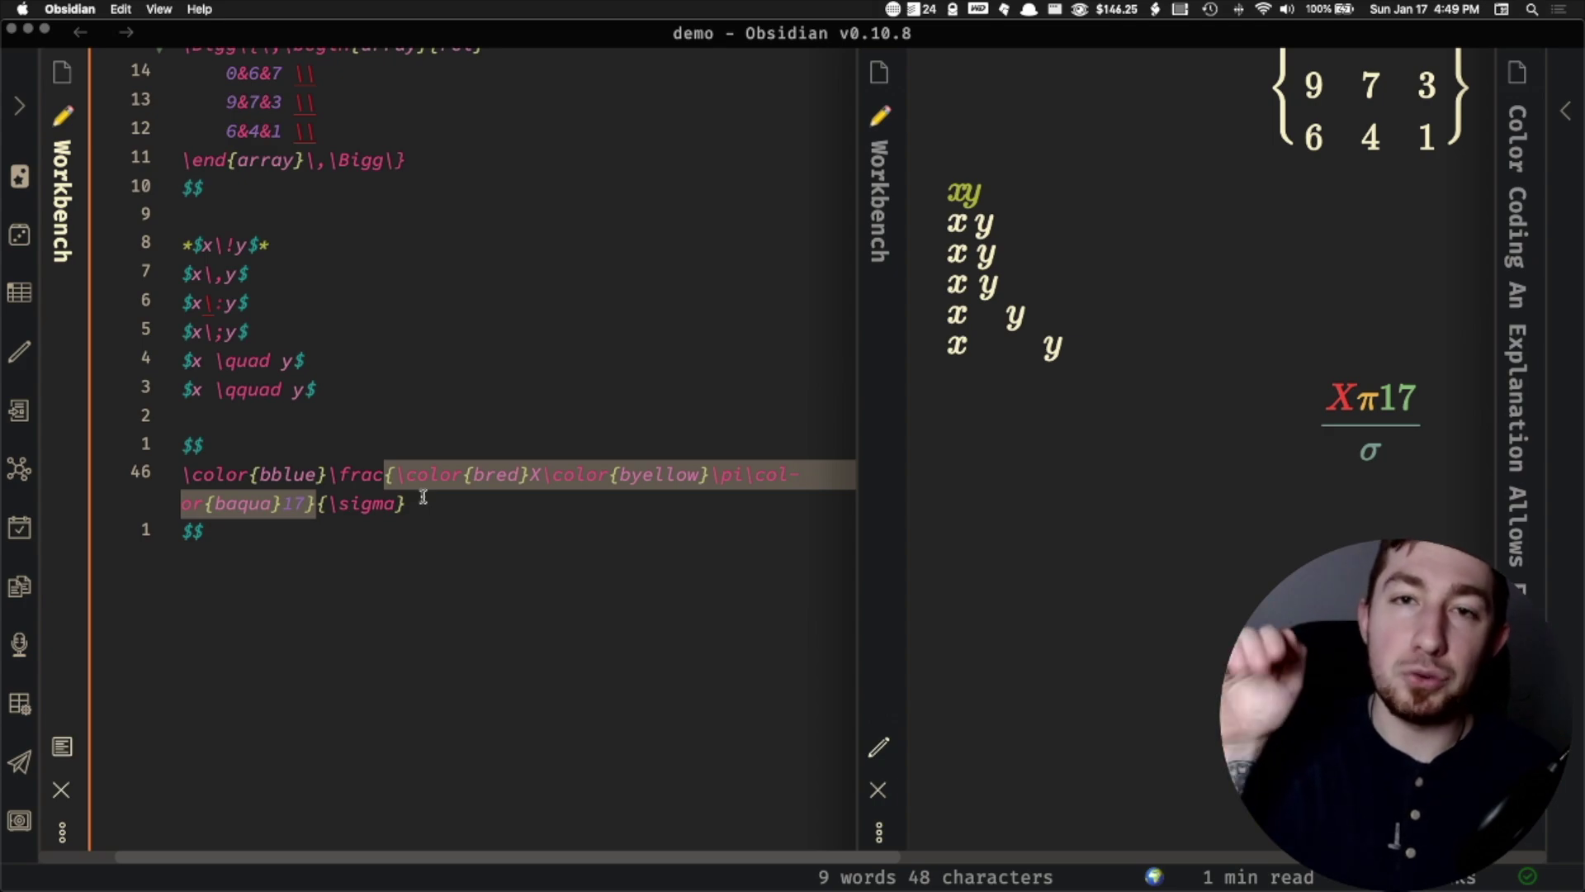
left_click(550, 479)
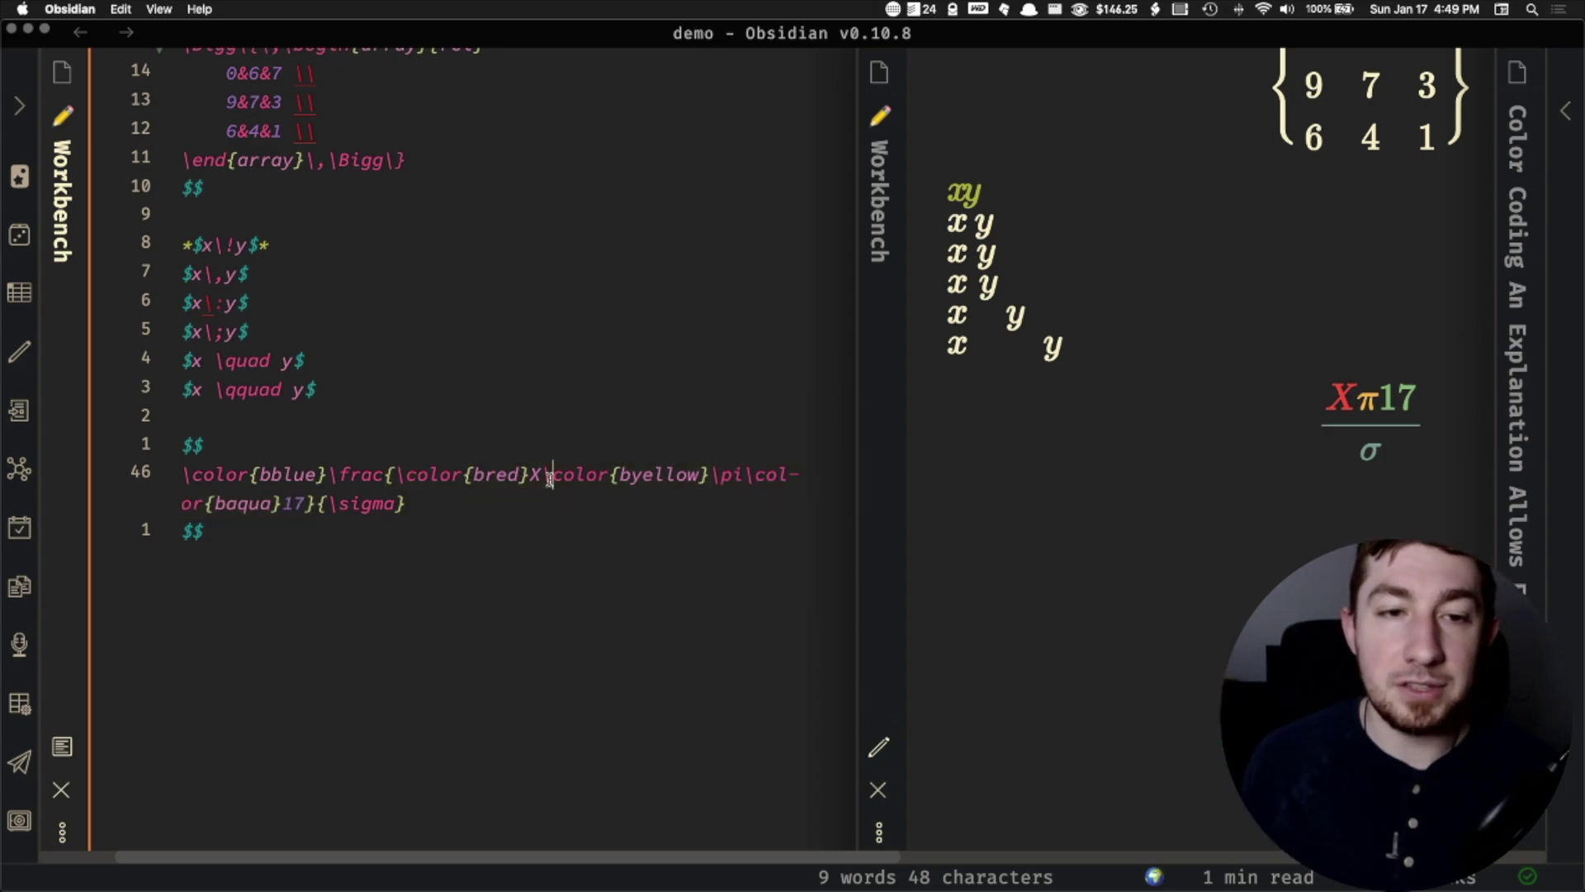
left_click_drag(388, 478, 307, 505)
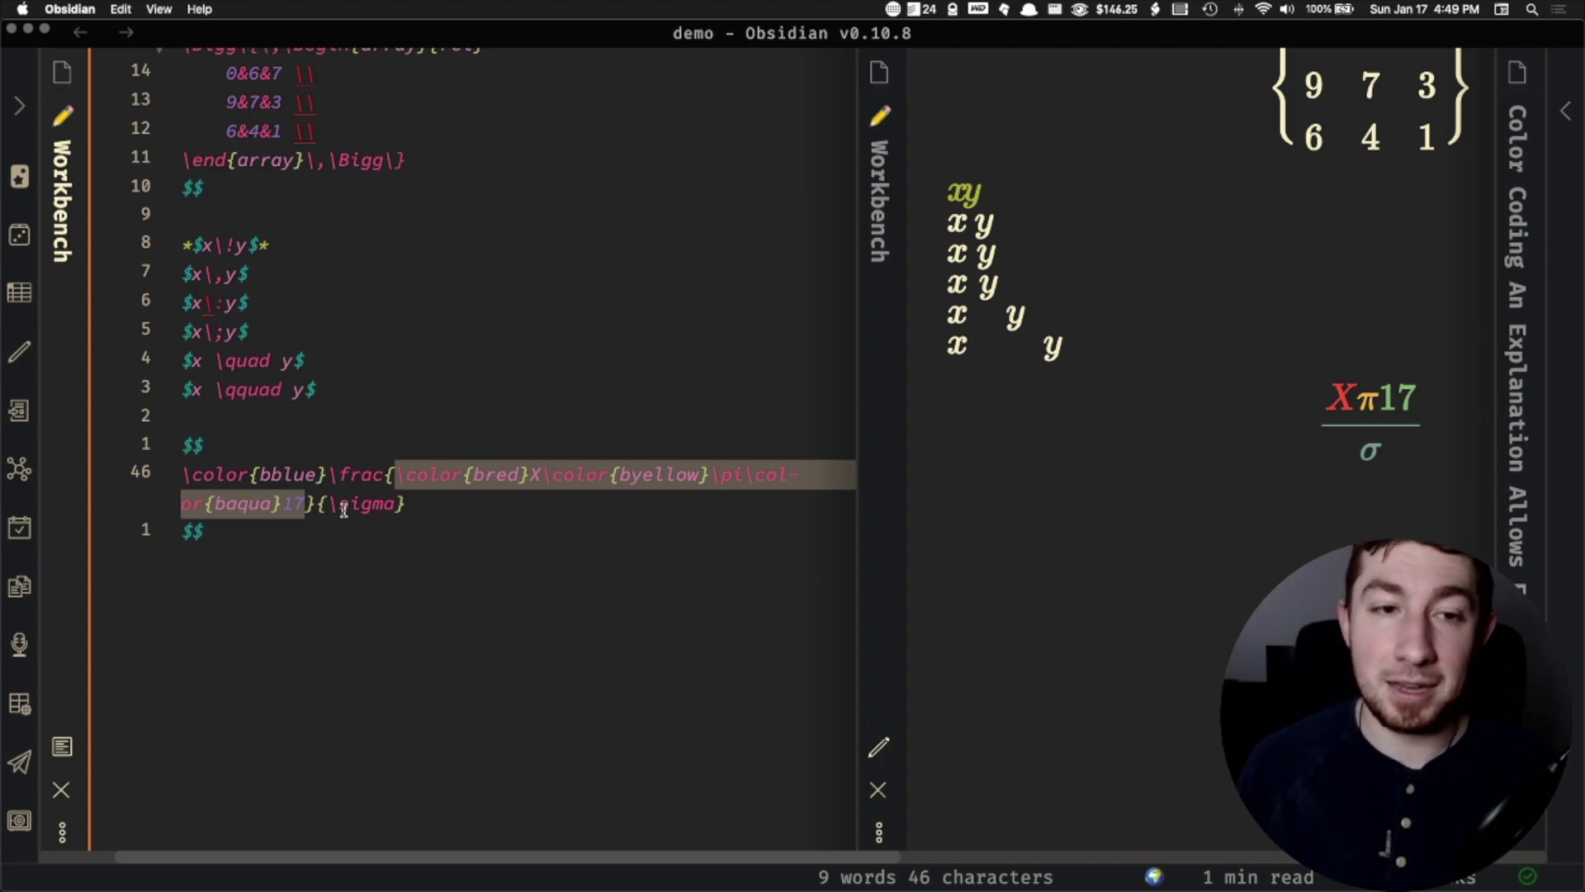
- Add two new lines below the closing $$ of the fraction's math block
left_click(357, 566)
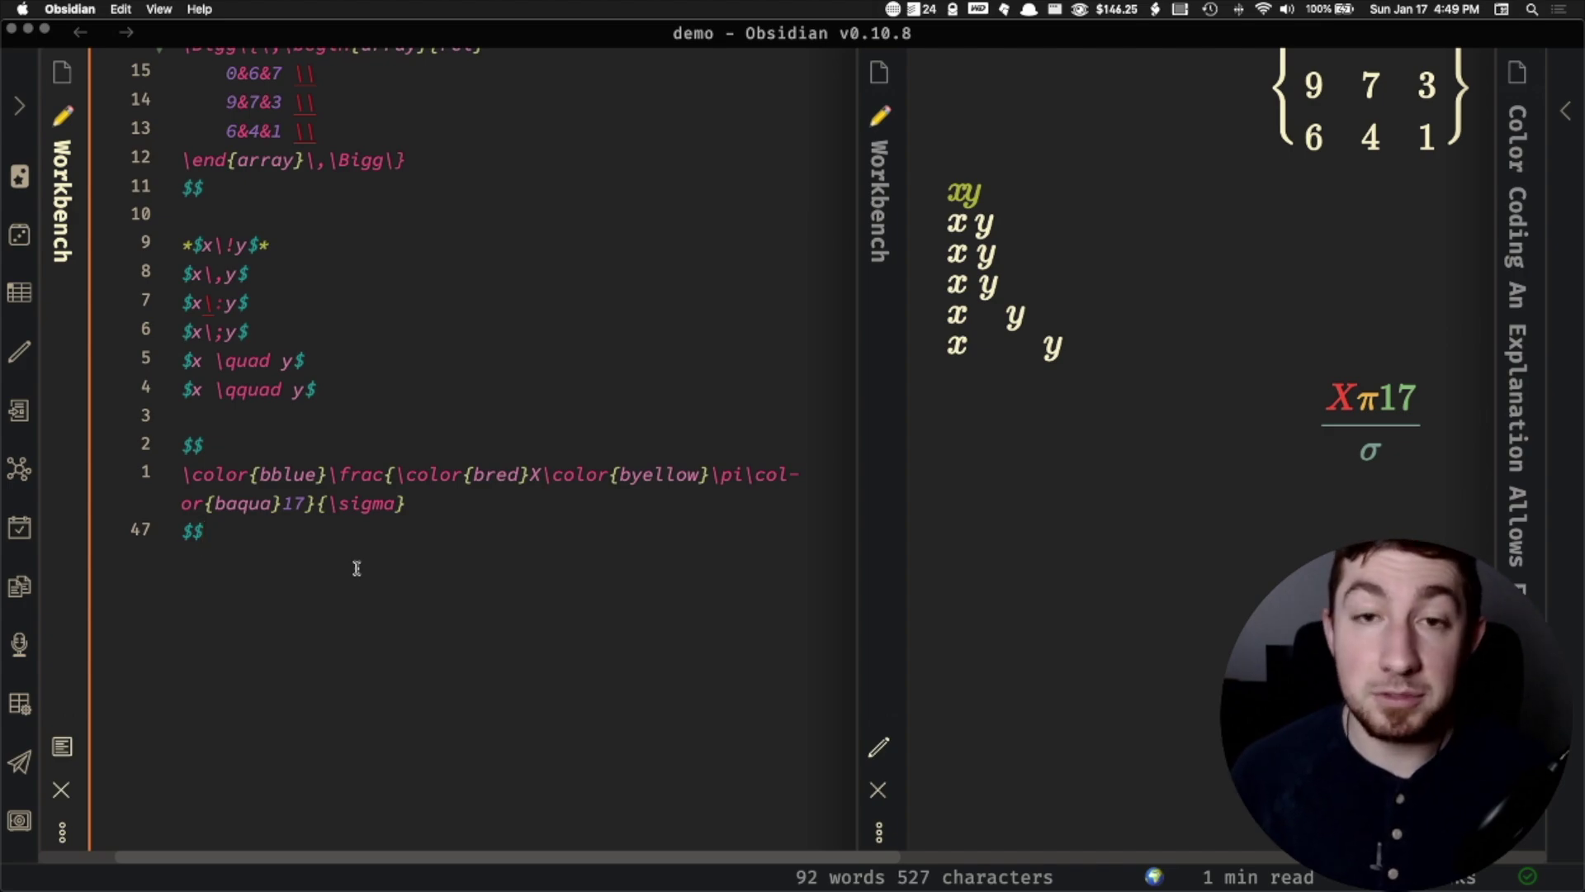
key("Return")
key("Return")
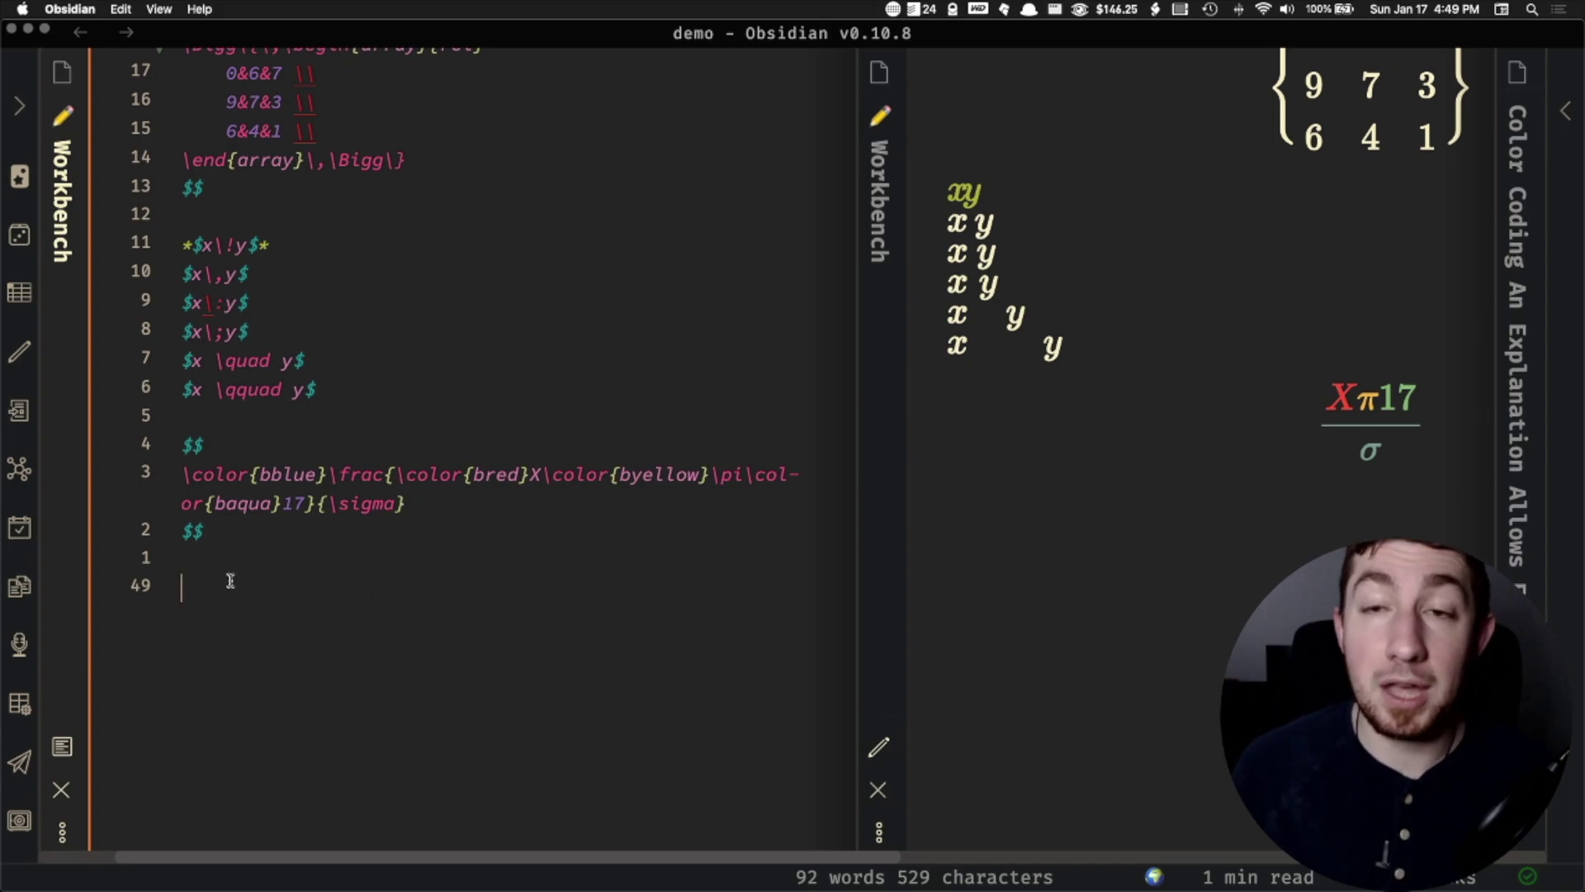
- Compare the color-coded formula with the piece-by-piece breakdown in the color coding note, and return to the Workbench panes
scroll(1125, 549, "right", 10)
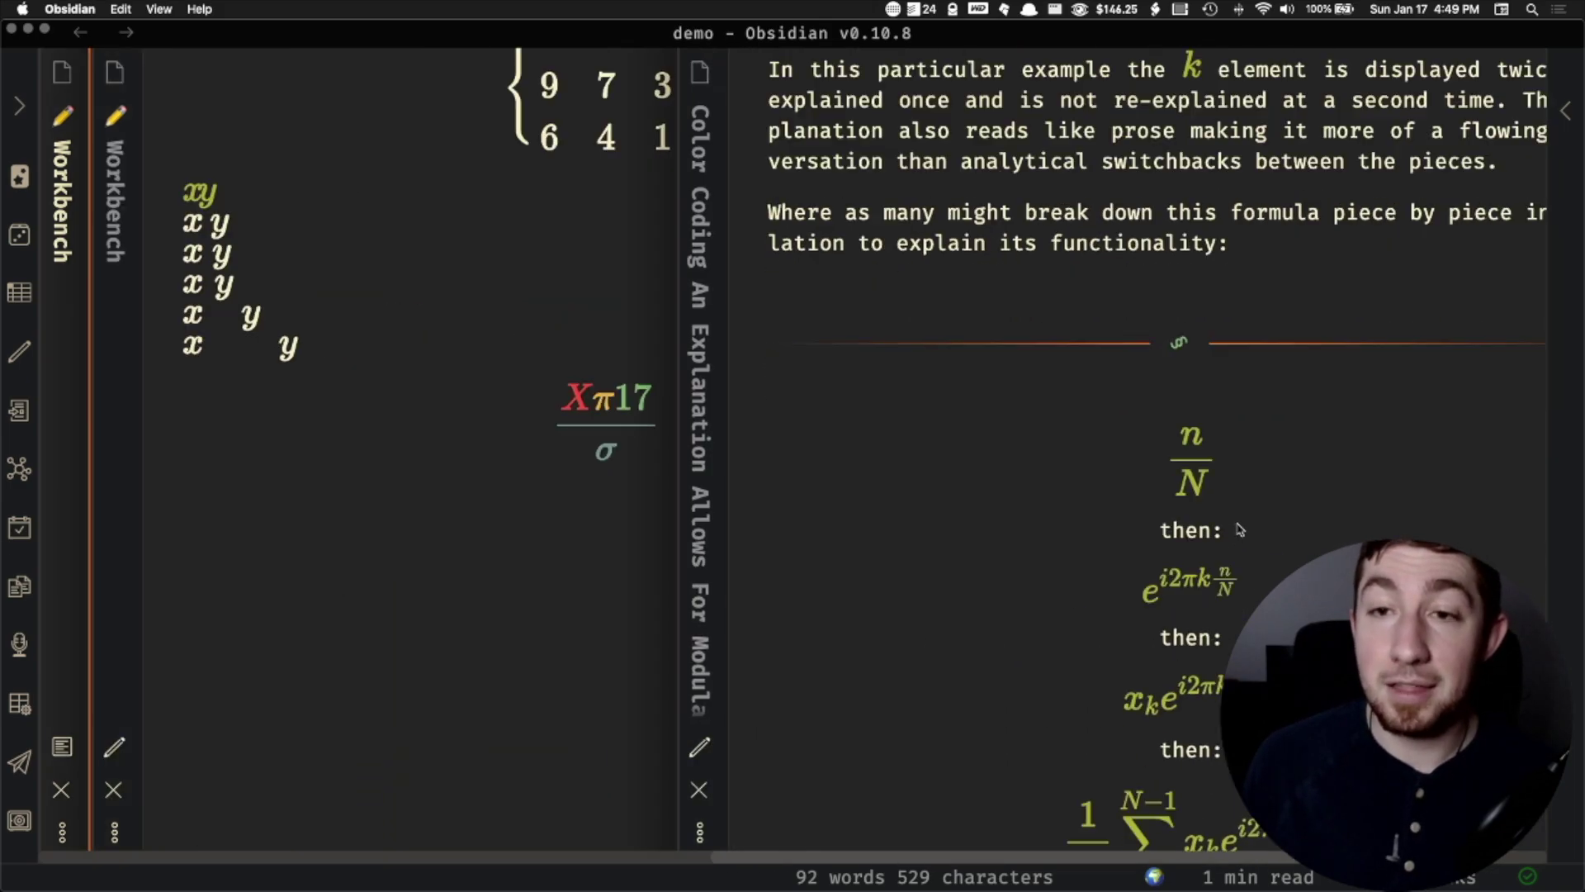
scroll(1240, 529, "up", 7)
mouse_move(1179, 400)
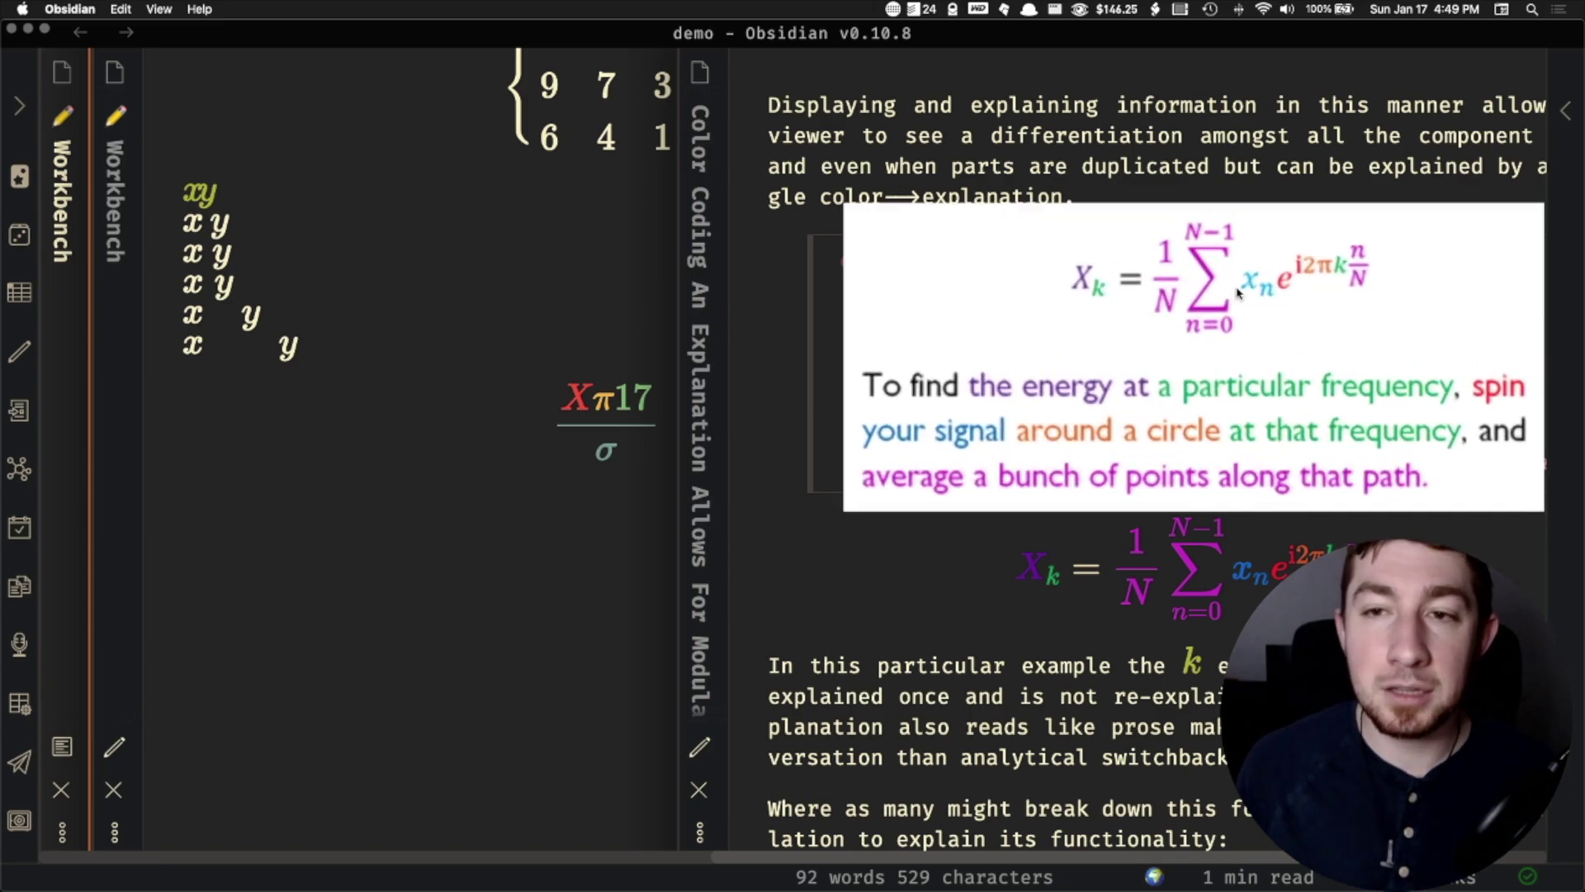
scroll(1191, 195, "down", 20)
scroll(1192, 195, "up", 10)
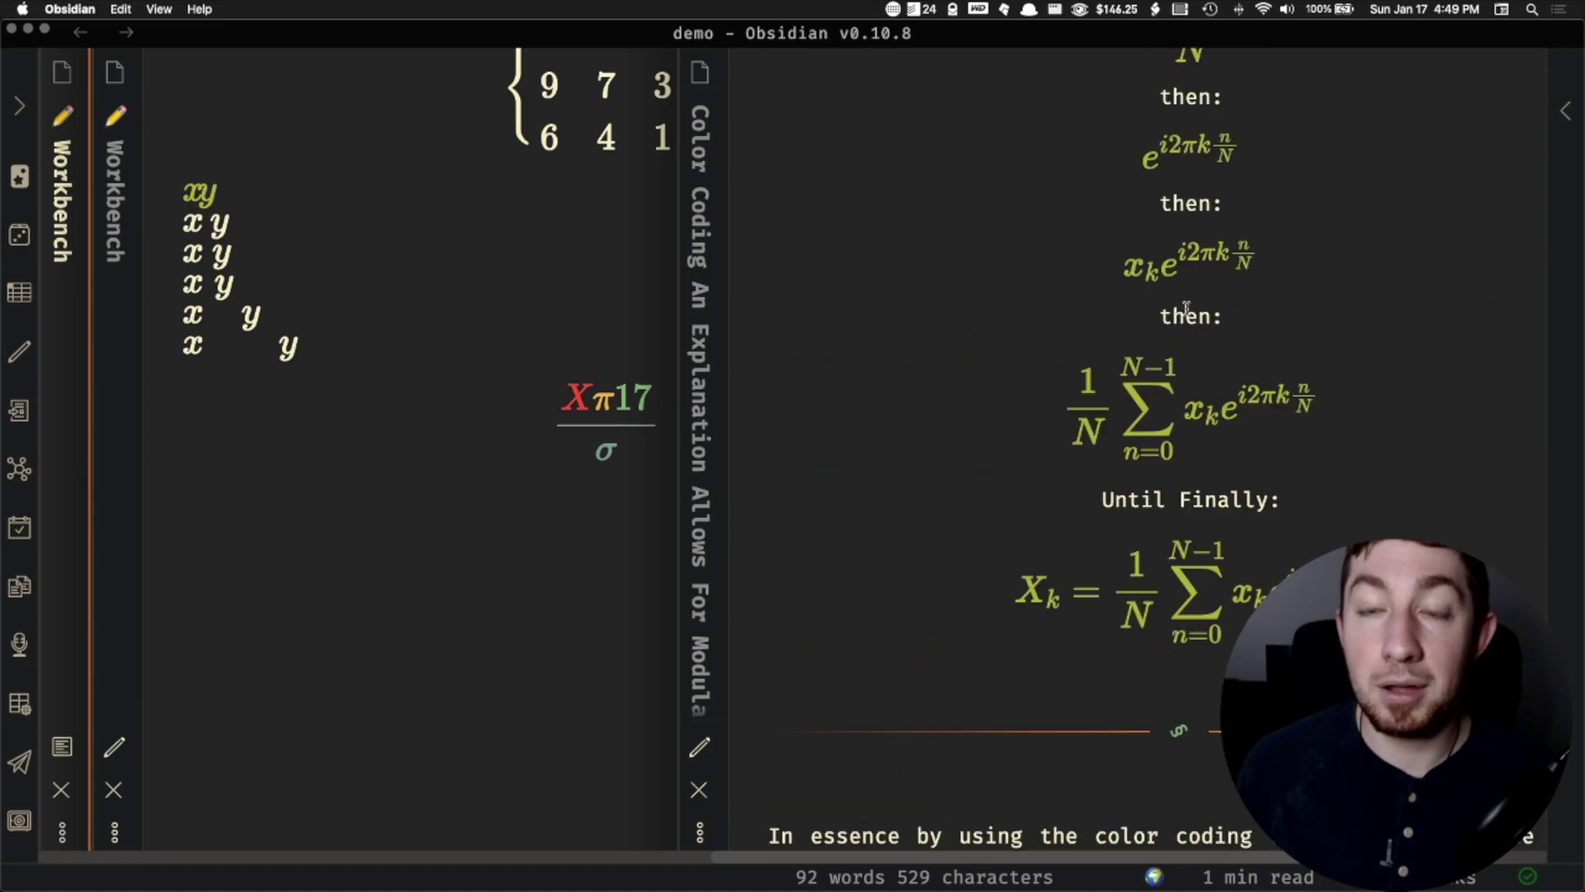
scroll(1197, 157, "down", 2)
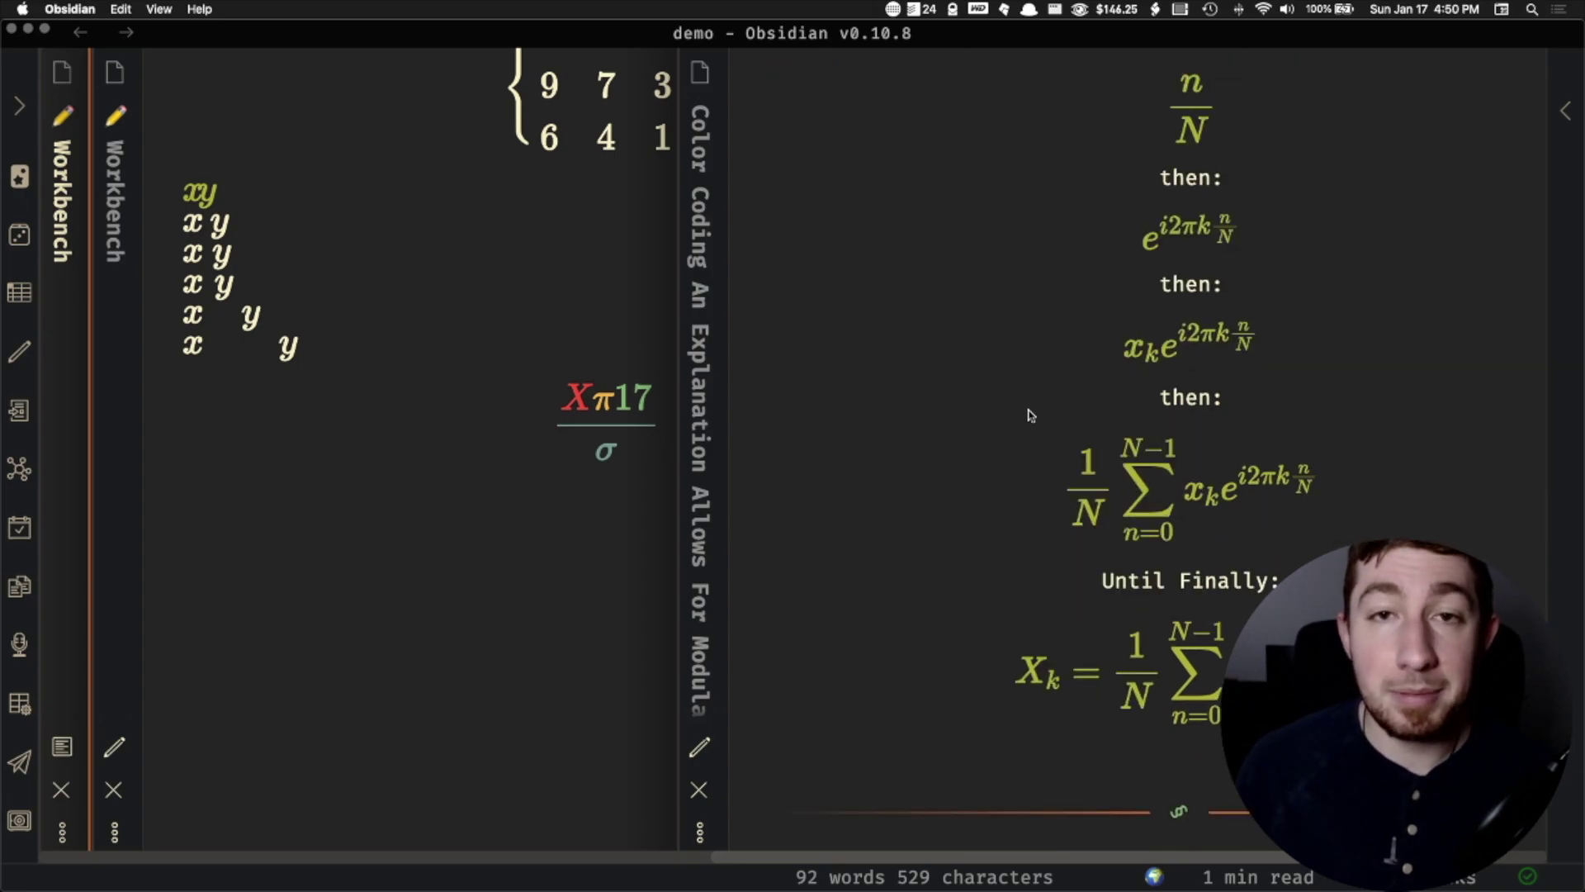
scroll(1031, 414, "left", 8)
scroll(783, 400, "left", 3)
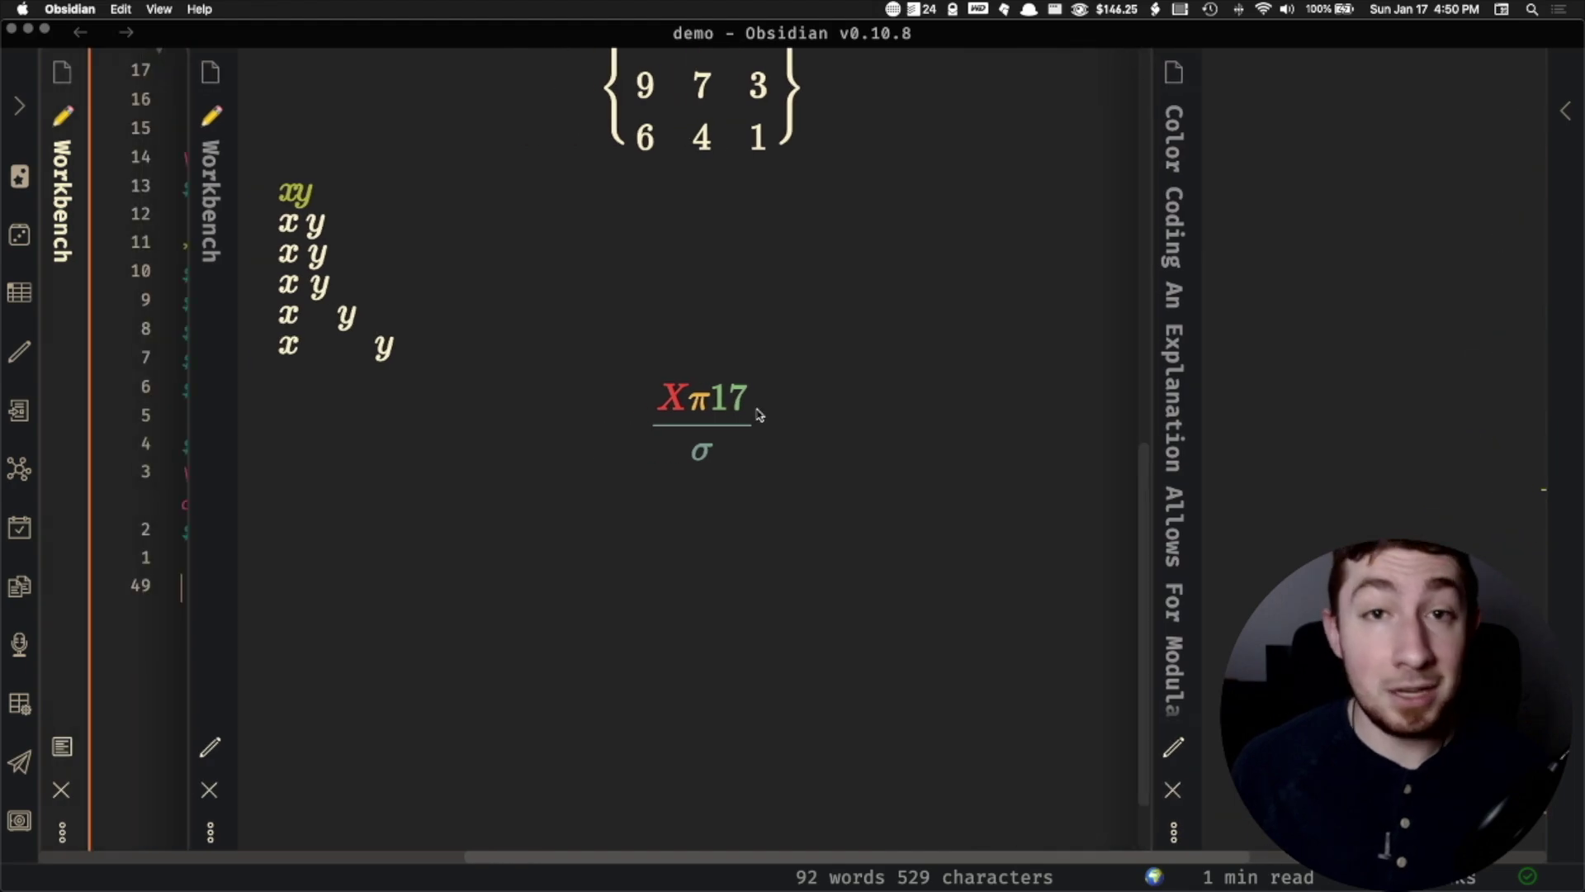
scroll(755, 411, "left", 10)
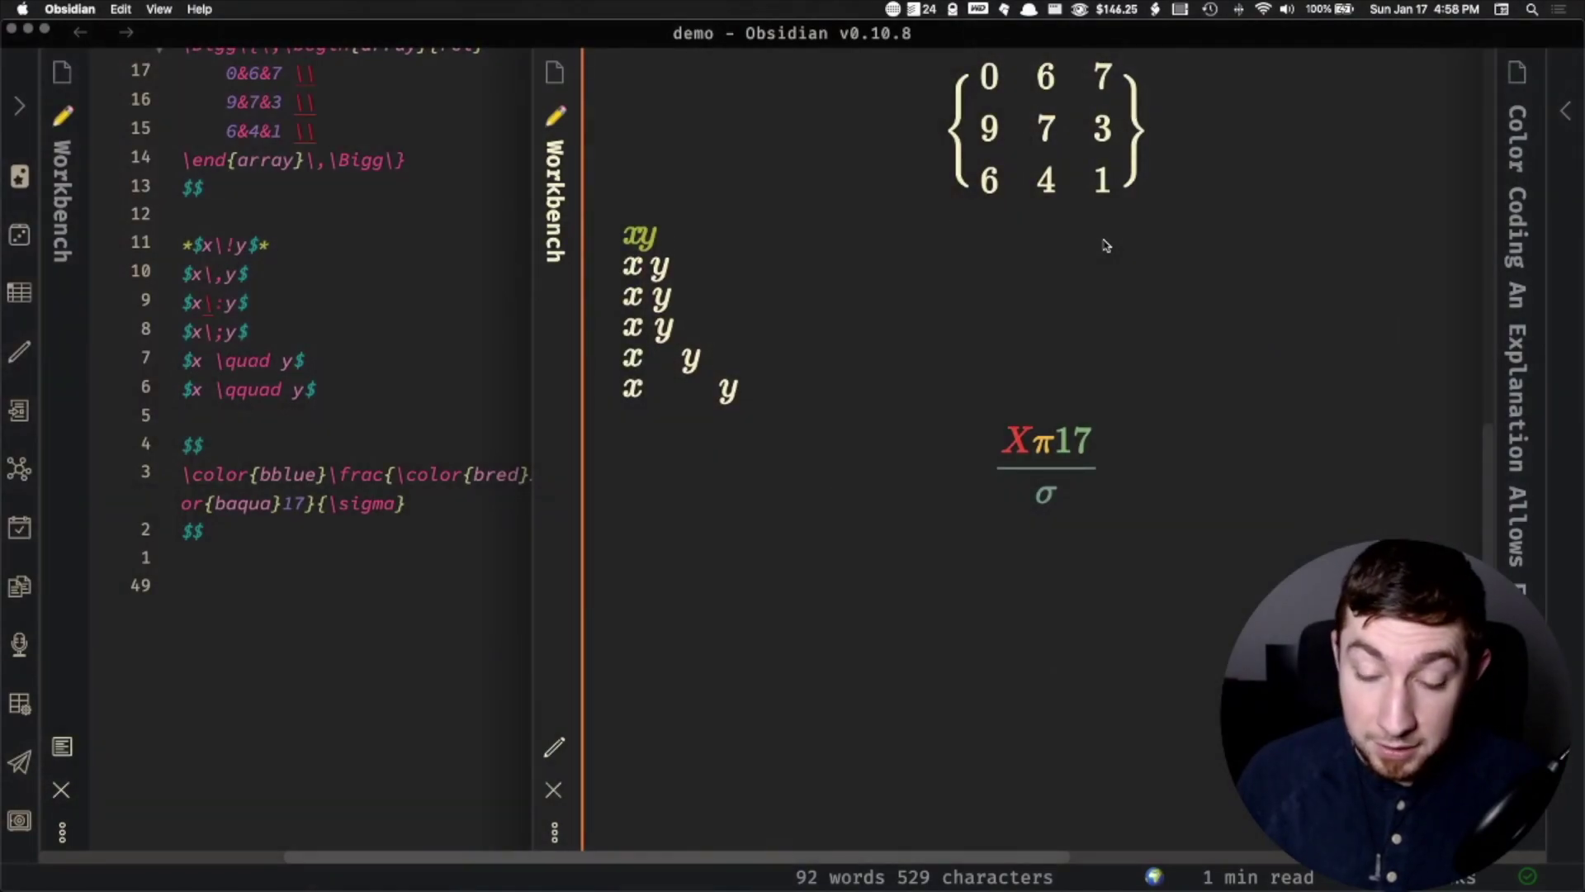
- Close the open panes and open the Patrons note to view its table of names and tiers
key("super+alt+w")
type("pat")
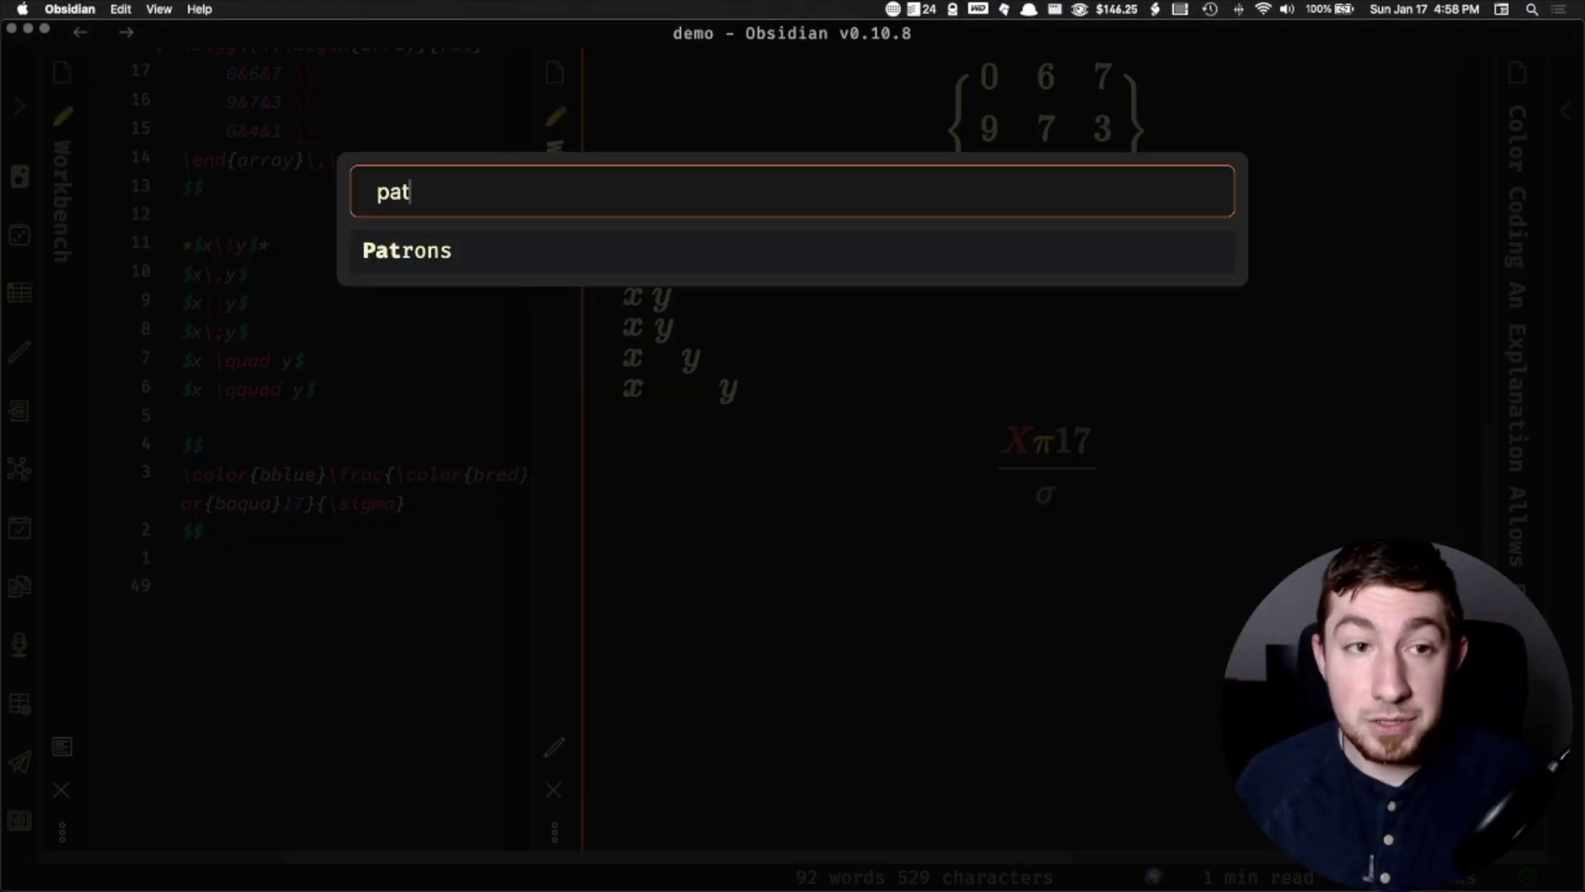
key("Return")
scroll(1074, 149, "down", 5)
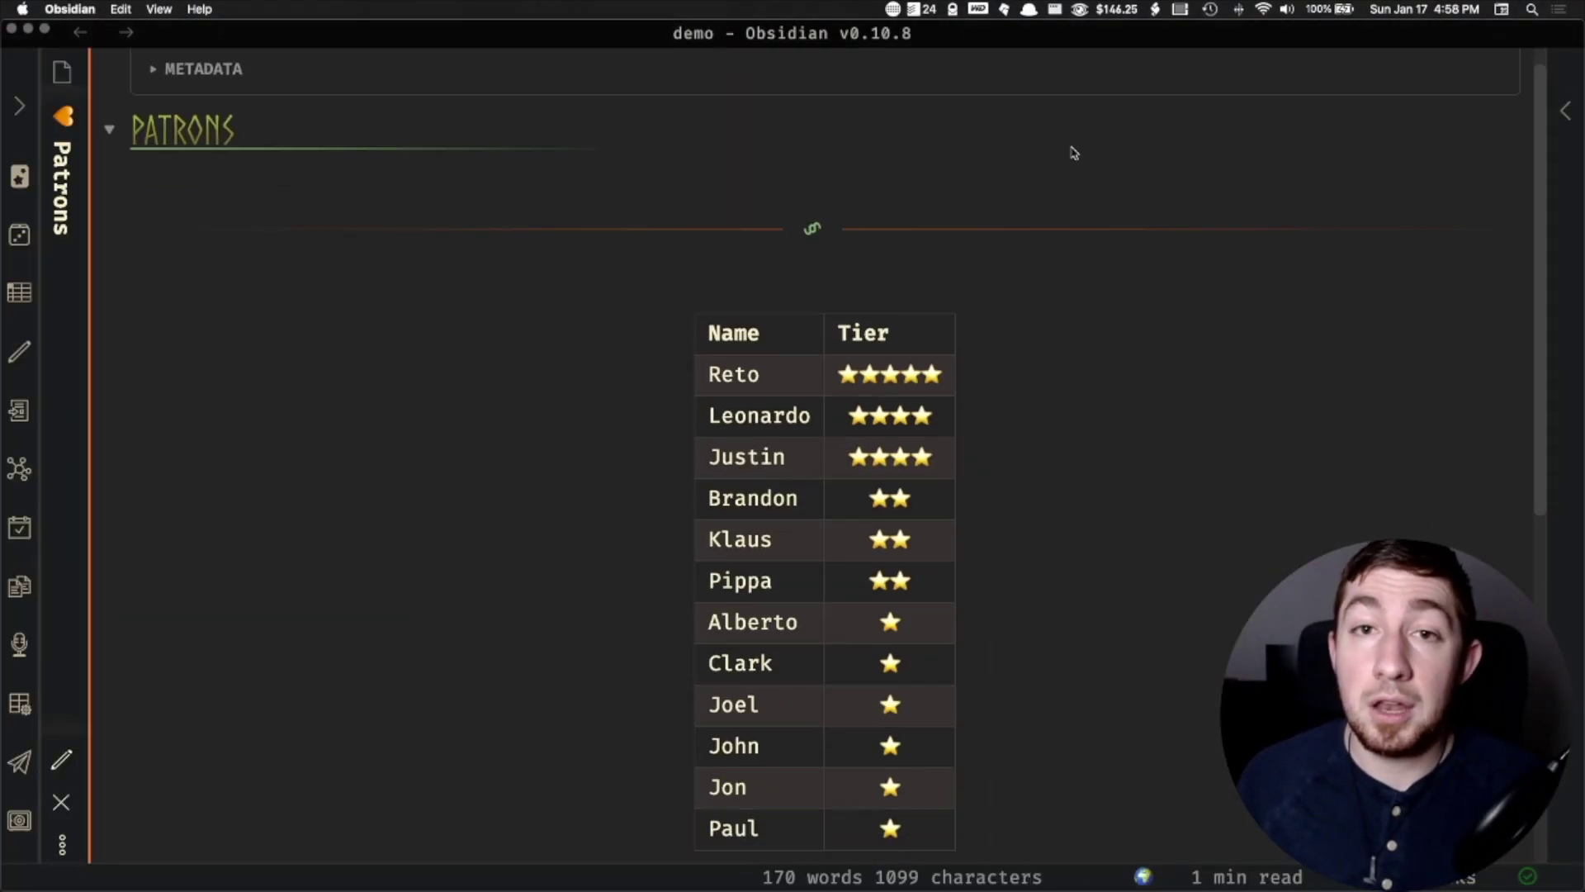